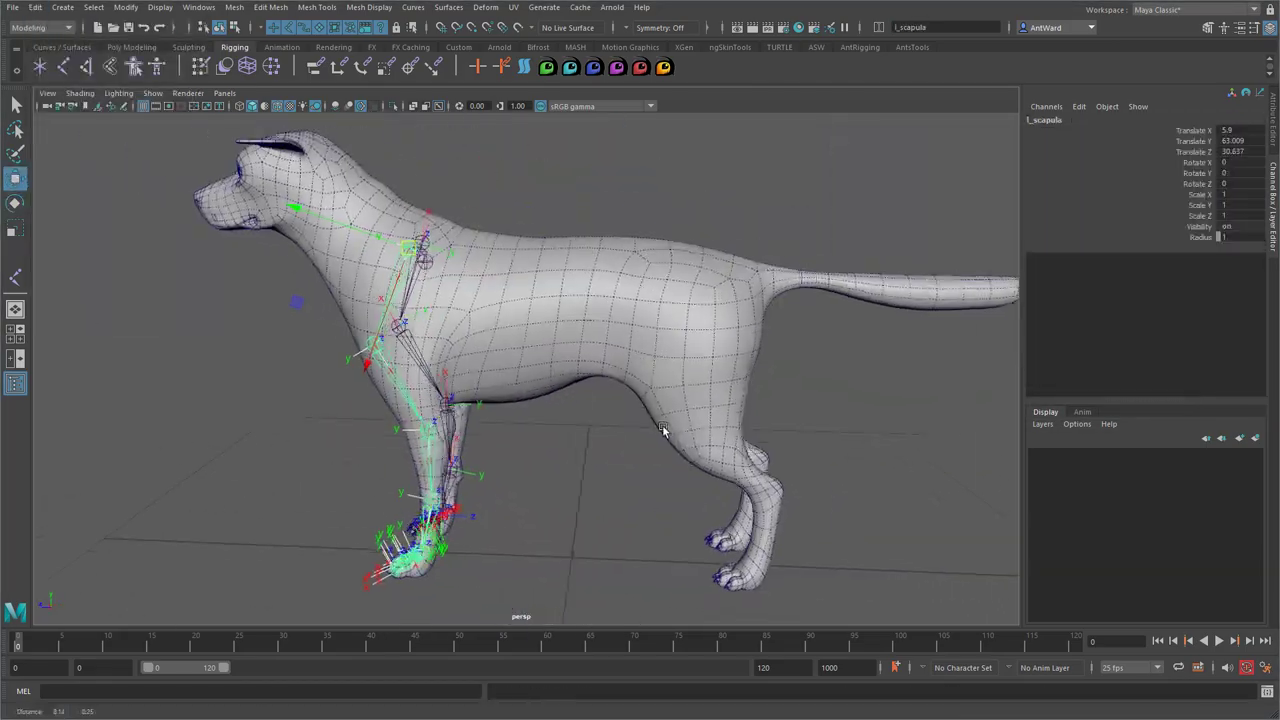
Rename the hind leg's upper joints l_femur, l_fibula and l_metatarsus, and select l_metacarpus1 in the hierarchy
left_click(509, 474)
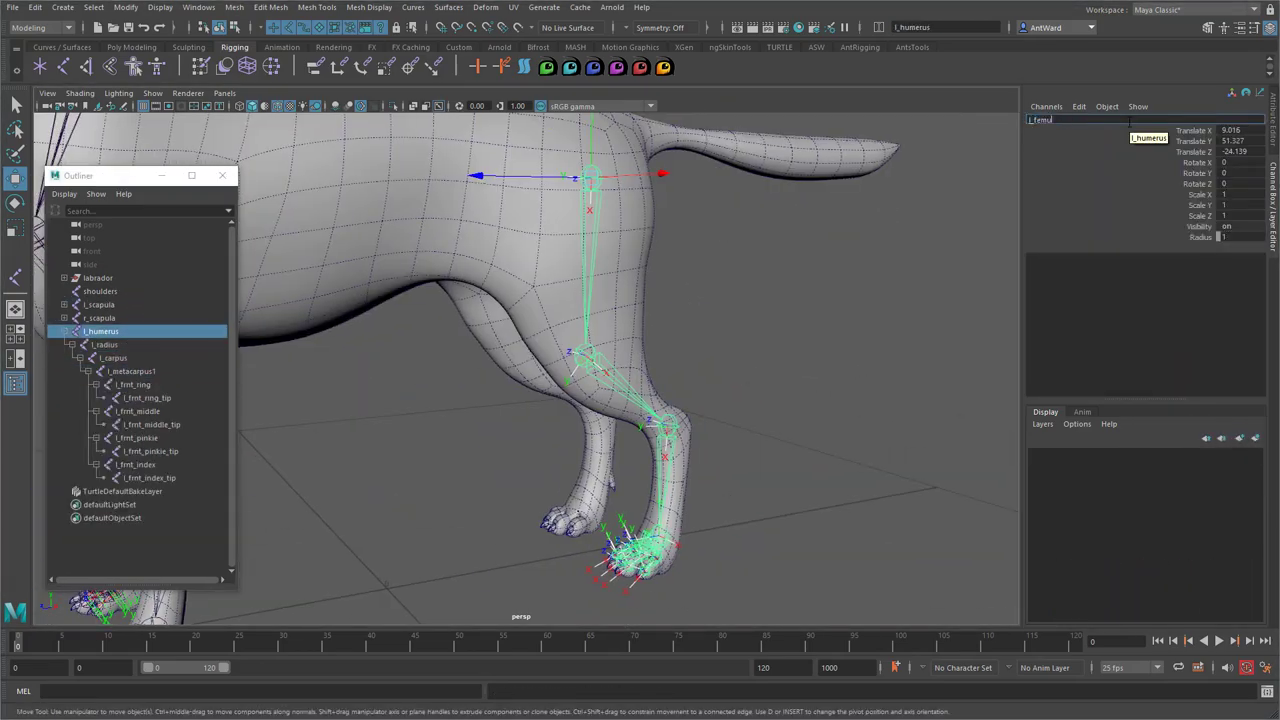
key("Down")
key("Down")
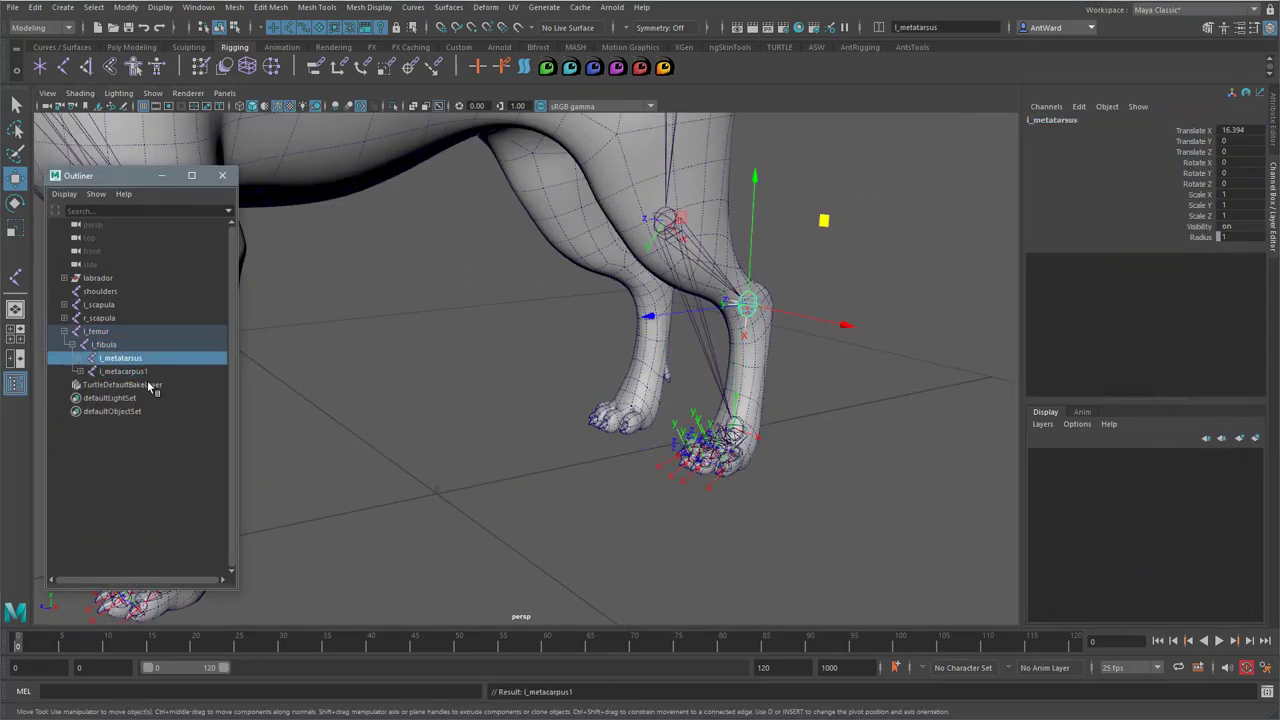
left_click(149, 378)
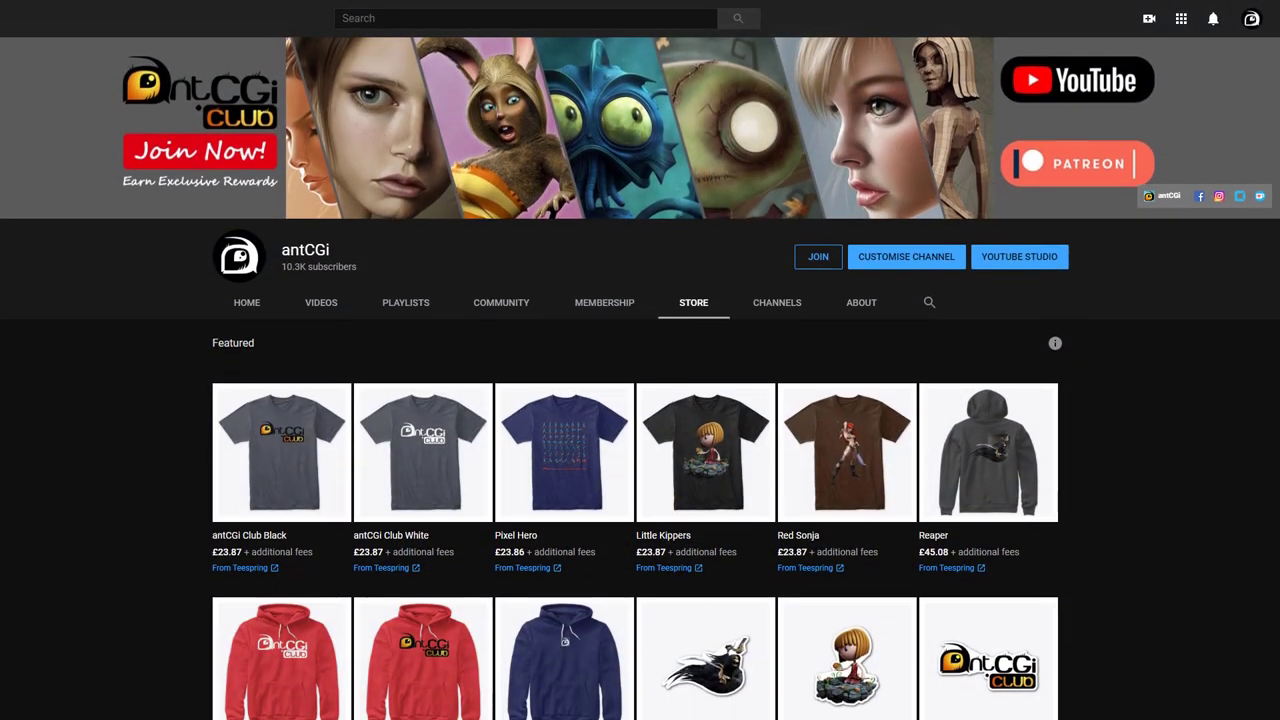
Switch to the browser and look through the antCGi channel's store page and the available membership tiers
scroll(640, 450, "down", 1)
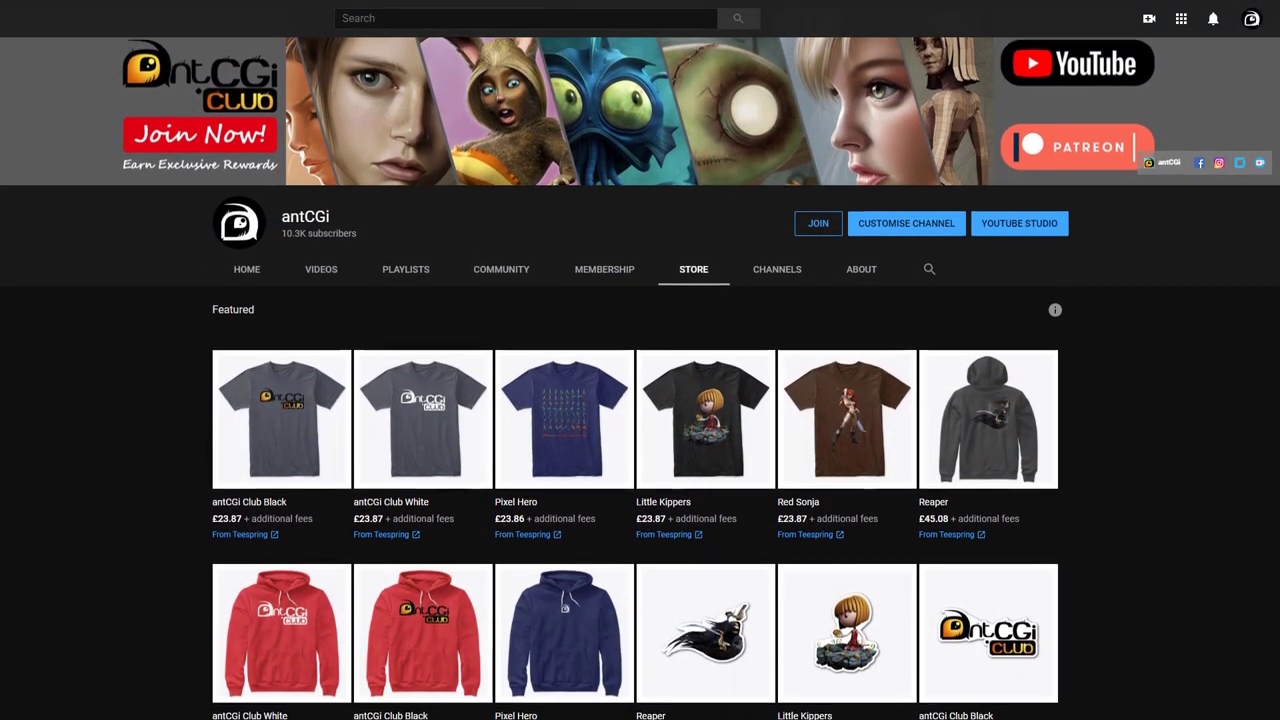
scroll(640, 450, "down", 1)
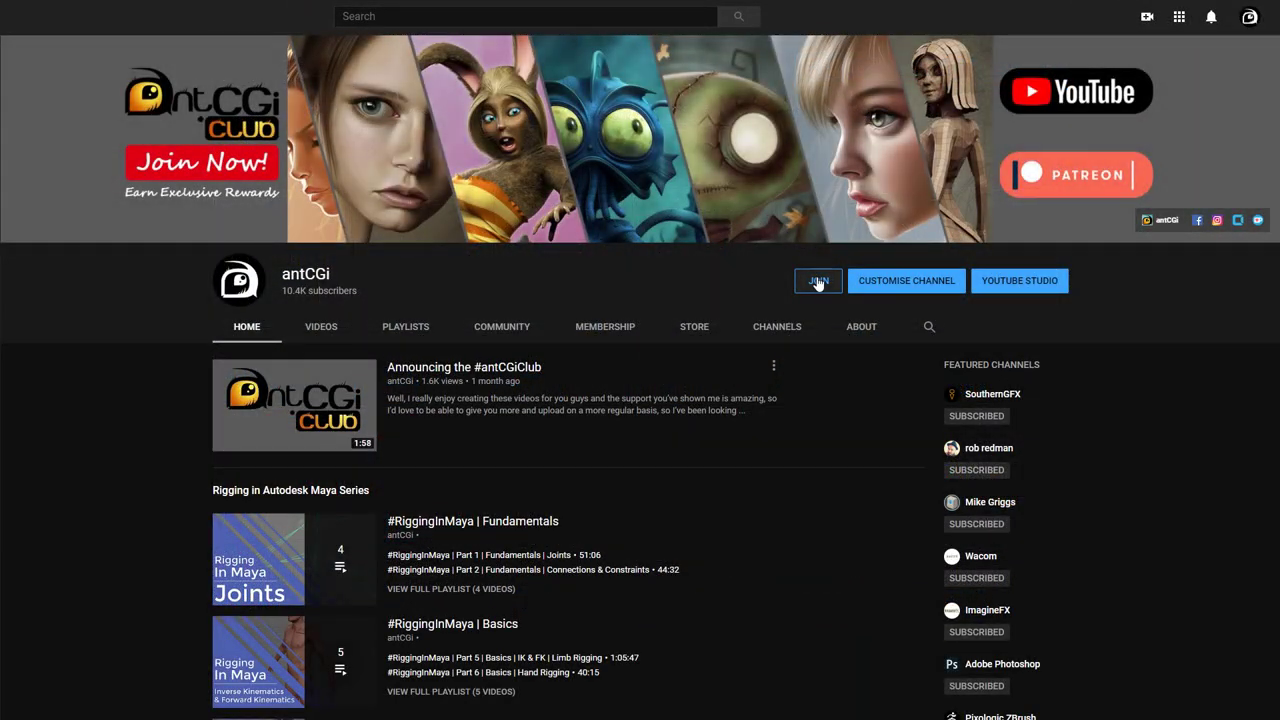
left_click(818, 281)
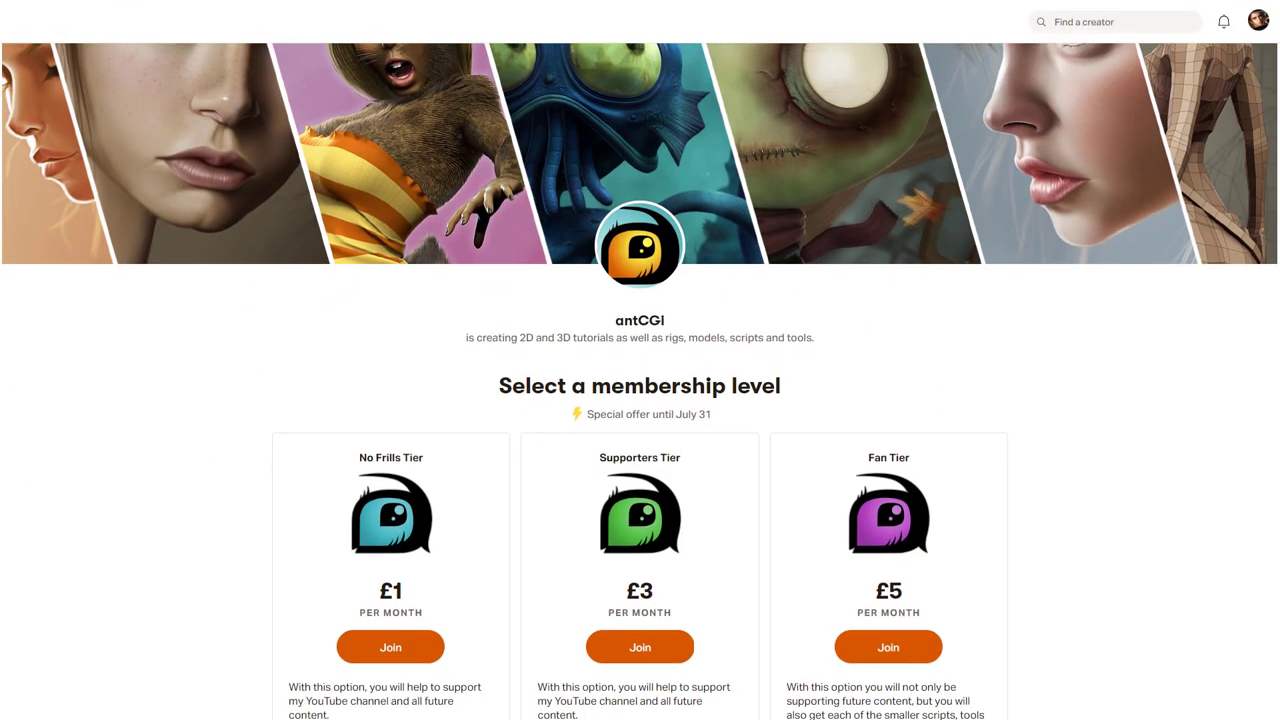
scroll(640, 380, "down", 2)
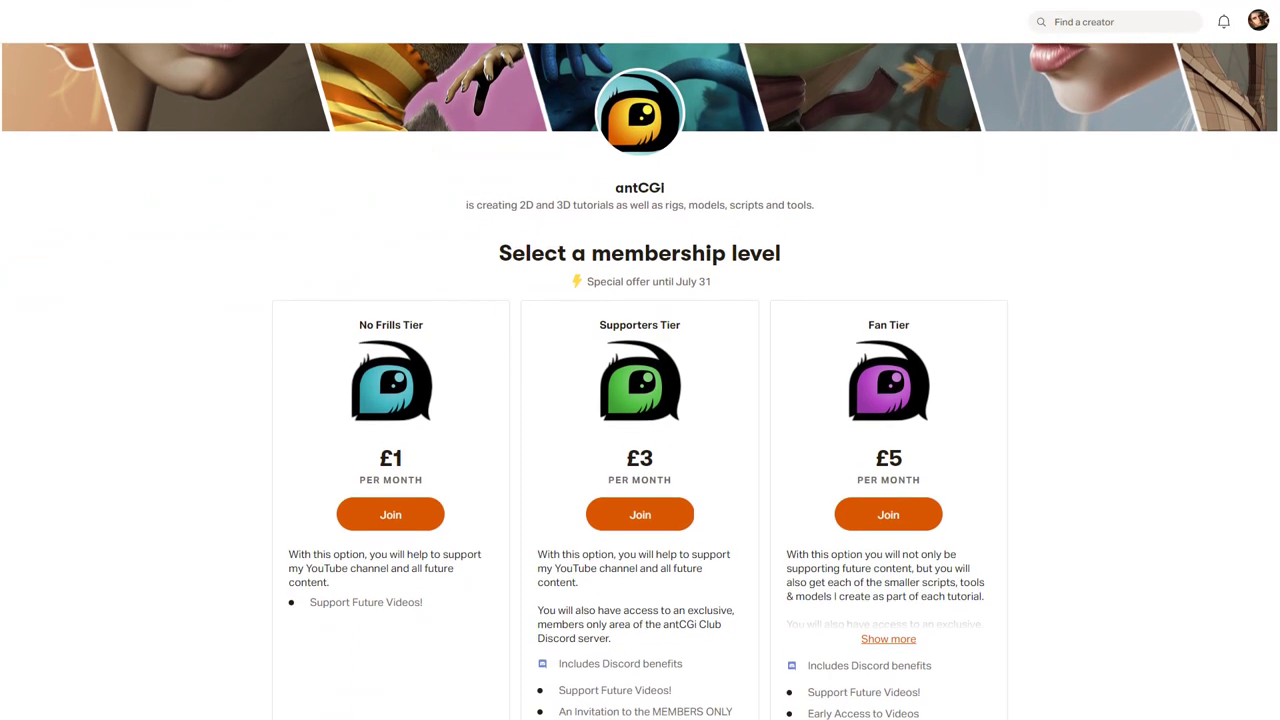
scroll(640, 380, "down", 2)
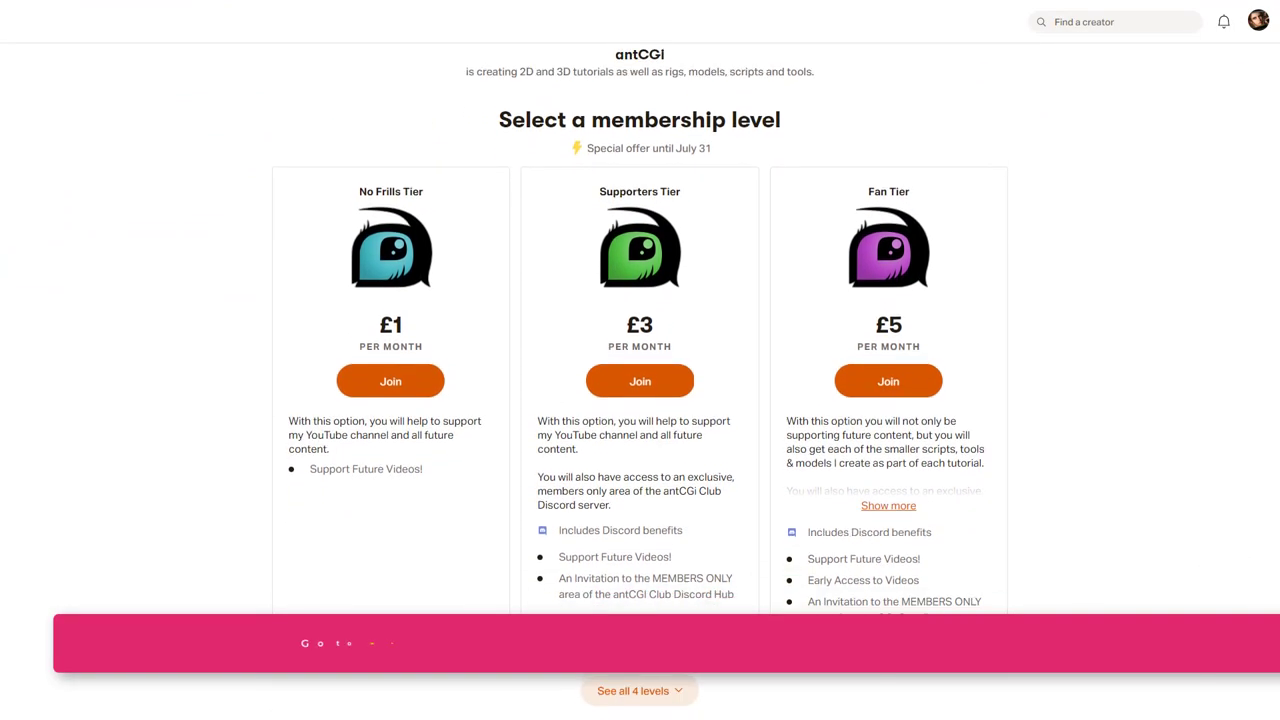
scroll(640, 380, "down", 2)
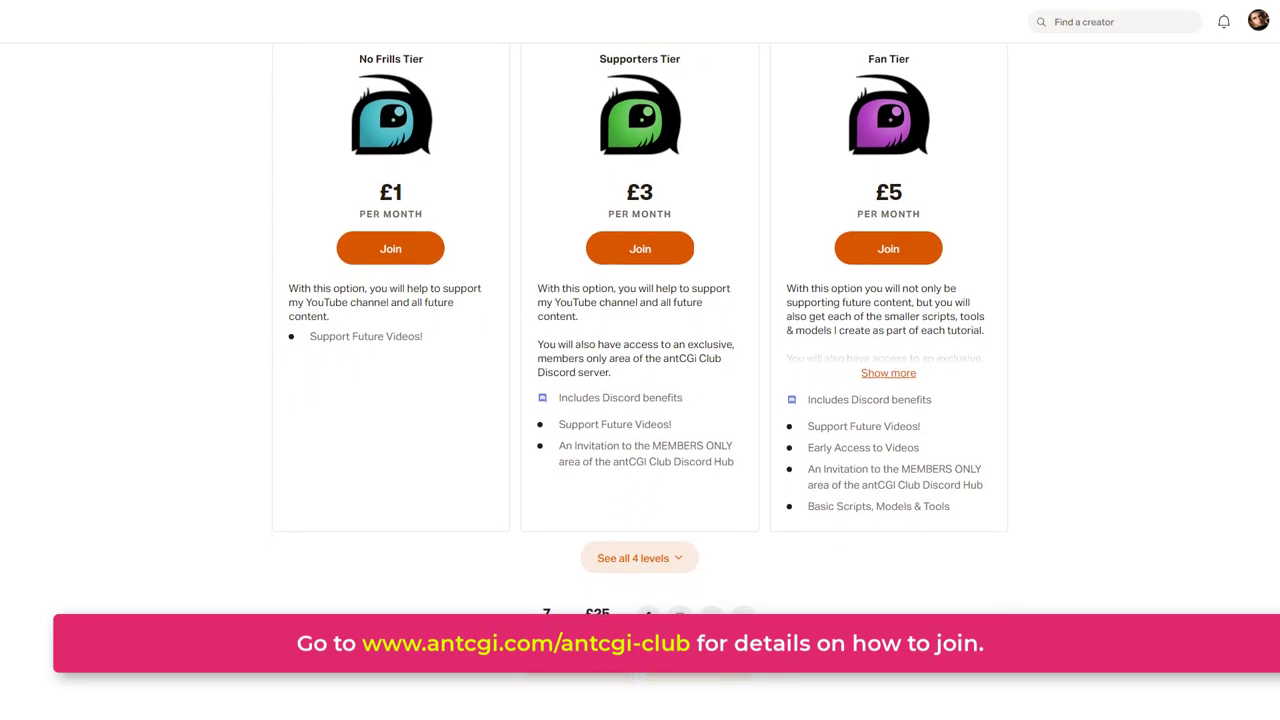
scroll(640, 380, "down", 2)
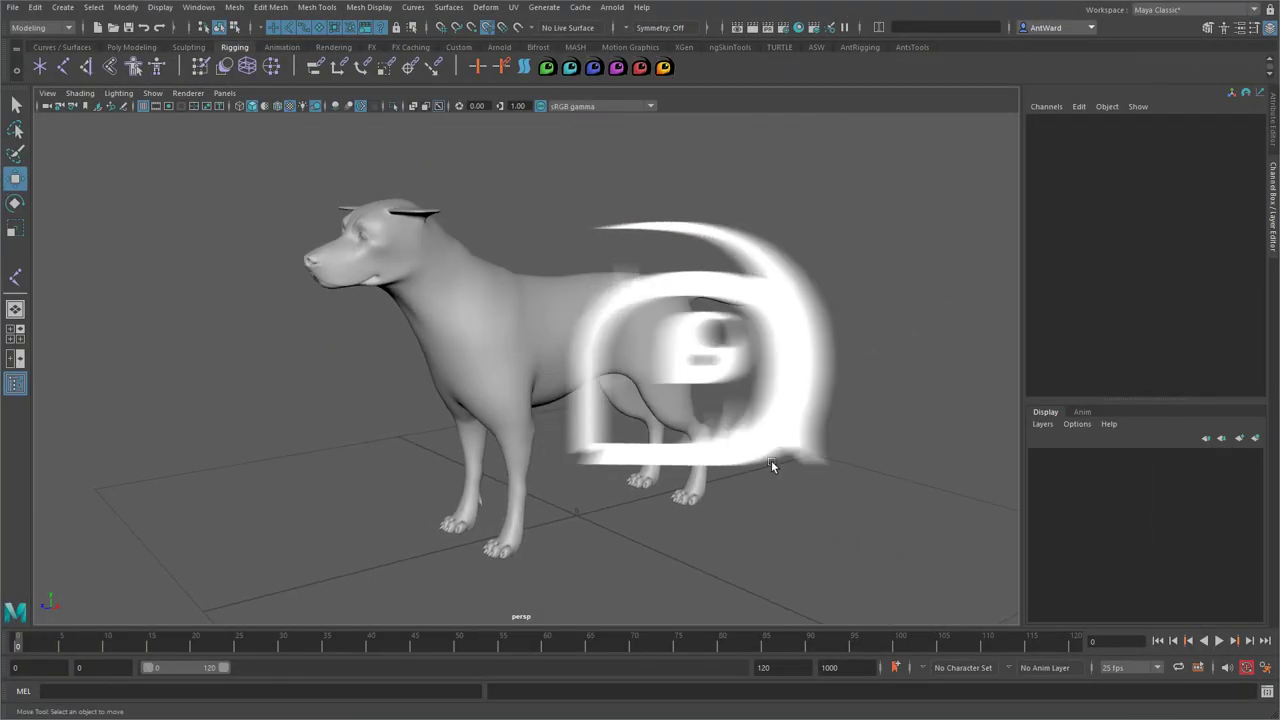
Try drawing a five-joint chain with the Joint Tool from the top of the scapula down the front leg to the paw
left_click_drag(829, 511, 820, 507, "alt")
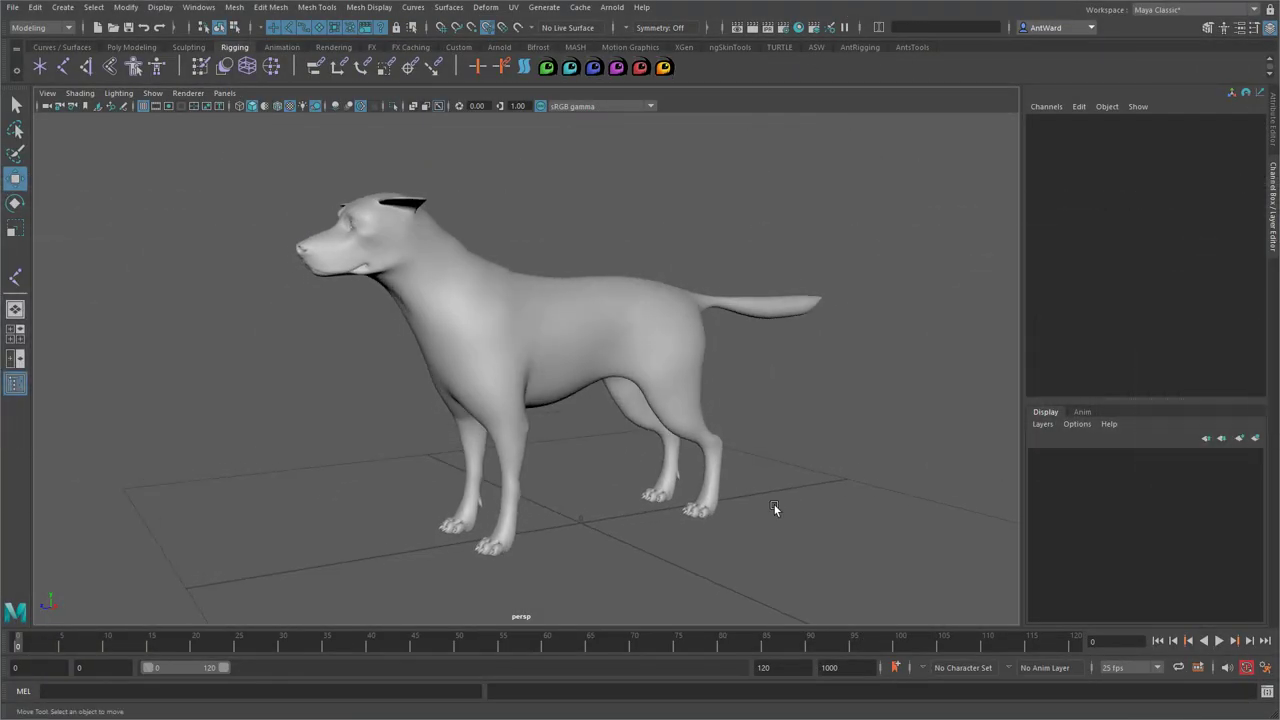
double_click(64, 66)
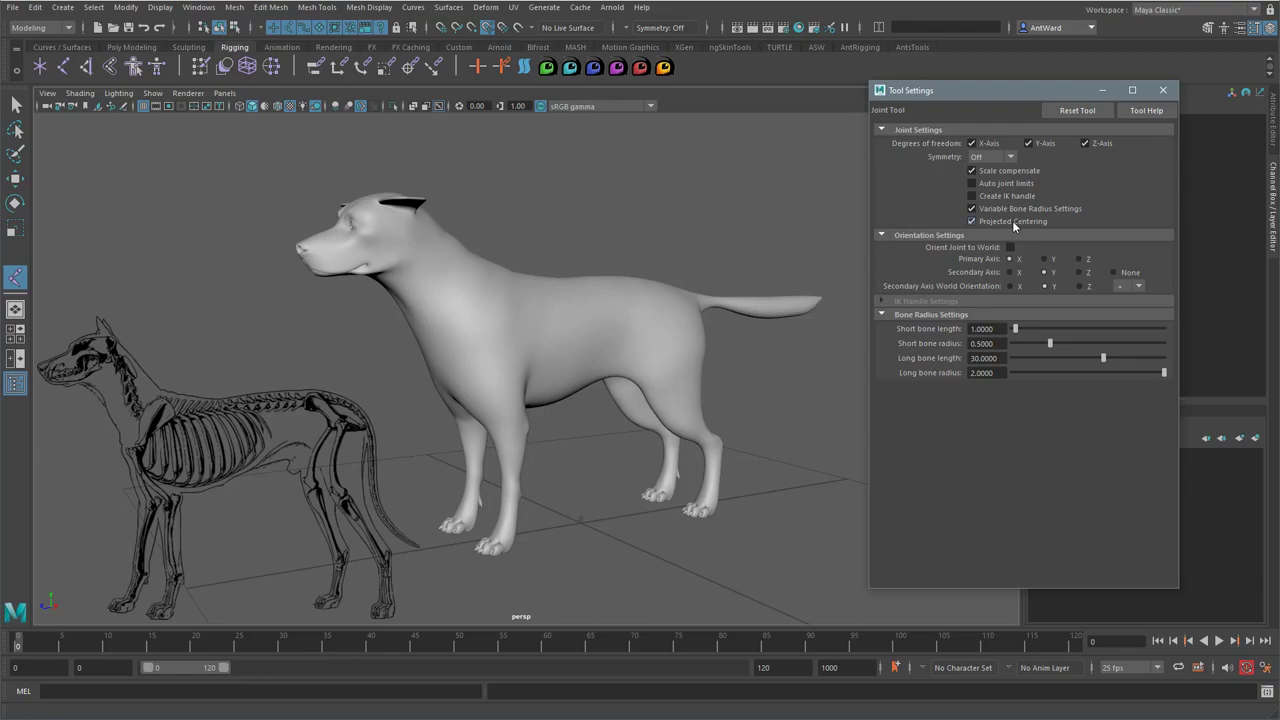
left_click_drag(585, 418, 515, 410, "alt")
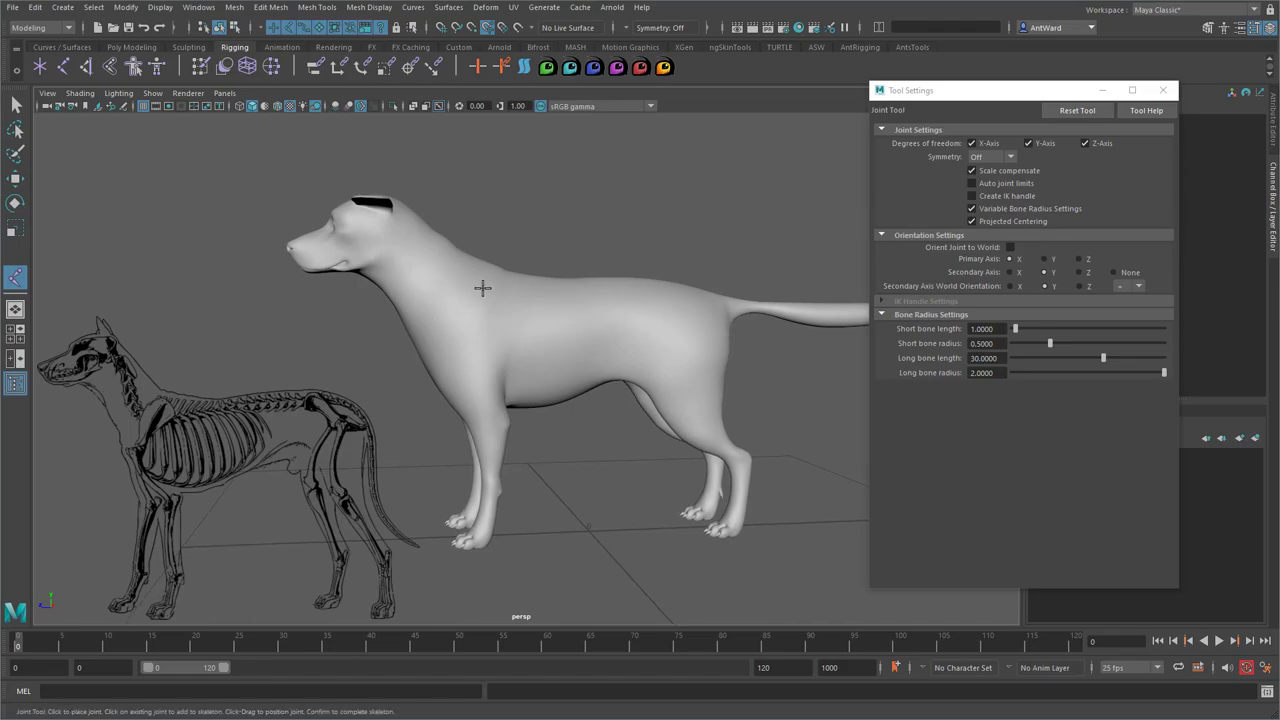
left_click(482, 288)
left_click(454, 362)
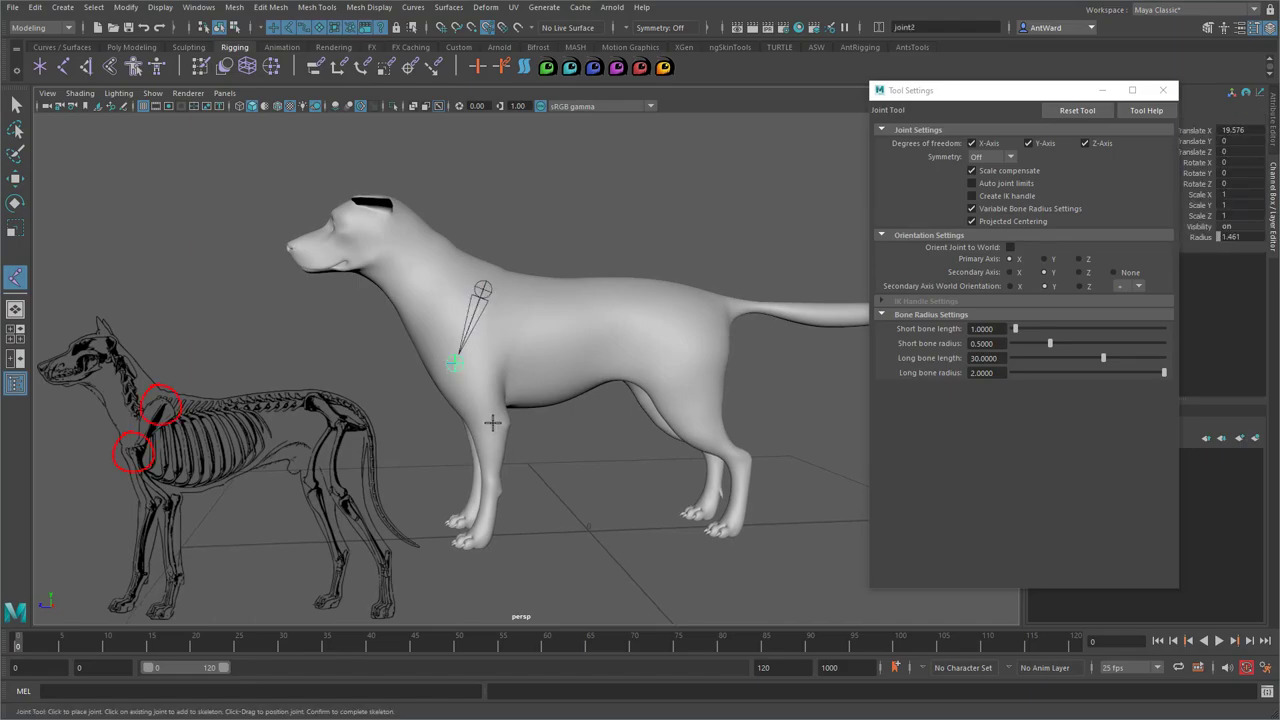
left_click_drag(493, 487, 493, 488)
left_click_drag(572, 532, 683, 514, "alt")
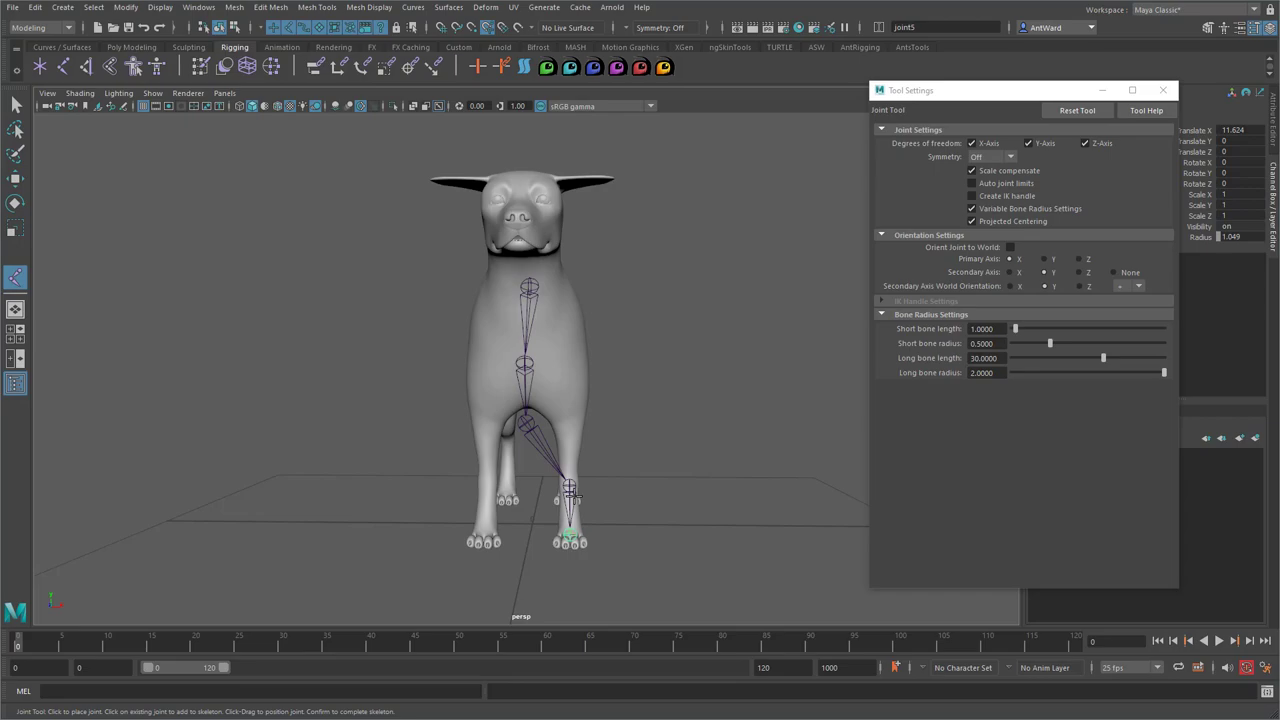
Select the whole drawn front-leg chain from its root joint and delete it
key("w")
left_click_drag(662, 426, 672, 428, "alt")
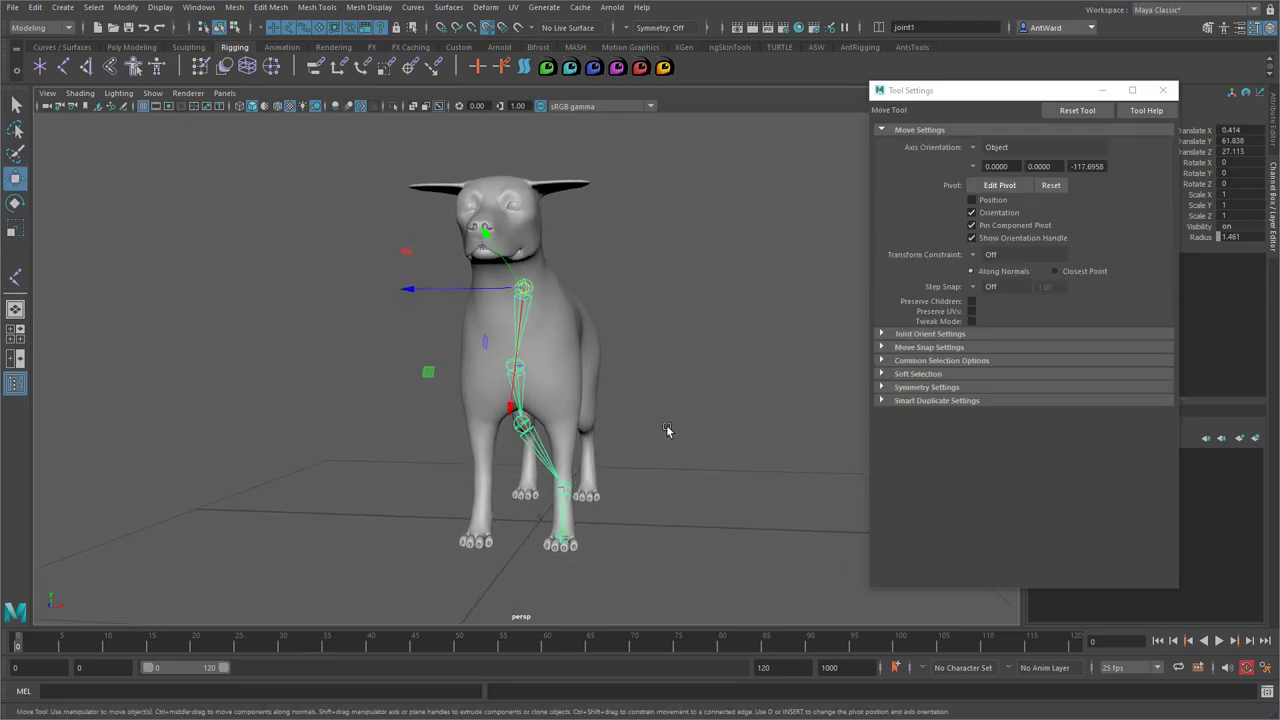
left_click(667, 428)
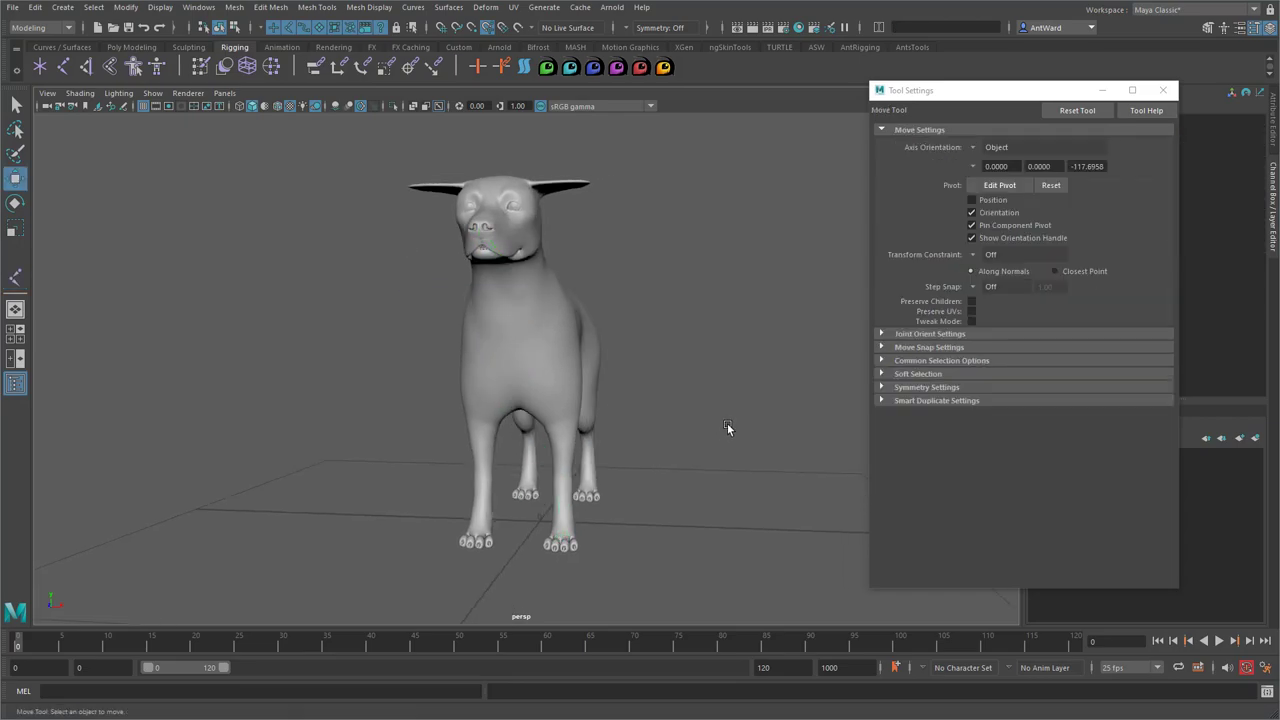
Turn off Projected Centering for the Joint Tool and place a single joint snapped to the grid origin
left_click_drag(729, 429, 668, 426, "alt")
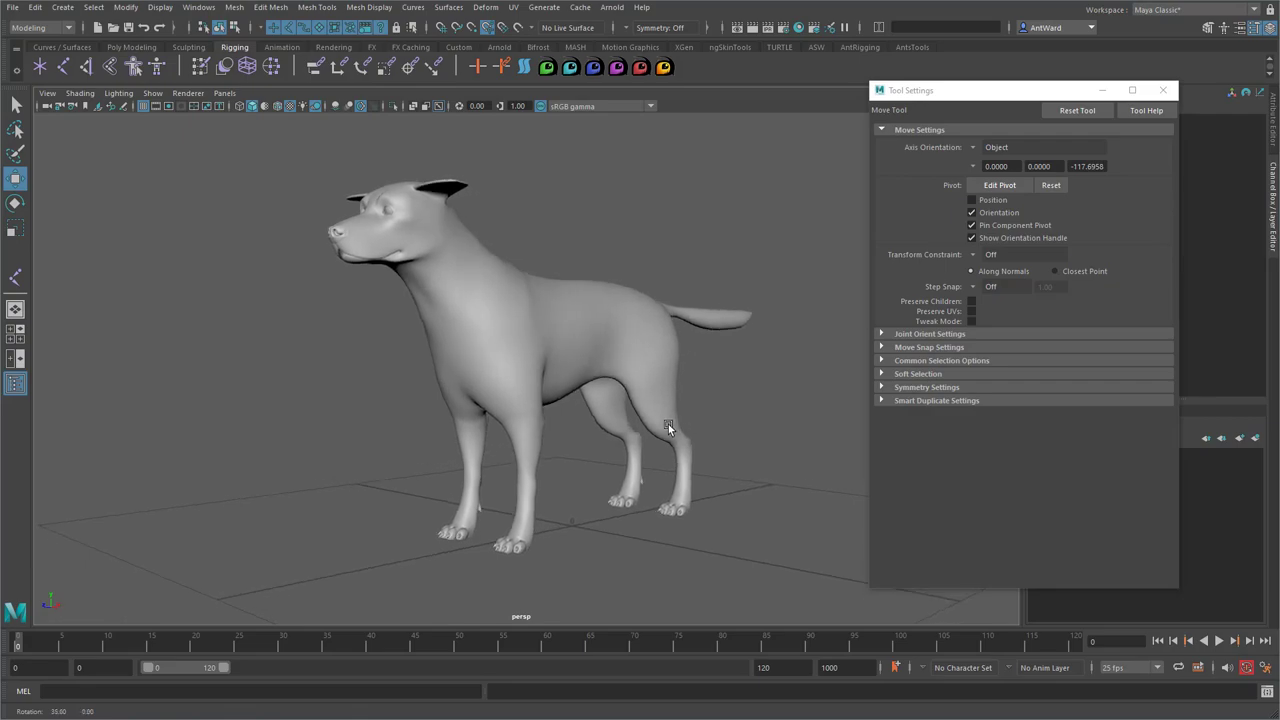
double_click(63, 67)
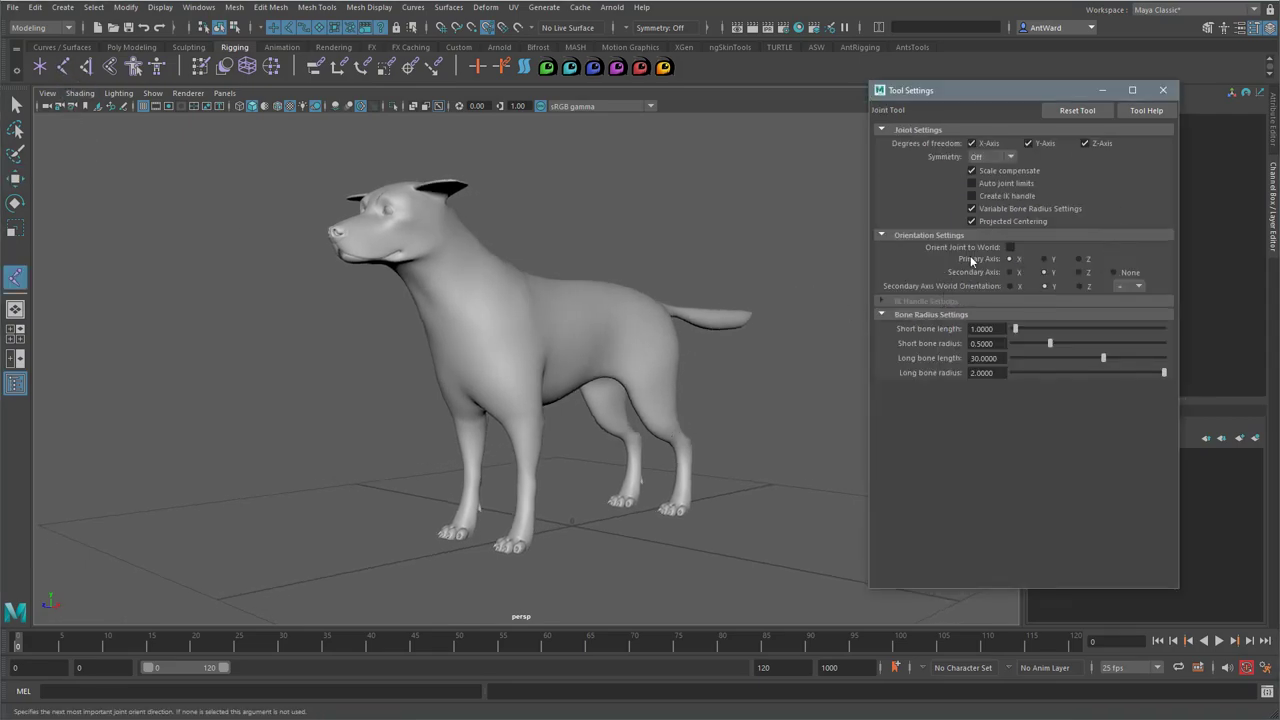
left_click_drag(766, 351, 758, 362, "alt")
key("x")
left_click(600, 525)
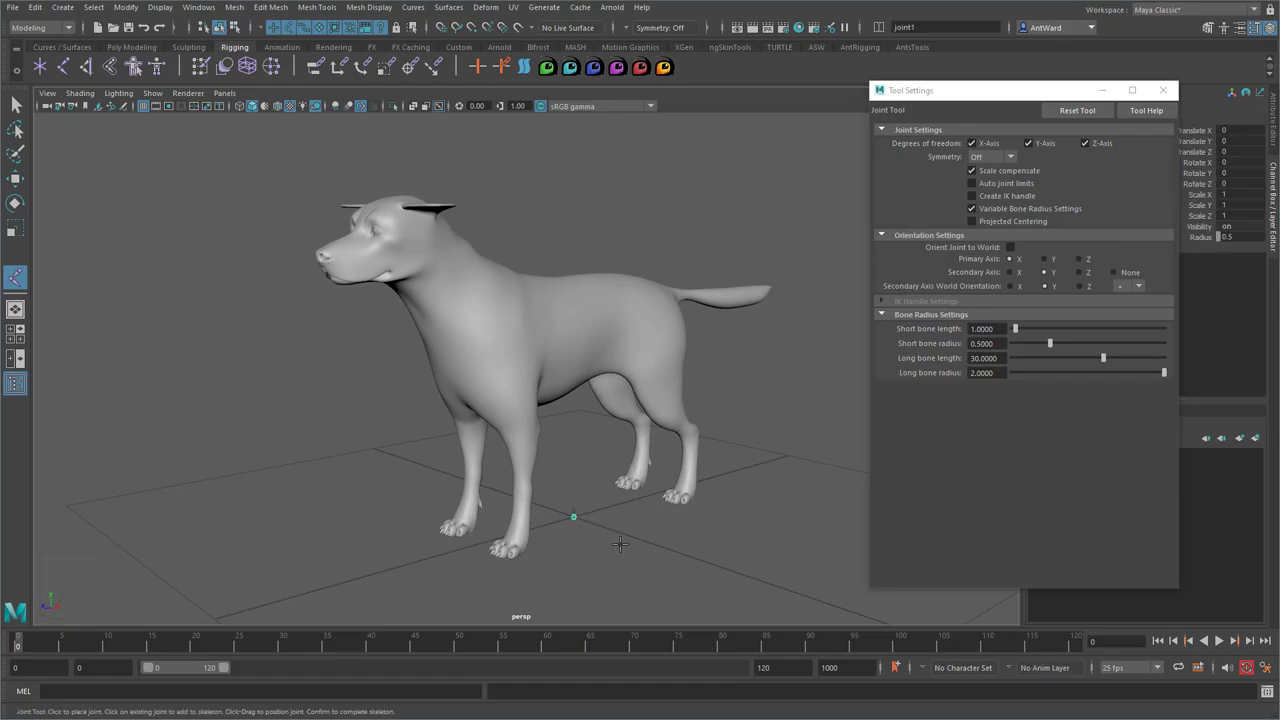
Set the radius of the joint at the origin to 1 and close the tool settings
key("w")
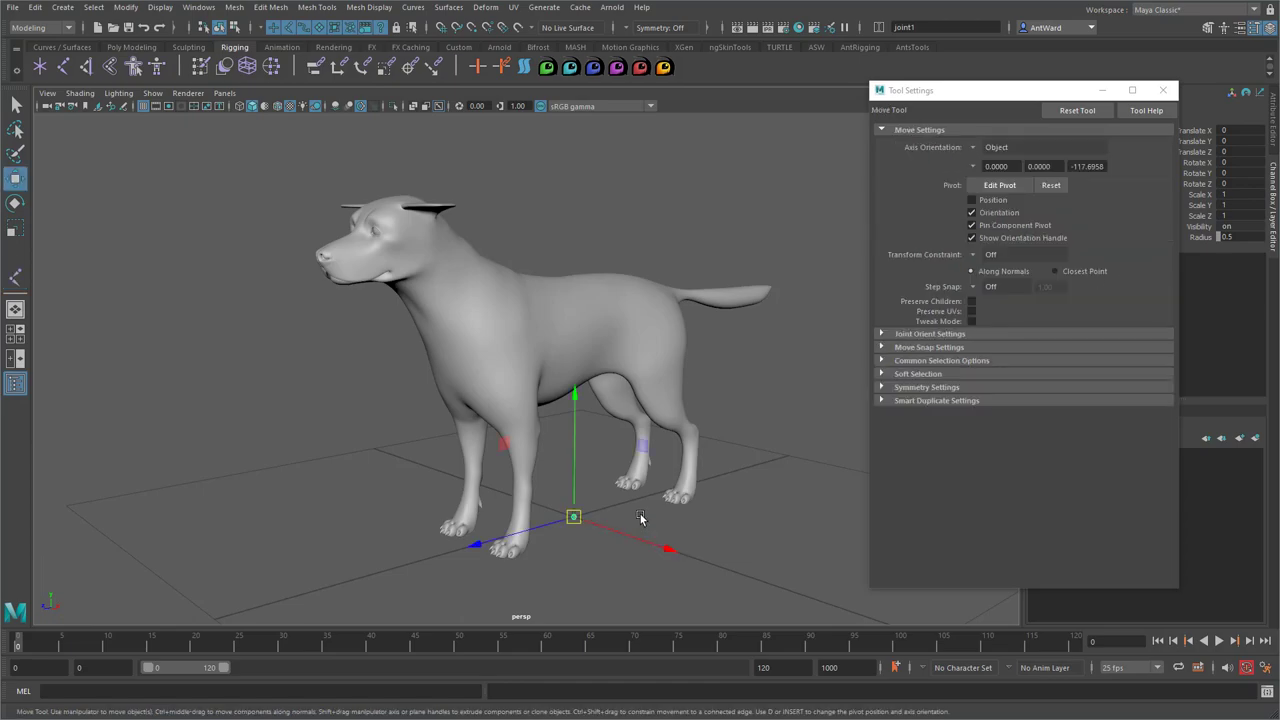
double_click(1235, 236)
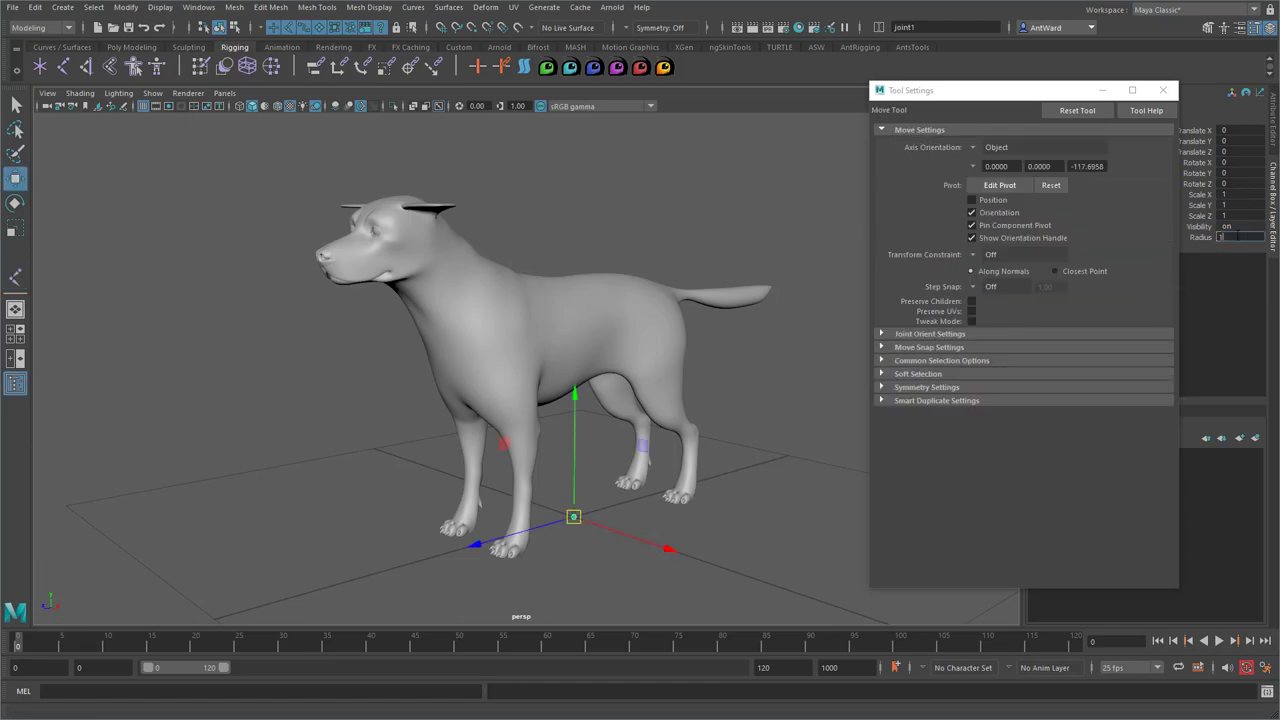
key("Return")
left_click(1163, 91)
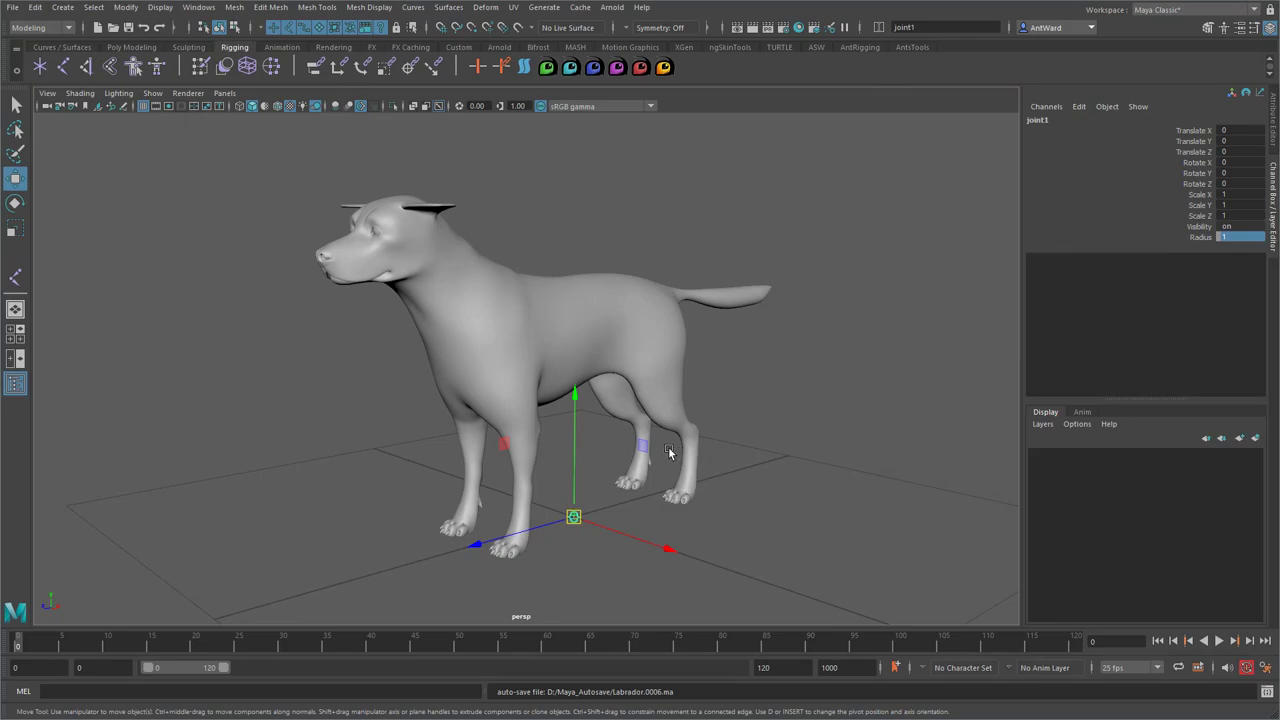
Move the joint to the top of the dog's scapula in the side view, at about Y 63.0 and Z 30.6
left_click_drag(598, 423, 575, 228, "alt")
key("space")
key("space")
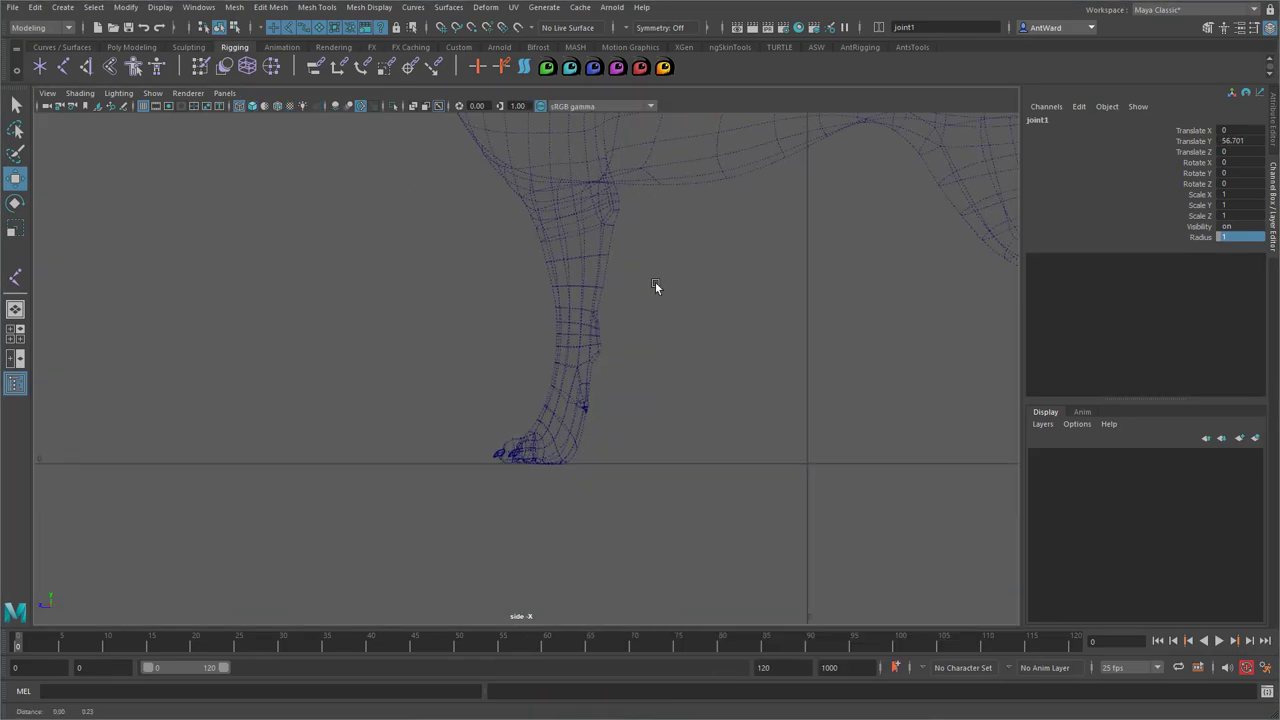
scroll(510, 430, "up", 3)
scroll(510, 430, "down", 3)
left_click_drag(670, 208, 478, 207)
middle_click_drag(515, 250, 539, 367, "alt")
left_click_drag(546, 271, 538, 228)
left_click_drag(543, 282, 552, 285)
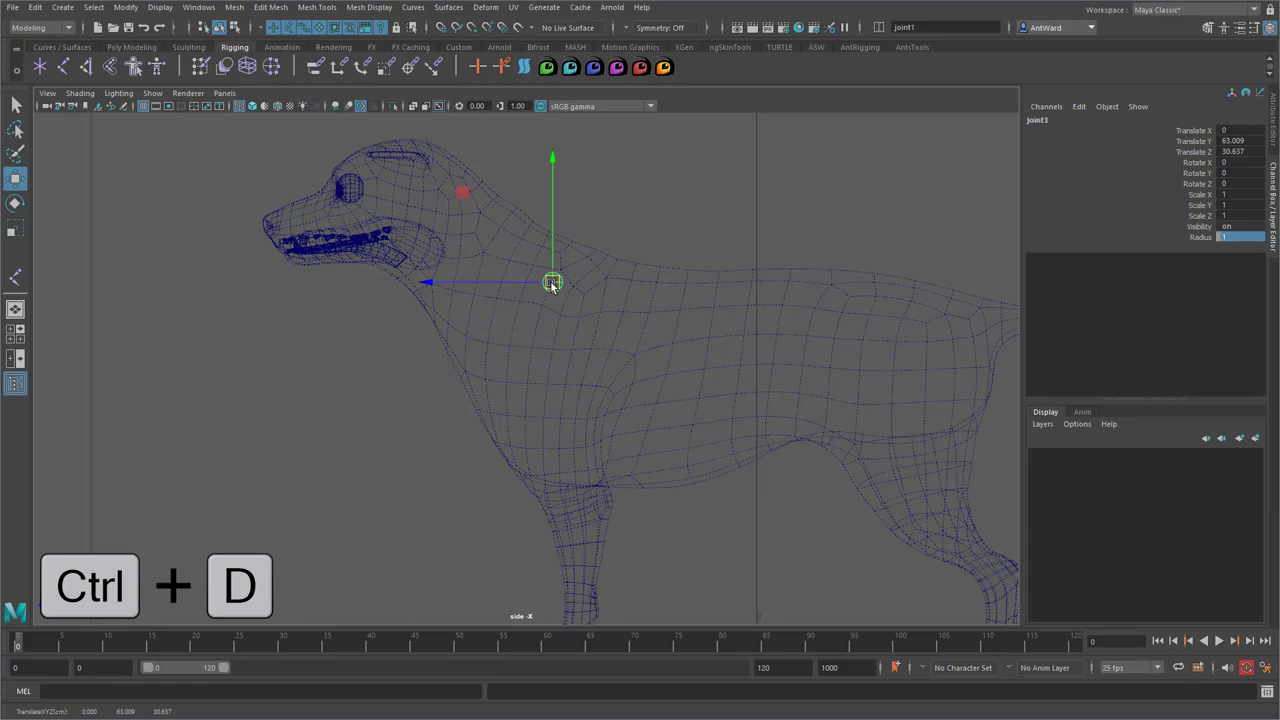
Duplicate the joint twice, placing one copy at the shoulder point (about Y 45.4, Z 36.8) and one at the front leg's elbow
key("ctrl+d")
left_click_drag(552, 283, 530, 421)
middle_click_drag(532, 435, 538, 386, "alt")
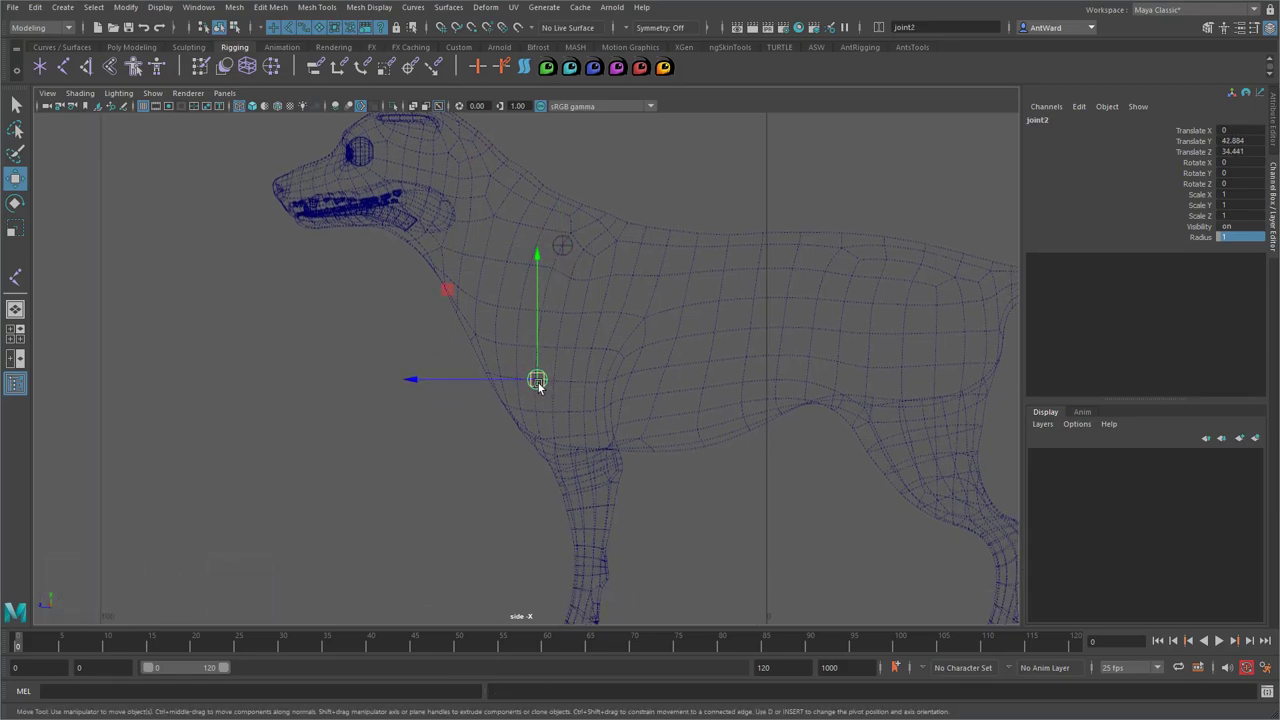
left_click_drag(538, 386, 589, 476)
left_click(522, 370)
middle_click_drag(582, 520, 540, 371, "alt")
right_click_drag(560, 369, 745, 360, "alt")
middle_click_drag(626, 365, 627, 355, "alt")
Add two more duplicate joints, at the front wrist (about Y 14.9, Z 26.5) and the paw (about Y 4.3, Z 28.7)
left_click_drag(562, 288, 576, 438)
key("ctrl+d")
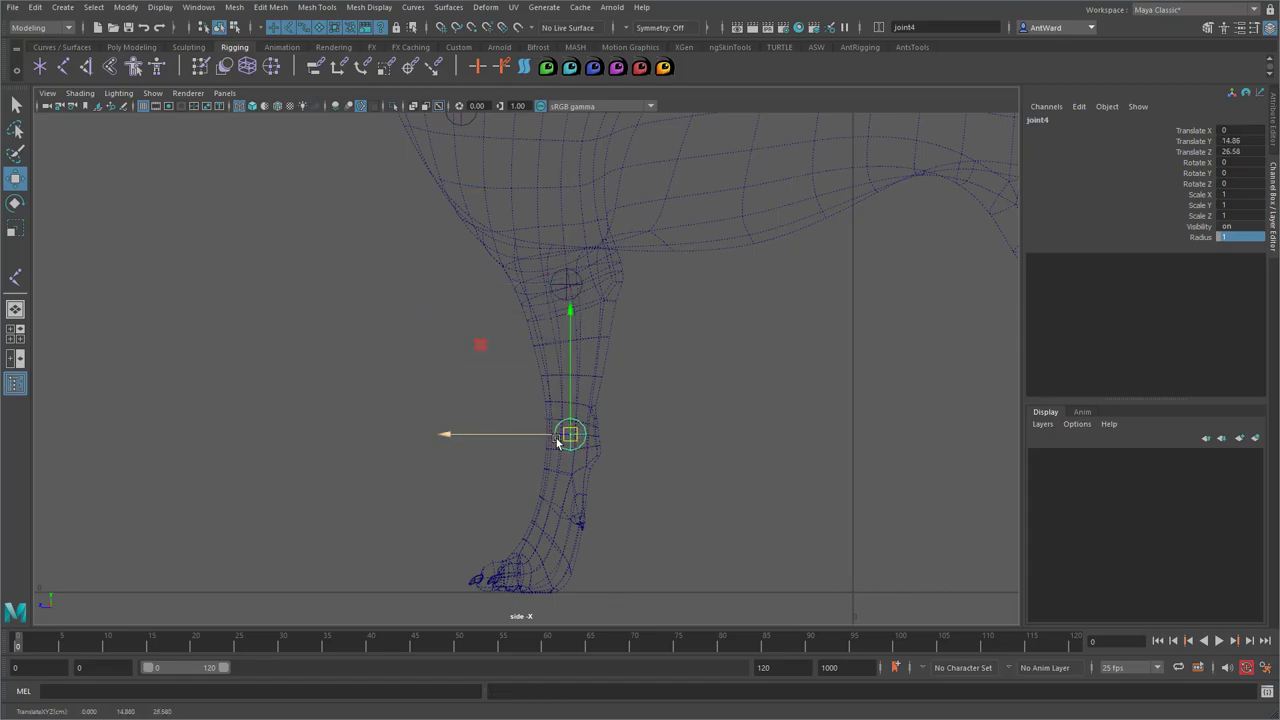
middle_click_drag(605, 486, 603, 435, "alt")
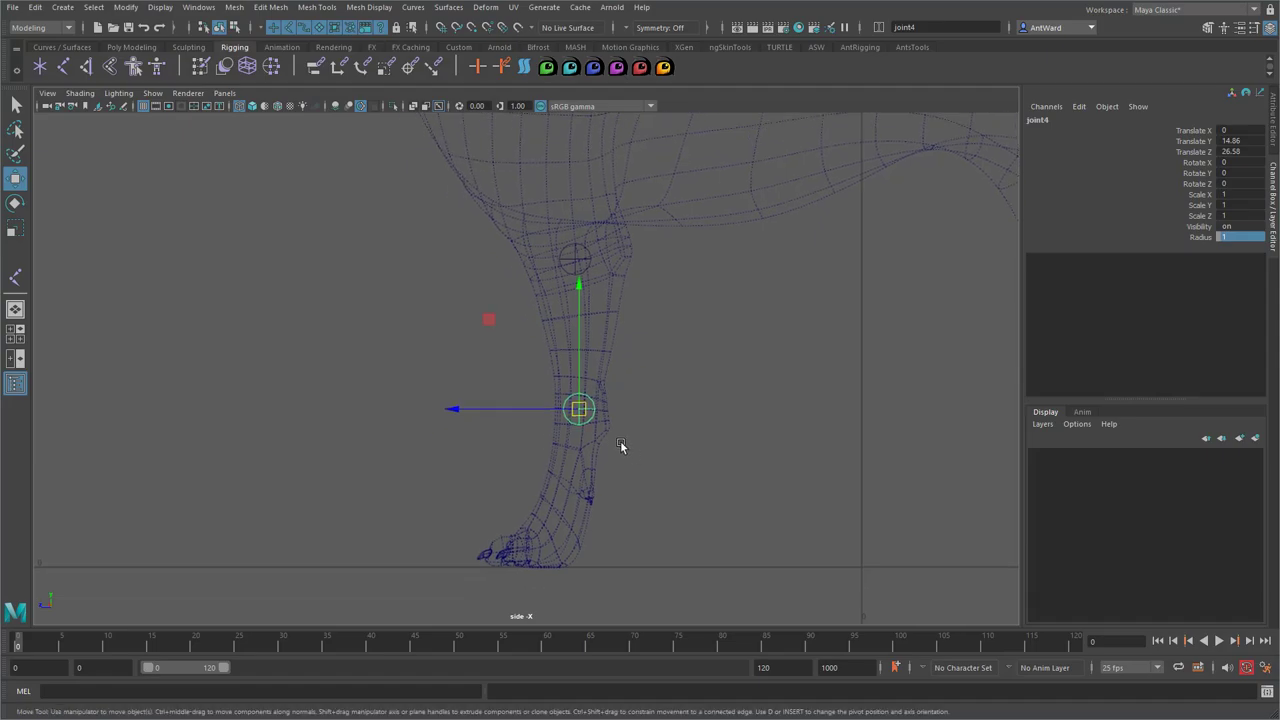
left_click_drag(577, 410, 561, 526)
key("Return")
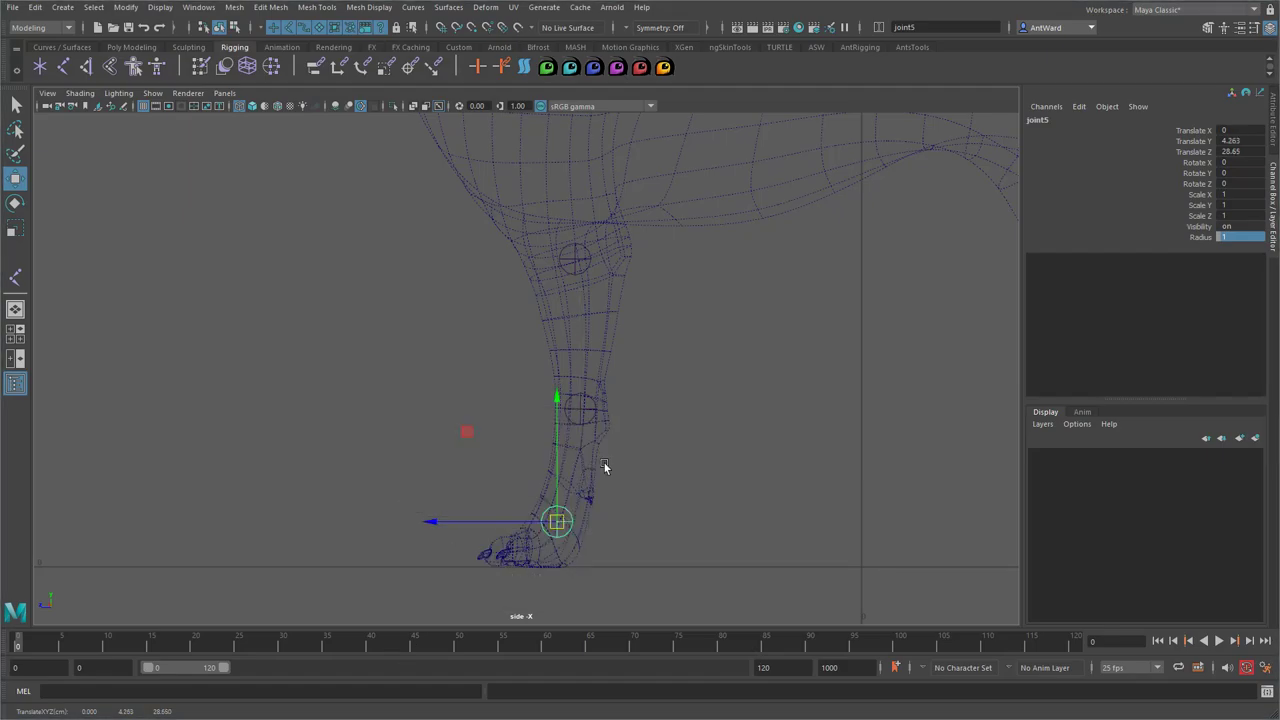
In the perspective view, parent the paw joint to the wrist joint and the wrist joint to the elbow joint
key("space")
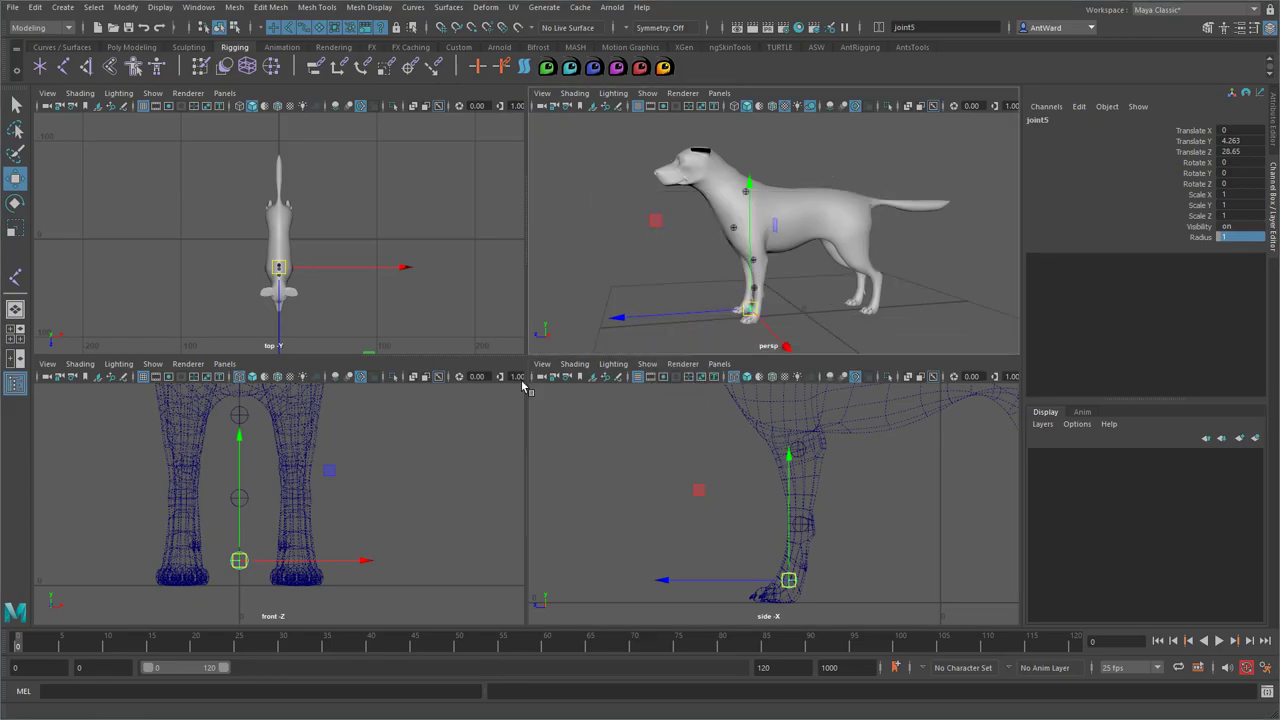
key("space")
left_click_drag(469, 466, 575, 450, "alt")
middle_click_drag(575, 450, 589, 409, "alt")
right_click_drag(589, 409, 634, 498, "alt")
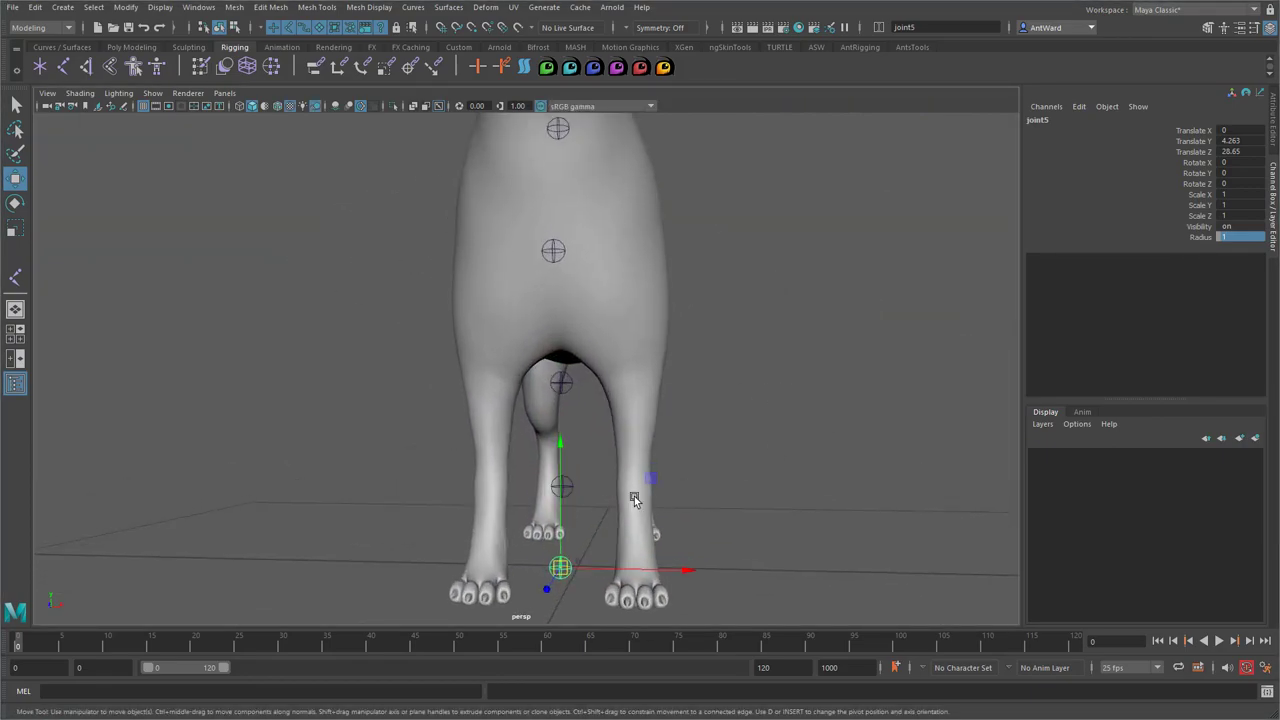
left_click(572, 485)
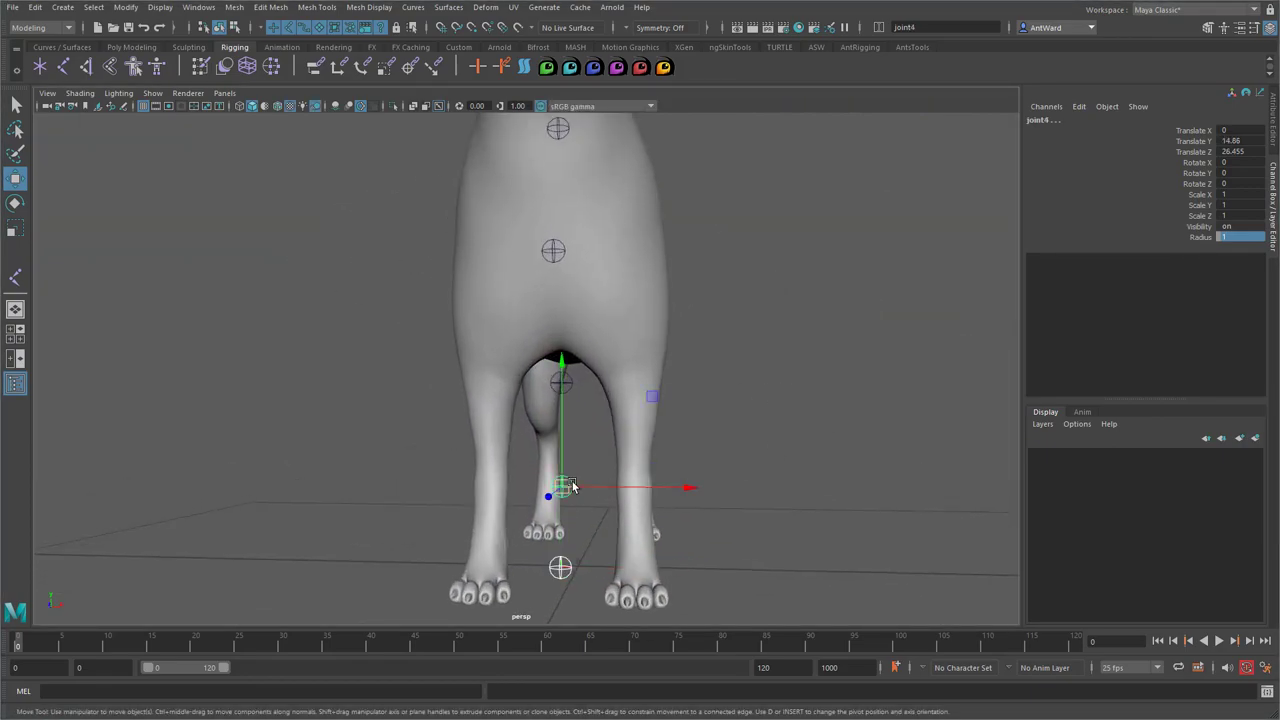
left_click(562, 382)
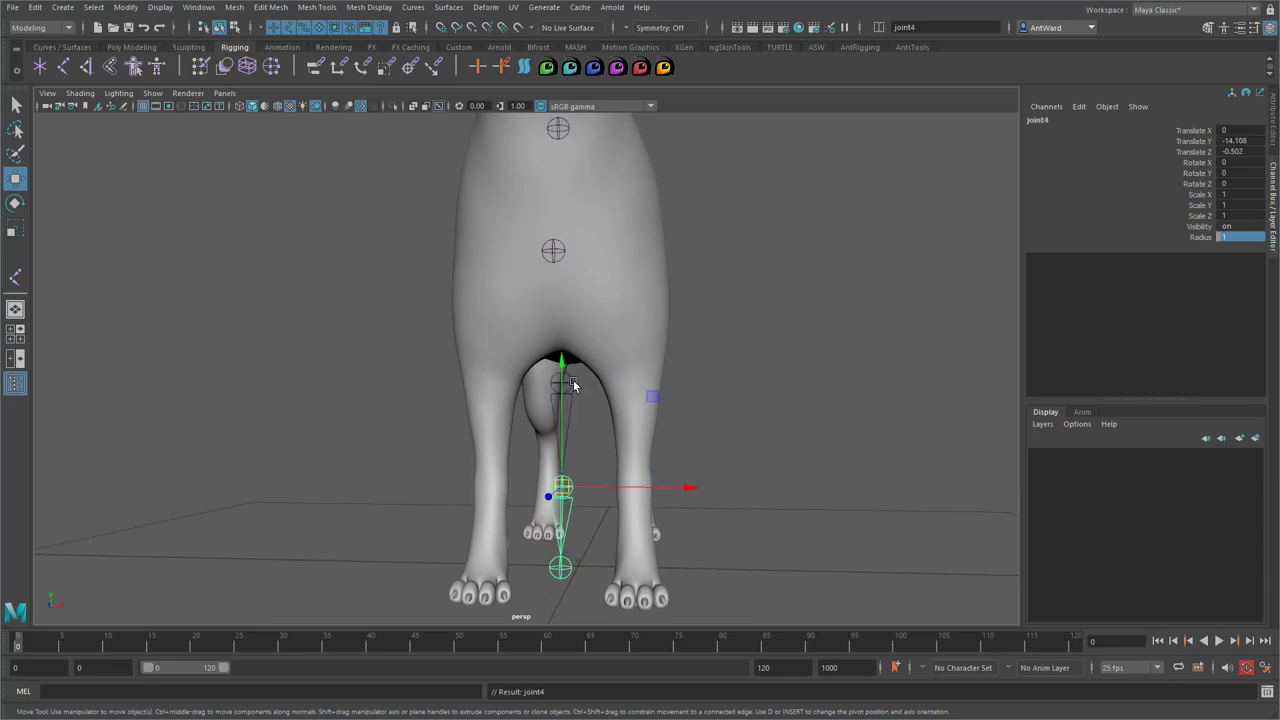
Parent the elbow joint to the shoulder-point joint and select the resulting chain from its upper joint
left_click(543, 252)
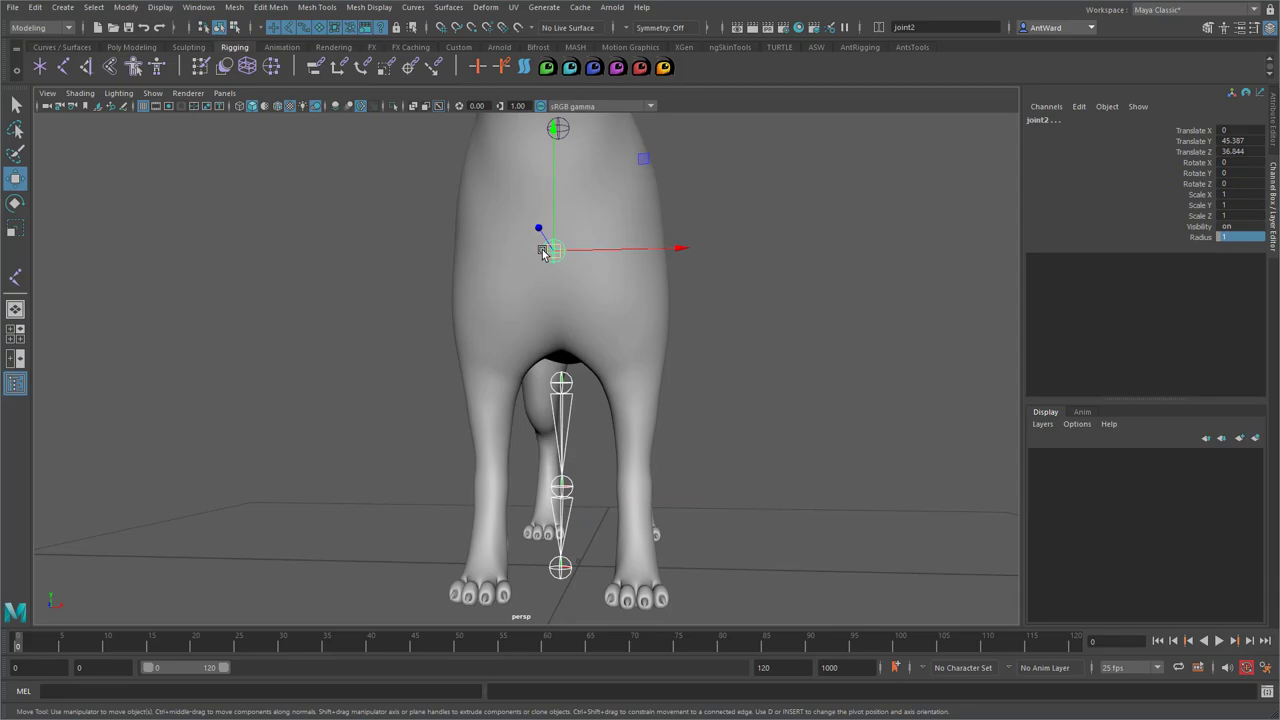
key("p")
left_click(552, 246)
left_click_drag(559, 319, 570, 316, "alt")
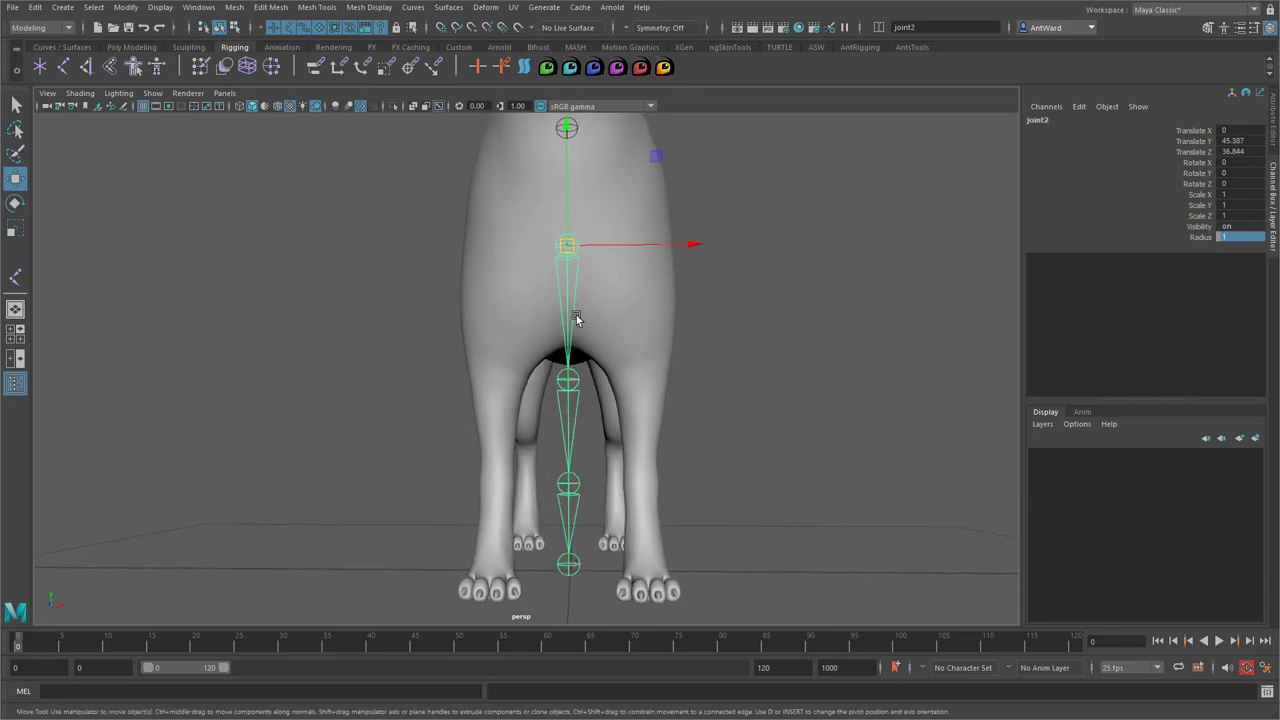
Move the joint chain starting at the shoulder point sideways into the dog's front leg, to about X 9.81
left_click(574, 499)
key("ctrl+z")
left_click_drag(671, 246, 741, 241)
mouse_move(728, 354)
left_mouse_down("alt")
mouse_move(446, 352)
mouse_move(717, 363)
left_mouse_up("alt")
Move the separate joint at the top of the shoulder blade sideways to about X 5.9, on the same side as the leg chain
middle_click_drag(589, 167, 591, 271, "alt")
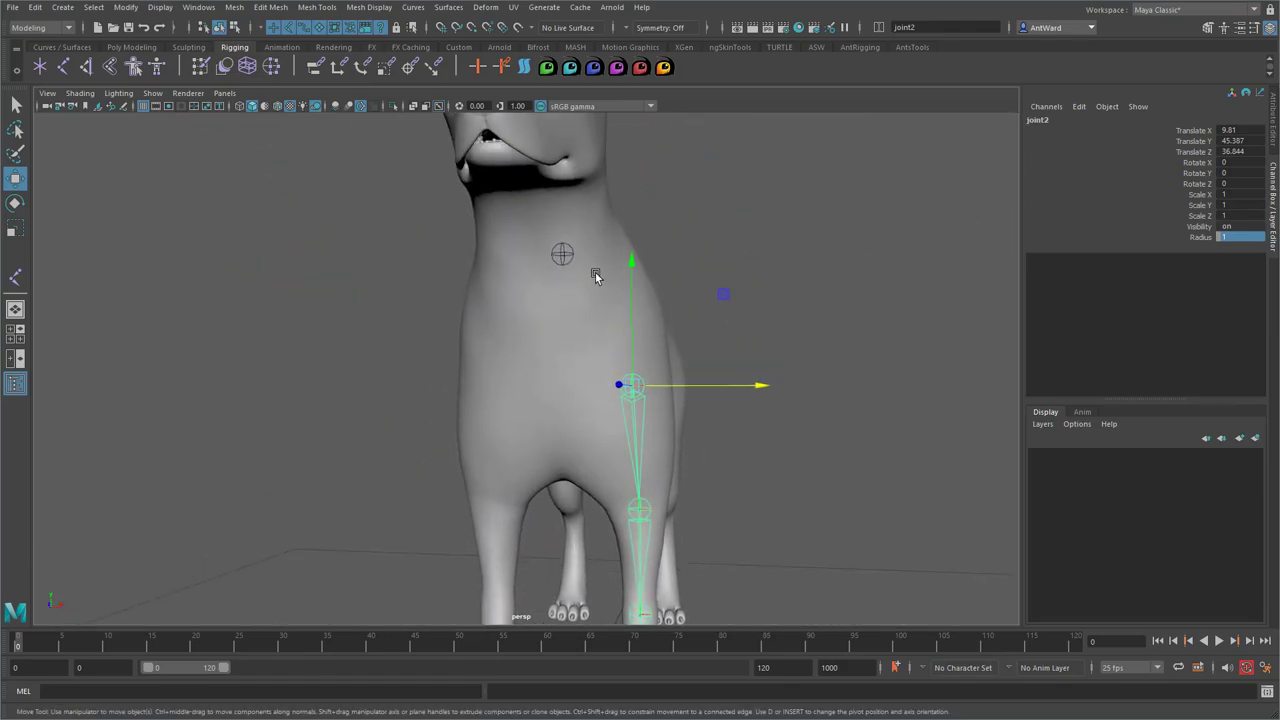
left_click(561, 255)
left_click_drag(561, 256, 663, 246, "alt")
left_click(658, 374)
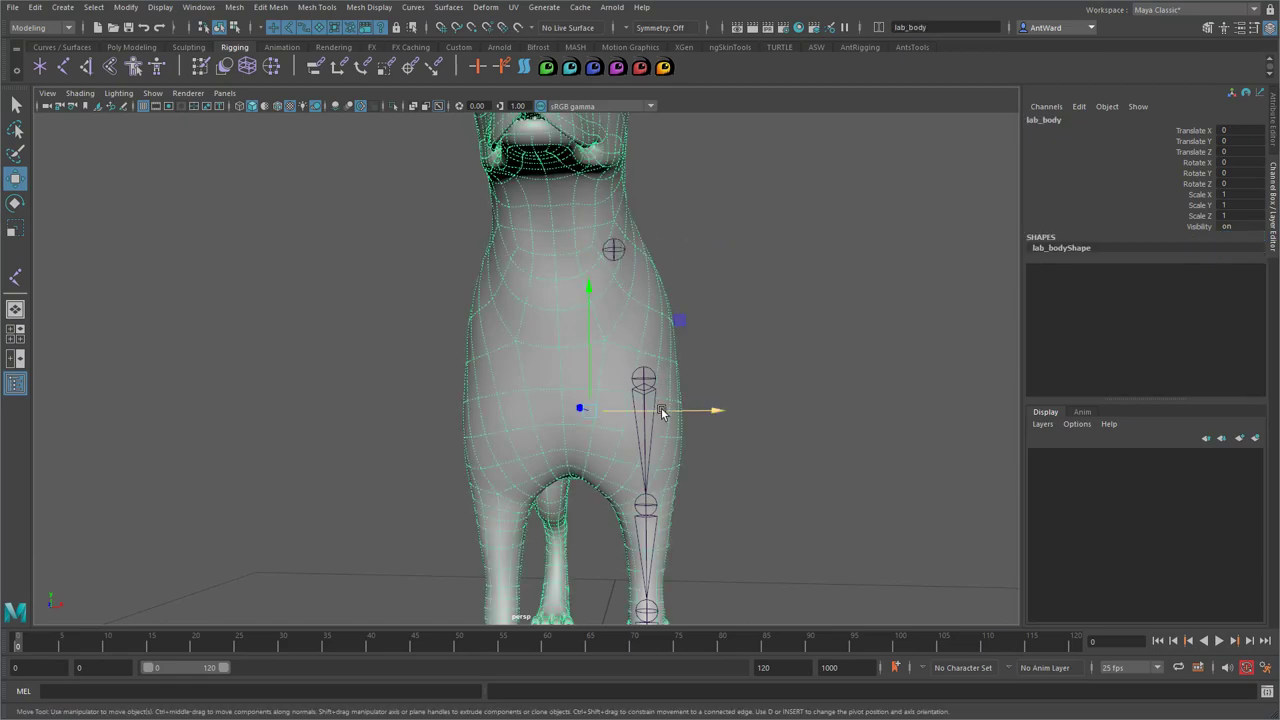
Parent the shoulder-point joint with its leg chain to the shoulder-blade joint
left_click(645, 379)
left_click(609, 249)
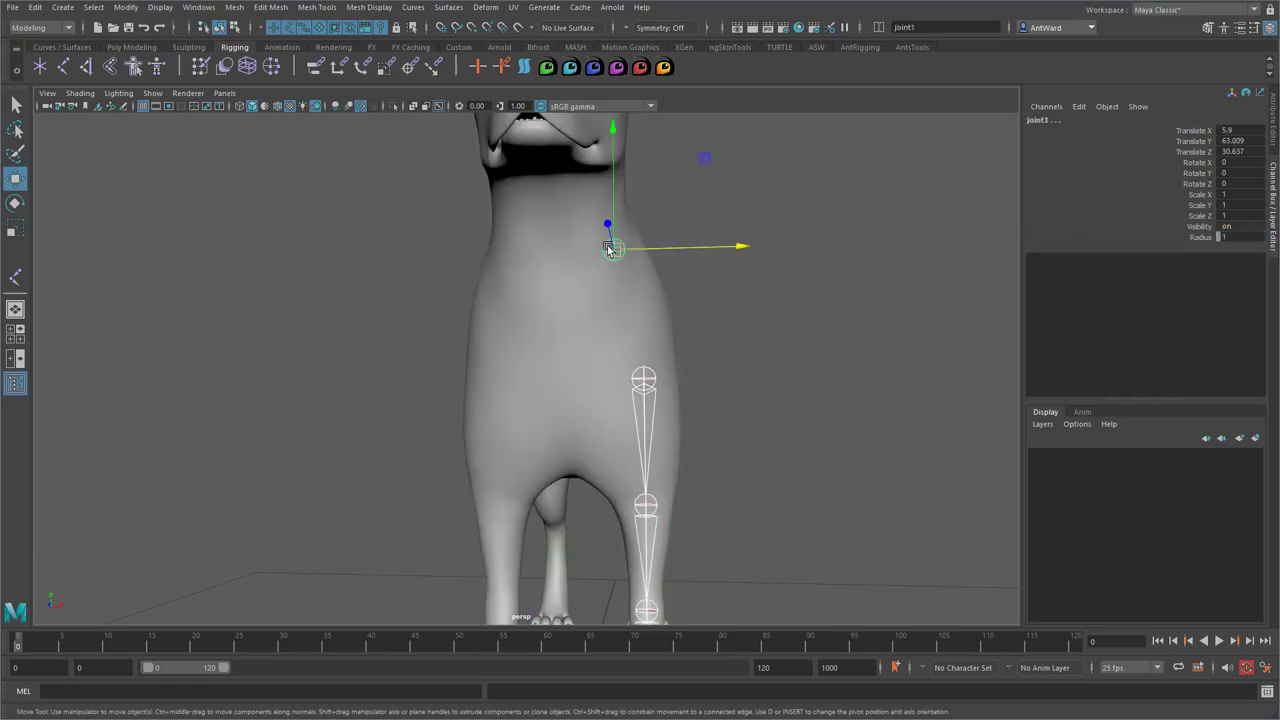
key("p")
left_click(784, 448)
Display the local rotation axes on all the joints of the front-leg chain
left_click_drag(784, 448, 686, 468, "alt")
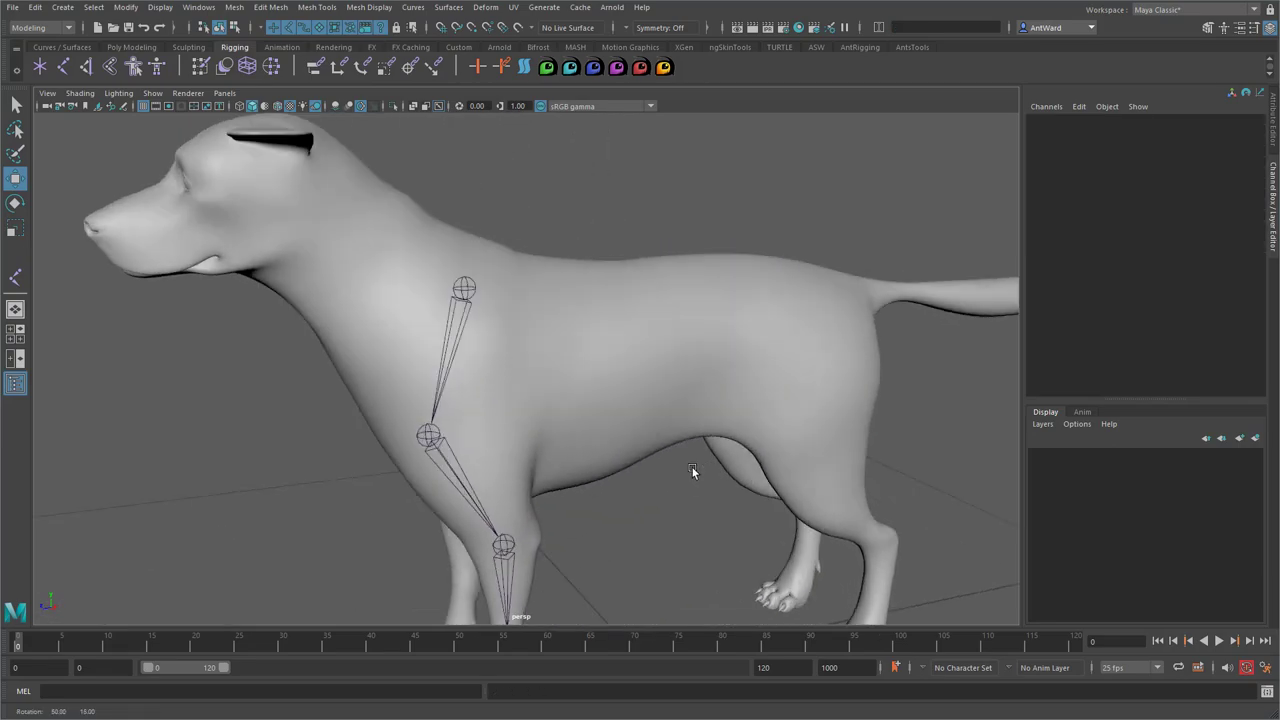
right_click_drag(686, 468, 500, 446, "alt")
middle_click_drag(500, 446, 556, 408, "alt")
left_click_drag(556, 408, 621, 405, "alt")
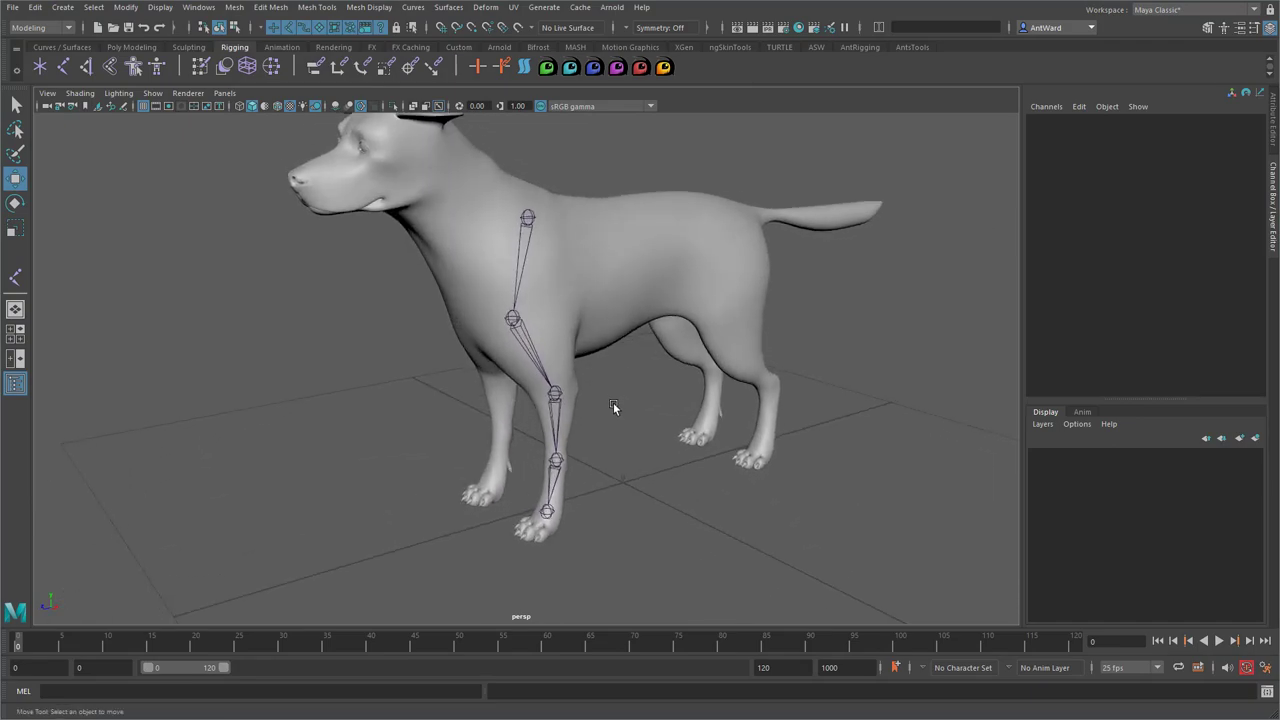
left_click(526, 222)
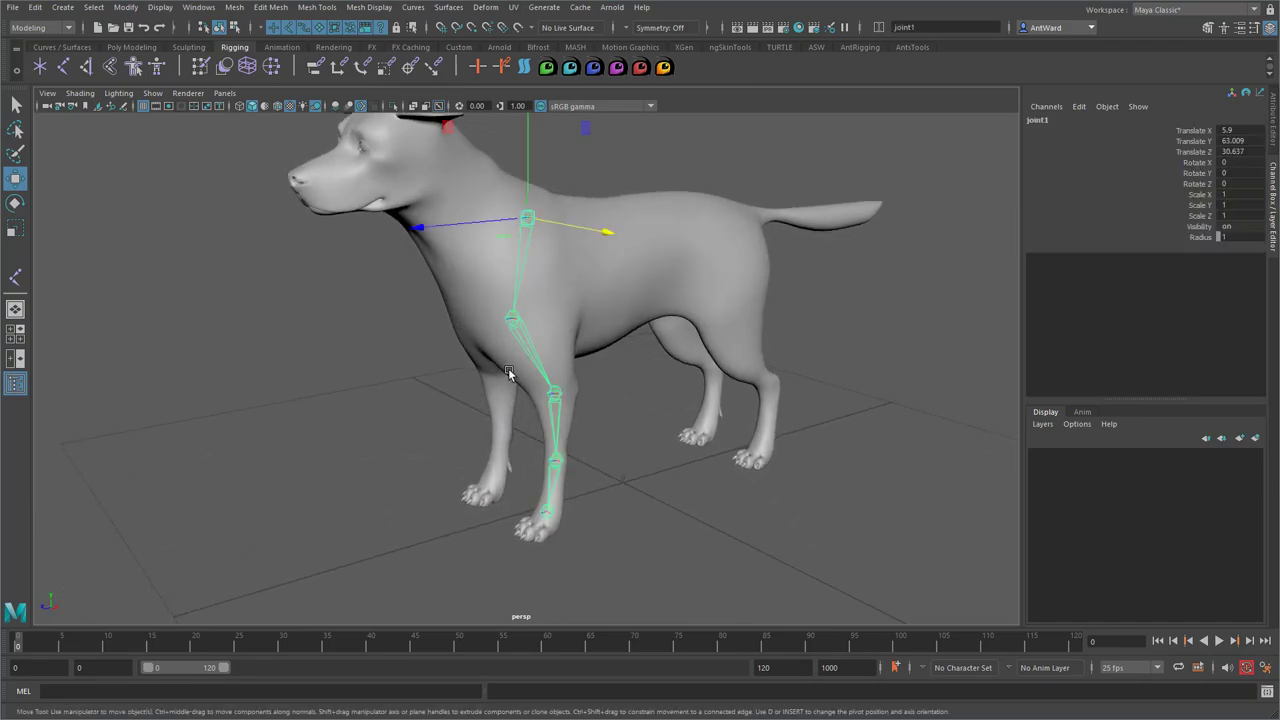
scroll(531, 326, "up", 3)
left_click(564, 402)
left_click(564, 488)
left_click(556, 558)
key("space")
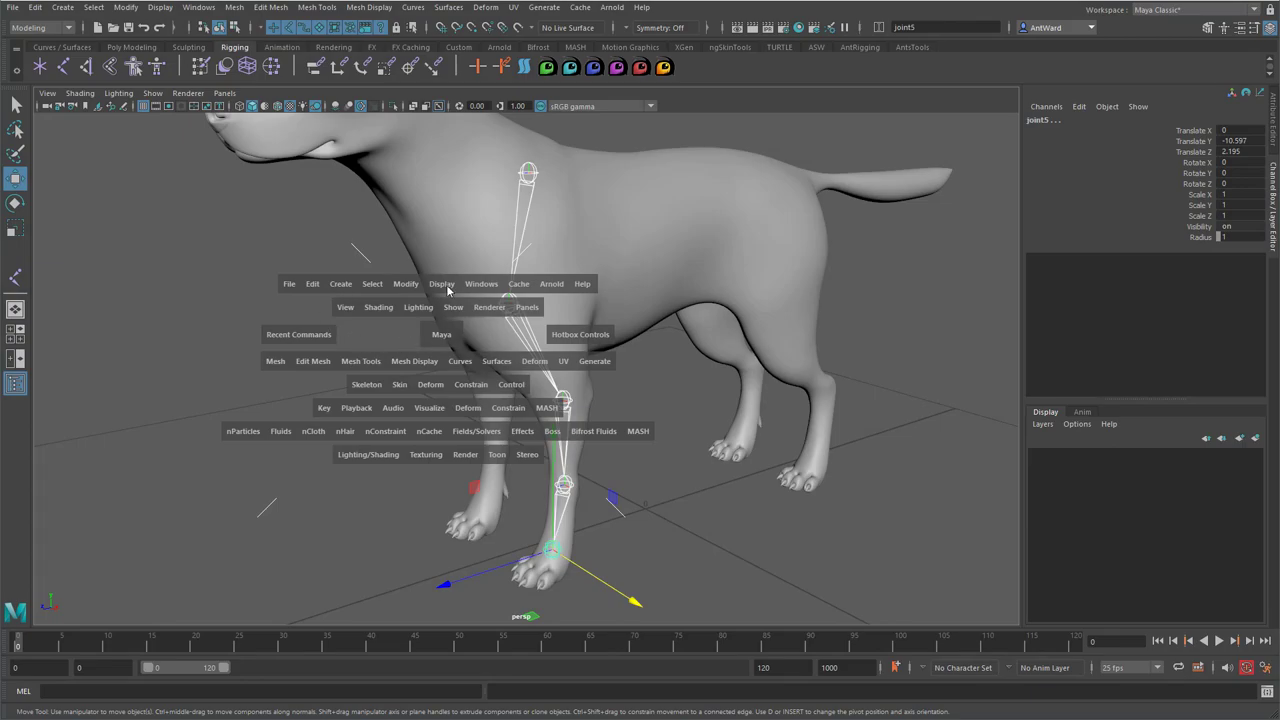
left_click(447, 289)
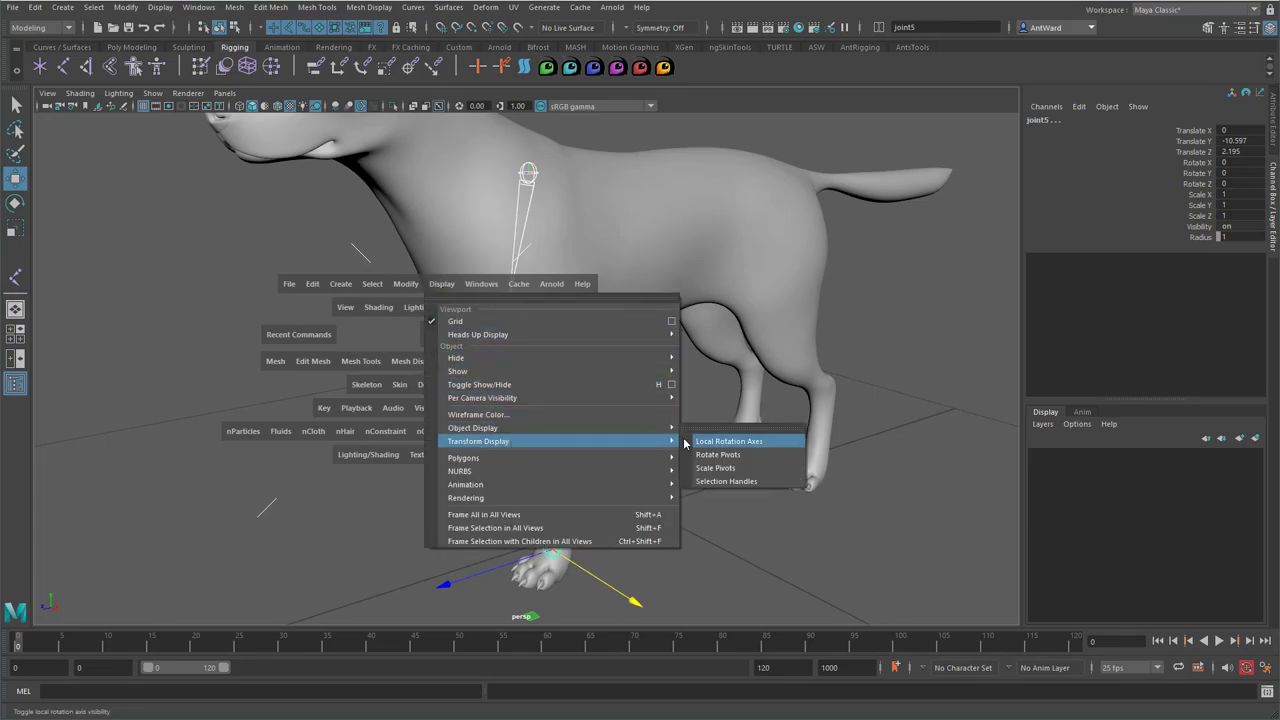
left_click(700, 441)
scroll(587, 286, "up", 3)
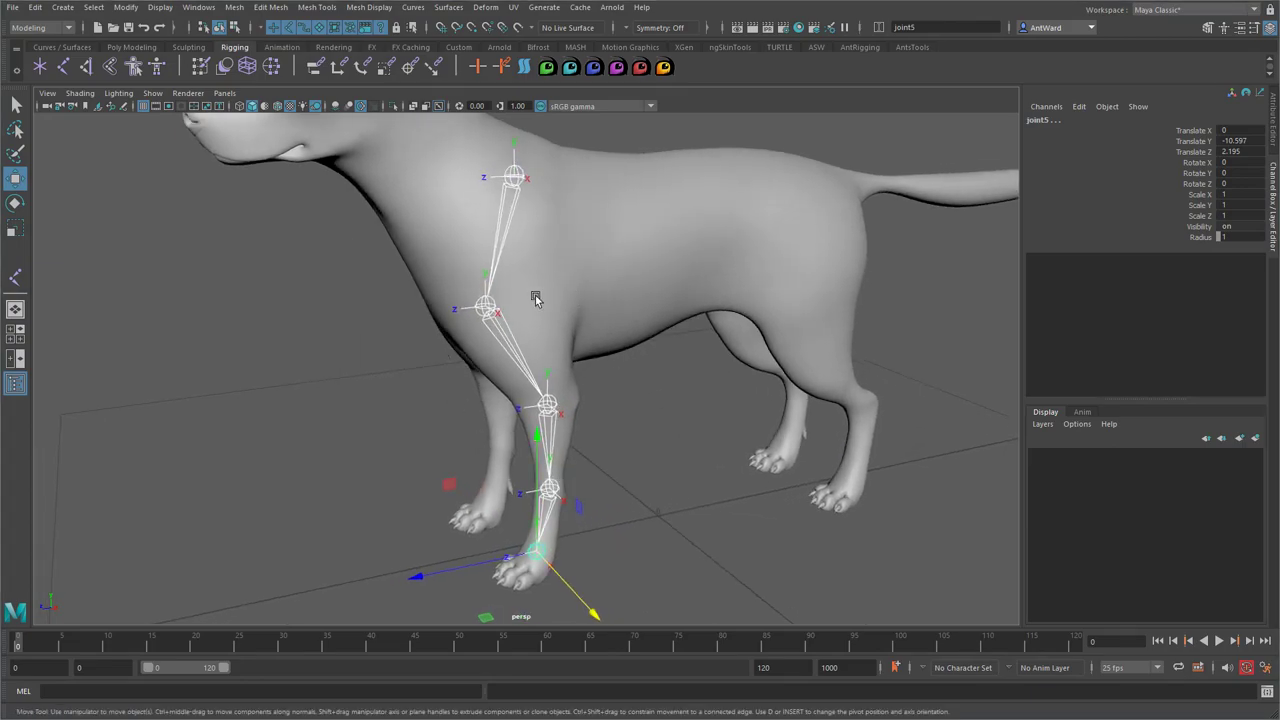
Select the front-leg chain from its top joint and open the Orient Joint options
scroll(655, 444, "down", 2)
left_click(518, 205)
left_click_drag(532, 232, 563, 237, "alt")
key("space")
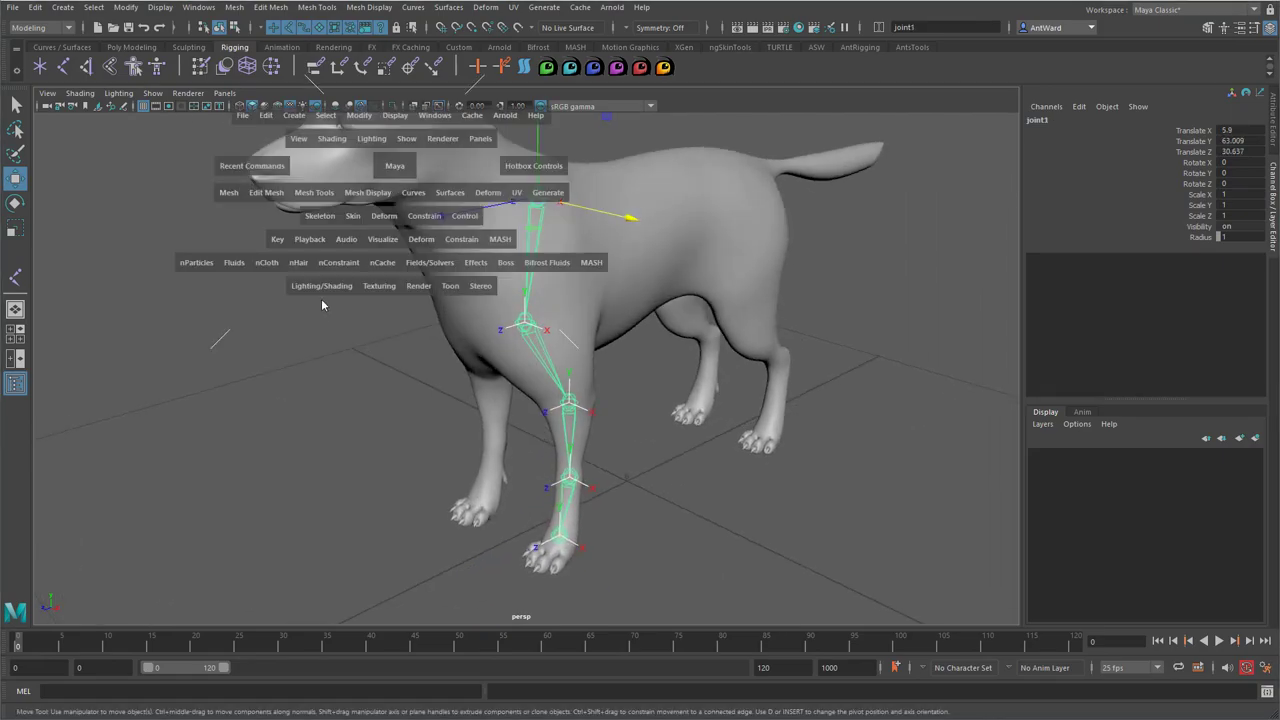
left_click(322, 218)
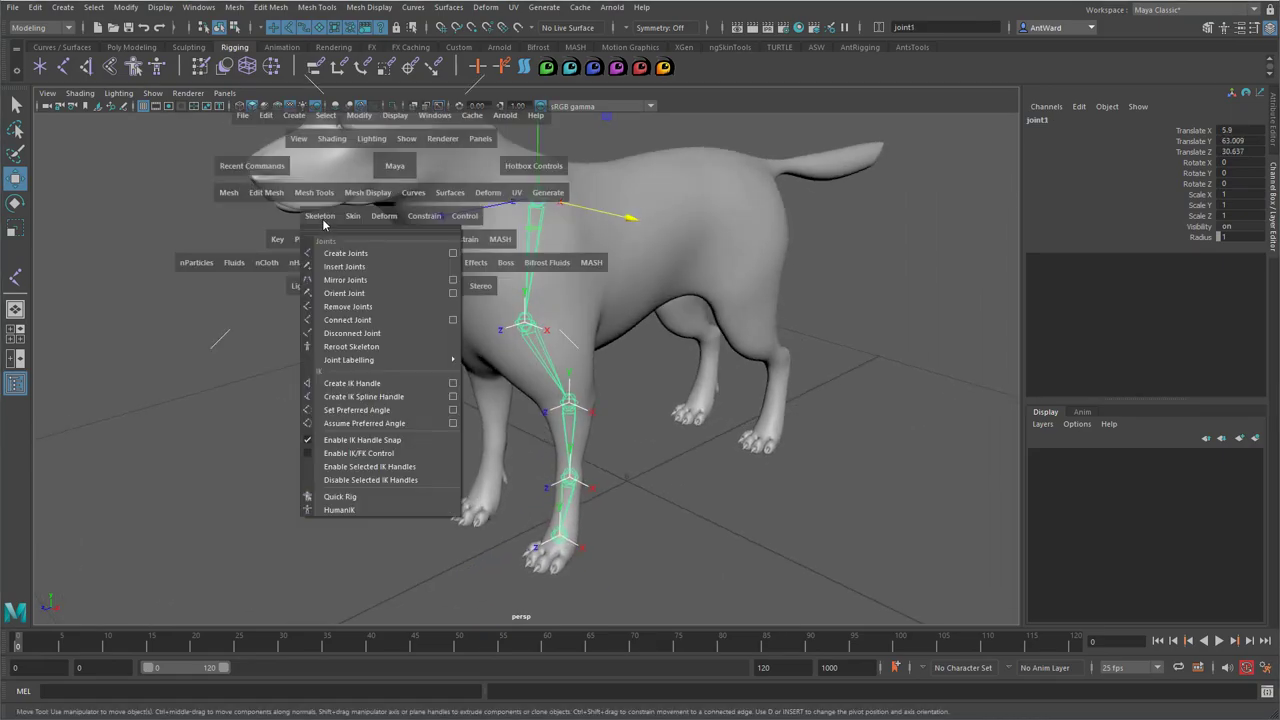
left_click(448, 293)
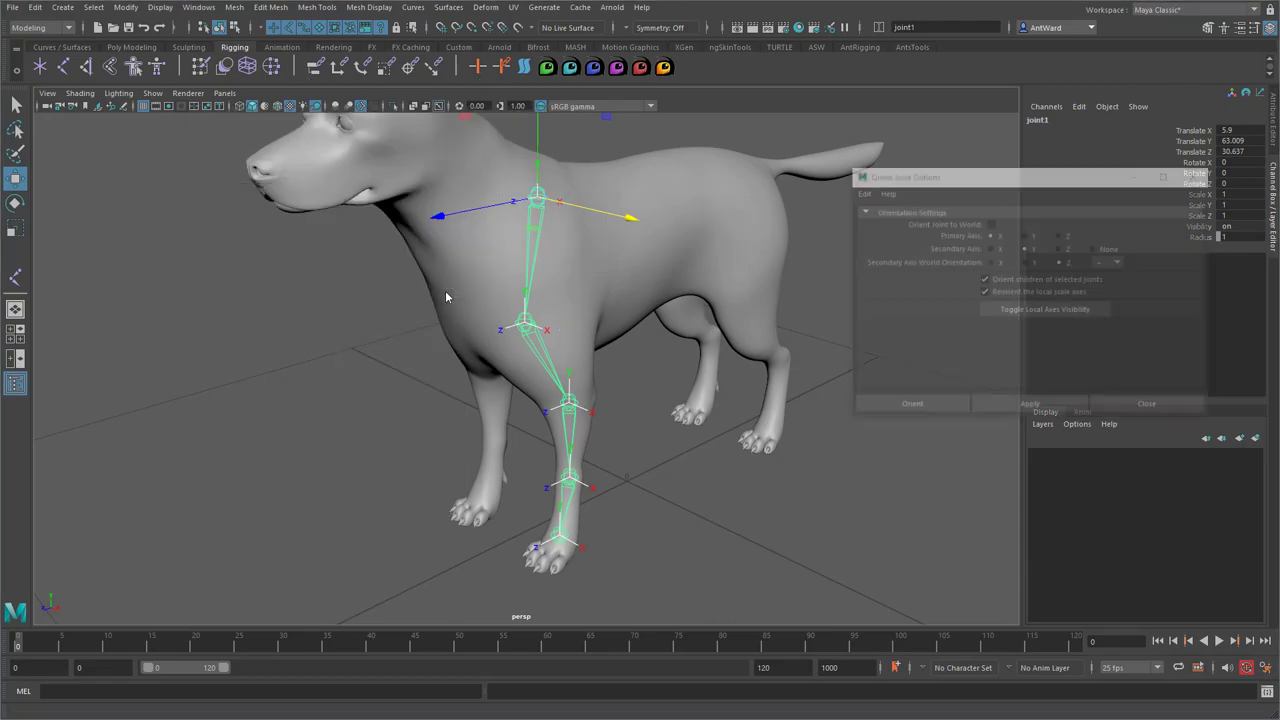
Reset the orientation settings and orient the chain with primary axis X, secondary axis Y and secondary axis world orientation Y
left_click(861, 191)
left_click(900, 237)
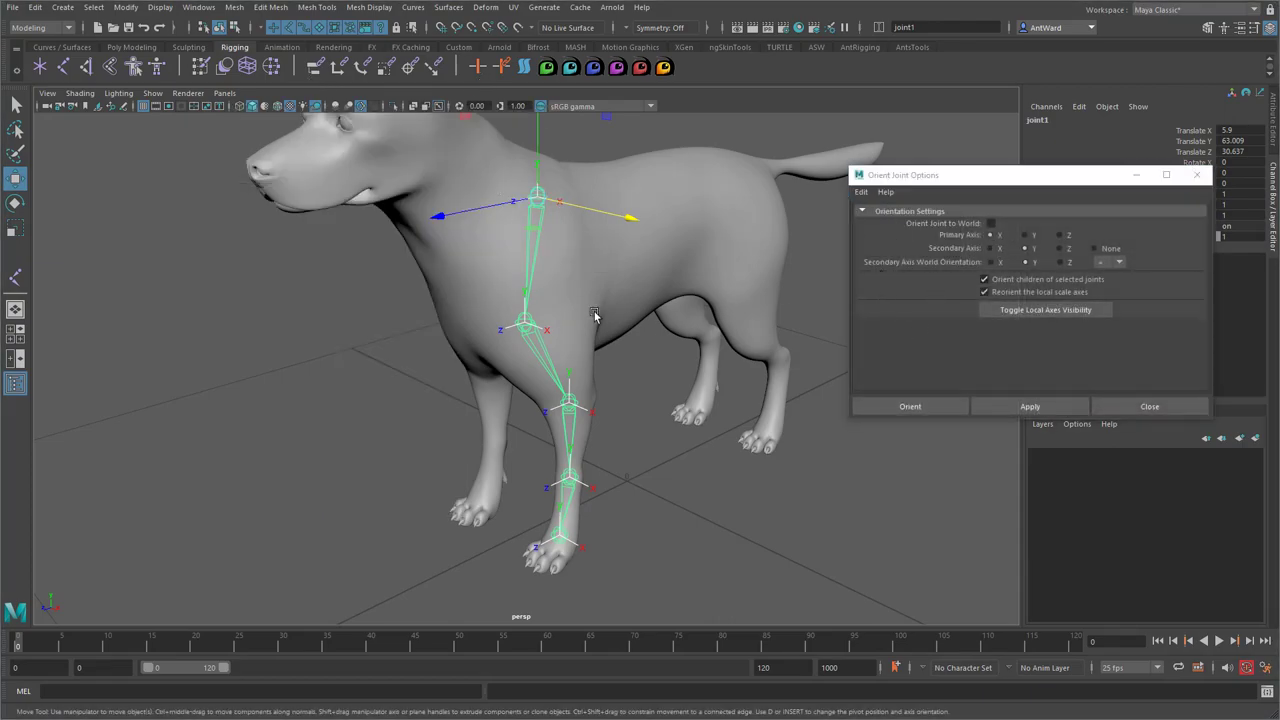
left_click_drag(594, 314, 614, 313, "alt")
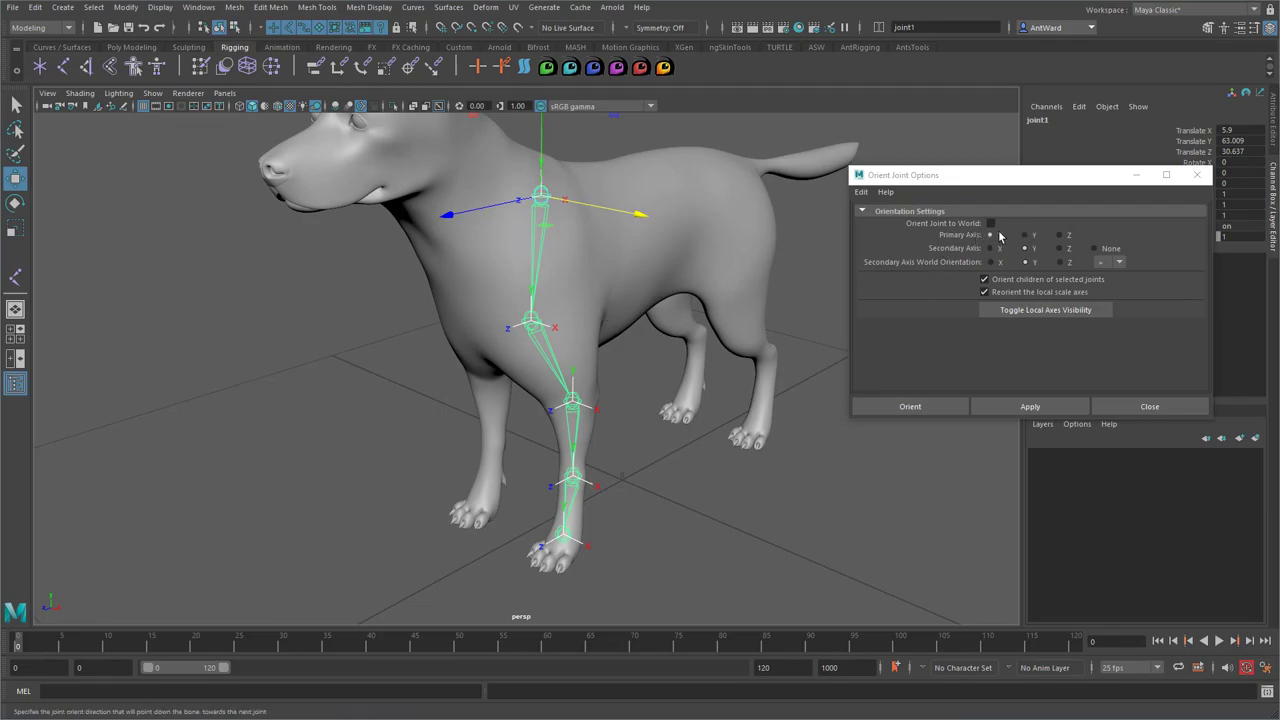
left_click(1045, 406)
left_click_drag(593, 319, 566, 323, "alt")
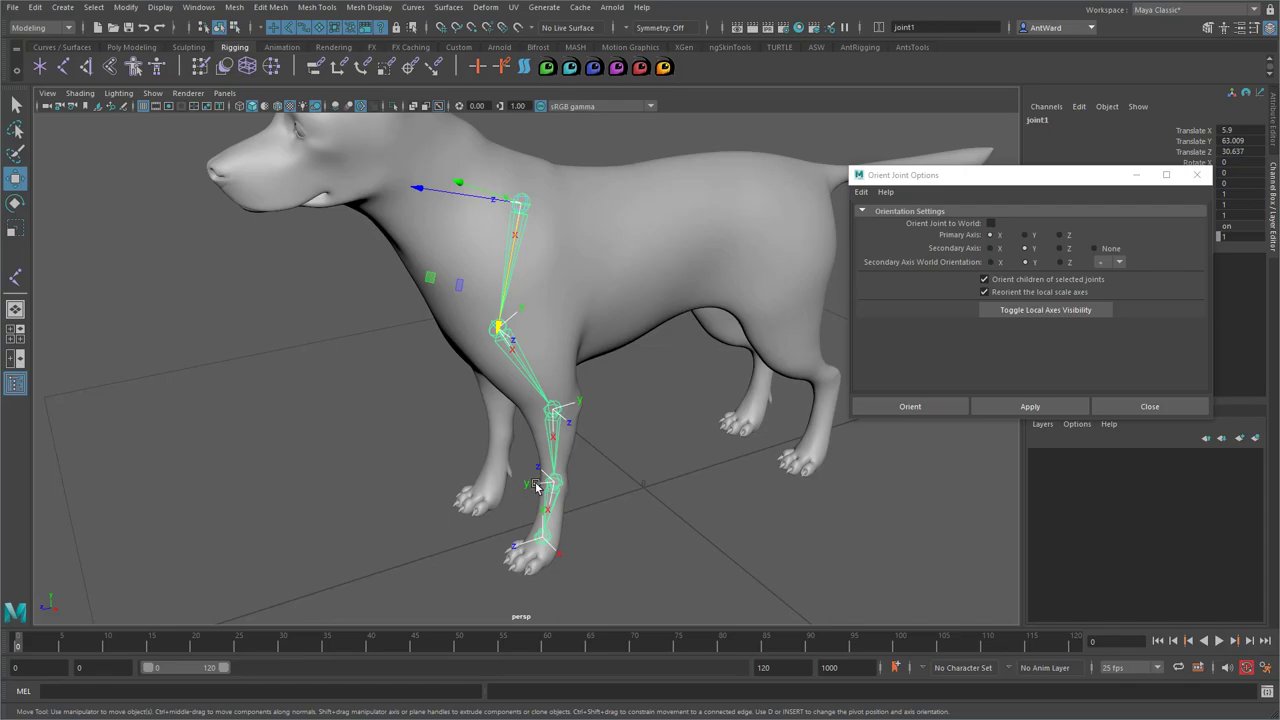
left_click_drag(611, 531, 628, 467, "alt")
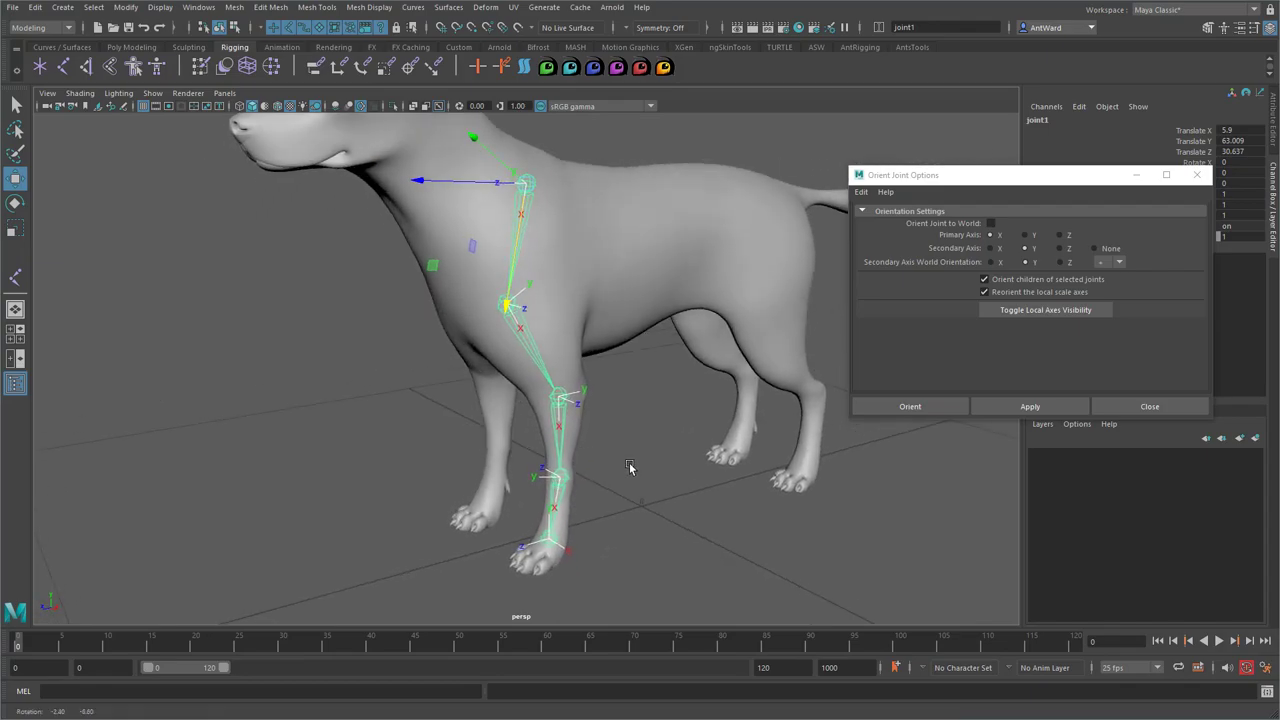
Set the secondary axis world orientation to Z, reorient the front-leg chain, and close the Orient Joint options
left_click(1025, 249)
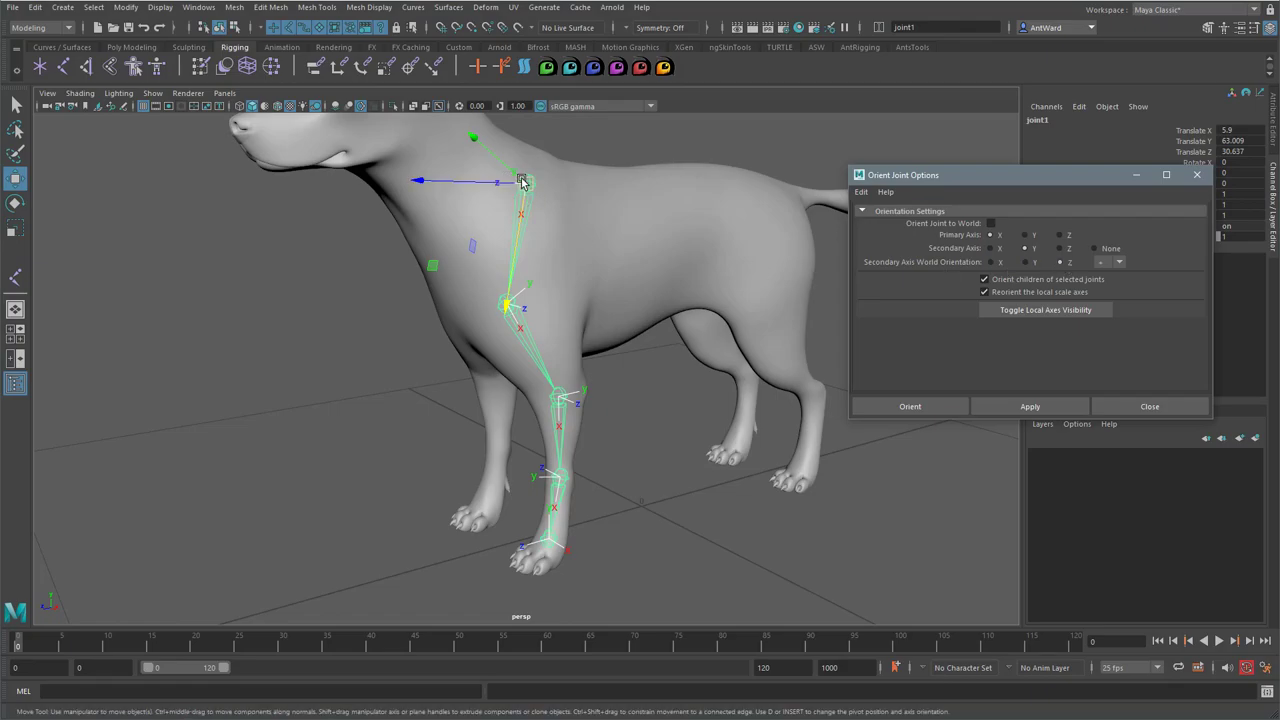
left_click_drag(284, 361, 266, 366, "alt")
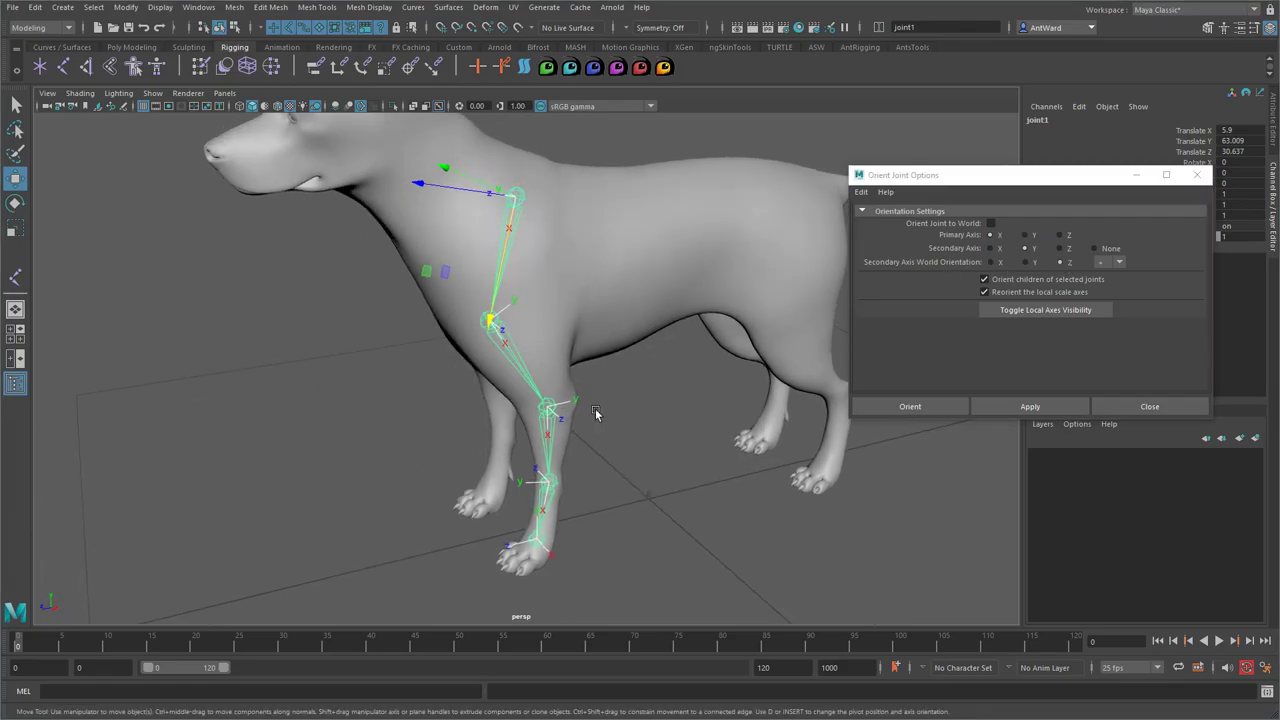
left_click_drag(613, 403, 470, 390, "alt")
left_click(1028, 408)
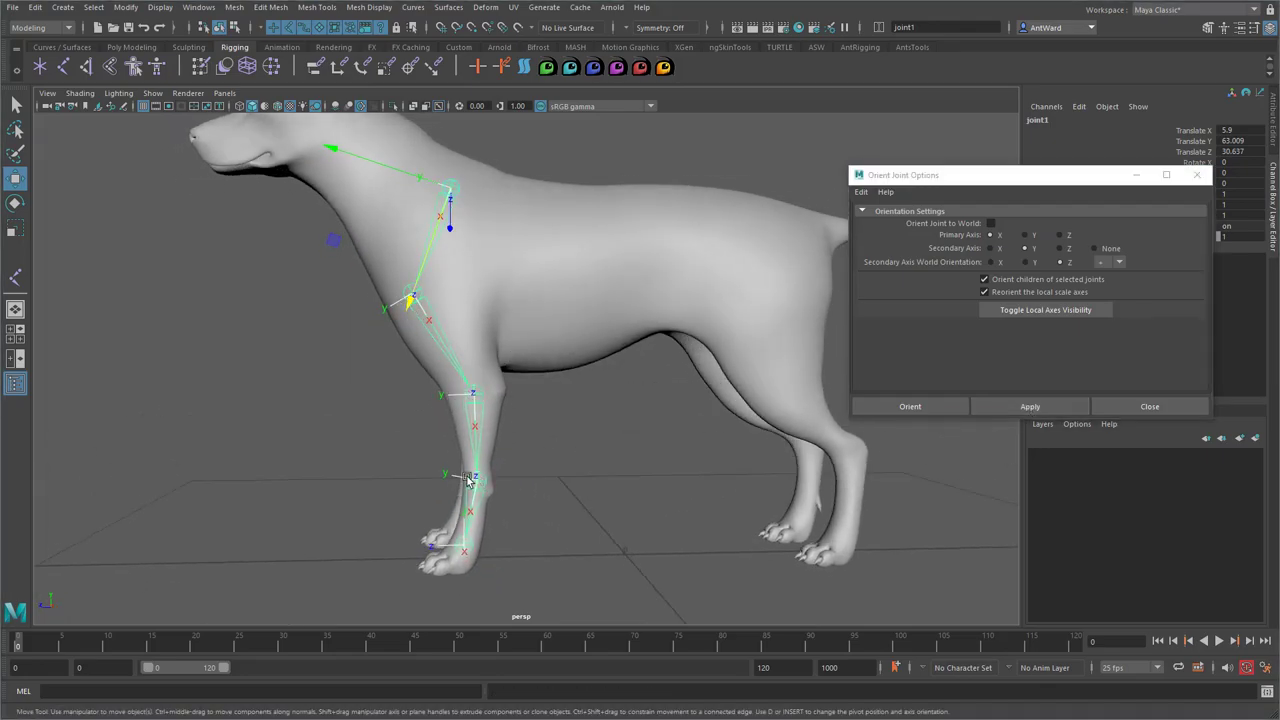
left_click_drag(471, 543, 600, 437, "alt")
left_click(600, 437)
left_click(1209, 183)
left_click(1209, 183)
key("ctrl+z")
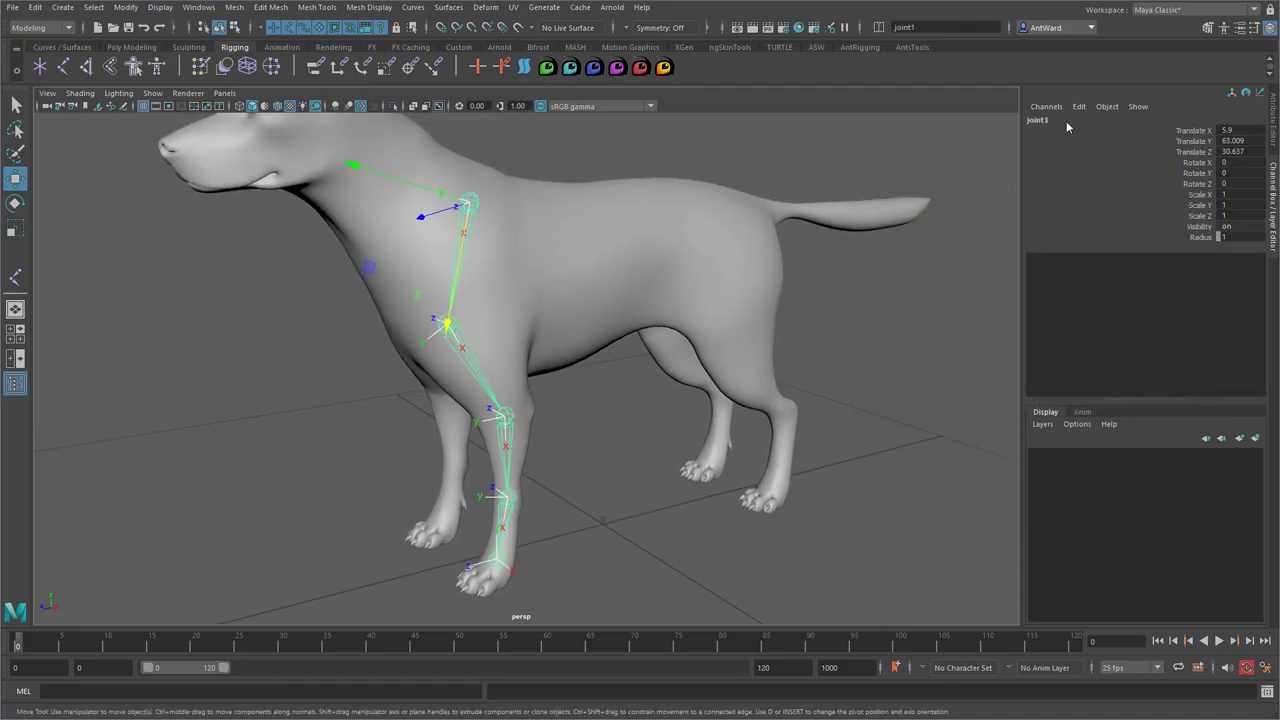
Rename the chain's top joint l_scapula and the shoulder-point joint below it l_humerus
double_click(1066, 122)
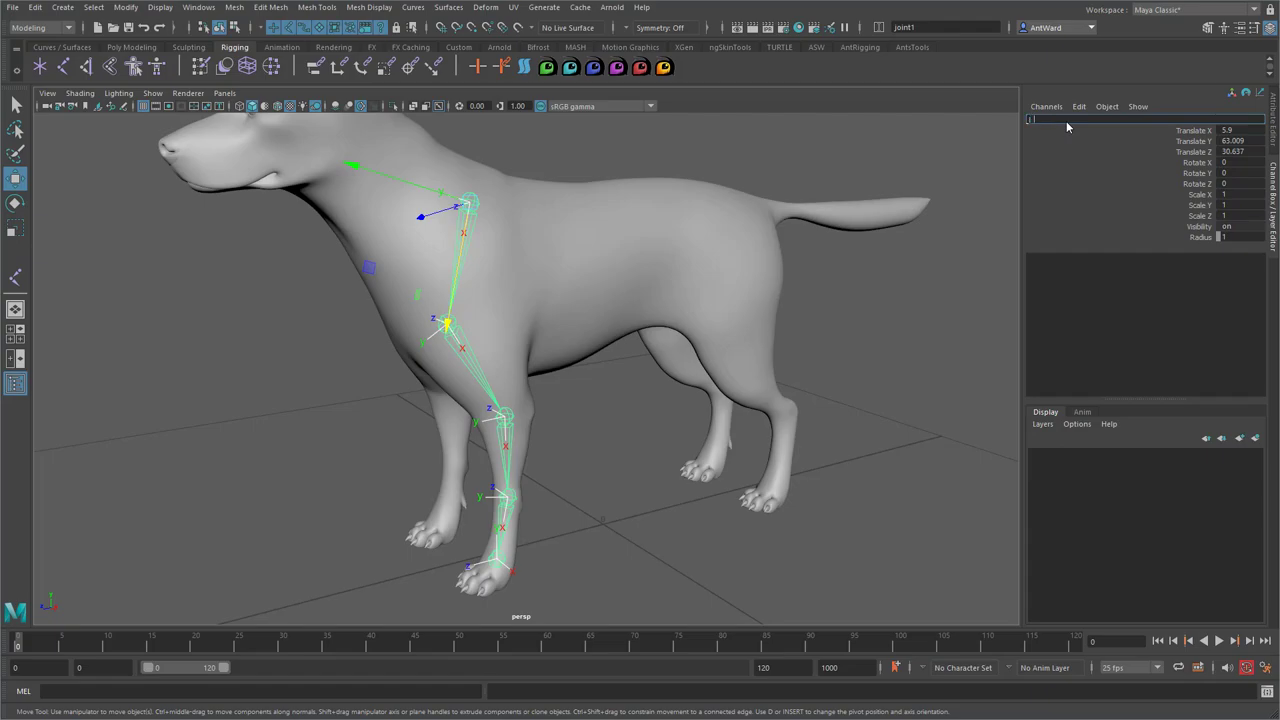
type("l_scapula")
key("Return")
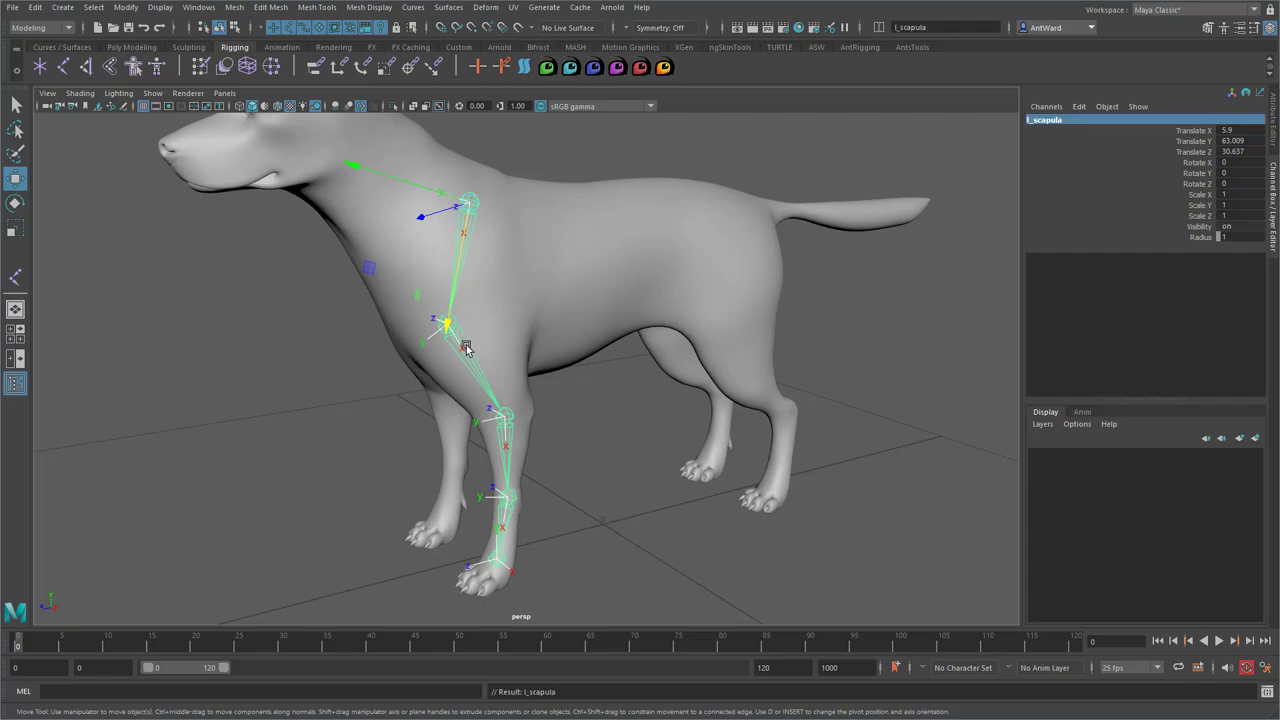
left_click(466, 347)
double_click(1071, 122)
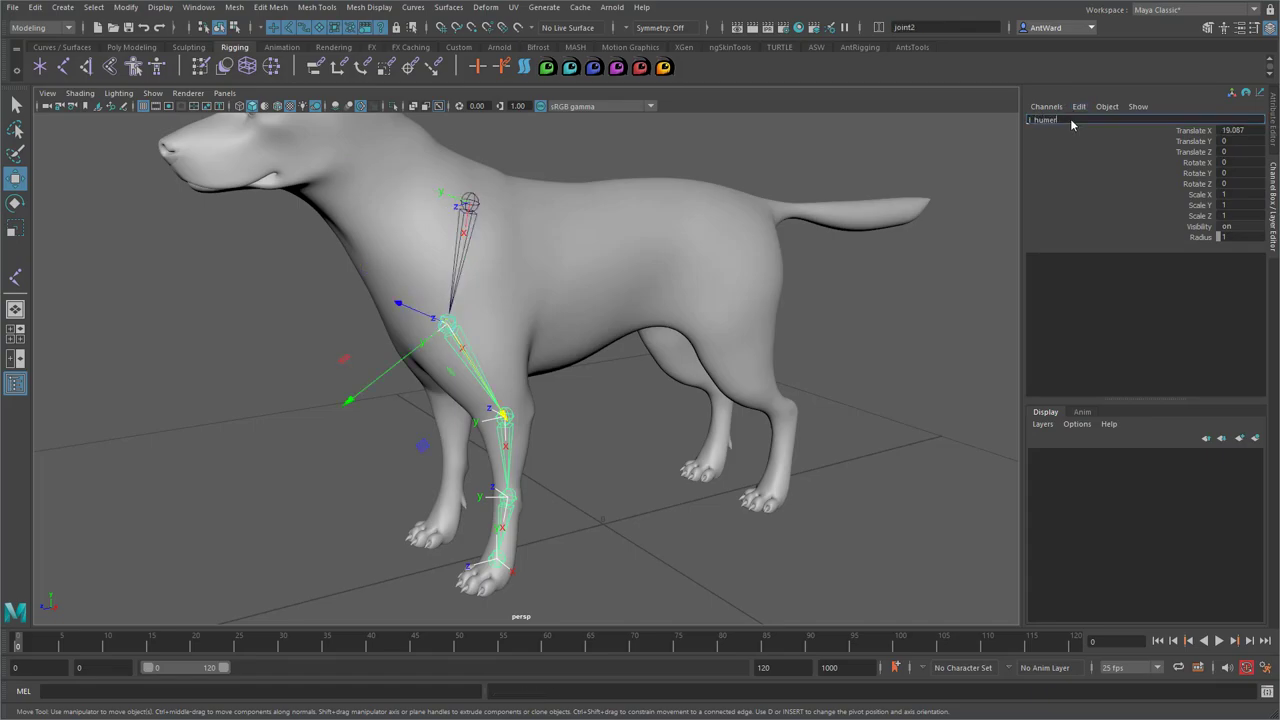
type("l_humerus")
key("Return")
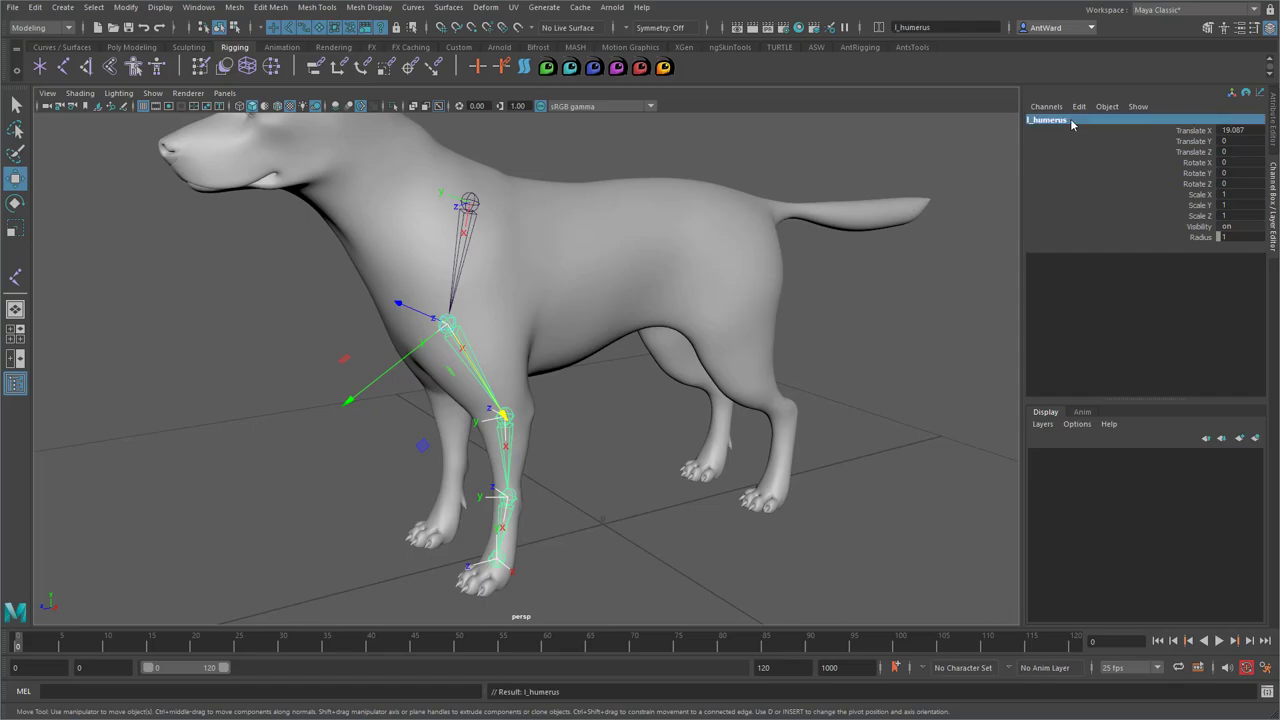
Rename the elbow joint l_radius and the front wrist joint l_carpus
key("Down")
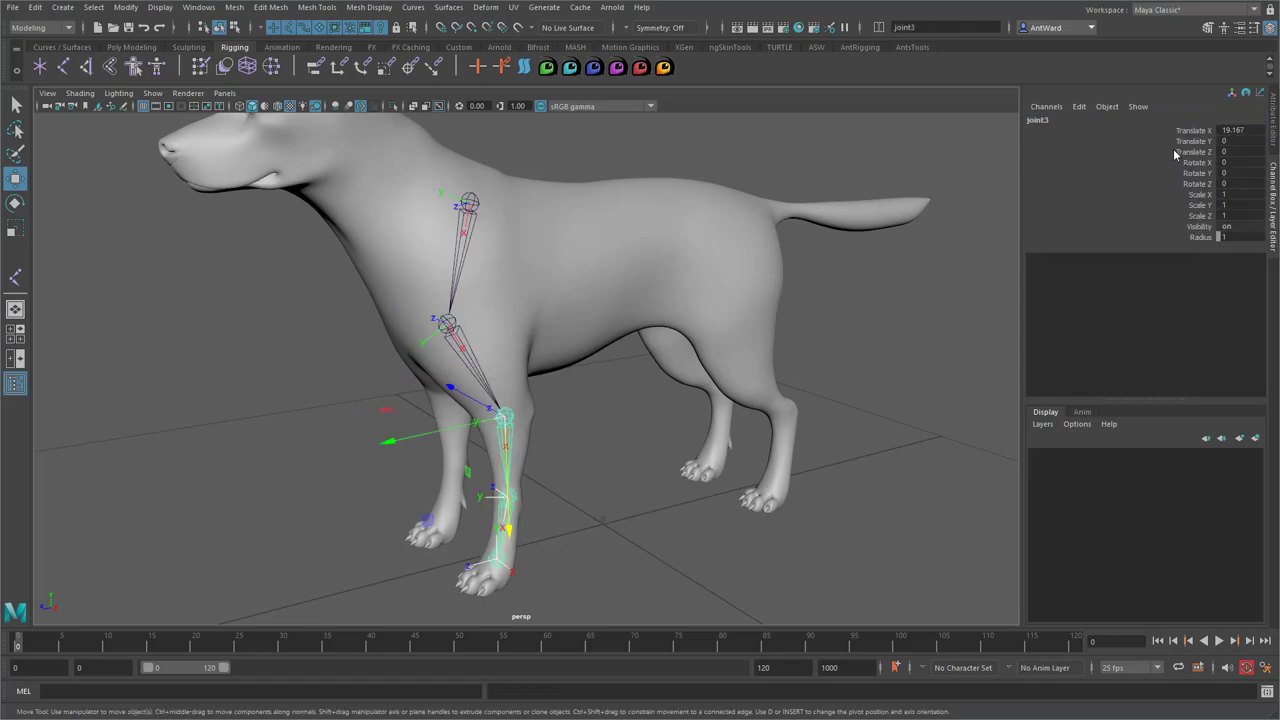
double_click(1060, 120)
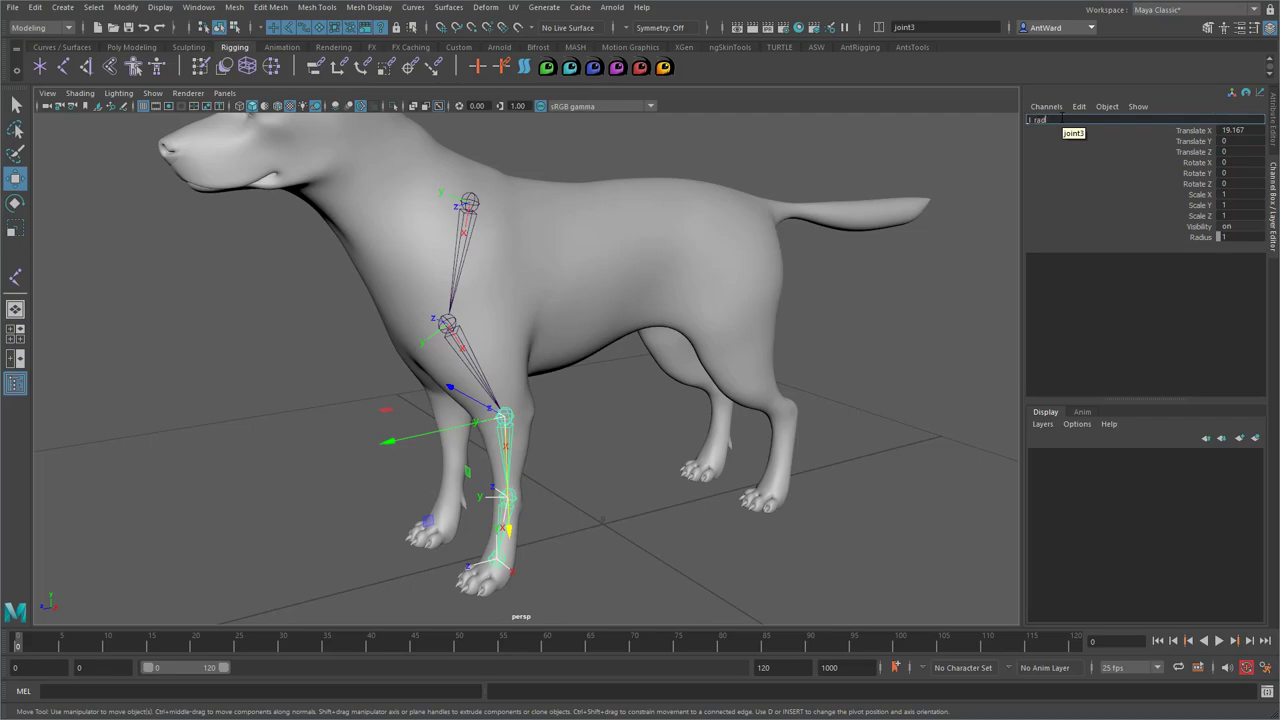
type("l_radius")
key("Return")
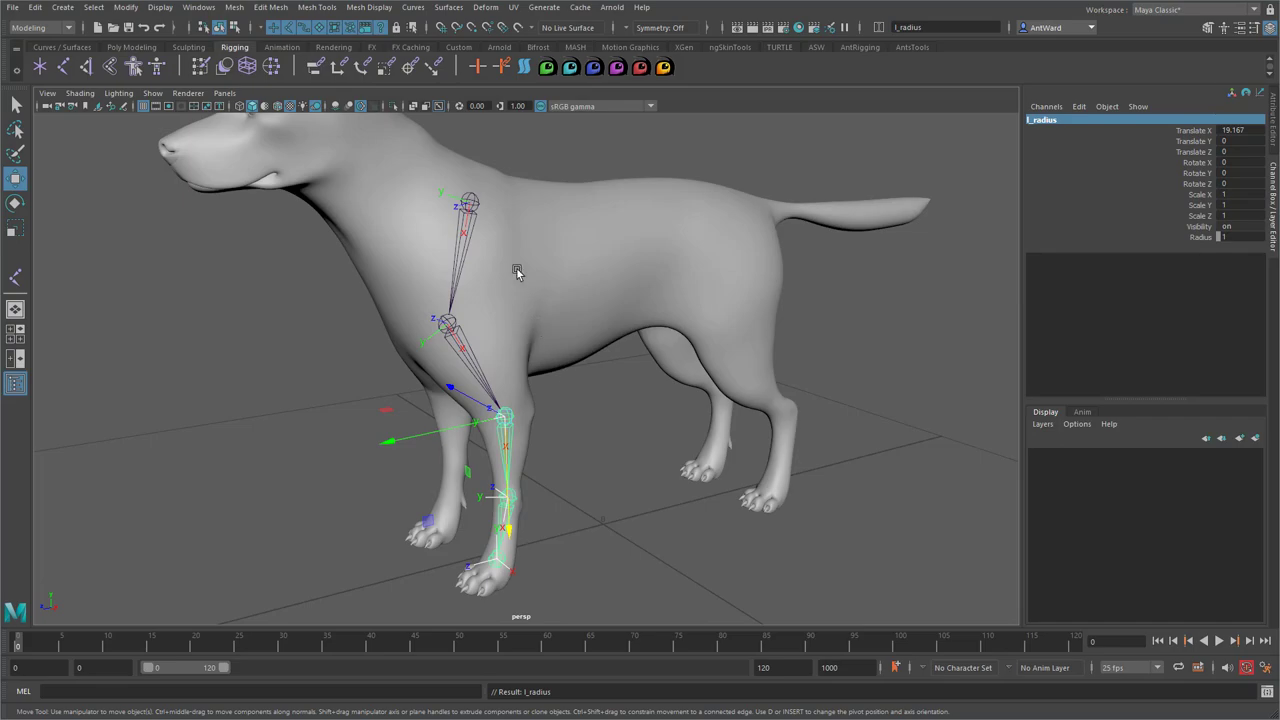
left_click(557, 465)
left_click(505, 495)
left_click(1058, 107)
left_click(1067, 120)
left_click(1055, 121)
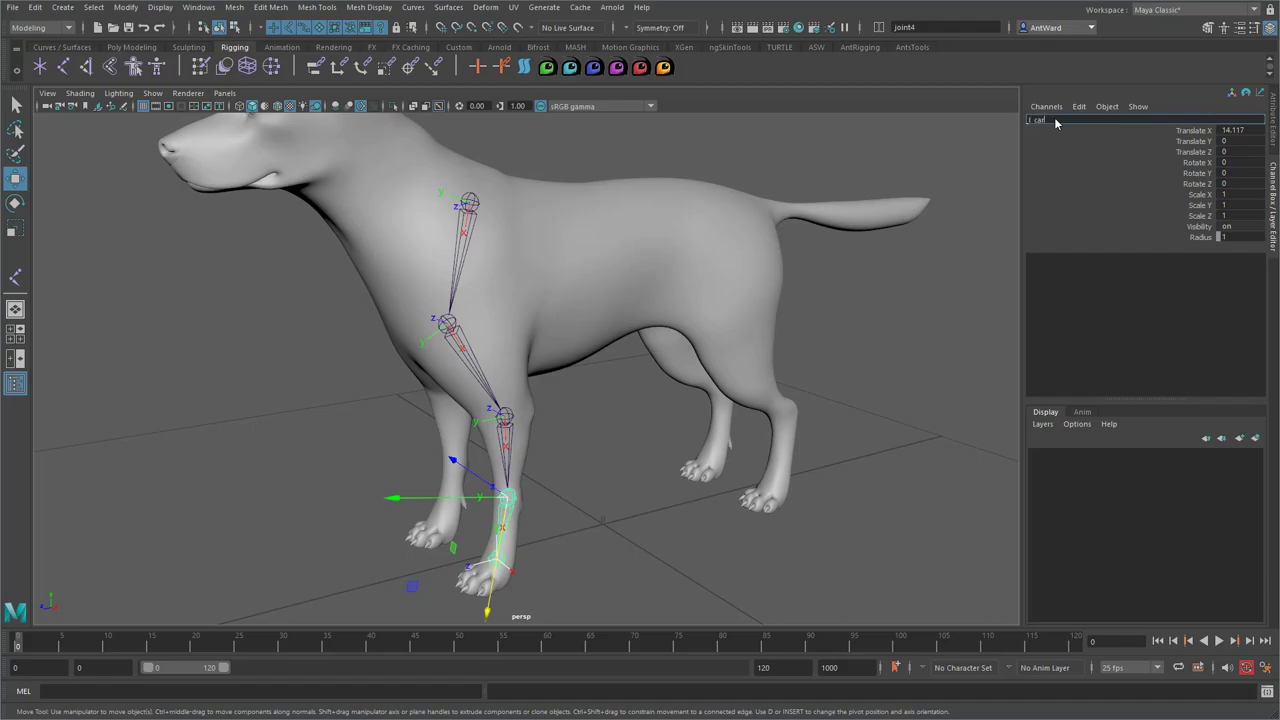
type("l_carpus")
key("Return")
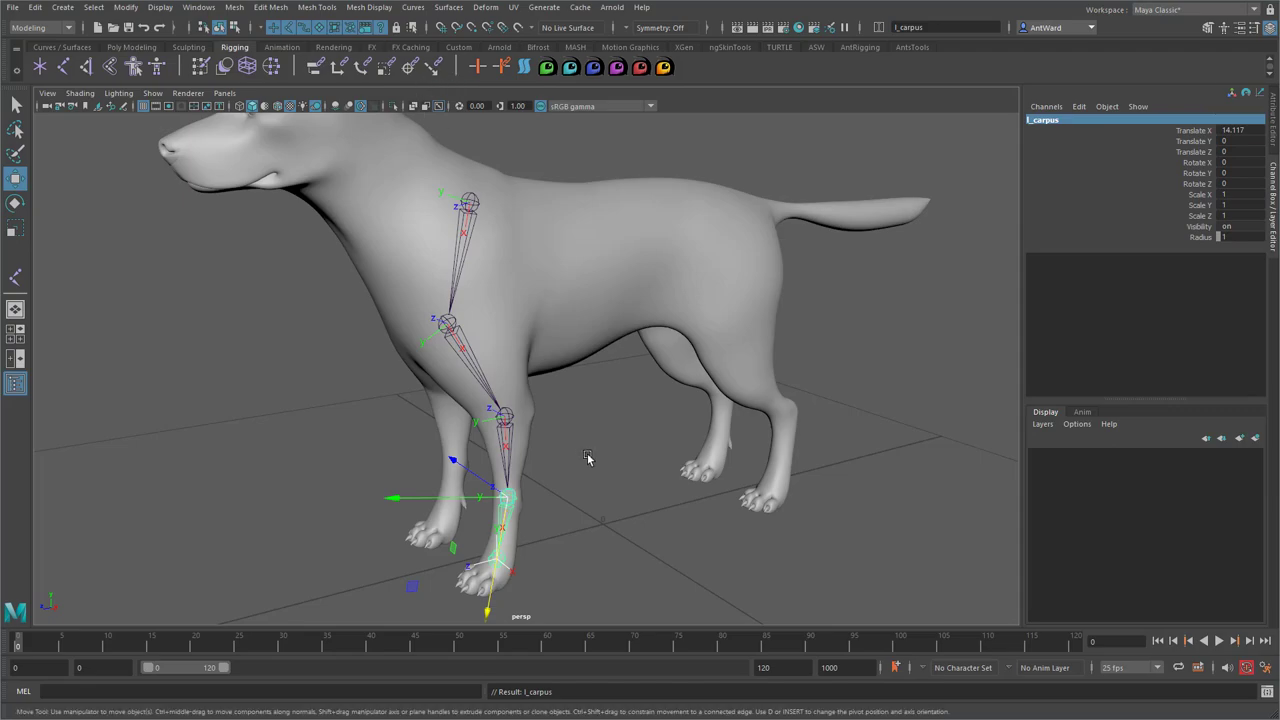
Rename the front paw joint at the end of the chain l_metacarpus
middle_click_drag(586, 457, 555, 341, "alt")
right_click_drag(555, 341, 765, 334, "alt")
middle_click_drag(563, 346, 566, 331, "alt")
right_click_drag(566, 331, 660, 323, "alt")
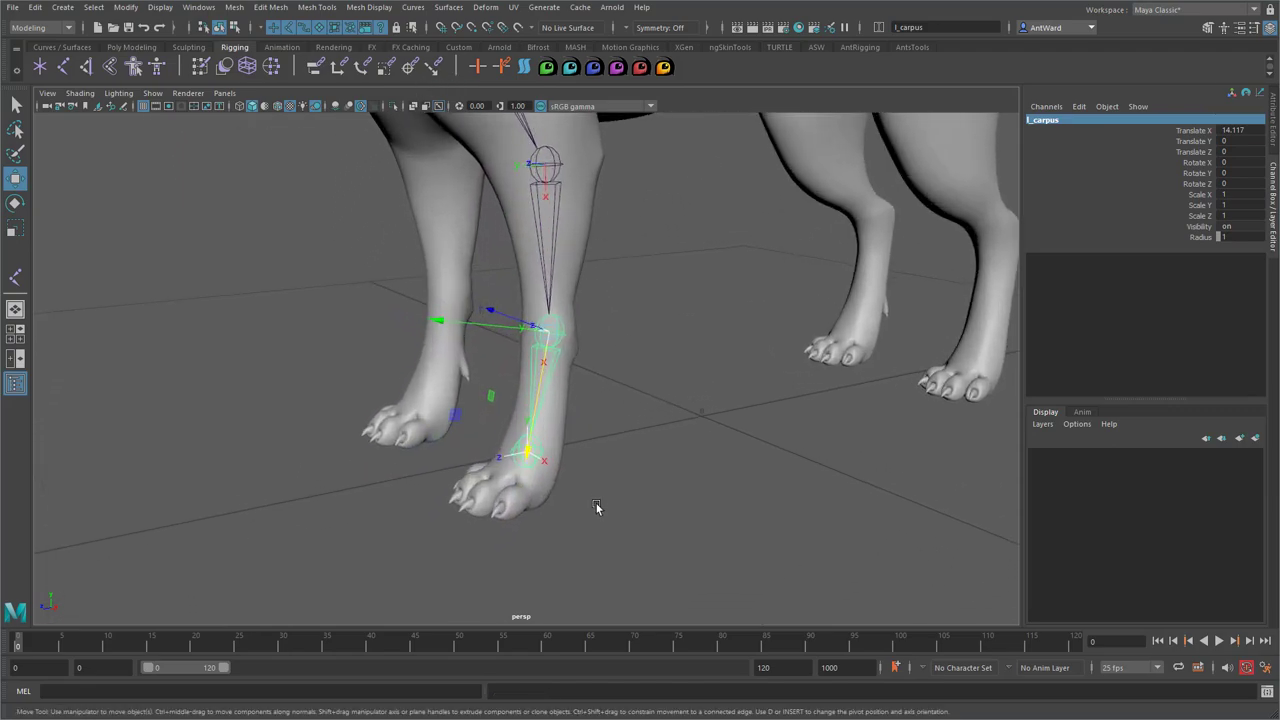
left_click(543, 457)
double_click(1050, 121)
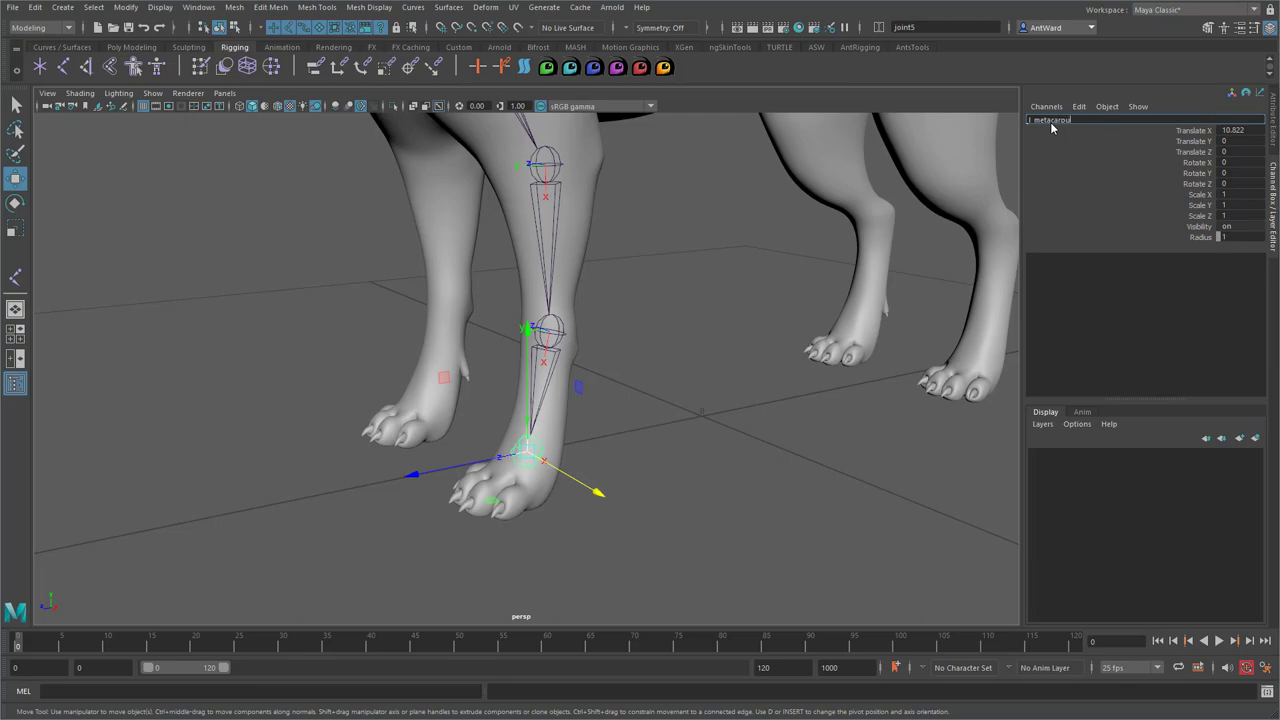
key("Return")
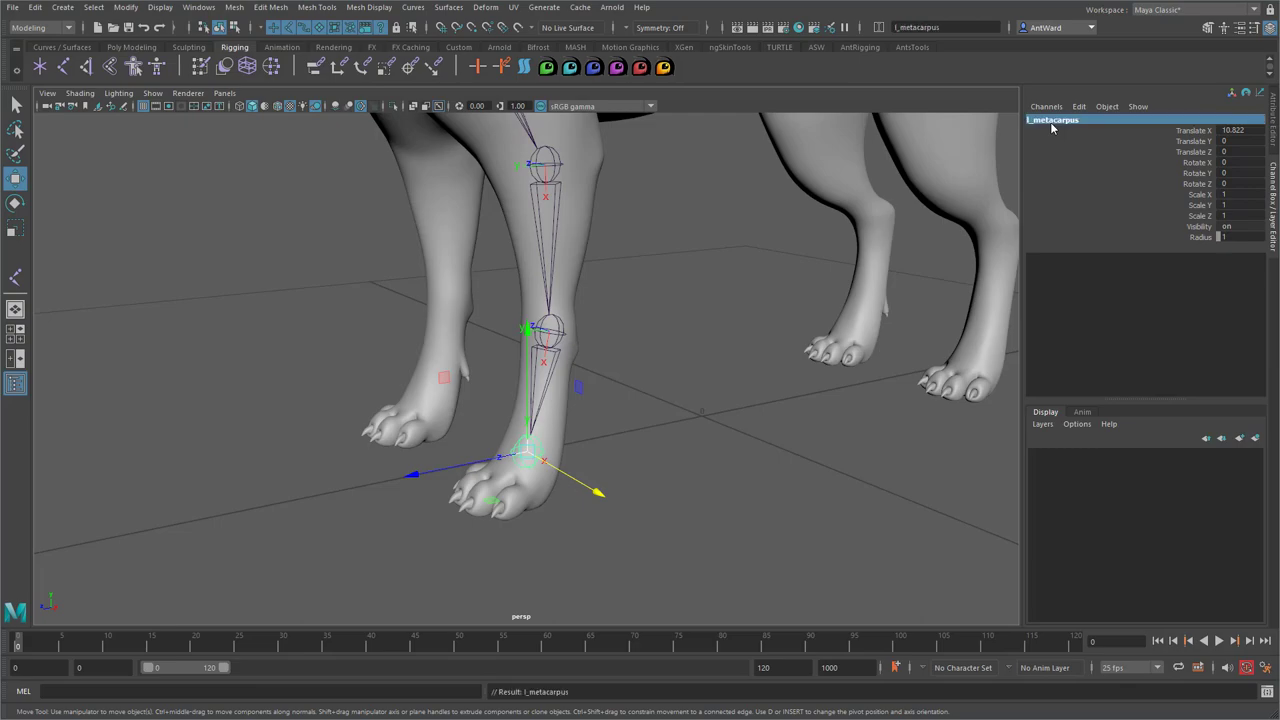
Turn on Wireframe on Shaded in the perspective view to show the front paw's topology
left_click_drag(486, 457, 526, 461, "alt")
middle_click_drag(526, 461, 514, 386, "alt")
right_click_drag(514, 386, 909, 380, "alt")
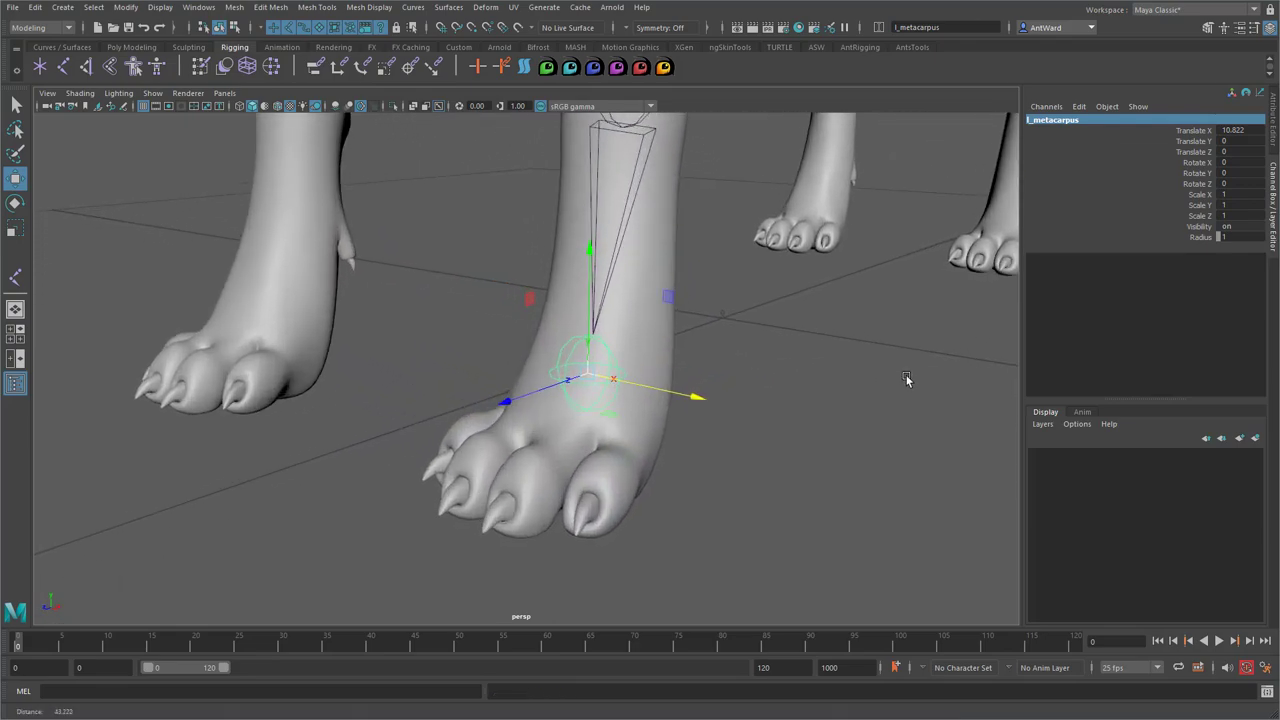
left_click(80, 93)
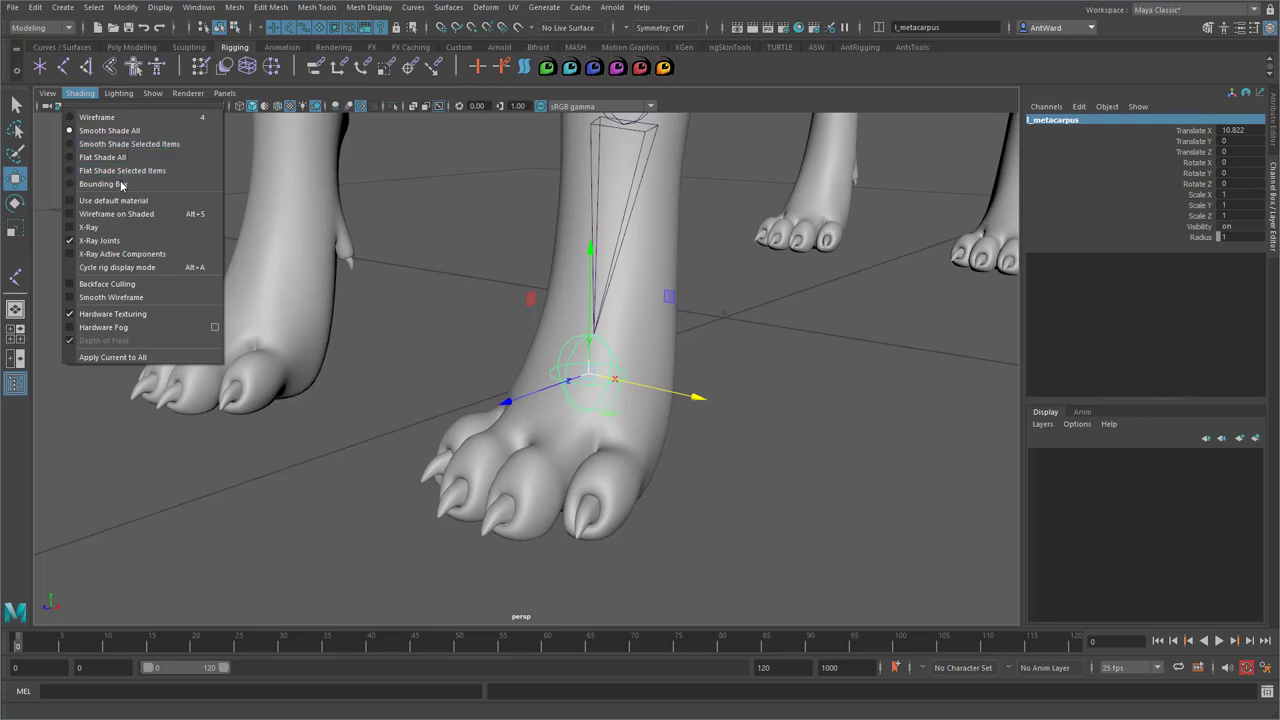
left_click(116, 214)
Duplicate the l_metacarpus joint and move the copy forward and down to the base of the toes
left_click_drag(650, 425, 576, 410, "alt")
key("ctrl+d")
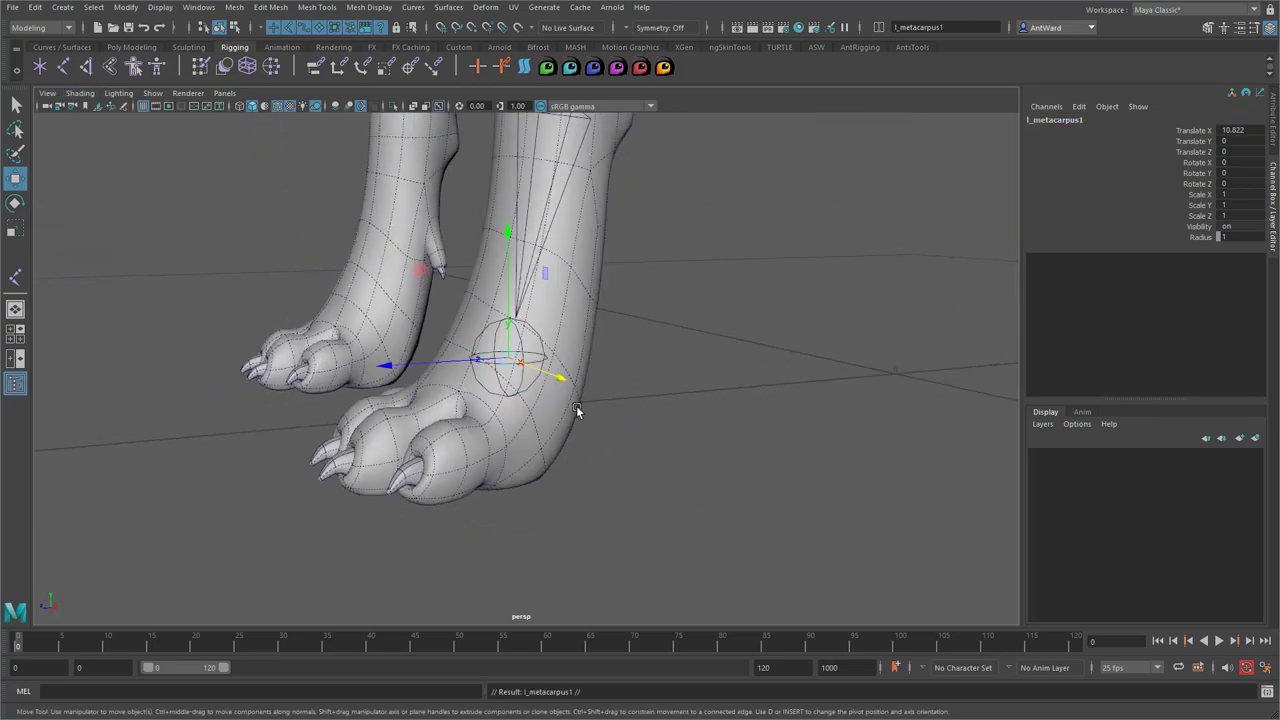
left_click(505, 276)
left_click_drag(505, 276, 503, 325)
left_click_drag(459, 411, 372, 415)
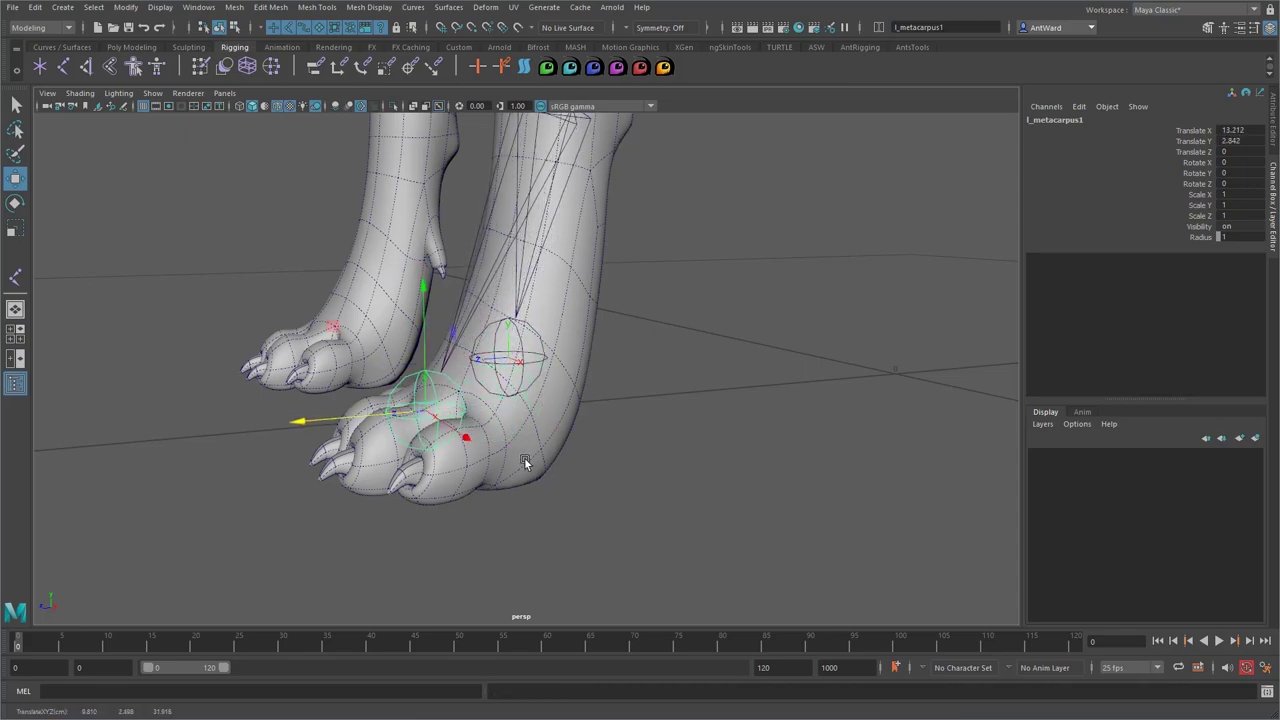
key("space")
key("space")
middle_click_drag(436, 483, 497, 267, "alt")
right_click_drag(497, 267, 1240, 294, "alt")
middle_click_drag(663, 254, 494, 519, "alt")
right_click_drag(494, 519, 550, 487, "alt")
left_click_drag(621, 227, 626, 217)
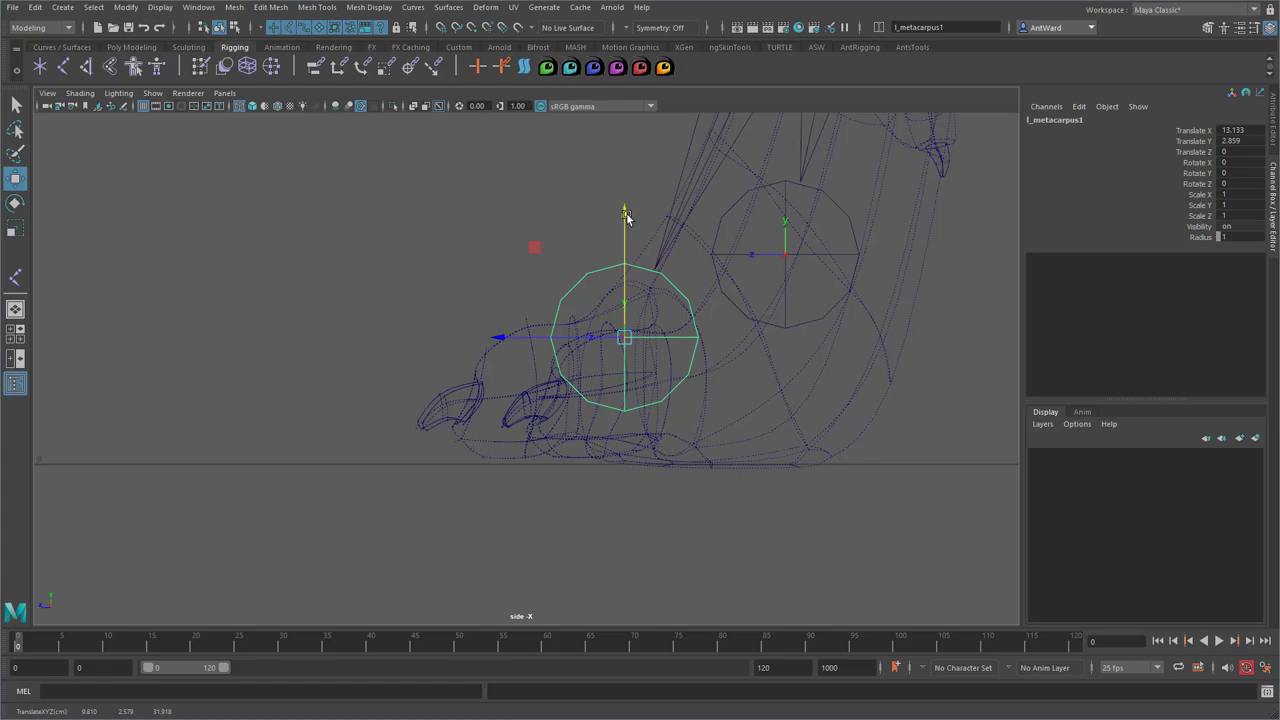
Duplicate the toe-base joint and move the copy forward and down to the toe tip, just behind the claws
key("ctrl+d")
left_click_drag(549, 337, 440, 343)
left_click_drag(521, 262, 516, 320)
left_click_drag(469, 402, 469, 399)
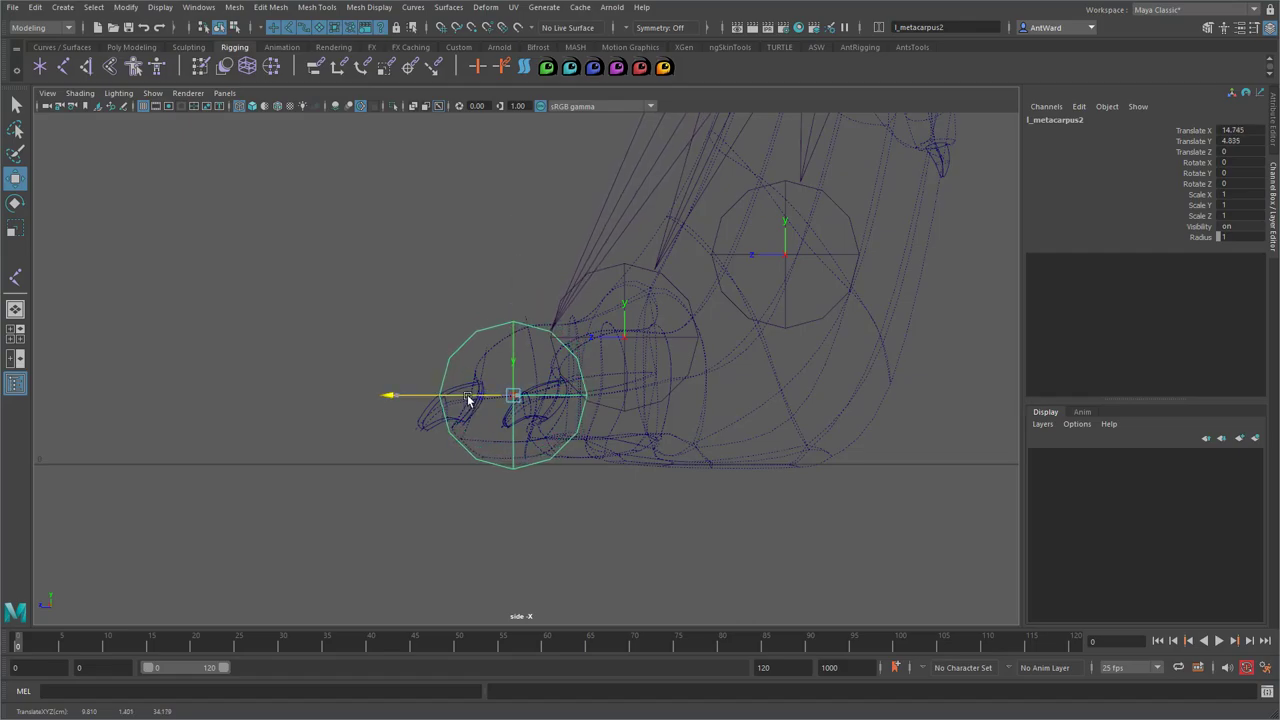
left_click_drag(469, 398, 473, 398)
Parent the toe-tip joint to the toe-base joint, and the toe-base joint to l_metacarpus
left_click(615, 270)
key("p")
left_click(616, 269)
left_click(747, 197, "shift")
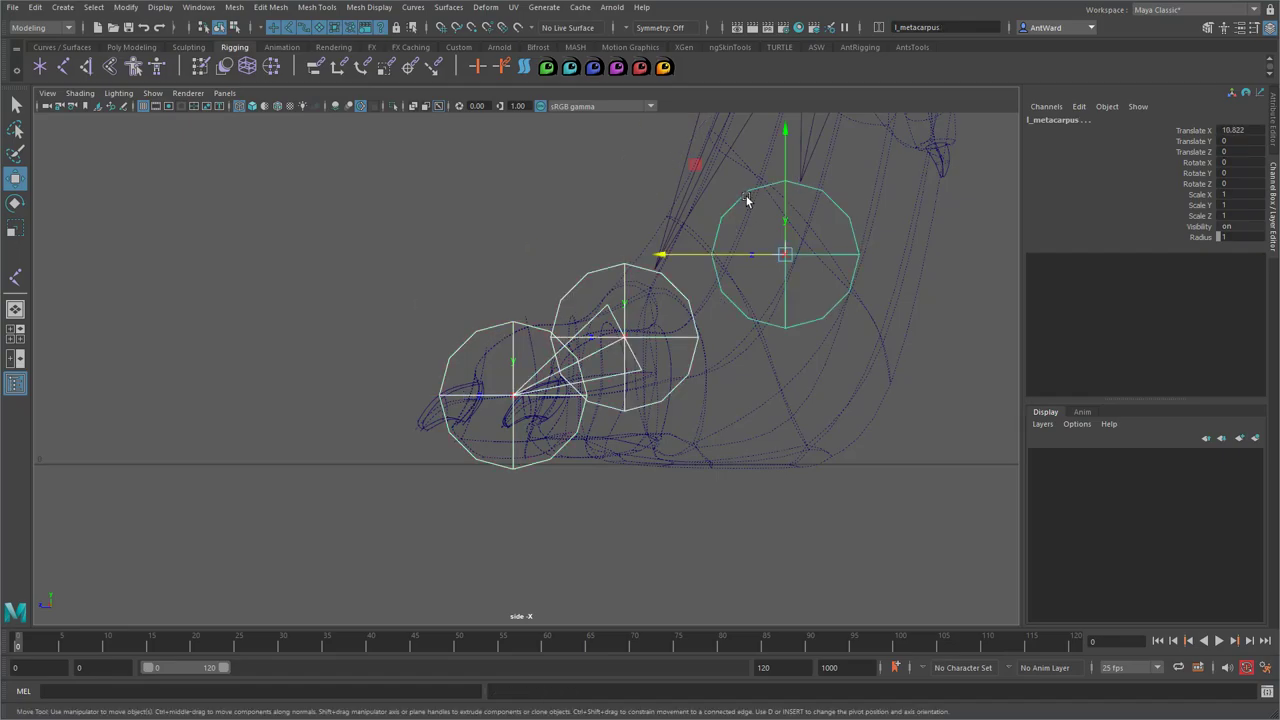
key("Down")
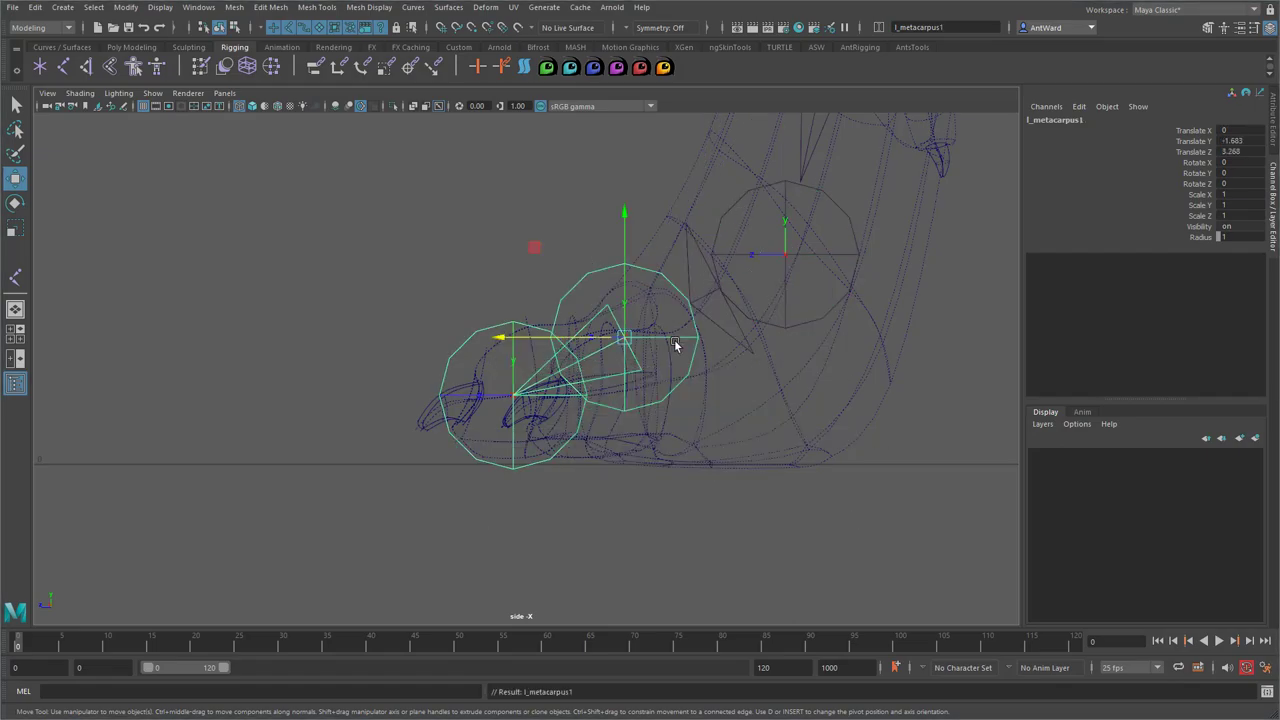
Set the radius of both the toe-base joint and the toe-tip joint to 0.5
key("space")
key("space")
left_click_drag(675, 345, 509, 402, "alt")
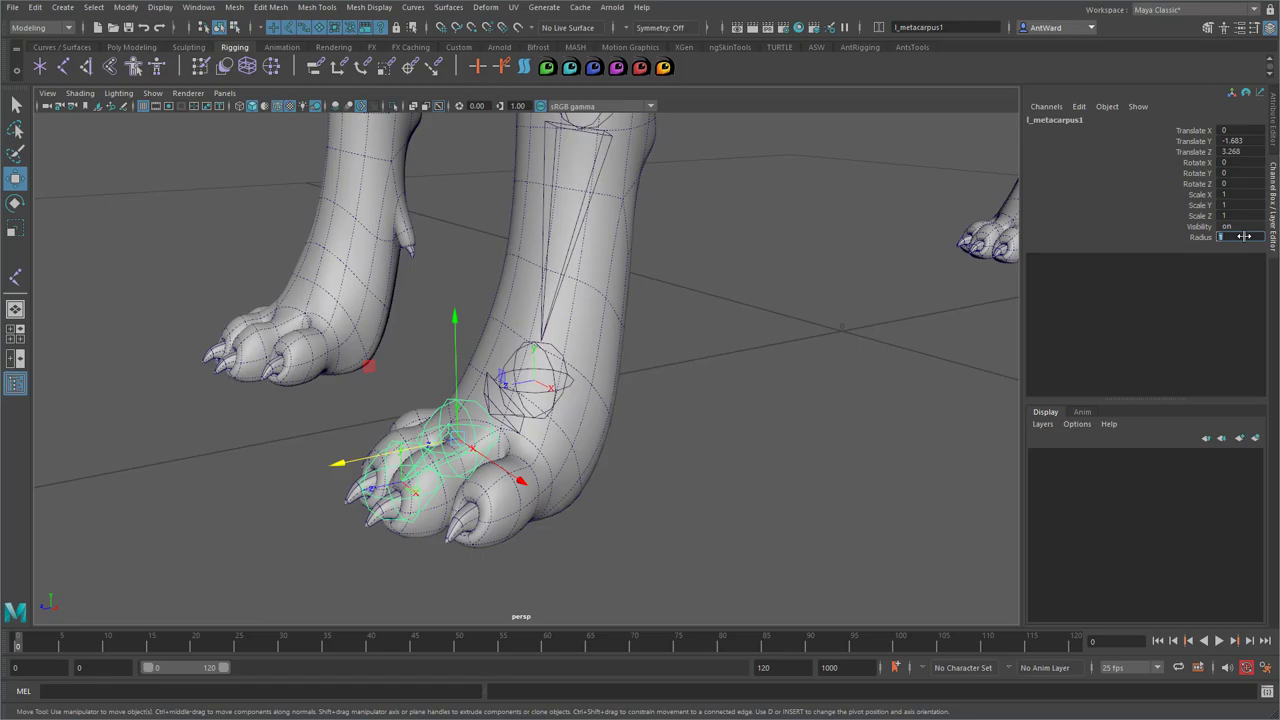
key("Return")
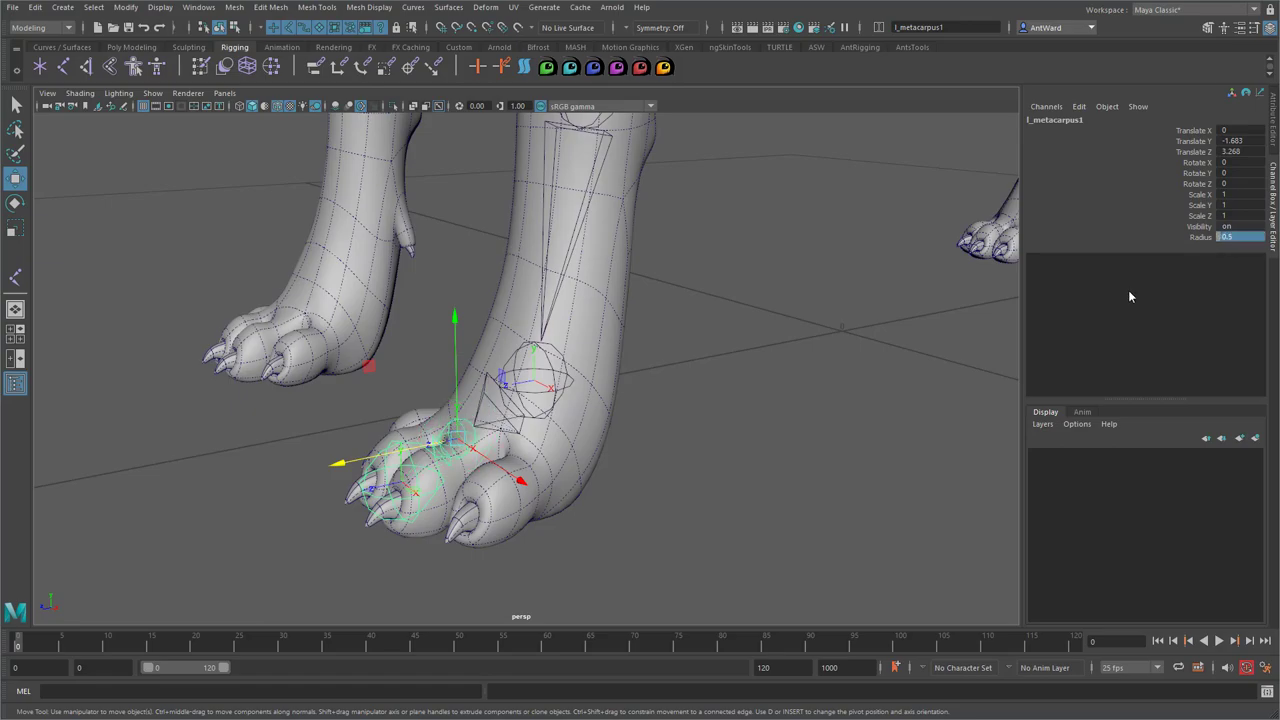
left_click(585, 547)
left_click(403, 444)
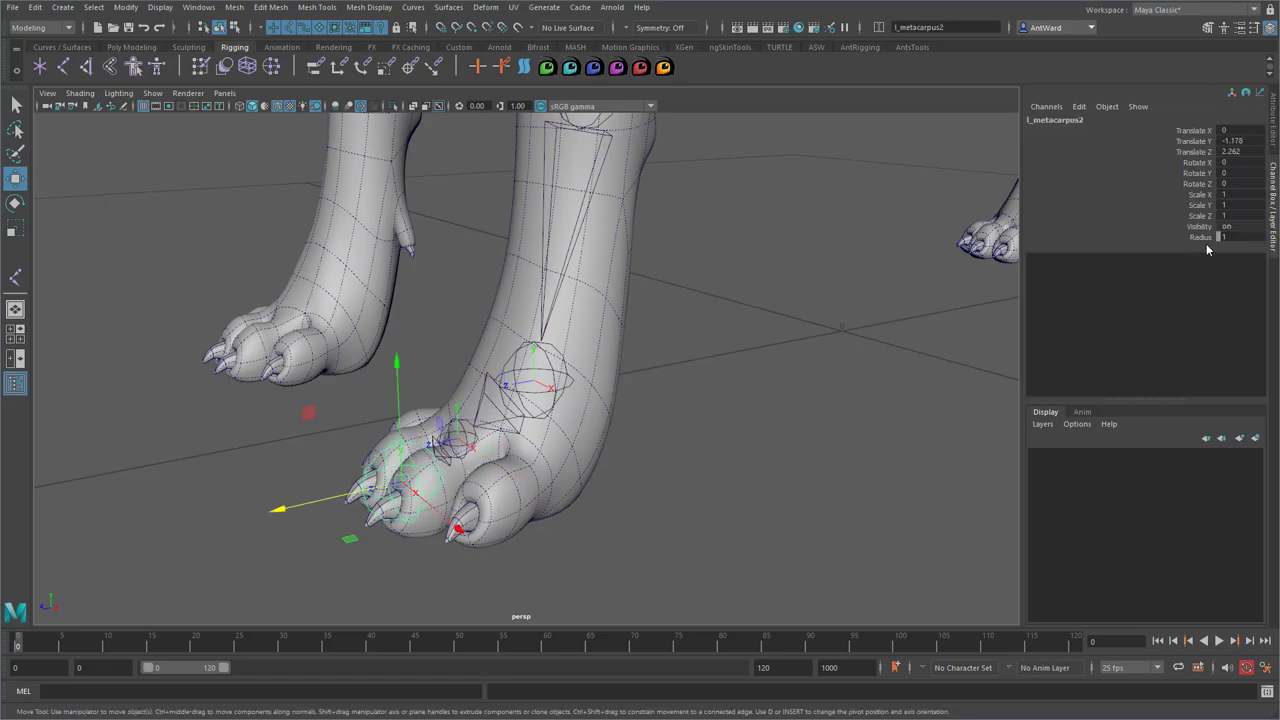
double_click(1234, 237)
type("0.5")
key("Return")
Move the toe chain sideways into the outer of the two middle toes, to a Translate X of about 1.32
left_click_drag(397, 424, 562, 428, "alt")
middle_click_drag(562, 428, 592, 350, "alt")
left_click_drag(592, 350, 591, 363, "alt")
right_click_drag(591, 363, 677, 363, "alt")
left_click(648, 364)
middle_click_drag(656, 393, 563, 396, "alt")
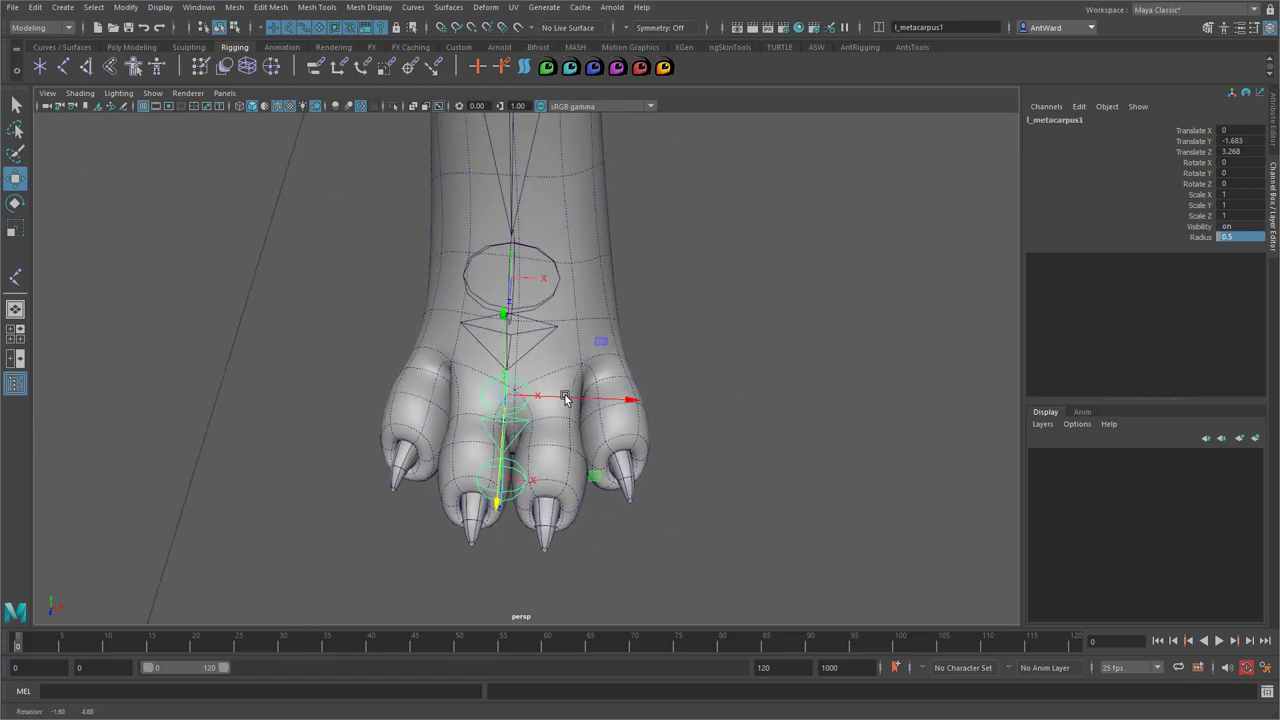
left_click_drag(563, 396, 628, 388, "alt")
Show the top view in wireframe so the toe joints can be seen against the paw mesh
key("space")
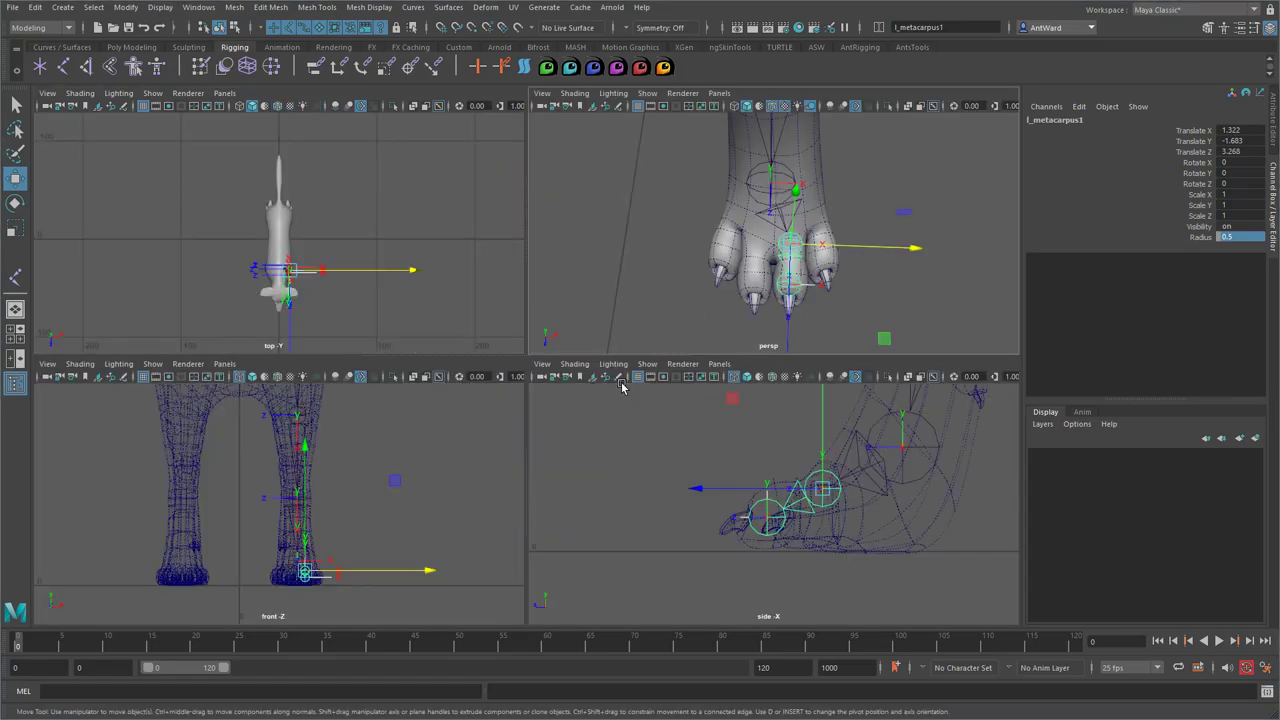
key("space")
middle_click_drag(549, 375, 491, 257, "alt")
right_click_drag(491, 257, 334, 300, "alt")
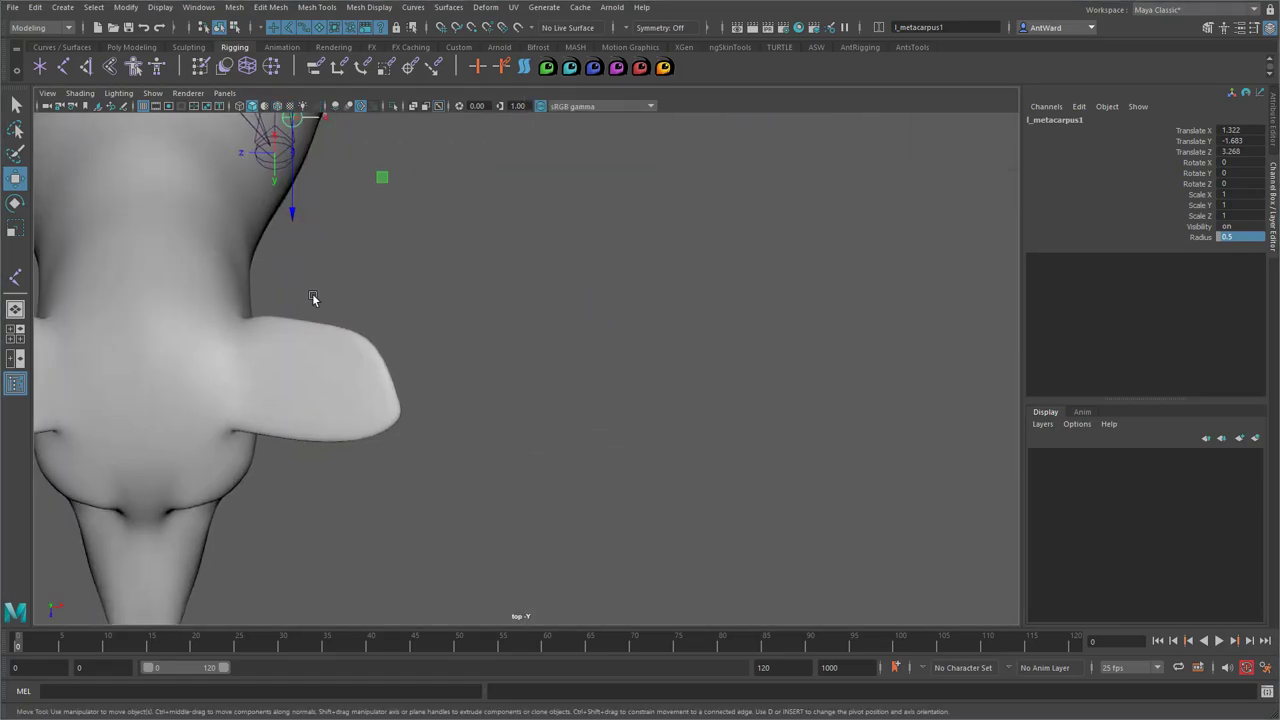
middle_click_drag(334, 300, 680, 535, "alt")
right_click_drag(690, 530, 935, 379, "alt")
left_click(80, 93)
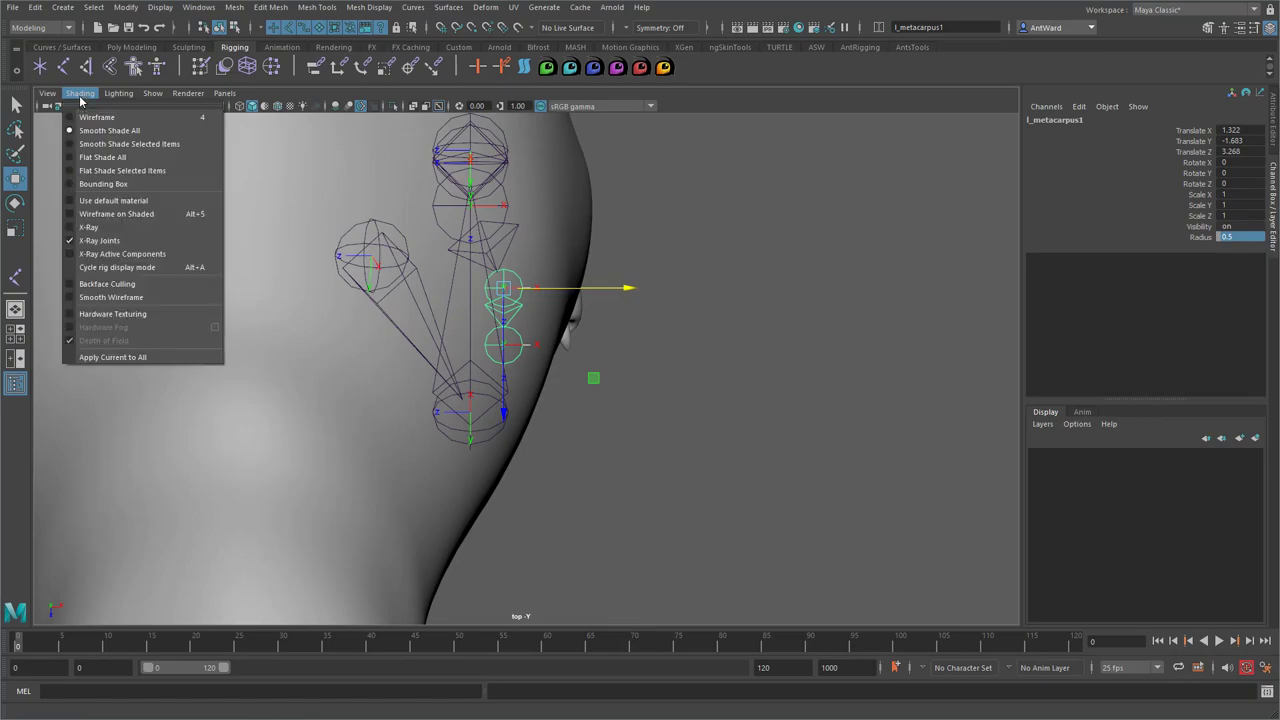
left_click(110, 114)
Centre the toe chain in the outer middle toe in the top view, at a Translate X of about 1.37
middle_click_drag(617, 359, 668, 379, "alt")
right_click_drag(667, 378, 930, 372, "alt")
middle_click_drag(694, 346, 656, 368, "alt")
right_click_drag(656, 368, 935, 365, "alt")
middle_click_drag(709, 354, 708, 374, "alt")
right_click_drag(708, 374, 785, 350, "alt")
left_click_drag(660, 303, 665, 305)
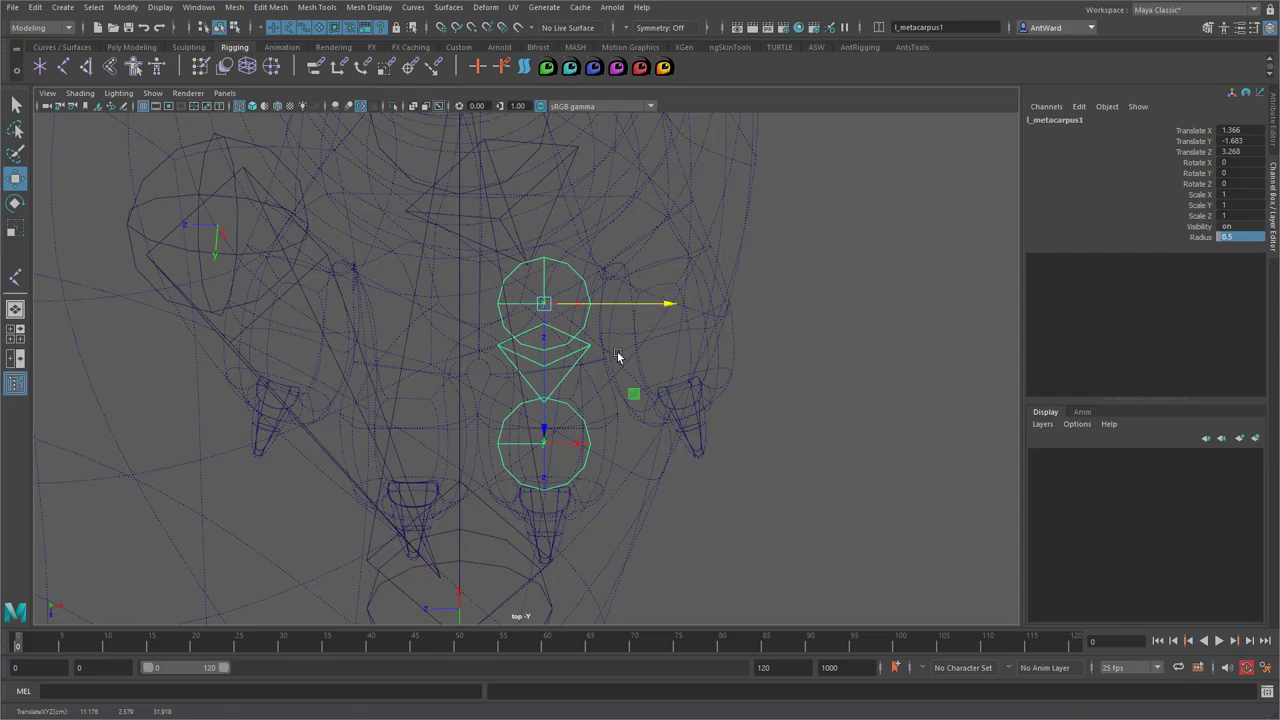
Duplicate the toe chain and move the copy into the inner middle toe, to a Translate X of about -0.79
key("ctrl+d")
left_click_drag(665, 305, 538, 308)
left_click(543, 285)
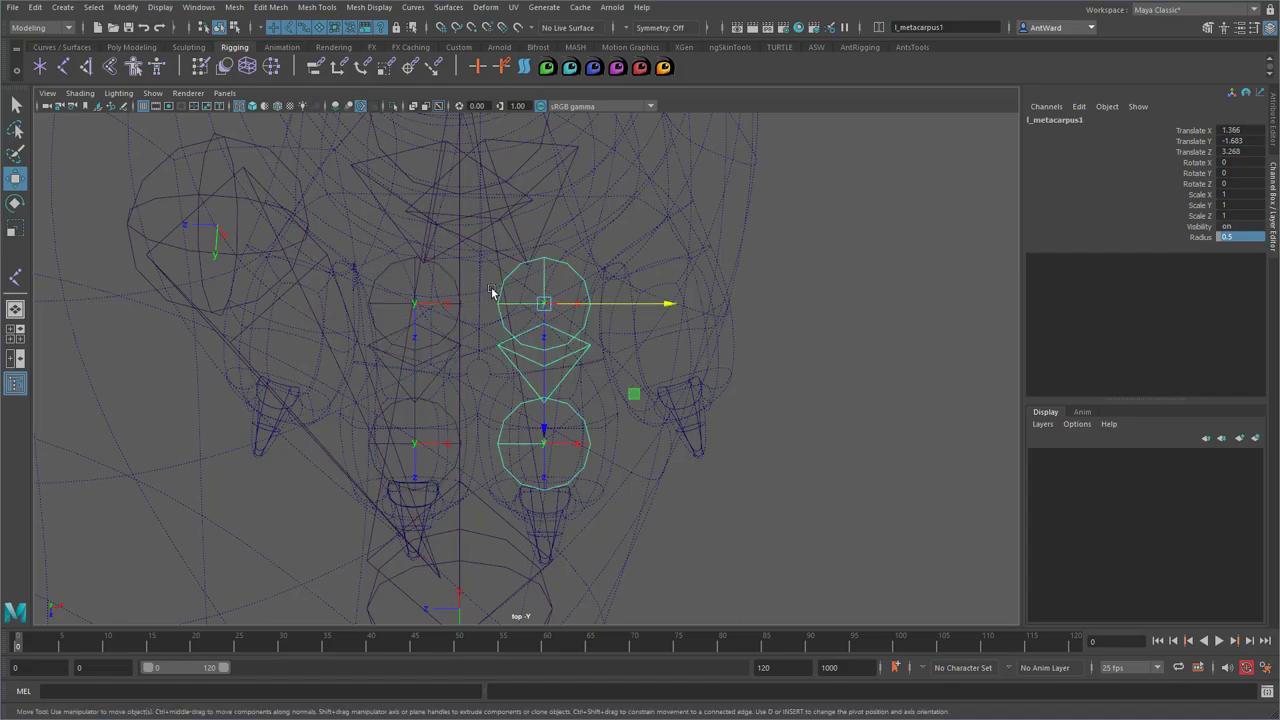
key("space")
key("space")
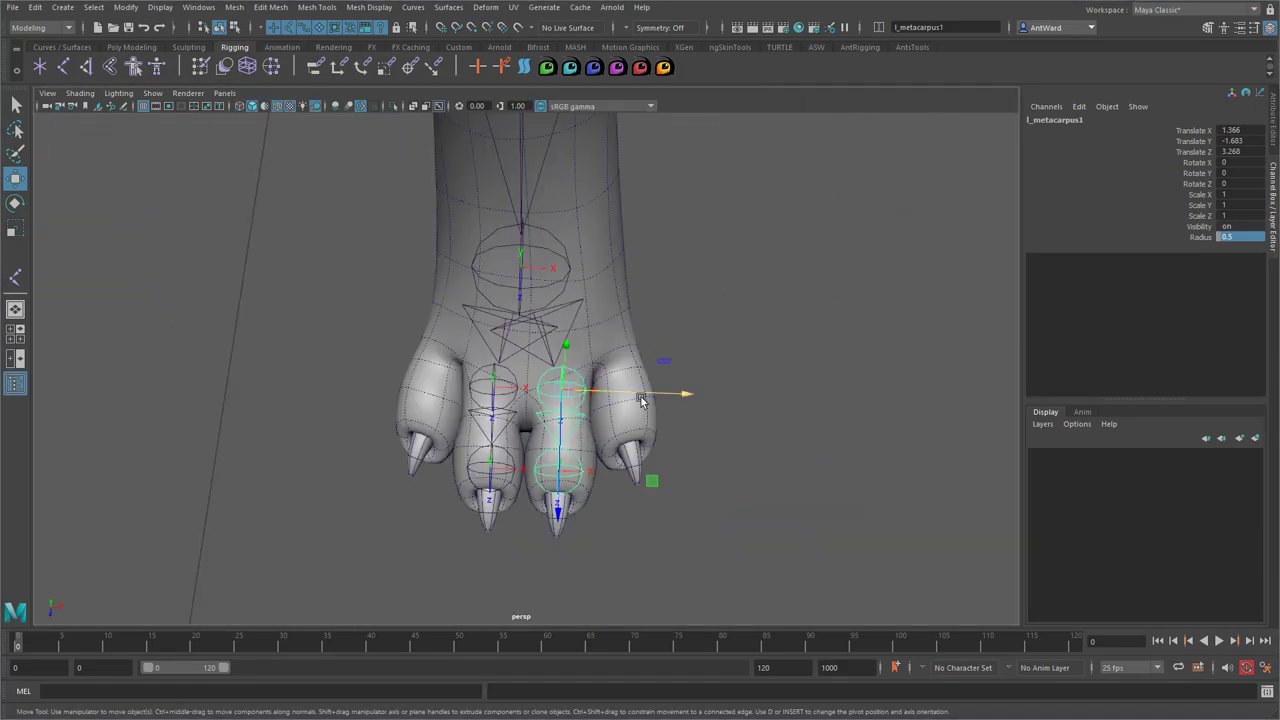
left_click_drag(600, 400, 663, 497, "alt")
left_click(533, 400)
middle_click_drag(645, 460, 609, 457, "alt")
left_click_drag(609, 457, 631, 457, "alt")
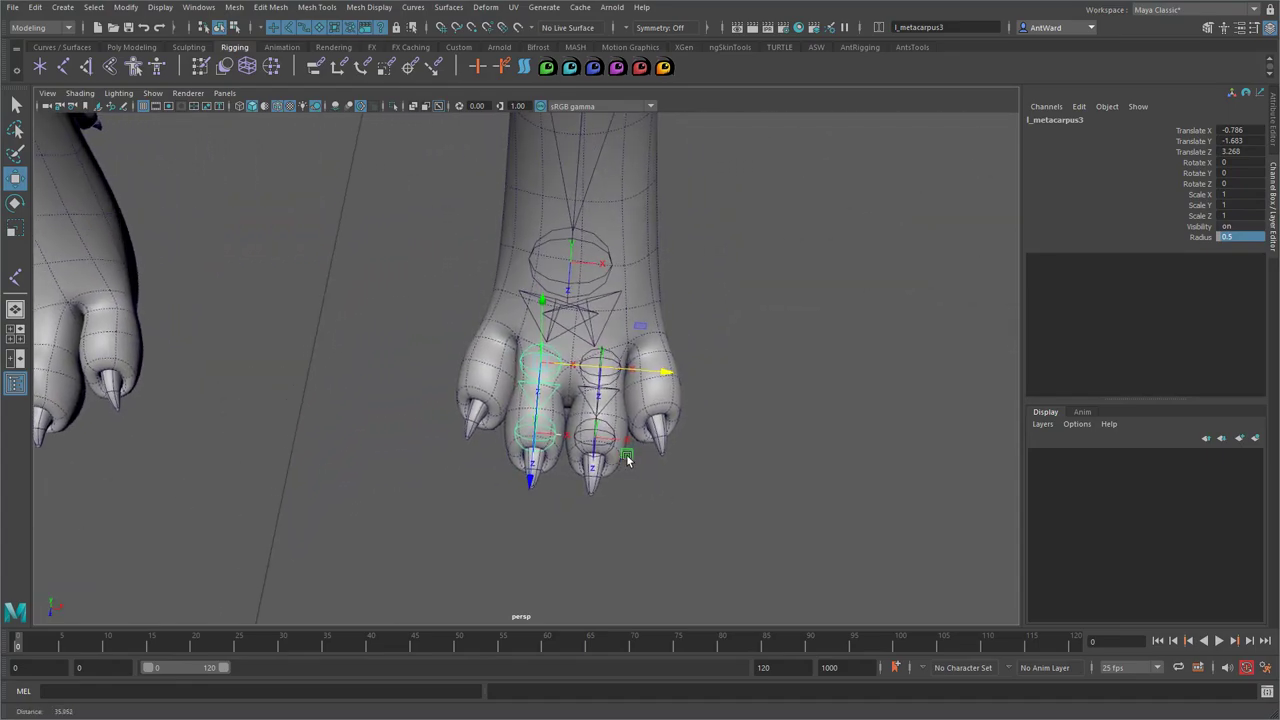
right_click_drag(631, 457, 771, 440, "alt")
Duplicate the outer middle toe's chain and move the copy into the outermost toe, at about Translate X 3.03 and Z 2.37
left_click(628, 354)
left_click_drag(627, 355, 630, 371, "alt")
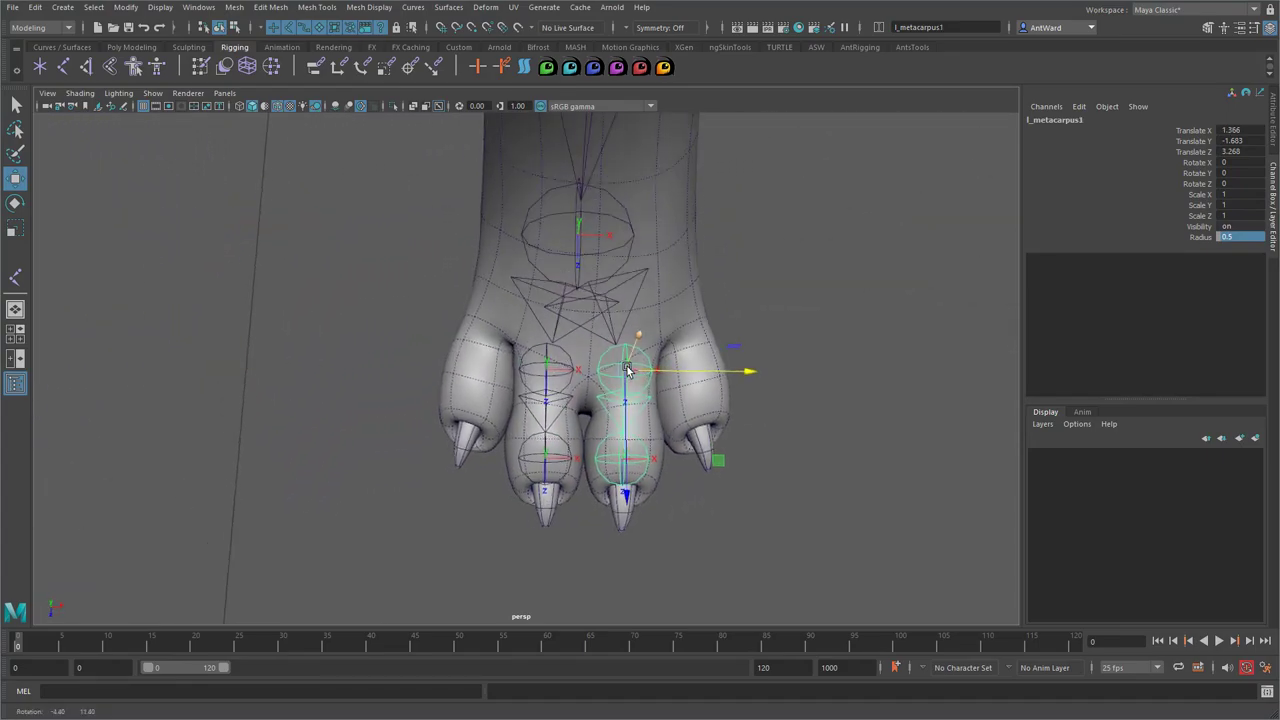
key("ctrl+d")
middle_click_drag(630, 372, 603, 353, "alt")
right_click_drag(527, 384, 709, 370, "alt")
left_click_drag(686, 345, 604, 356)
left_click_drag(598, 470, 592, 430)
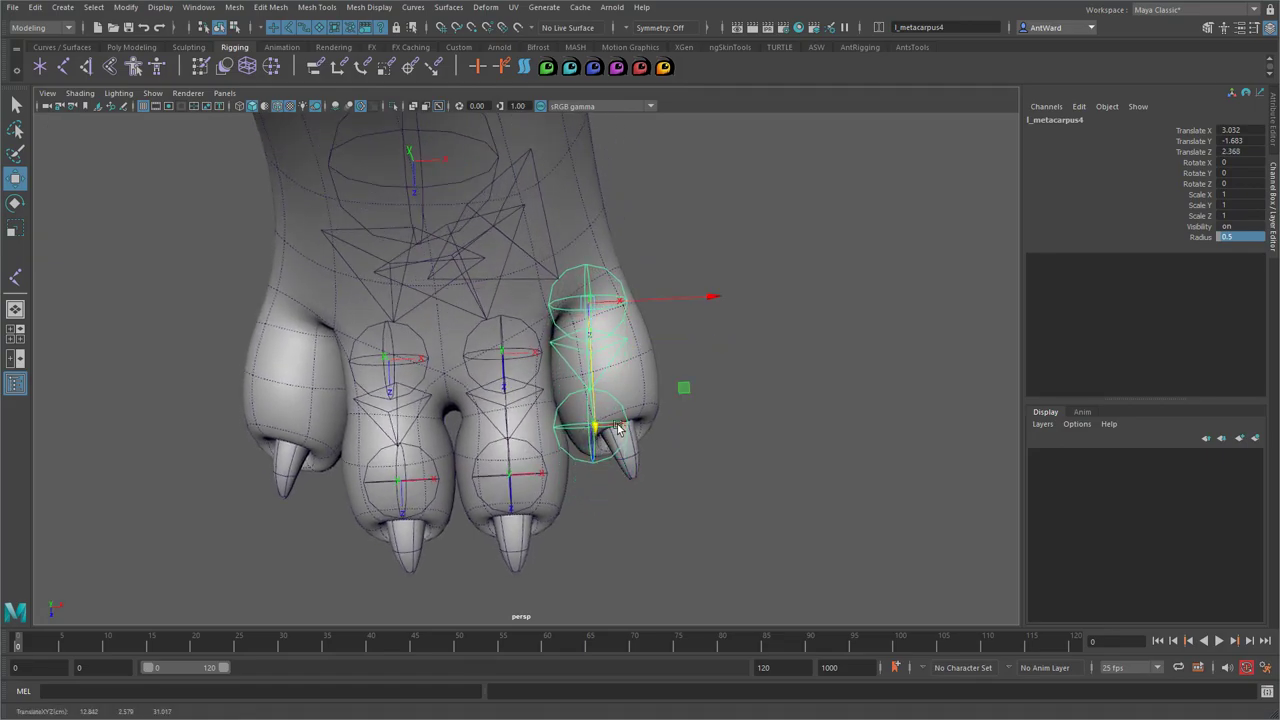
Move the outermost toe's tip joint sideways in line with its claw, to a Translate X of about 0.56
left_click(617, 423)
left_click_drag(635, 428, 690, 383)
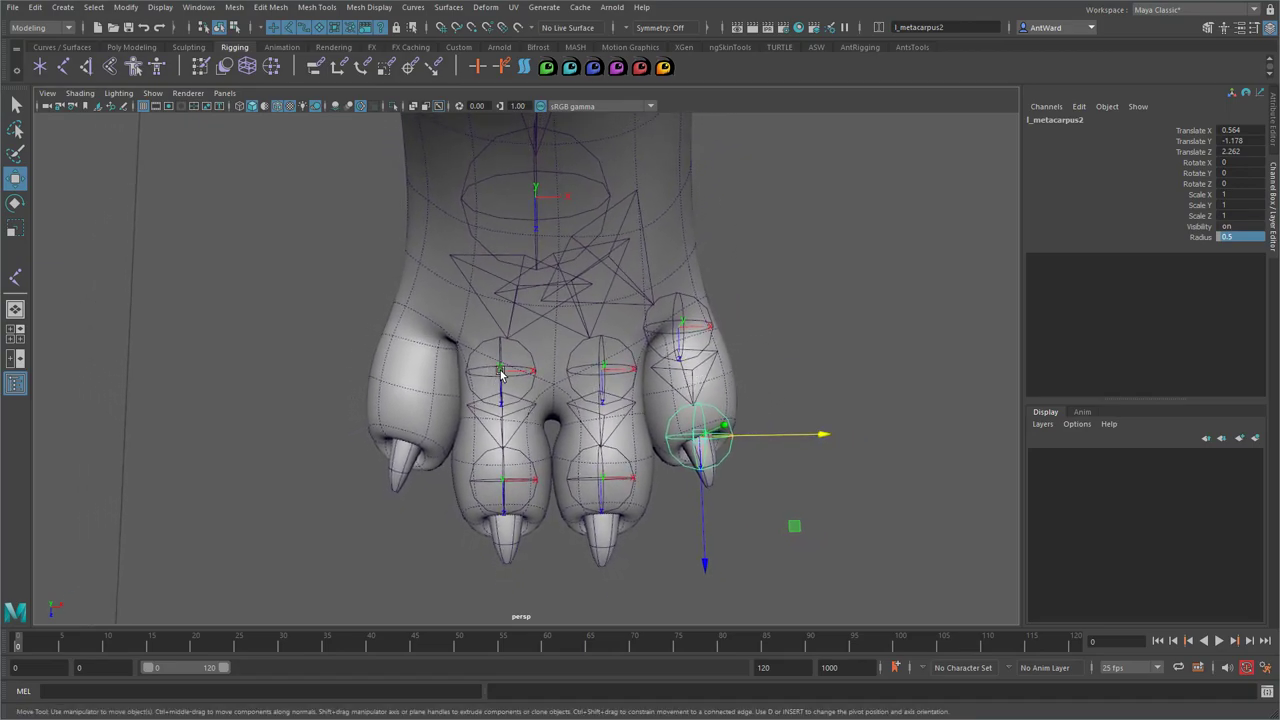
left_click(502, 373)
left_click_drag(502, 373, 640, 360, "alt")
Duplicate the outermost toe's chain into the innermost toe at a Translate X of about -2.41, and align its tip joint with the claw
left_click(683, 352)
key("ctrl+d")
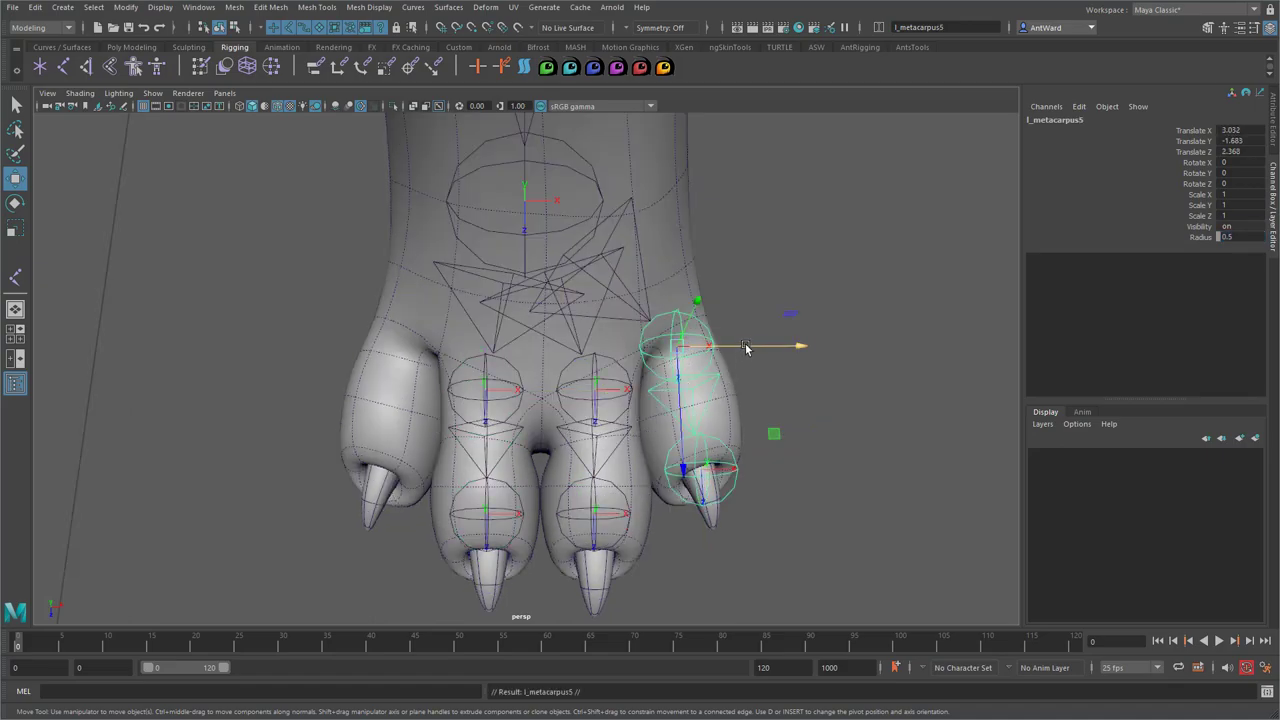
left_click_drag(749, 349, 469, 378)
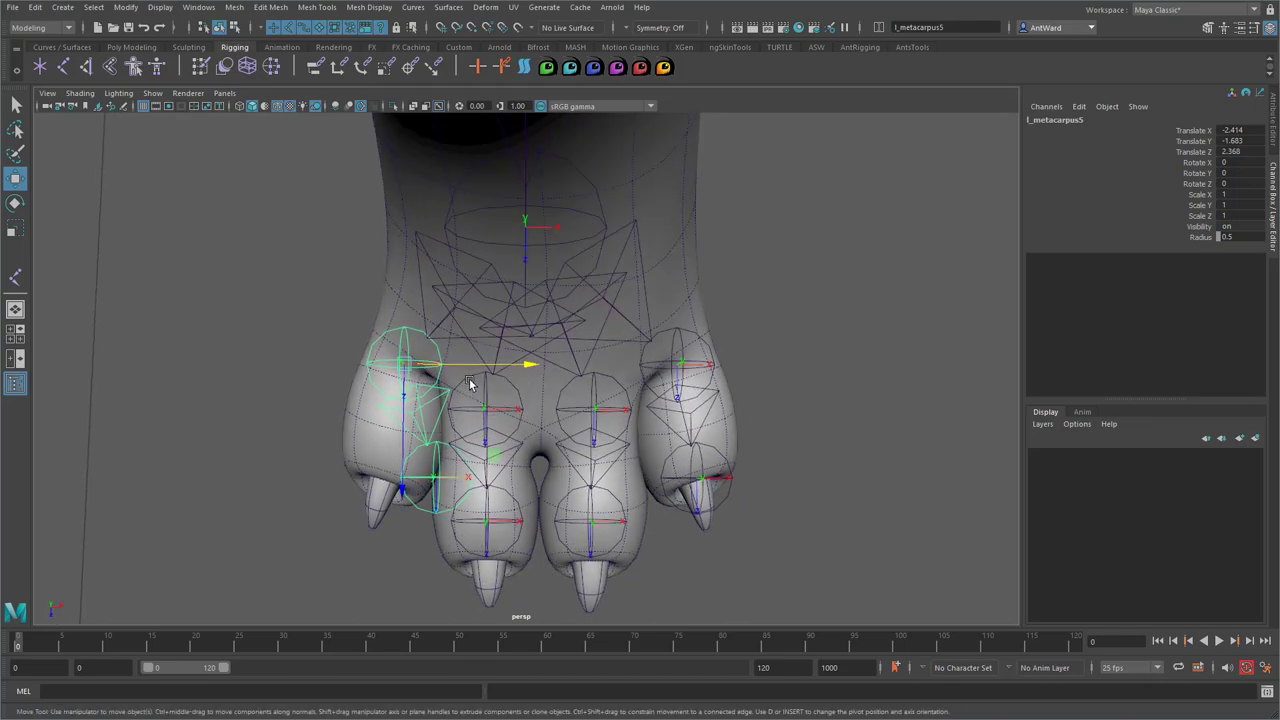
left_click(436, 478)
left_click_drag(545, 486, 444, 466)
Adjust the sideways position of the inner middle toe's chain to about Translate X -0.75, and nudge the innermost toe's chain
left_click(531, 385)
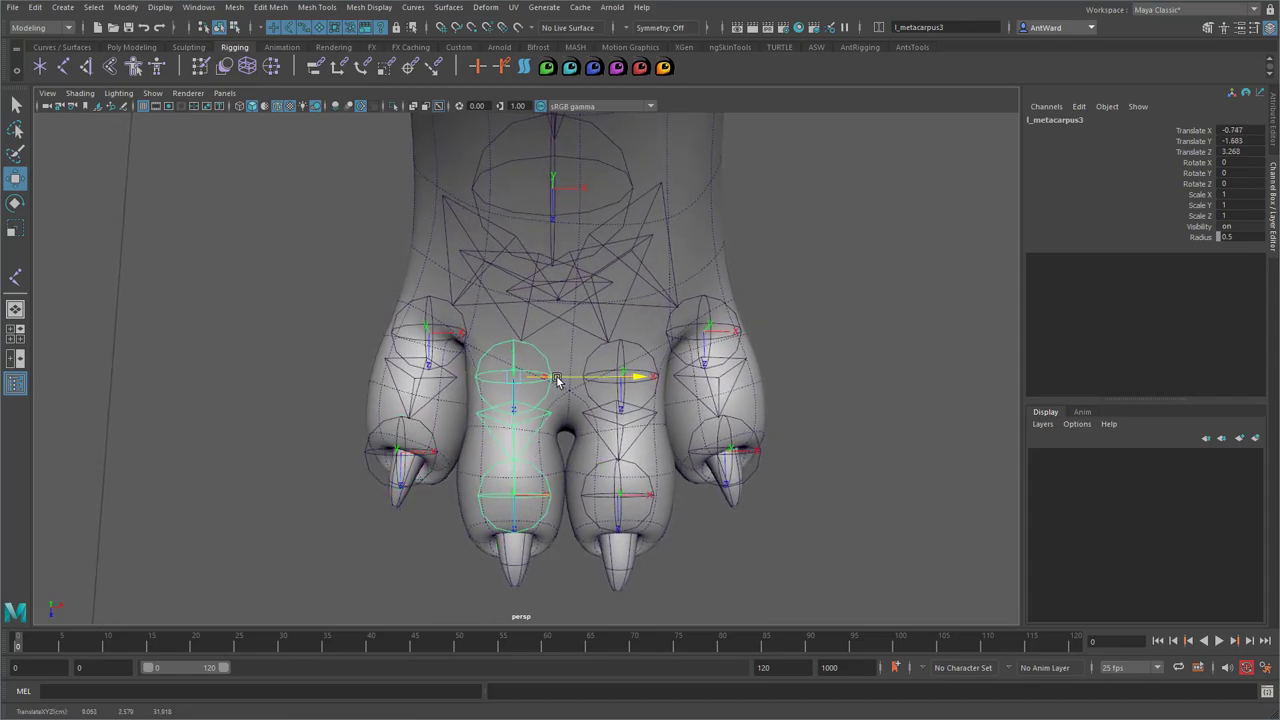
left_click_drag(600, 403, 600, 400, "alt")
left_click(447, 343)
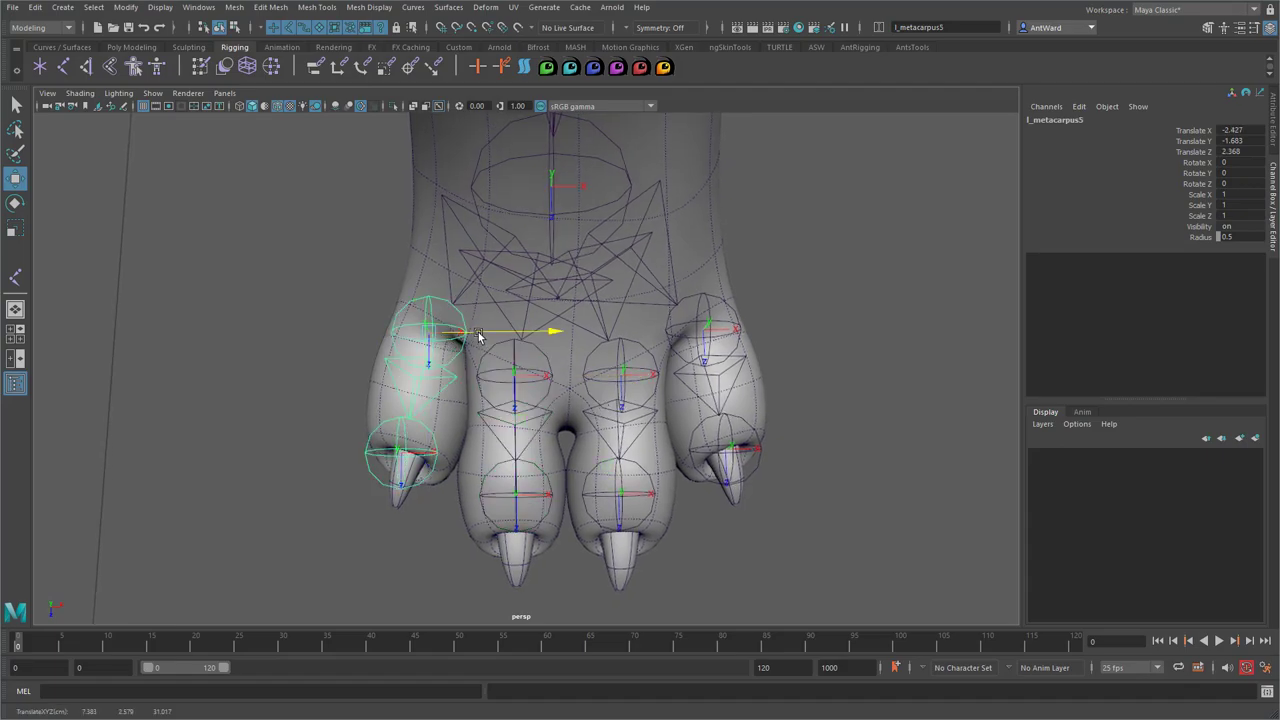
Fine-tune the sideways position of the tip joints, the outermost to about Translate X 0.59 and the innermost to -0.665
left_click(737, 448)
left_click_drag(770, 456, 777, 453)
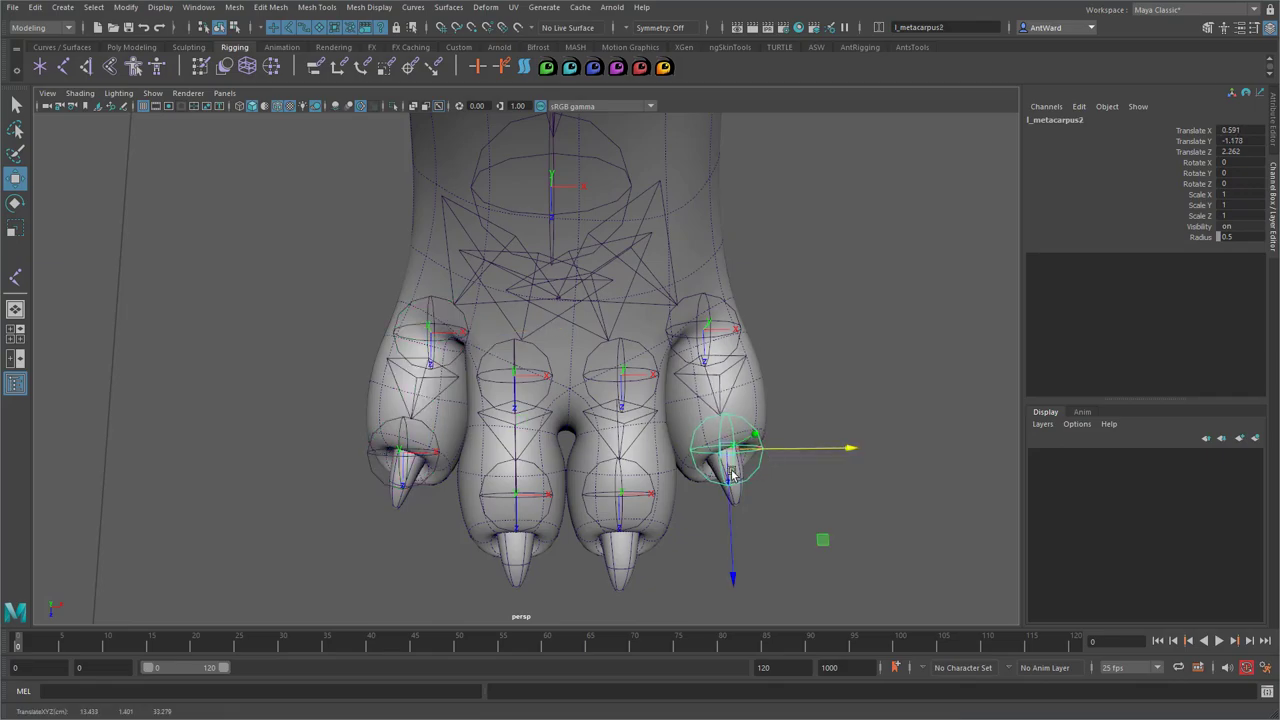
left_click(437, 458)
left_click_drag(511, 457, 508, 450)
Set the outermost toe's tip joint to Translate X 0.665 and nudge its base joint to about Translate X 3.02
double_click(1238, 130)
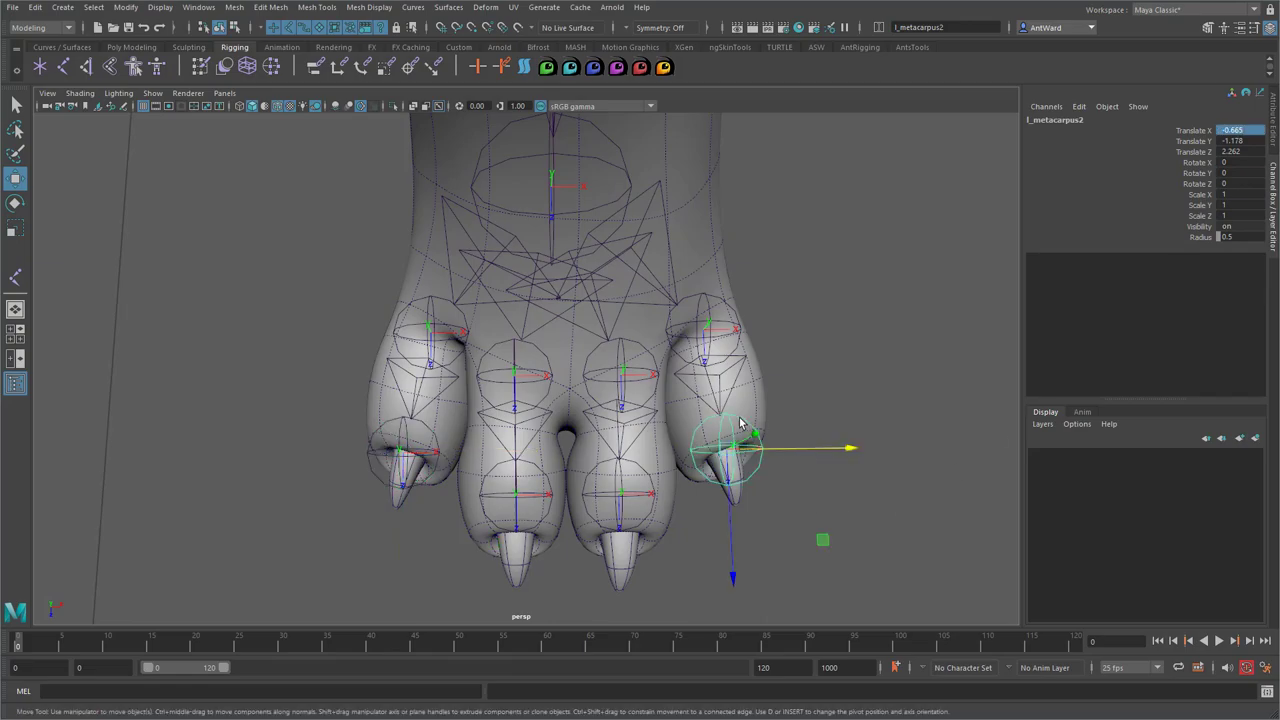
left_click(1240, 132)
type("-0.665")
key("Return")
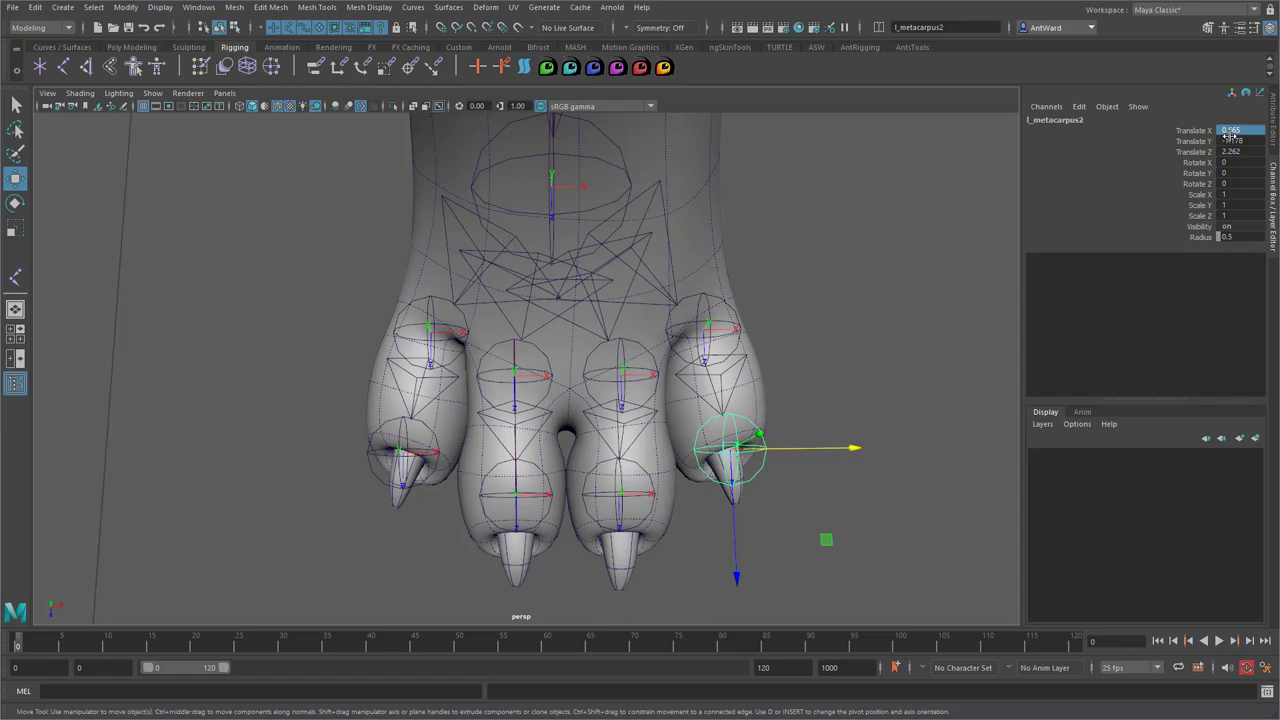
left_click(707, 322)
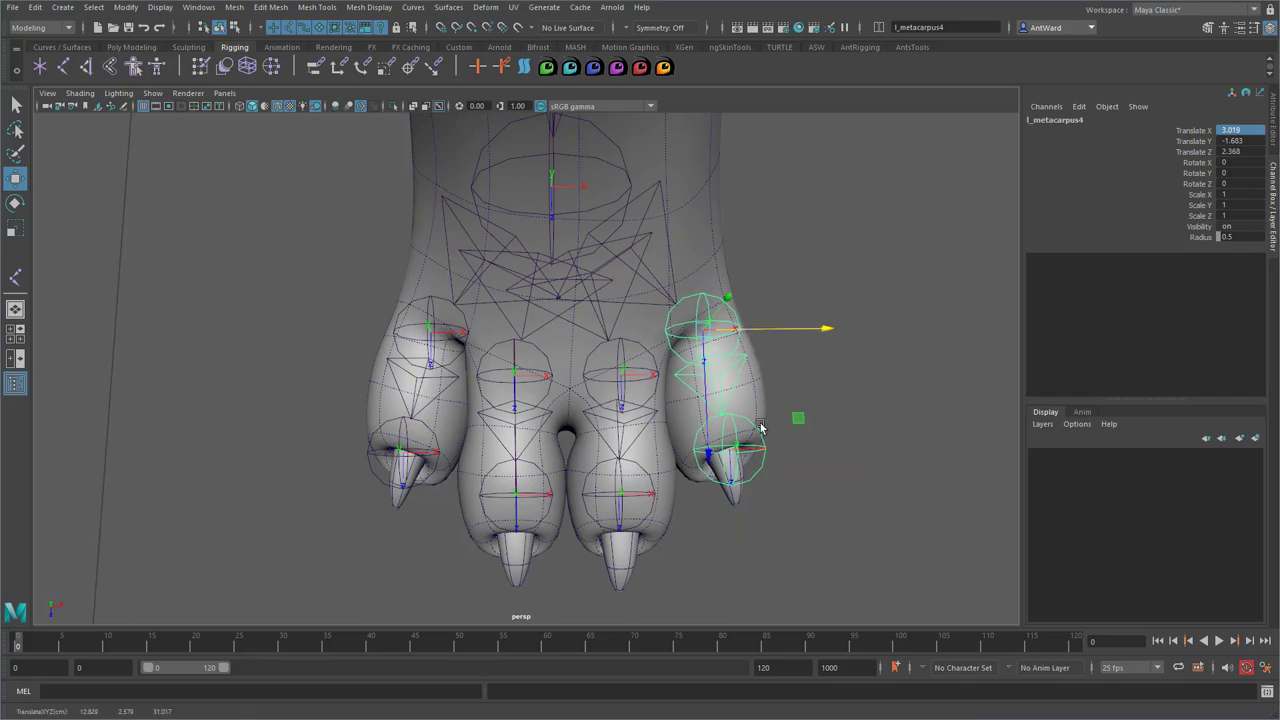
Orient all four toe chains with primary axis X, secondary axis Y and world orientation Z, including children and reorienting the local scale axes
left_click_drag(777, 491, 594, 402, "alt")
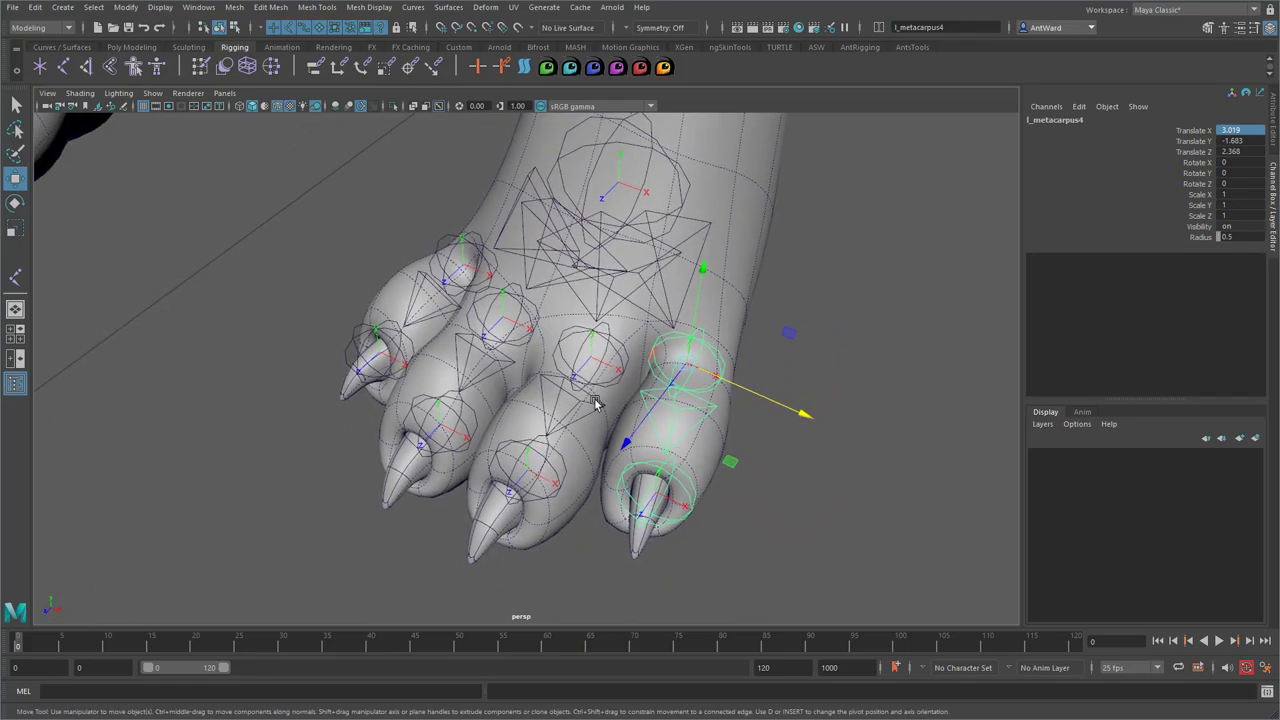
left_click(589, 345)
left_click(494, 303)
left_click_drag(610, 300, 568, 302, "alt")
key("space")
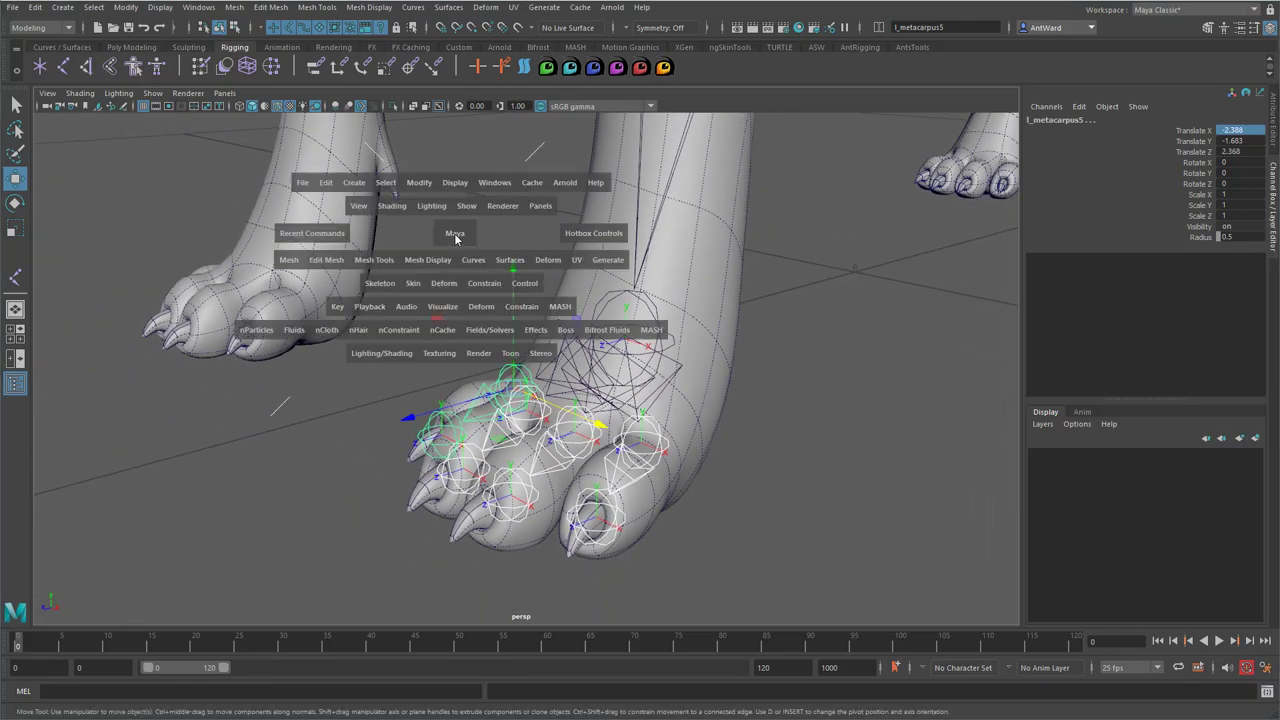
left_click(385, 287)
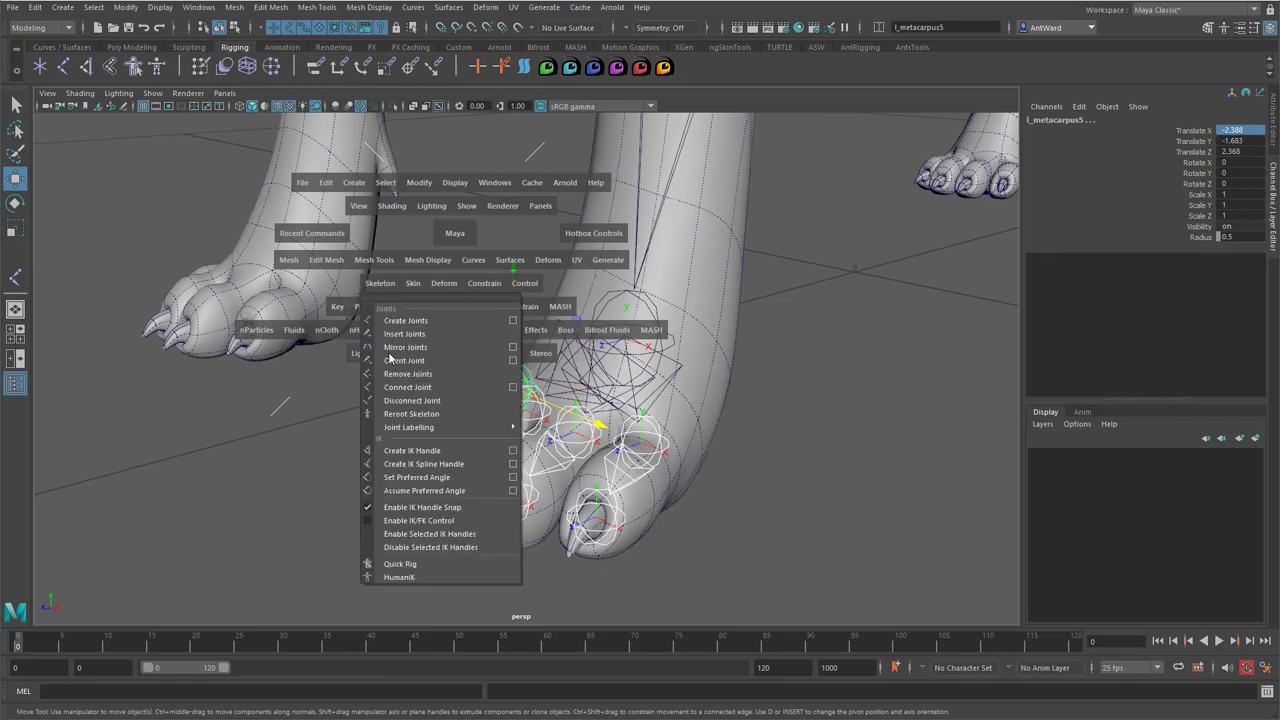
left_click(515, 362)
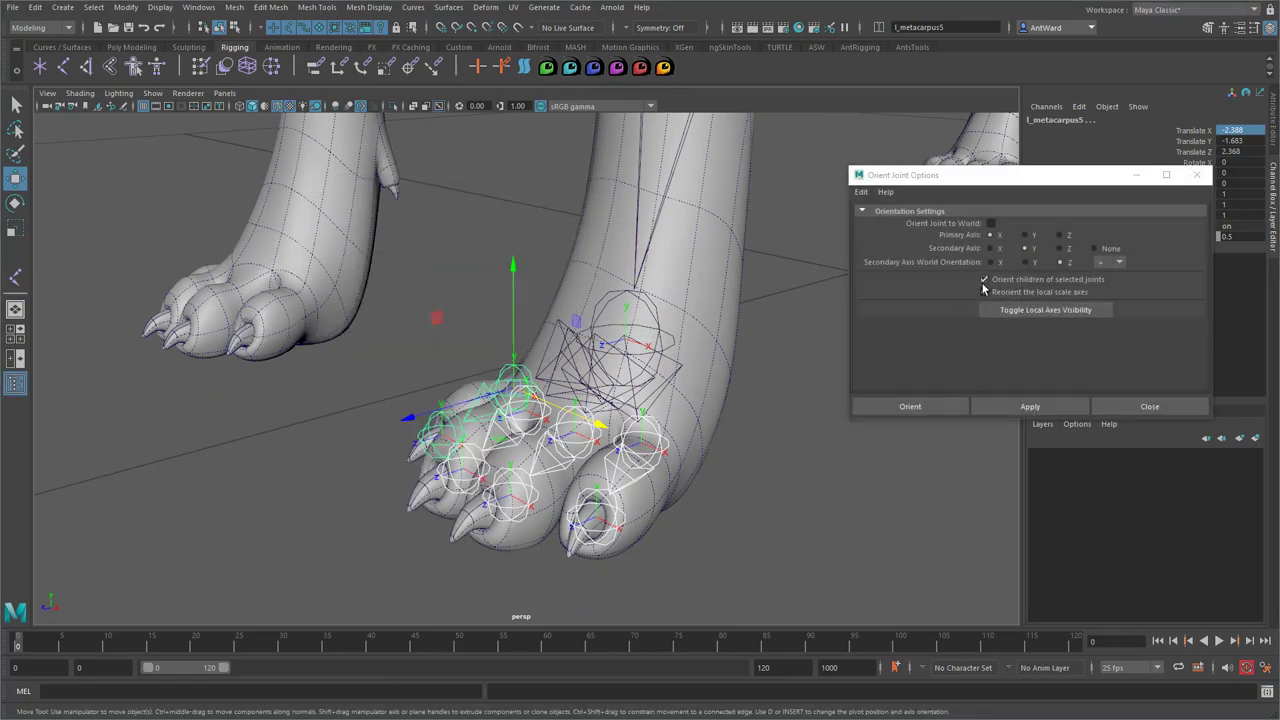
left_click(984, 291)
left_click_drag(670, 378, 675, 383, "alt")
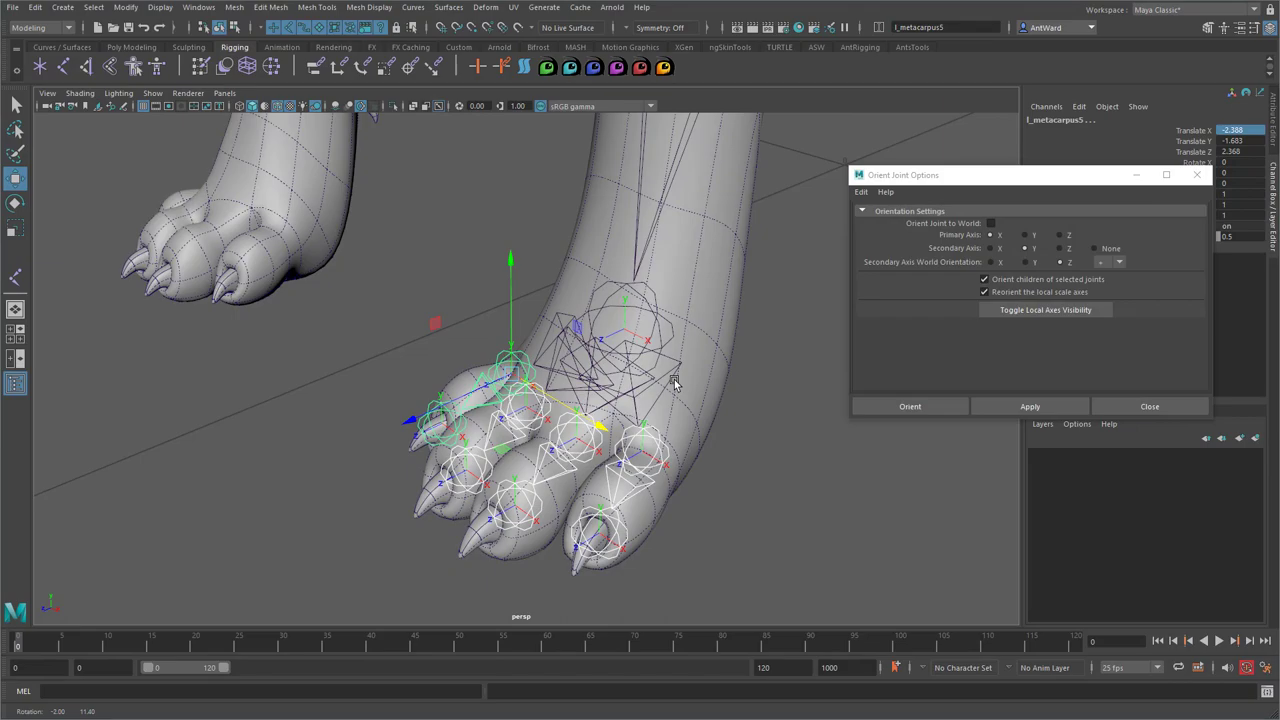
left_click_drag(675, 383, 675, 385, "alt")
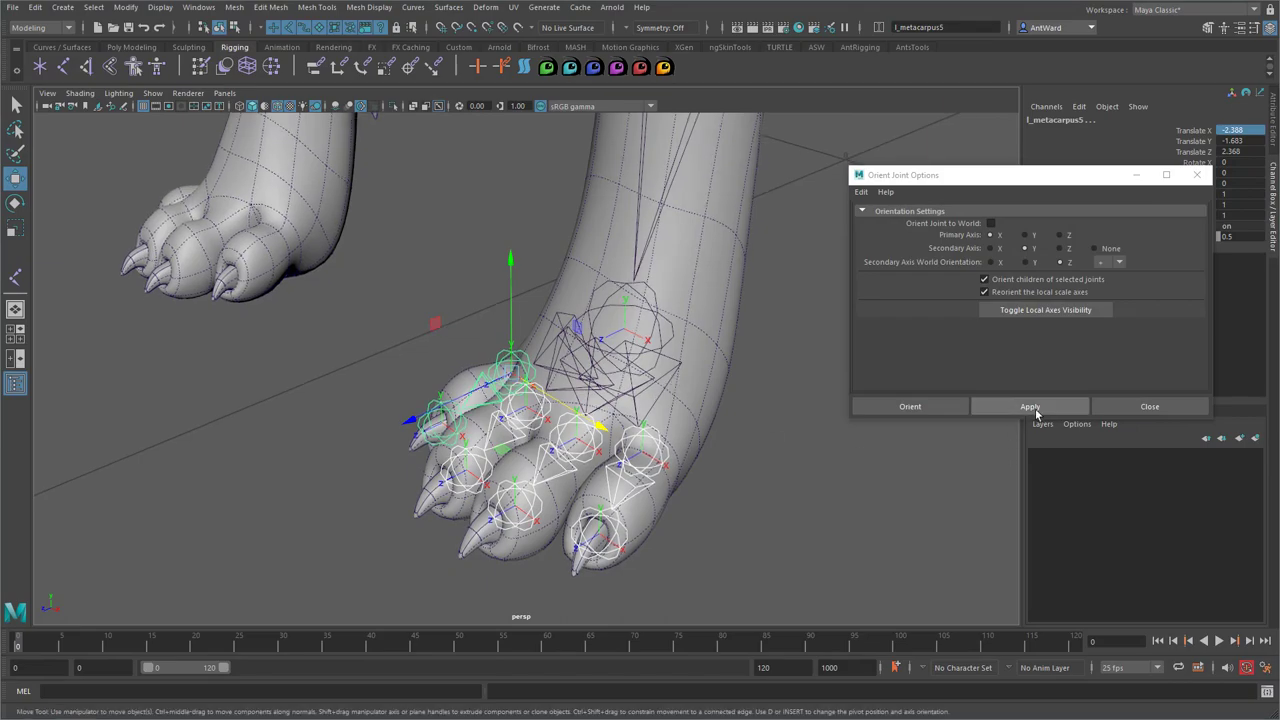
left_click(1034, 410)
left_click_drag(623, 486, 588, 488, "alt")
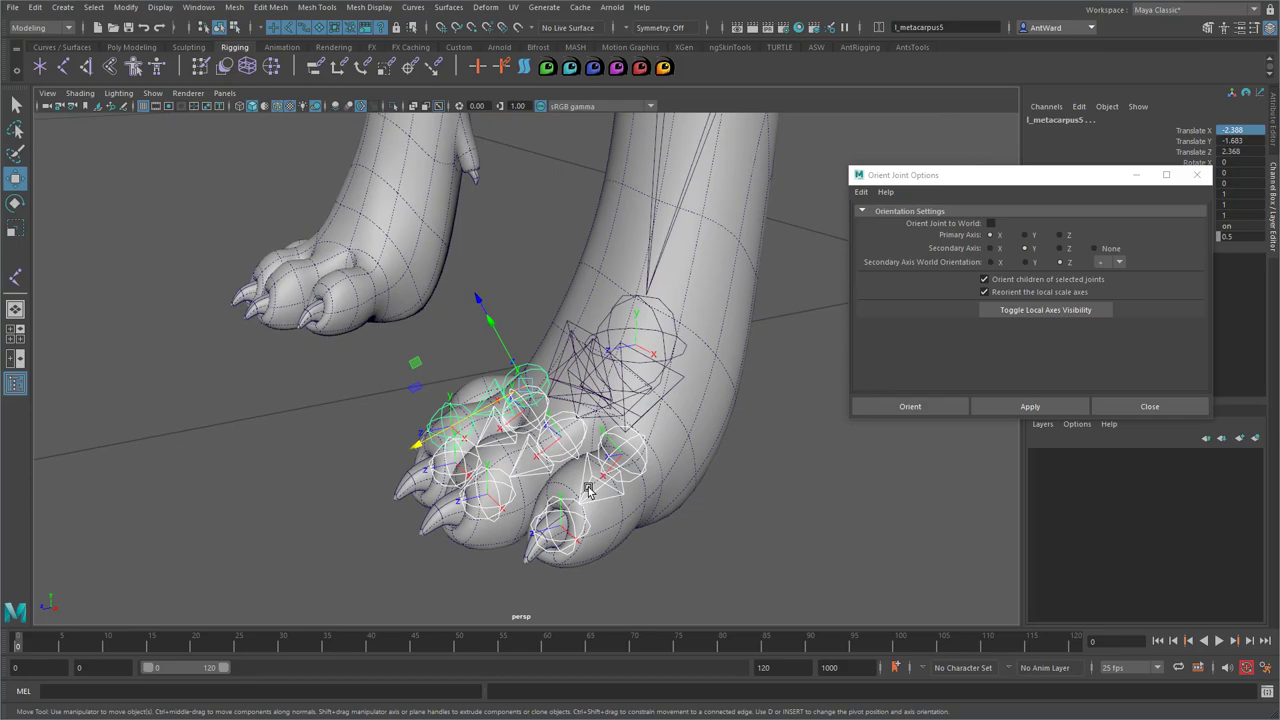
Orient the tip joints of all four toes to world
left_click_drag(588, 488, 596, 466, "alt")
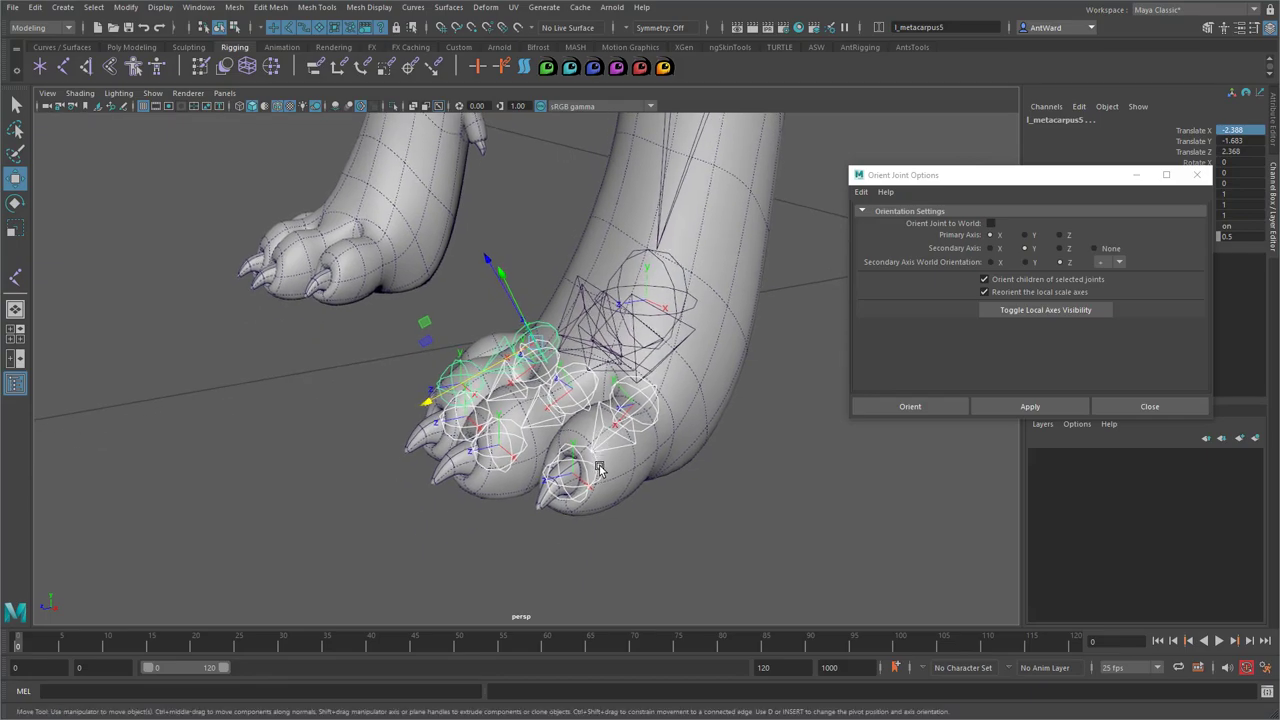
left_click(596, 465)
left_click_drag(482, 498, 588, 470, "alt")
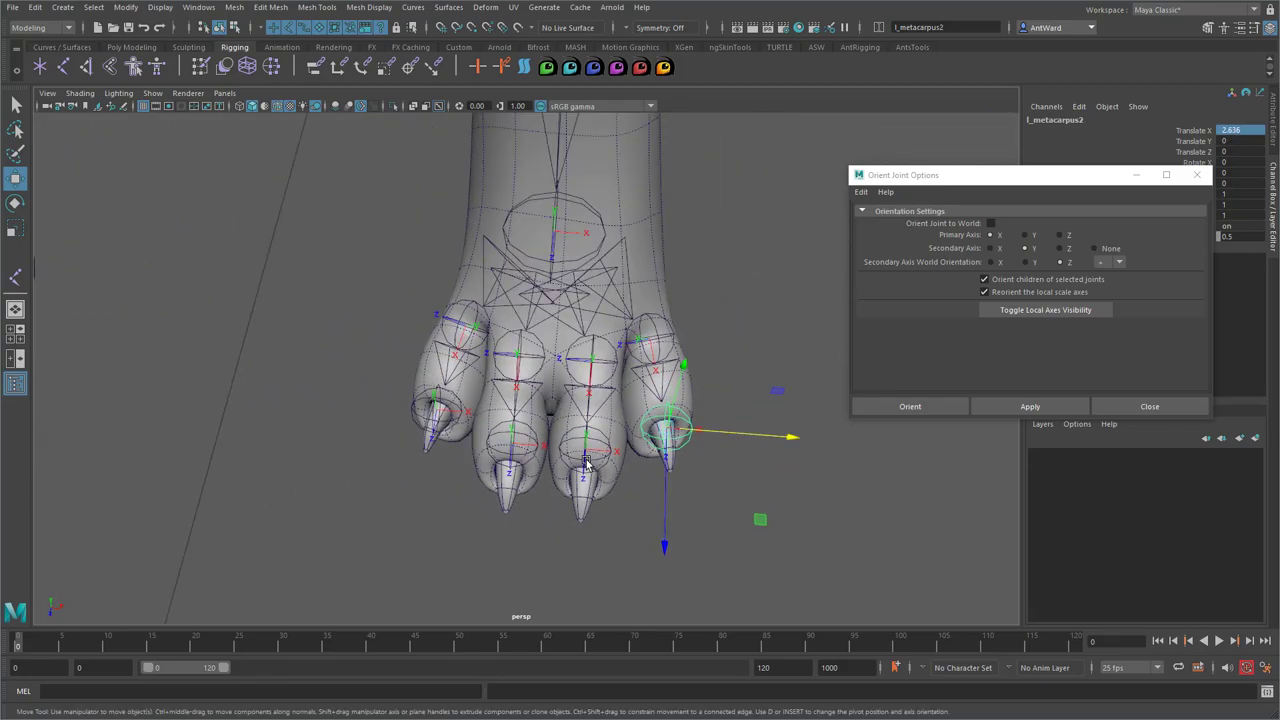
left_click(588, 468, "shift")
left_click(516, 456, "shift")
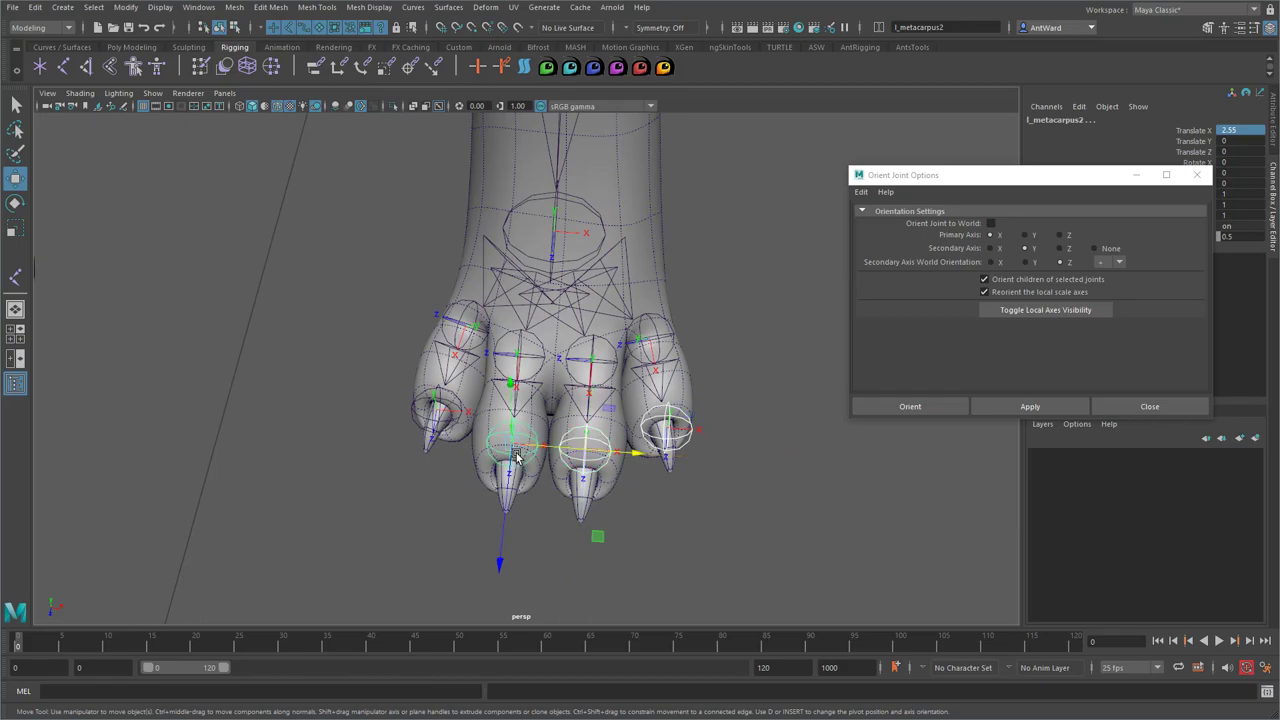
left_click(432, 404, "shift")
left_click(990, 223)
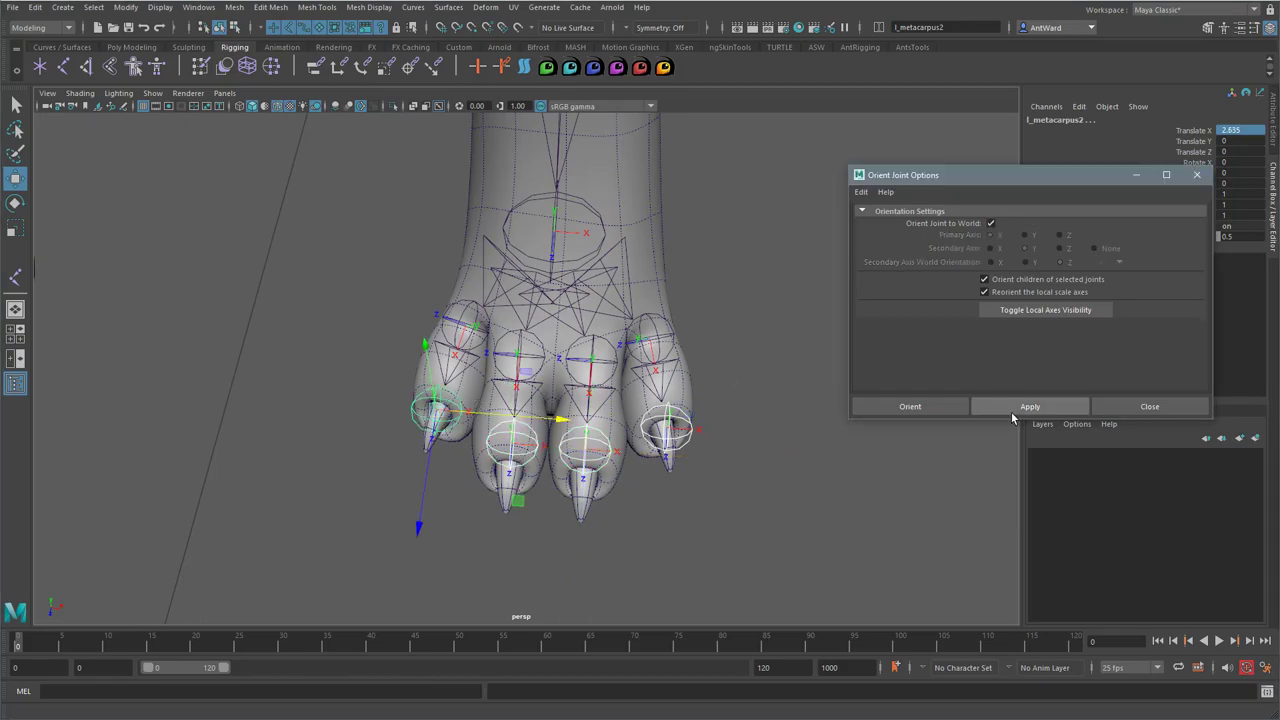
left_click(1012, 416)
Reorient all four toe chains with primary axis X, secondary axis Y and secondary axis world orientation Y, including children
left_click_drag(655, 486, 650, 457, "alt")
right_click_drag(650, 457, 694, 357, "alt")
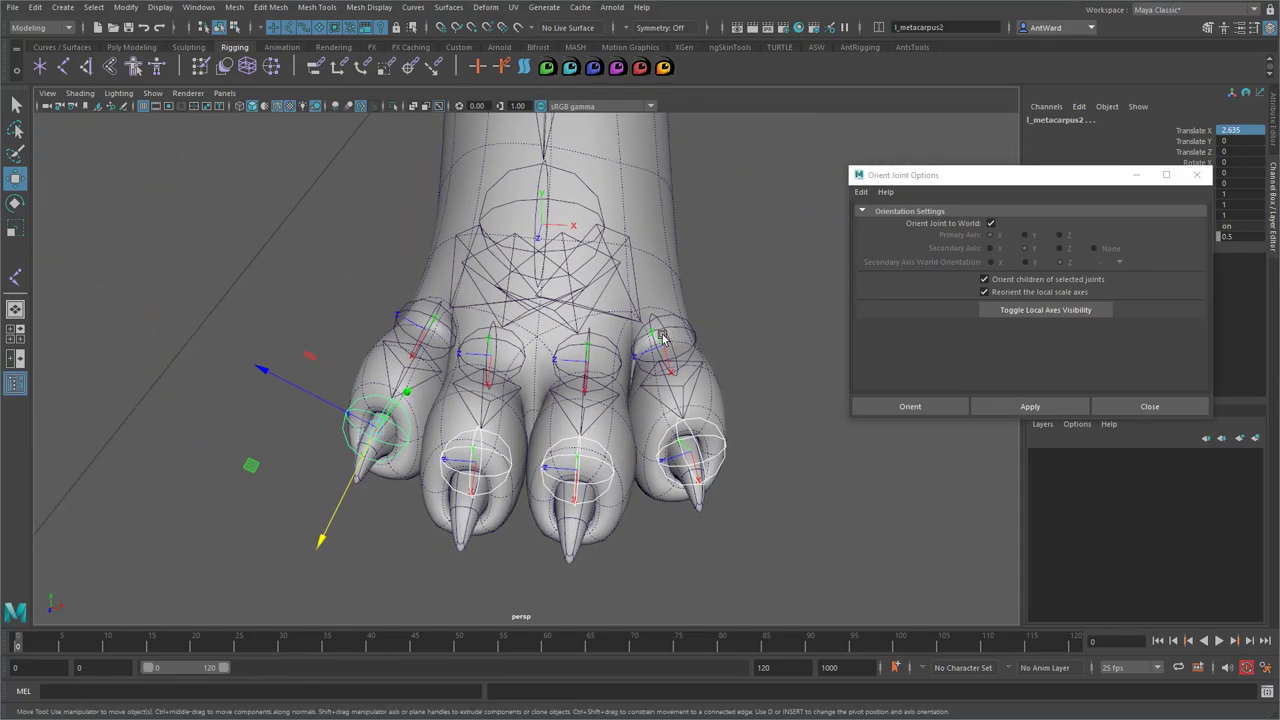
left_click_drag(652, 340, 586, 380, "alt")
left_click(692, 345)
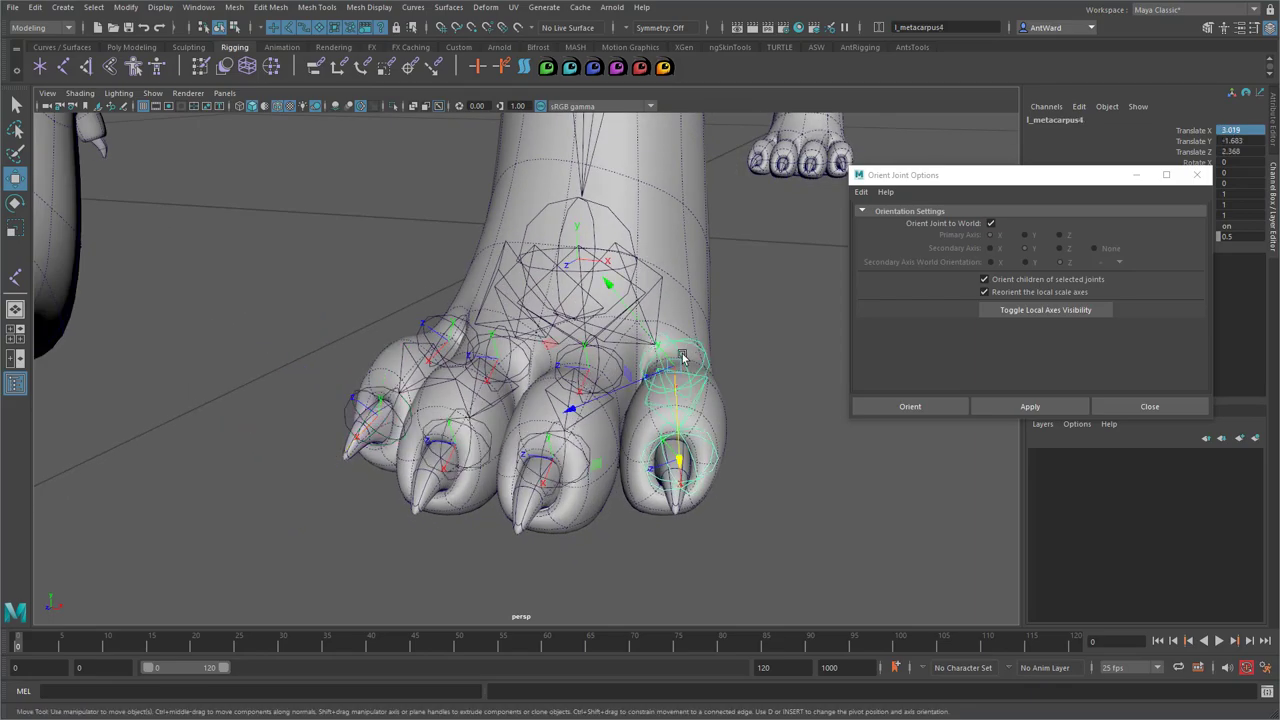
left_click(577, 370, "shift")
left_click(454, 334, "shift")
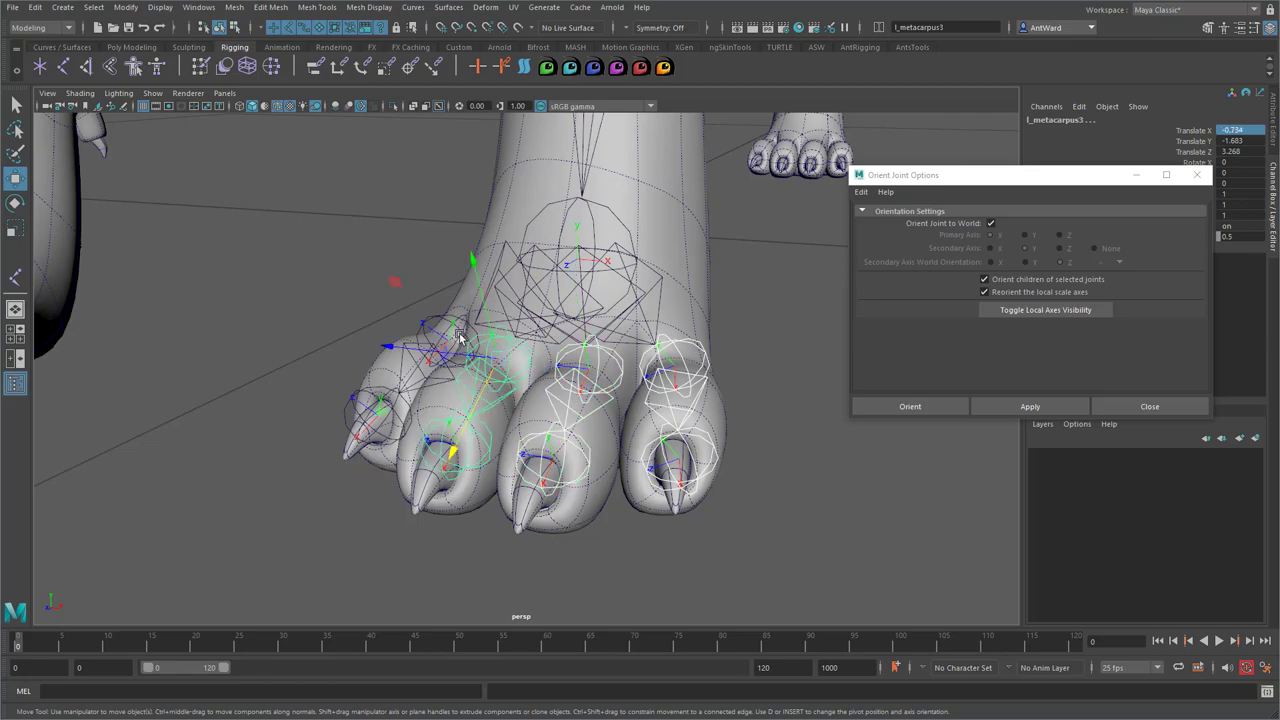
left_click(438, 318, "shift")
left_click_drag(438, 318, 480, 318, "alt")
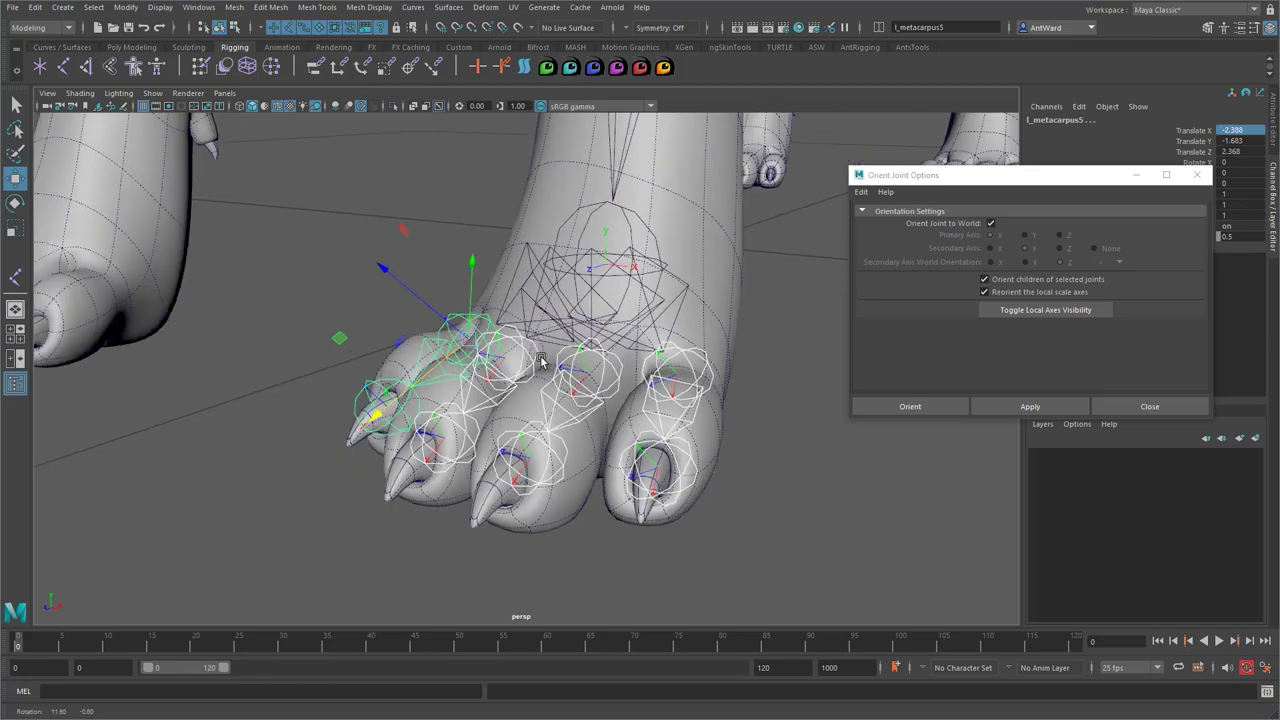
left_click(990, 223)
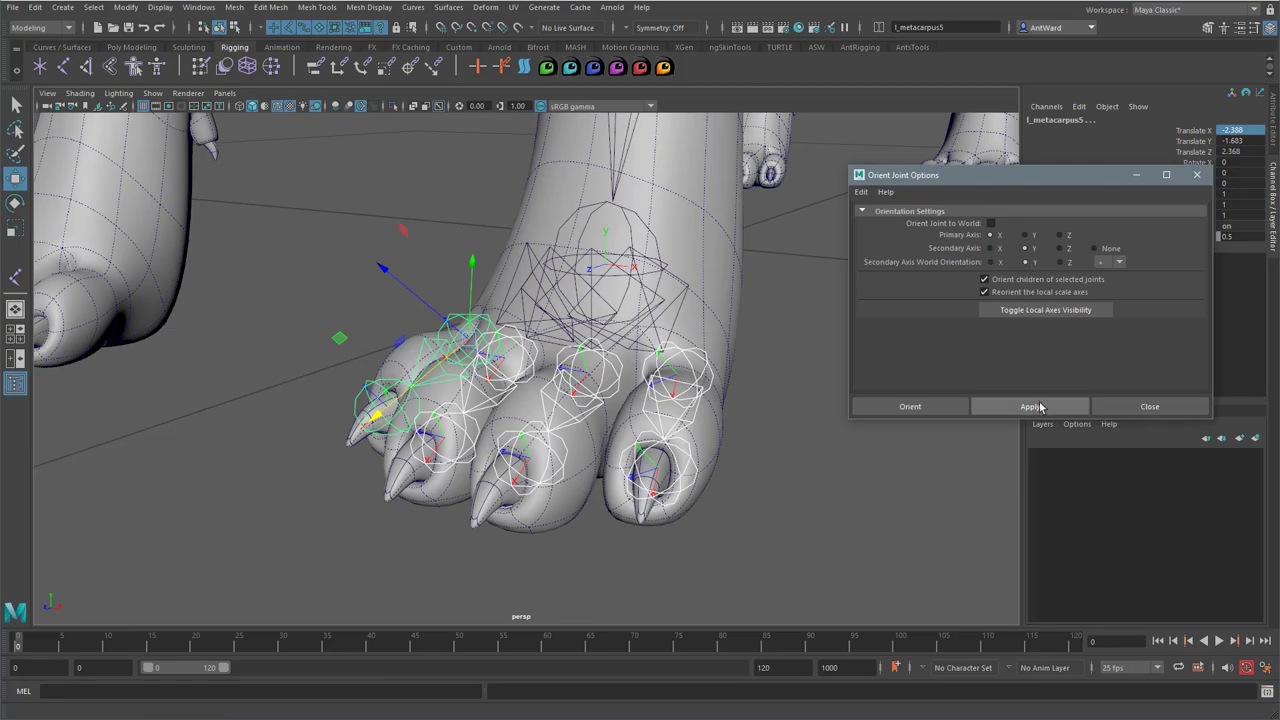
left_click(1040, 406)
Select the tip joints beneath the four toe bases and orient them to world
left_click_drag(670, 440, 662, 356, "alt")
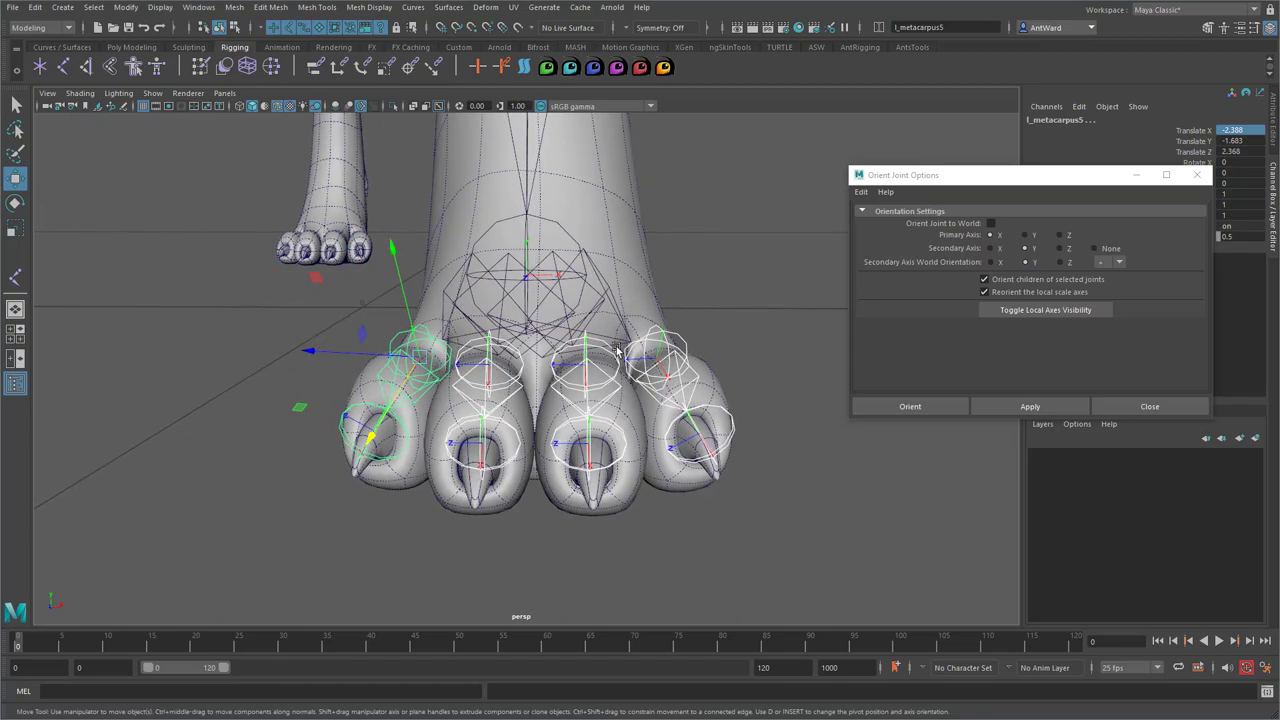
left_click_drag(711, 424, 729, 466, "alt")
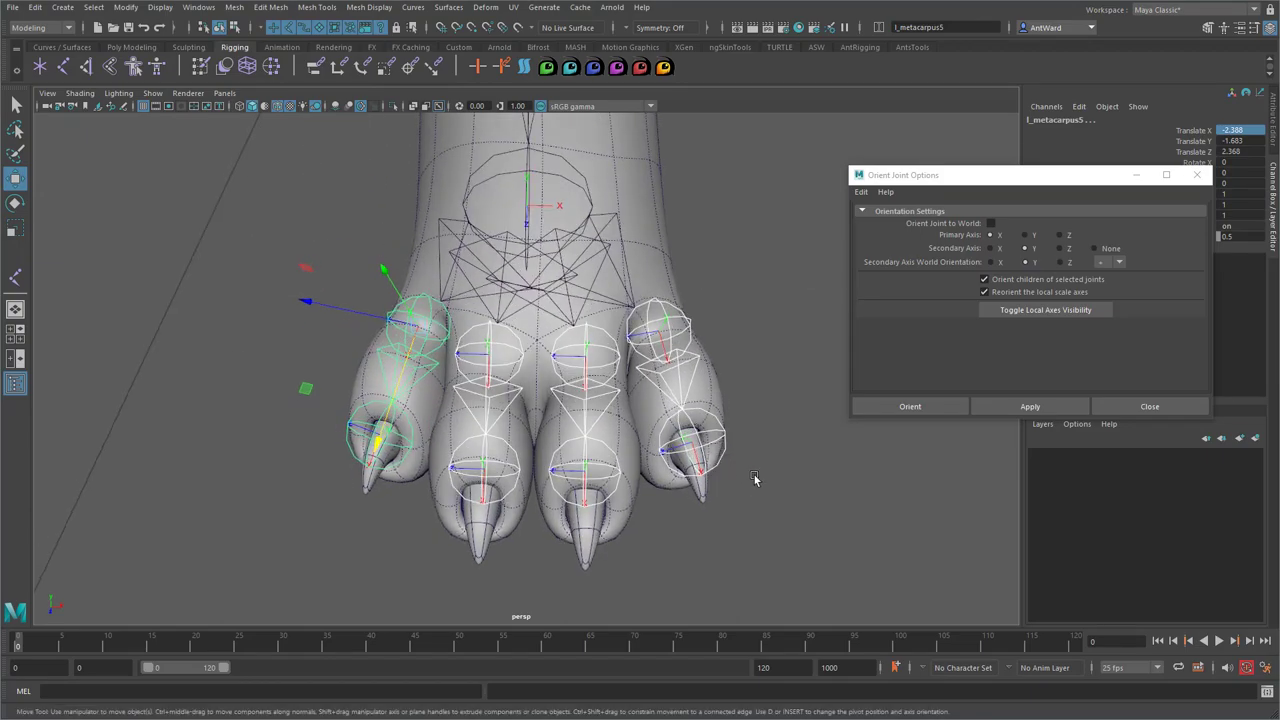
key("Down")
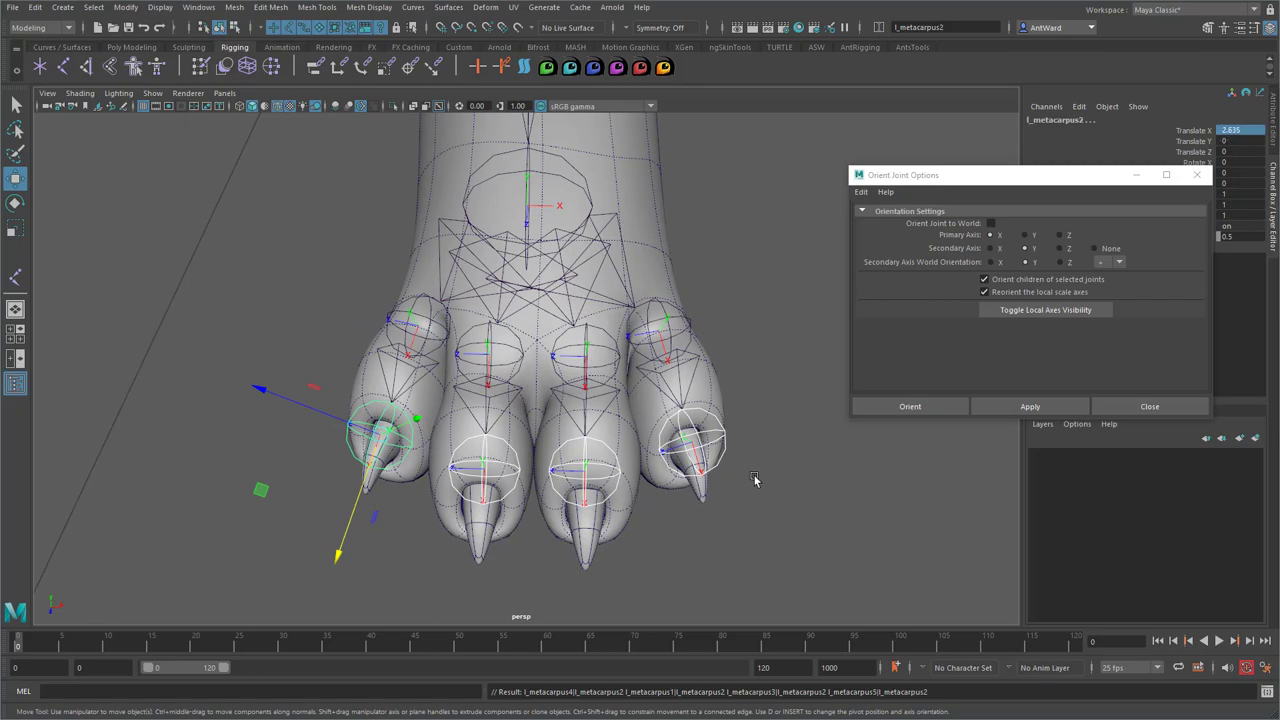
left_click(990, 223)
left_click(1030, 406)
Check the orientation of the paw's metacarpus joint and close the Orient Joint options
left_click_drag(685, 490, 648, 266, "alt")
left_click(651, 274)
left_click_drag(742, 351, 563, 374, "alt")
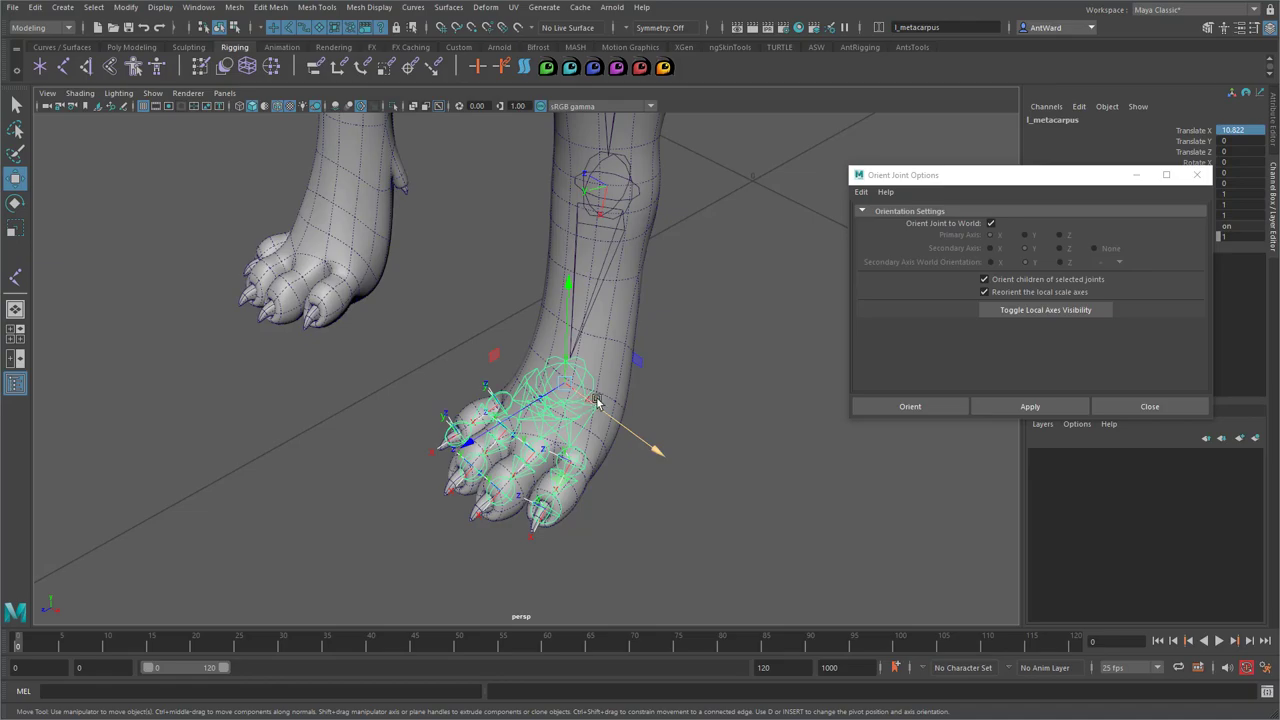
mouse_move(603, 405)
left_mouse_down("alt")
mouse_move(571, 395)
mouse_move(526, 424)
mouse_move(562, 403)
mouse_move(593, 409)
left_mouse_up("alt")
key("ctrl+z")
left_click_drag(766, 410, 700, 365, "alt")
left_click(1148, 406)
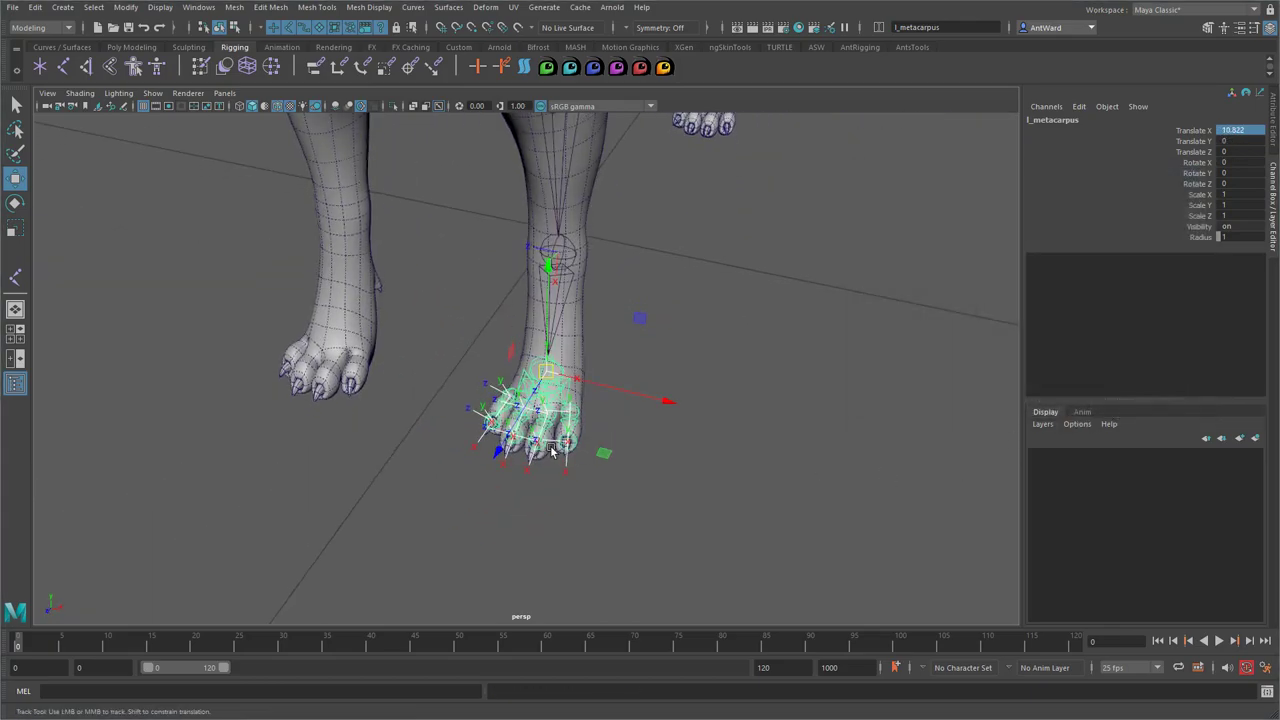
Name the innermost toe's base joint l_frnt_inner_toe
right_click_drag(571, 403, 905, 388, "alt")
left_click_drag(540, 374, 597, 397, "alt")
middle_click_drag(597, 397, 597, 415, "alt")
right_click_drag(597, 412, 733, 416, "alt")
left_click(455, 347)
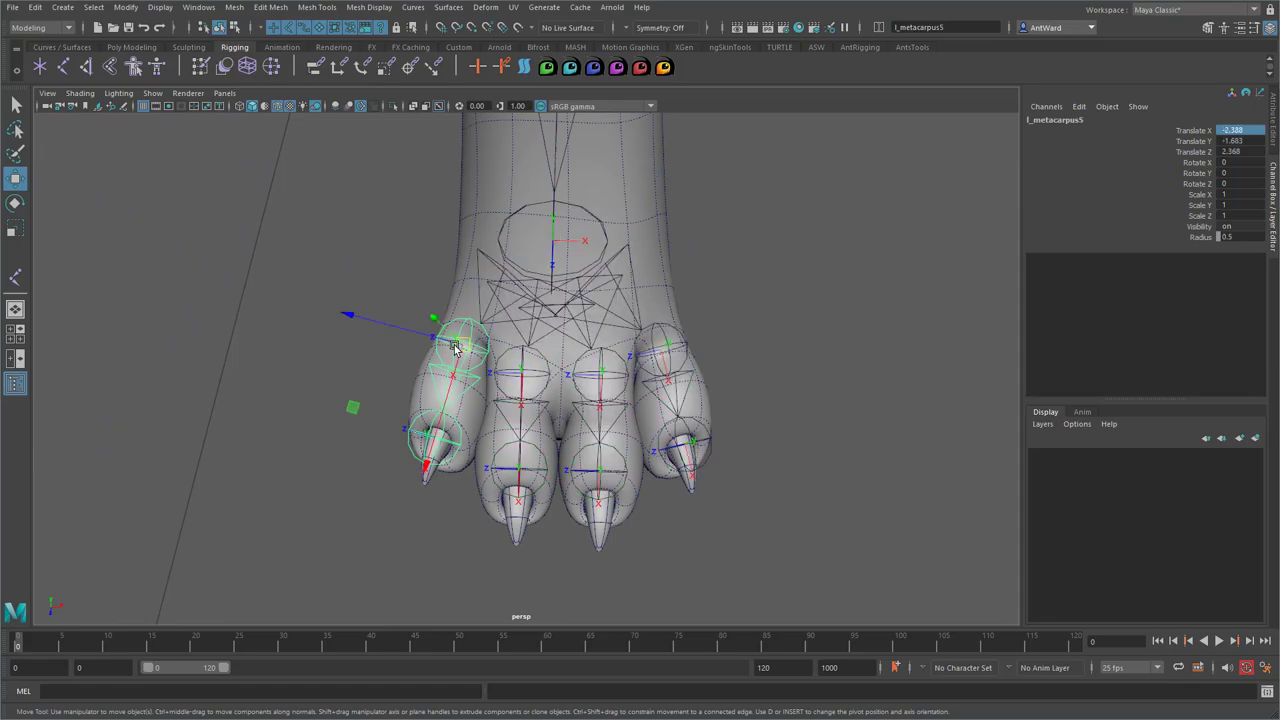
Rename the outermost toe's base joint l_frnt_pinkie
left_click_drag(611, 363, 556, 354, "alt")
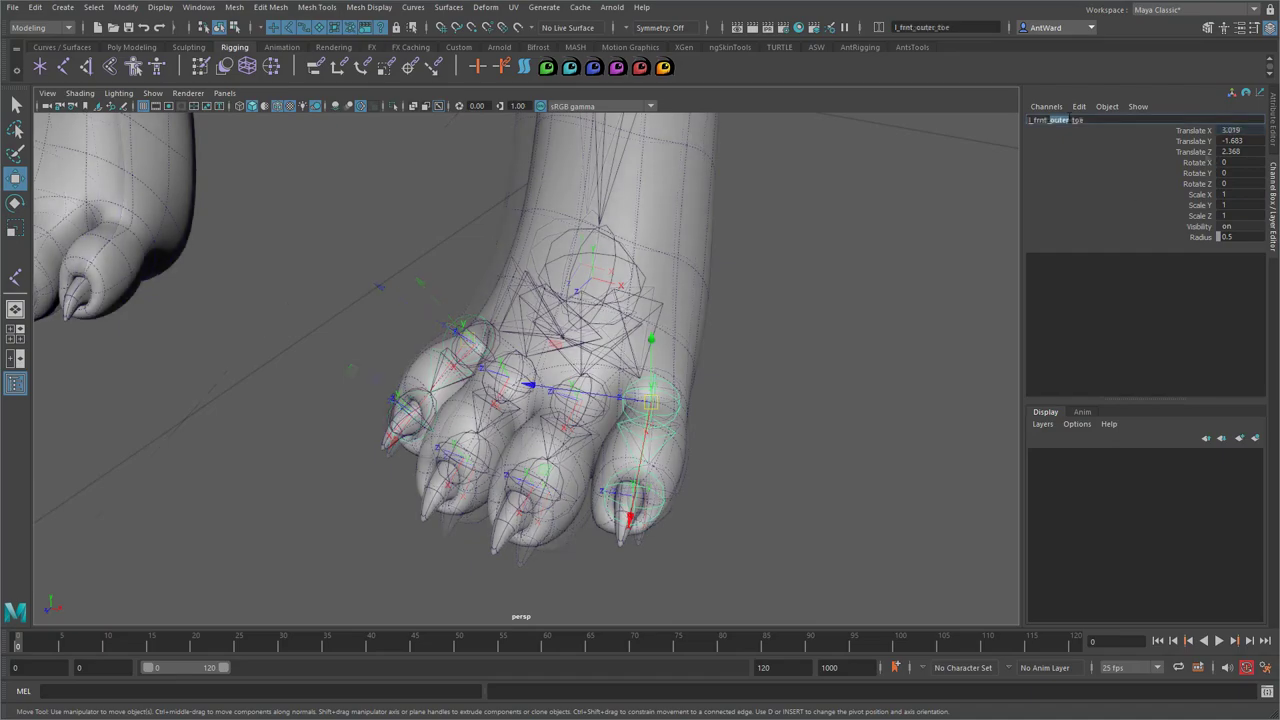
type("pinkie_toe")
key("Return")
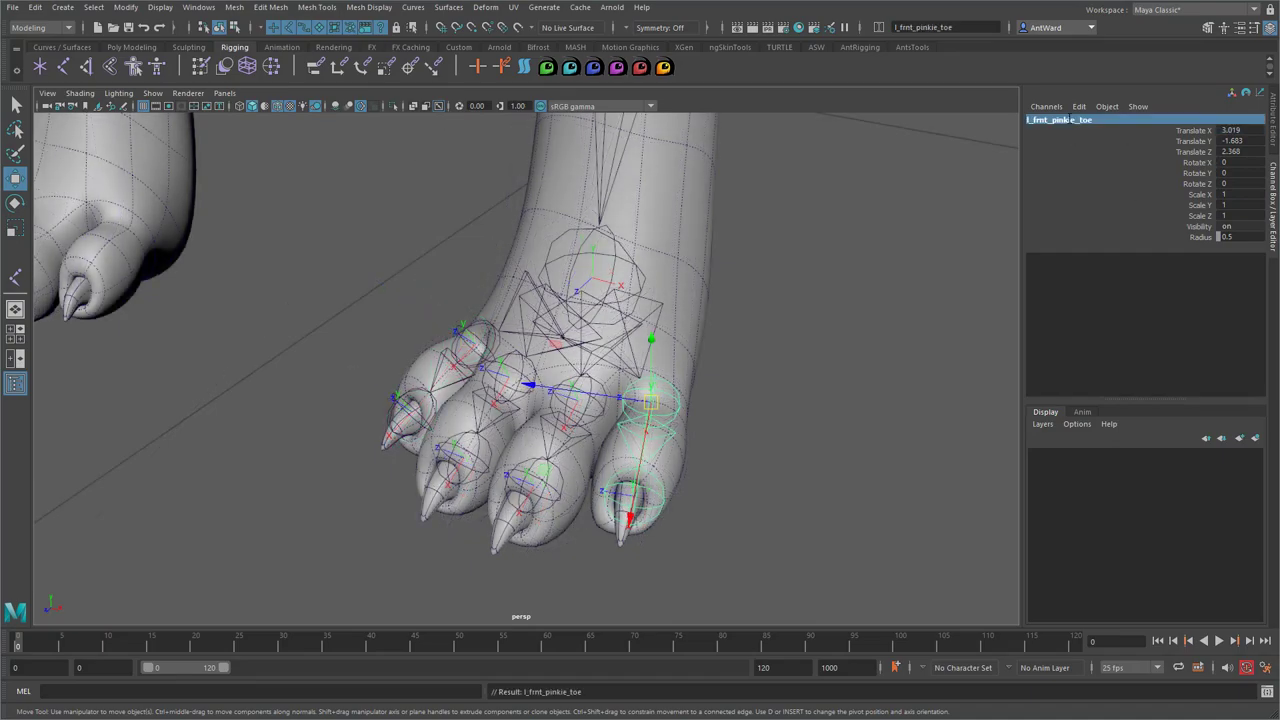
left_click(1068, 122)
key("BackSpace")
key("Return")
Reuse the outermost toe's base joint name to rename its tip joint l_frnt_pinkie_tip
left_click_drag(587, 485, 598, 494, "alt")
left_click(1078, 124)
key("ctrl+c")
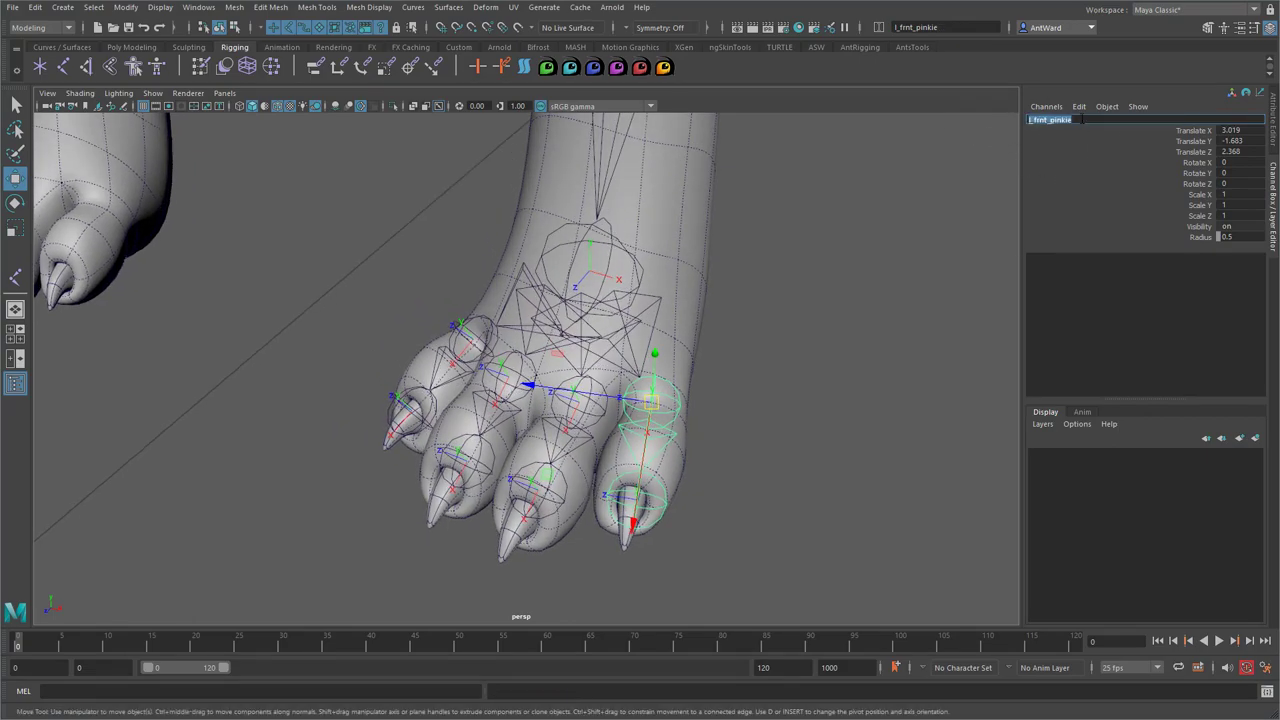
left_click(792, 536)
left_click(665, 510)
left_click(1097, 121)
key("ctrl+v")
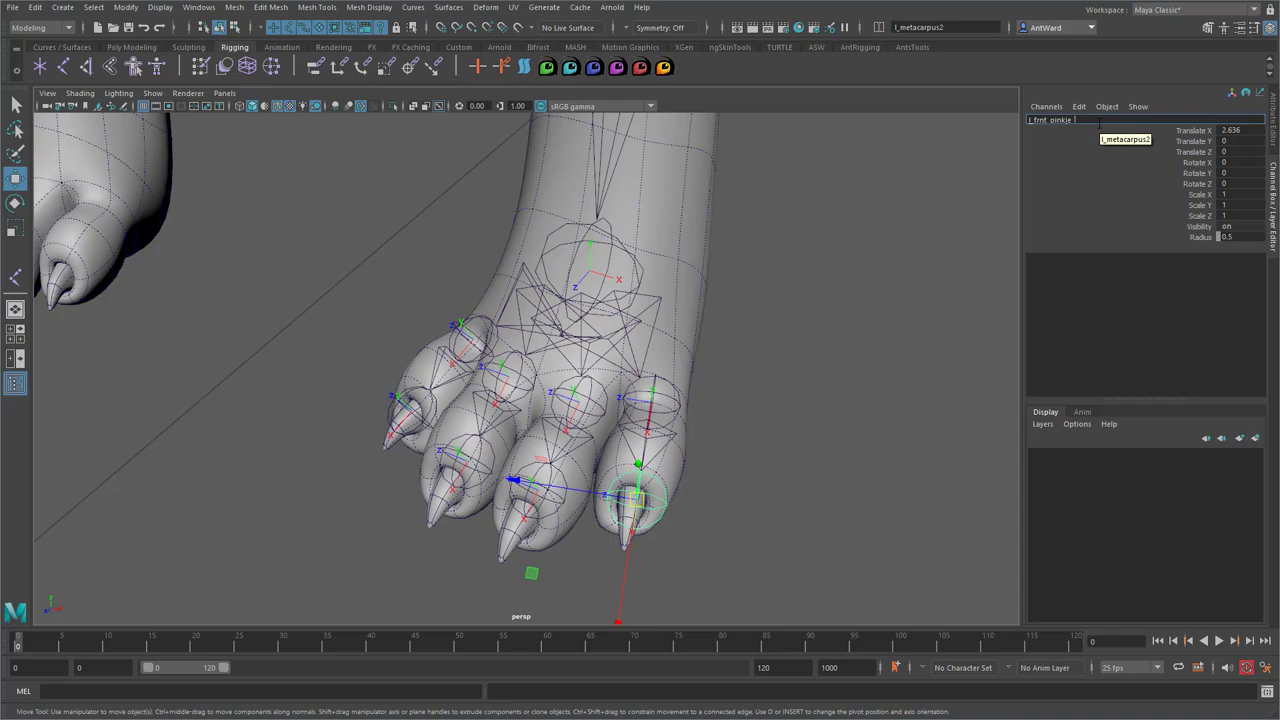
key("Return")
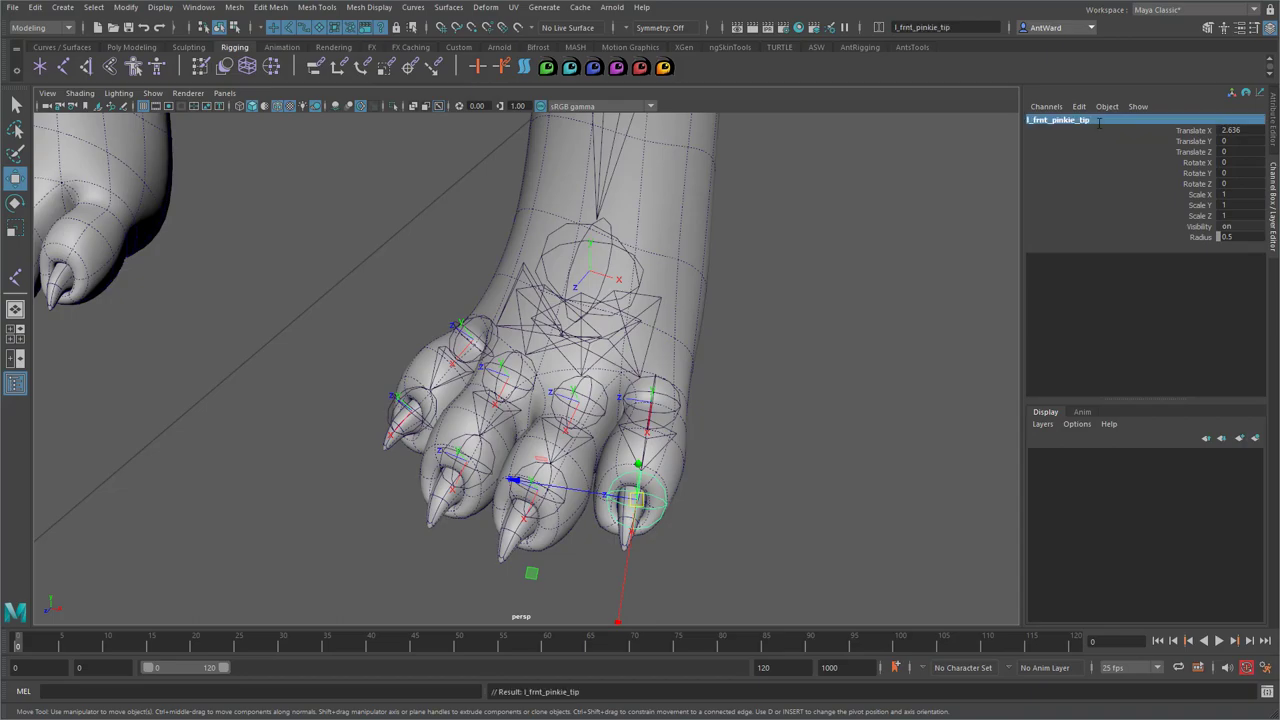
Rename the innermost toe's base joint l_frnt_index_tip, adapting the copied pinkie tip name
left_click(1099, 122)
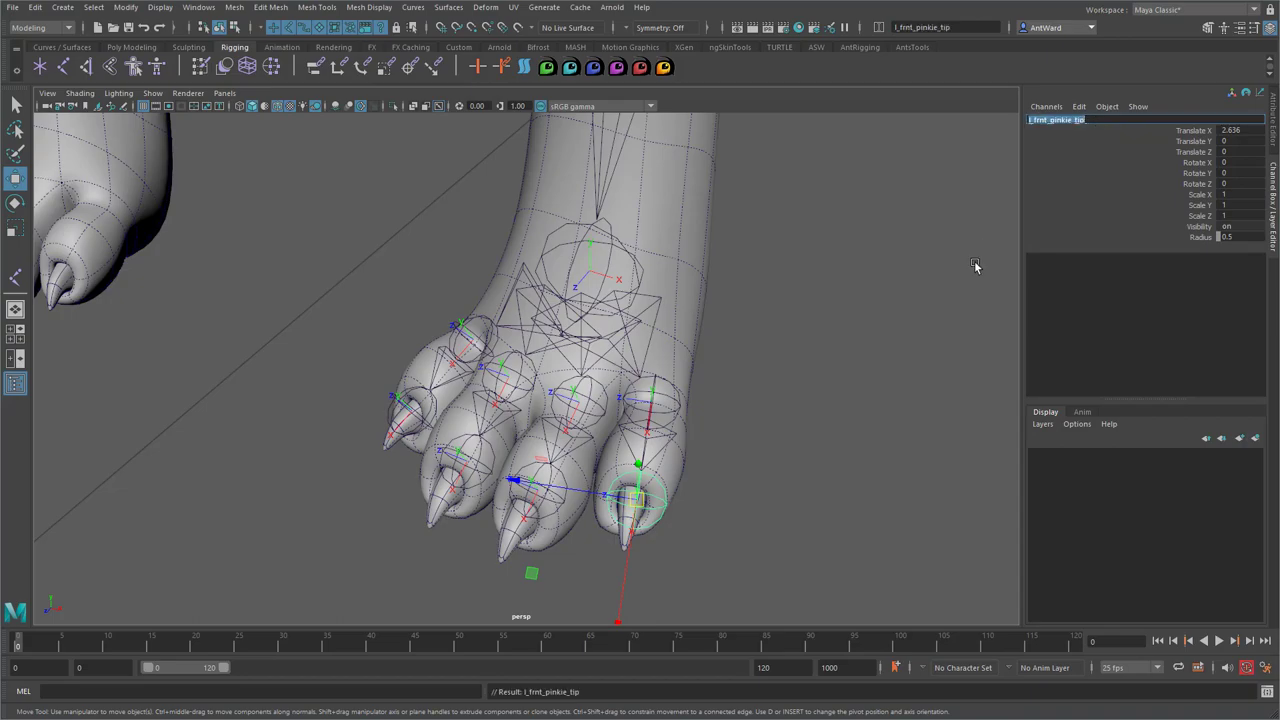
left_click(478, 341)
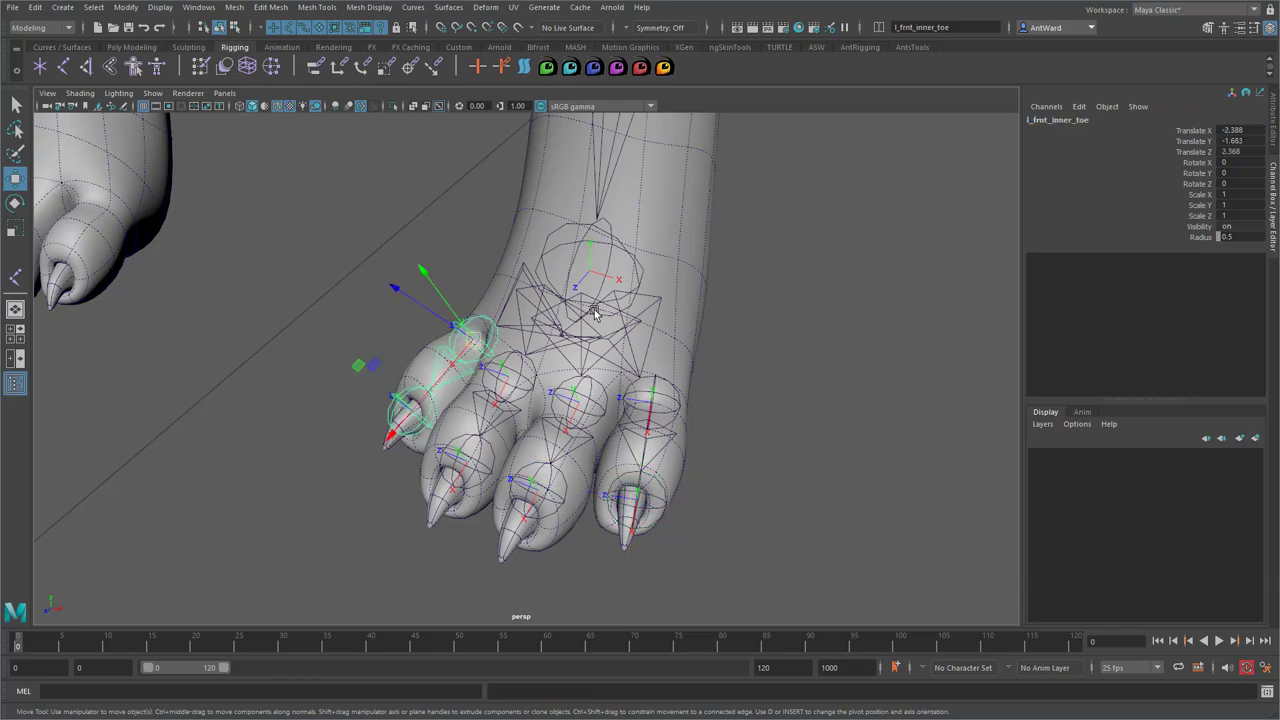
left_click(1096, 123)
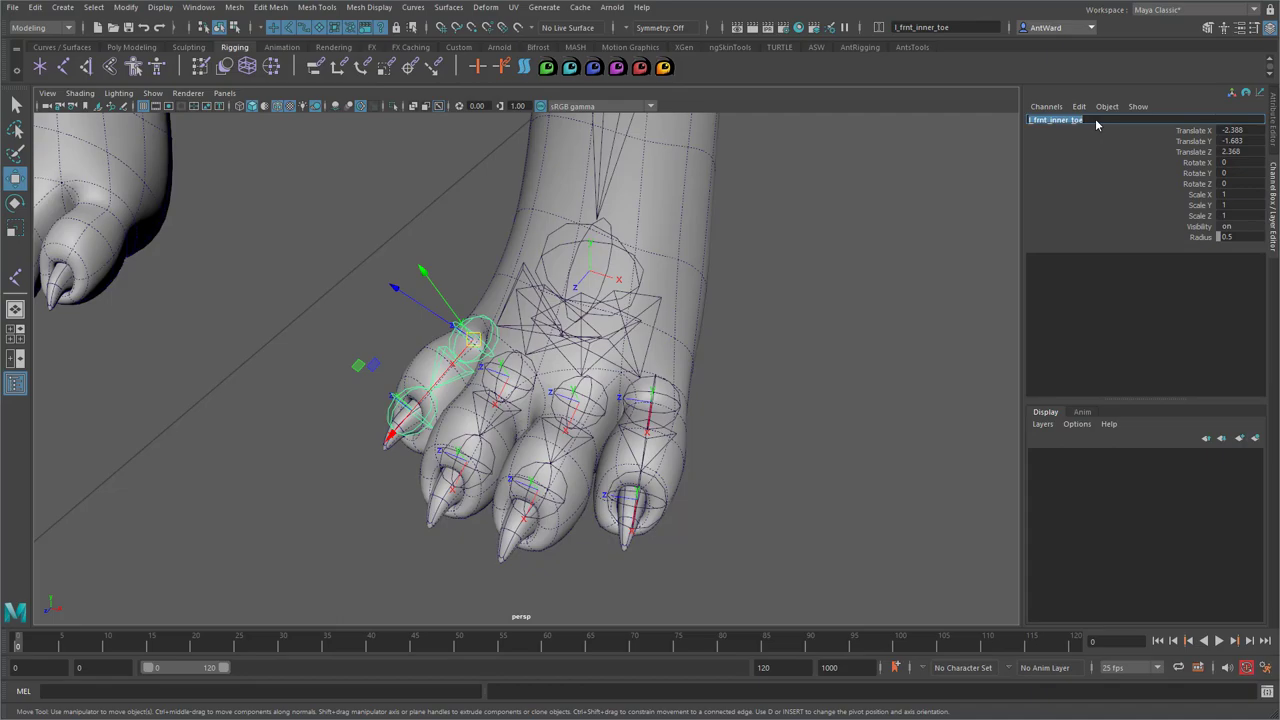
type("l_frnt_pinkie_tio")
key("Left")
key("Left")
key("Left")
key("Left")
key("BackSpace")
key("BackSpace")
key("BackSpace")
key("BackSpace")
key("BackSpace")
key("BackSpace")
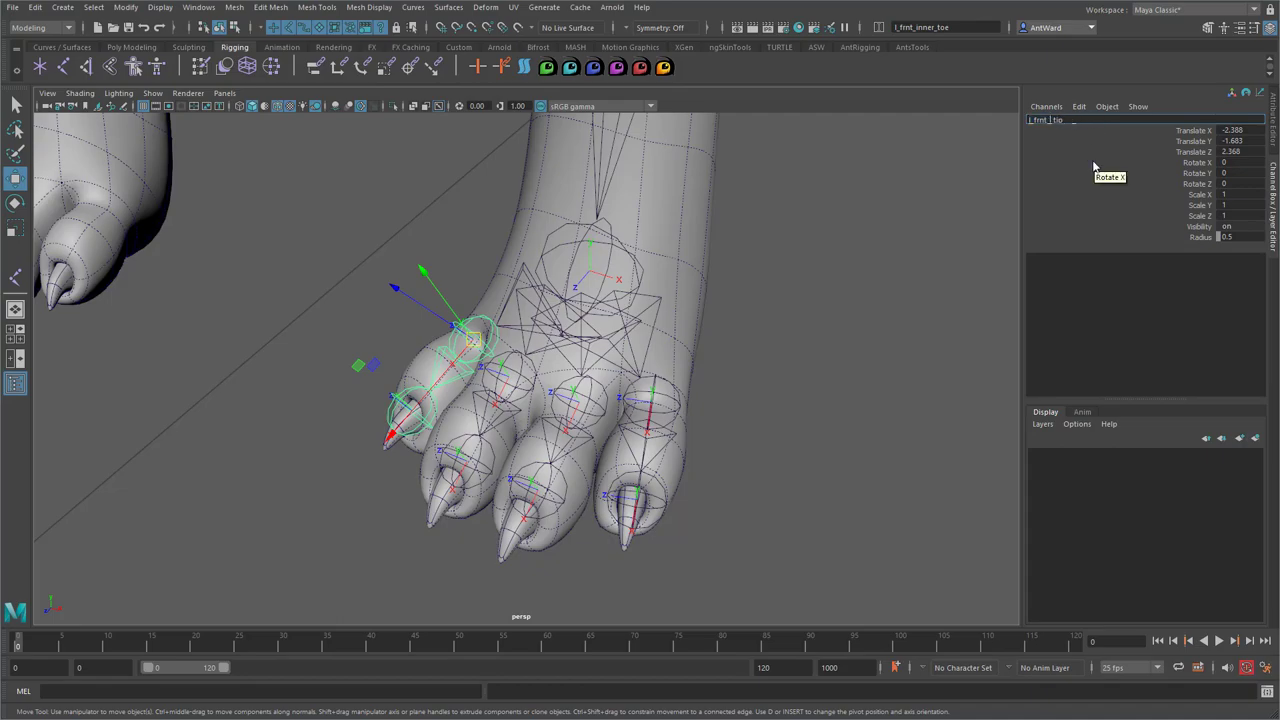
type("index")
key("Return")
Shorten the innermost toe's base joint name to l_frnt_index and give its tip joint the copied name l_frnt_index_tip
double_click(1099, 120)
key("ctrl+c")
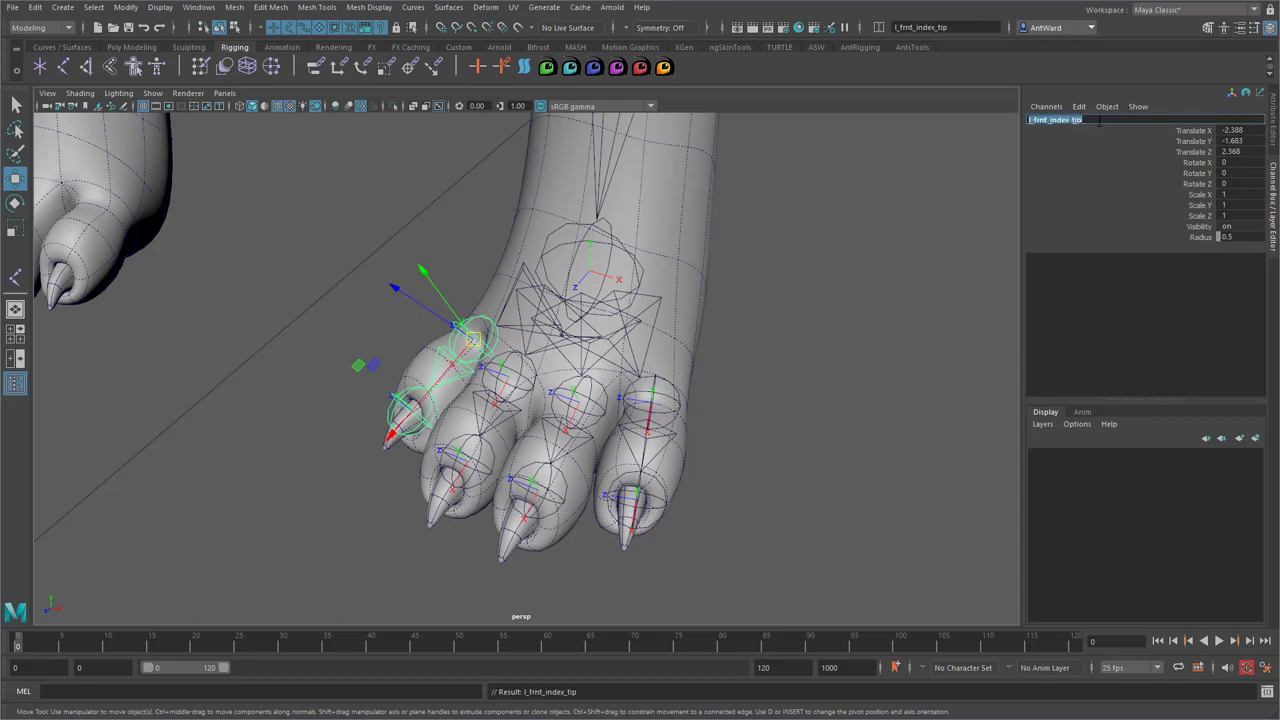
left_click(1099, 120)
left_click(398, 404)
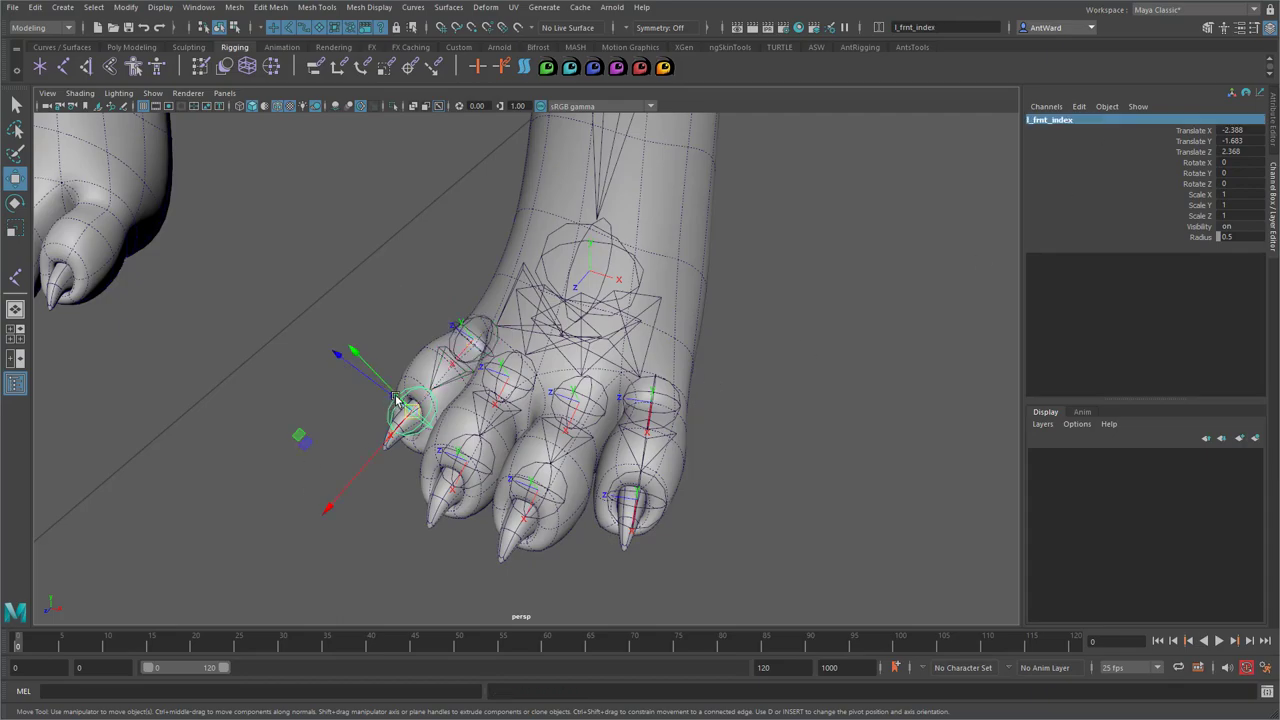
double_click(1093, 121)
key("ctrl+v")
key("Return")
left_click(823, 418)
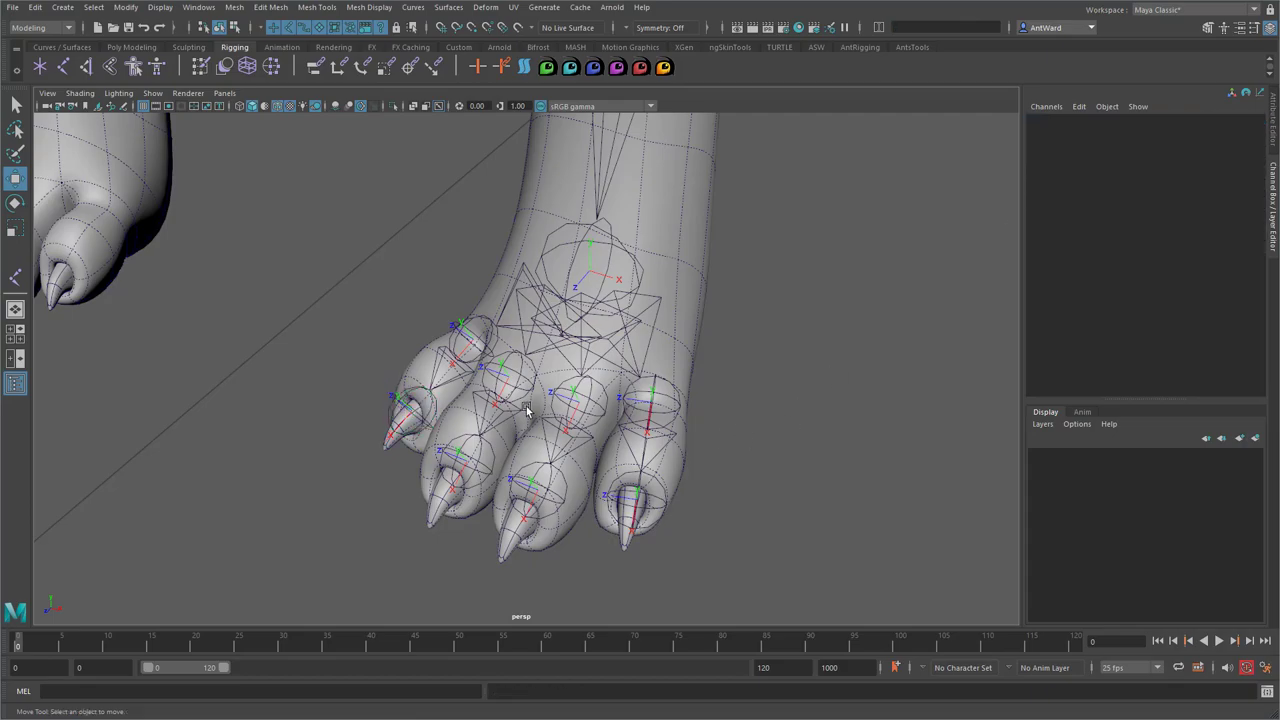
Try to rename the outer middle toe's base joint from the copied index tip name, replacing index with ring
left_click(580, 392)
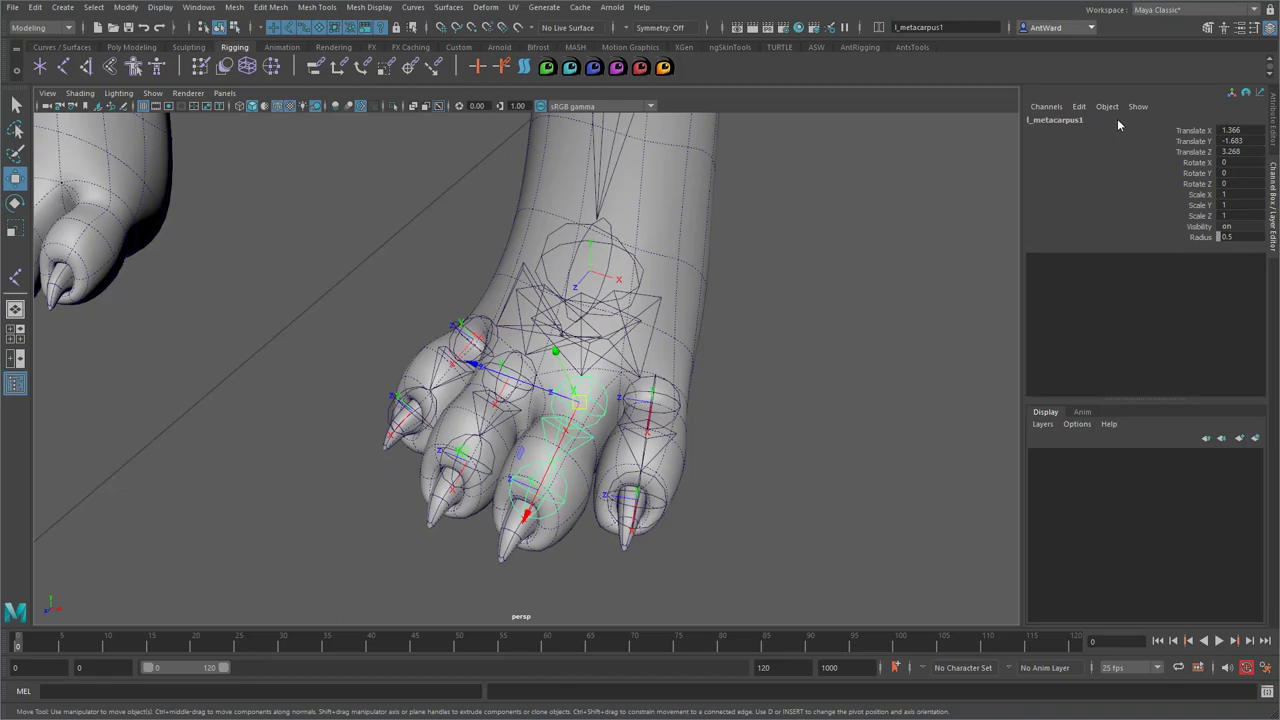
double_click(1111, 120)
key("ctrl+v")
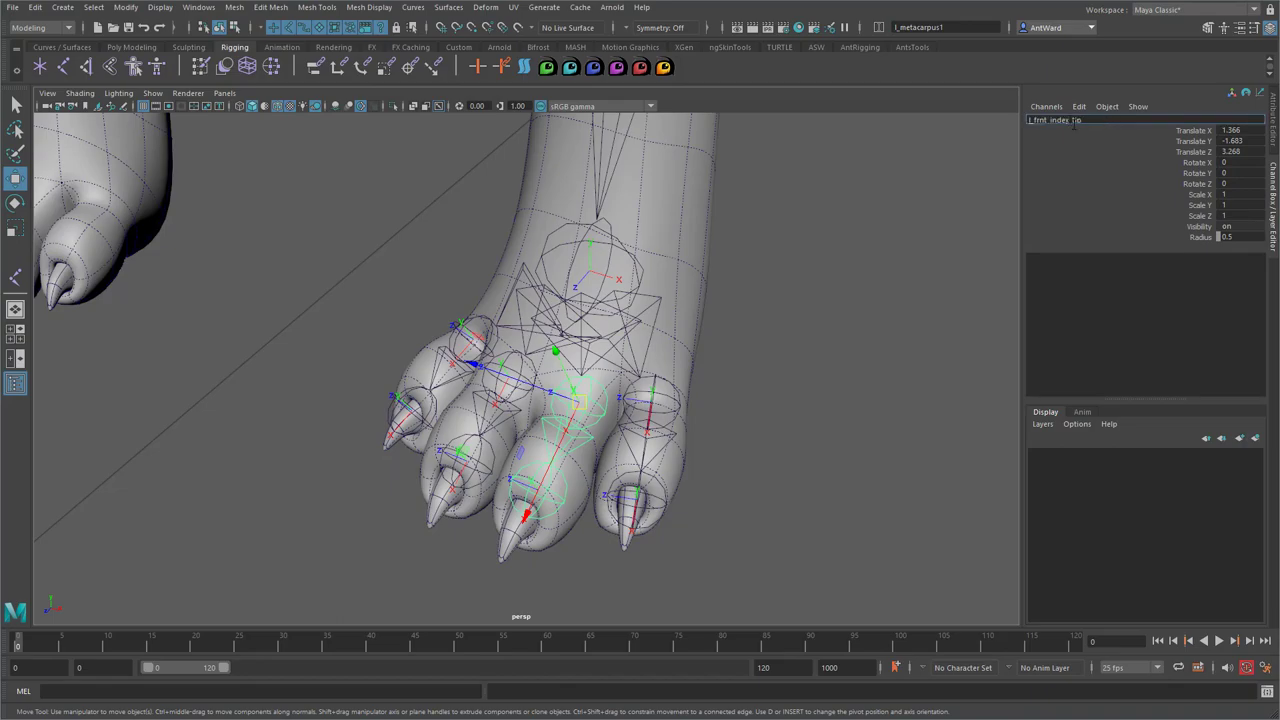
key("BackSpace")
key("BackSpace")
key("BackSpace")
key("BackSpace")
key("BackSpace")
type("ring")
key("Return")
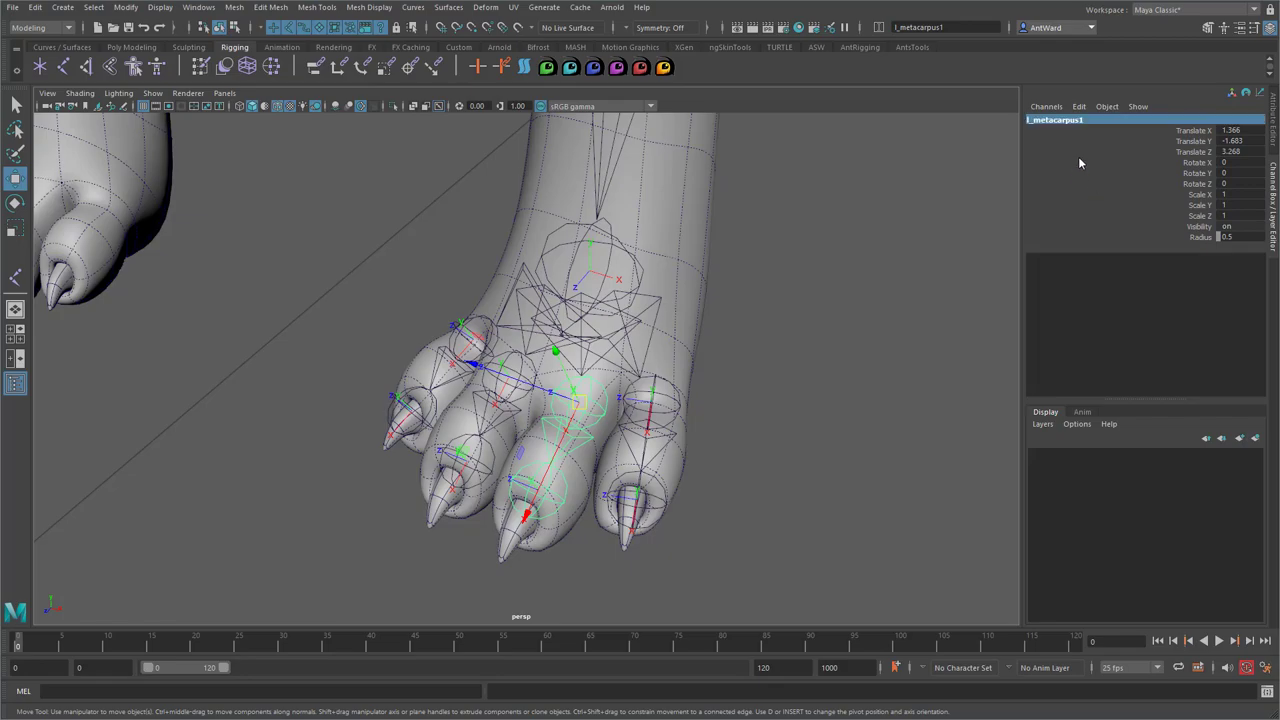
Rename the outer middle toe's base joint l_frnt_ring_tip
left_click(1091, 120)
type("l_frnt_index_tip")
key("Left")
key("Left")
key("Left")
key("Left")
key("BackSpace")
key("BackSpace")
key("BackSpace")
key("BackSpace")
key("BackSpace")
type("ring")
key("Return")
Copy the outer middle toe's base joint name onto its tip joint as l_frnt_ring_tip
left_click(1078, 122)
key("ctrl+c")
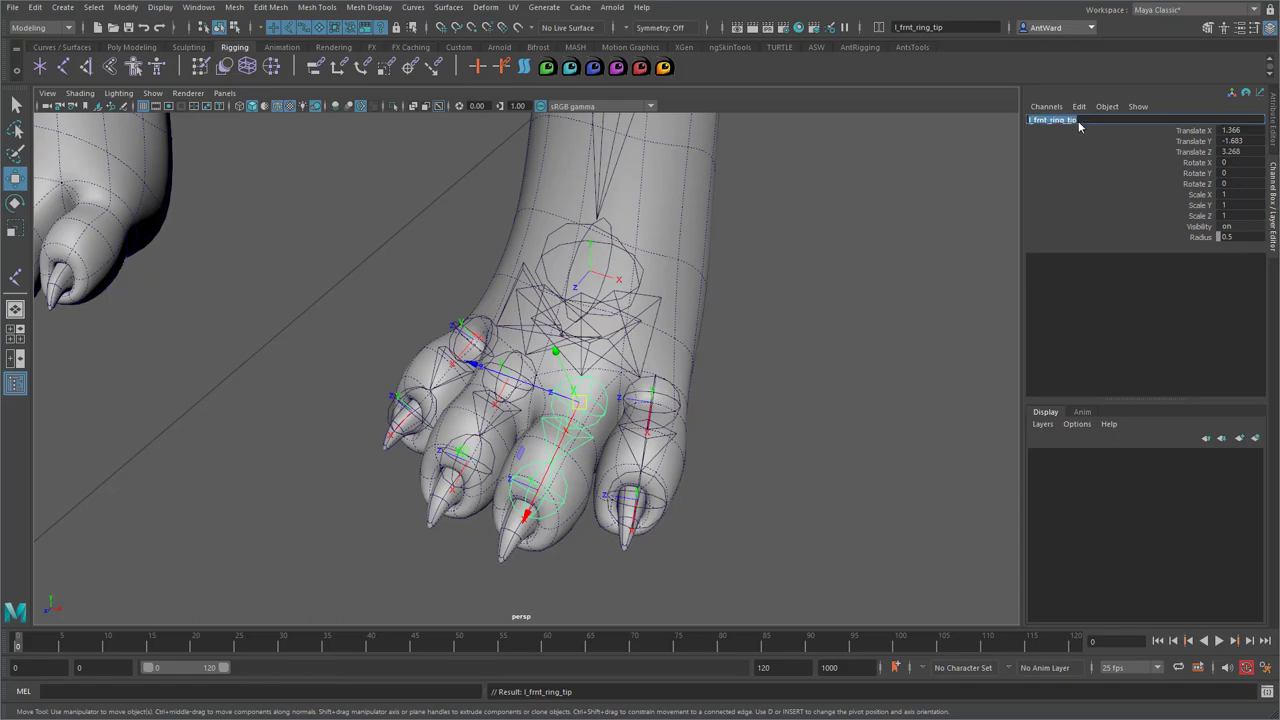
left_click(553, 497)
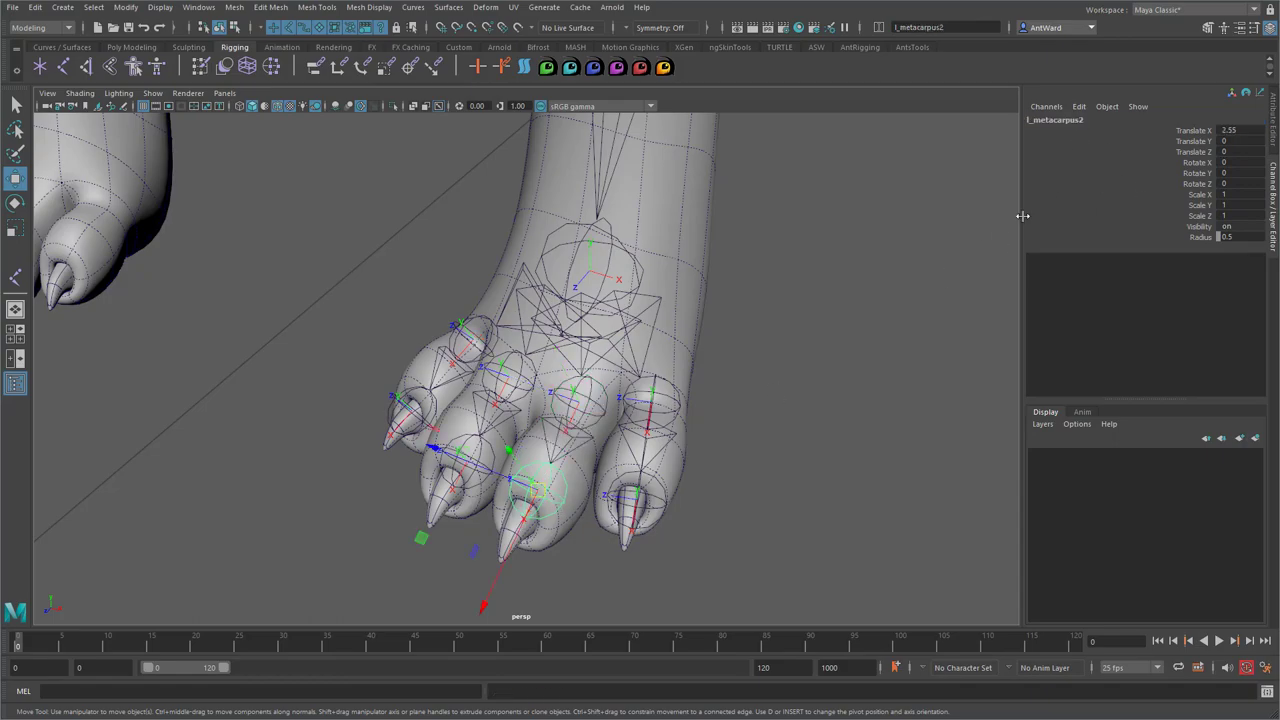
left_click(1090, 121)
key("ctrl+v")
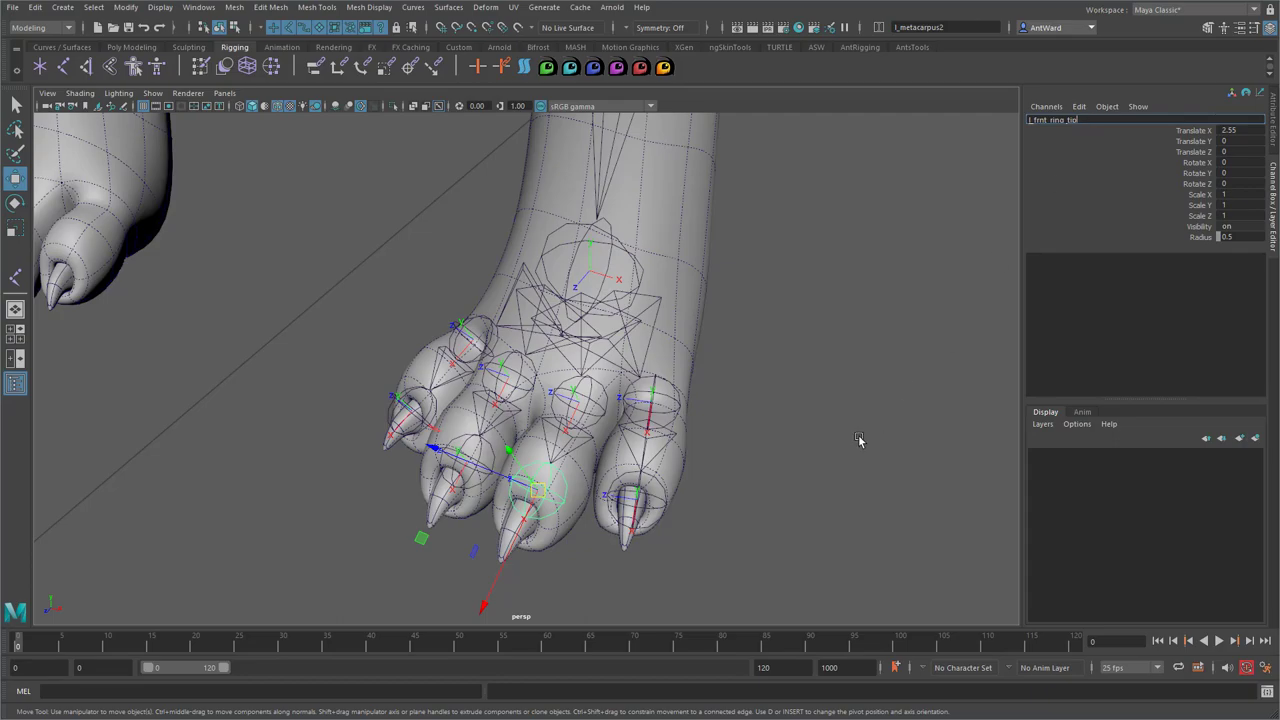
left_click(858, 435)
Shorten the outer middle toe's base joint name to l_frnt_ring
left_click(601, 415)
left_click(1081, 120)
left_click(1081, 119)
key("BackSpace")
key("Return")
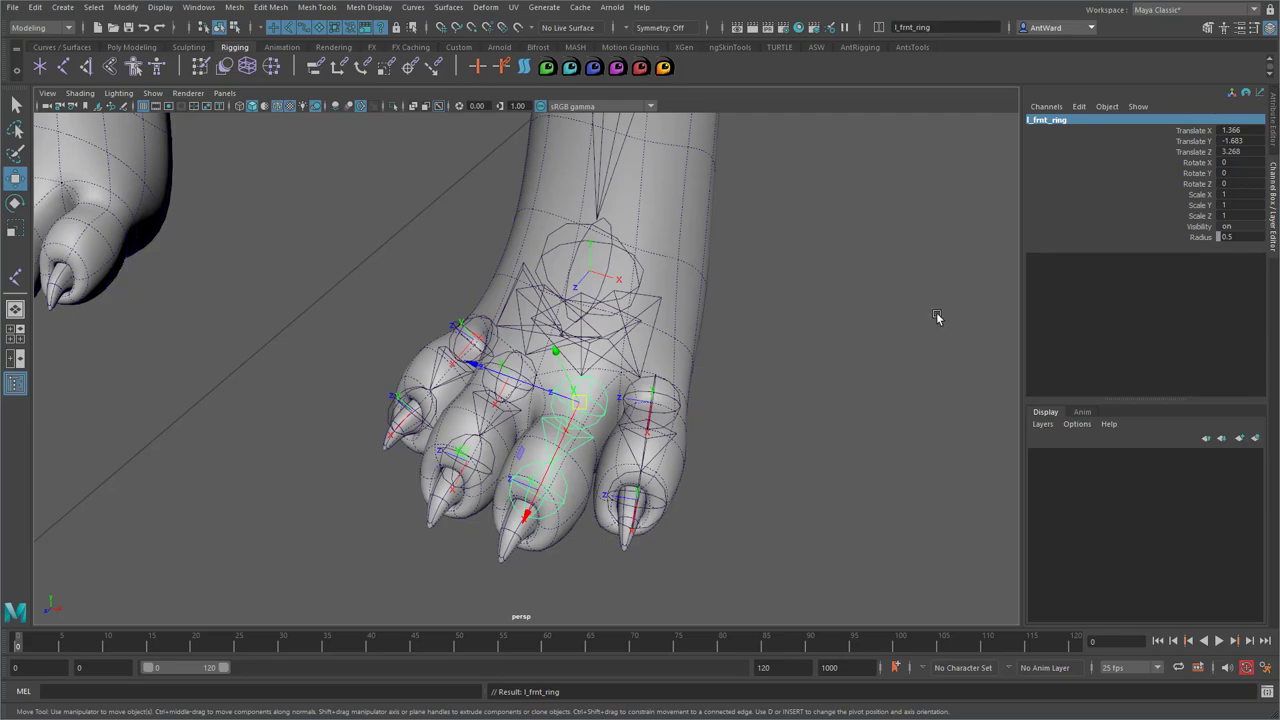
Rename the inner middle toe's base joint l_frnt_middle_tip
left_click(516, 358)
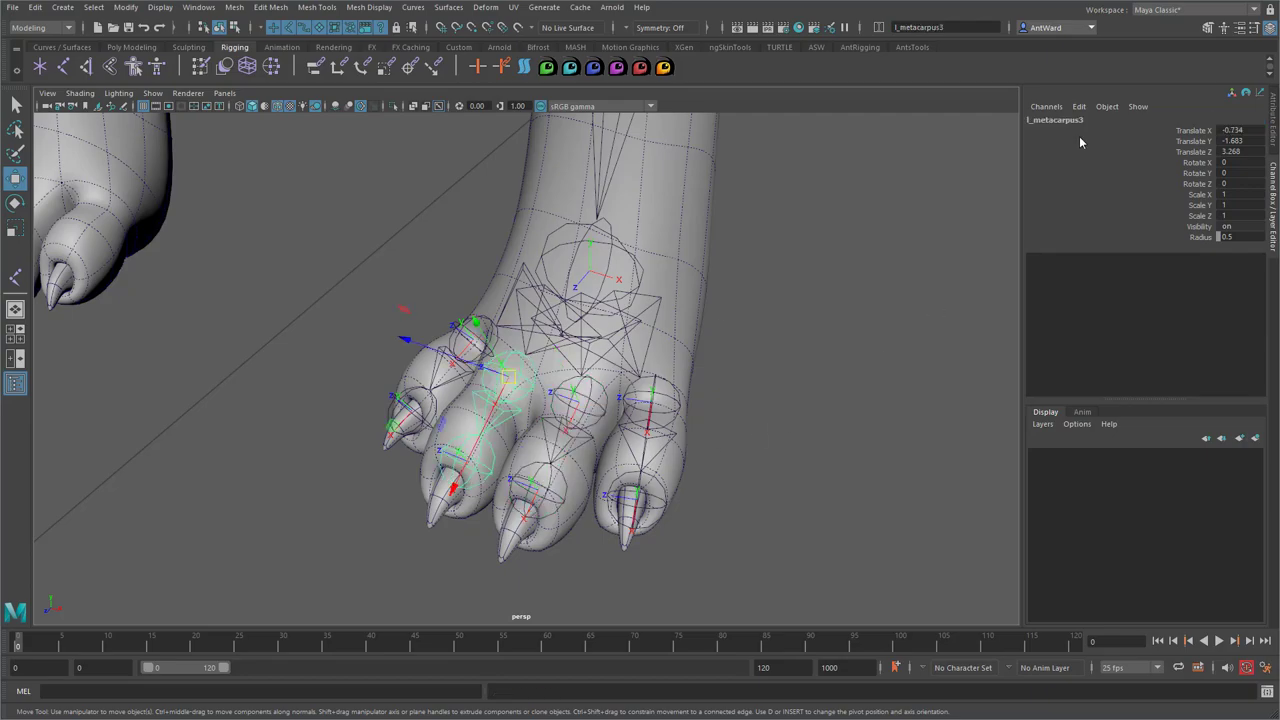
left_click(1088, 122)
type("l_frnt_ring_tip")
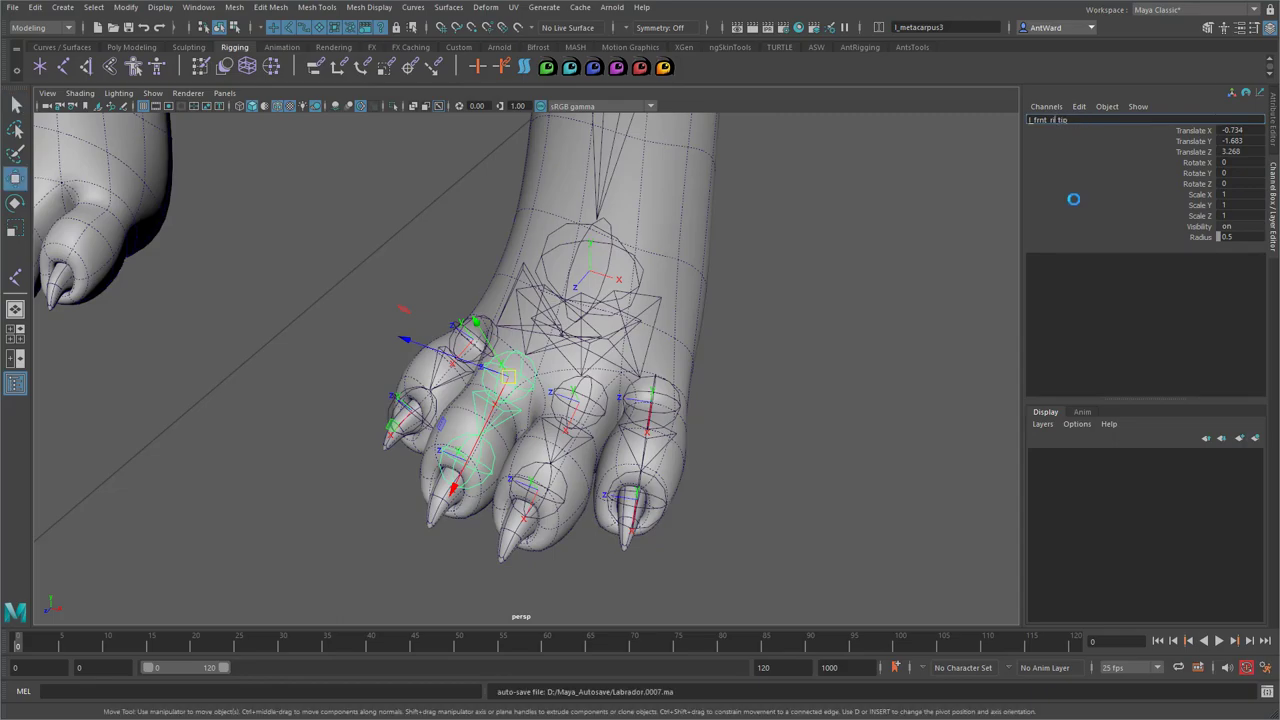
type("dle")
key("Return")
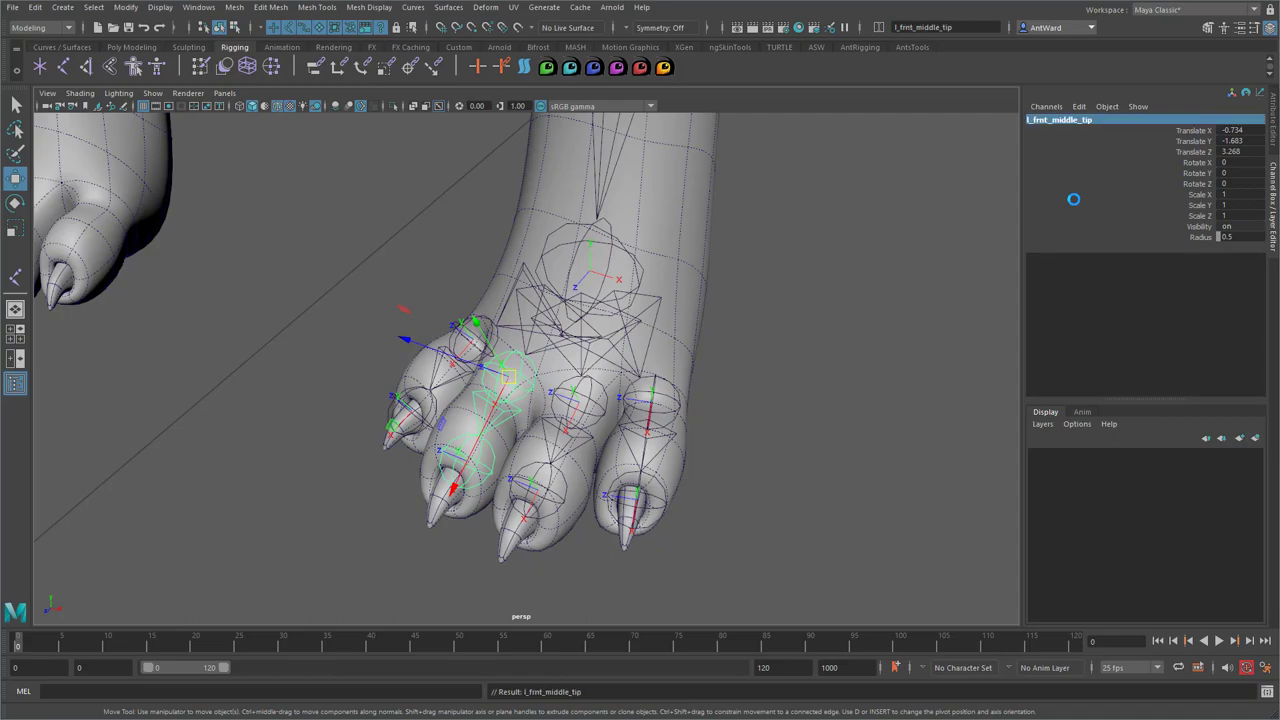
Copy the inner middle toe's base joint name onto its tip joint as l_frnt_middle_tip
left_click(1101, 119)
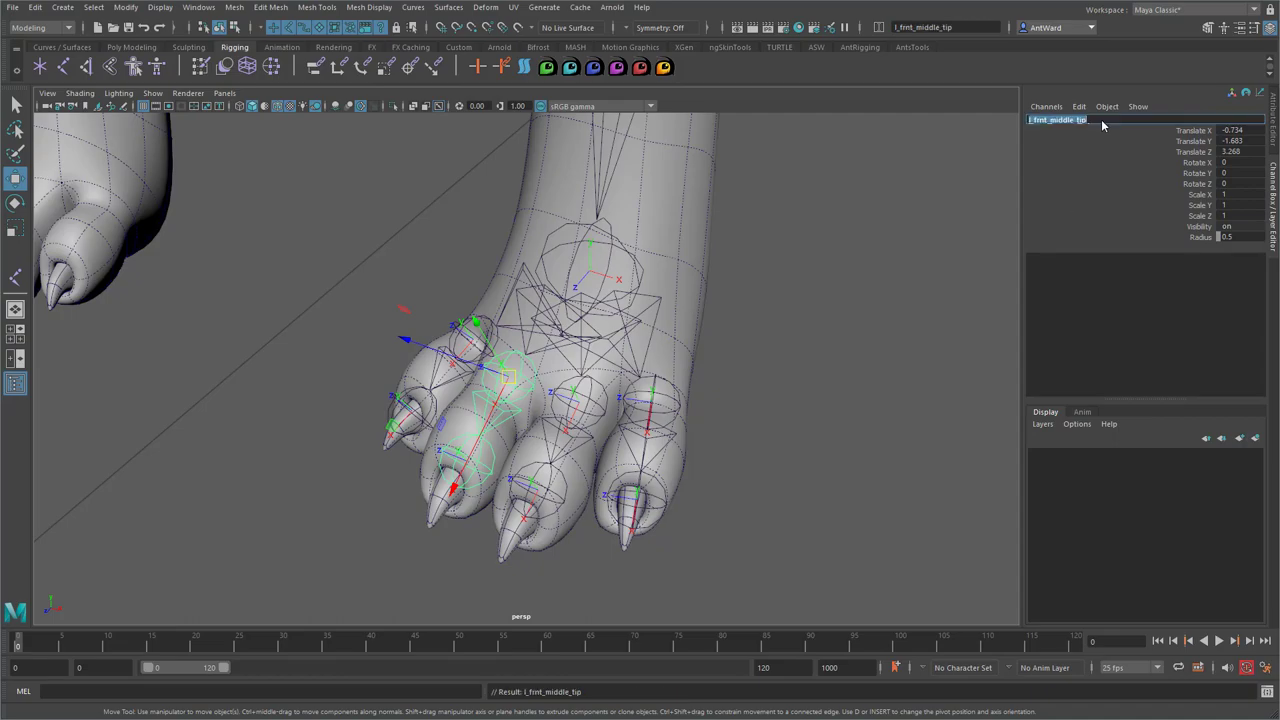
left_click(844, 377)
left_click(844, 380)
left_click(477, 470)
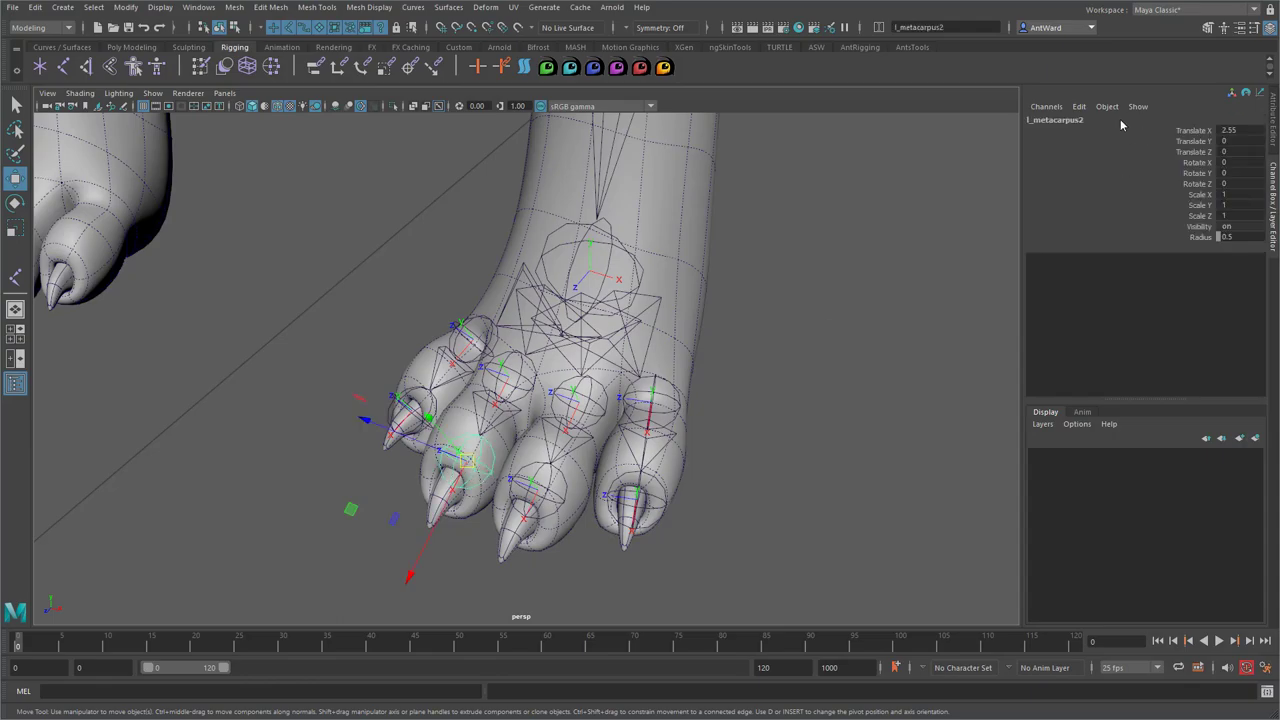
left_click(1114, 119)
key("Return")
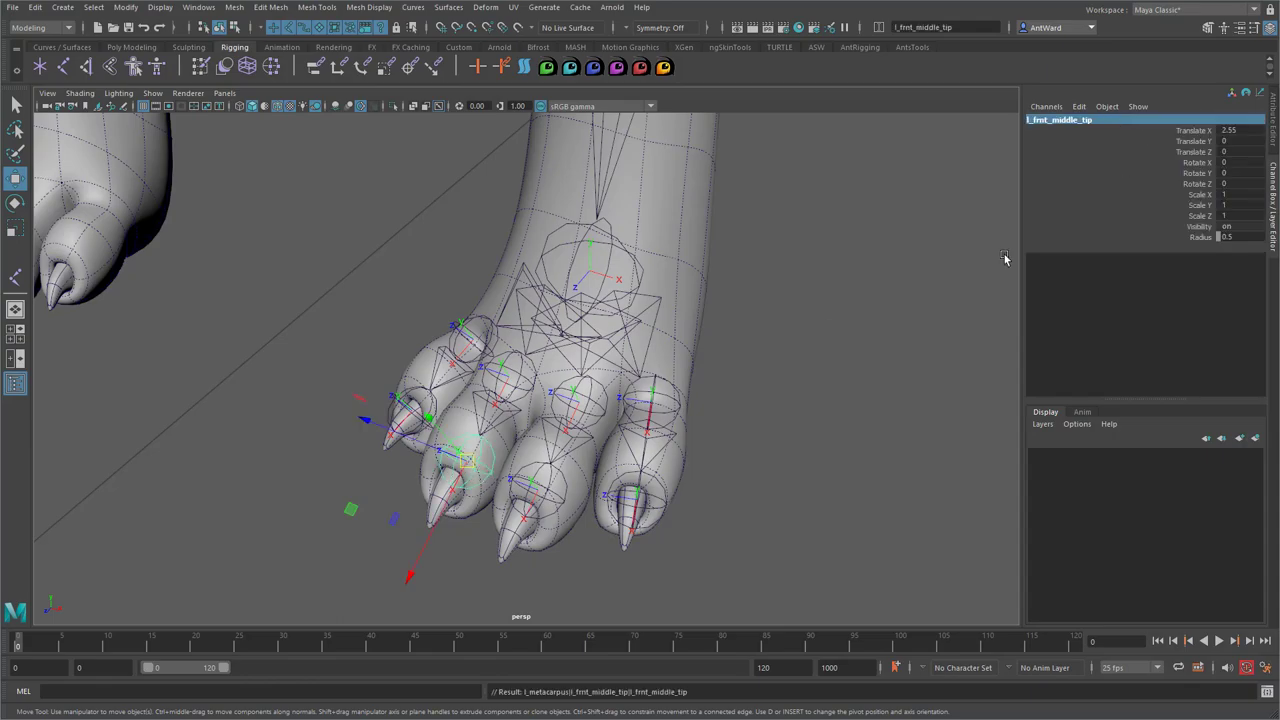
Shorten the inner middle toe's base joint name to l_frnt_middle
left_click(519, 387)
left_click(1109, 119)
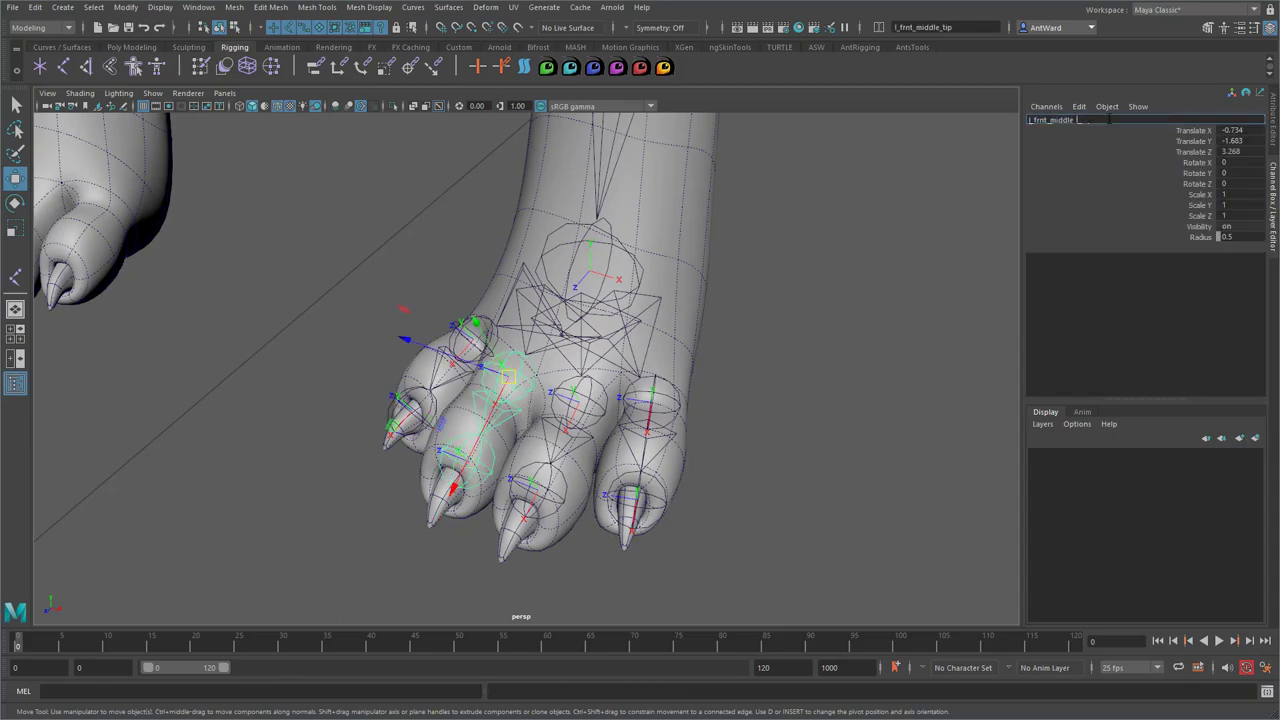
key("Return")
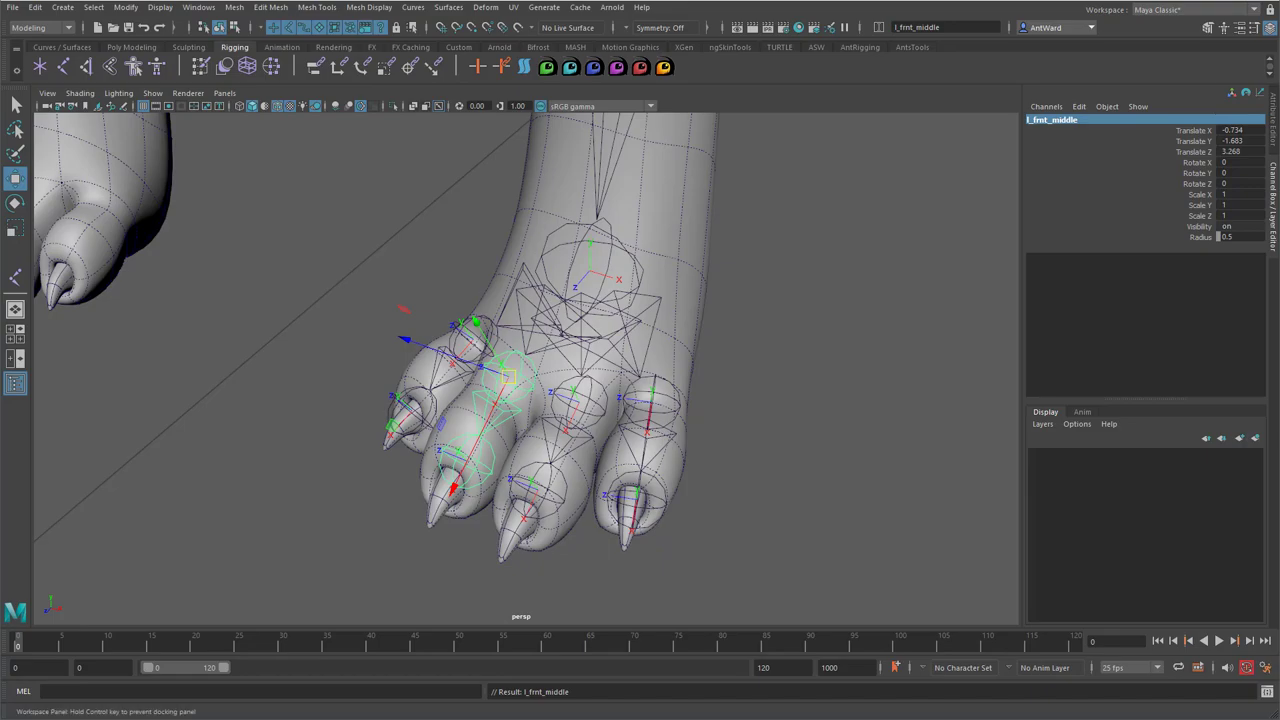
Expand the l_scapula hierarchy in the Outliner and check the names of the index, pinkie, middle and ring toe joints
left_click_drag(205, 231, 177, 182)
left_click(127, 291, "shift")
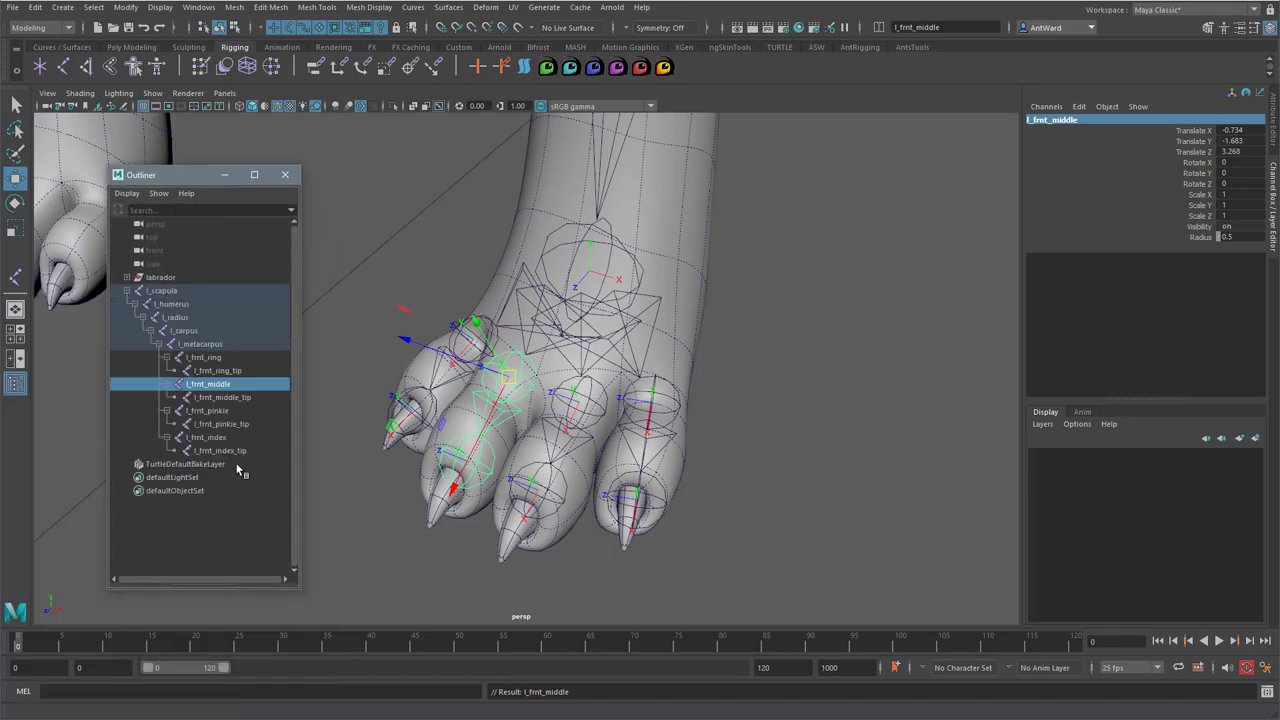
left_click(232, 451)
left_click(223, 437)
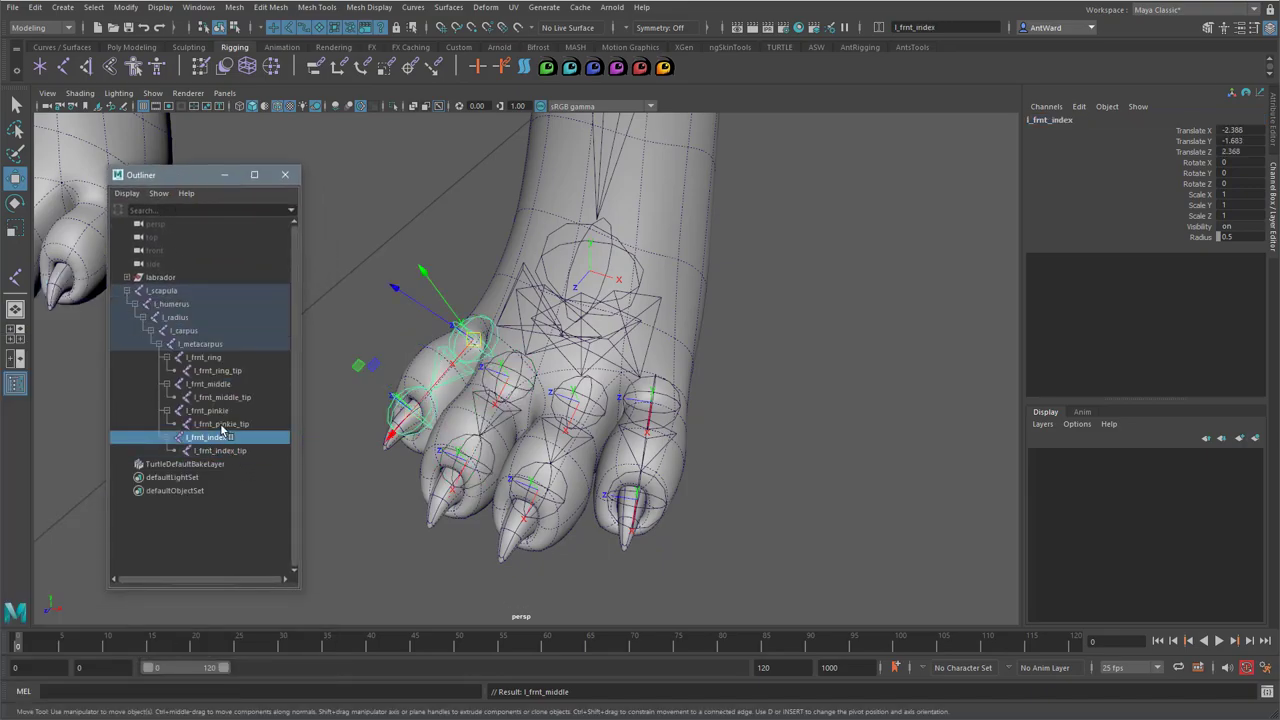
left_click(222, 424)
left_click(218, 410)
left_click(222, 397)
left_click(228, 384)
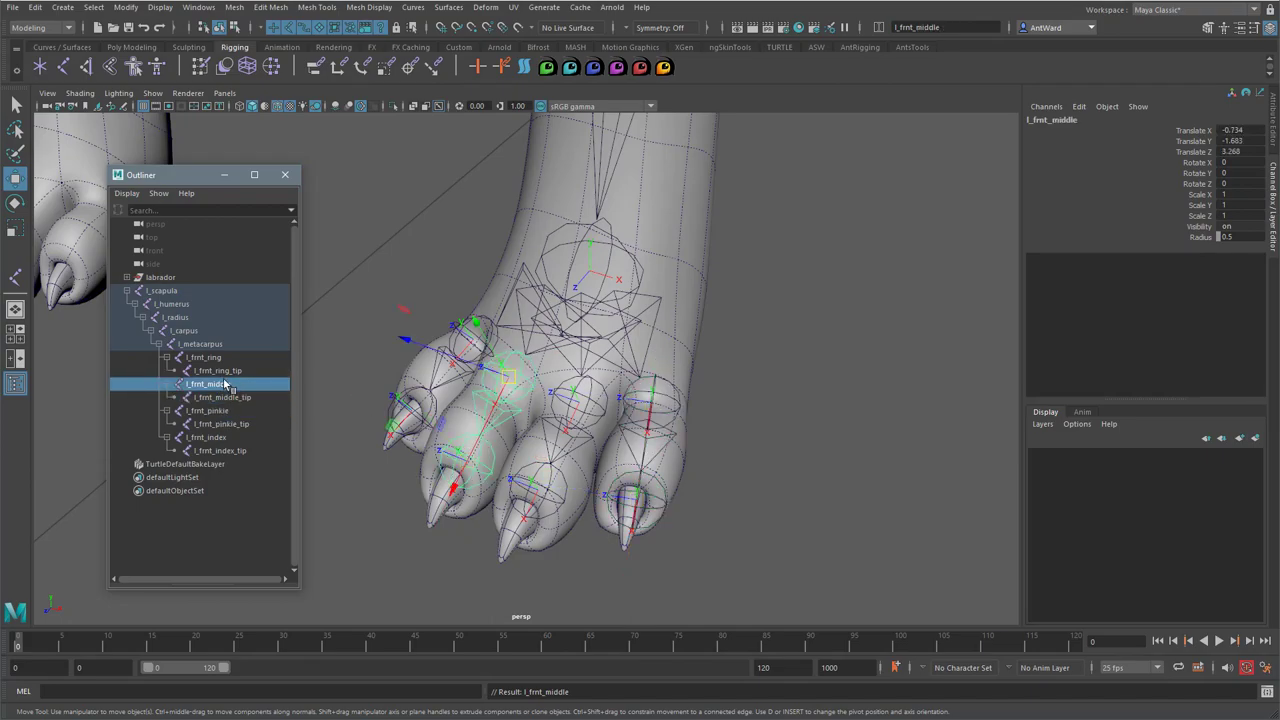
left_click(225, 371)
left_click(217, 358)
left_click_drag(173, 180, 0, 190)
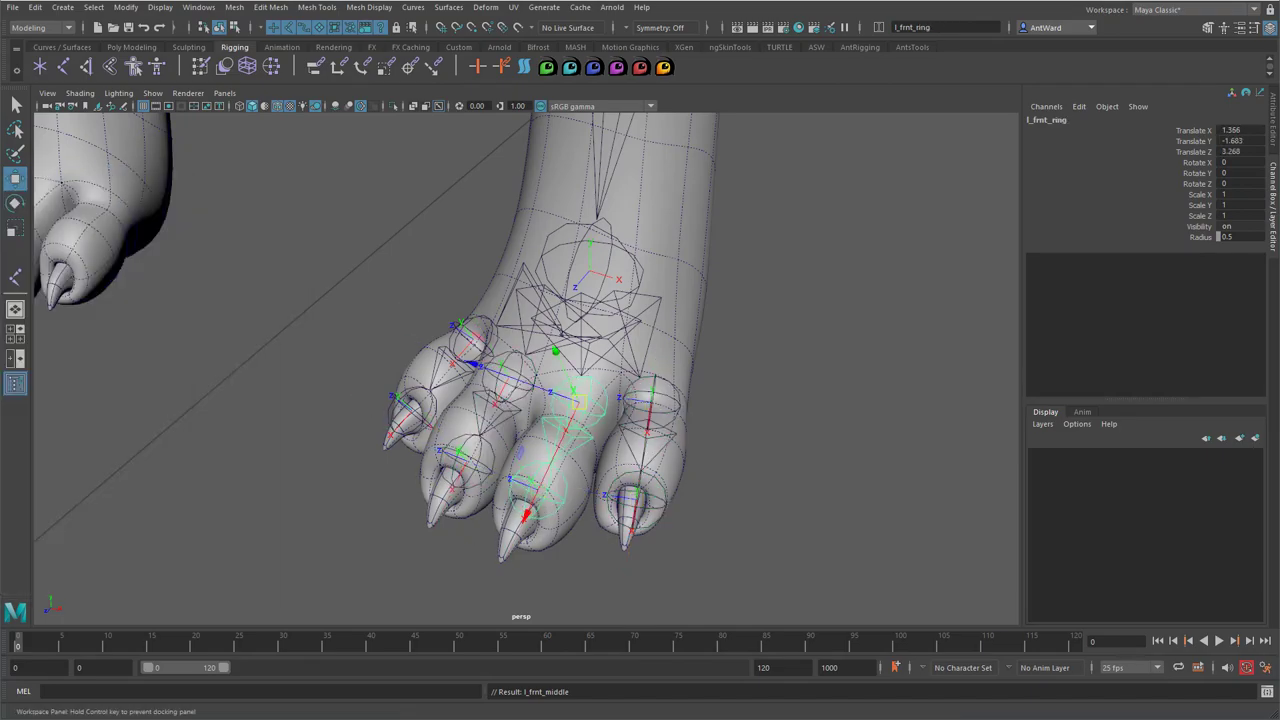
Examine the complete front-leg joint chain on the dog from the scapula down to the toes
left_click(795, 362)
left_click_drag(795, 362, 727, 369, "alt")
right_click_drag(727, 369, 467, 232, "alt")
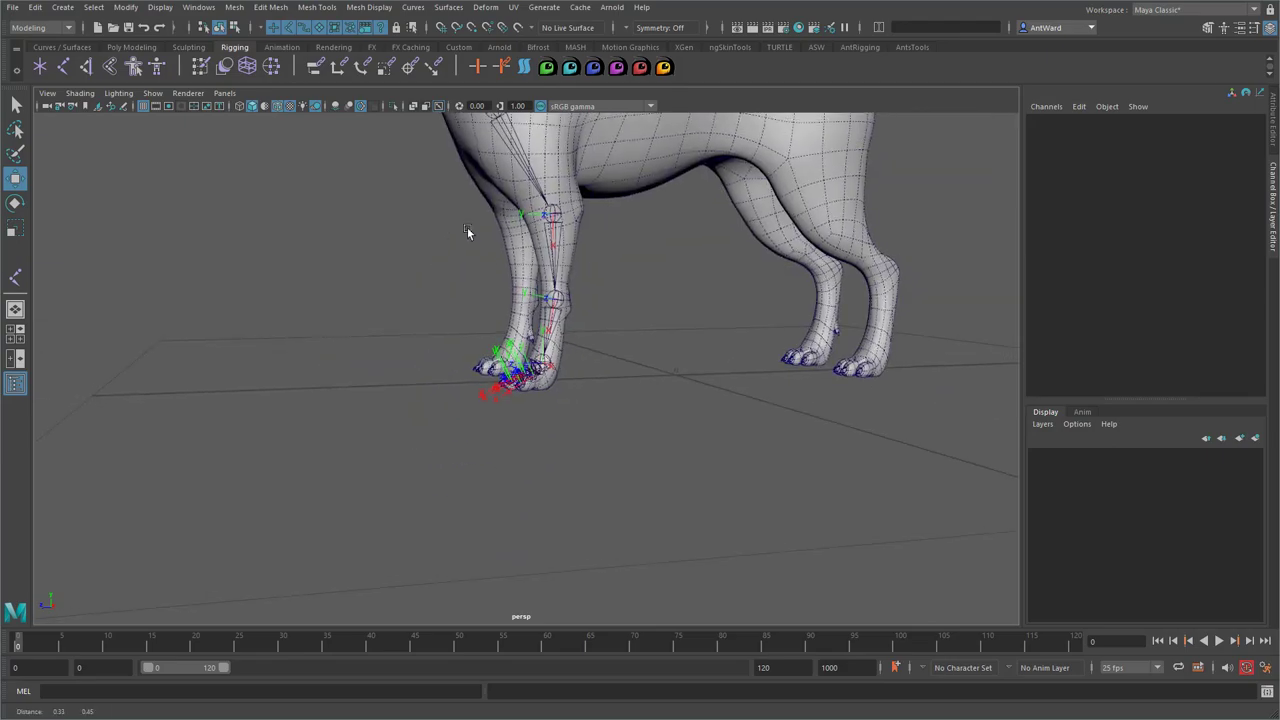
middle_click_drag(467, 232, 466, 388, "alt")
left_click_drag(466, 388, 526, 420, "alt")
left_click(516, 235)
mouse_move(452, 325)
left_mouse_down("alt")
mouse_move(497, 292)
mouse_move(456, 329)
left_mouse_up("alt")
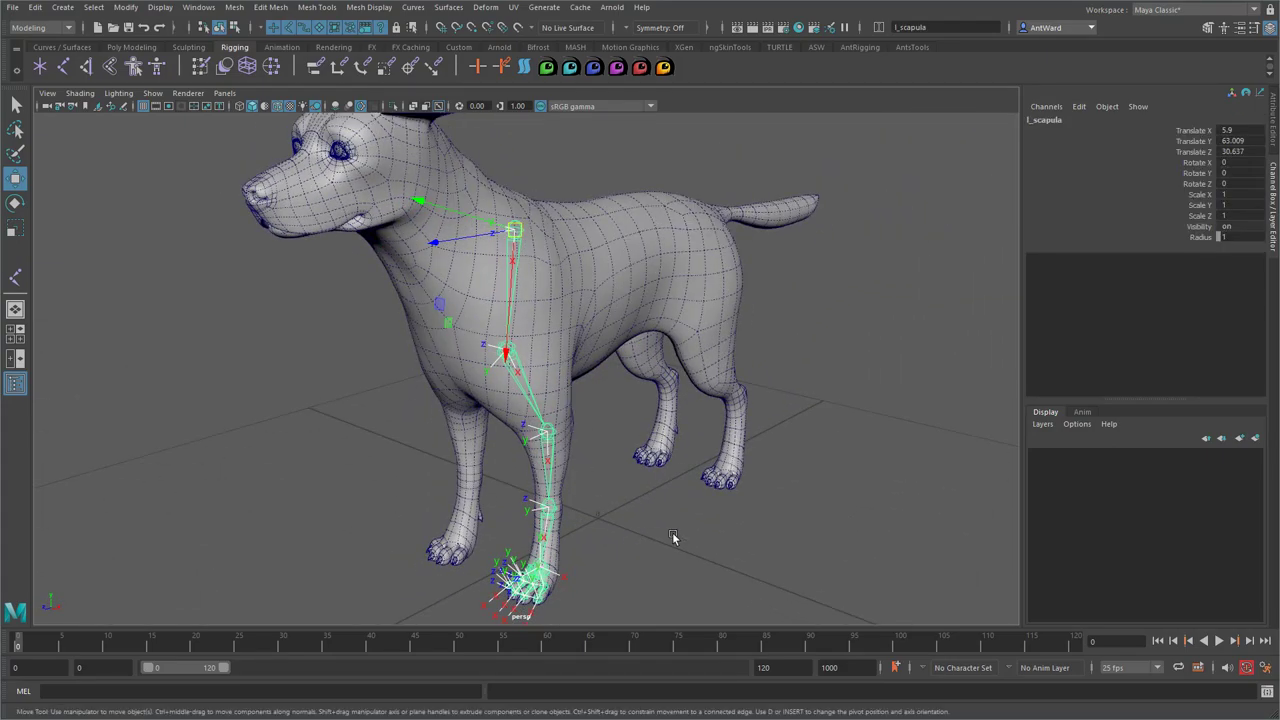
left_click(636, 491)
Create a single joint snapped to the grid origin and set its radius to 1
key("space")
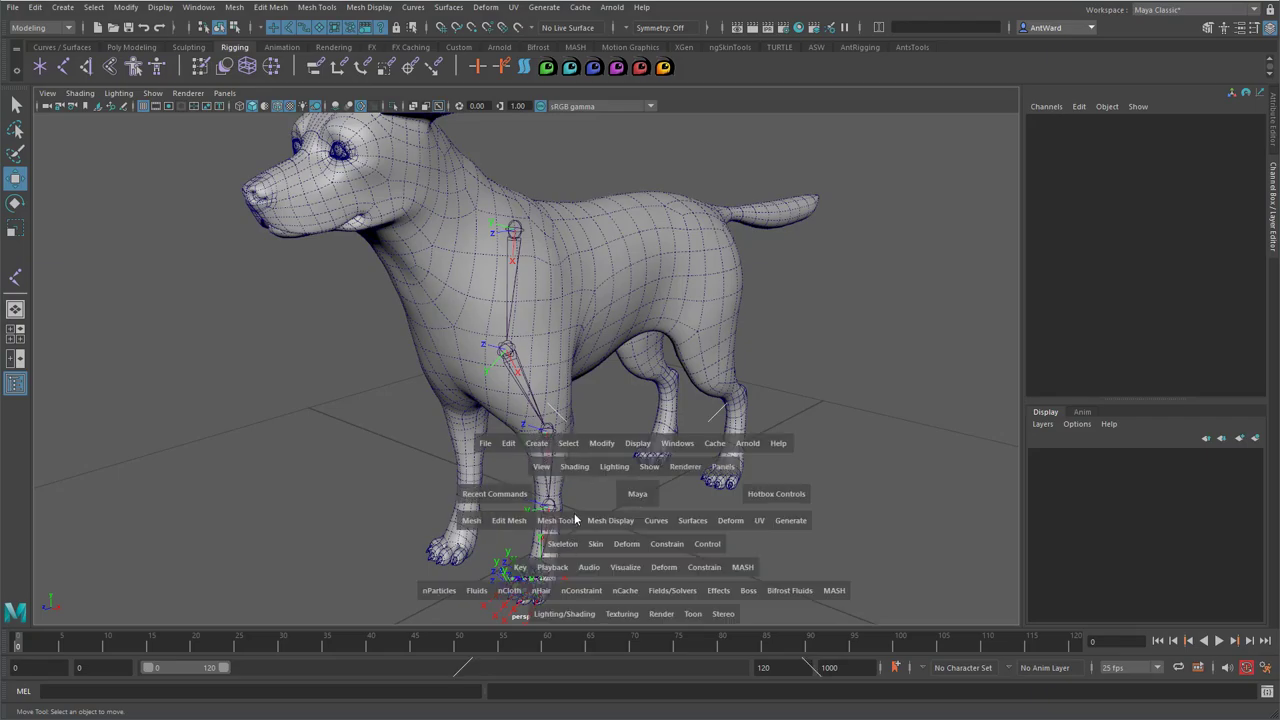
key("space")
left_click(244, 338)
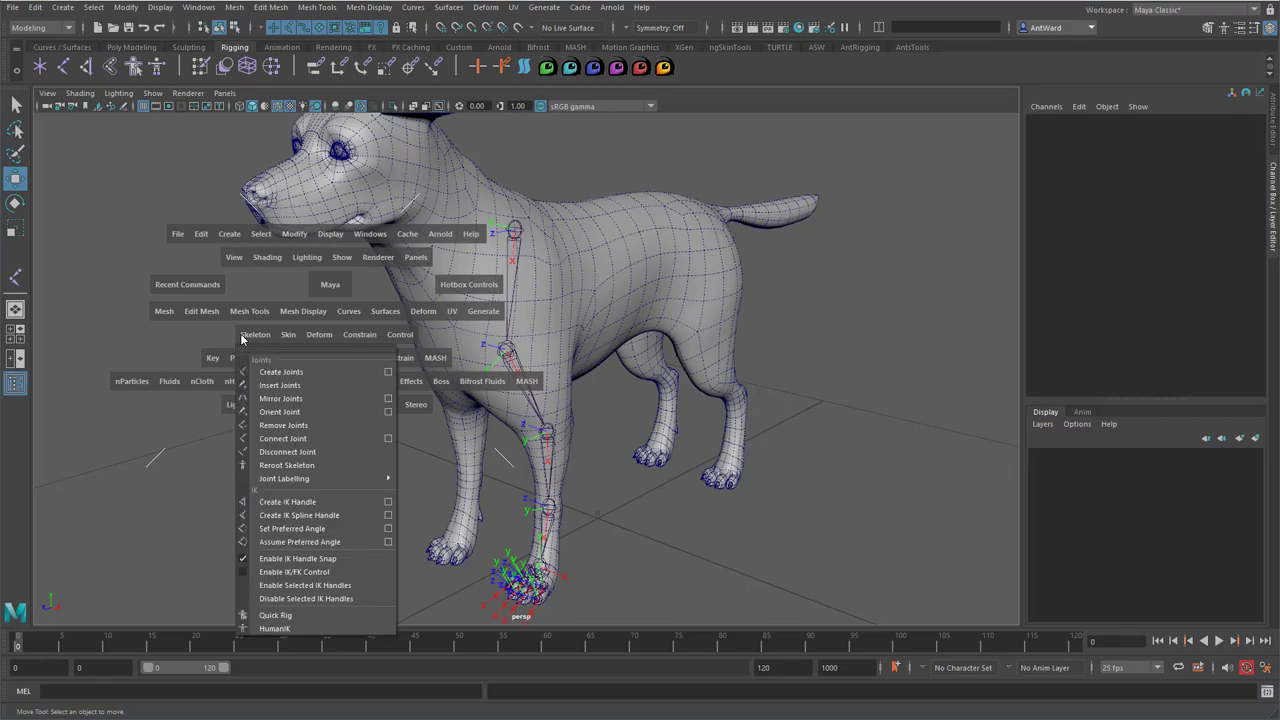
left_click(271, 373)
left_click_drag(742, 549, 714, 554, "alt")
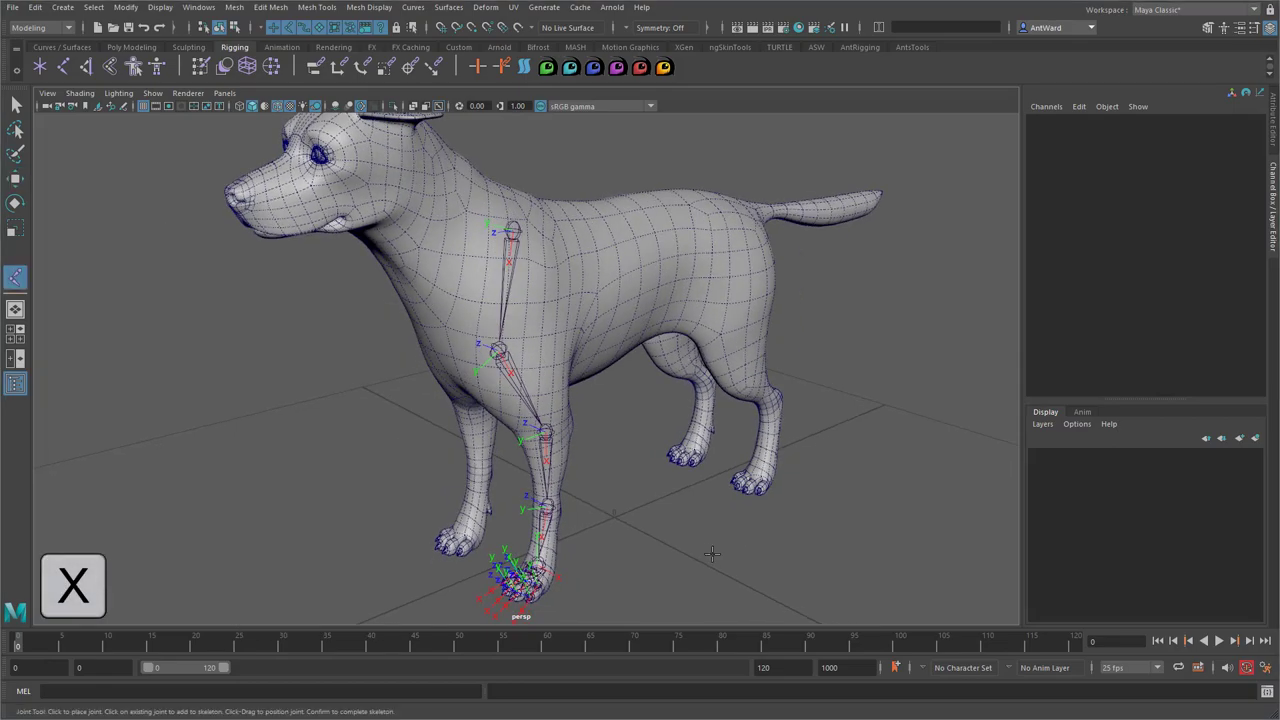
left_click(618, 516)
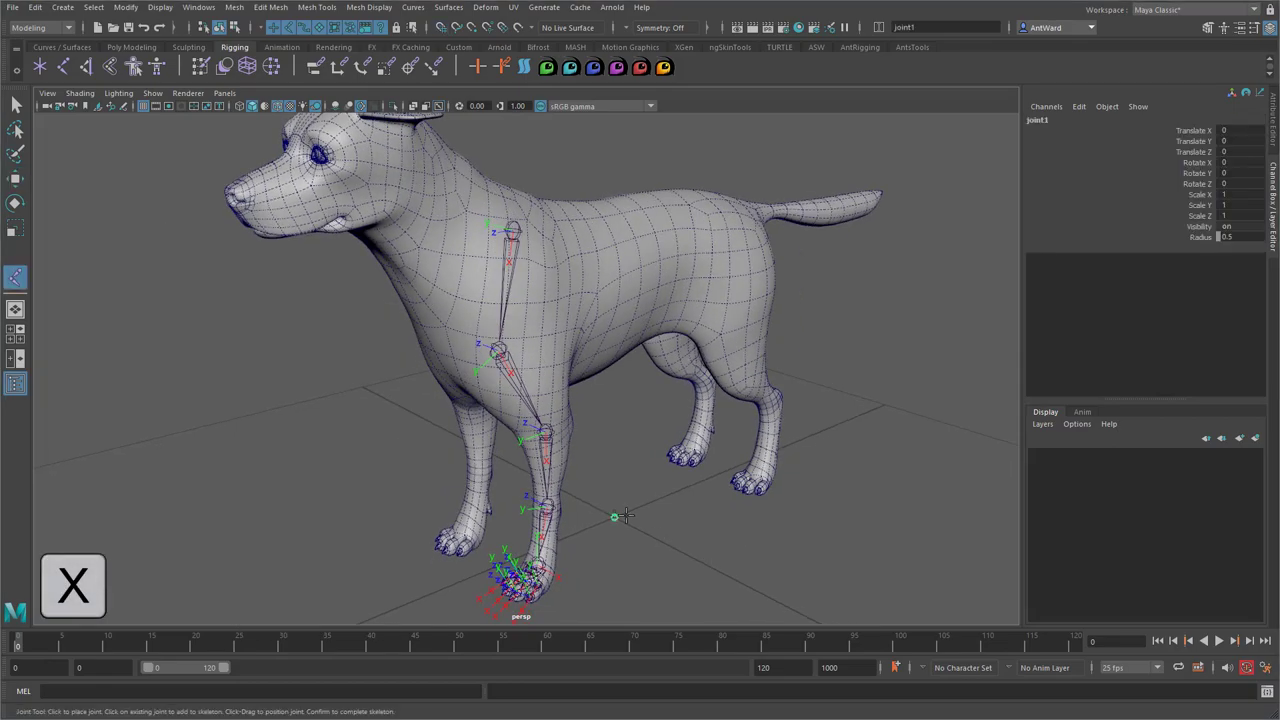
key("w")
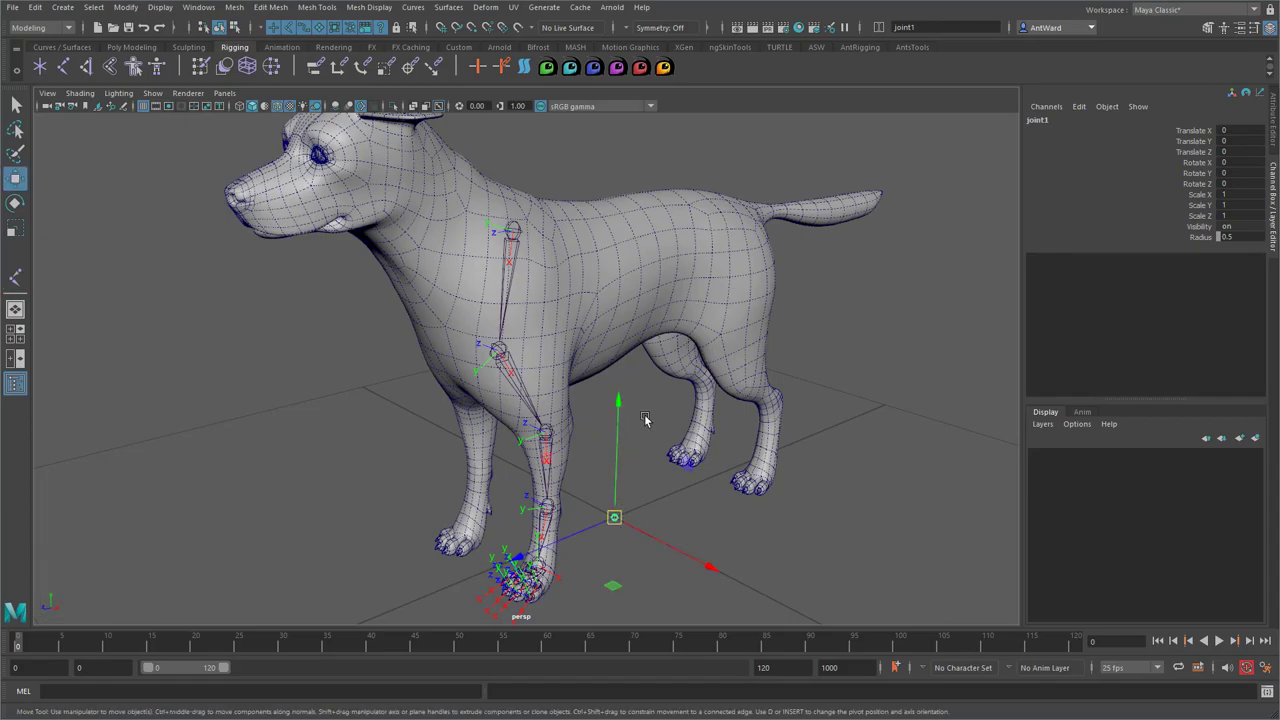
left_click_drag(645, 419, 623, 405, "alt")
left_click(1240, 236)
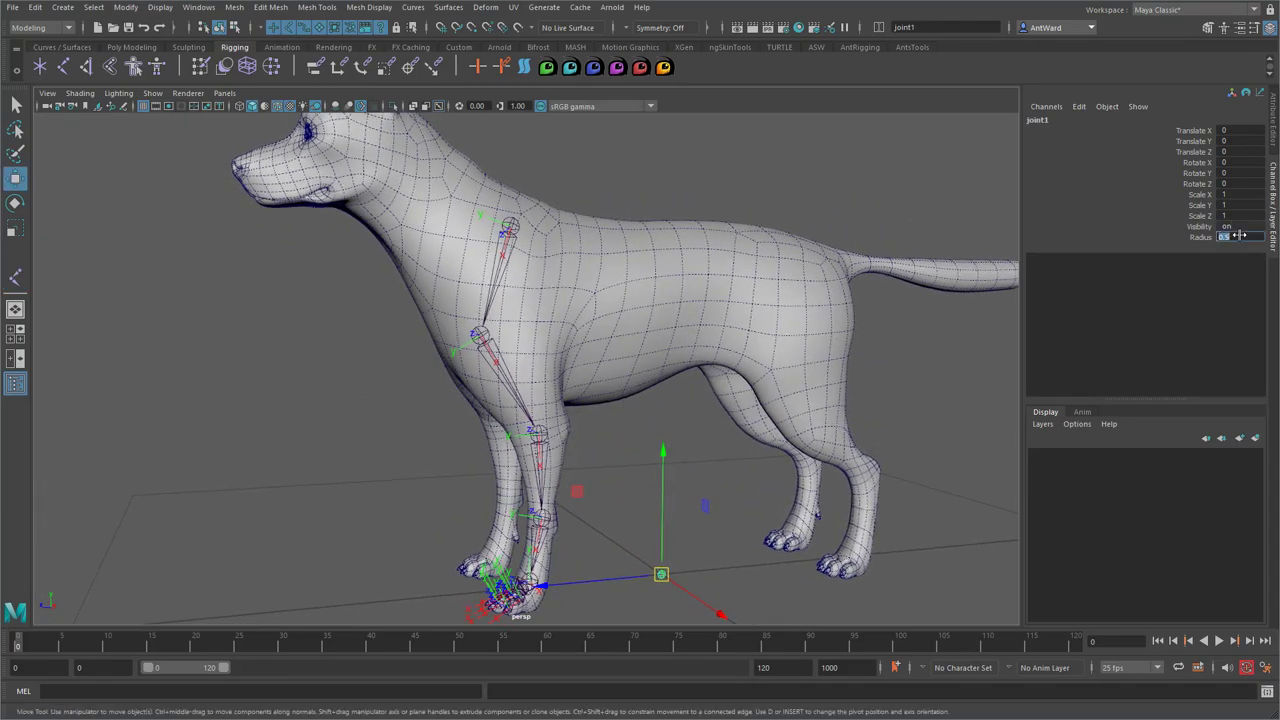
left_click(1240, 236)
Move the new joint in the side view to just behind the scapula joint, about 59.9 in Y and 28.8 in Z
key("space")
key("space")
key("space")
scroll(789, 517, "down", 6)
middle_click_drag(674, 269, 648, 512, "alt")
right_click_drag(792, 565, 716, 561, "alt")
middle_click_drag(716, 561, 715, 524, "alt")
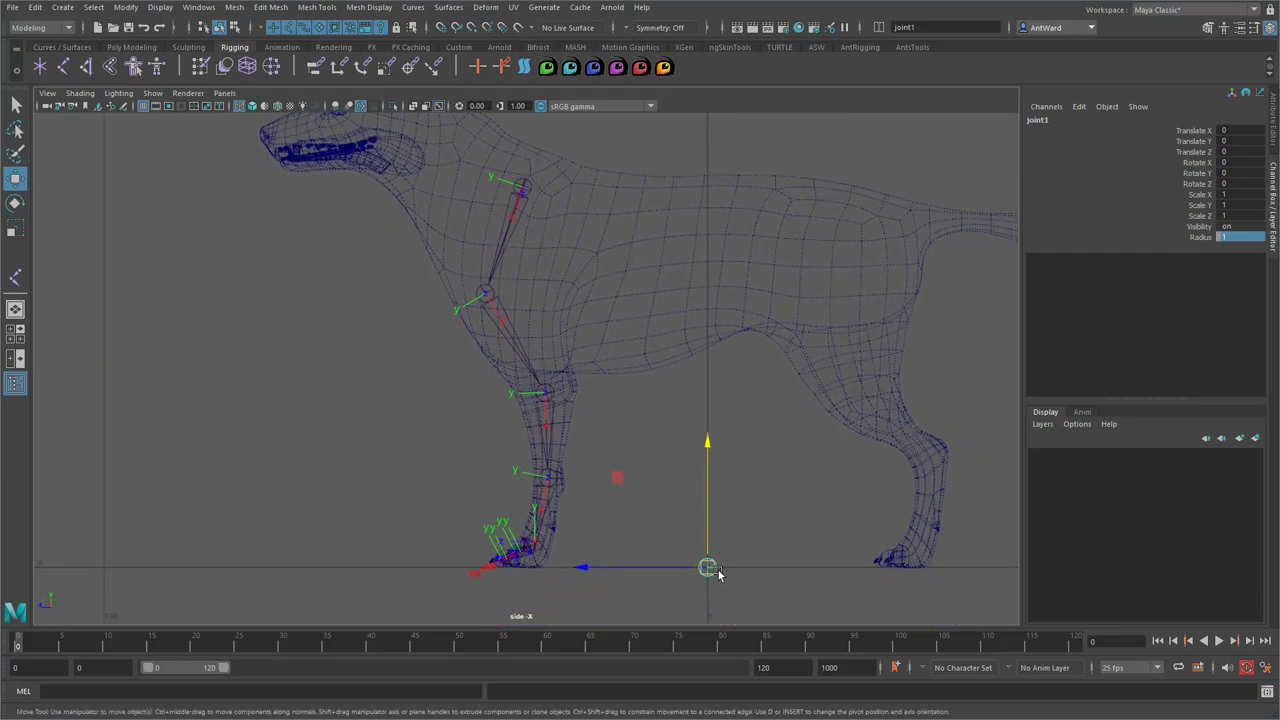
left_click_drag(718, 572, 536, 212)
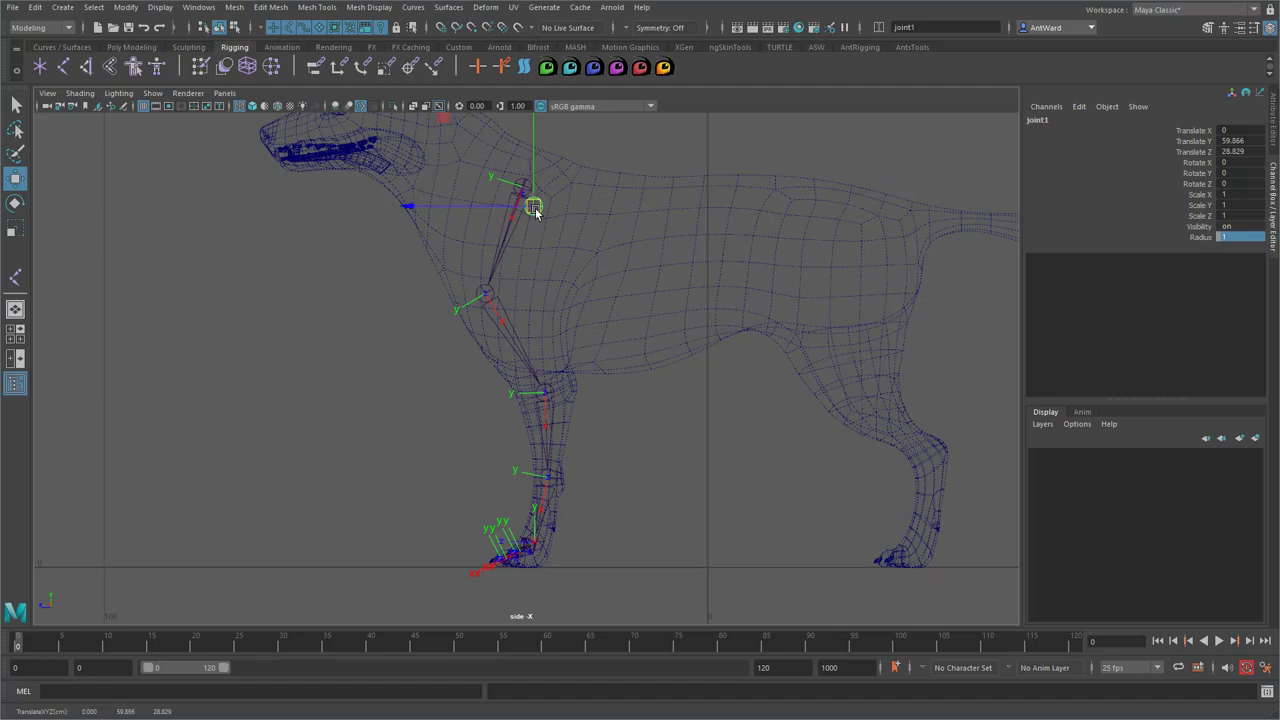
Rename the new central joint shoulders
double_click(1060, 122)
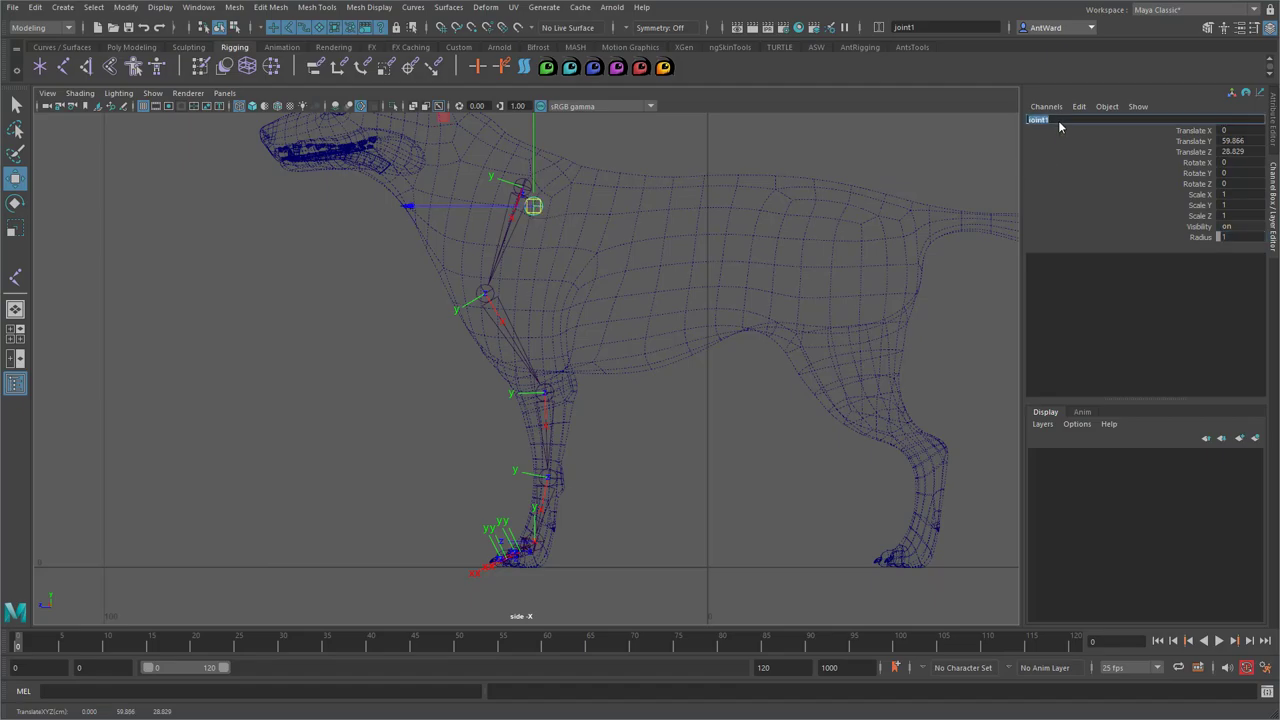
type("shoulders")
key("Return")
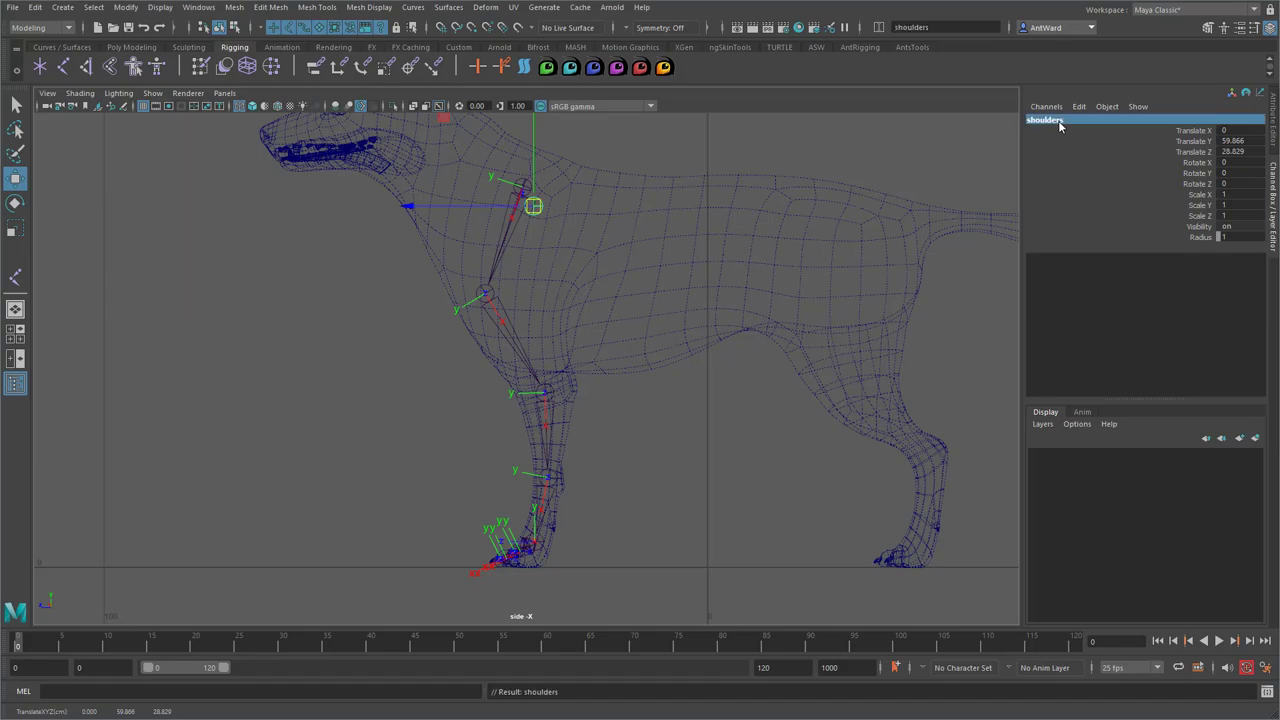
Parent the l_scapula joint to the shoulders joint
key("space")
key("space")
left_click_drag(362, 357, 400, 325, "alt")
right_click_drag(400, 325, 645, 364, "alt")
left_click(568, 243)
left_click(532, 272, "shift")
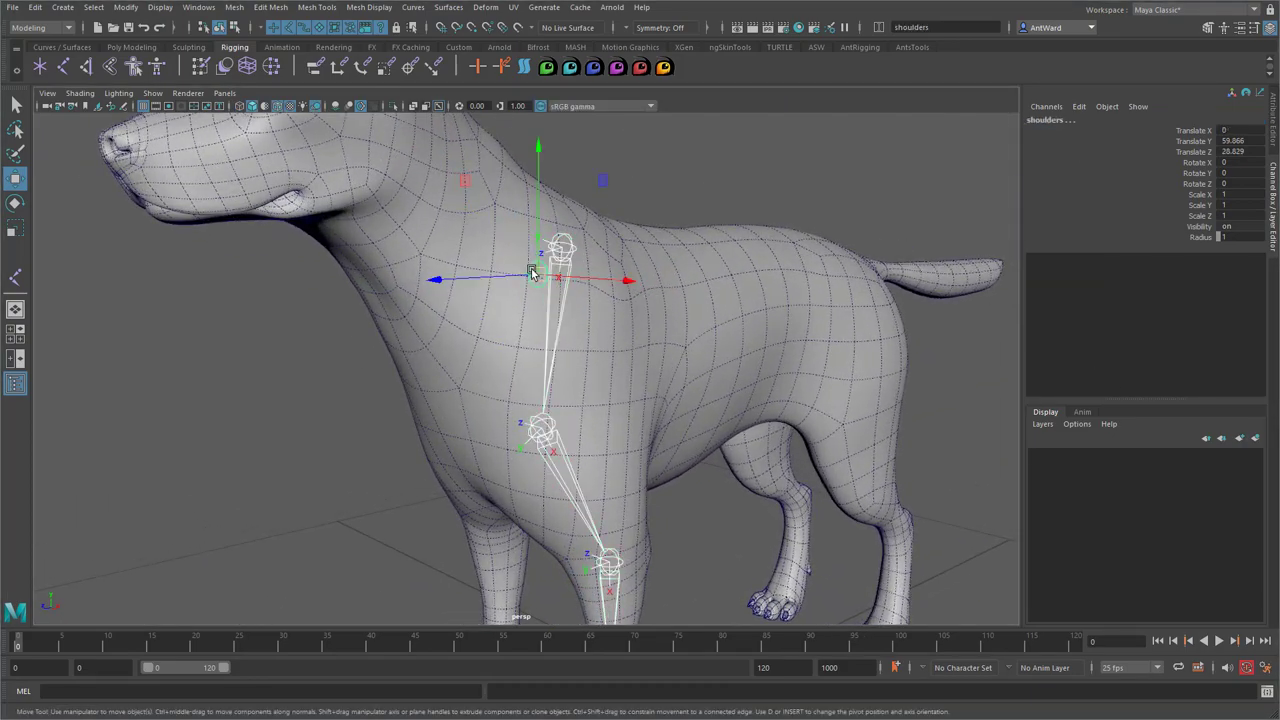
key("Down")
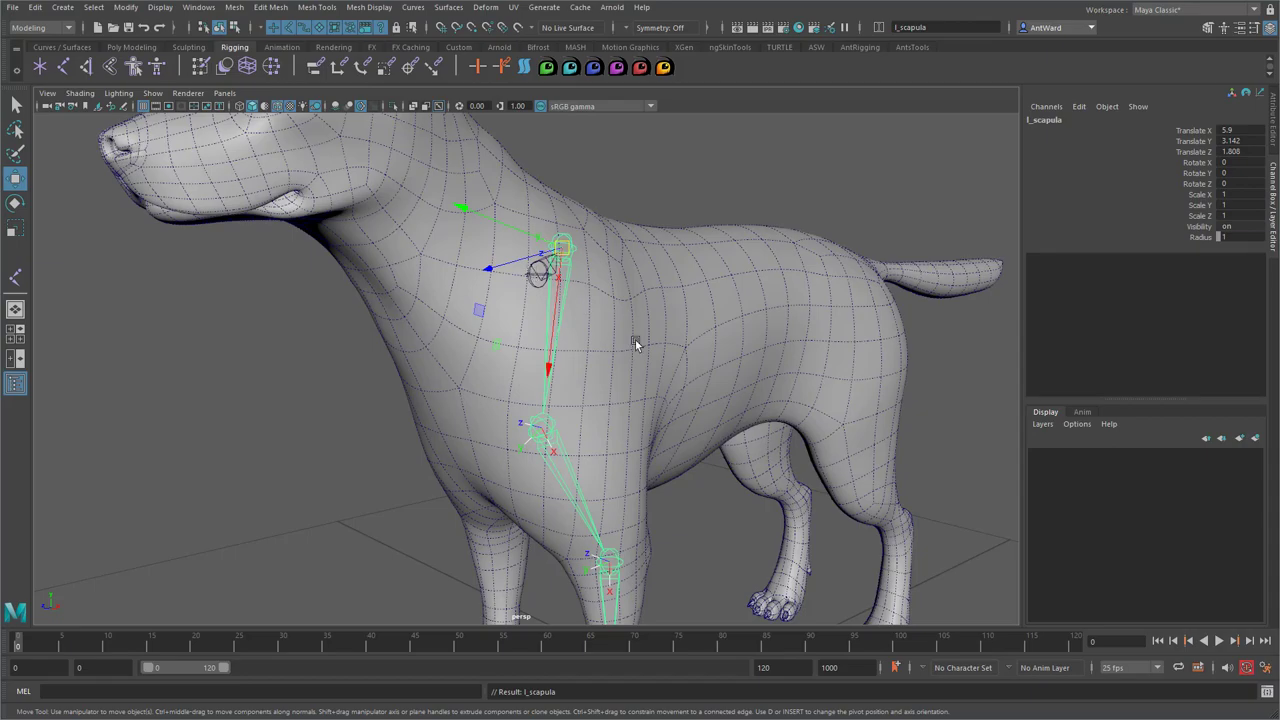
Set up Mirror Joints for l_scapula across YZ with Behavior, replacing l_ with r_ in the duplicated names
left_click_drag(714, 363, 597, 305, "alt")
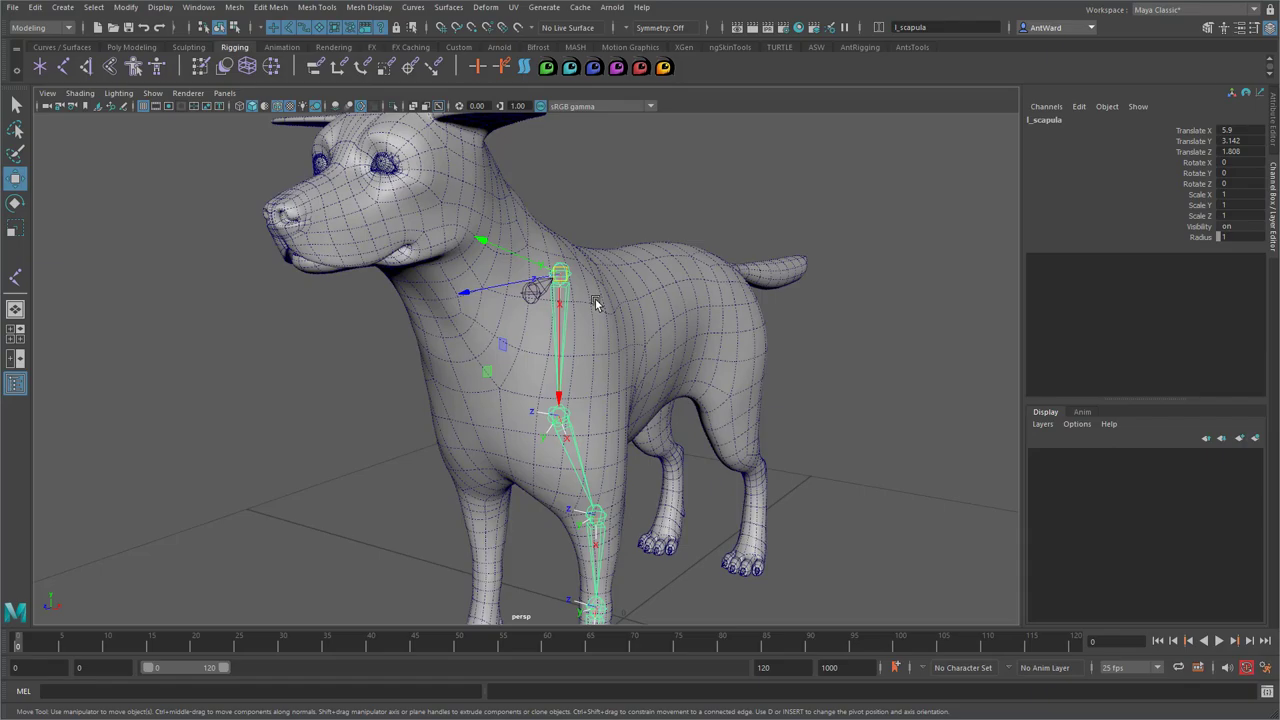
key("space")
left_click_drag(526, 352, 654, 414)
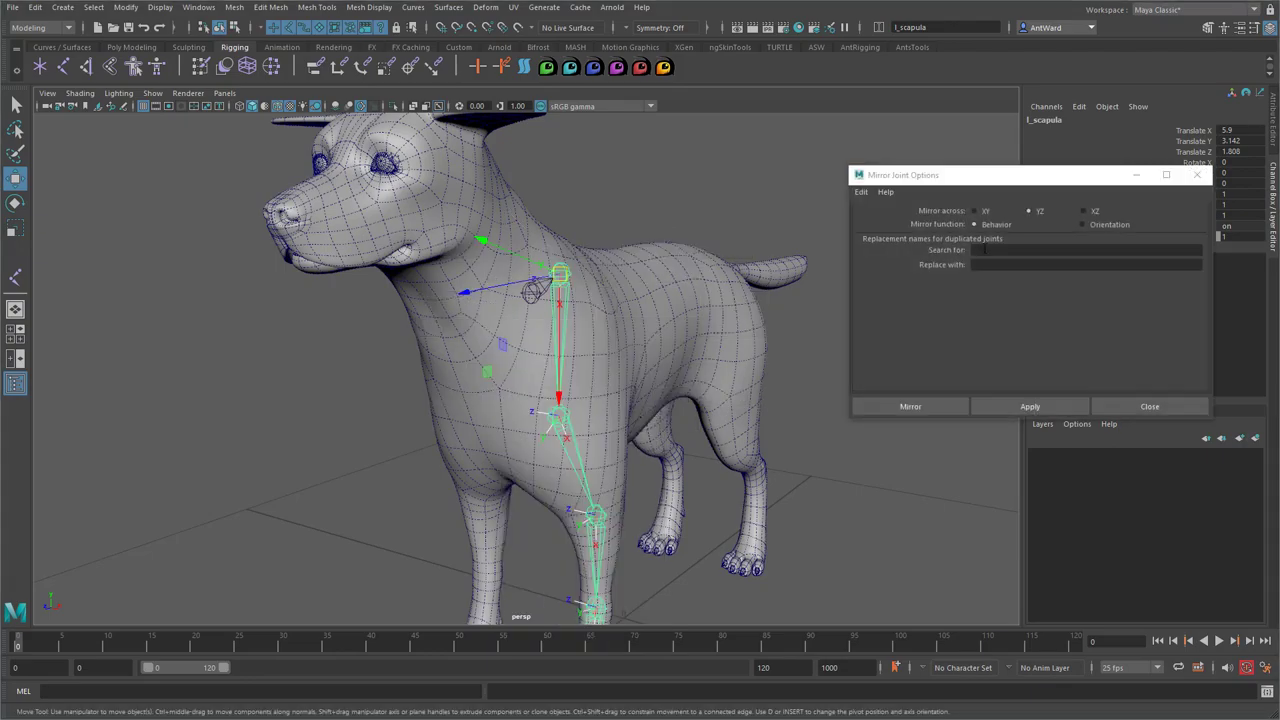
left_click(984, 249)
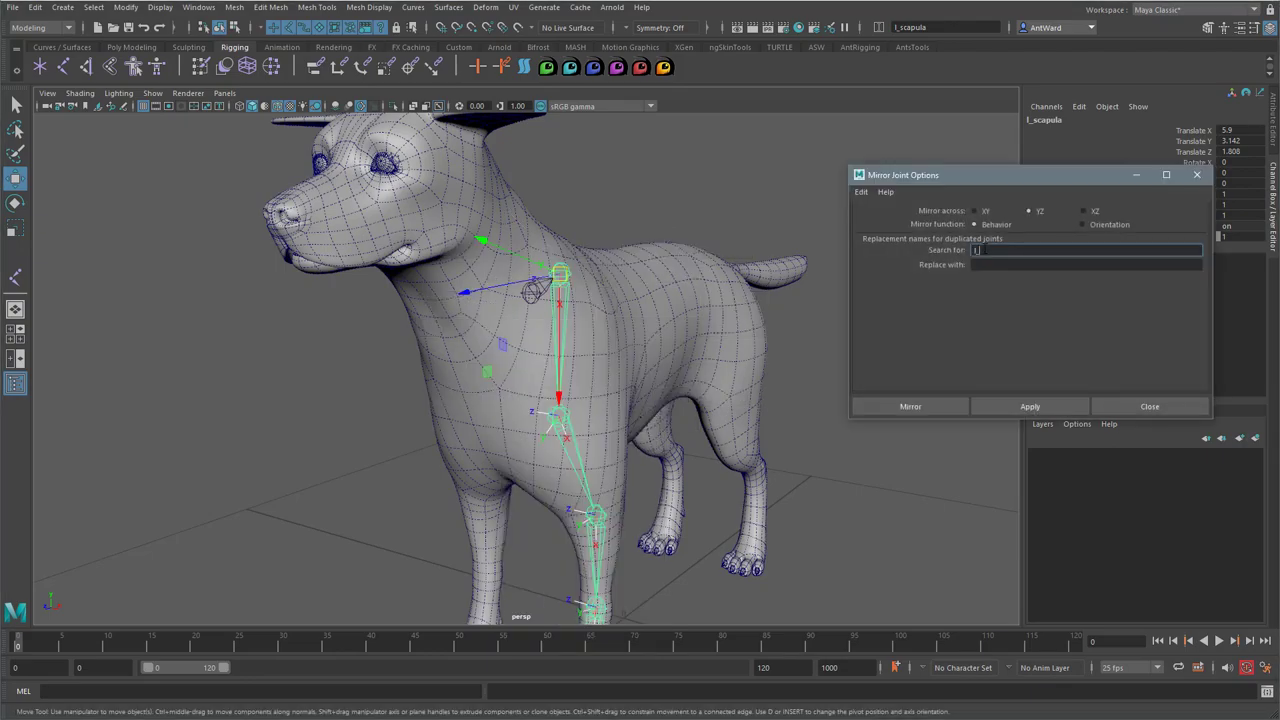
left_click(1003, 263)
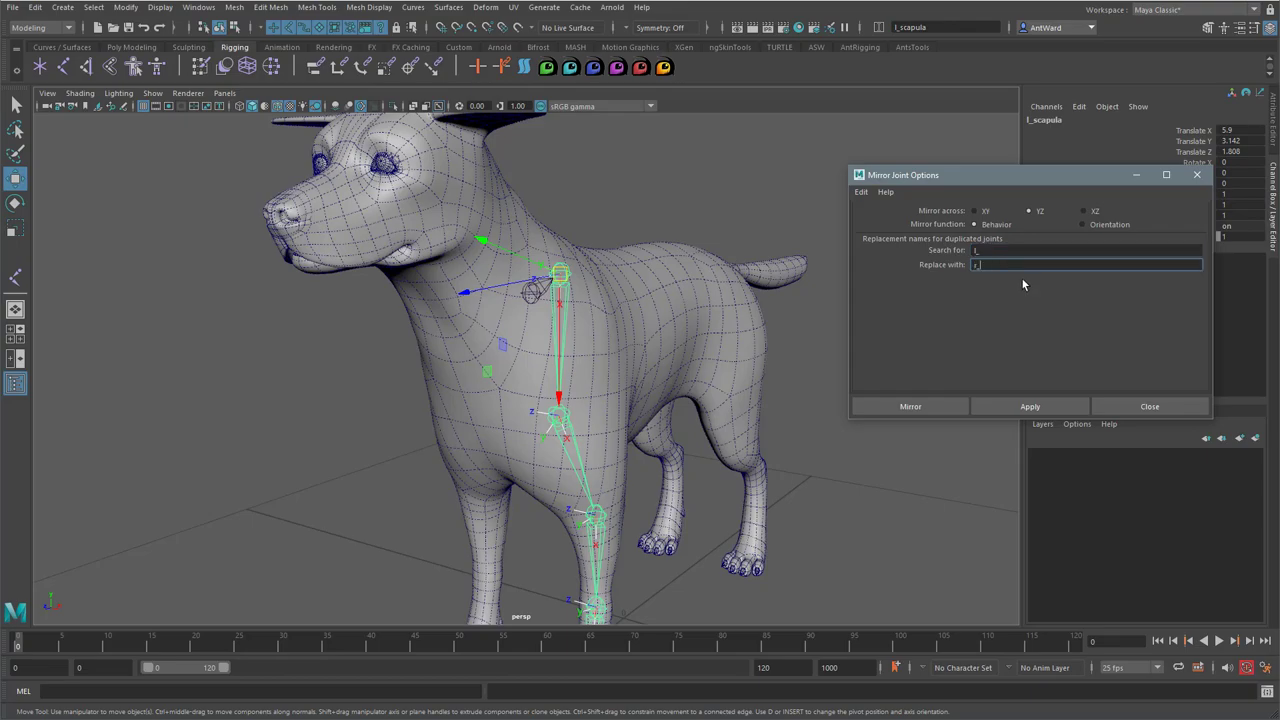
left_click(1020, 252)
left_click_drag(999, 176, 976, 144)
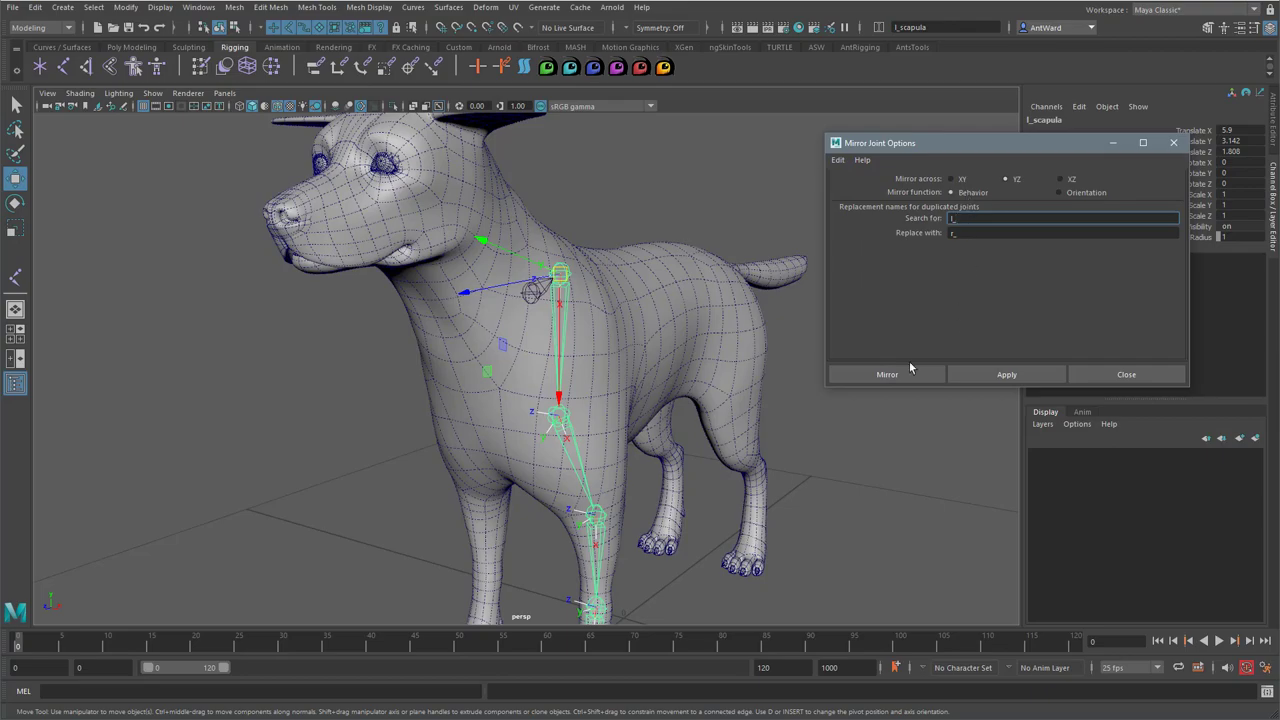
Mirror the l_scapula leg chain to the other side of the dog with the current mirror options
left_click_drag(573, 350, 586, 363, "alt")
scroll(584, 356, "down", 3)
middle_click_drag(583, 349, 568, 286, "alt")
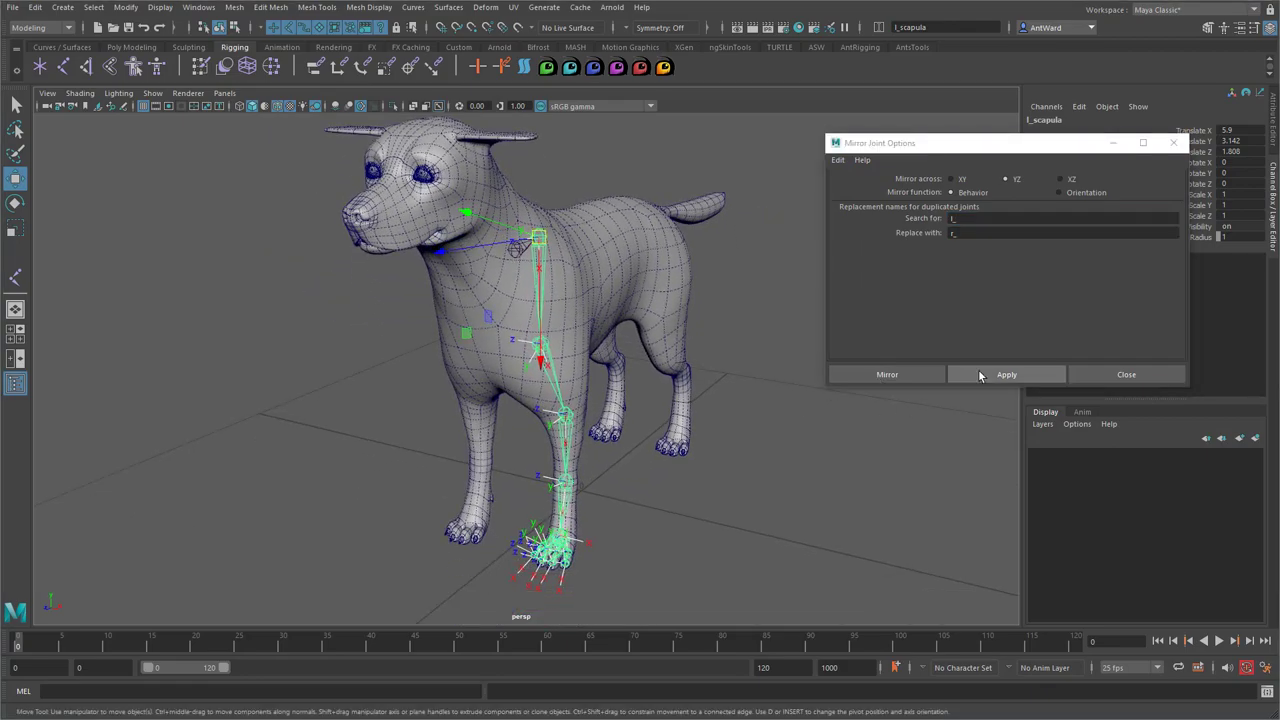
left_click(980, 375)
left_click_drag(499, 328, 528, 300, "alt")
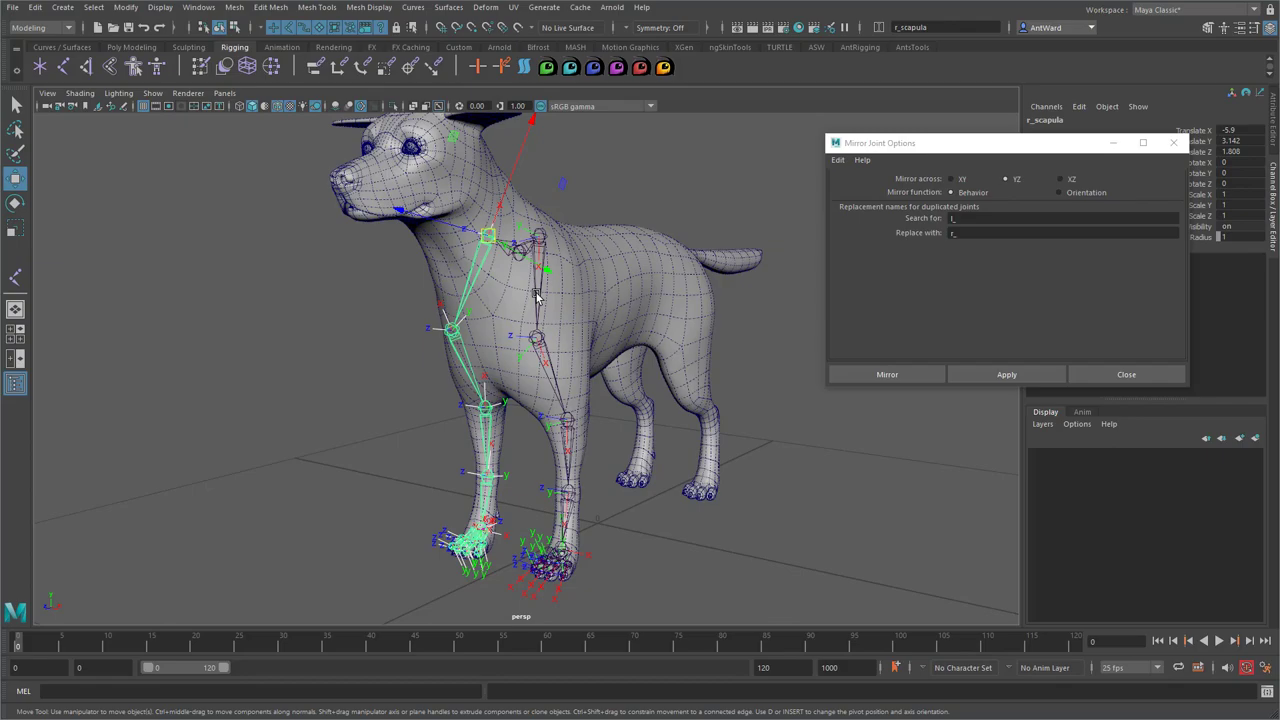
Test-rotate the two scapula joints together to check the mirrored behaviour, and undo the rotations
left_click(537, 297)
key("e")
left_click_drag(503, 295, 467, 278)
key("ctrl+z")
key("ctrl+z")
key("ctrl+z")
key("ctrl+z")
key("ctrl+z")
key("ctrl+z")
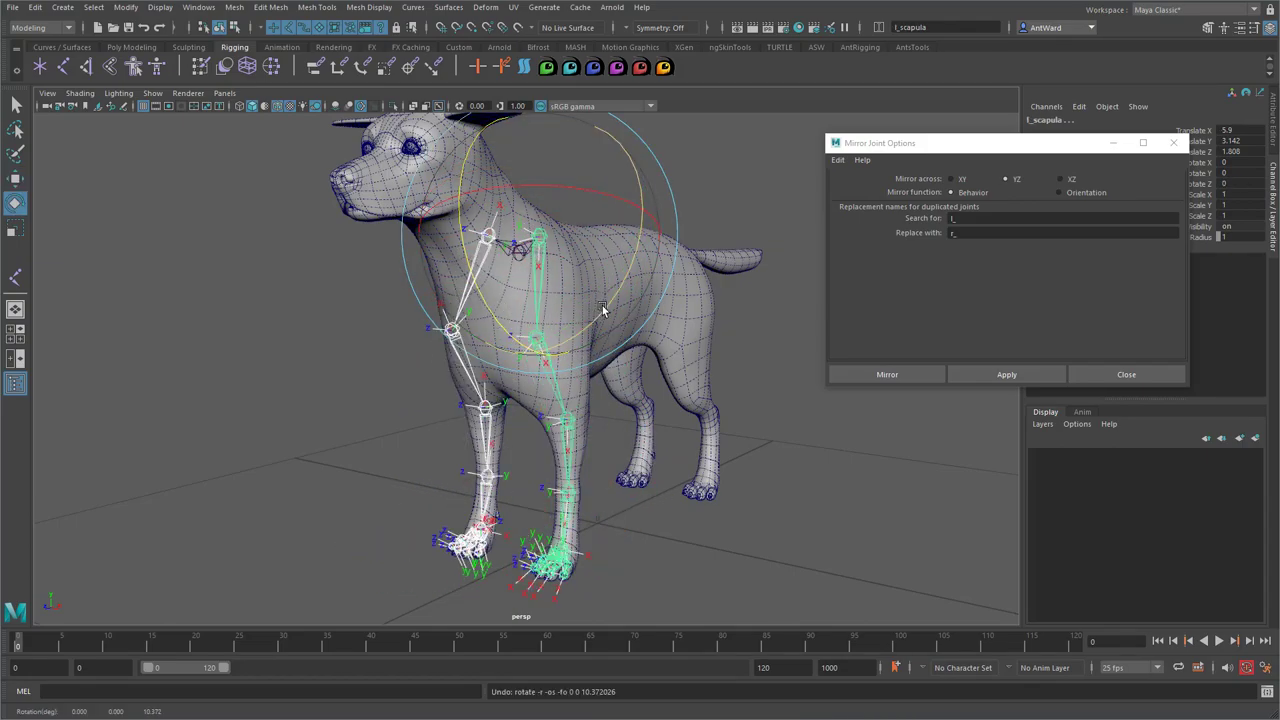
left_click_drag(604, 310, 522, 185)
key("ctrl+z")
left_click_drag(757, 450, 661, 490, "alt")
left_click(389, 339)
left_click_drag(305, 268, 374, 250, "alt")
right_click_drag(400, 250, 608, 248, "alt")
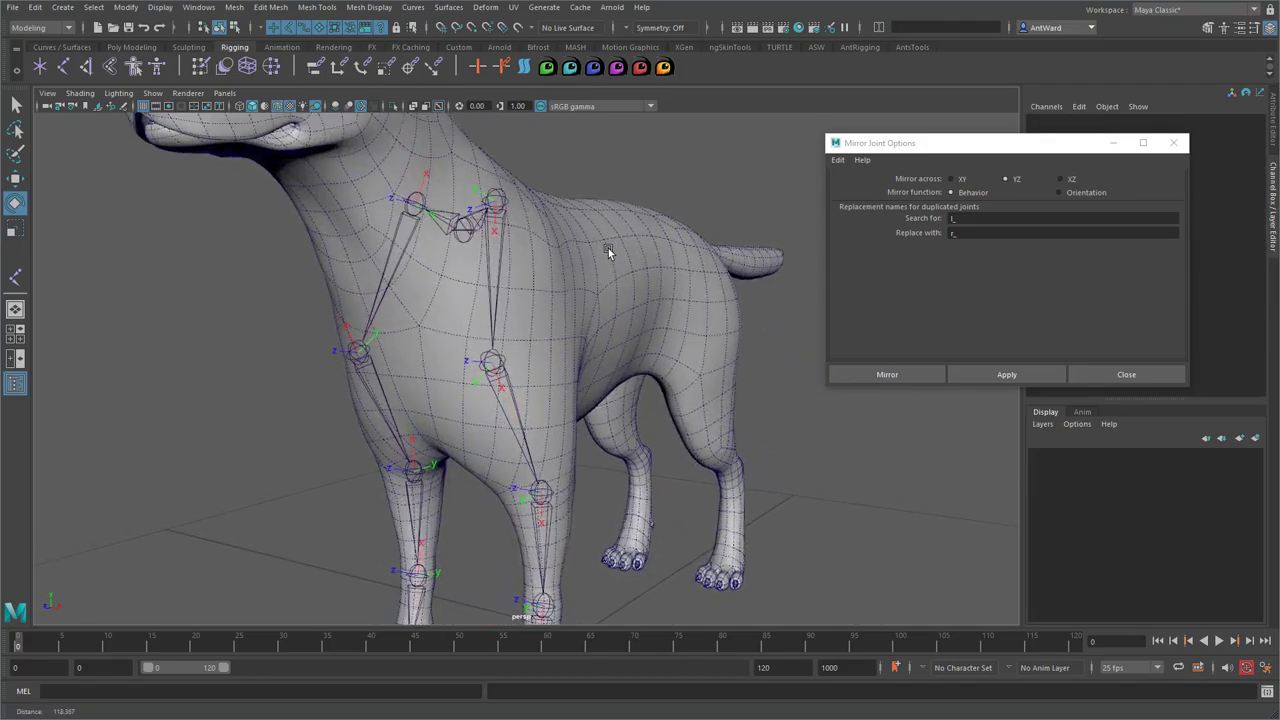
Unparent both the l_scapula and r_scapula leg chains from the shoulders joint
left_click(491, 196)
left_click_drag(374, 258, 408, 257, "alt")
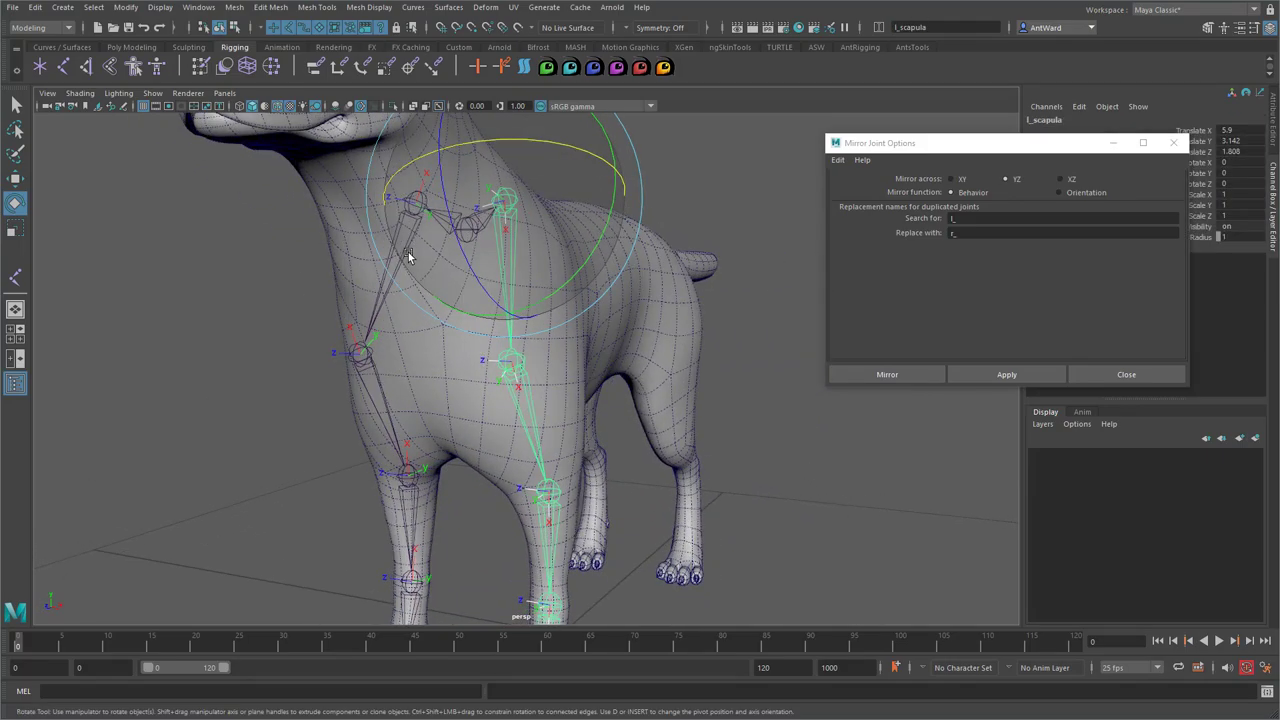
key("w")
key("g")
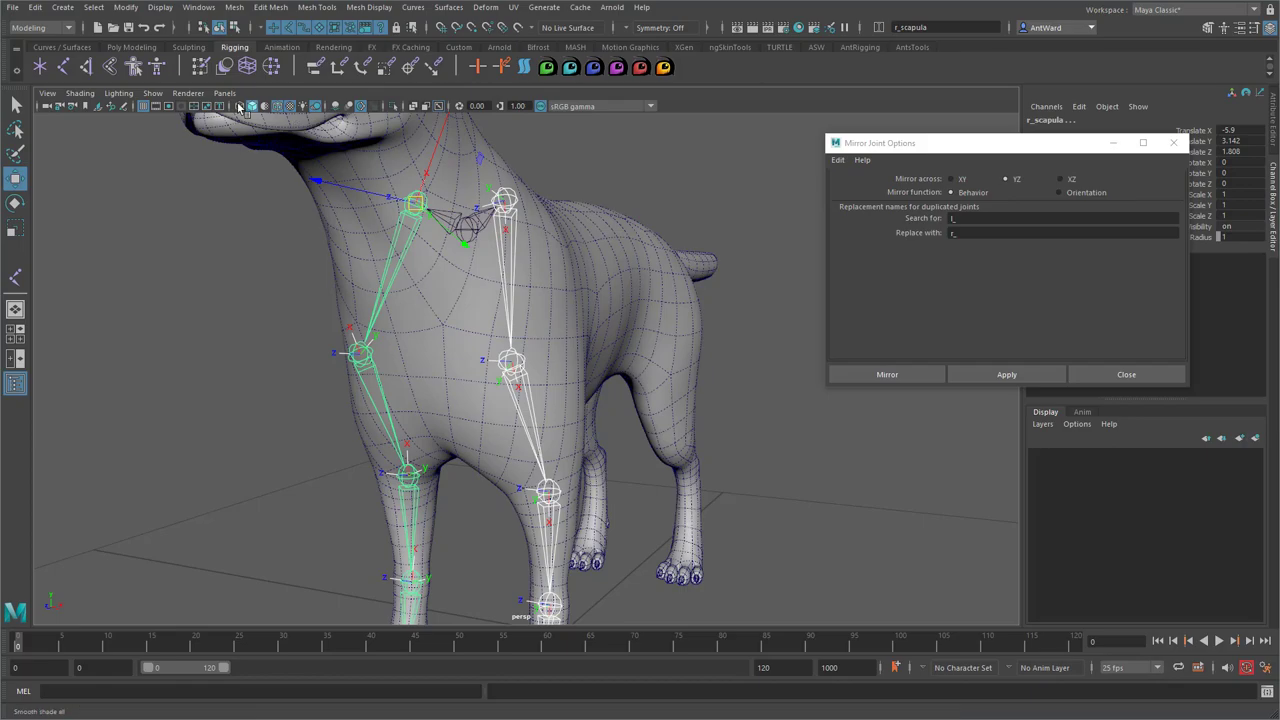
left_click(35, 7)
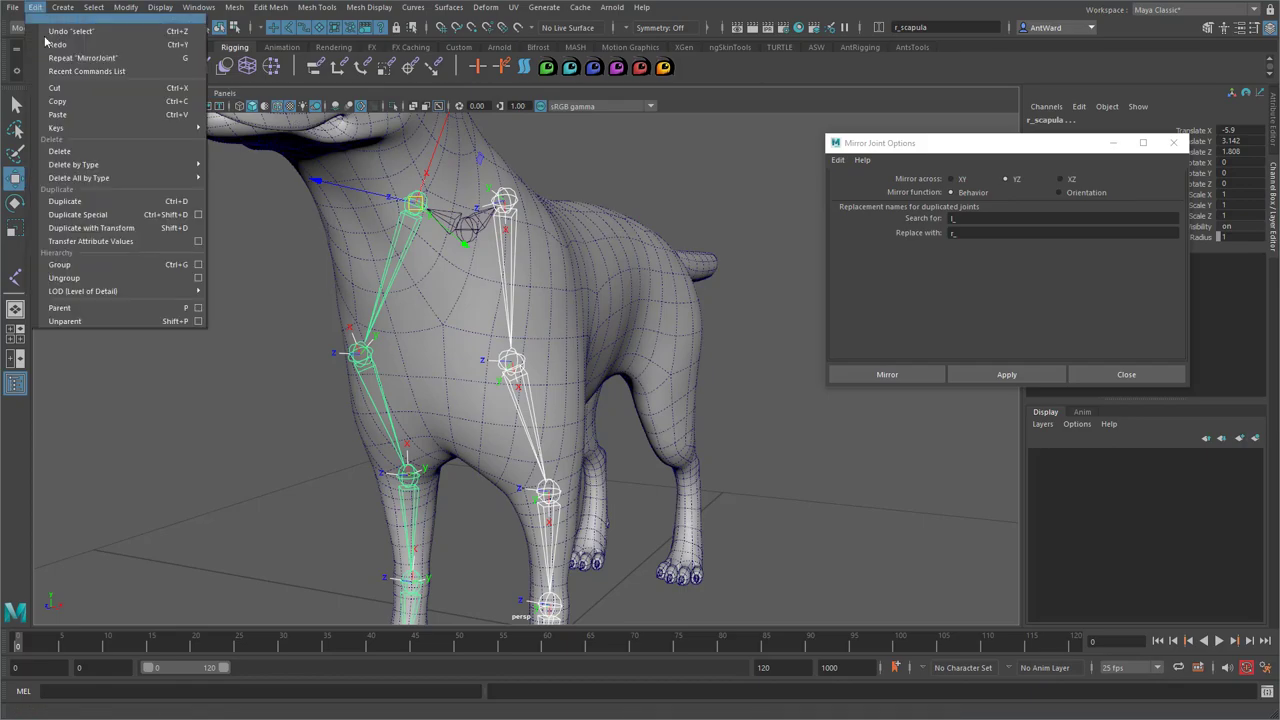
left_click(86, 320)
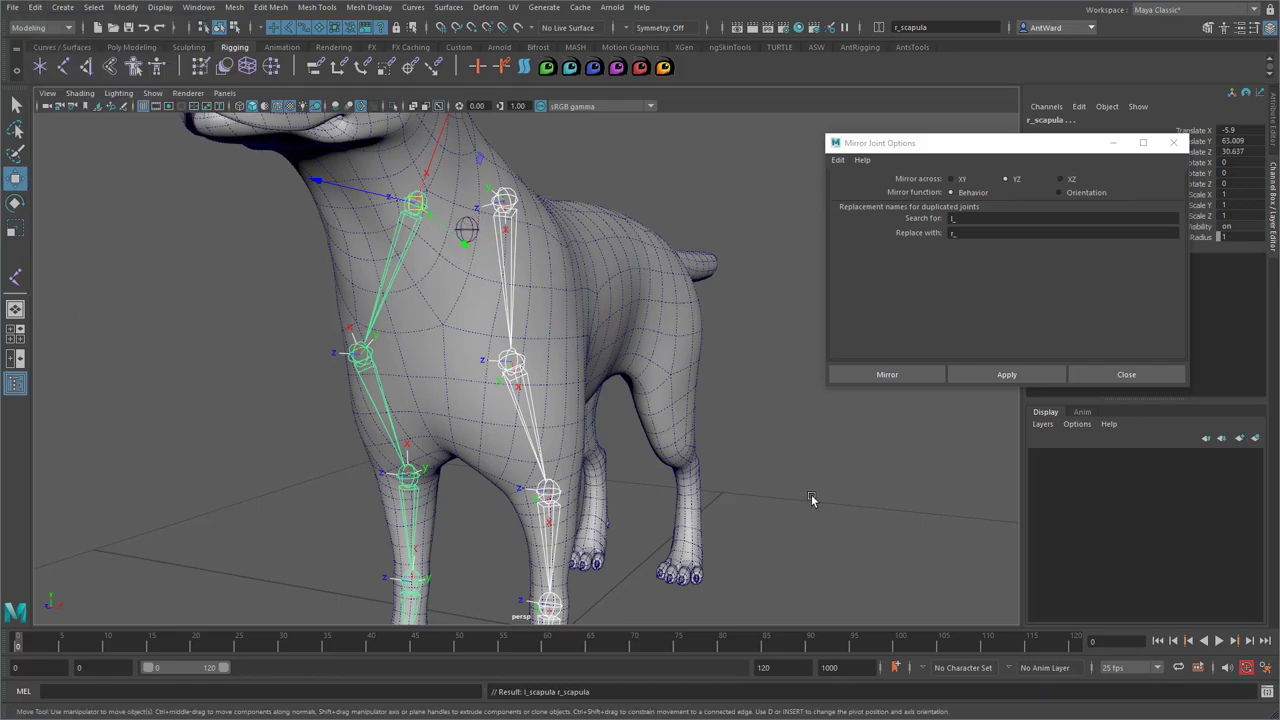
left_click_drag(805, 488, 783, 496, "alt")
left_click(862, 504)
Close the Mirror Joint options and duplicate the l_scapula leg chain
right_click_drag(862, 504, 588, 457, "alt")
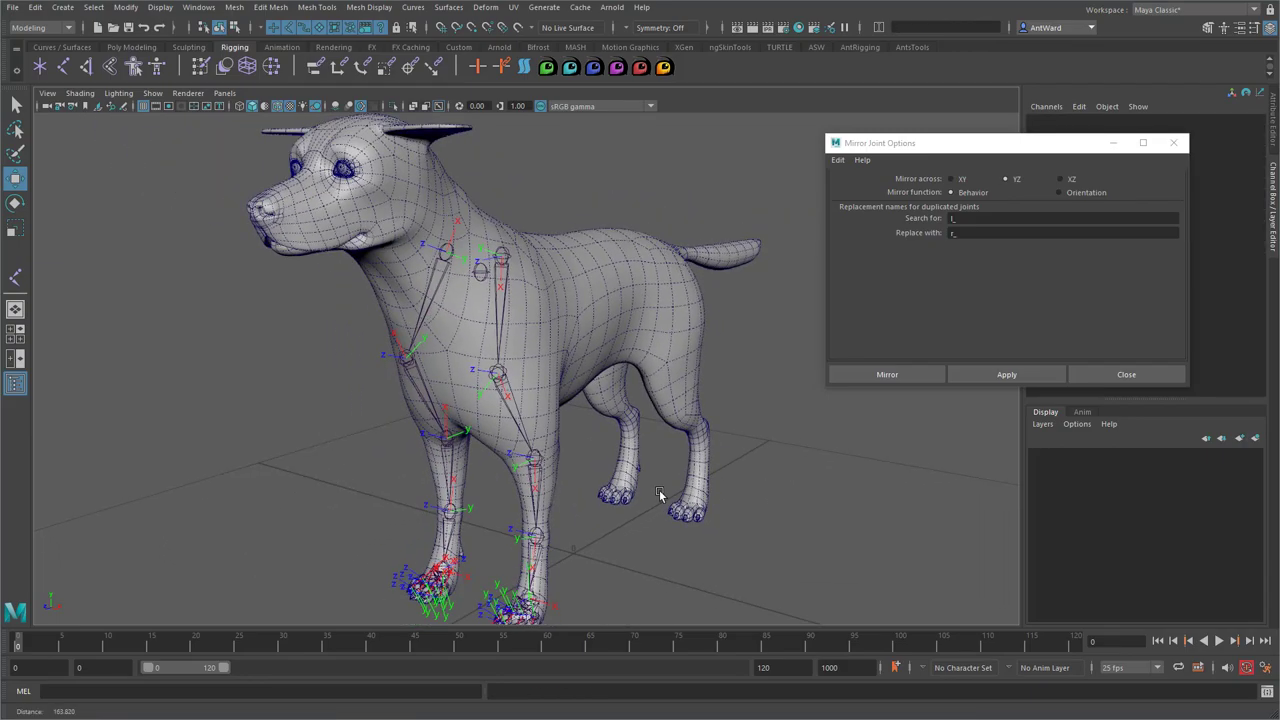
left_click(438, 277)
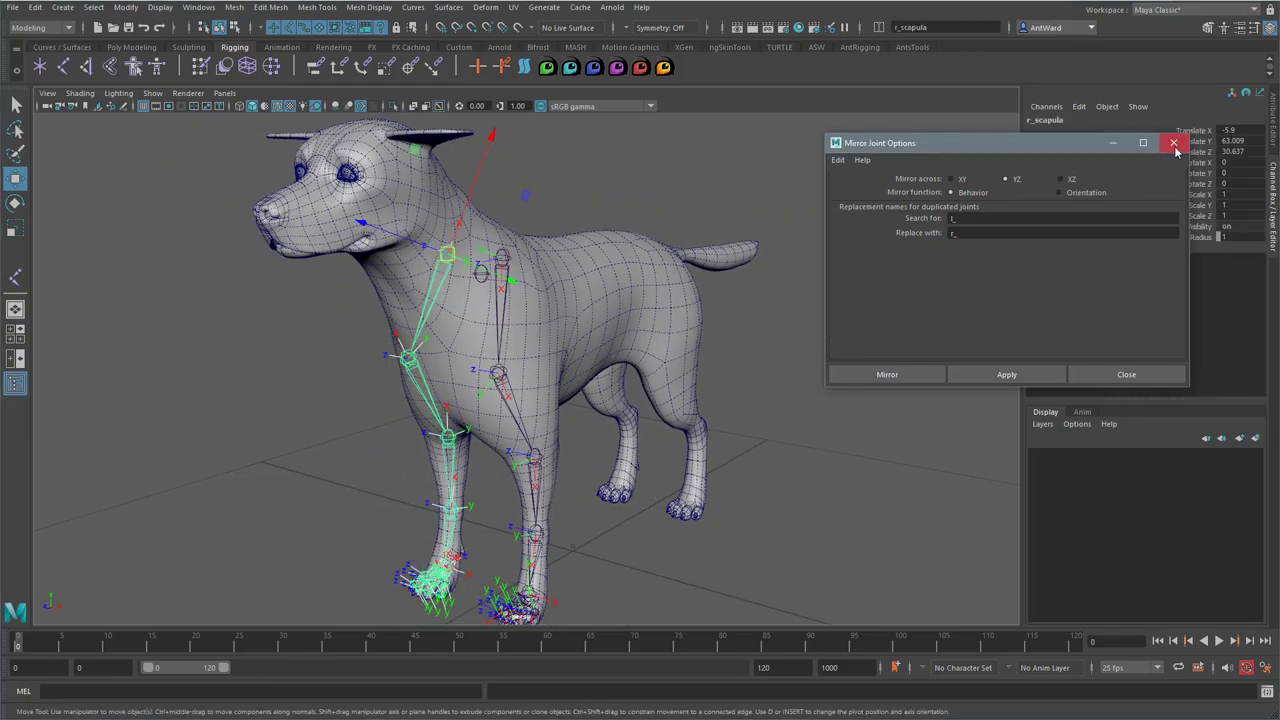
left_click(1169, 146)
left_click_drag(817, 420, 588, 445, "alt")
left_click(621, 432)
mouse_move(448, 302)
left_mouse_down("alt")
mouse_move(470, 302)
mouse_move(451, 284)
left_mouse_up("alt")
left_click(448, 283)
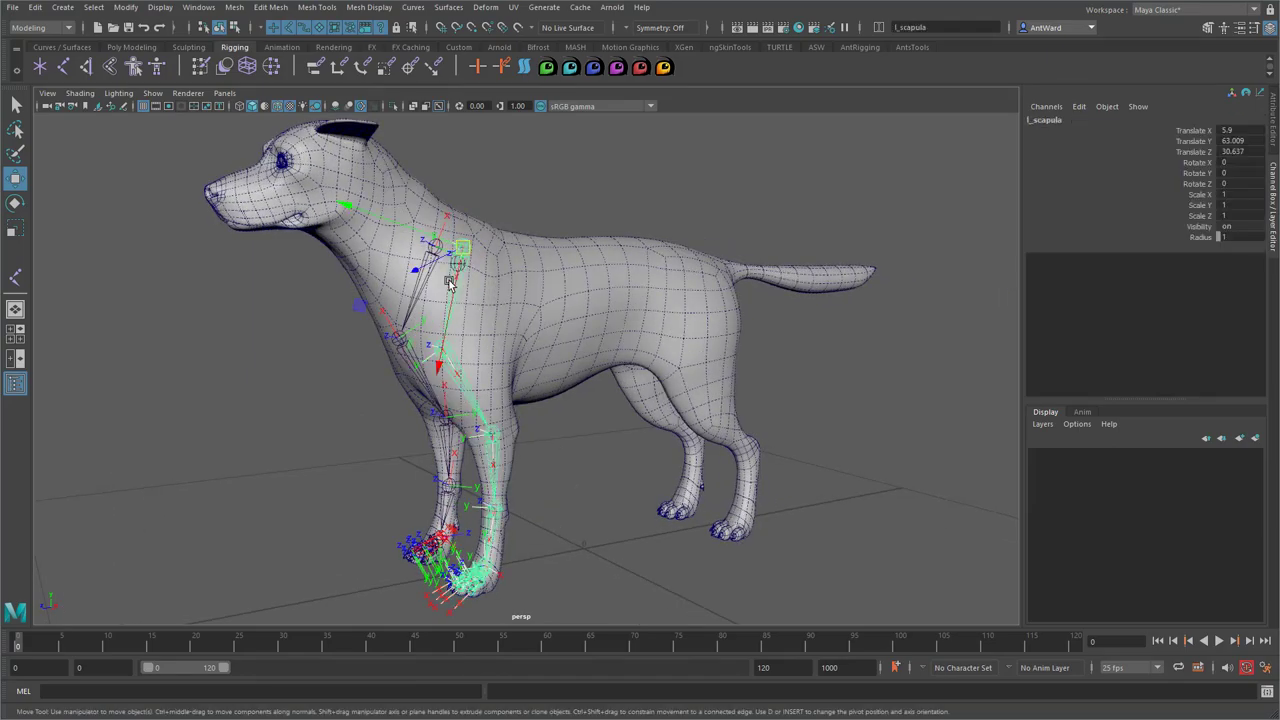
left_click_drag(695, 421, 658, 428, "alt")
key("ctrl+d")
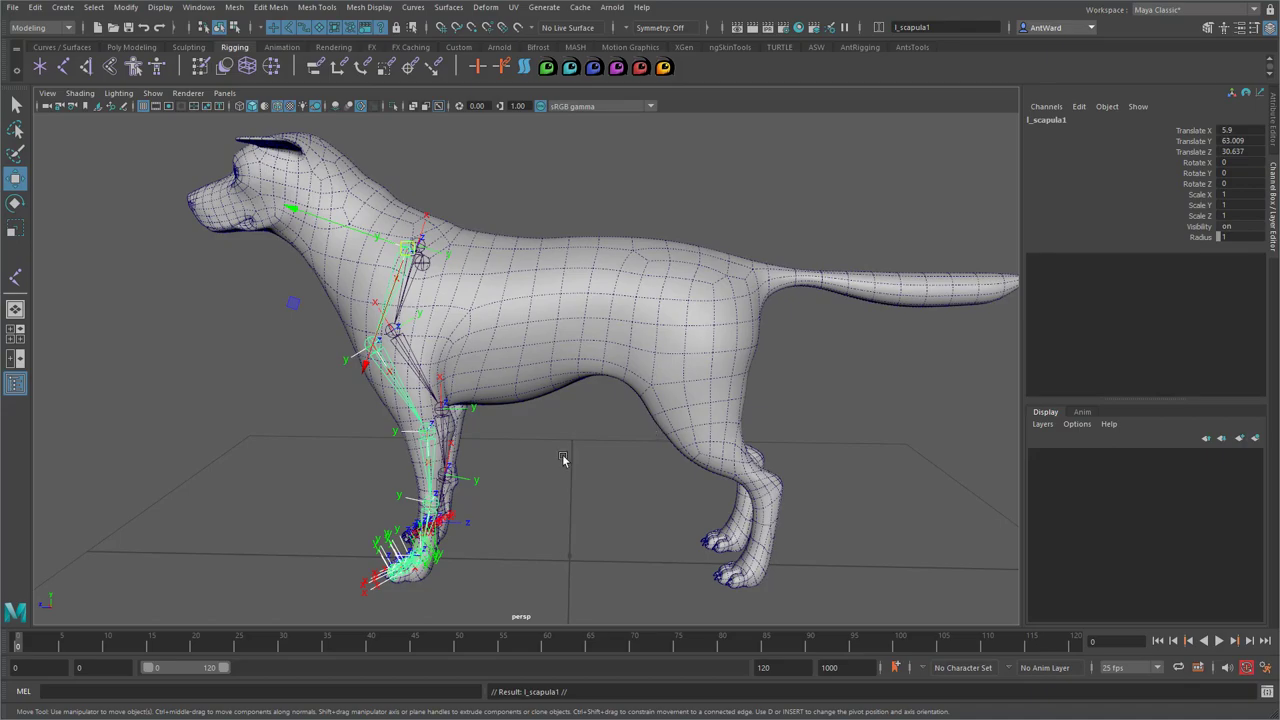
Set the Move tool to world axes and move the duplicated chain back to the left hind leg, Translate Z about -33.3
right_click_drag(563, 457, 503, 459, "ctrl+shift")
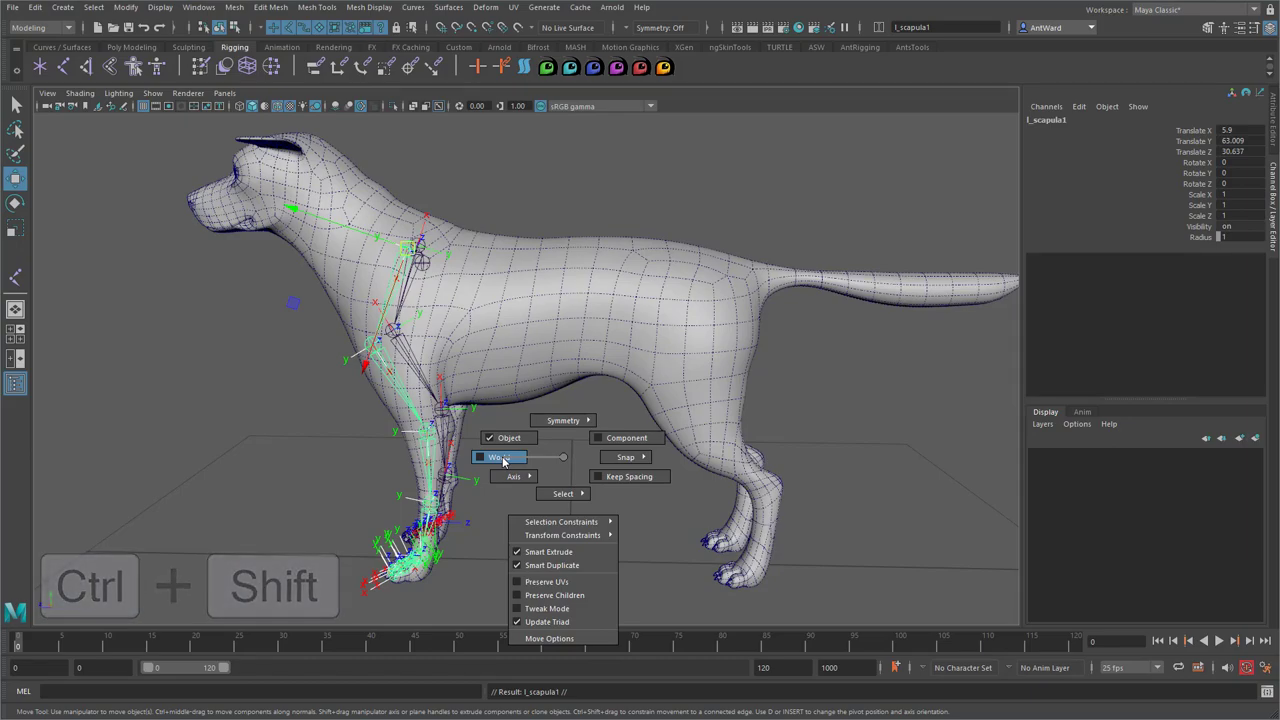
left_click_drag(503, 461, 503, 461)
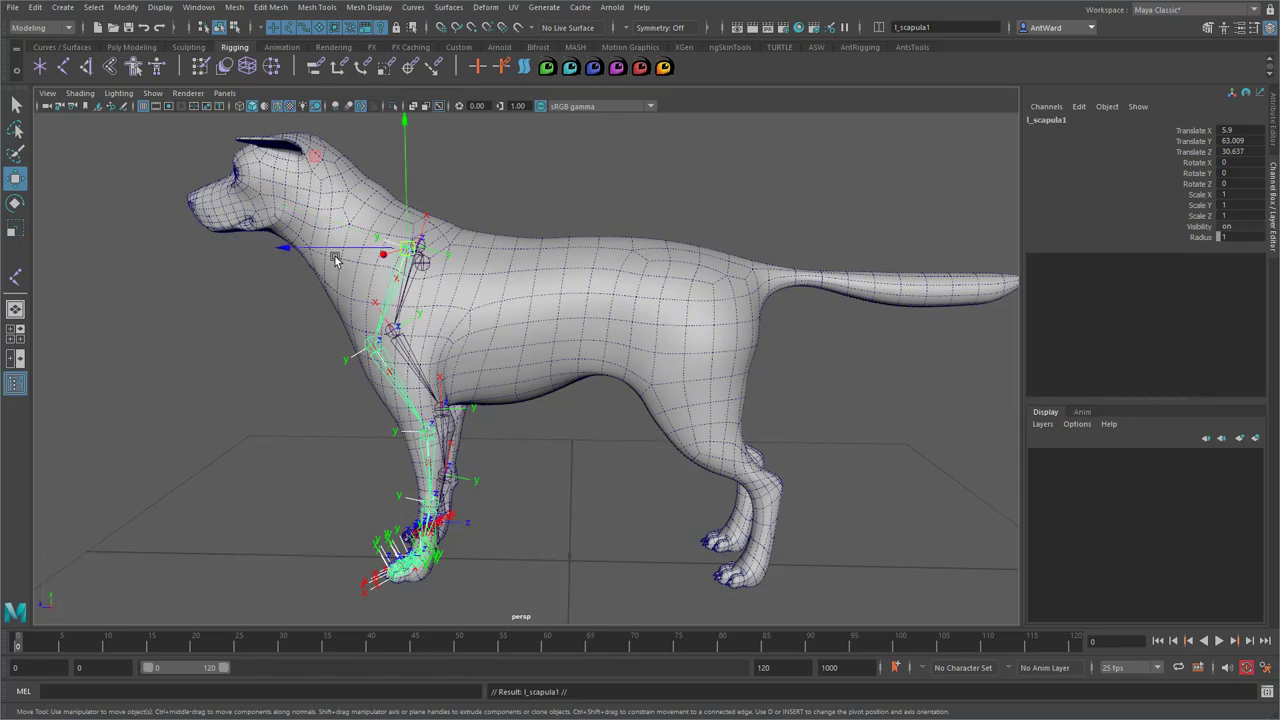
left_click_drag(336, 260, 626, 258)
middle_click_drag(731, 545, 612, 398, "alt")
right_click_drag(612, 398, 628, 396, "alt")
middle_click_drag(596, 284, 574, 446, "alt")
left_click_drag(505, 271, 578, 274)
Nudge the duplicated chain slightly inward along world X so its toe joints line up with the left hind paw
left_click_drag(532, 468, 448, 342, "alt")
middle_click_drag(448, 342, 457, 350, "alt")
right_click_drag(457, 350, 277, 323, "alt")
middle_click_drag(472, 216, 502, 227, "alt")
right_click_drag(502, 227, 847, 232, "alt")
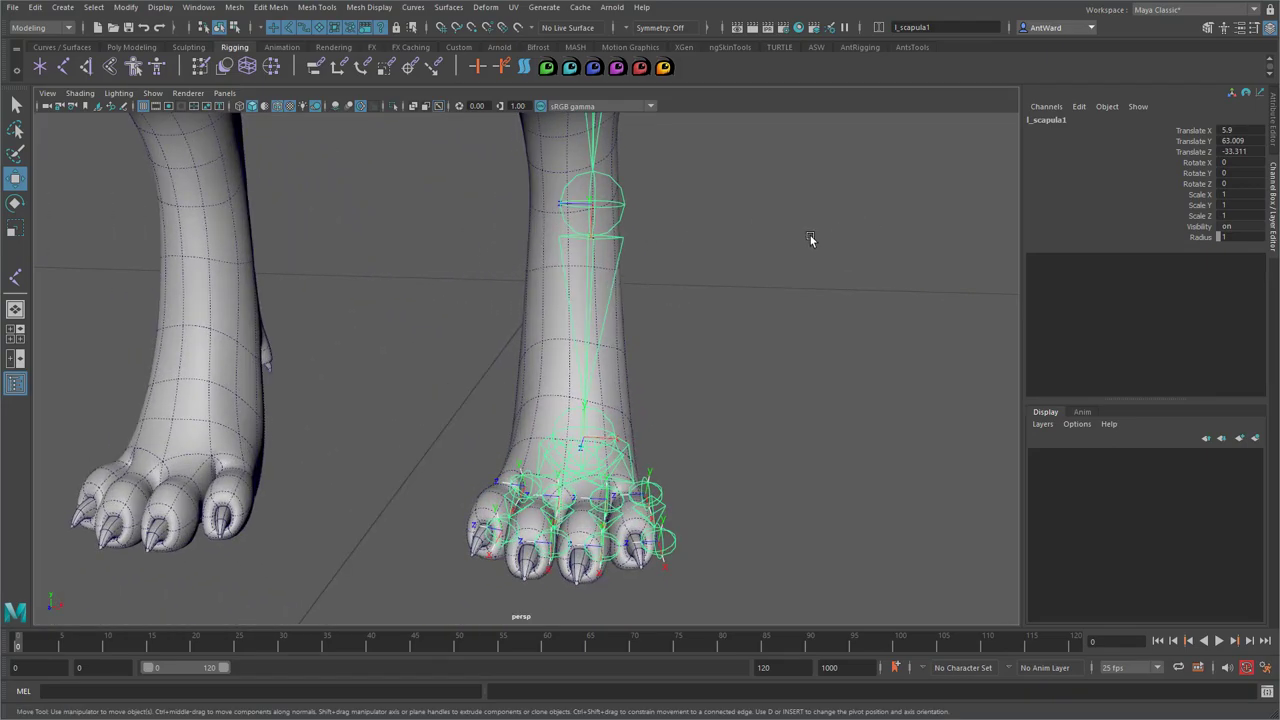
left_click_drag(810, 235, 782, 281, "alt")
right_click_drag(783, 285, 457, 283, "alt")
middle_click_drag(667, 228, 640, 434, "alt")
right_click_drag(640, 434, 274, 426, "alt")
middle_click_drag(472, 388, 465, 322, "alt")
right_click_drag(465, 322, 690, 308, "alt")
middle_click_drag(623, 189, 651, 288, "alt")
right_click_drag(651, 288, 606, 177, "alt")
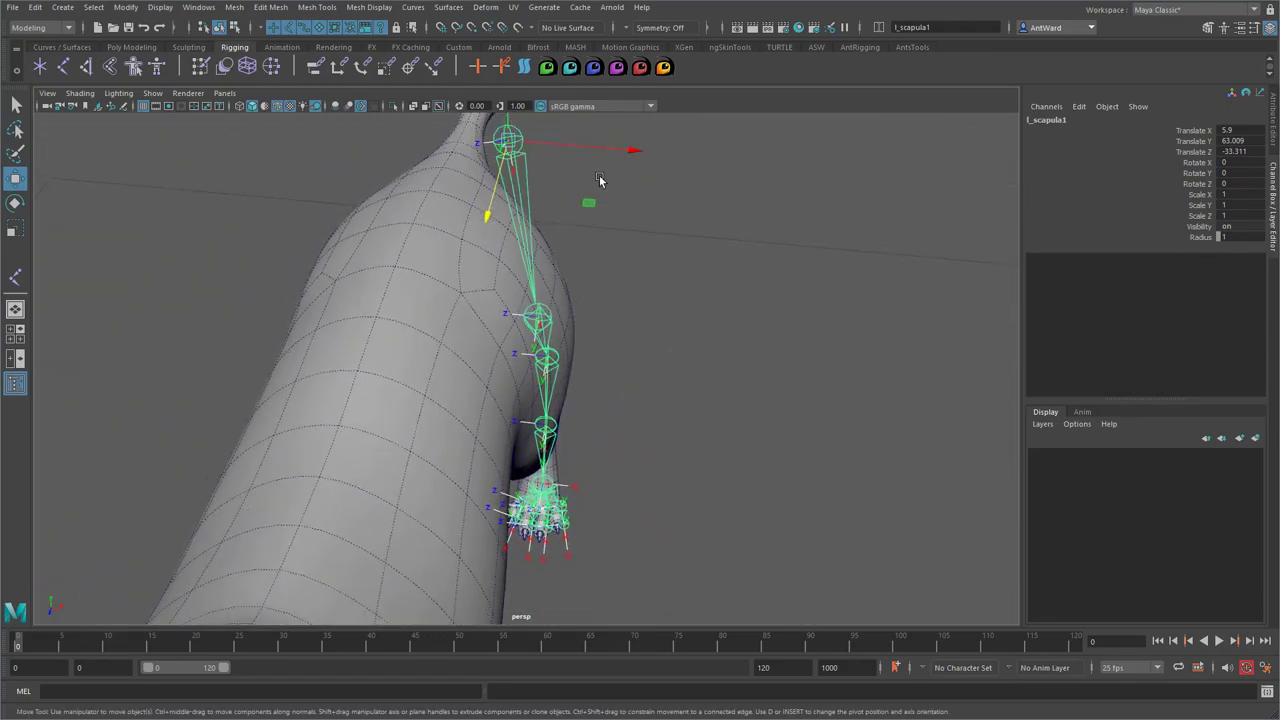
left_click_drag(619, 151, 617, 152)
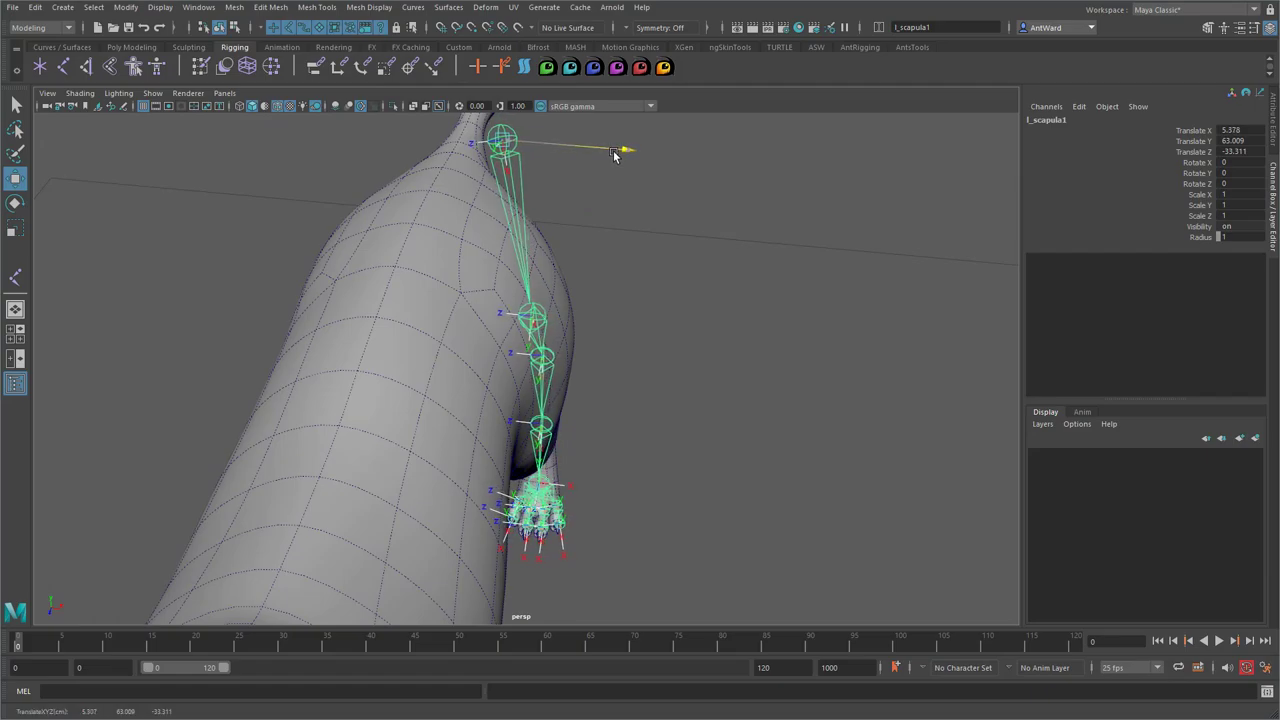
left_click_drag(614, 155, 612, 155)
left_click(609, 292)
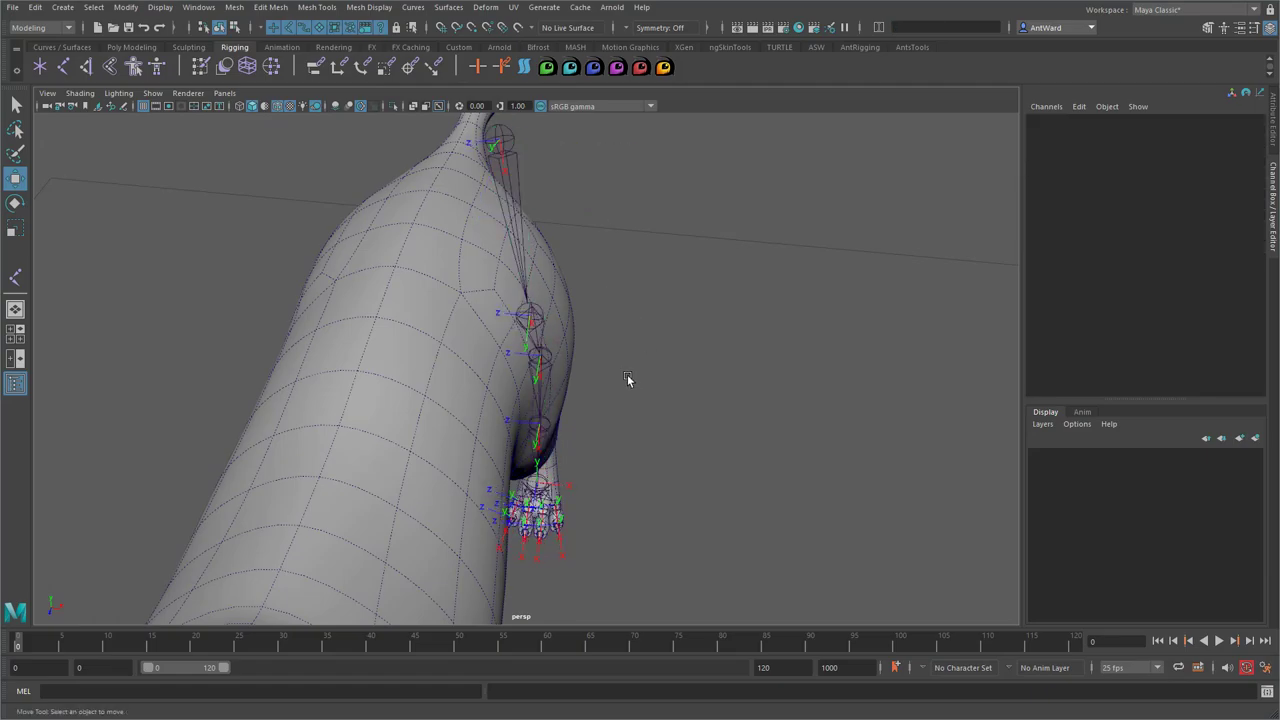
Examine how the duplicated foot and toe joints fit inside the left hind paw
left_click_drag(629, 380, 579, 366, "alt")
middle_click_drag(555, 392, 560, 303, "alt")
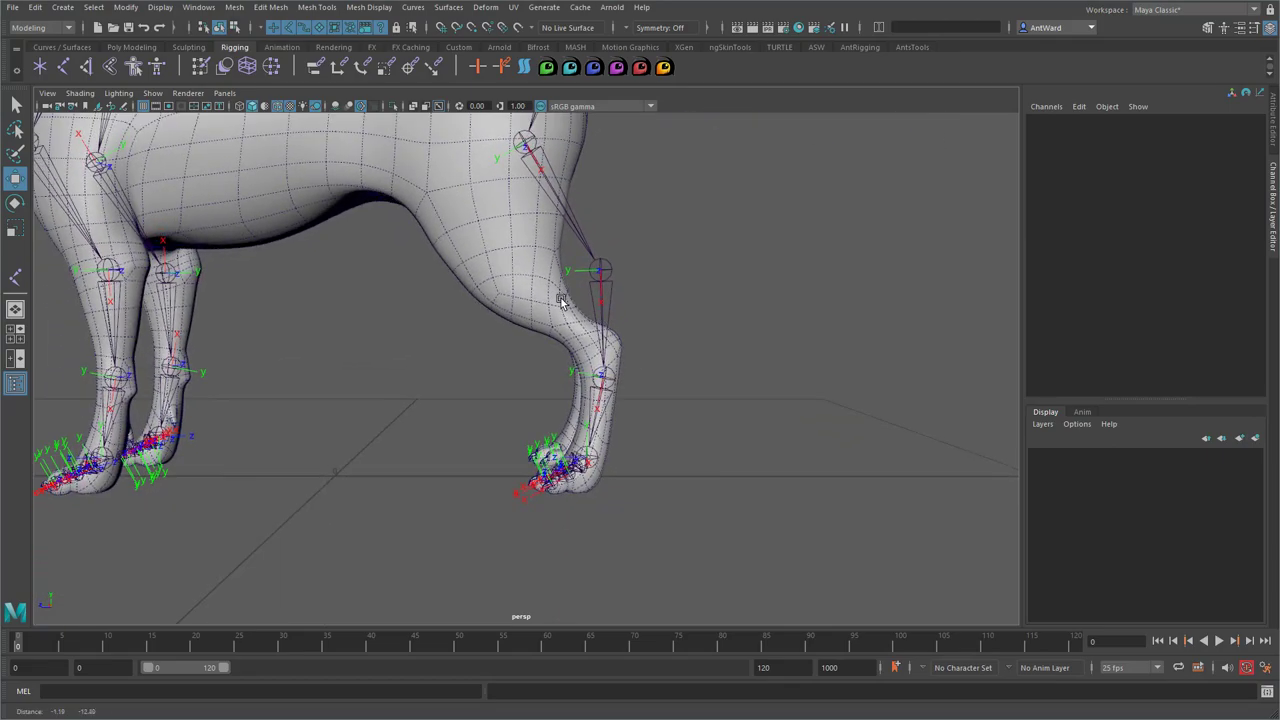
right_click_drag(560, 303, 706, 388, "alt")
left_click_drag(509, 440, 624, 458, "alt")
middle_click_drag(624, 458, 625, 372, "alt")
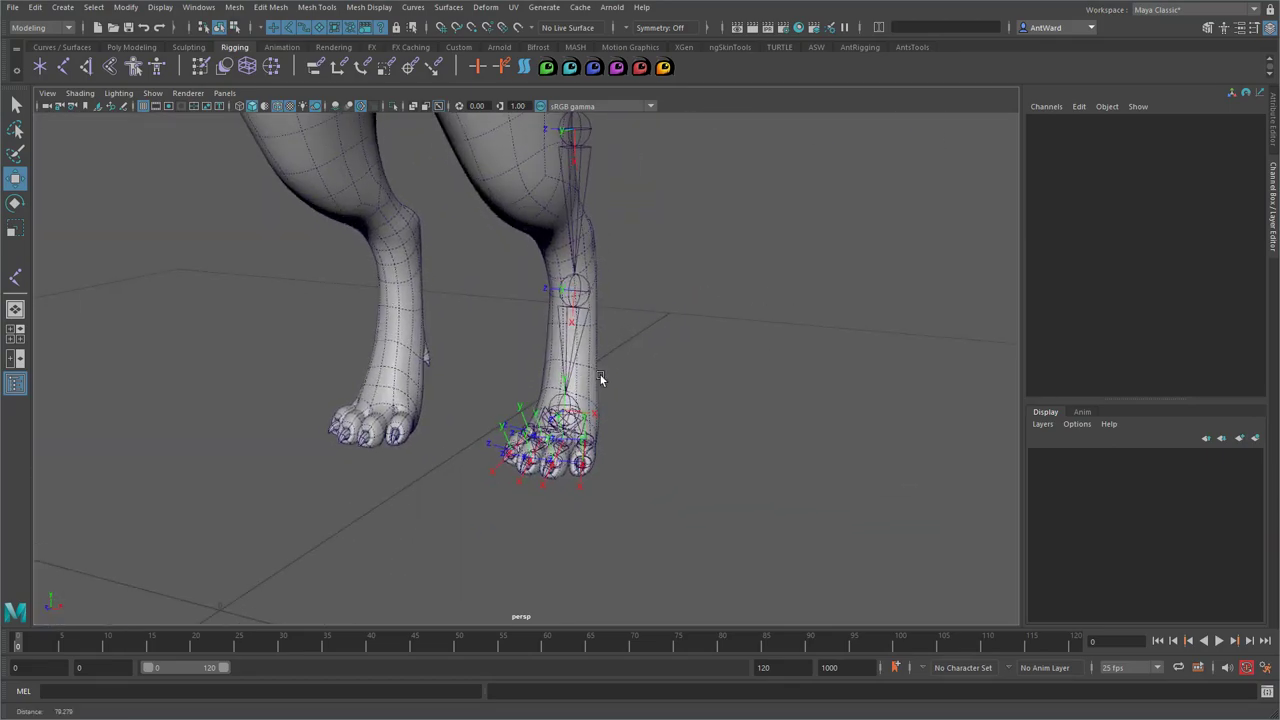
right_click_drag(625, 372, 611, 436, "alt")
left_click_drag(611, 436, 645, 473, "alt")
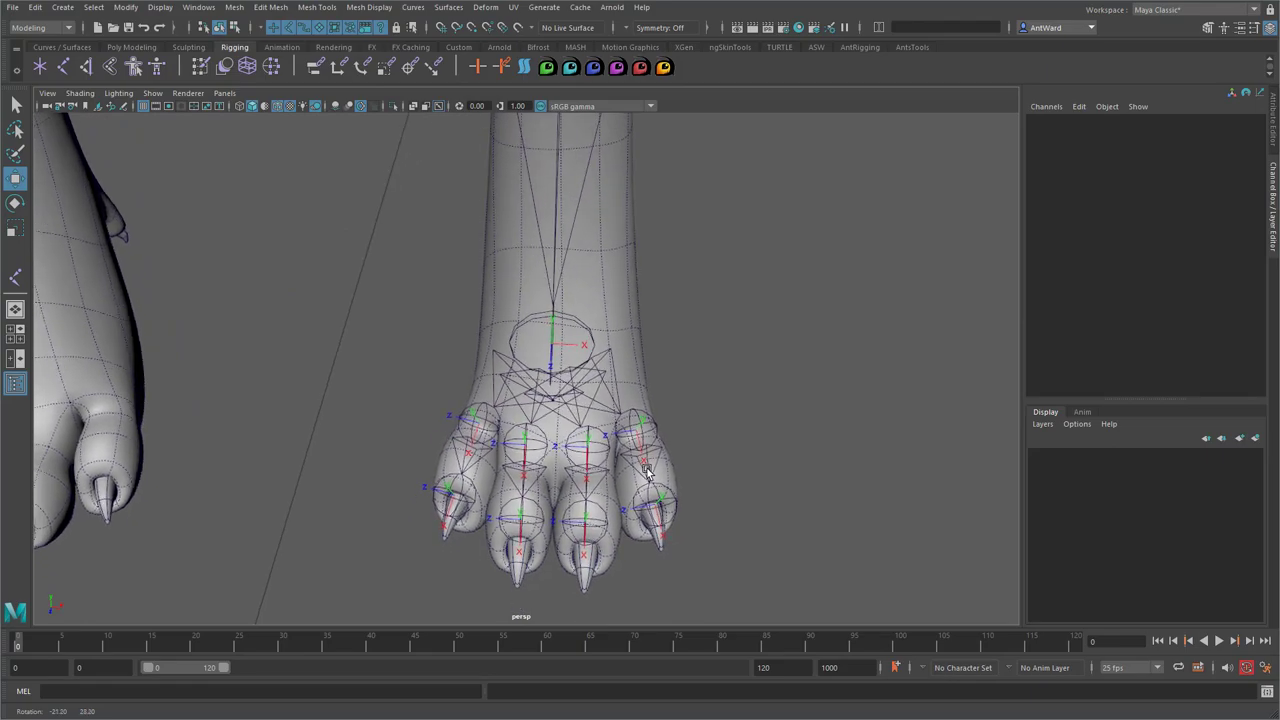
middle_click_drag(645, 473, 690, 473, "alt")
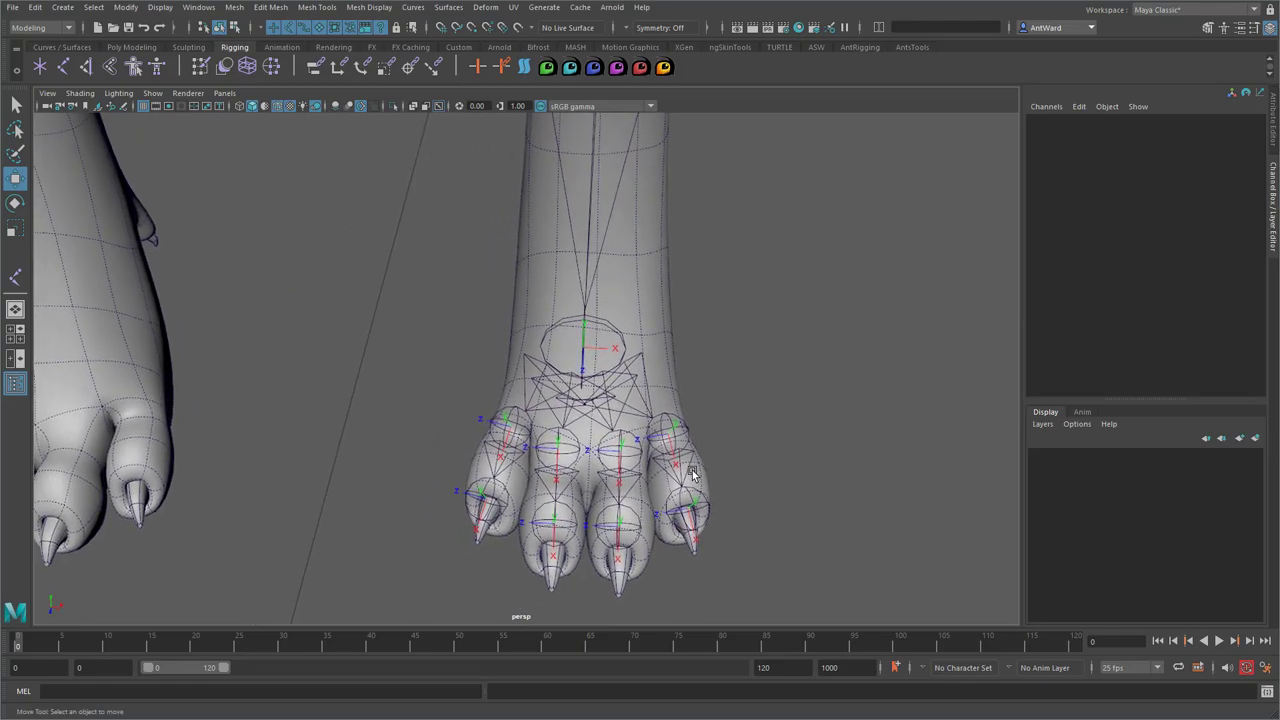
left_click_drag(690, 473, 646, 448, "alt")
right_click_drag(646, 448, 534, 337, "alt")
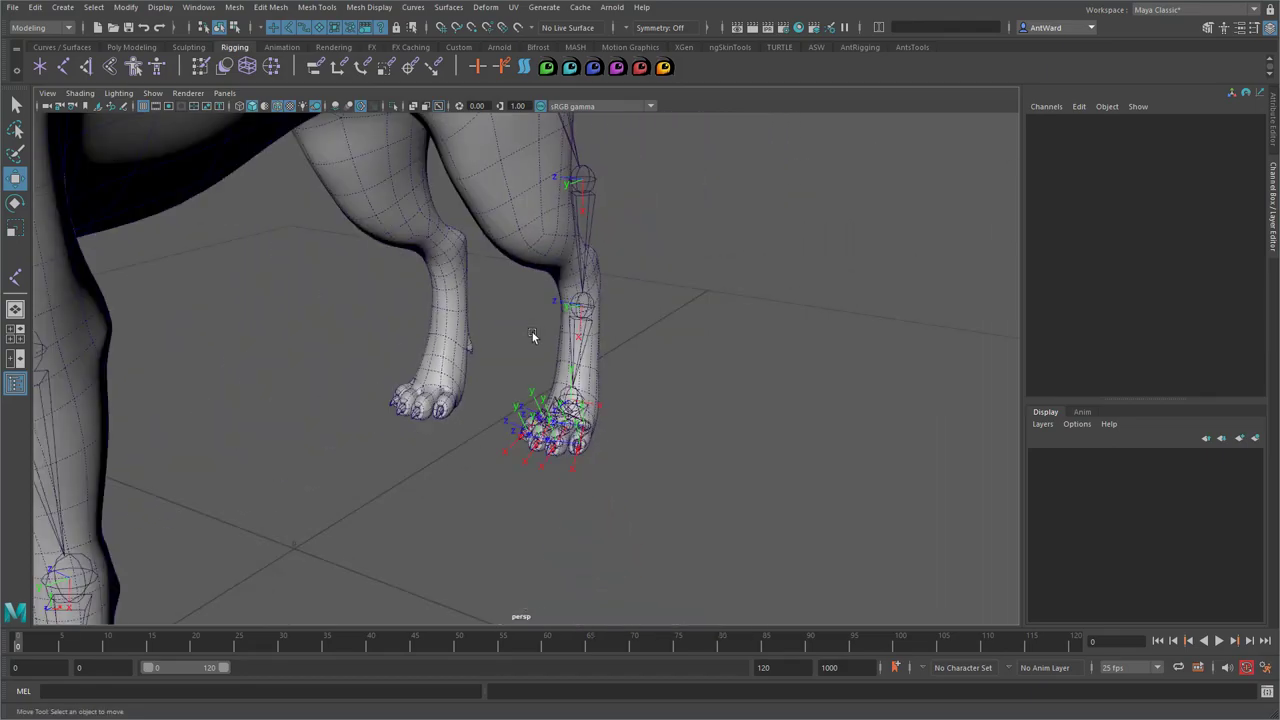
middle_click_drag(534, 337, 492, 338, "alt")
Move only the duplicated l_carpus joint up and slightly forward into the hock, leaving its child joints in place
left_click_drag(492, 338, 600, 362, "alt")
right_click_drag(600, 362, 788, 358, "alt")
left_click_drag(584, 238, 628, 327, "alt")
left_click(628, 327)
right_click_drag(712, 362, 640, 366, "alt")
middle_click_drag(640, 366, 631, 412, "alt")
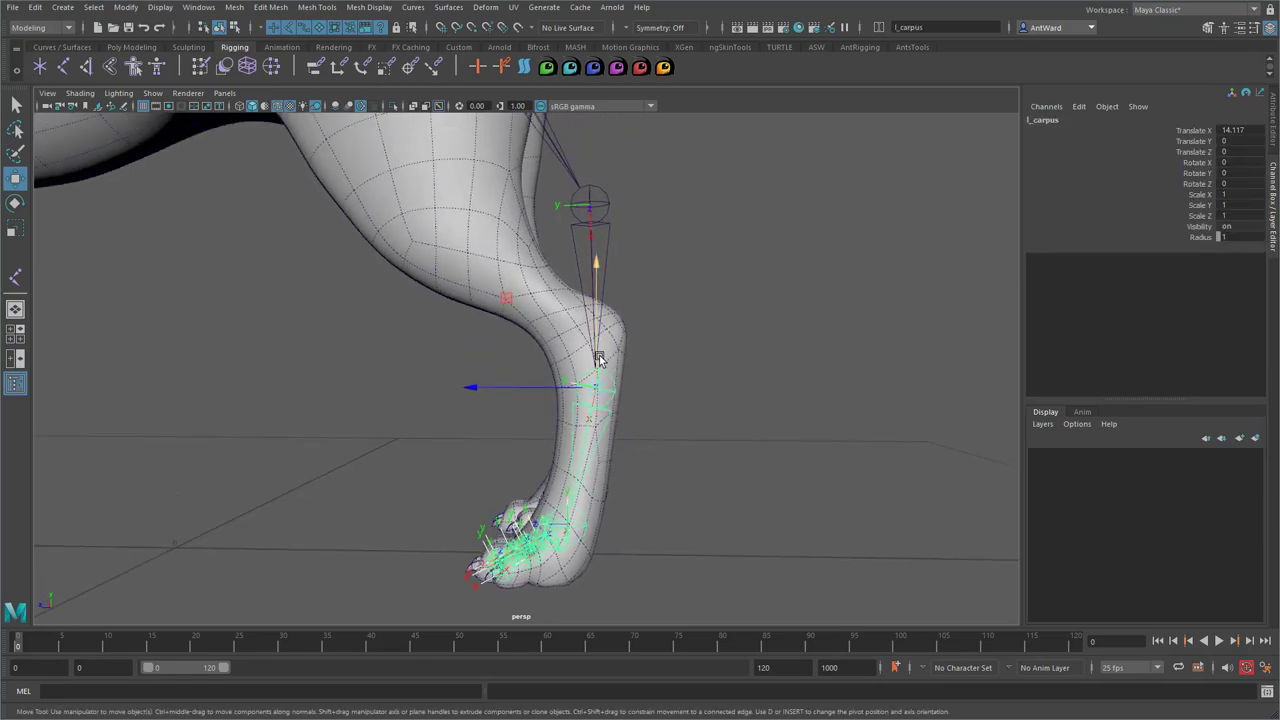
left_click_drag(598, 359, 588, 316)
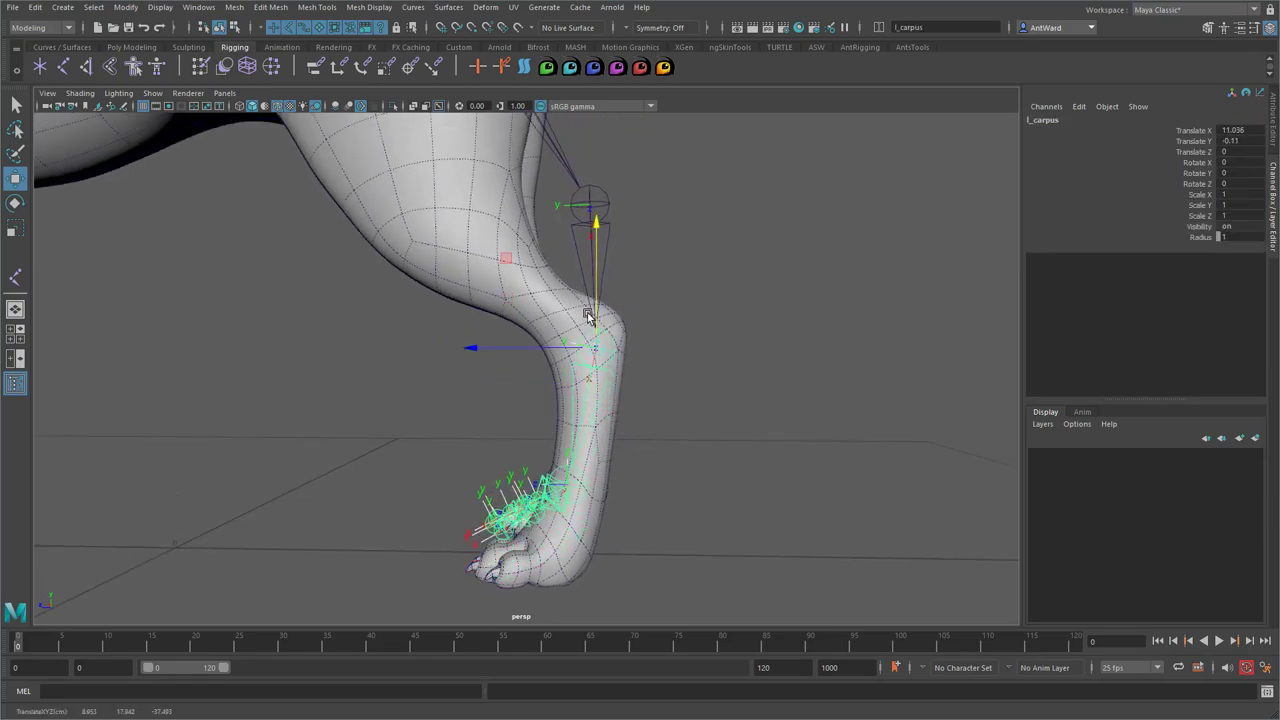
key("ctrl+z")
key("Insert")
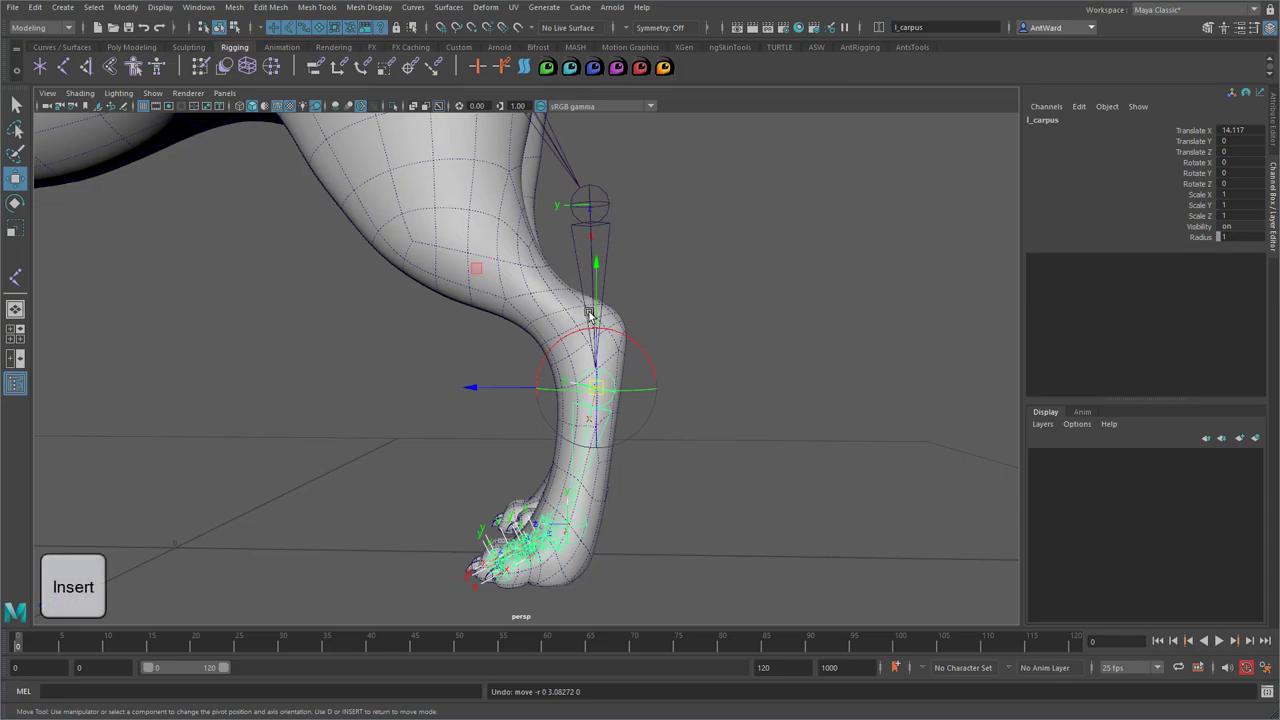
left_click_drag(595, 262, 587, 225)
left_click_drag(506, 332, 490, 334)
middle_click_drag(634, 246, 691, 374, "alt")
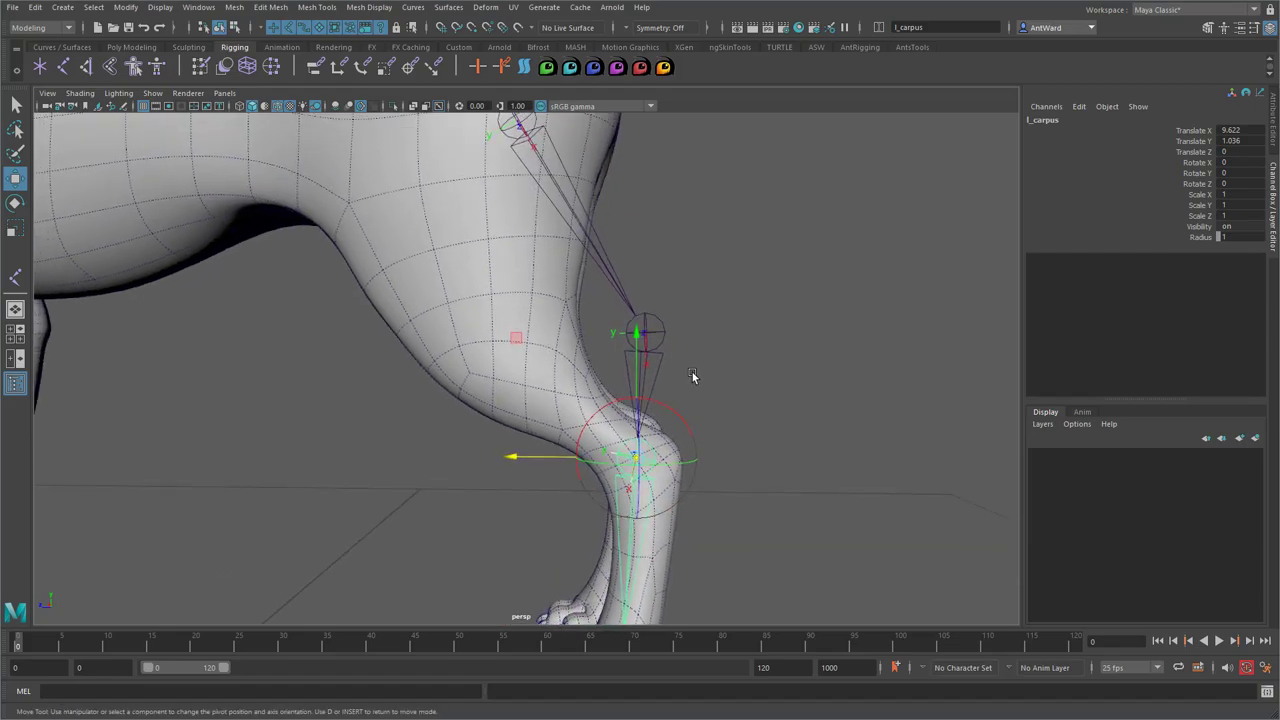
Move only the duplicated l_radius joint forward and slightly up into the hind knee, leaving its children in place
left_click(664, 336)
left_click_drag(553, 335, 380, 343)
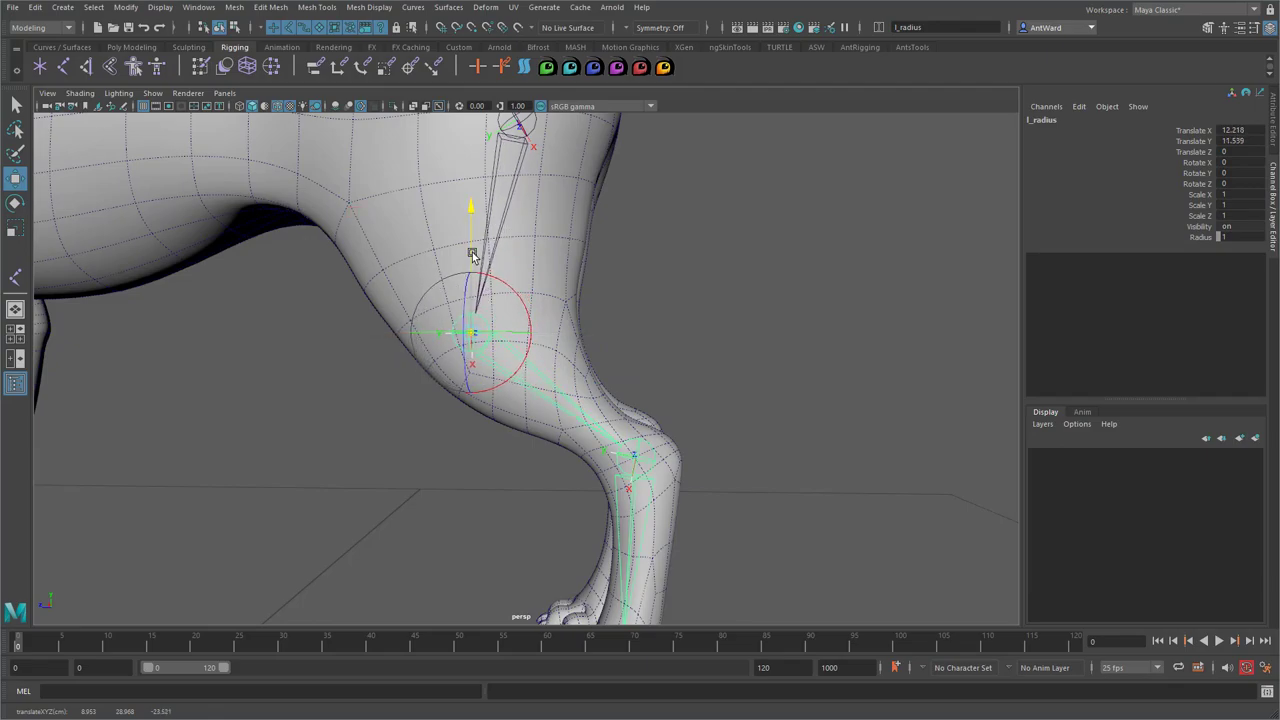
left_click_drag(473, 254, 474, 248)
Move only the duplicated l_humerus joint up and forward into the hip, to local translation 14.568, 4.689, -1.286
middle_click_drag(688, 251, 732, 360, "alt")
right_click_drag(732, 360, 615, 362, "alt")
left_click(553, 260)
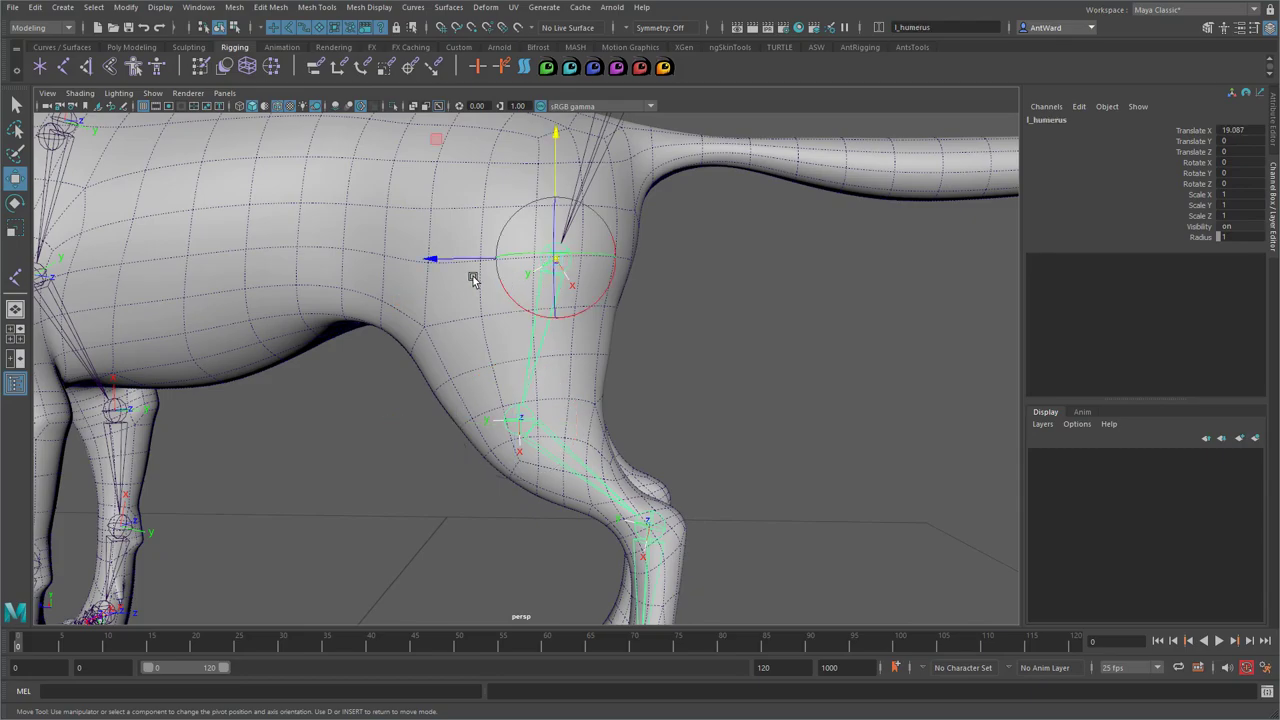
left_click_drag(474, 260, 428, 263)
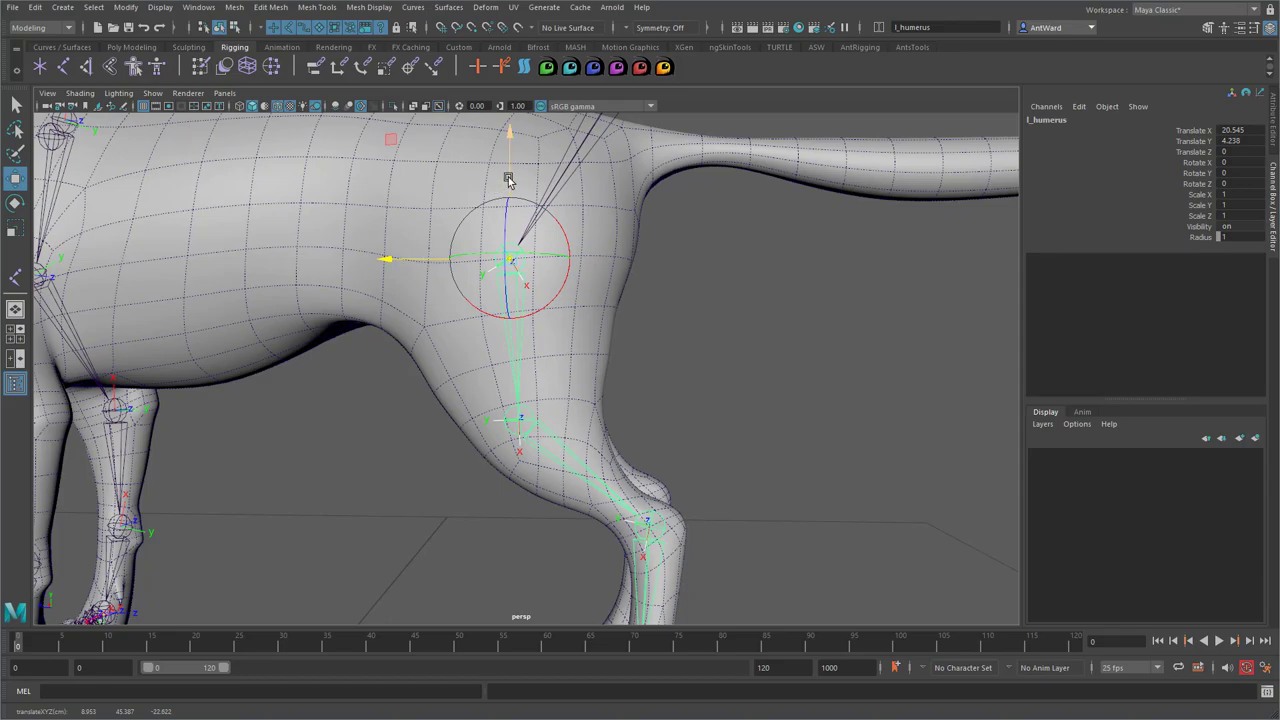
left_click_drag(508, 178, 504, 118)
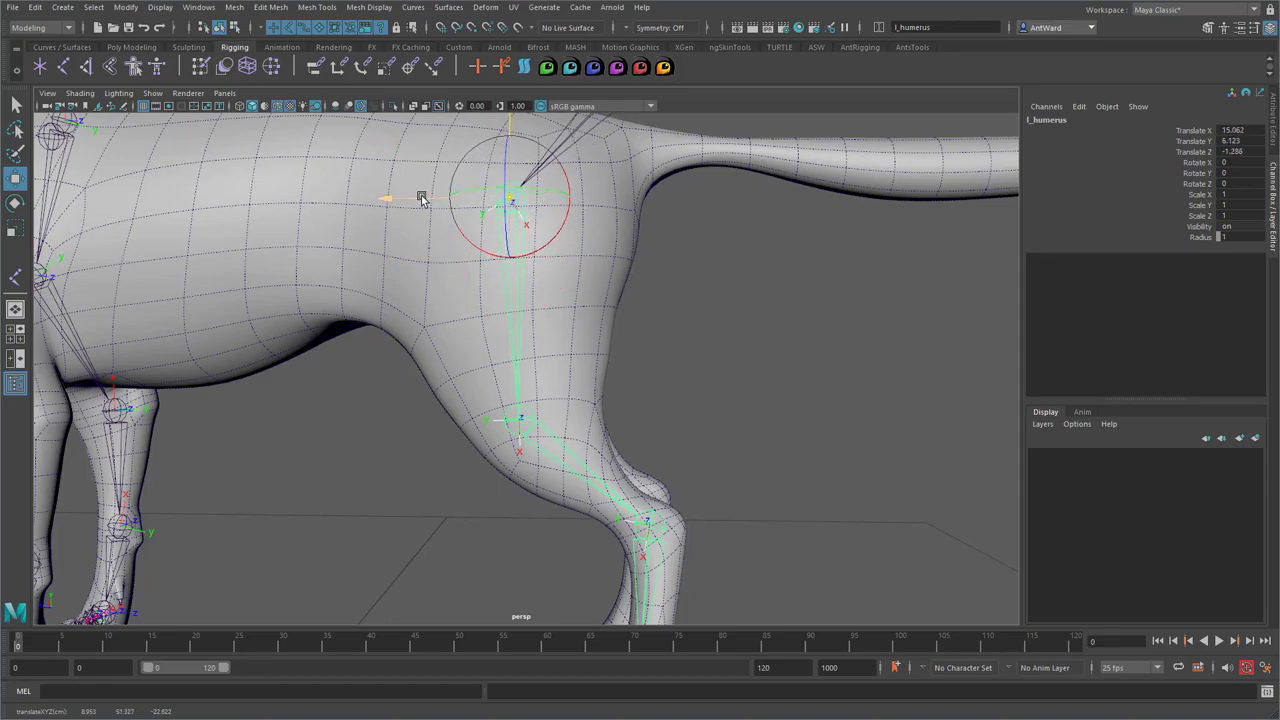
left_click_drag(421, 198, 436, 198)
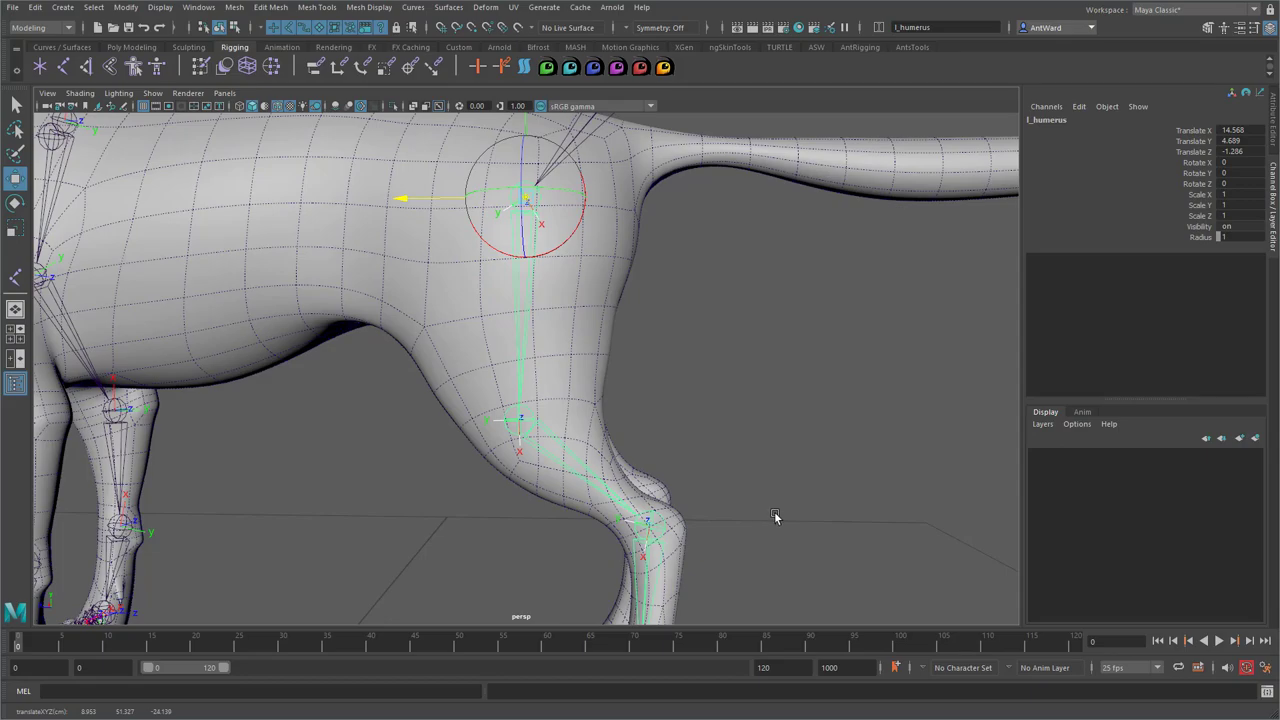
Try to delete the duplicated scapula joint above the hind leg
left_click_drag(785, 504, 617, 280, "alt")
key("d")
left_click(572, 243)
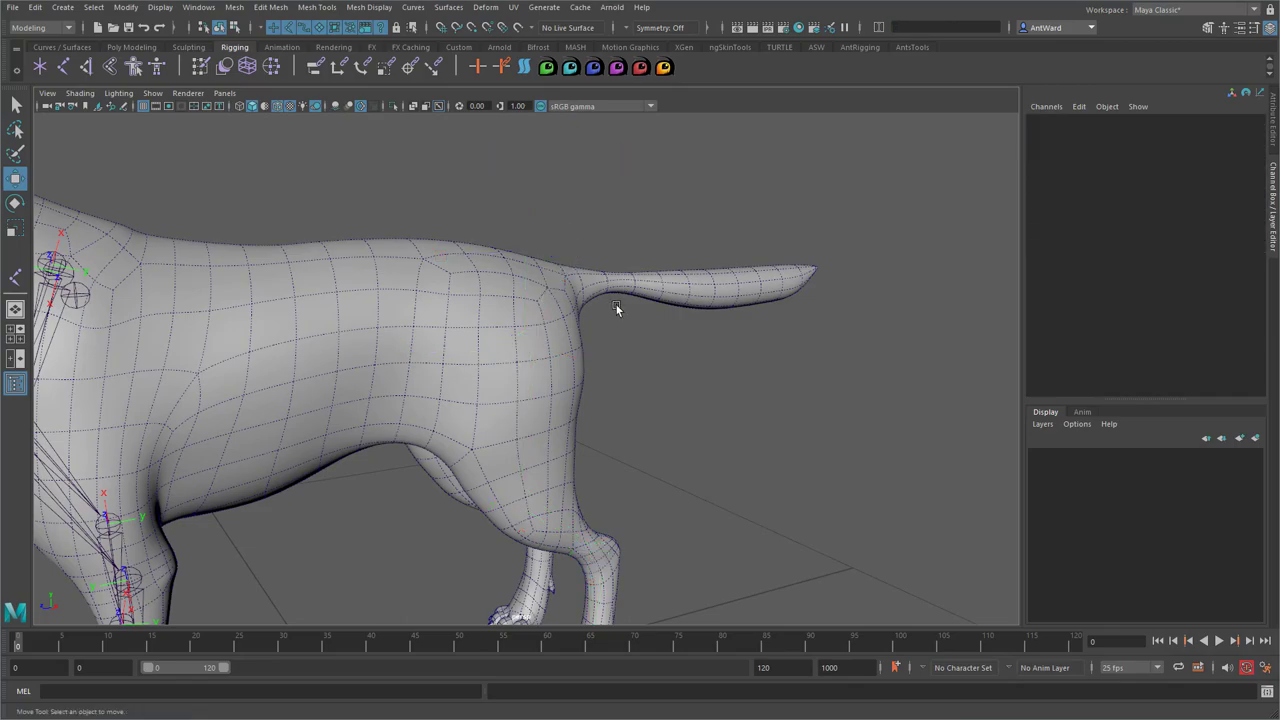
key("ctrl+z")
Unparent the hind l_humerus joint from the duplicated scapula, and delete that scapula joint
left_click(527, 348)
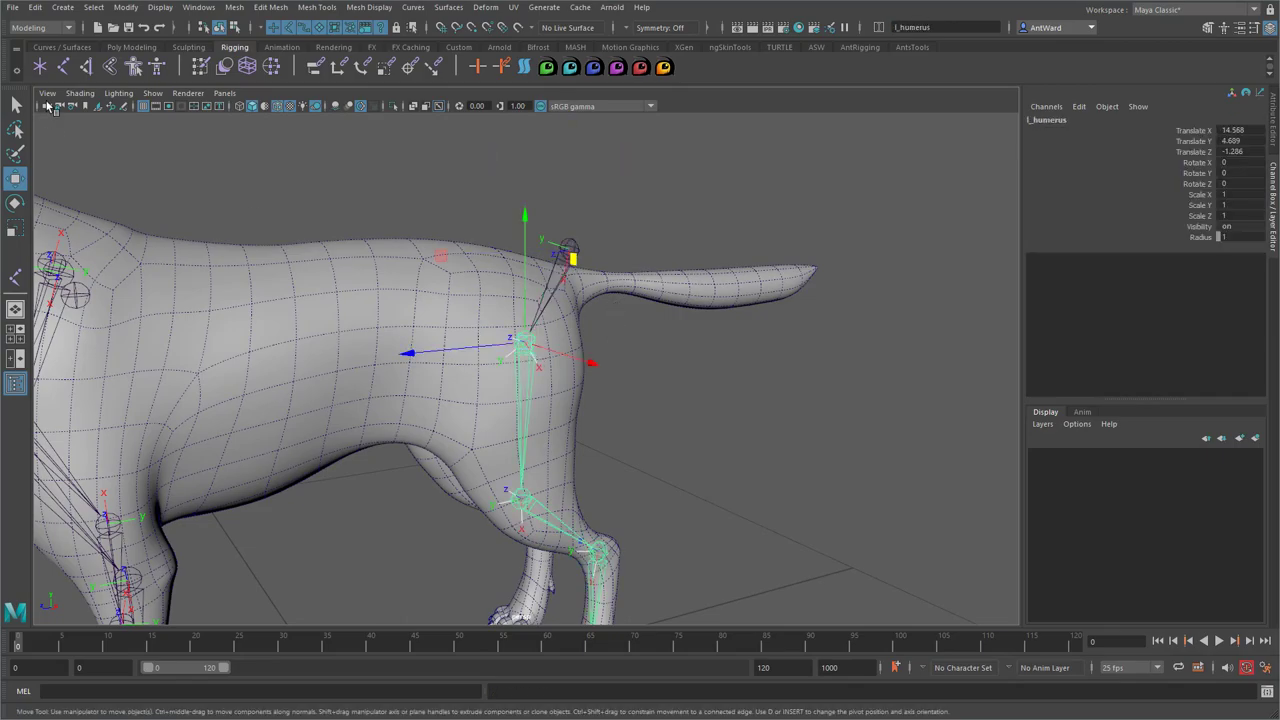
left_click(35, 7)
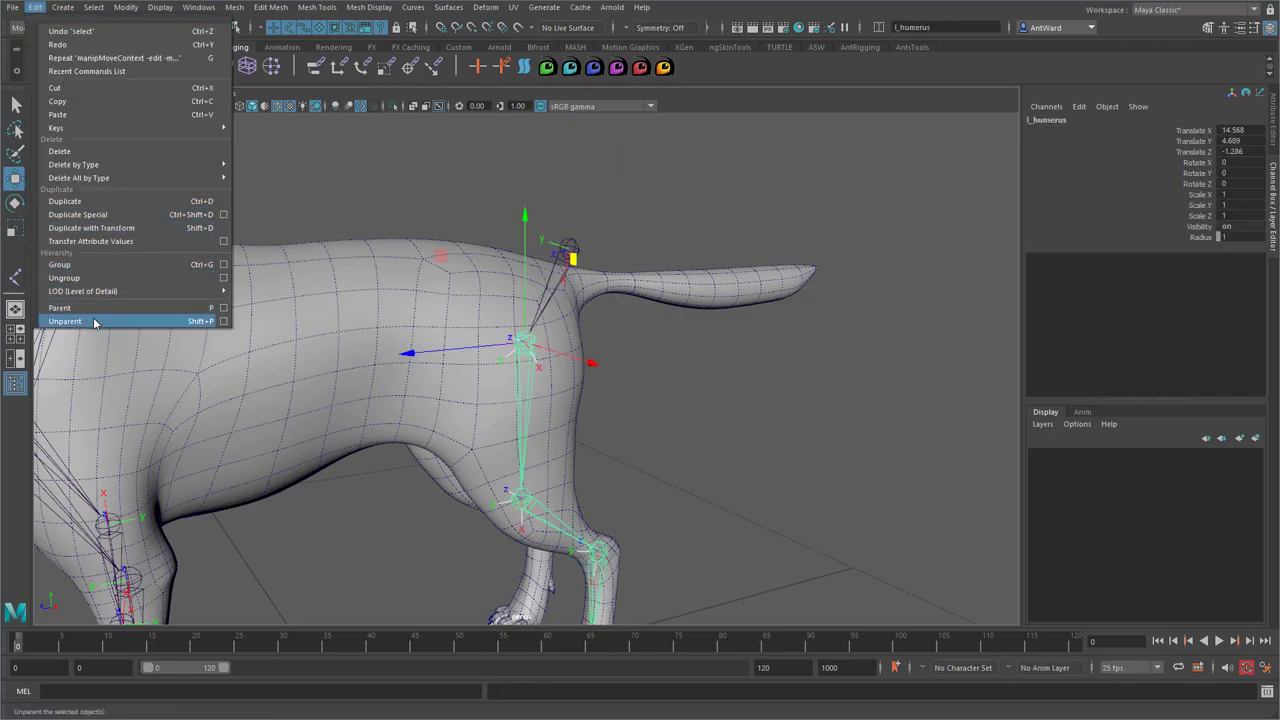
left_click(62, 321)
left_click(568, 248)
left_click(690, 340)
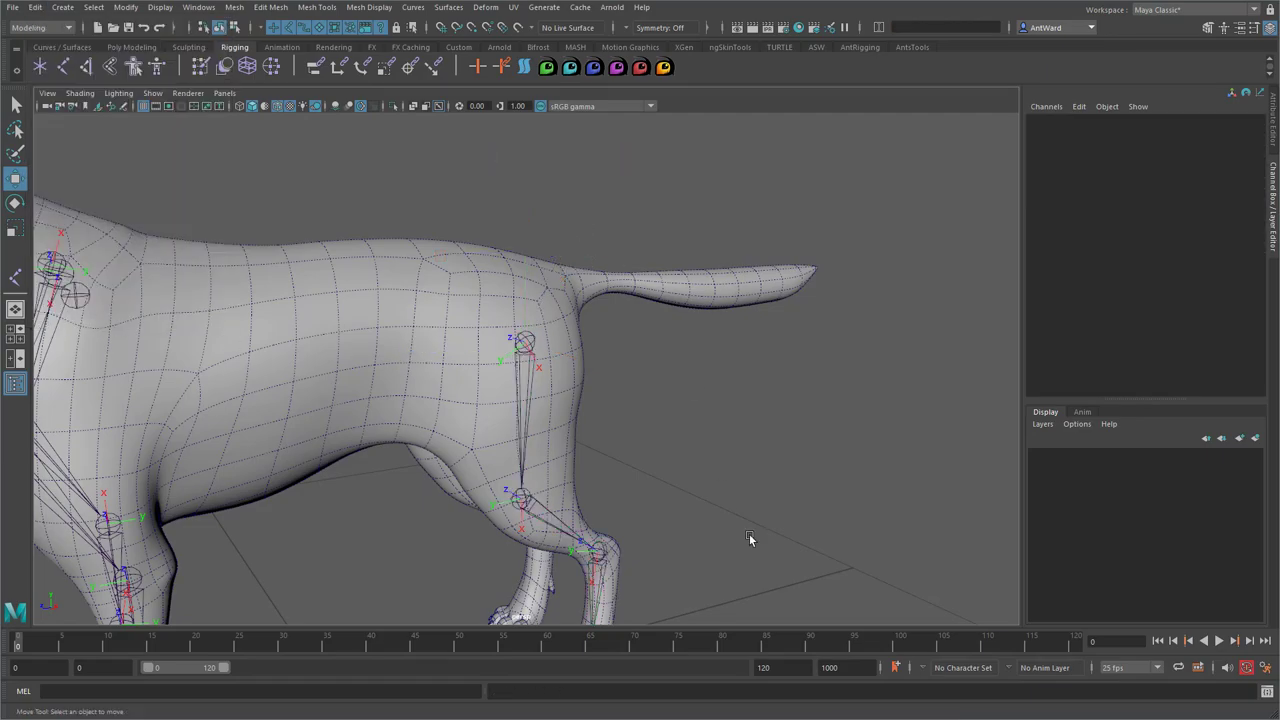
Examine the hind leg joint chain from hip to paw for alignment with the mesh
left_click_drag(749, 533, 523, 400, "alt")
middle_click_drag(523, 400, 575, 472, "alt")
right_click_drag(575, 472, 917, 417, "alt")
left_click_drag(917, 417, 689, 291, "alt")
middle_click_drag(689, 291, 697, 482, "alt")
right_click_drag(697, 482, 585, 474, "alt")
mouse_move(585, 474)
left_mouse_down("alt")
mouse_move(614, 460)
mouse_move(623, 484)
mouse_move(575, 453)
left_mouse_up("alt")
middle_click_drag(575, 453, 568, 383, "alt")
right_click_drag(568, 383, 582, 383, "alt")
left_click_drag(581, 383, 562, 201, "alt")
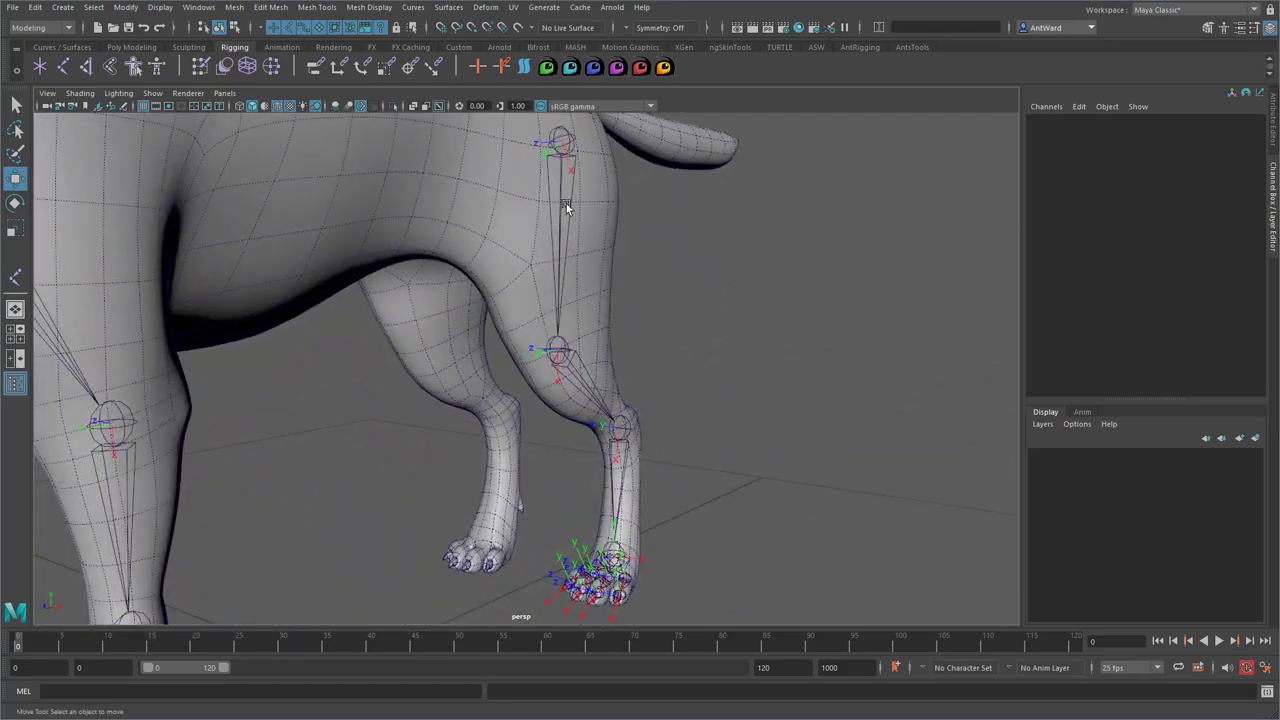
Shift the hind l_humerus chain along Translate X to about 9.02 to centre the joints in the paw
left_click(562, 201)
left_click_drag(546, 414, 709, 420, "alt")
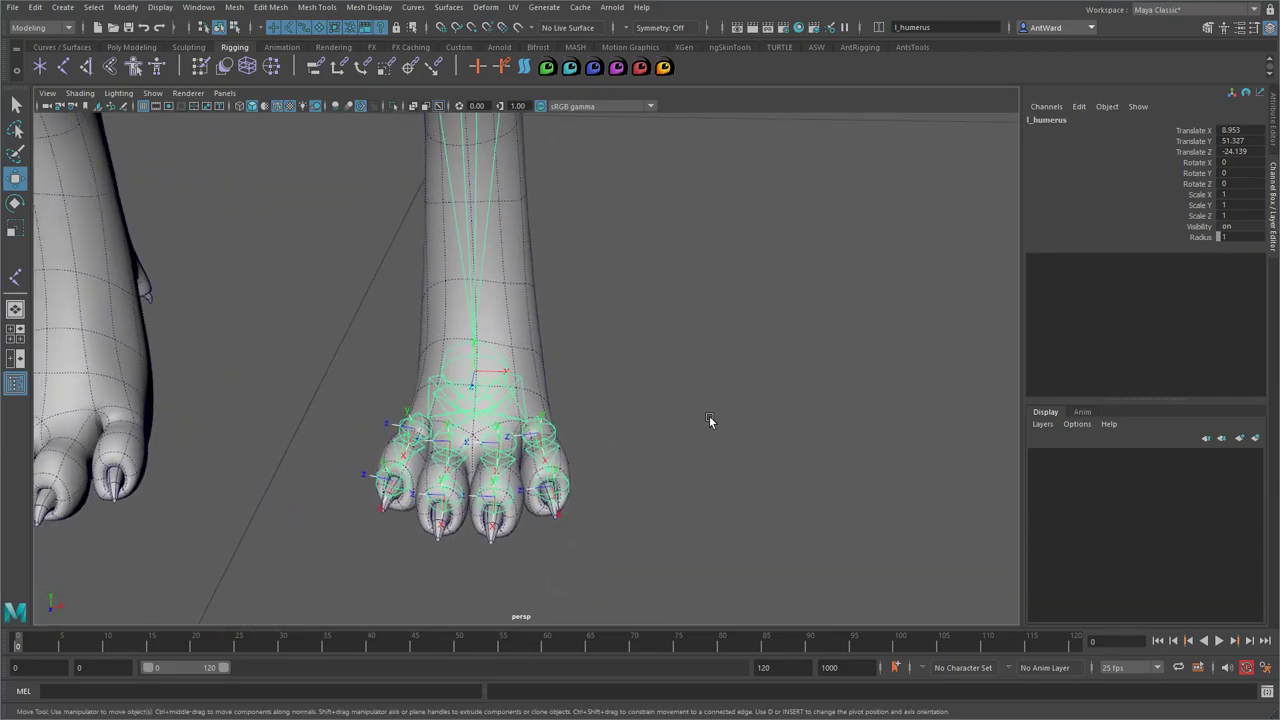
left_click(1184, 131)
middle_click_drag(740, 279, 742, 278)
left_click_drag(716, 293, 808, 313, "alt")
middle_click_drag(808, 313, 806, 313)
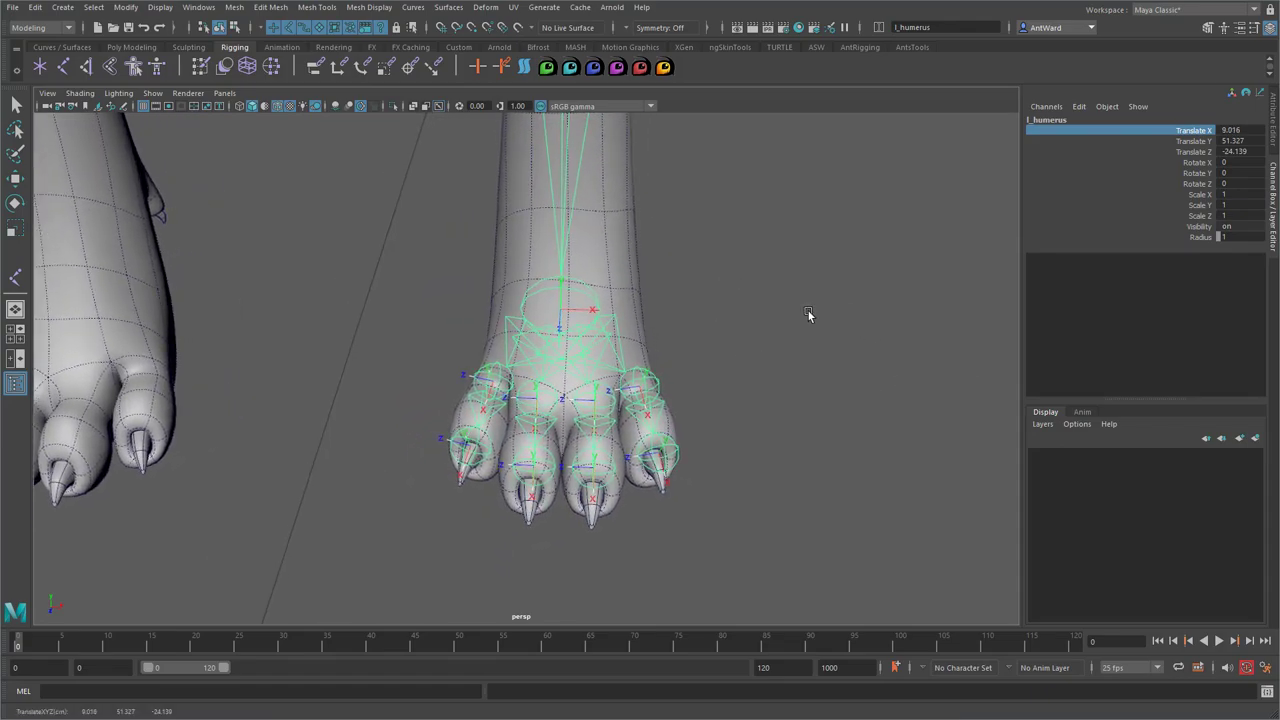
Duplicate the hind leg's l_metacarpus joint together with its toe joints
left_click_drag(808, 313, 477, 314, "alt")
scroll(477, 314, "up", 5)
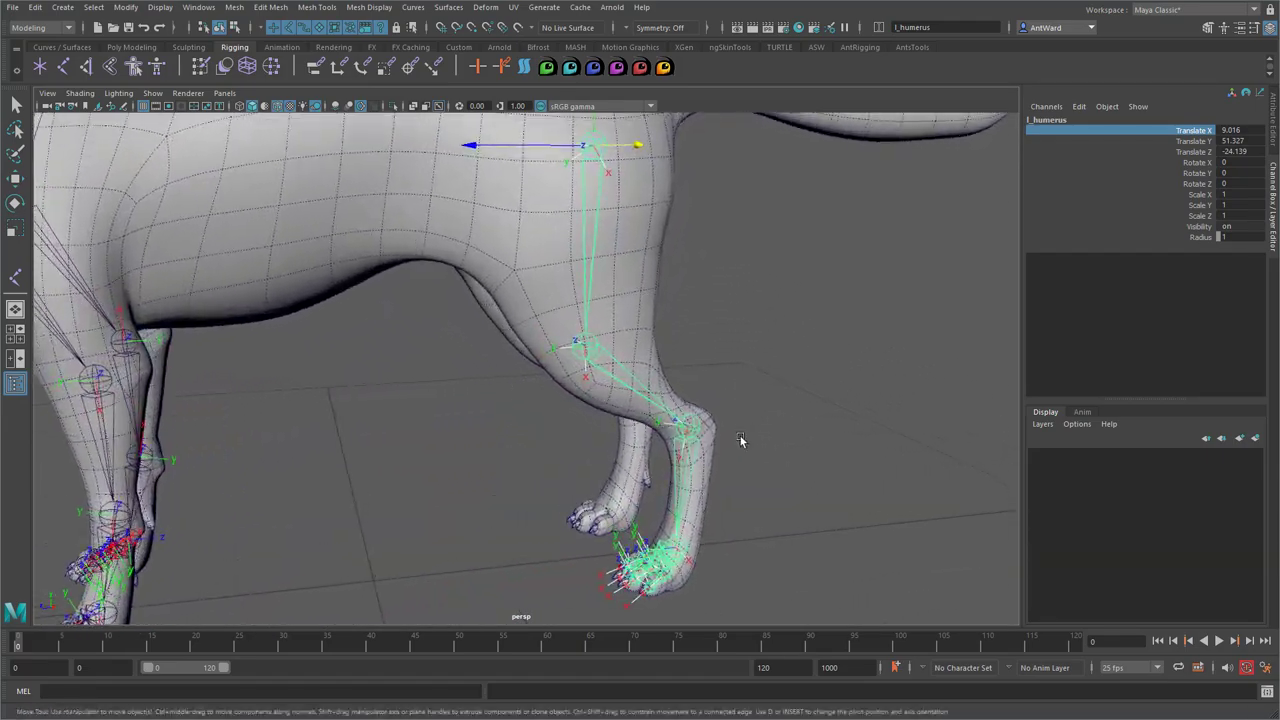
middle_click_drag(715, 539, 597, 437, "alt")
right_click_drag(597, 437, 714, 441, "alt")
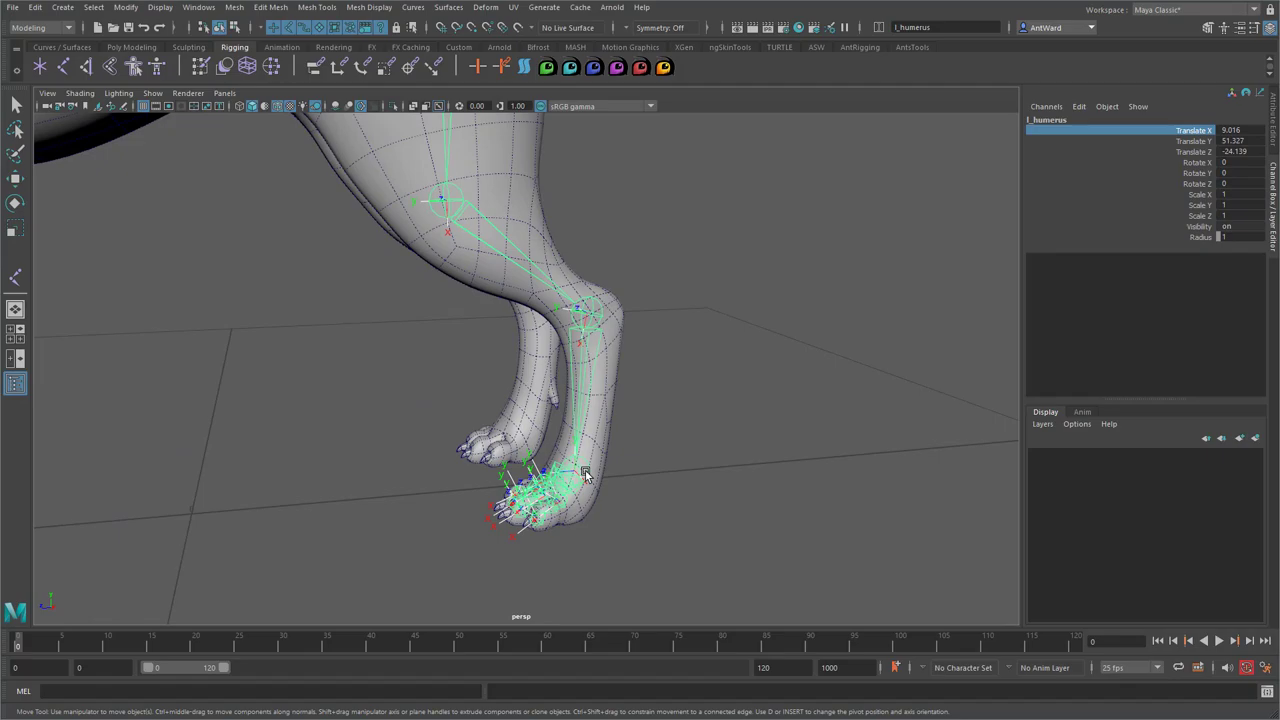
left_click(585, 475)
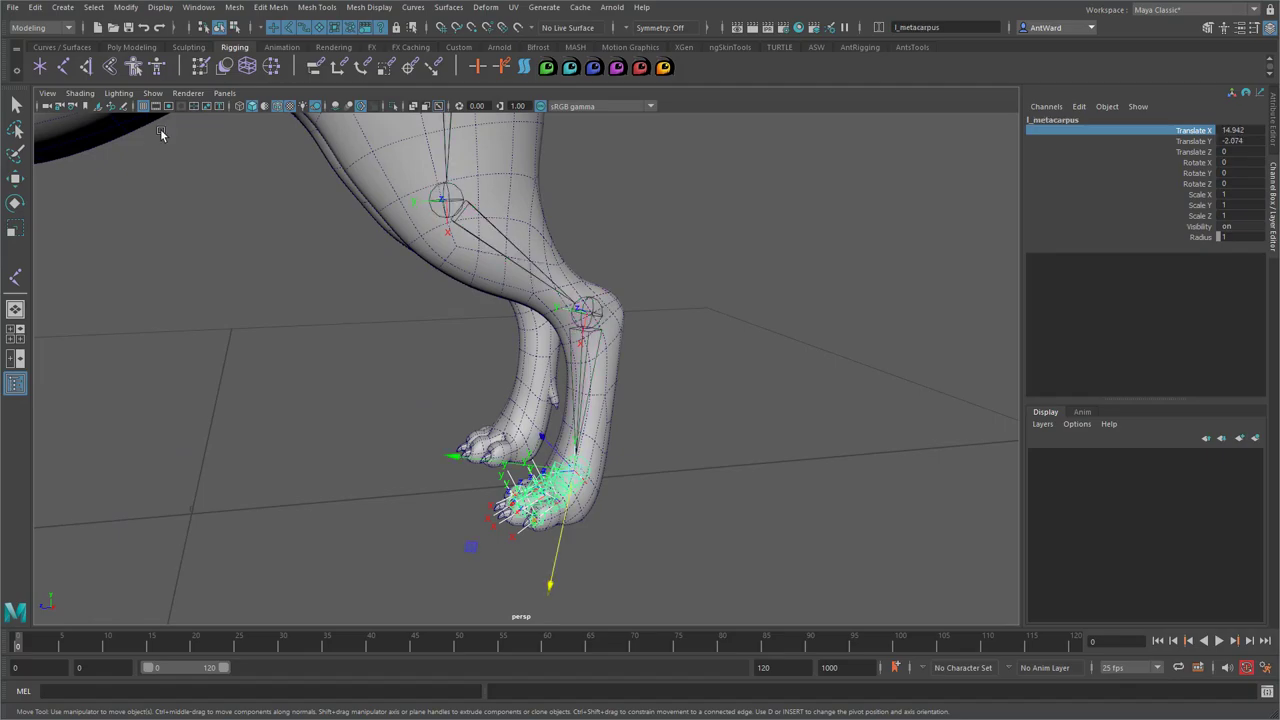
left_click(35, 7)
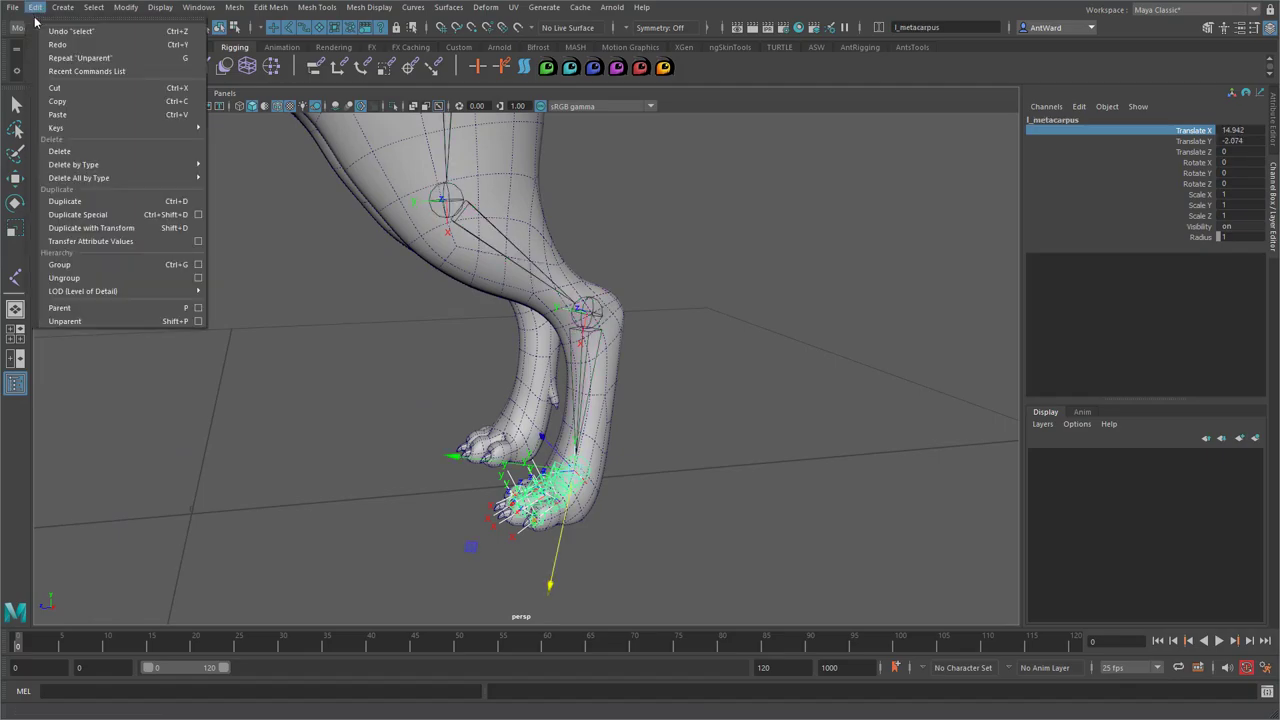
left_click(90, 322)
left_click_drag(640, 490, 697, 441, "alt")
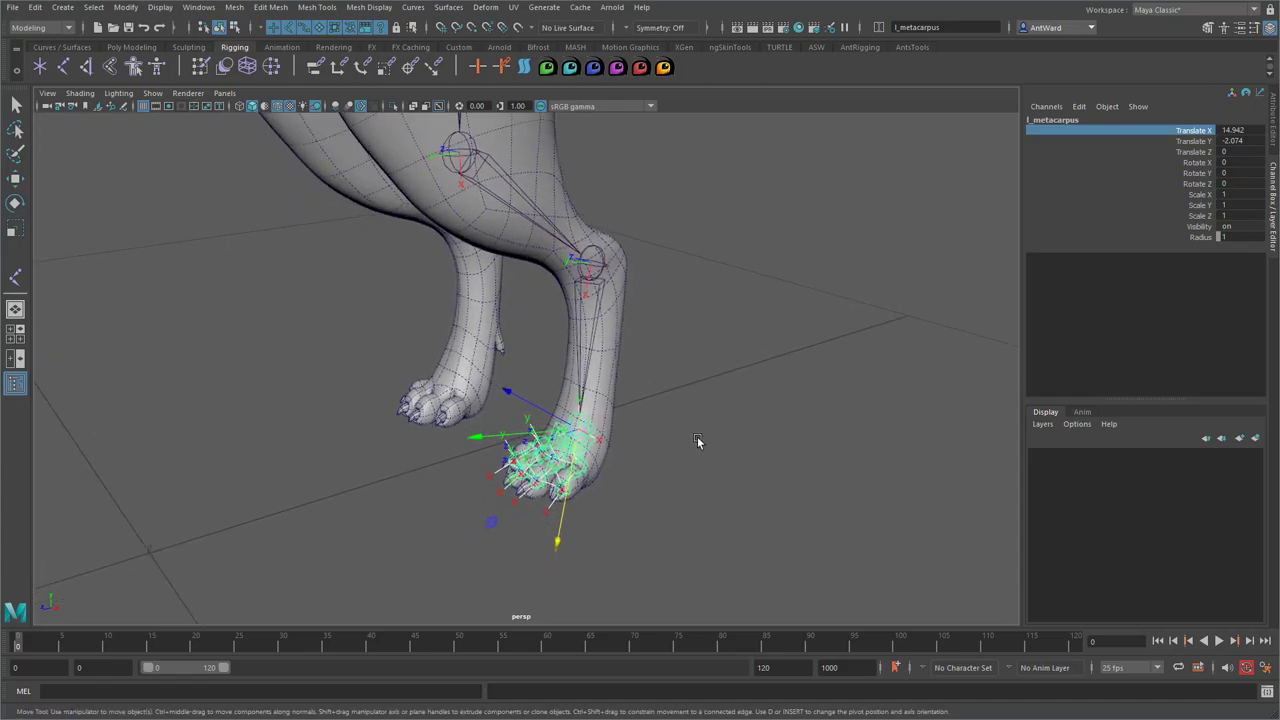
key("ctrl+d")
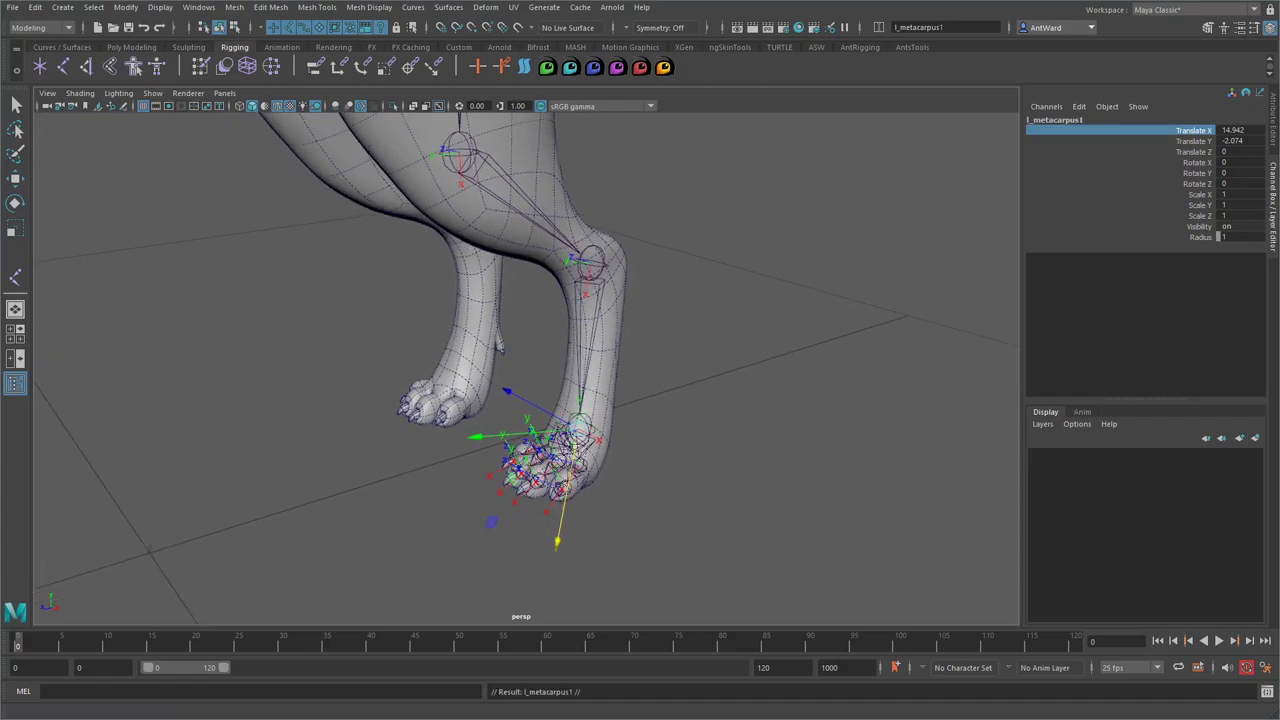
Move the duplicated l_metacarpus1 chain out of the l_humerus hierarchy to the top level of the Outliner
left_click_drag(137, 208, 100, 180)
left_click(64, 332)
right_click(116, 434)
left_click(180, 472)
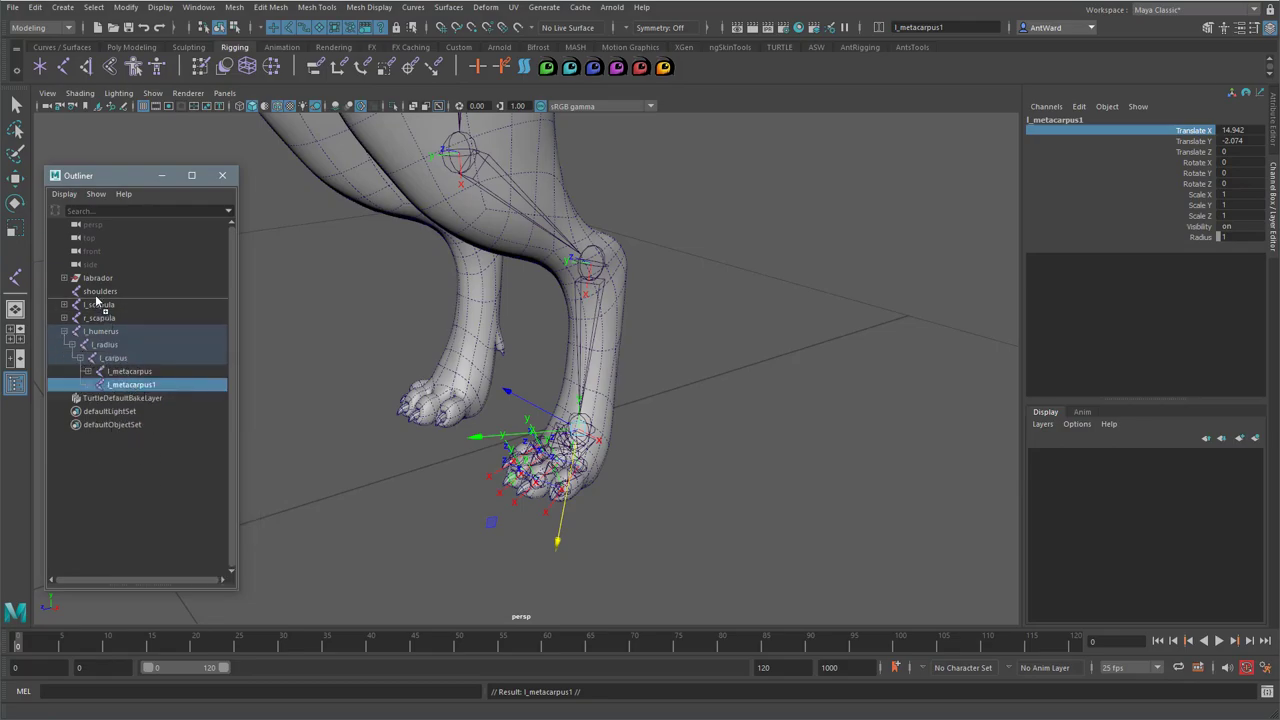
middle_click_drag(97, 300, 97, 298)
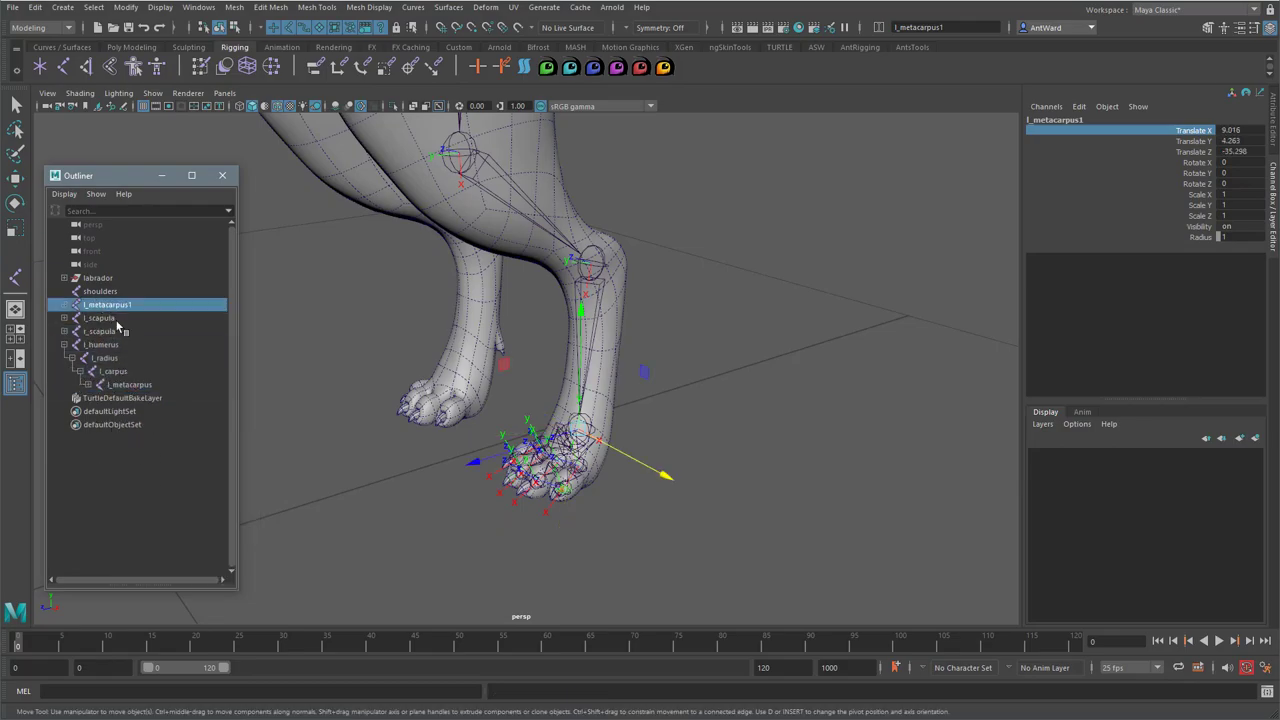
Delete the toe joints beneath the original hind l_metacarpus, and hide the duplicated l_metacarpus1 chain
left_click(133, 386)
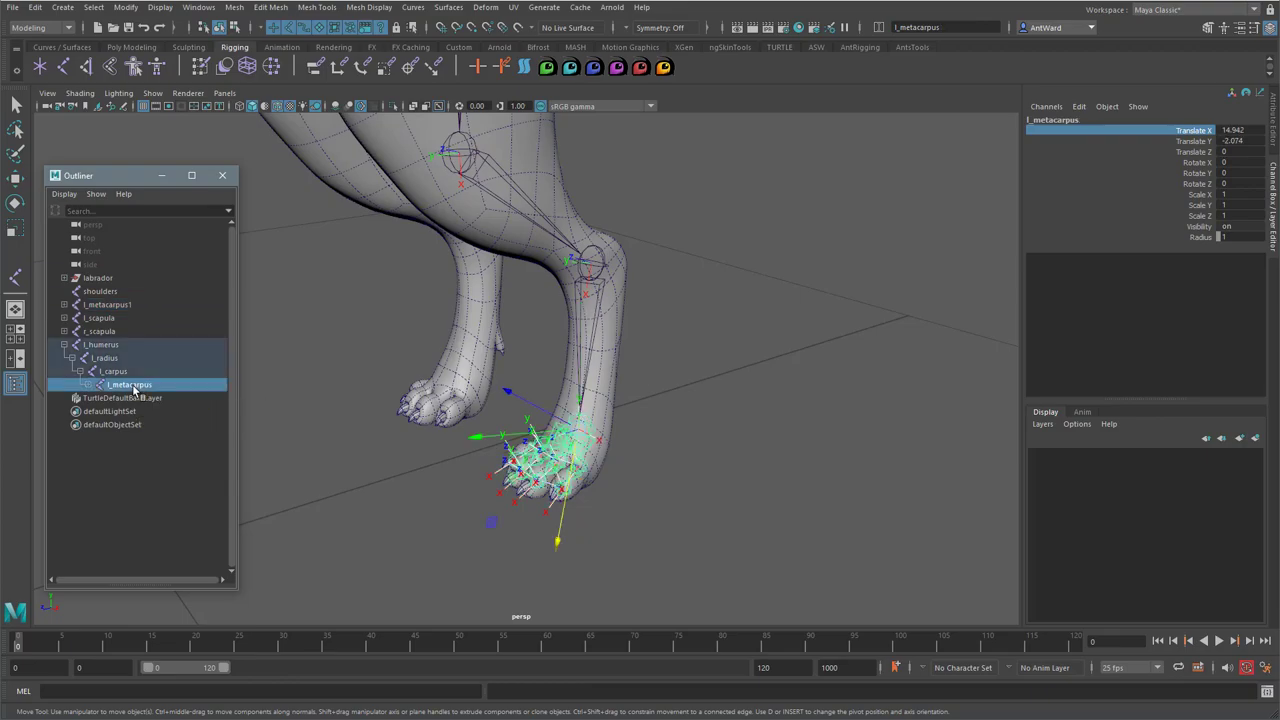
left_click(91, 388)
left_click_drag(140, 397, 141, 438)
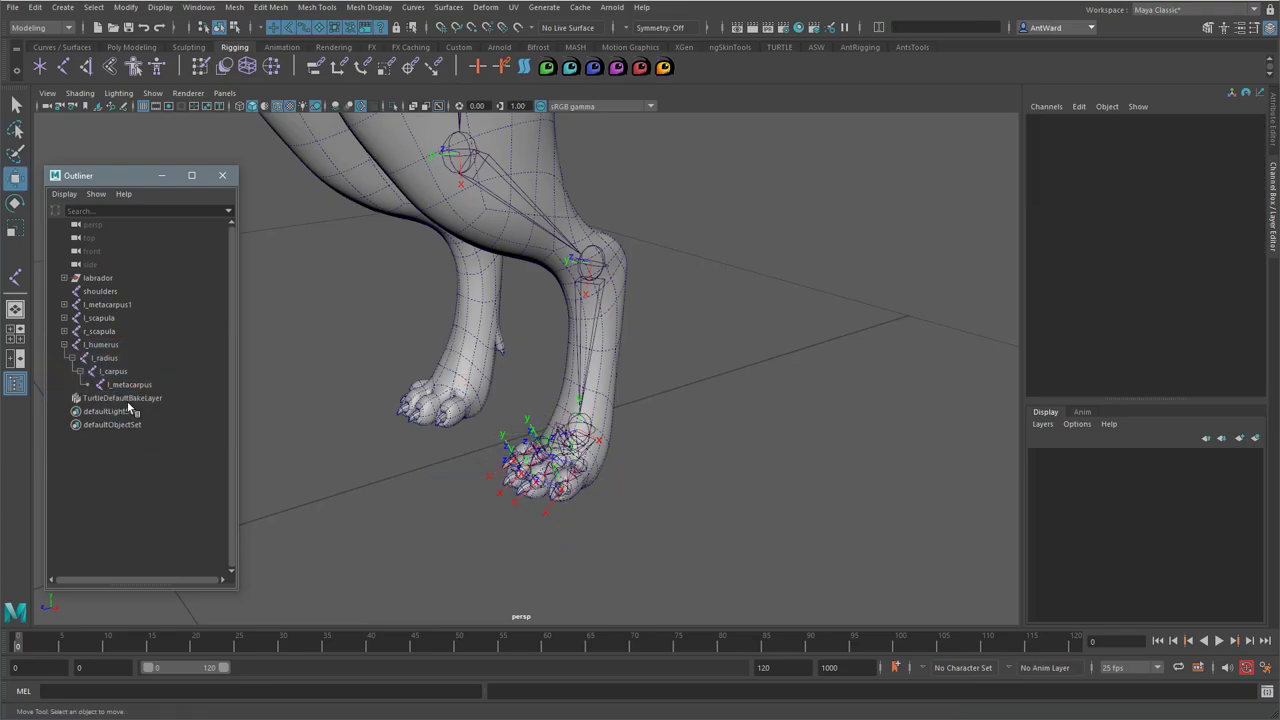
left_click(106, 305)
key("ctrl+h")
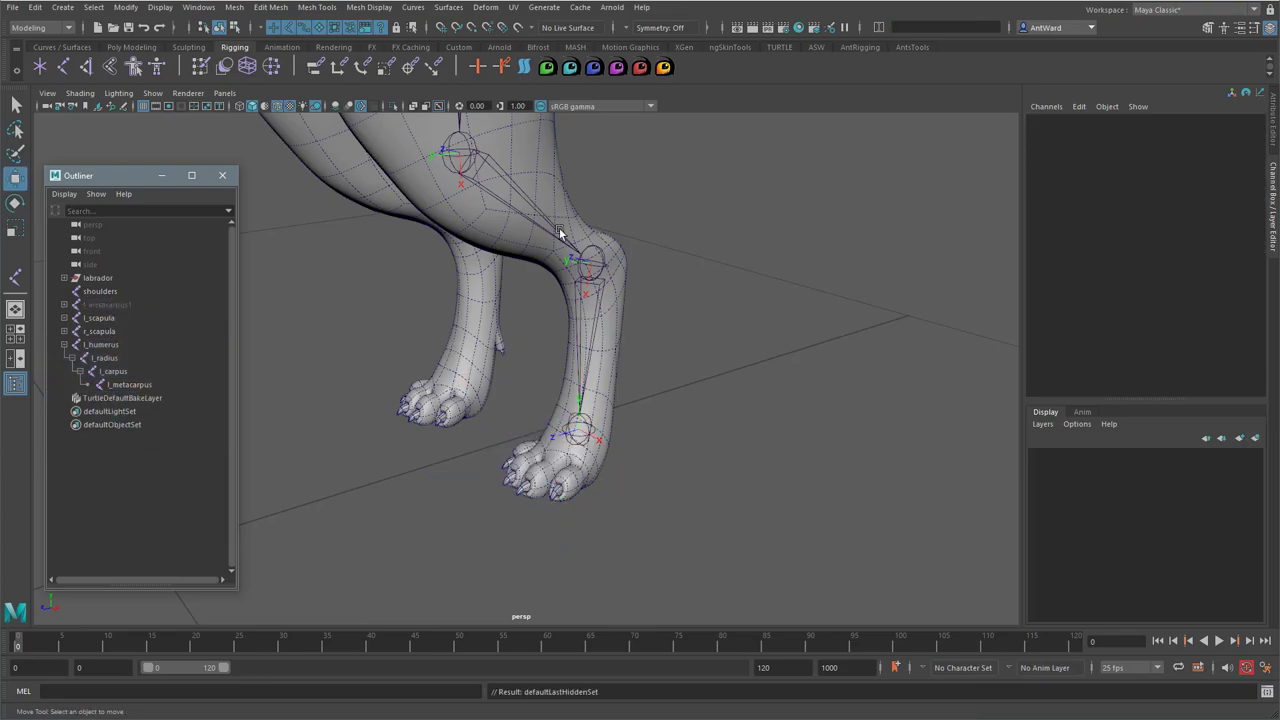
Orient the hind l_humerus chain with primary axis X, secondary axis Y and secondary axis world orientation +Z, including child joints
middle_click_drag(637, 260, 690, 405, "alt")
right_click_drag(690, 405, 577, 417, "alt")
left_click_drag(577, 417, 535, 410, "alt")
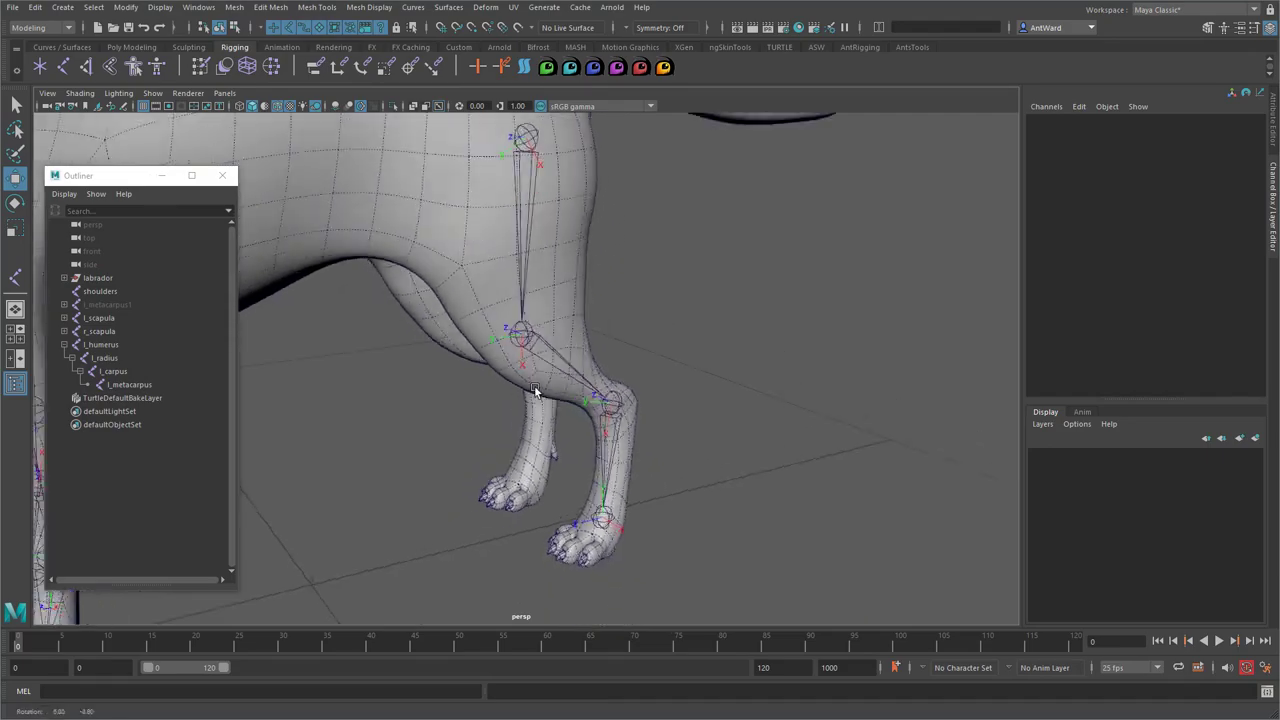
left_click(519, 139)
key("space")
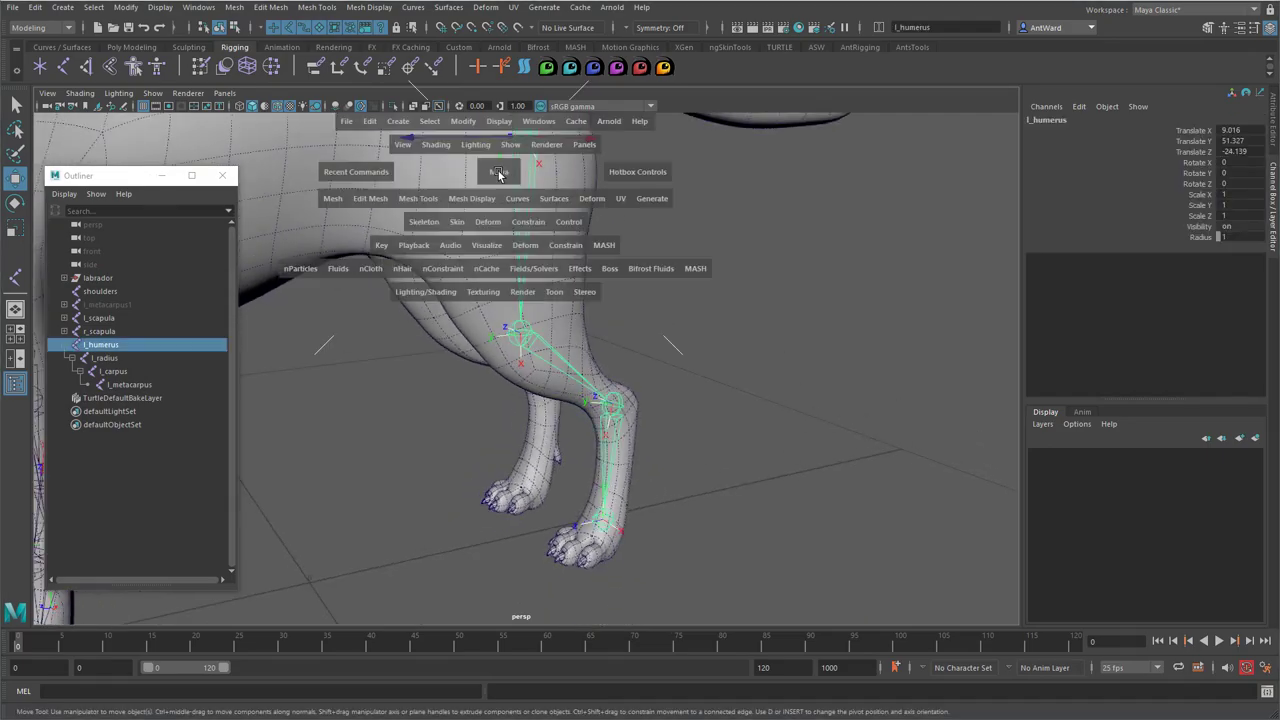
left_click(438, 222)
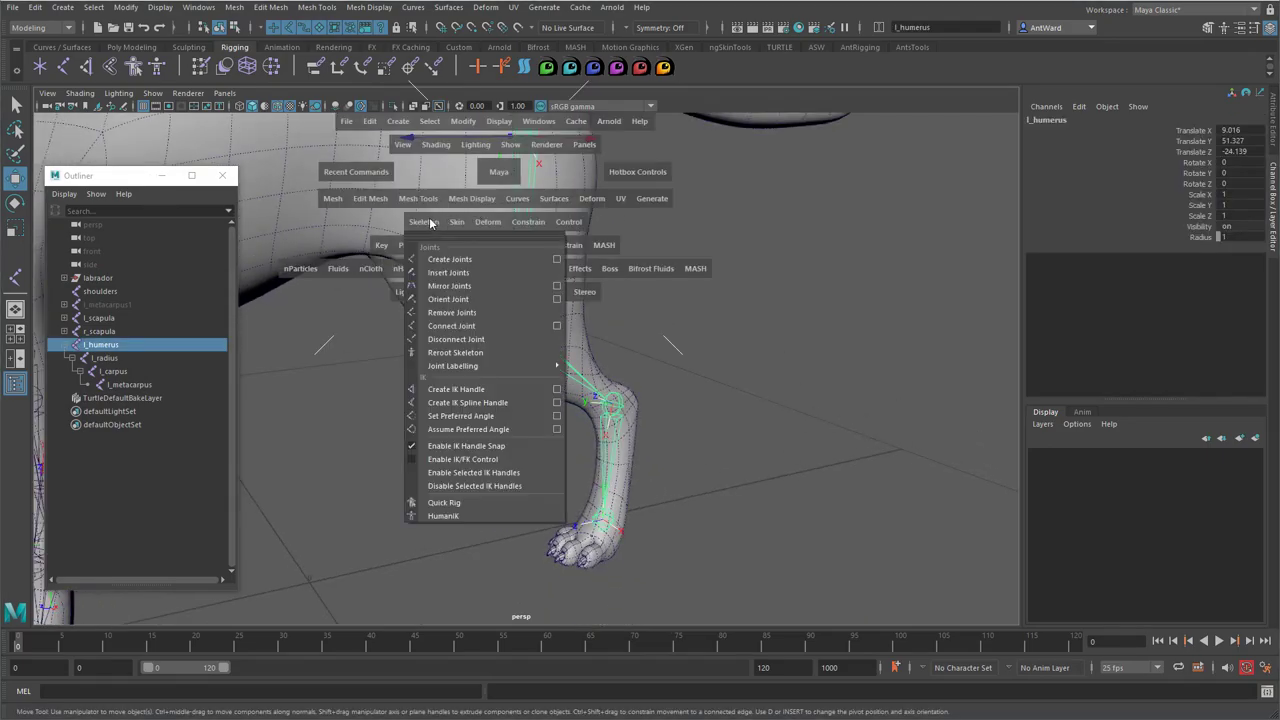
left_click(556, 299)
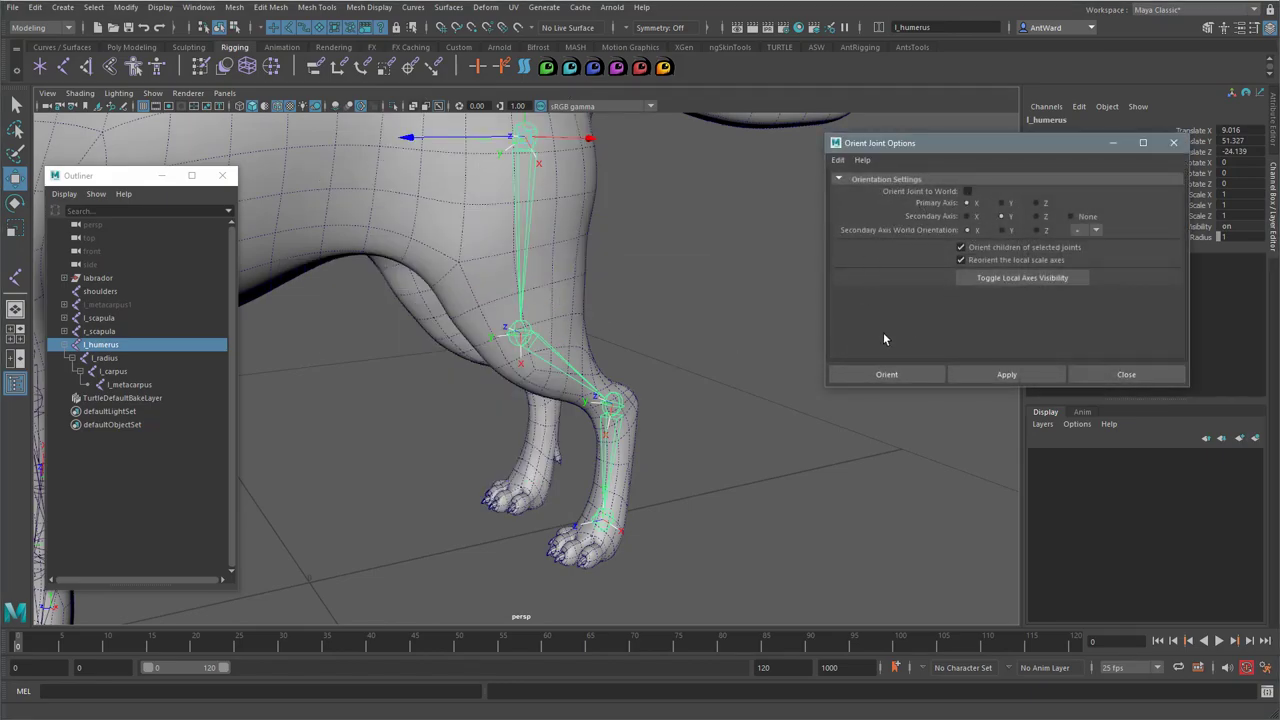
middle_click_drag(545, 149, 576, 210, "alt")
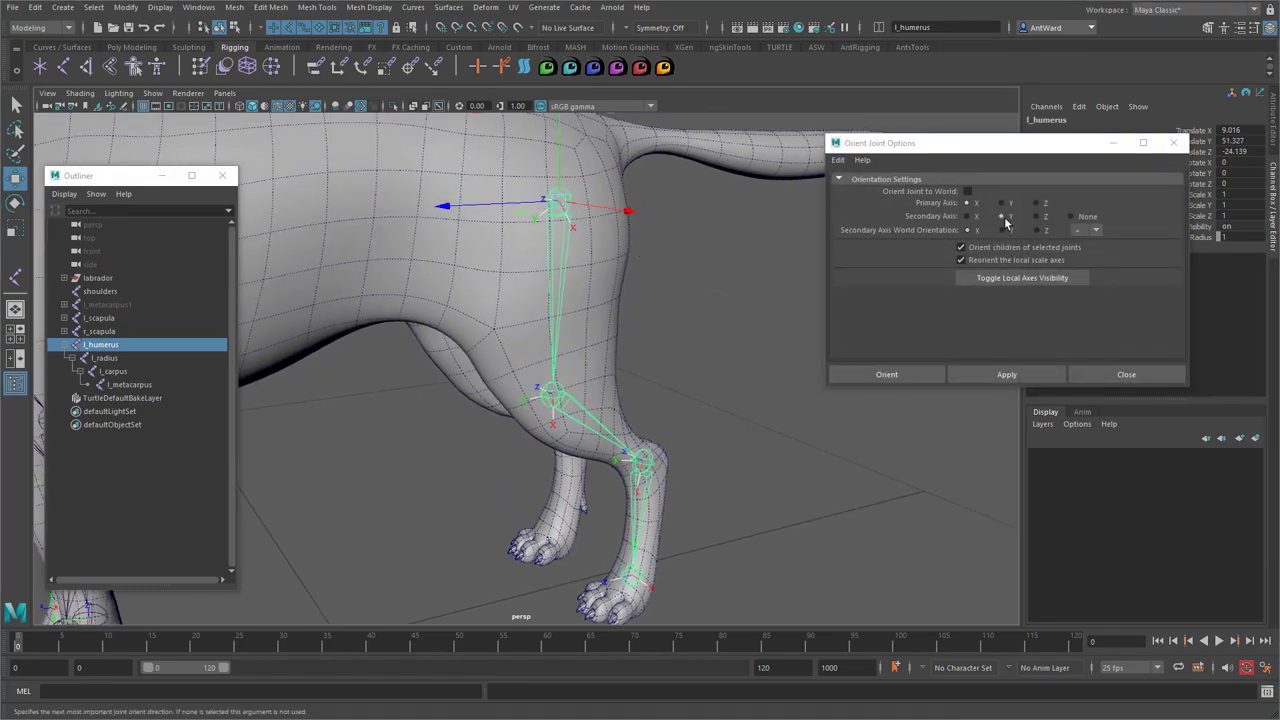
left_click(1036, 231)
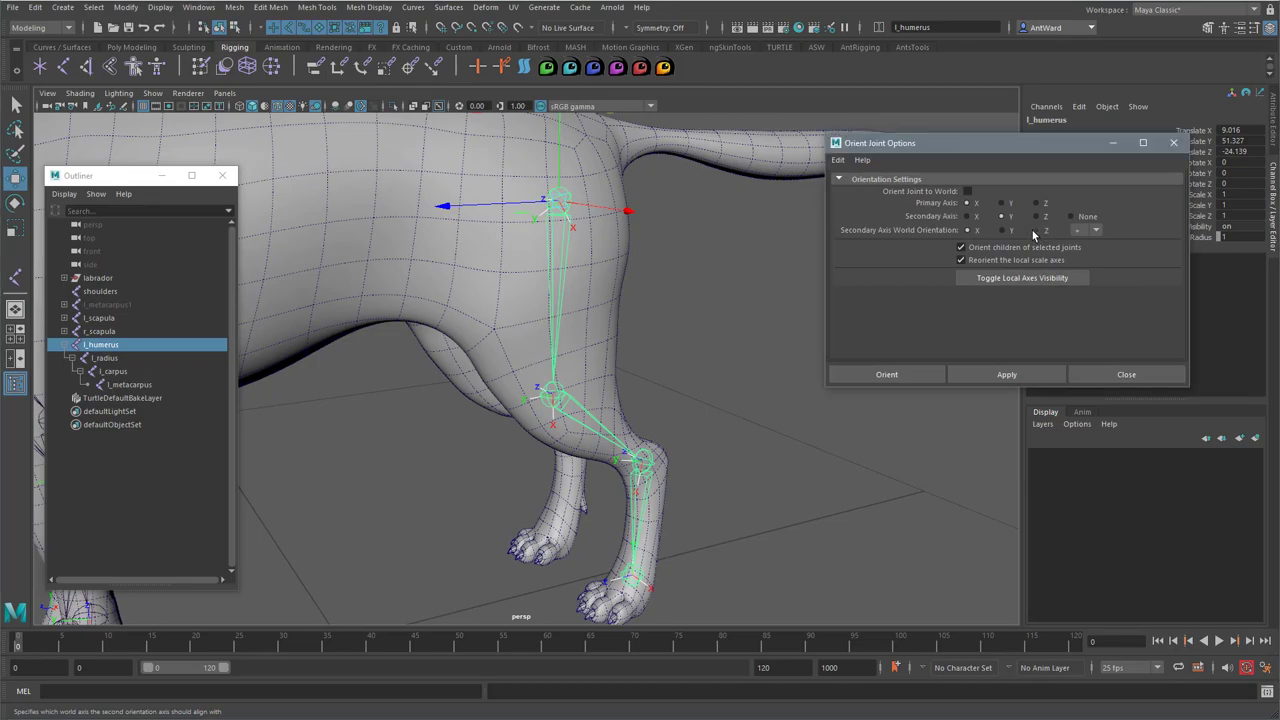
left_click(1006, 375)
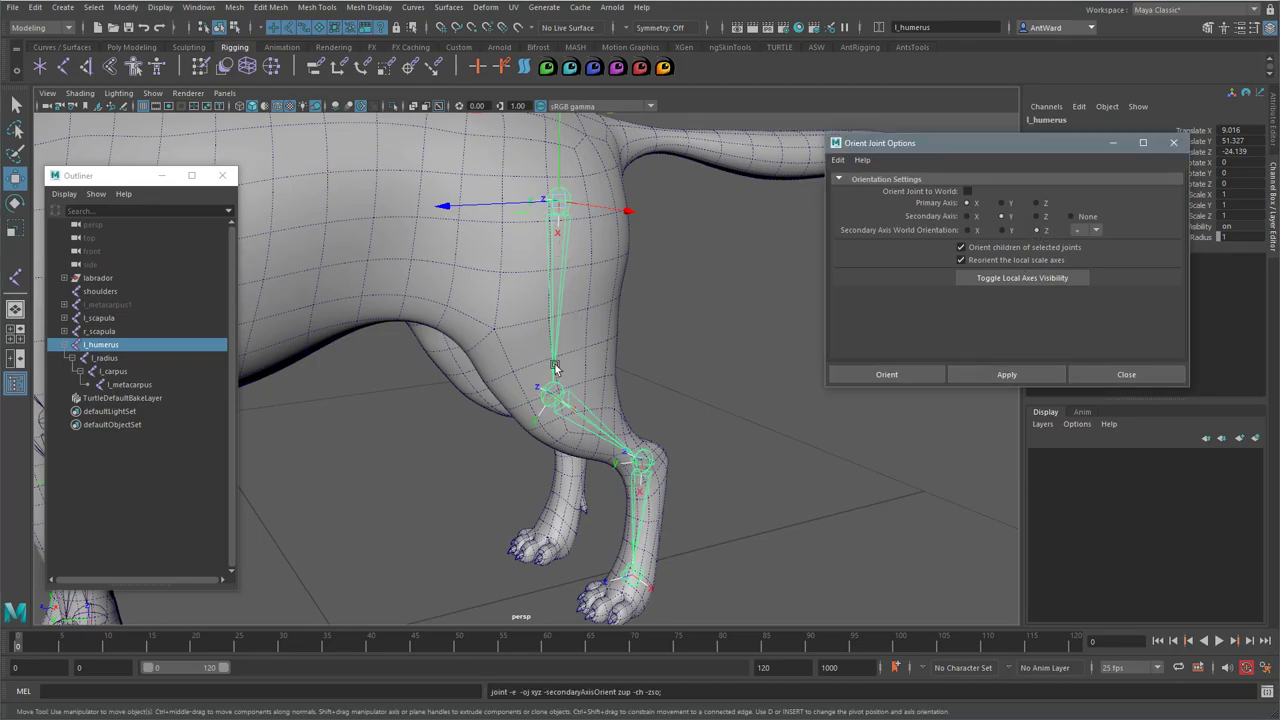
left_click_drag(710, 578, 705, 440, "alt")
left_click(1094, 374)
Delete the original l_metacarpus joint at the end of the hind leg, and unhide the l_metacarpus1 chain
left_click(682, 502)
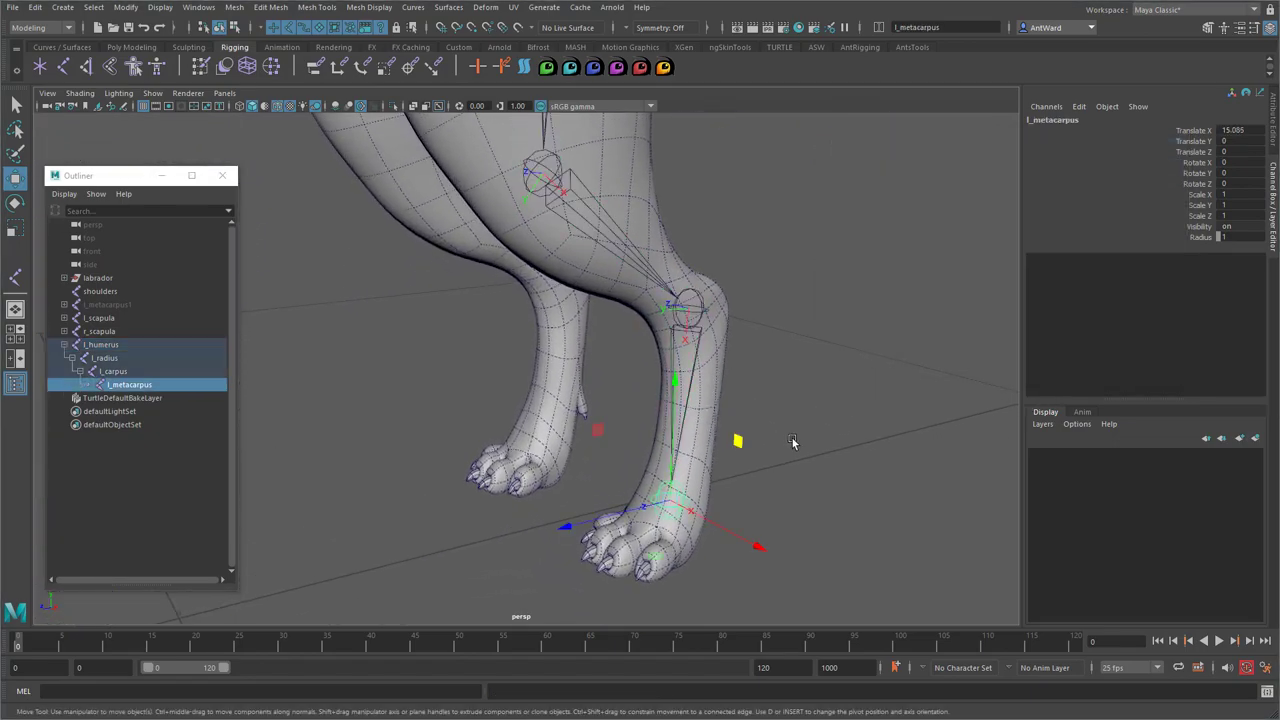
key("Delete")
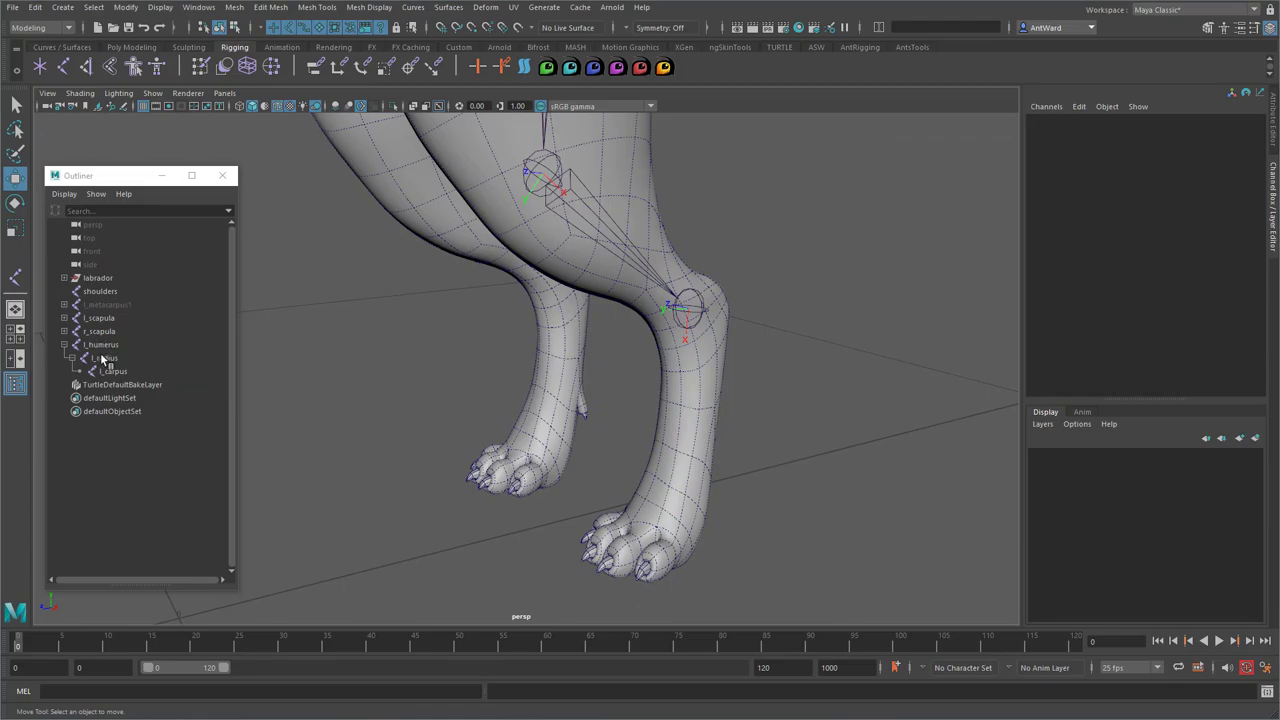
left_click(119, 305)
key("shift+h")
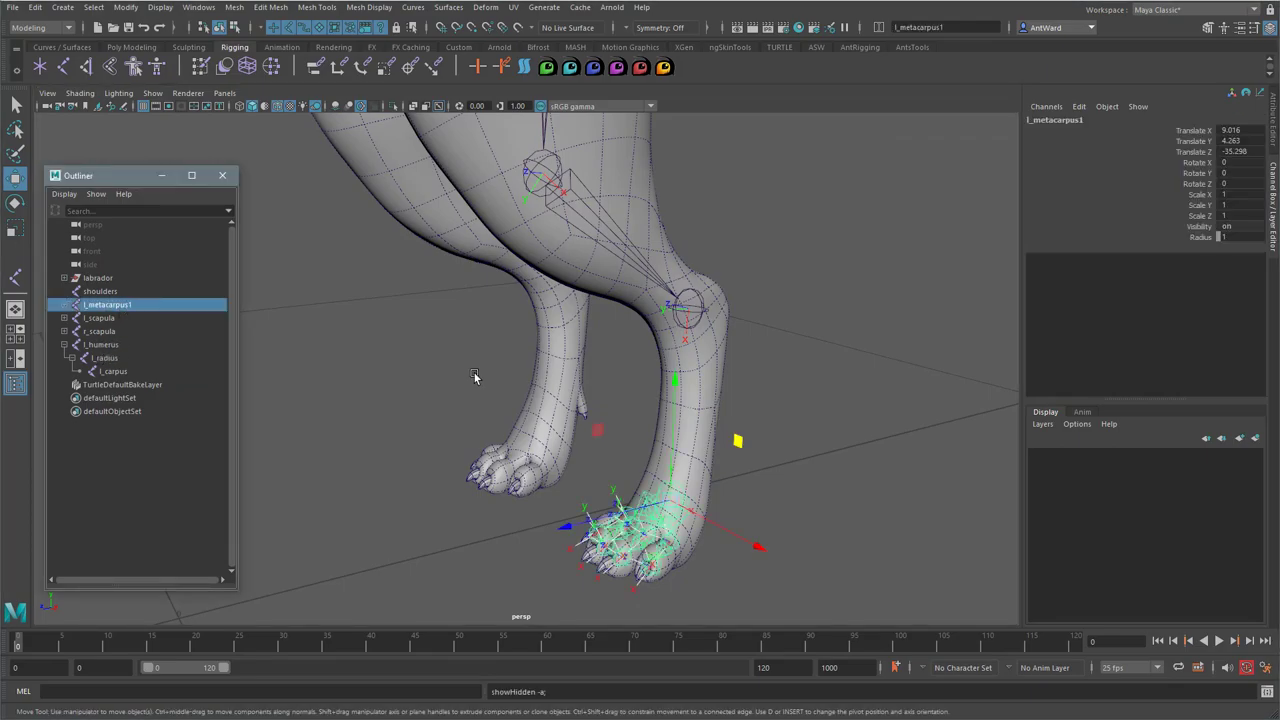
Parent the l_metacarpus1 paw chain under the hind l_carpus joint, and expand its toe hierarchy in the Outliner
left_click(700, 311, "shift")
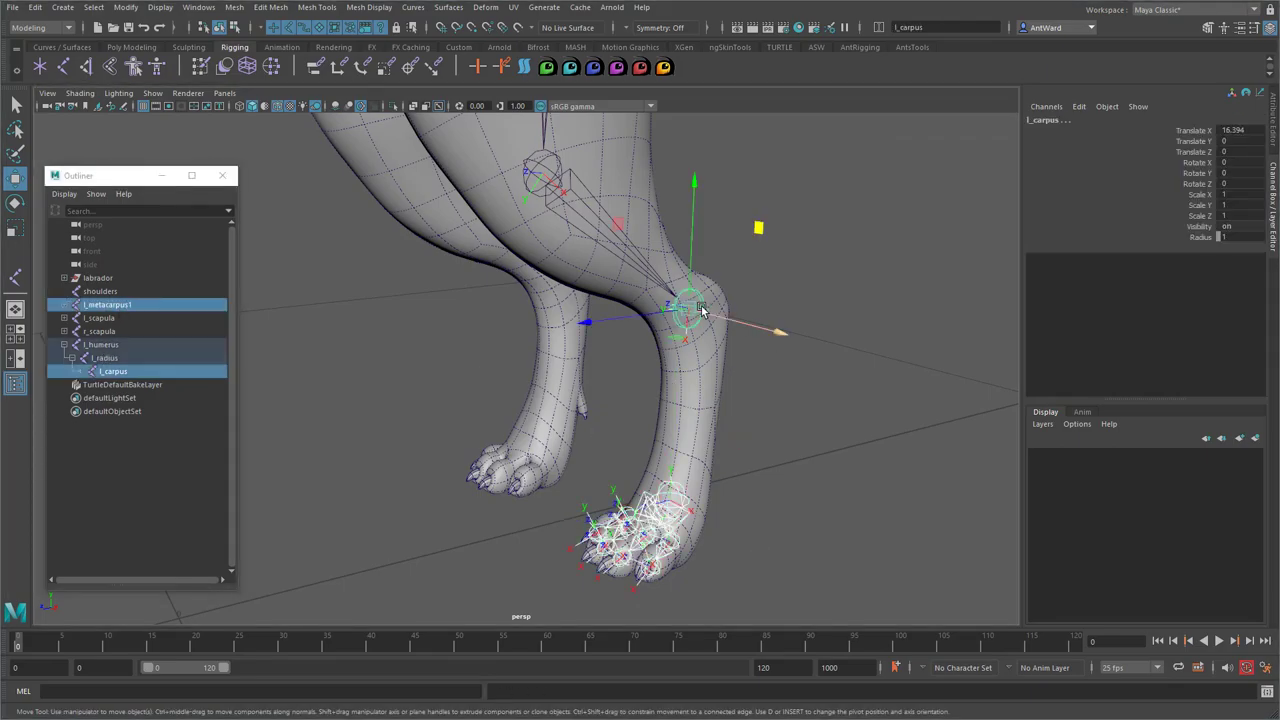
key("p")
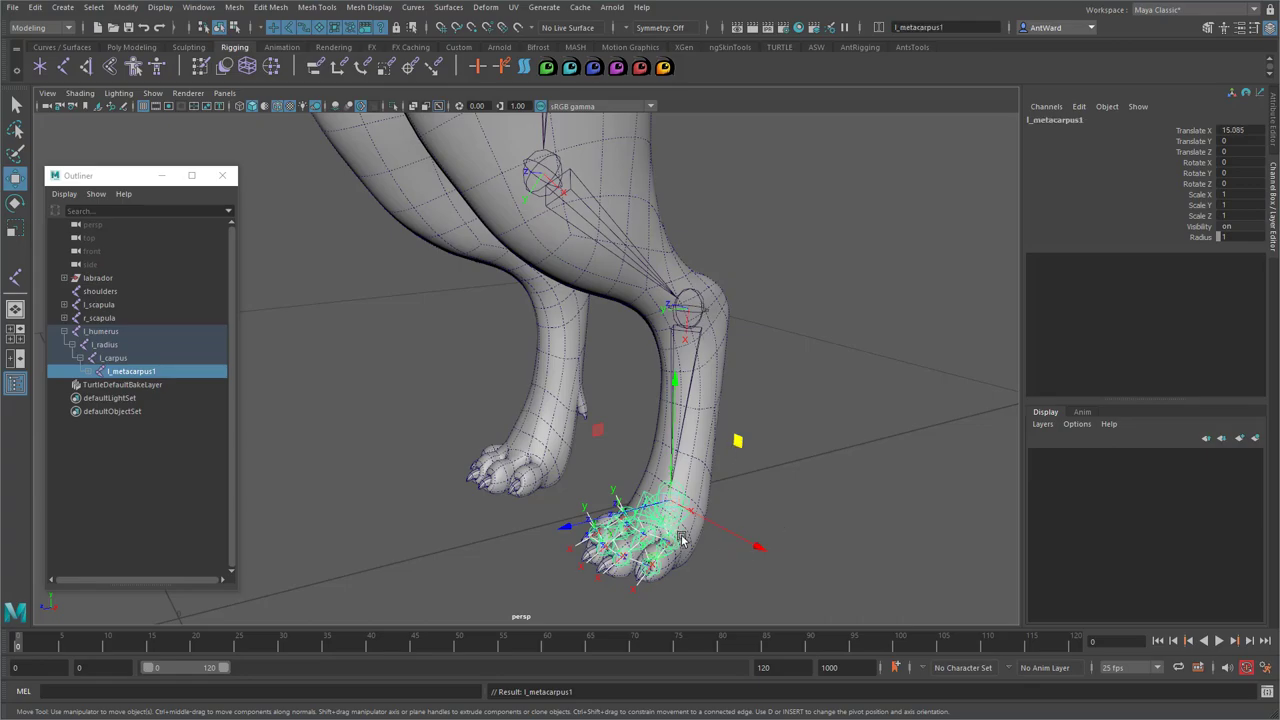
left_click_drag(743, 531, 641, 391, "alt")
left_click(89, 371)
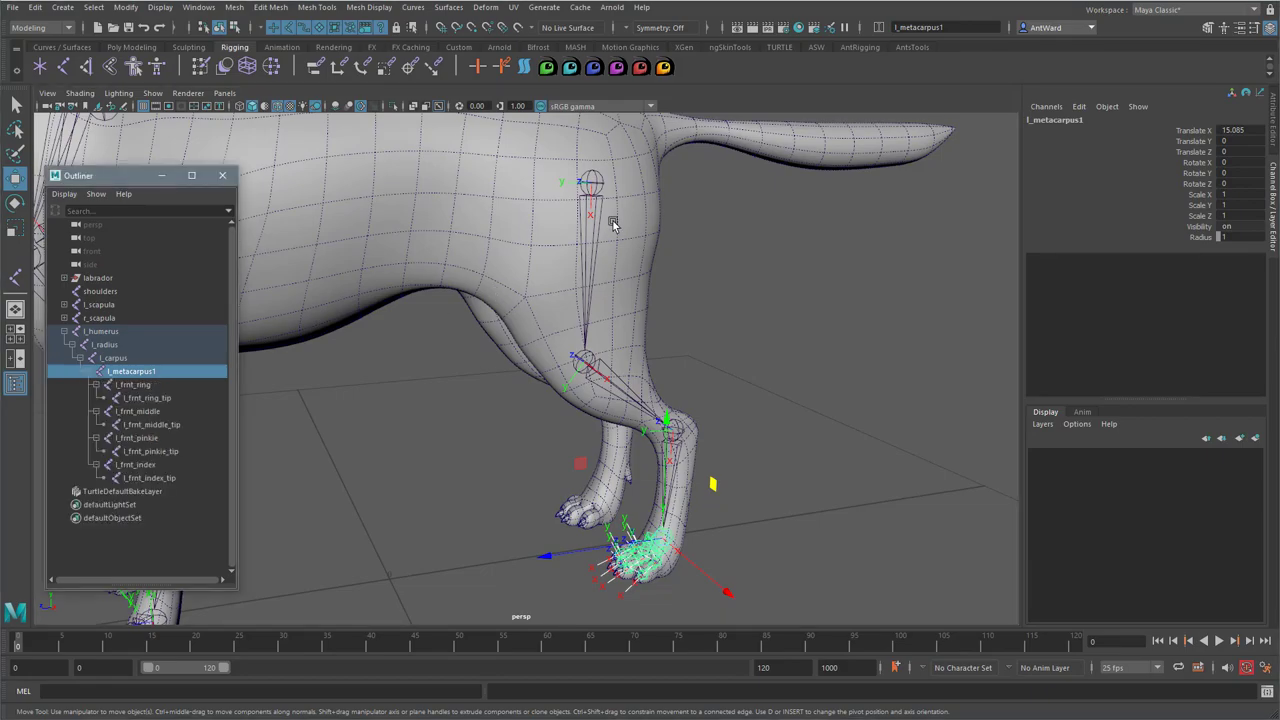
Rename the hind leg's top joint, l_humerus, as l_femur
left_click(599, 187)
mouse_move(629, 286)
left_mouse_down("alt")
mouse_move(704, 252)
mouse_move(645, 286)
left_mouse_up("alt")
middle_click_drag(684, 294, 679, 294, "alt")
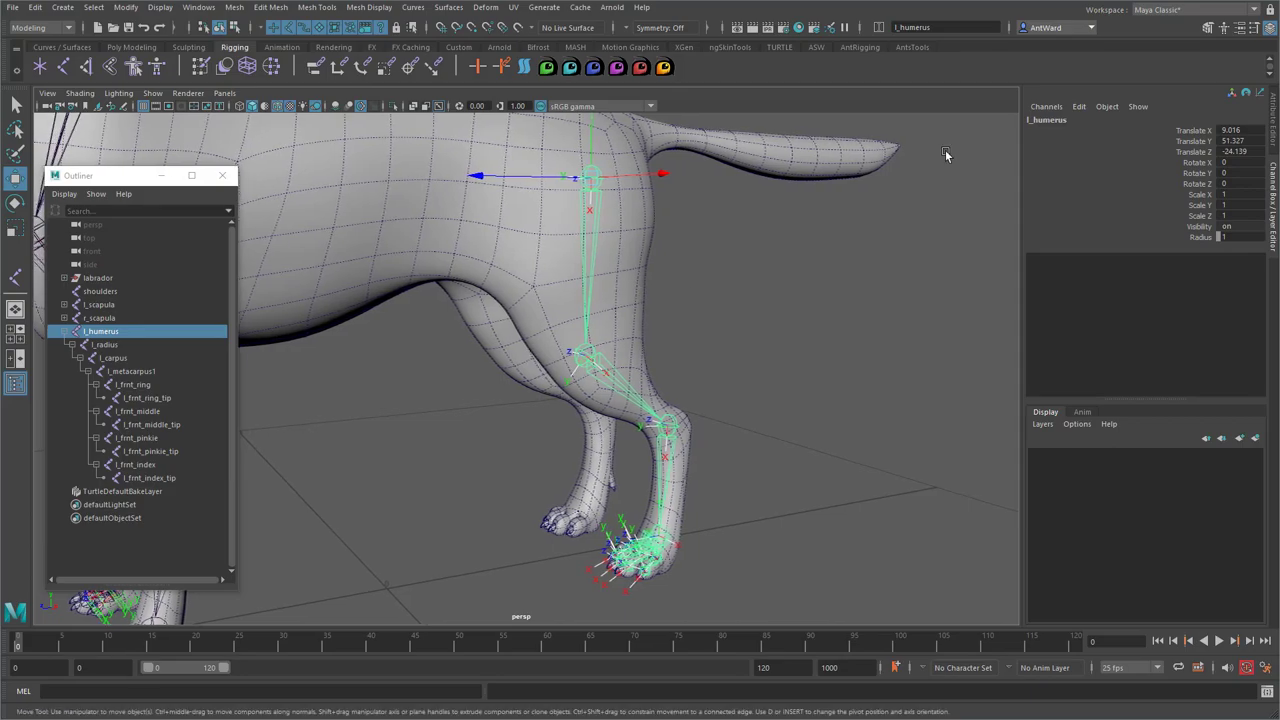
left_click(1033, 120)
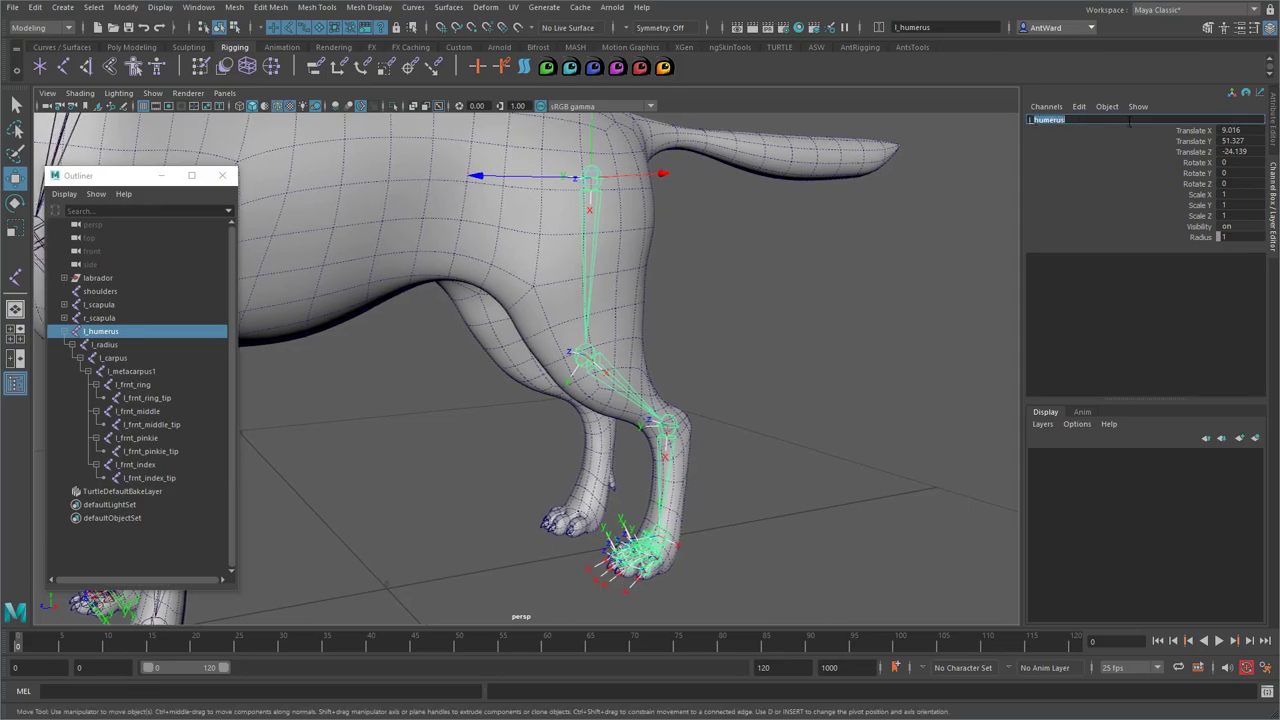
type("l_femu")
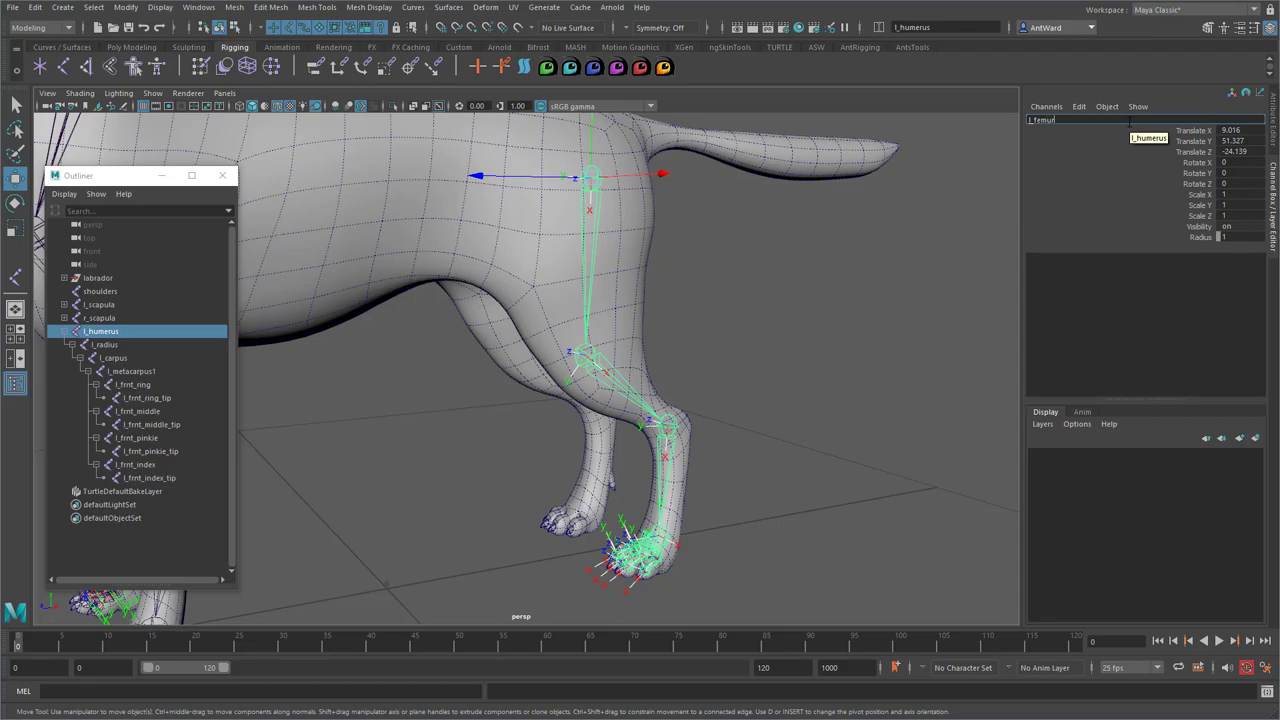
type("r")
key("Return")
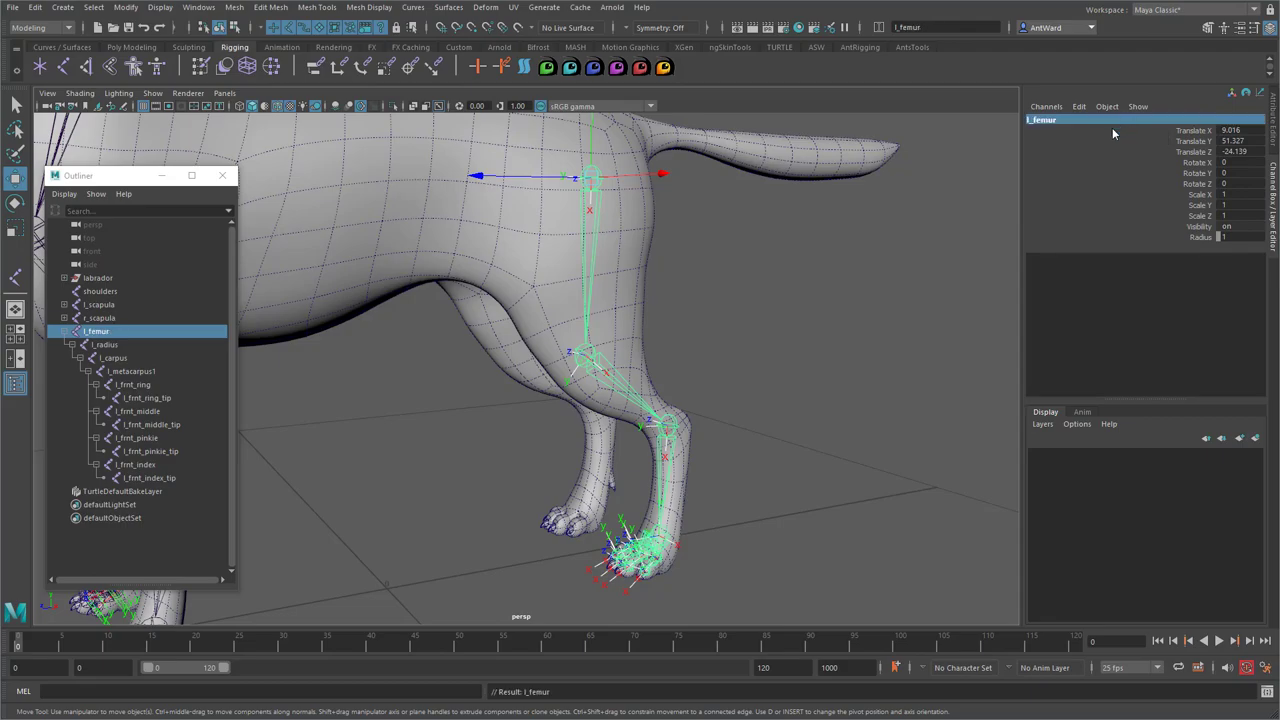
Rename the hind leg's l_radius joint as l_fibula
left_click_drag(803, 457, 774, 446, "alt")
left_click(616, 382)
left_click(1038, 121)
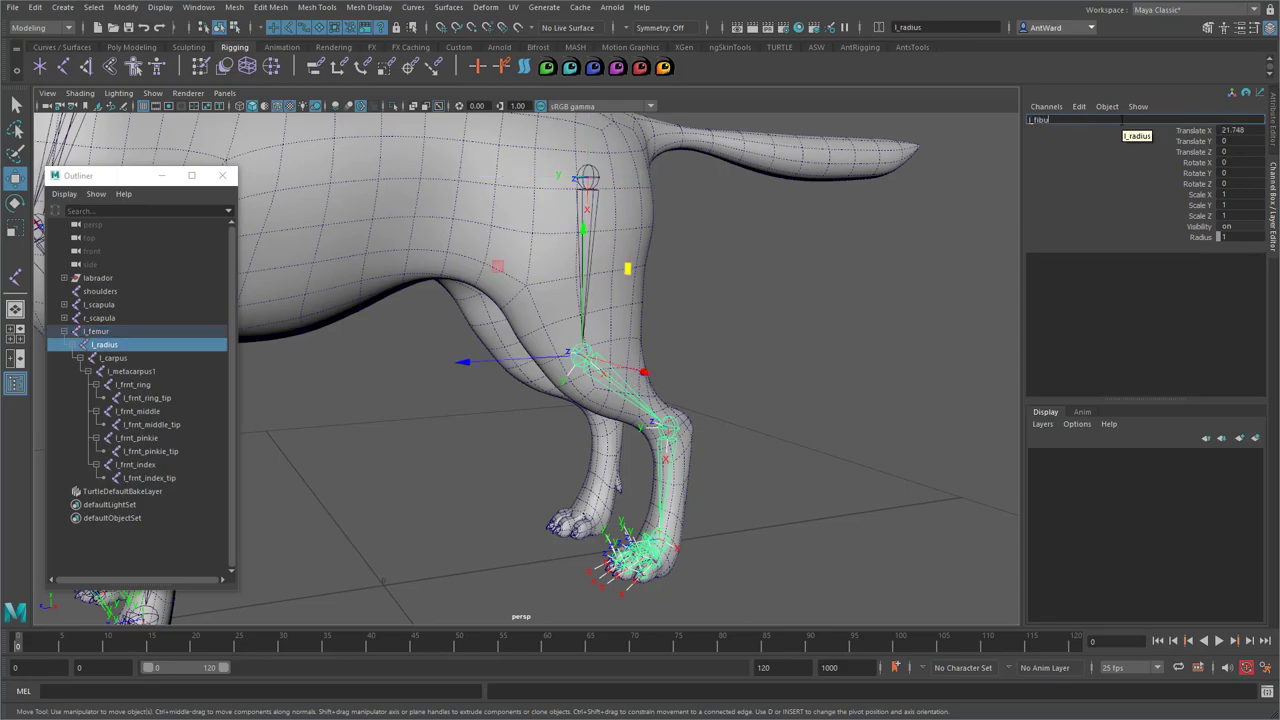
key("Return")
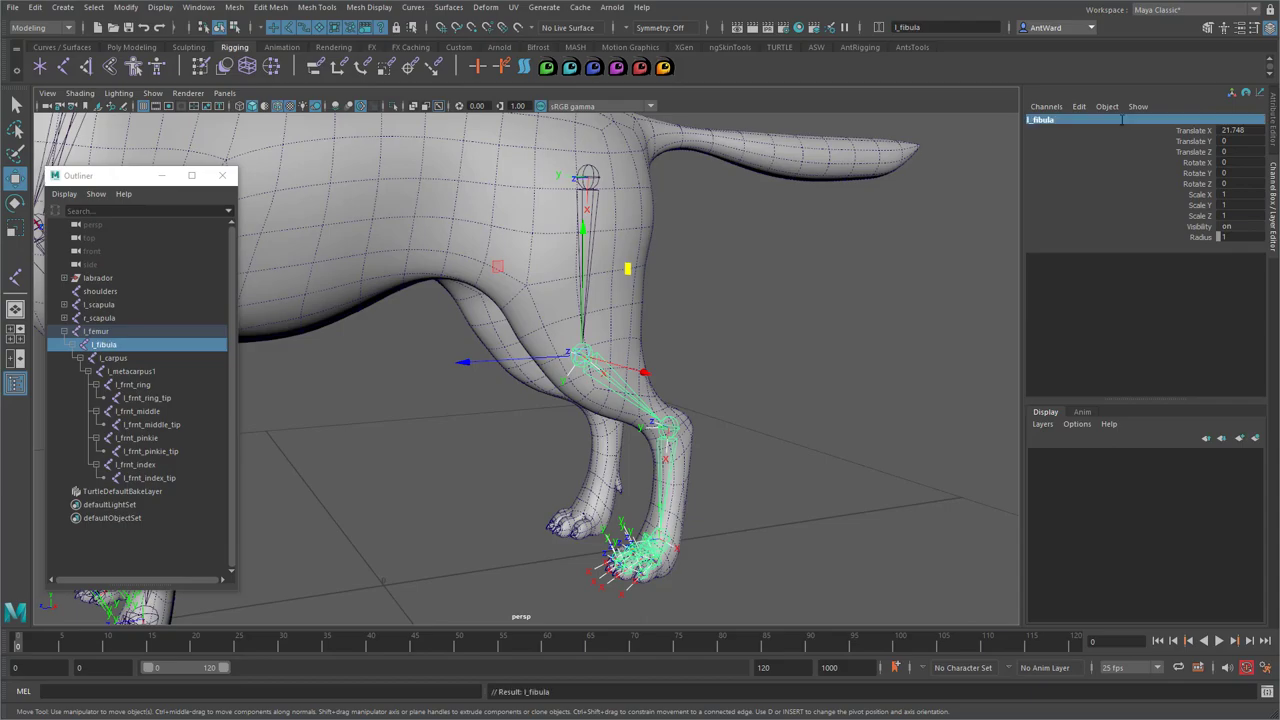
Rename the hind leg's l_carpus joint as l_metatarsus
left_click(663, 466)
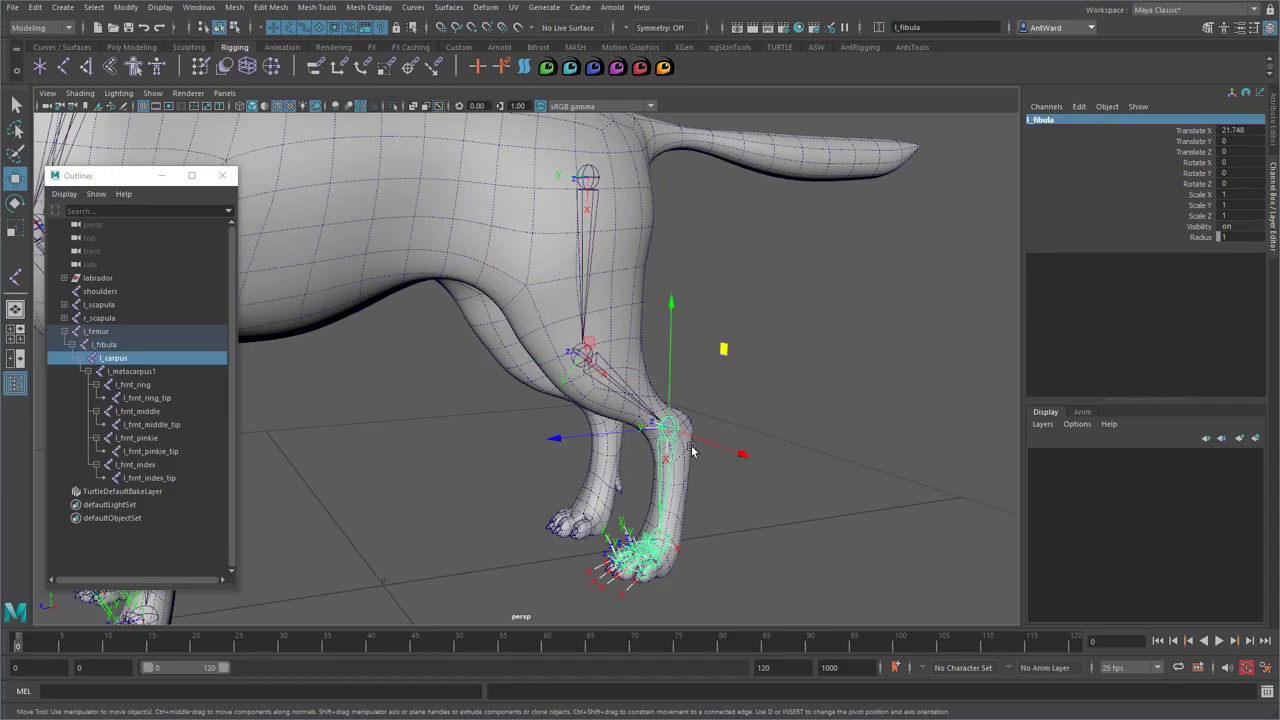
left_click(1043, 121)
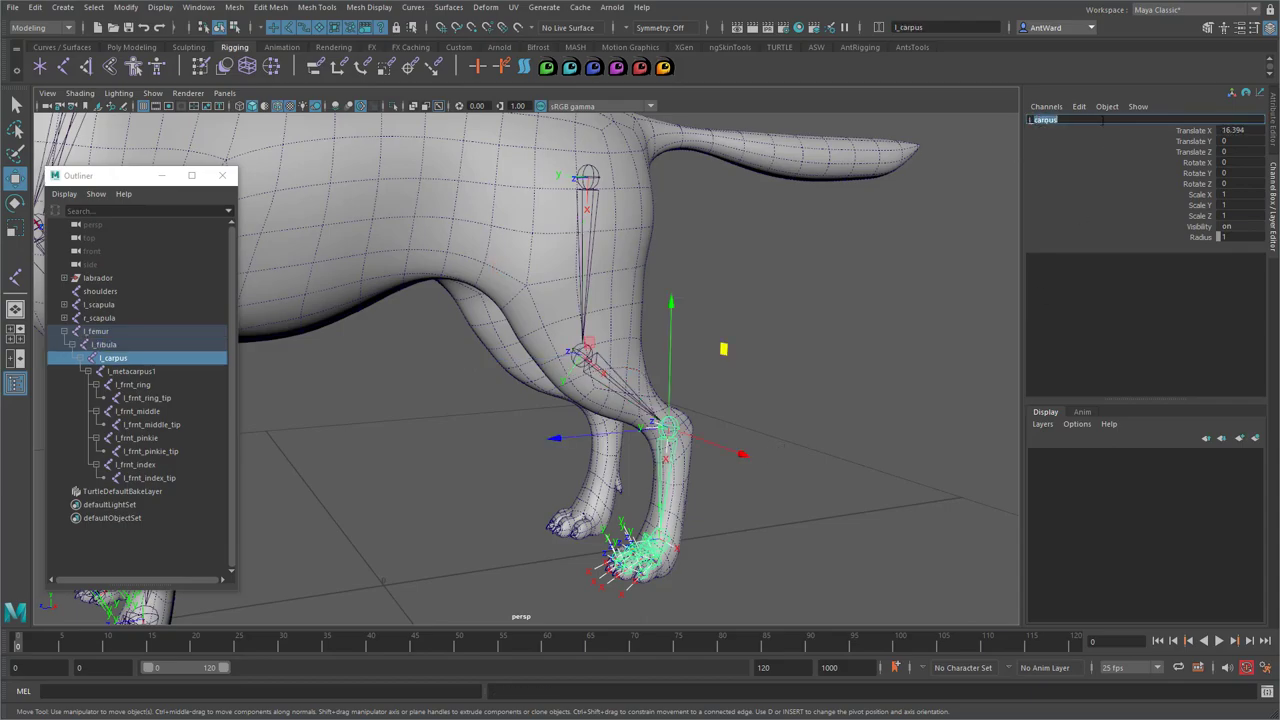
type("l_metatars")
key("Return")
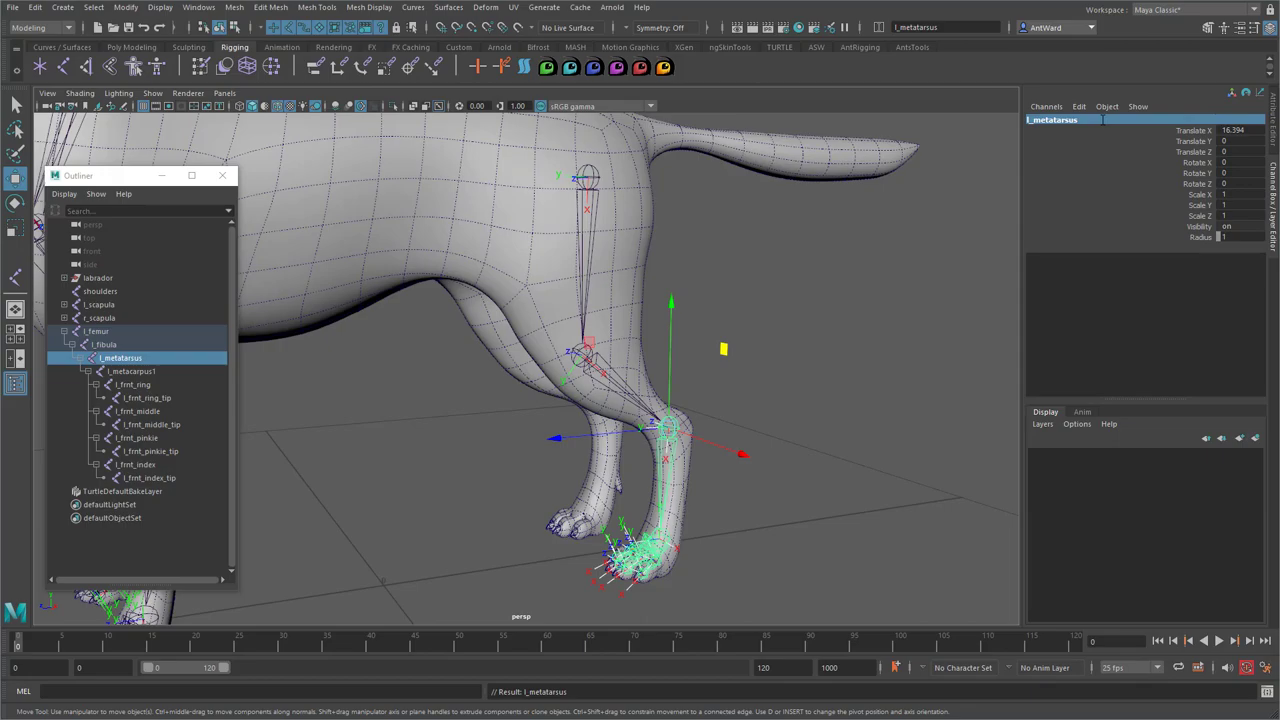
middle_click_drag(585, 478, 700, 320, "alt")
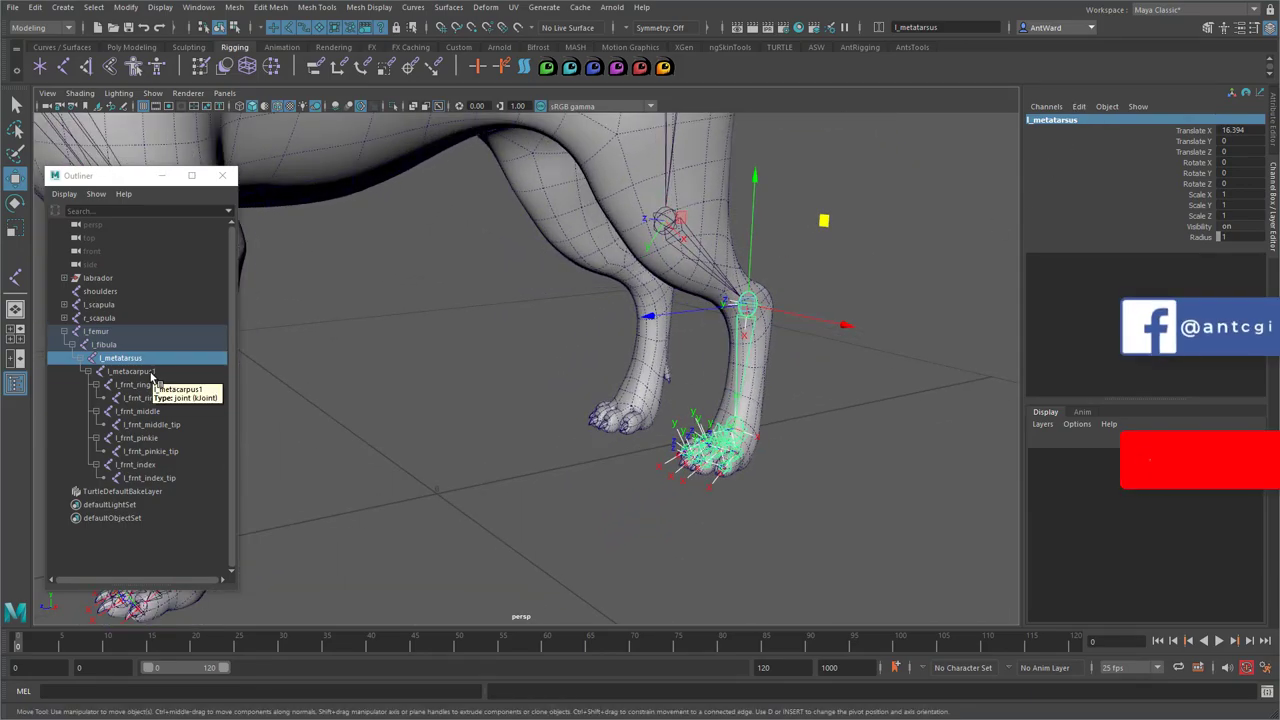
left_click(150, 372)
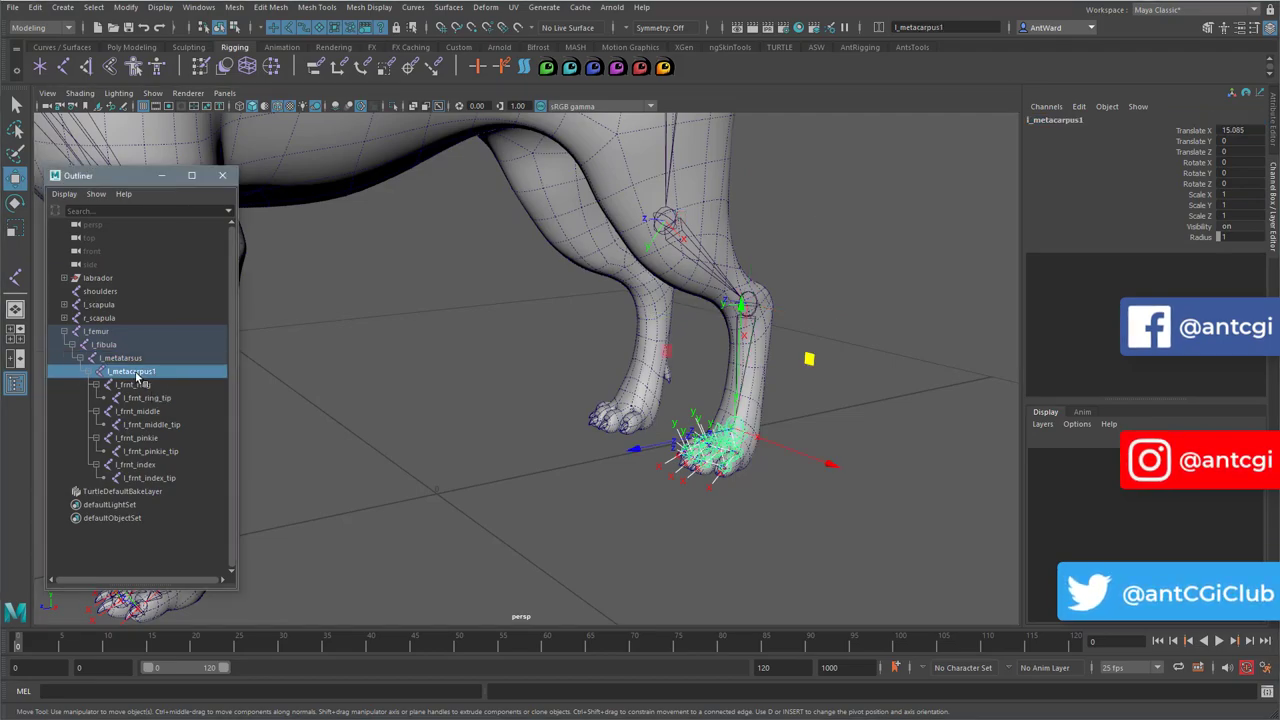
middle_click_drag(123, 368, 117, 348)
left_click(135, 358)
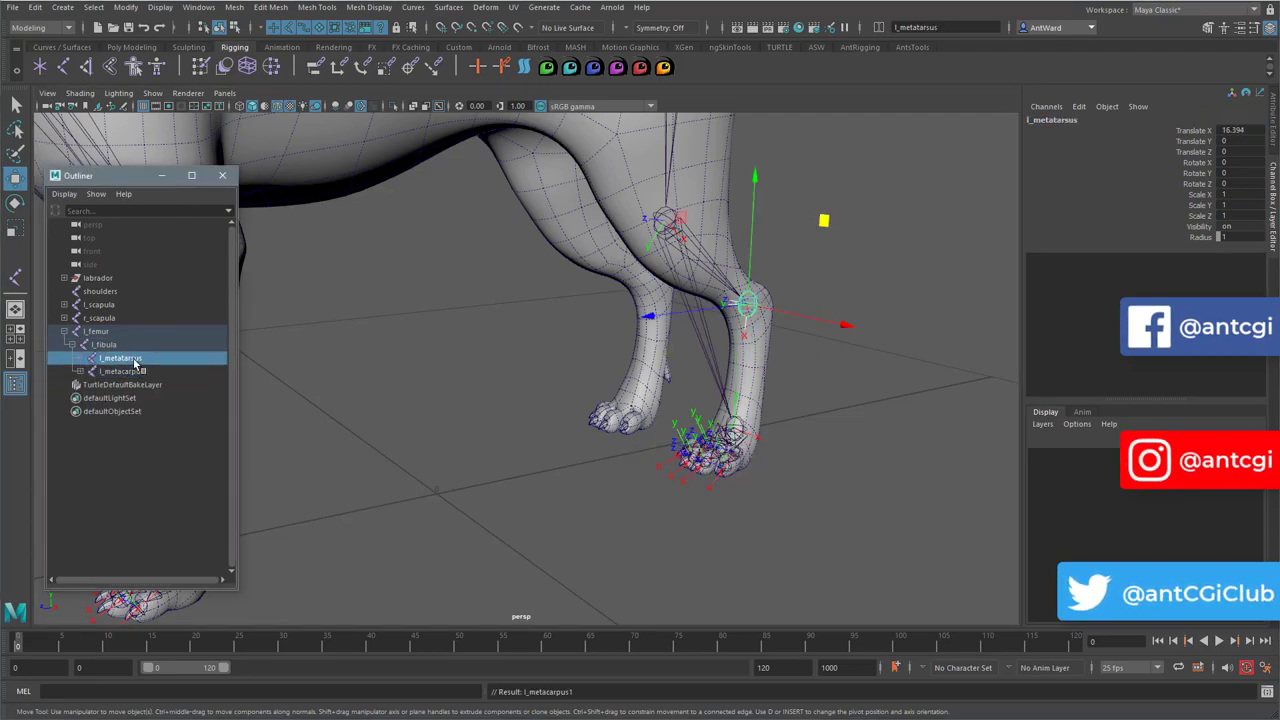
key("ctrl+z")
left_click(89, 372)
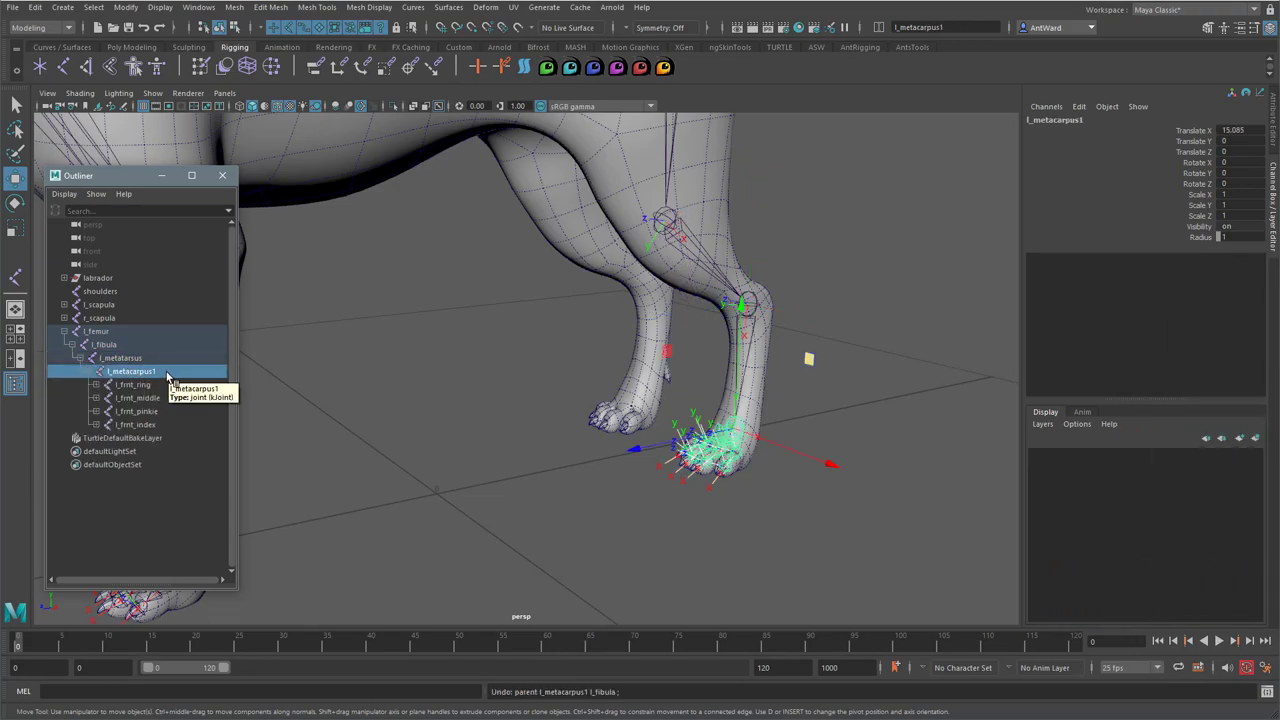
double_click(168, 372)
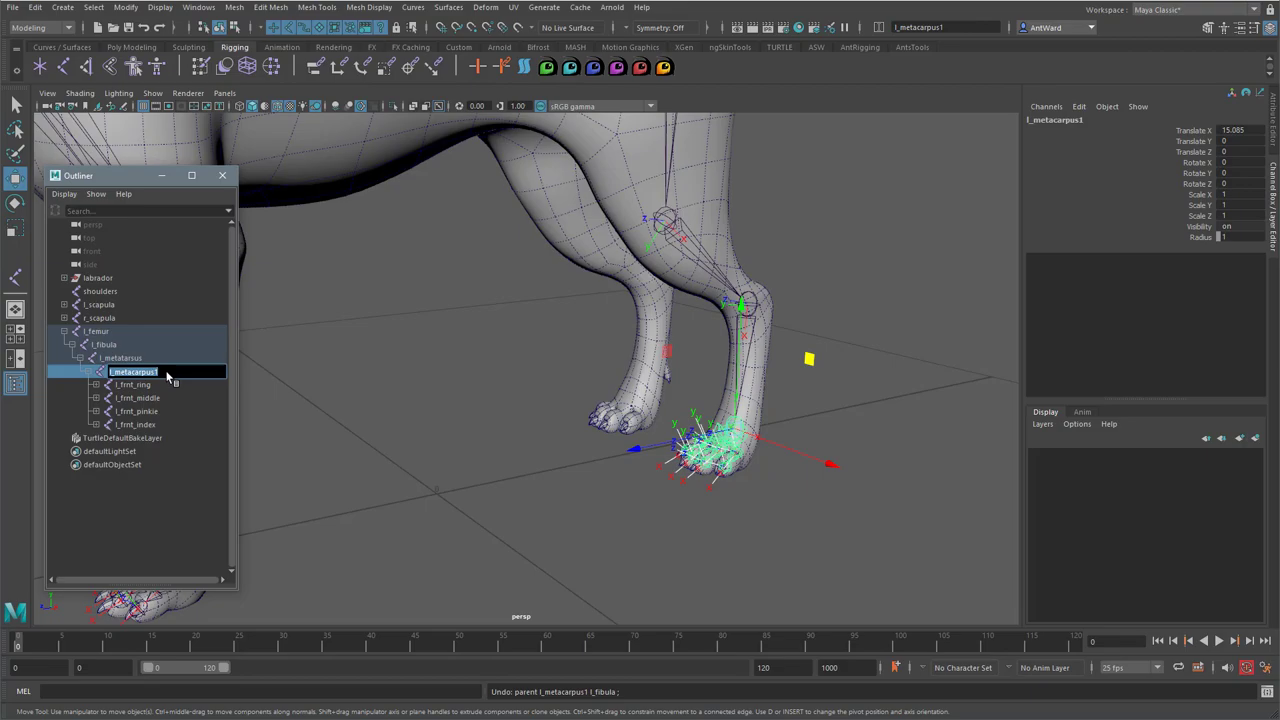
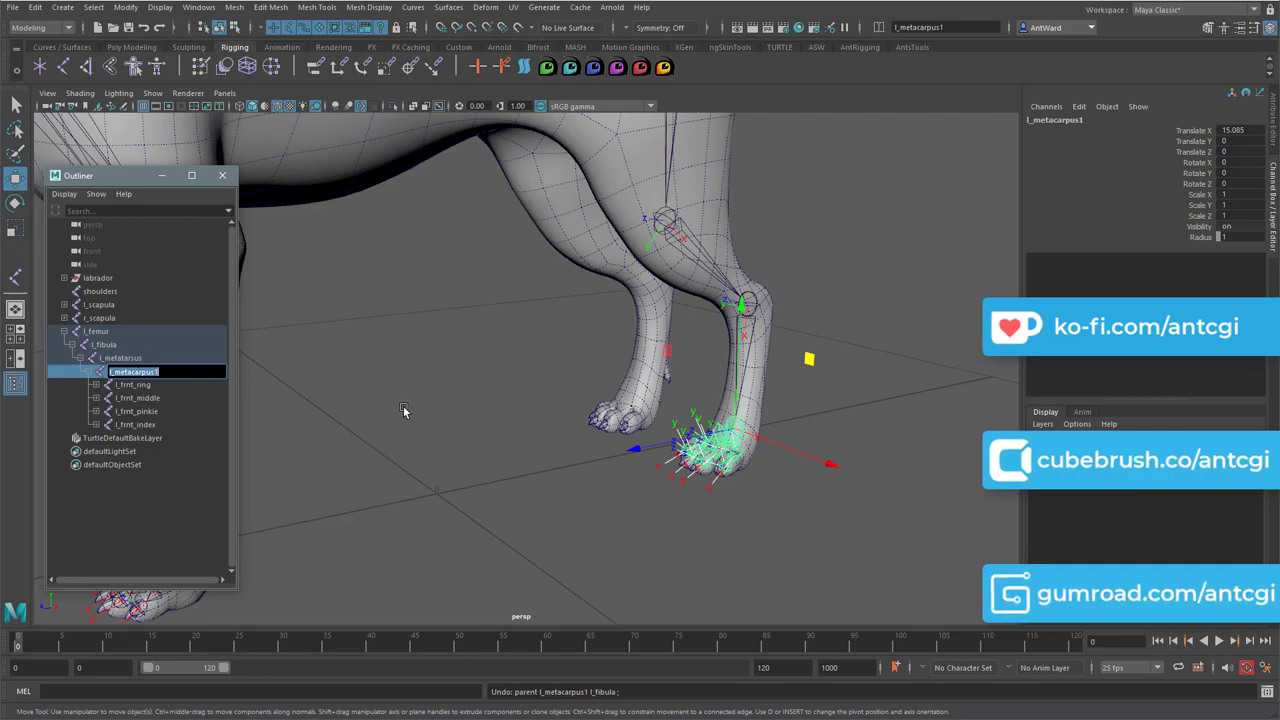
Rename the left front paw joint, l_metacarpus, as l_frnt_metacarpus
middle_click_drag(357, 424, 402, 421, "alt")
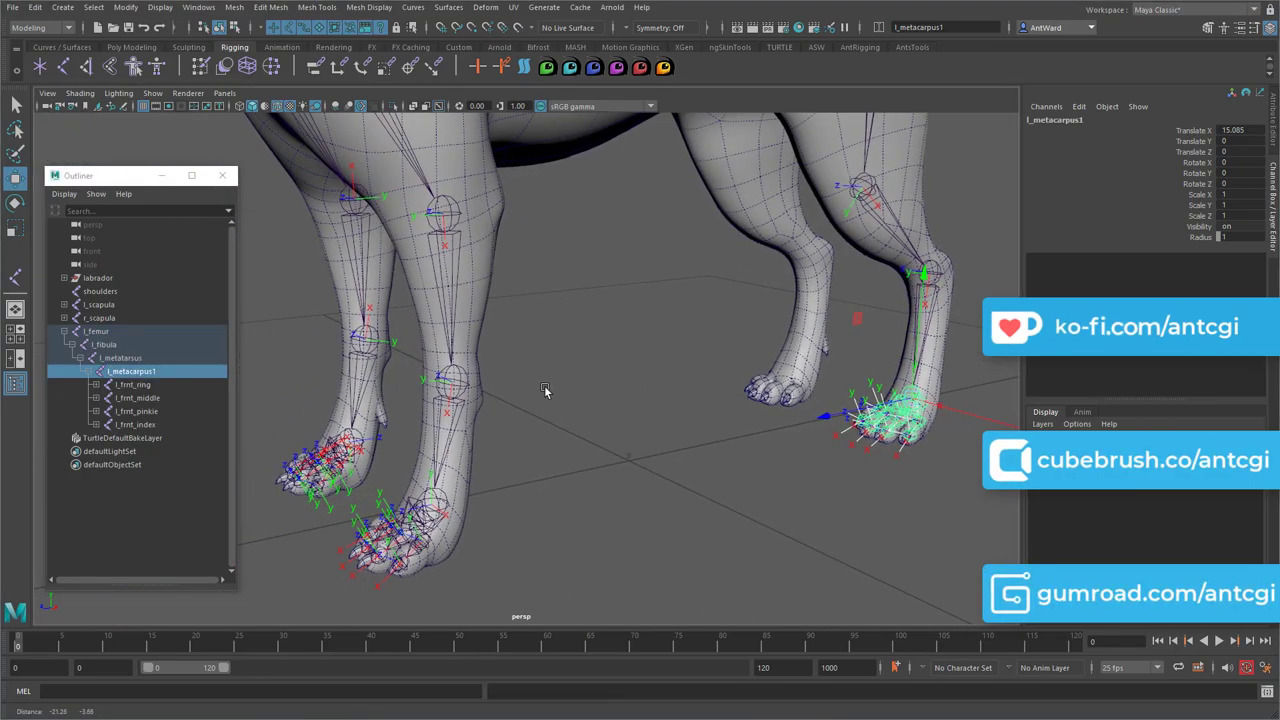
middle_click_drag(545, 390, 549, 386, "alt")
left_click(424, 495)
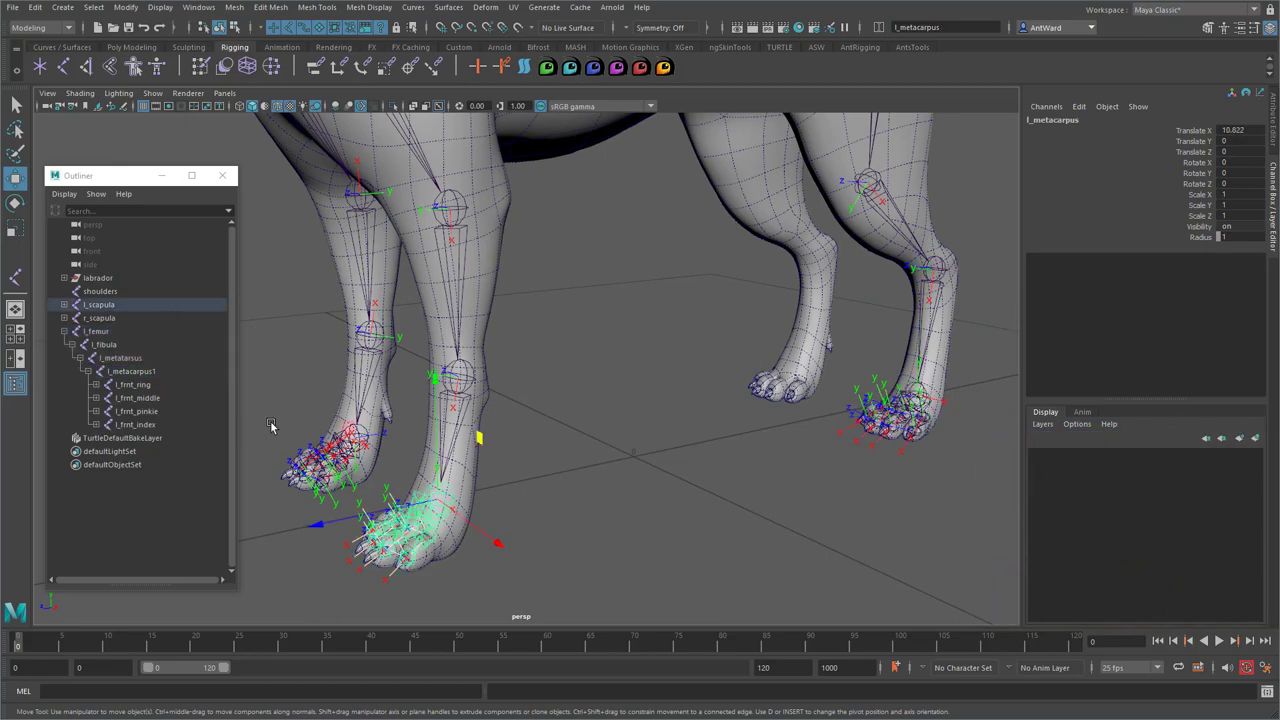
left_click(1075, 118)
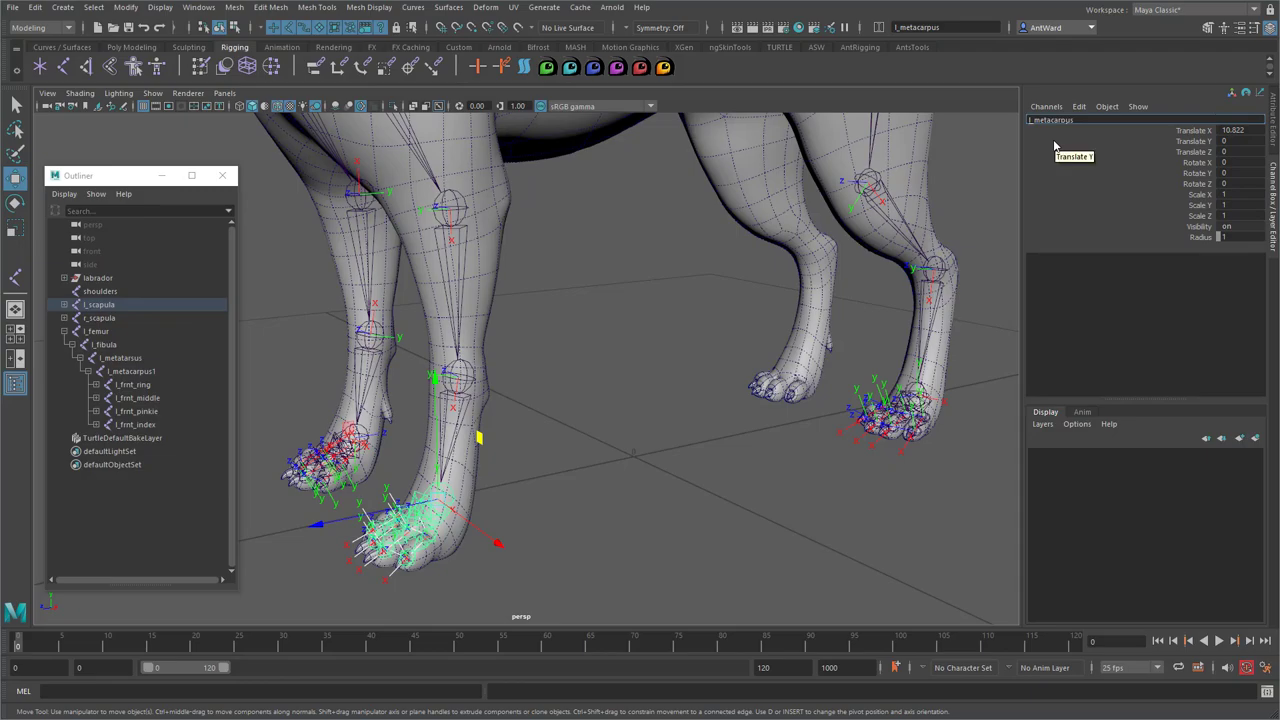
type("frnt_")
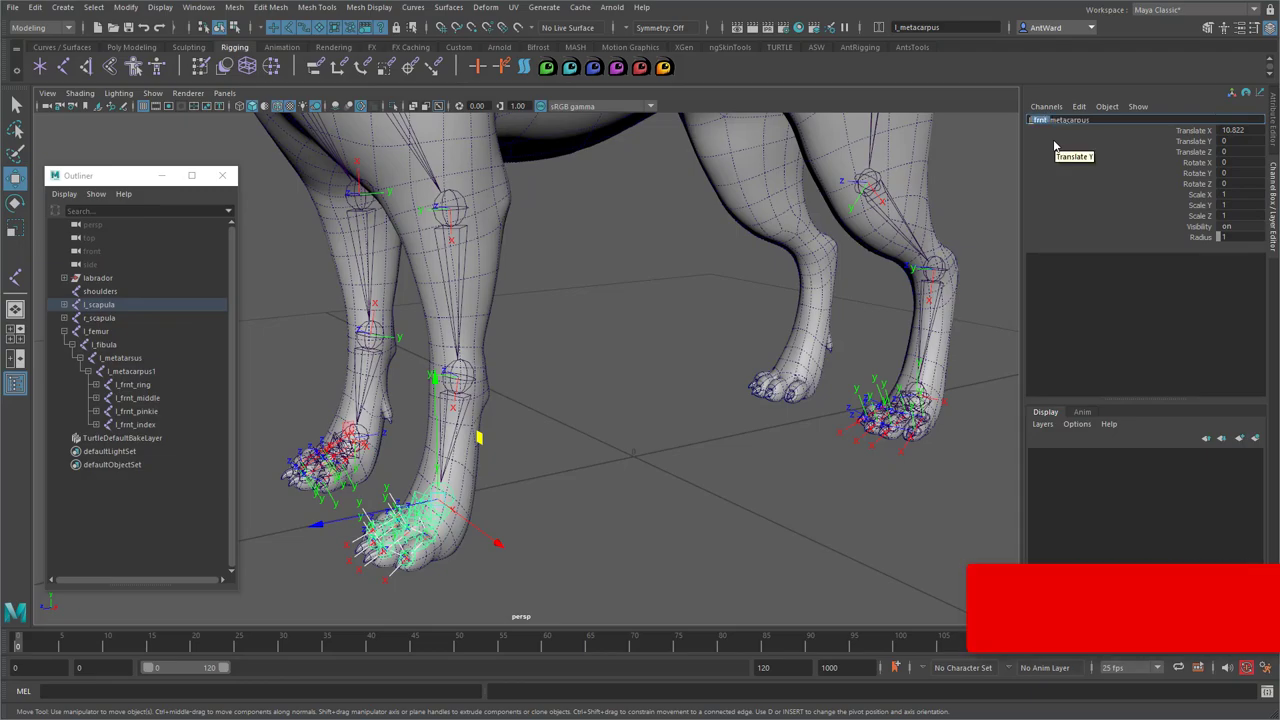
left_click(641, 361)
Rename the right front paw joint, r_metacarpus, as r_frnt_metacarpus, with a single underscore after the r
left_click(367, 436)
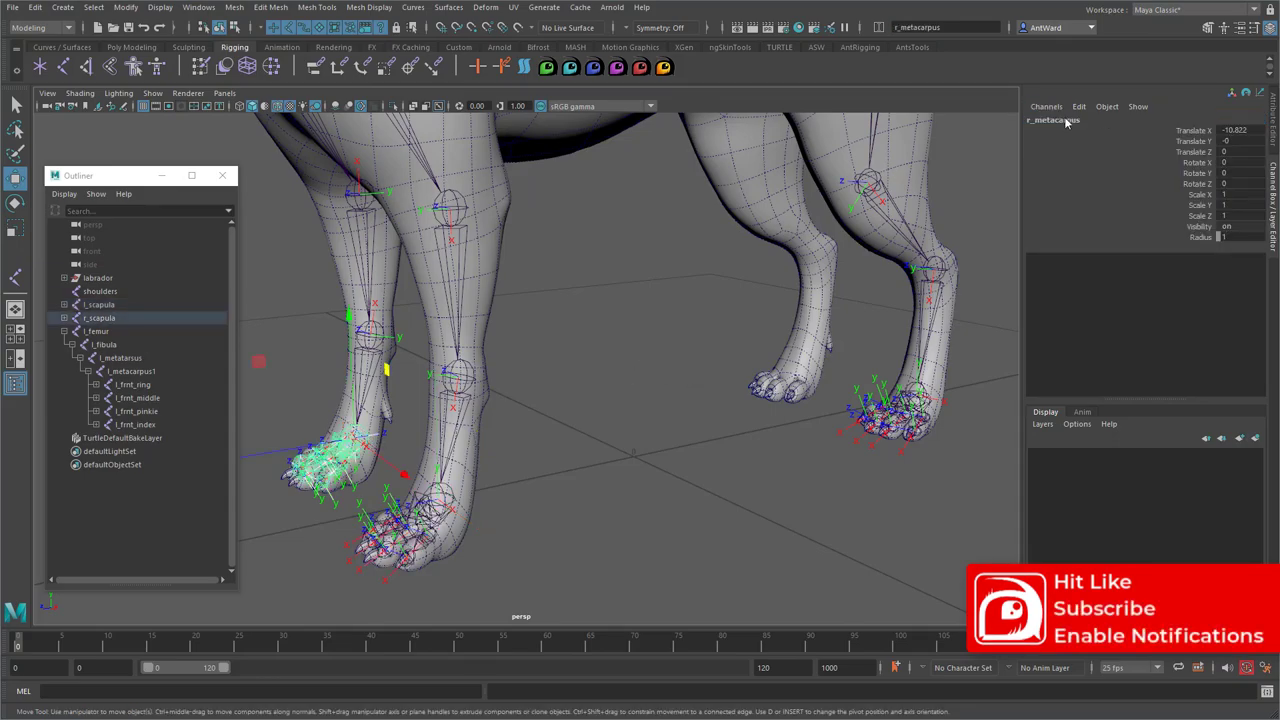
left_click(1064, 117)
type("frnt_")
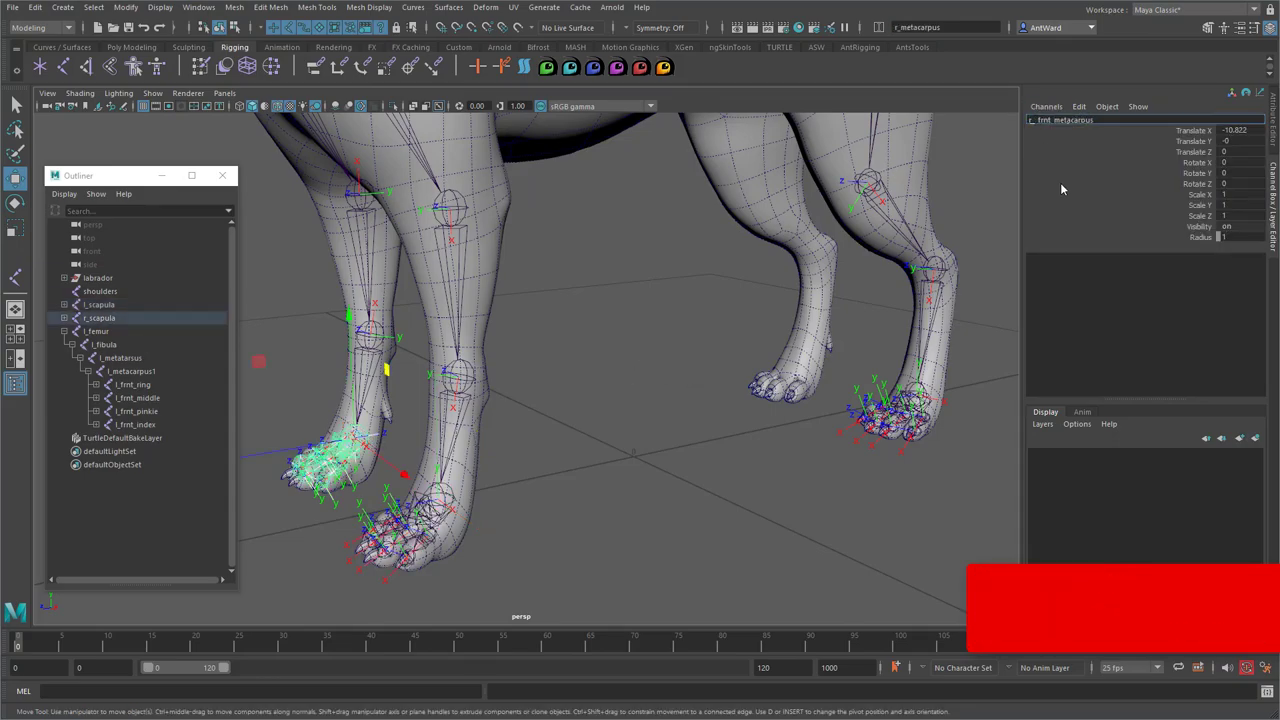
key("Return")
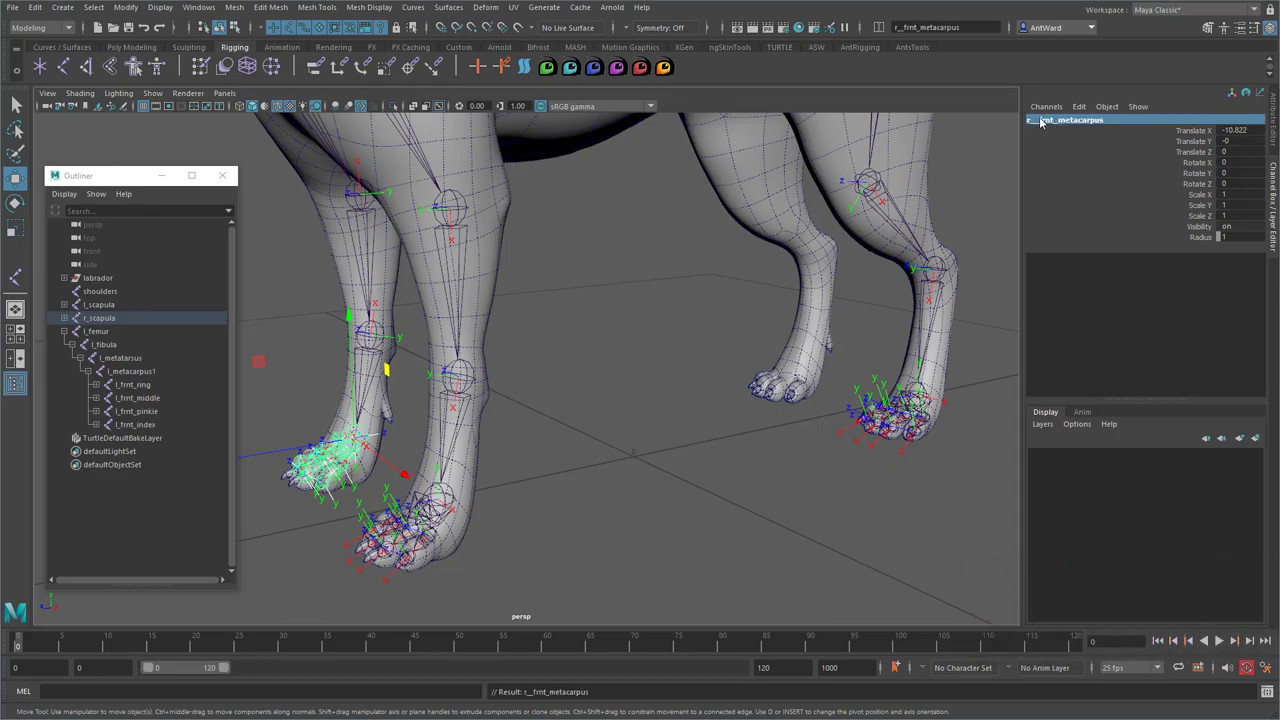
left_click(1040, 121)
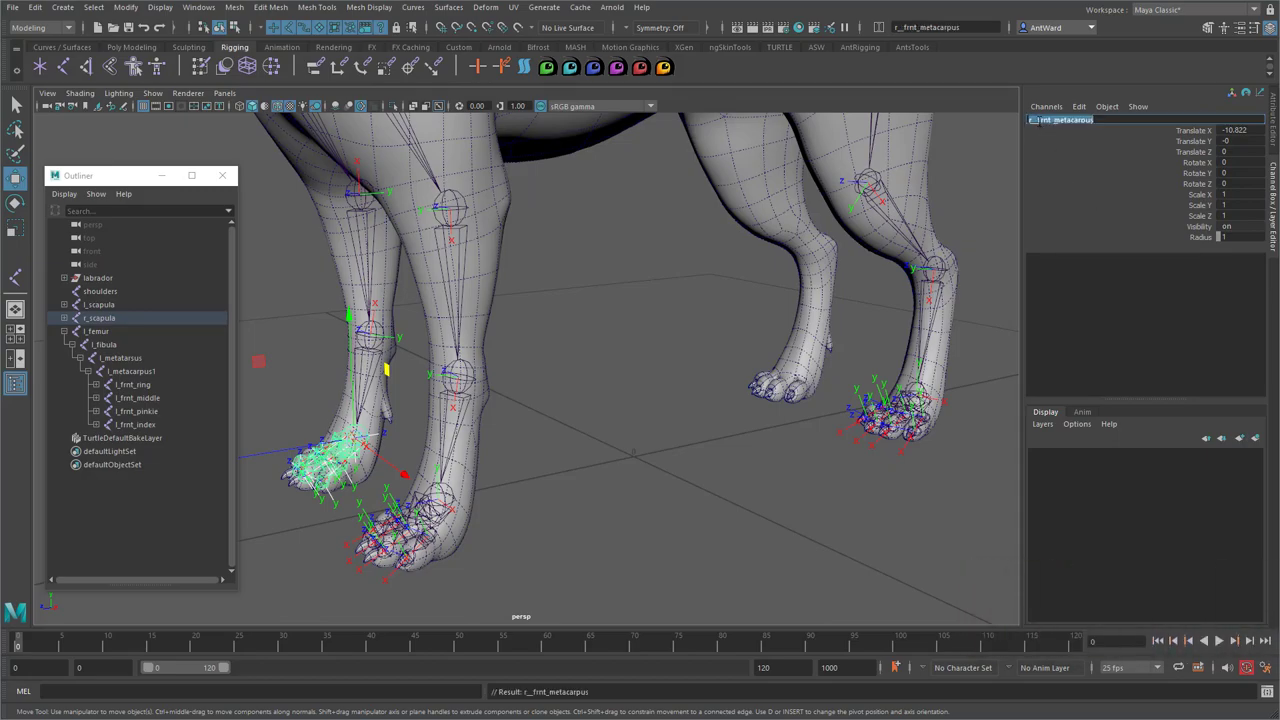
key("Return")
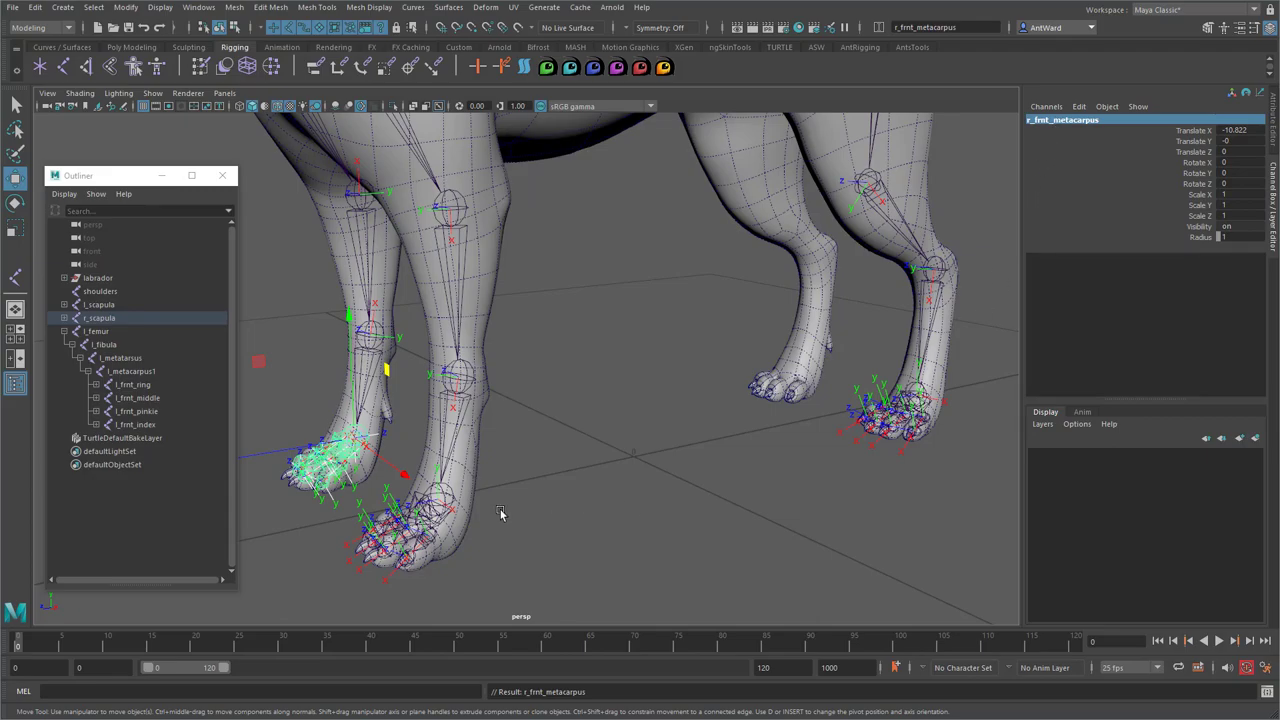
Rename the left hind paw joint, l_metacarpus1, as l_rear_metacarpus
left_click(449, 496)
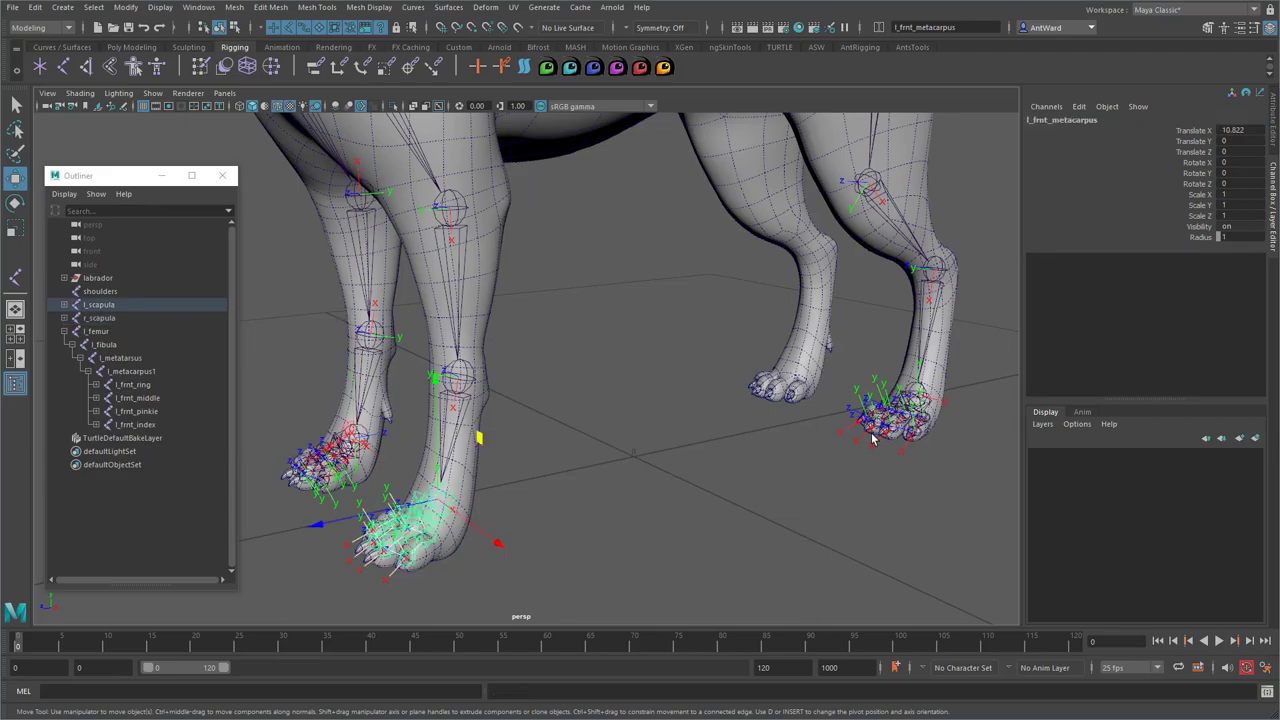
middle_click_drag(849, 384, 645, 394, "alt")
right_click_drag(645, 394, 775, 395, "alt")
left_click(829, 432)
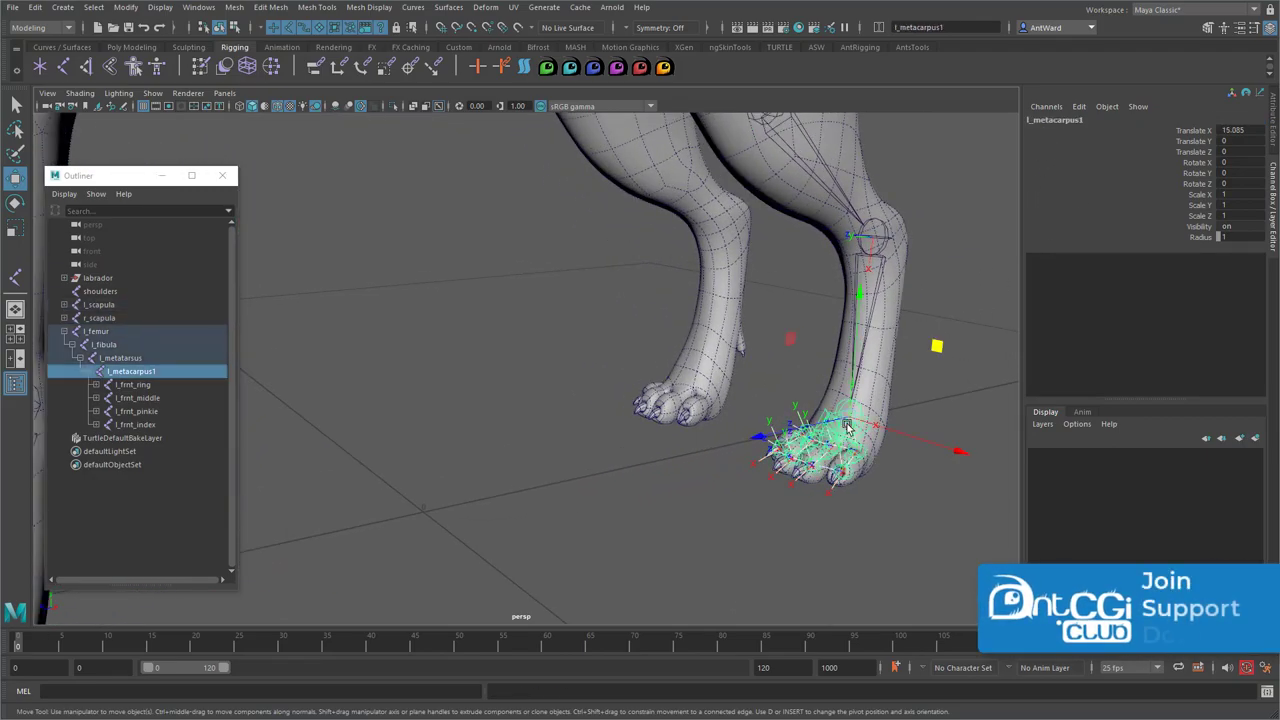
double_click(133, 371)
left_click(115, 371)
type("rear_")
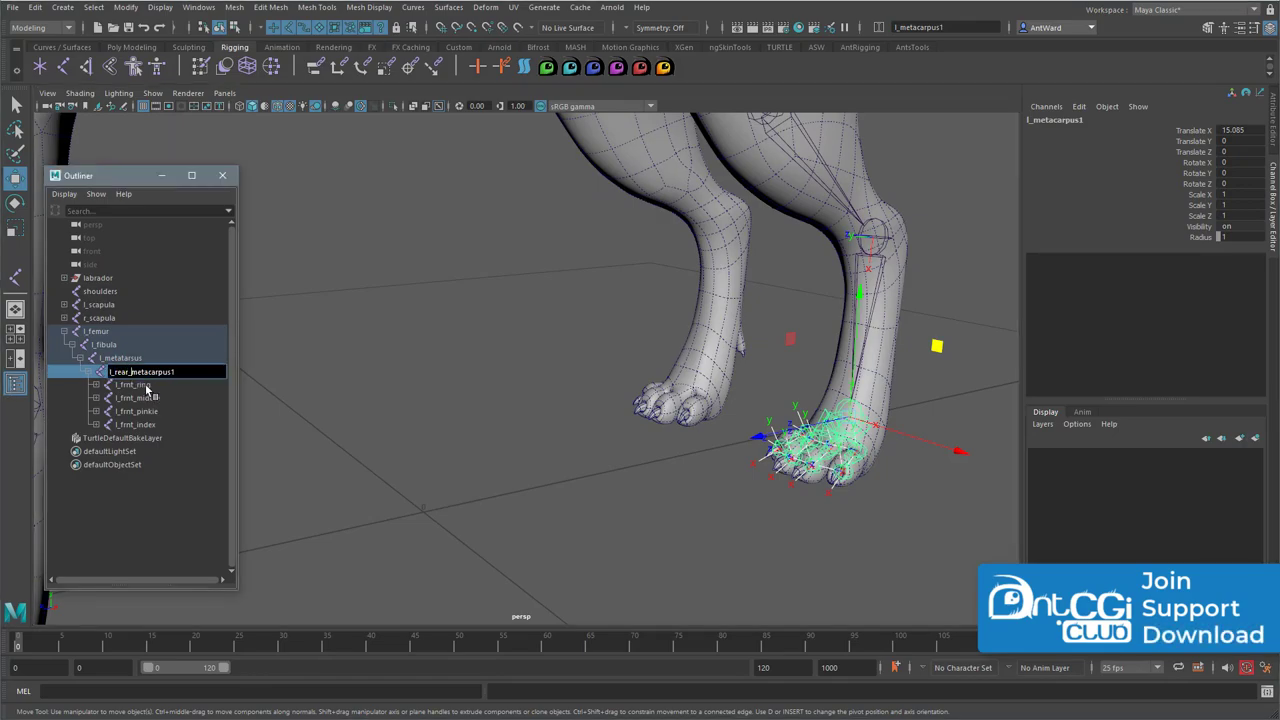
key("BackSpace")
key("Return")
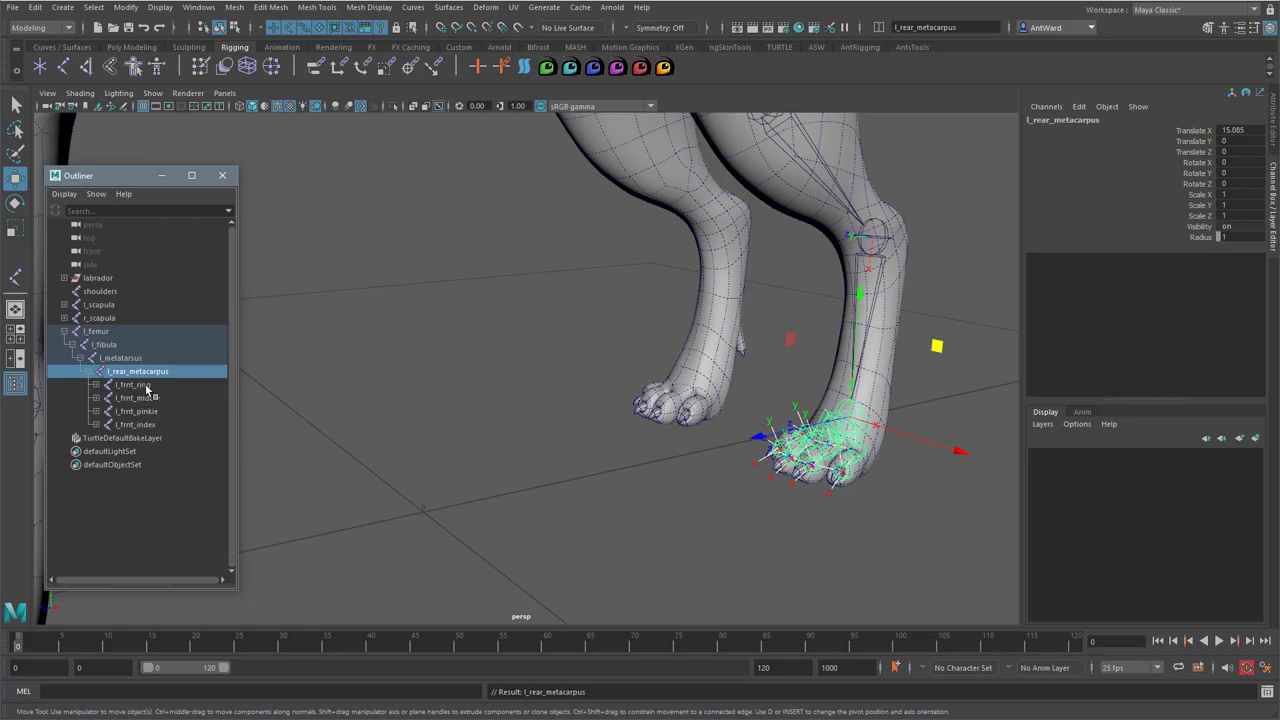
Rename the hind paw's l_frnt_ring toe joint as l_rear_ring
left_click(89, 373)
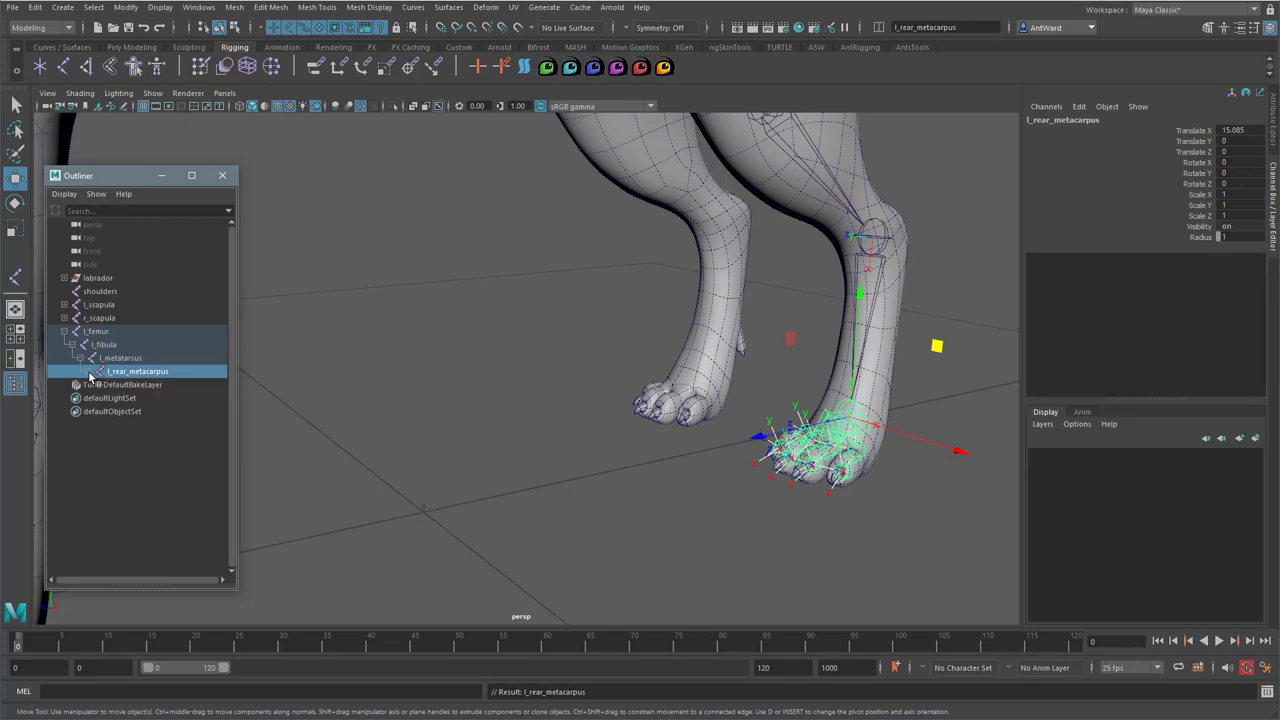
left_click(89, 373)
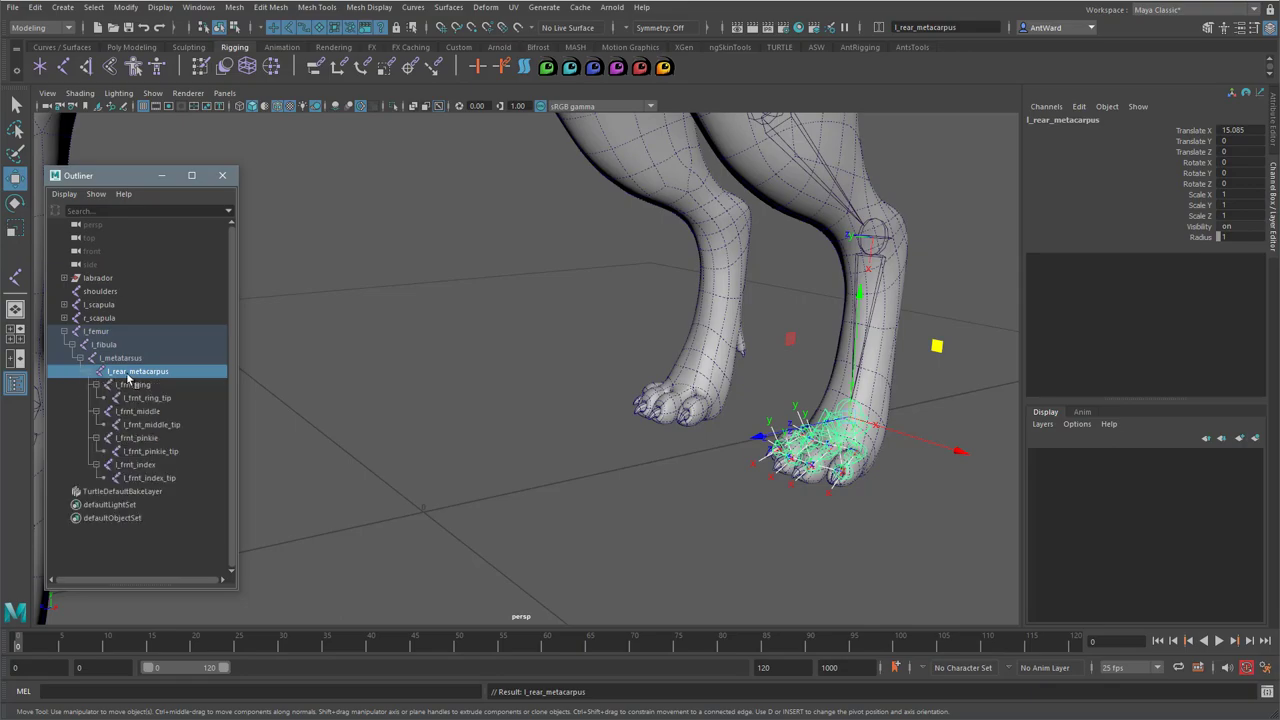
double_click(128, 371)
left_click(128, 372)
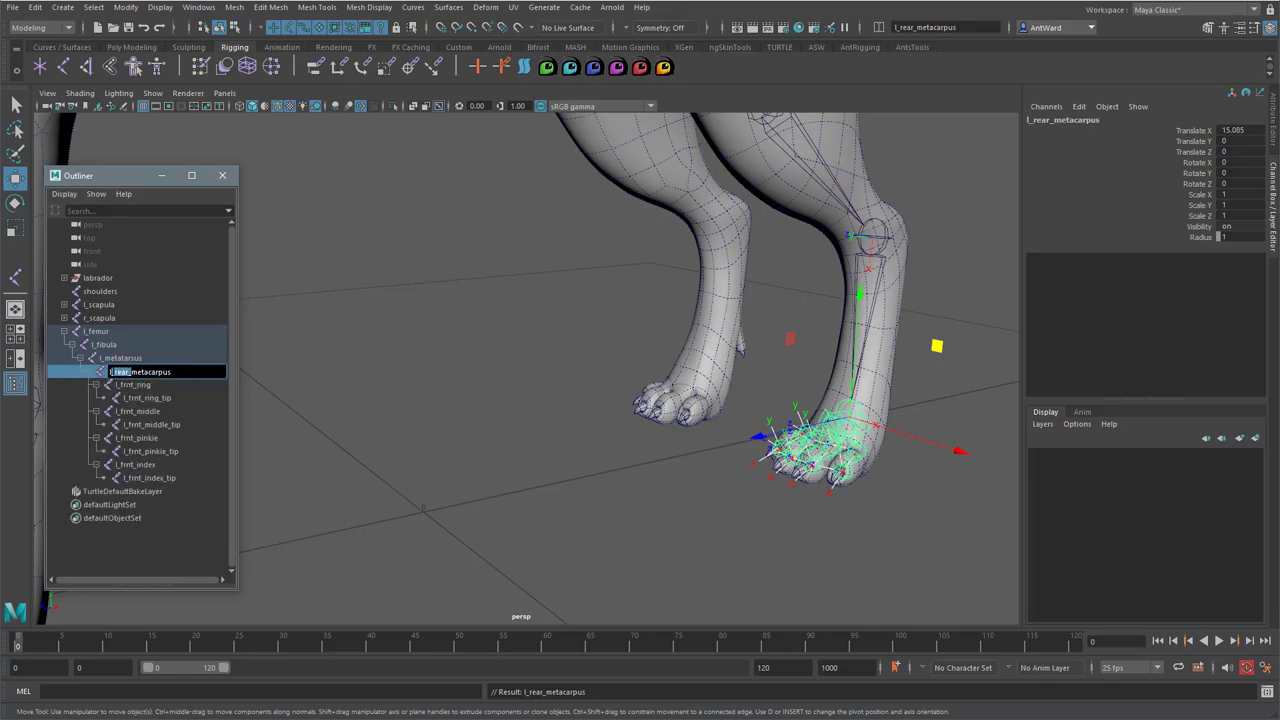
double_click(134, 385)
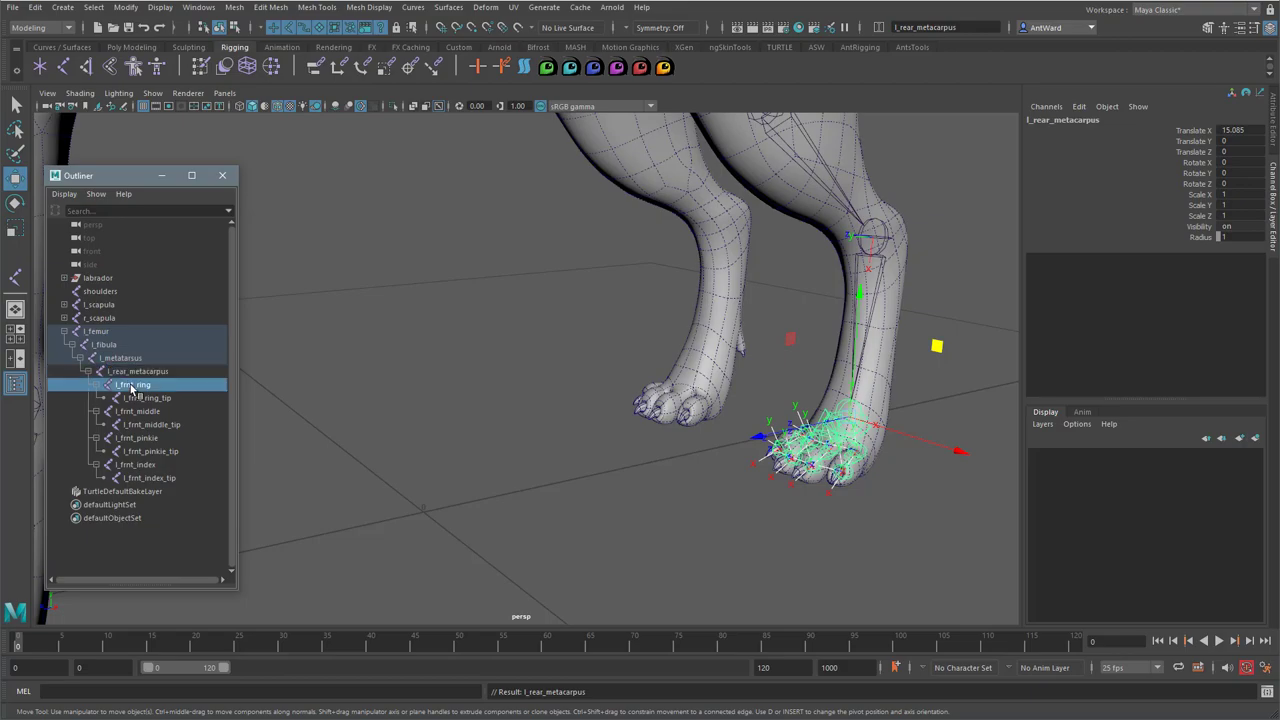
left_click(135, 385)
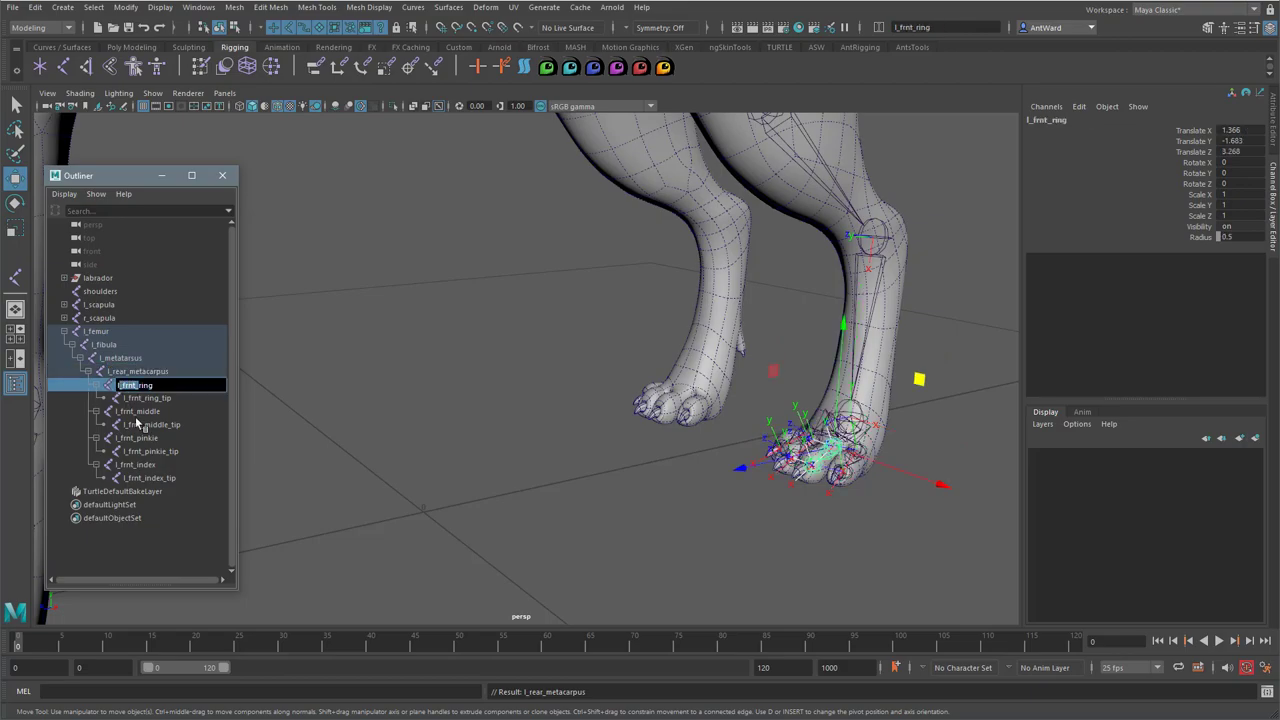
type("l_rear")
double_click(148, 398)
left_click(141, 398)
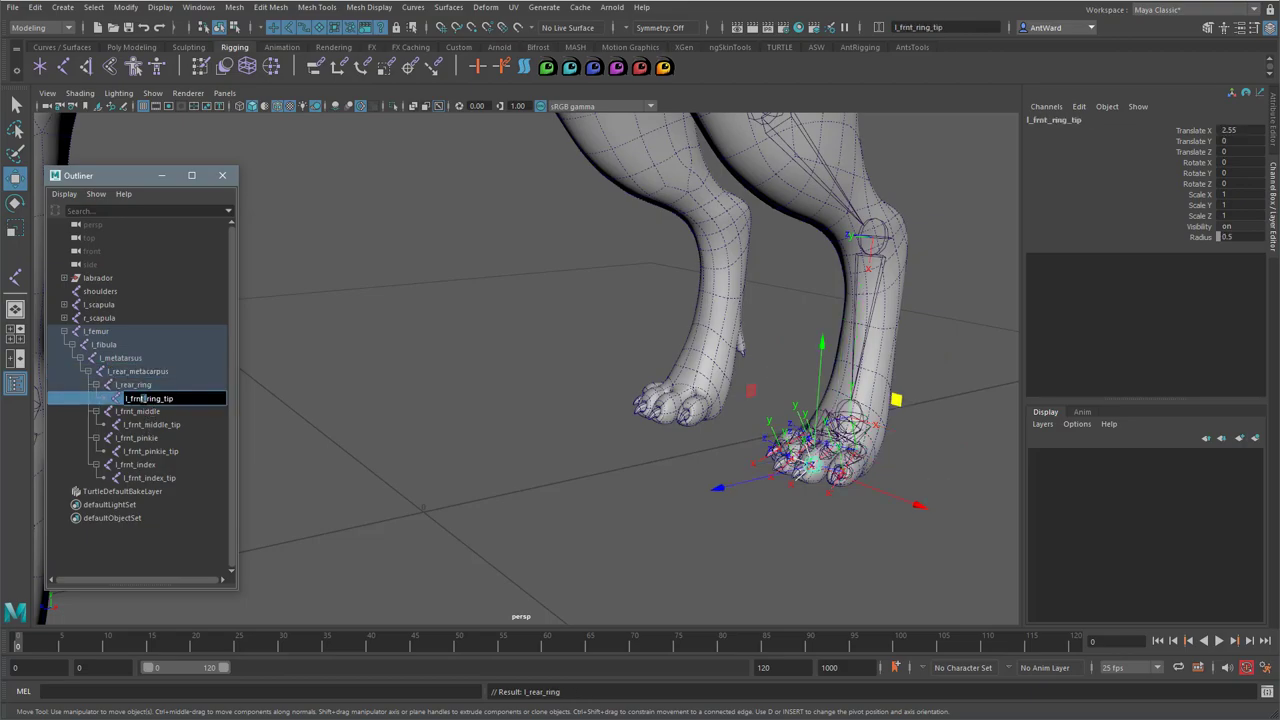
left_click(349, 434)
Search and replace _frnt_ with _rear_ in the selected hind toe joints' names, from l_frnt_ring_tip through l_frnt_index_tip
left_click(163, 400)
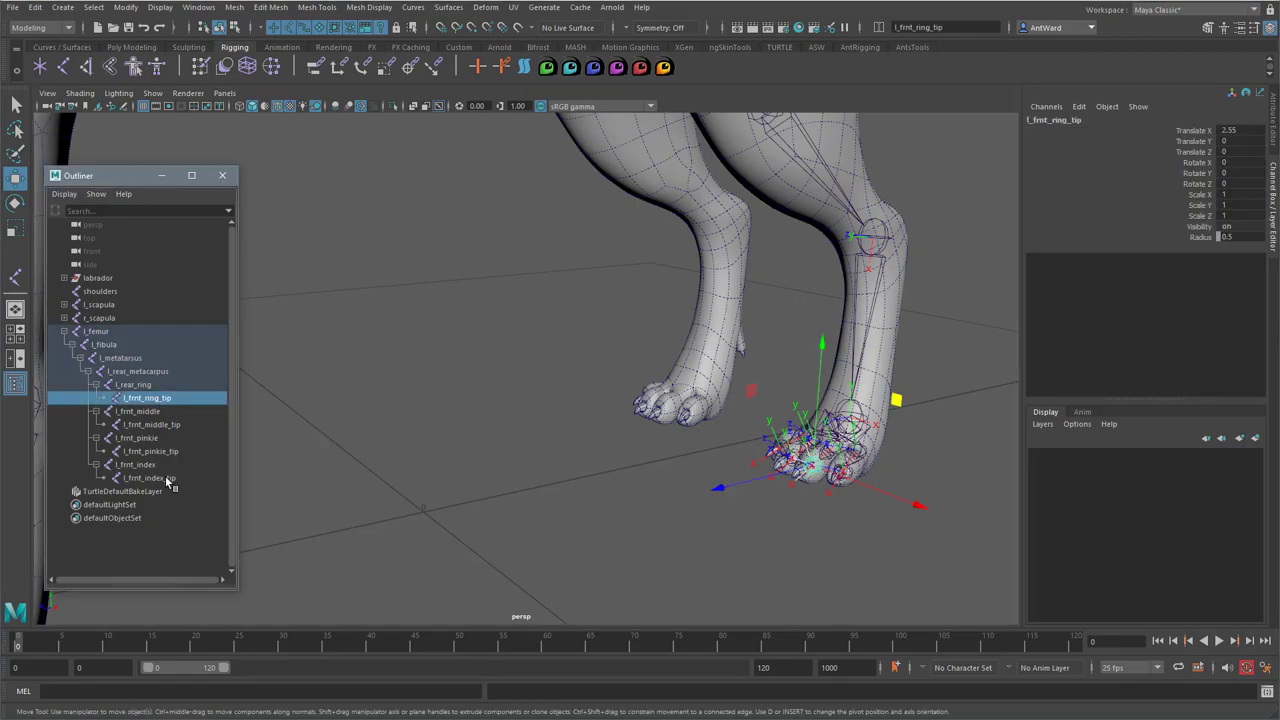
left_click(169, 478, "shift")
left_click(36, 7)
left_click(40, 10)
left_click(122, 8)
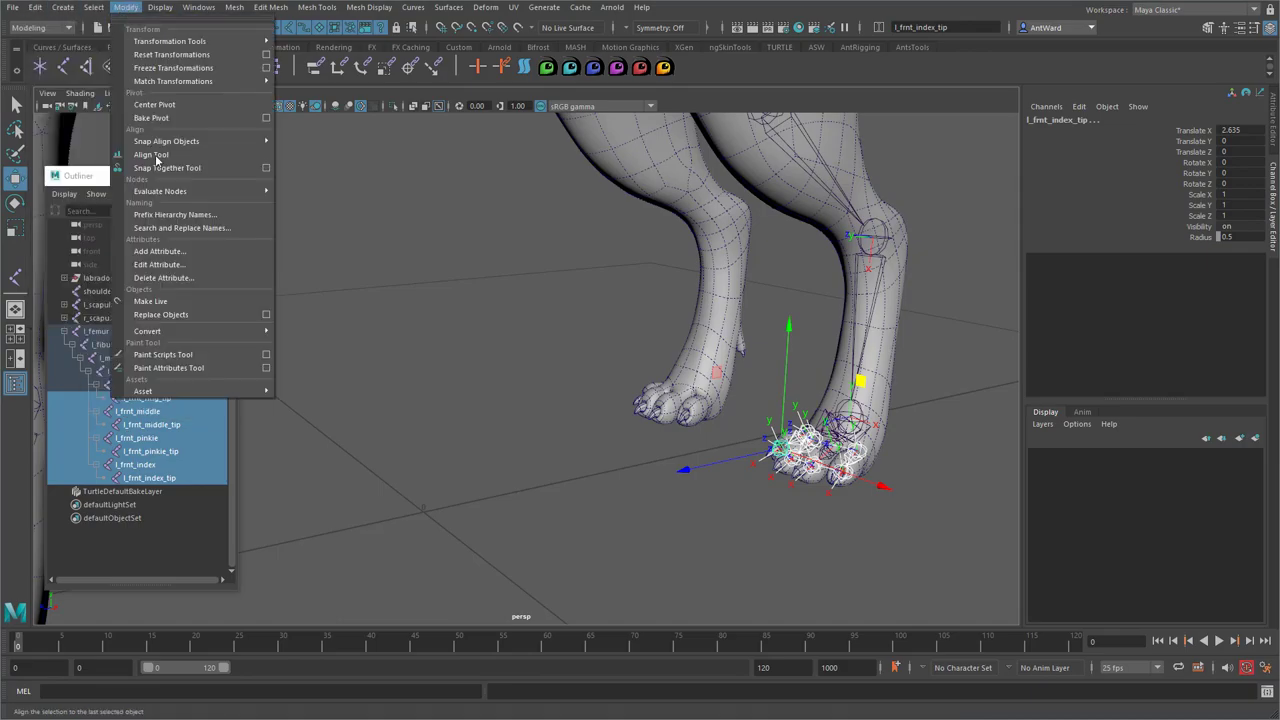
left_click(200, 228)
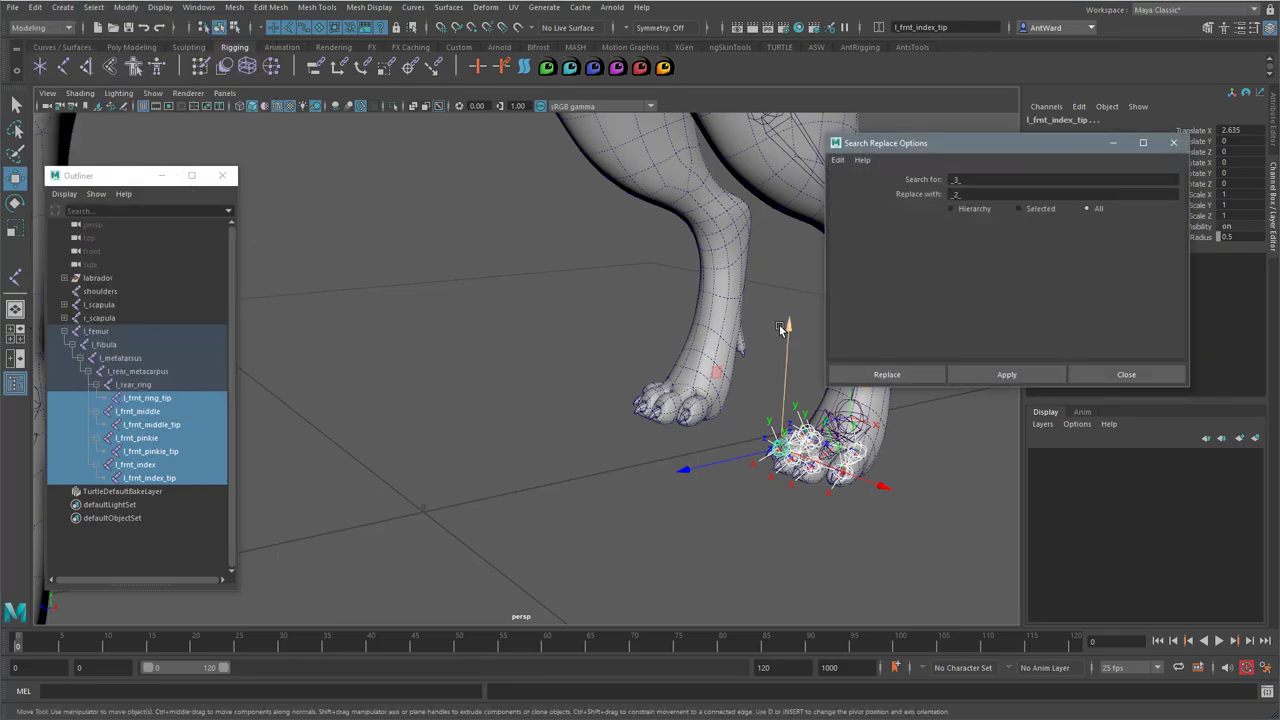
left_click_drag(990, 140, 336, 306)
type("_frnt_")
key("Tab")
type("_frnt_")
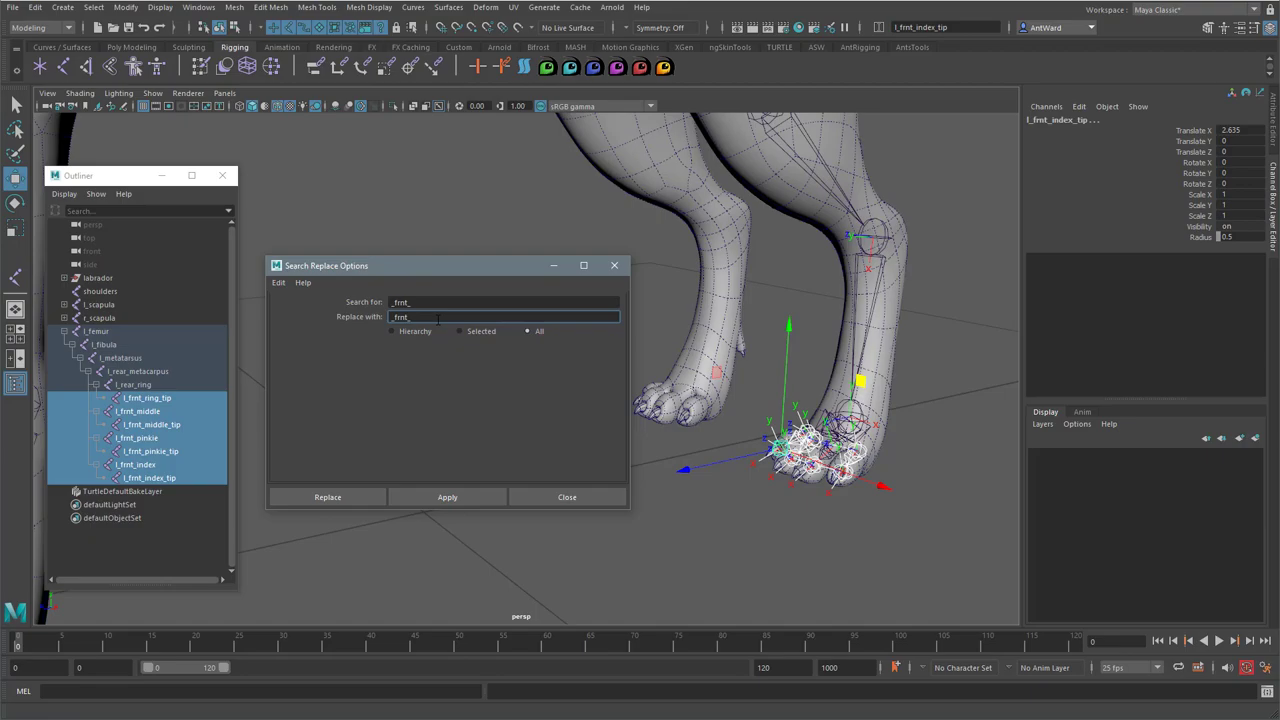
left_click(460, 331)
left_click(445, 498)
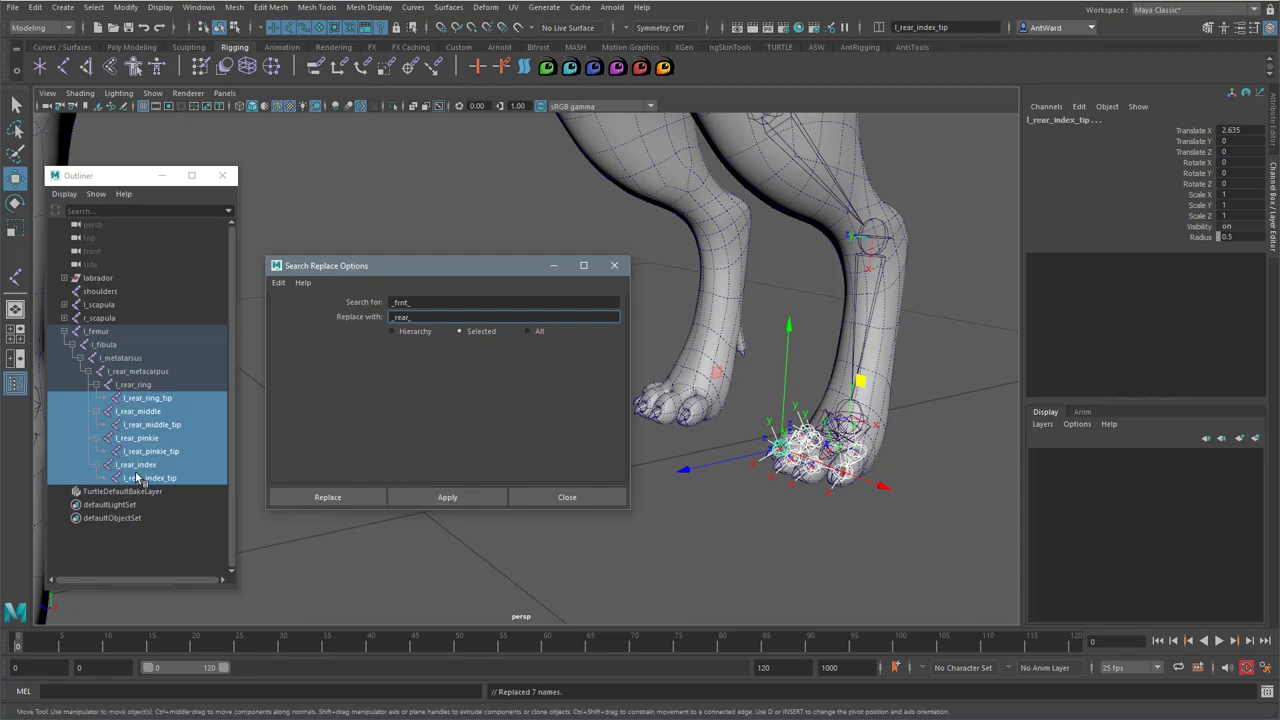
left_click(567, 497)
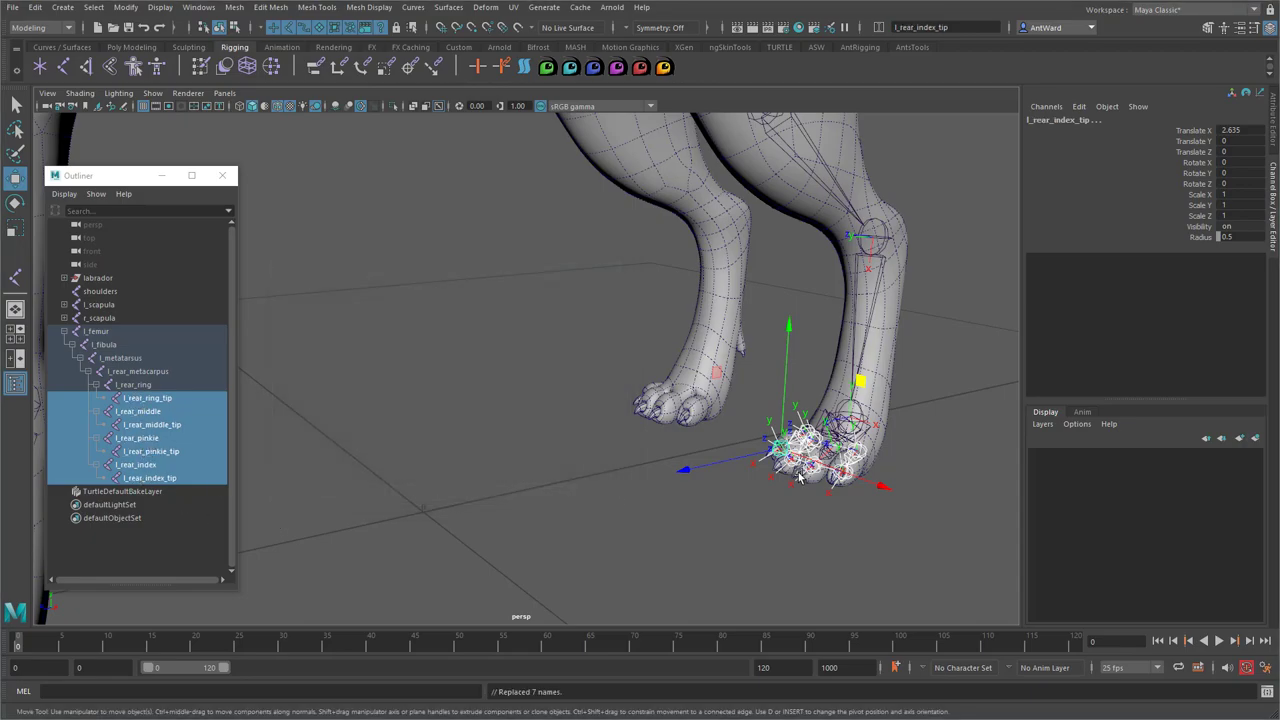
Parent the left hind leg chain, starting at l_femur, under the shoulders joint
scroll(665, 452, "down", 6)
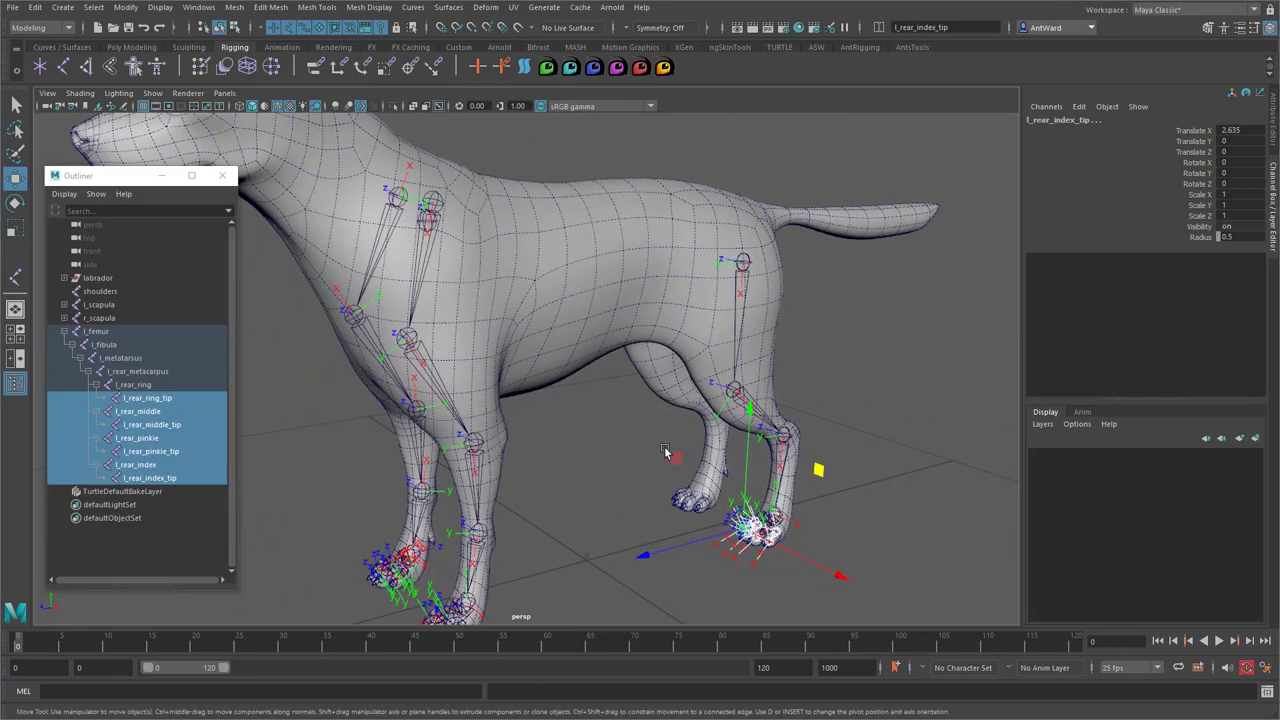
left_click(742, 262)
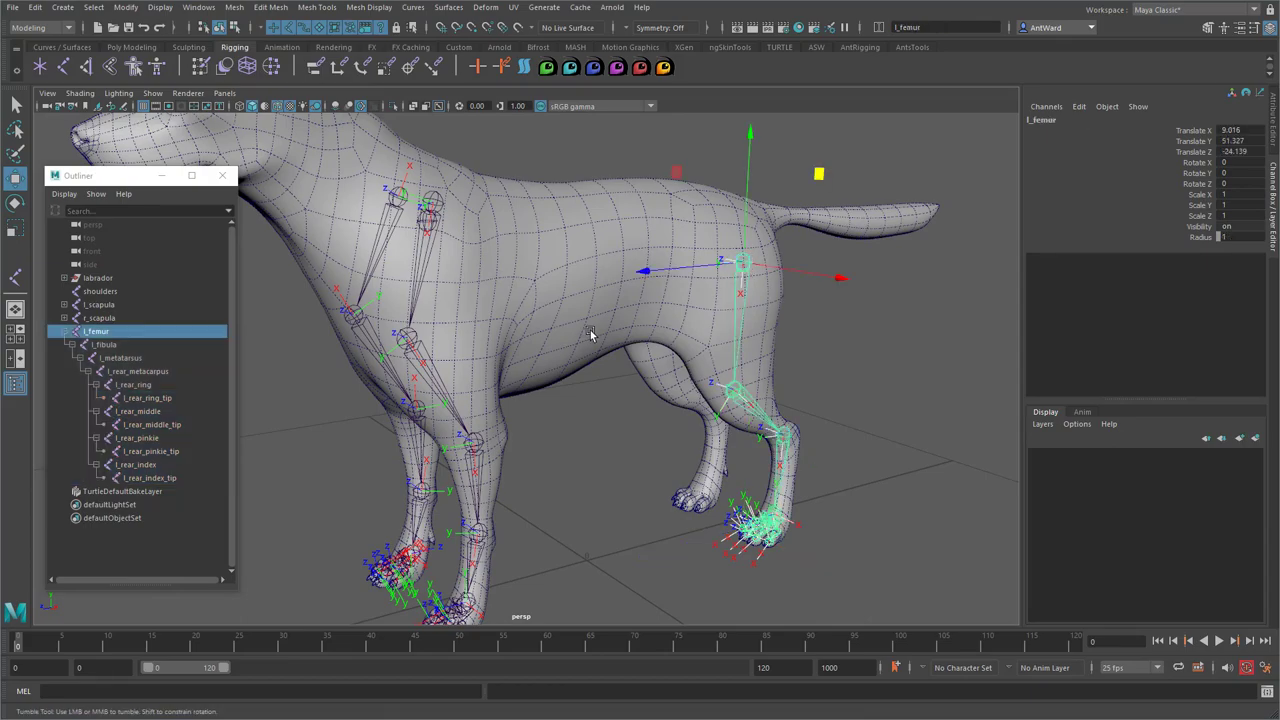
left_click_drag(590, 330, 636, 334, "alt")
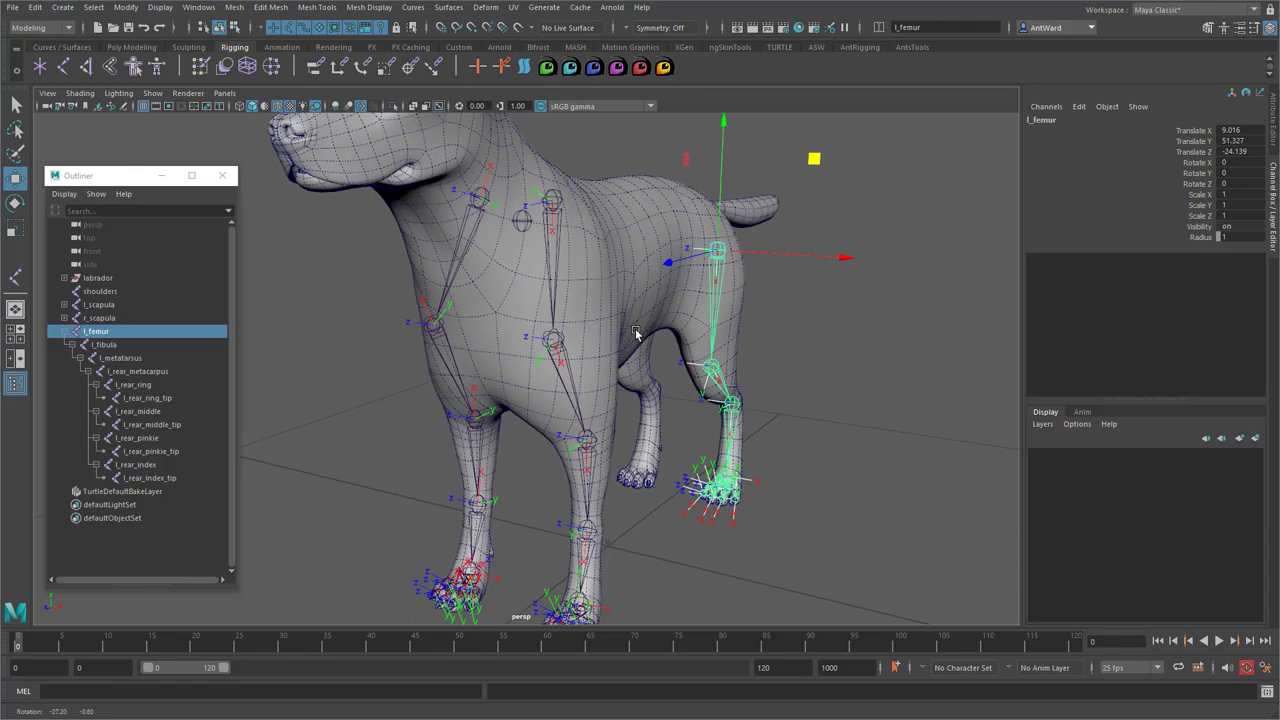
left_click(520, 222, "shift")
key("p")
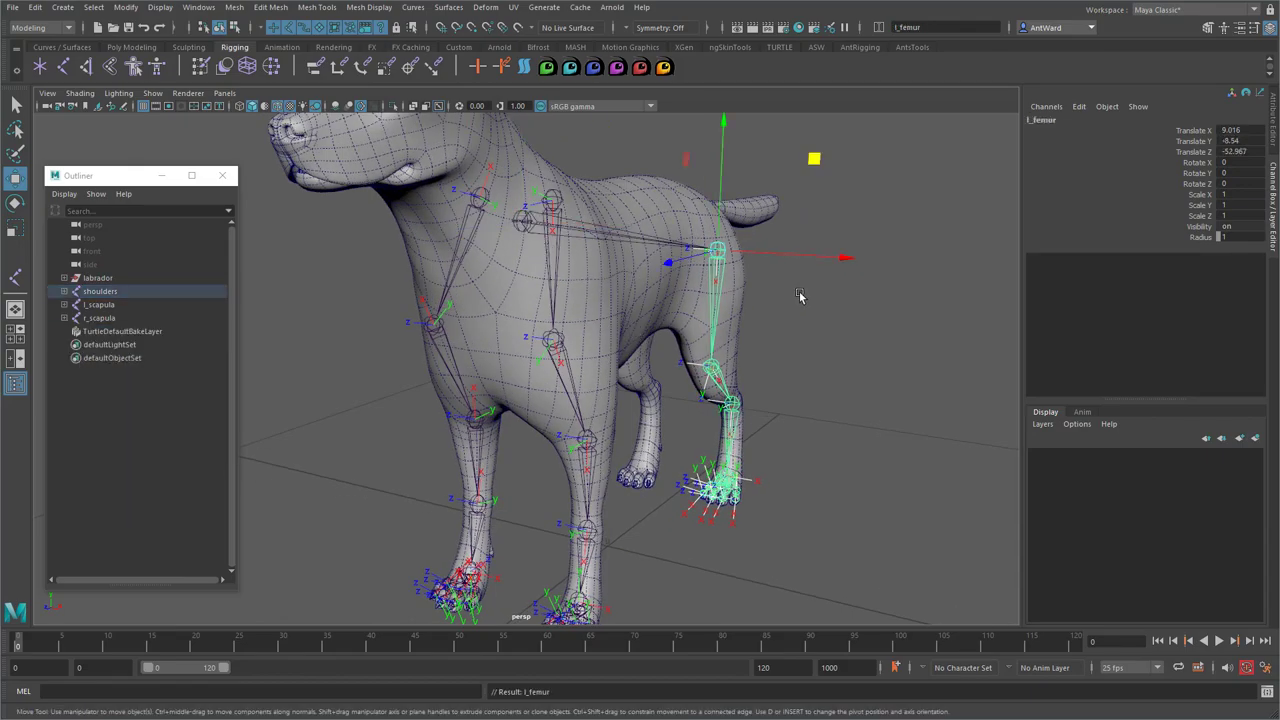
Mirror the left hind leg chain from l_femur across YZ with Behavior, replacing l_ with r_ in the joint names
left_click(800, 294)
left_click(722, 272)
key("space")
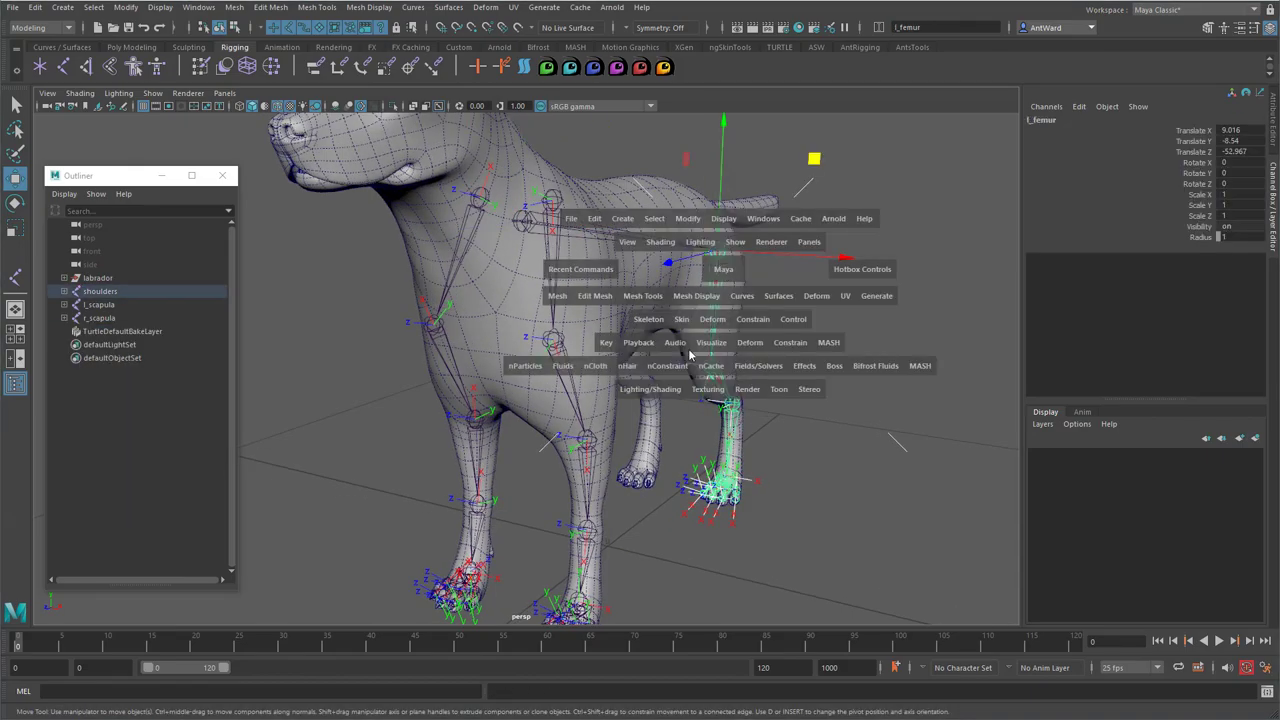
left_click(641, 321)
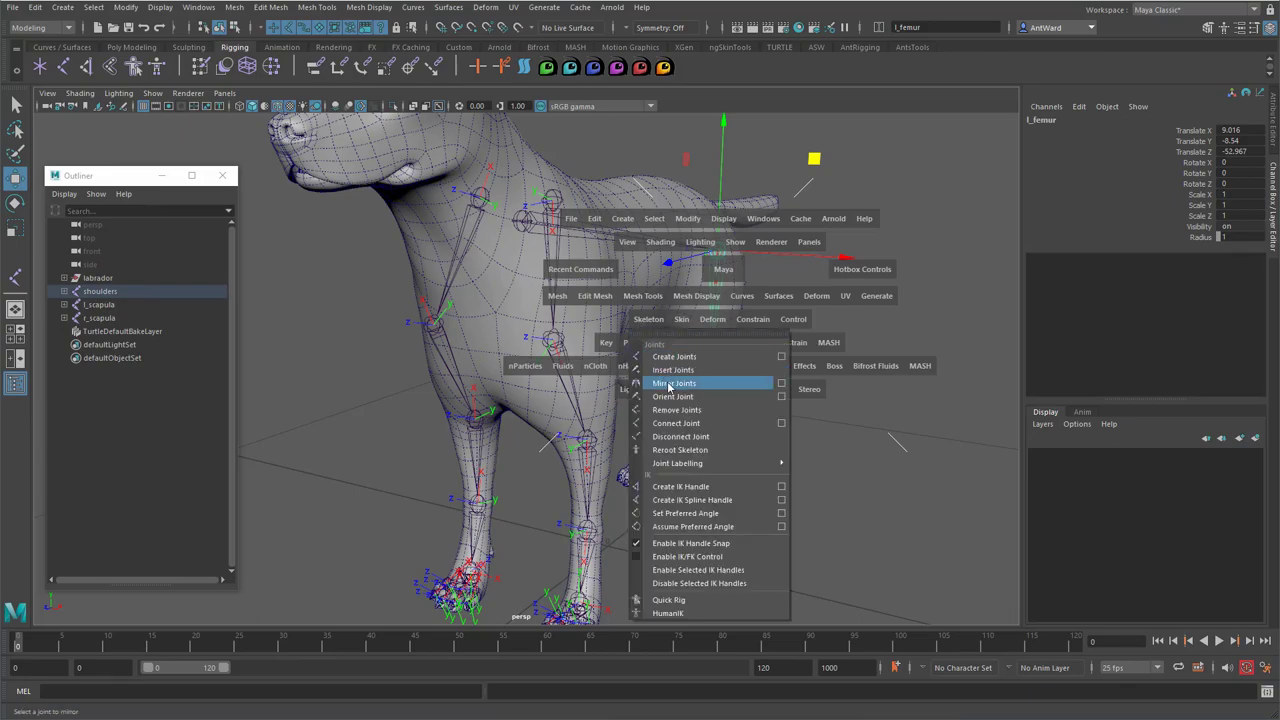
left_click(775, 386)
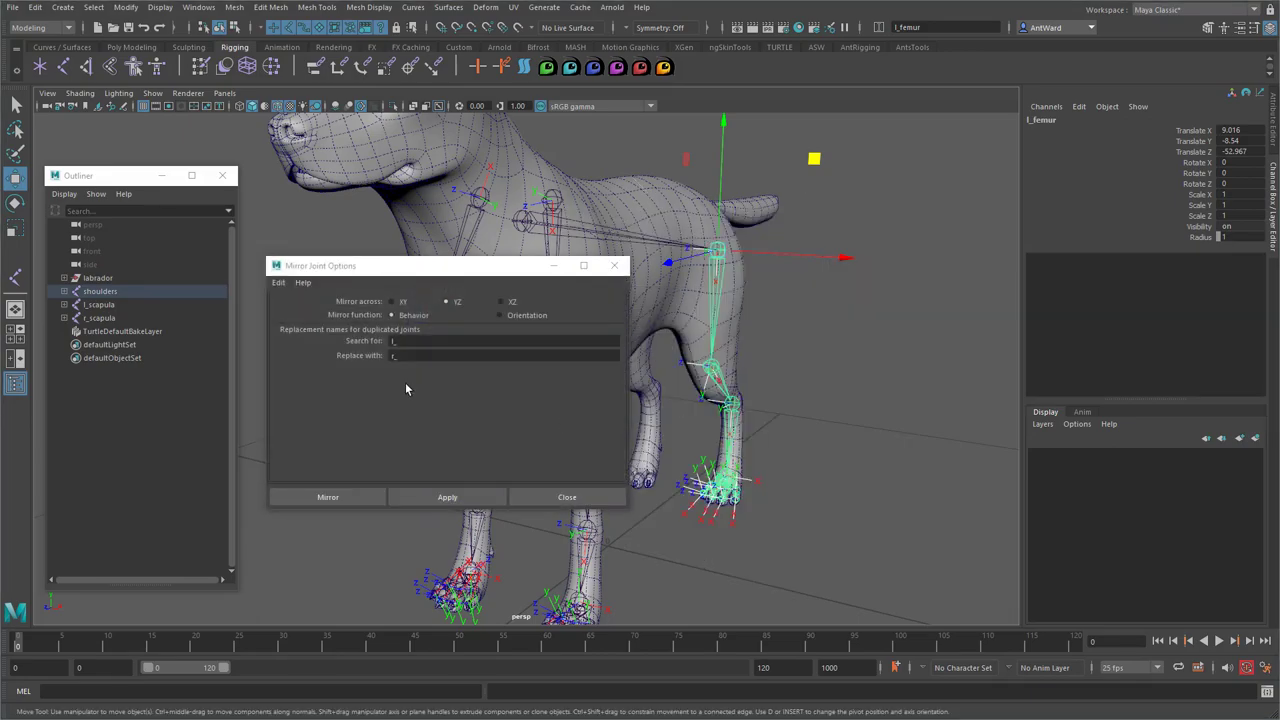
left_click(349, 498)
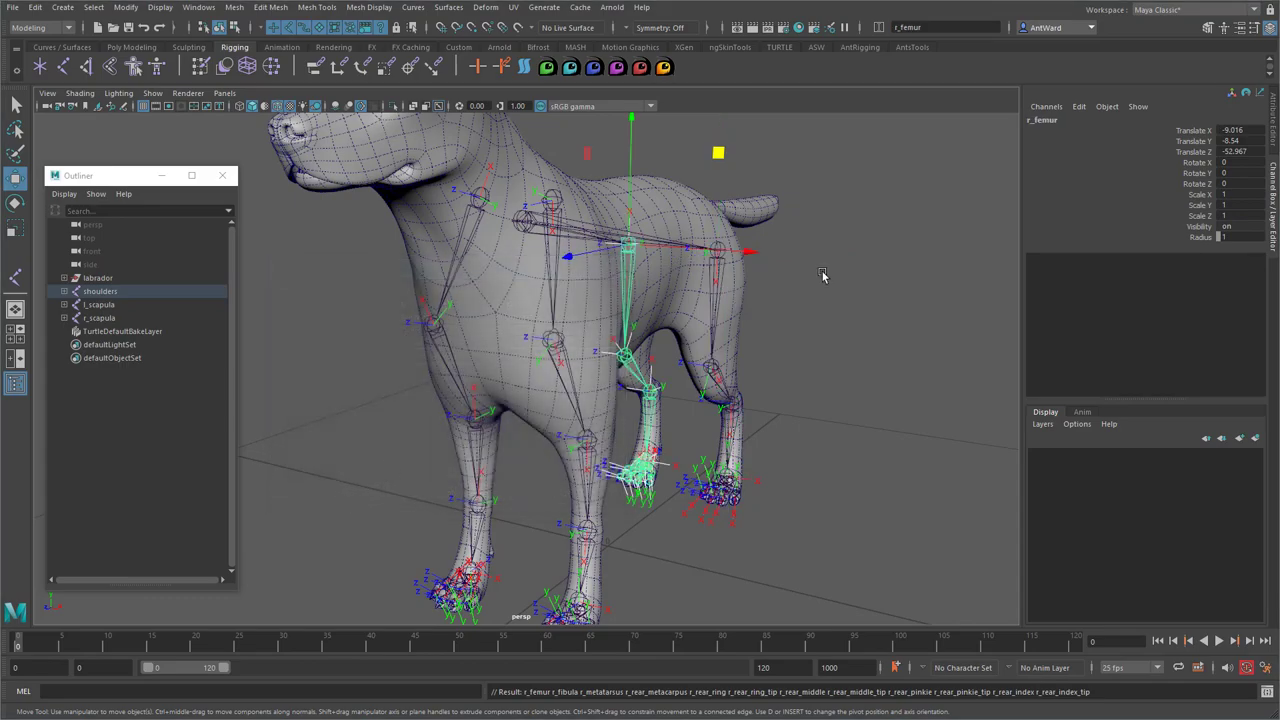
Unparent the r_femur and l_femur chains from the shoulders joint
left_click(714, 271)
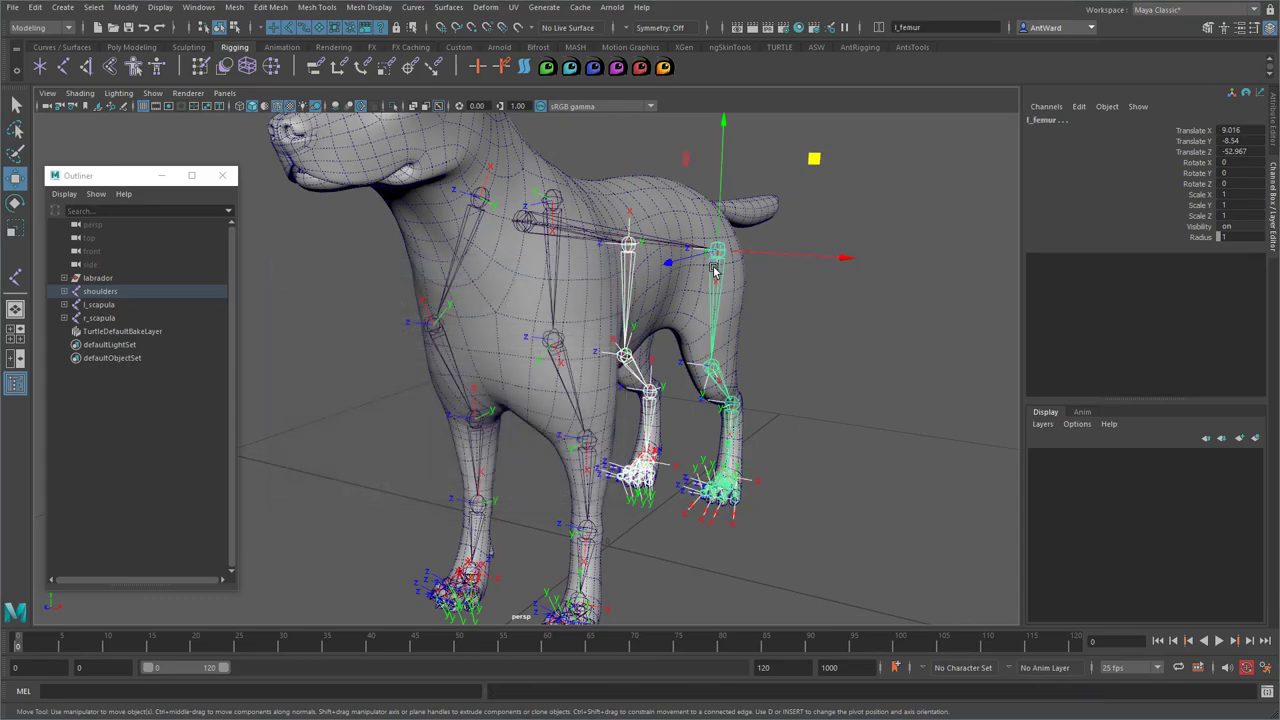
left_click(35, 7)
left_click(94, 321)
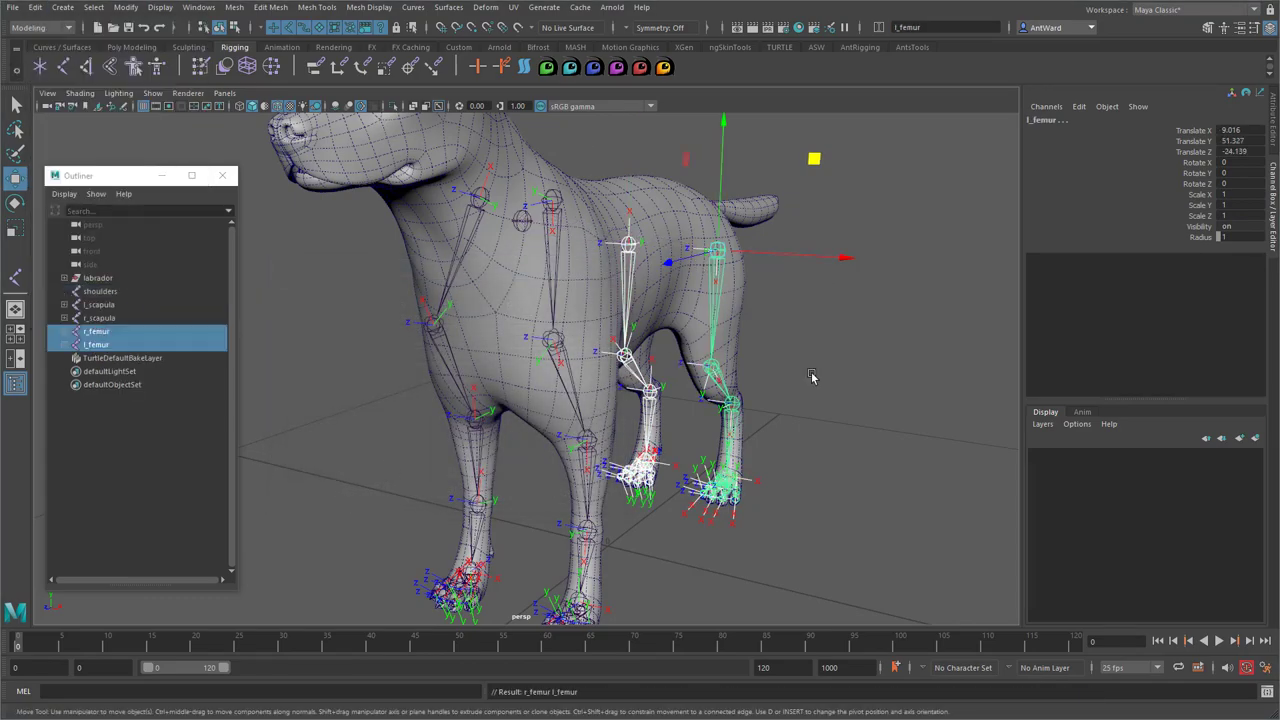
Hide the local rotation axes on every joint in the hierarchies of both femur and both scapula chains
left_click(836, 353)
left_click_drag(836, 353, 751, 389, "alt")
left_click(663, 259)
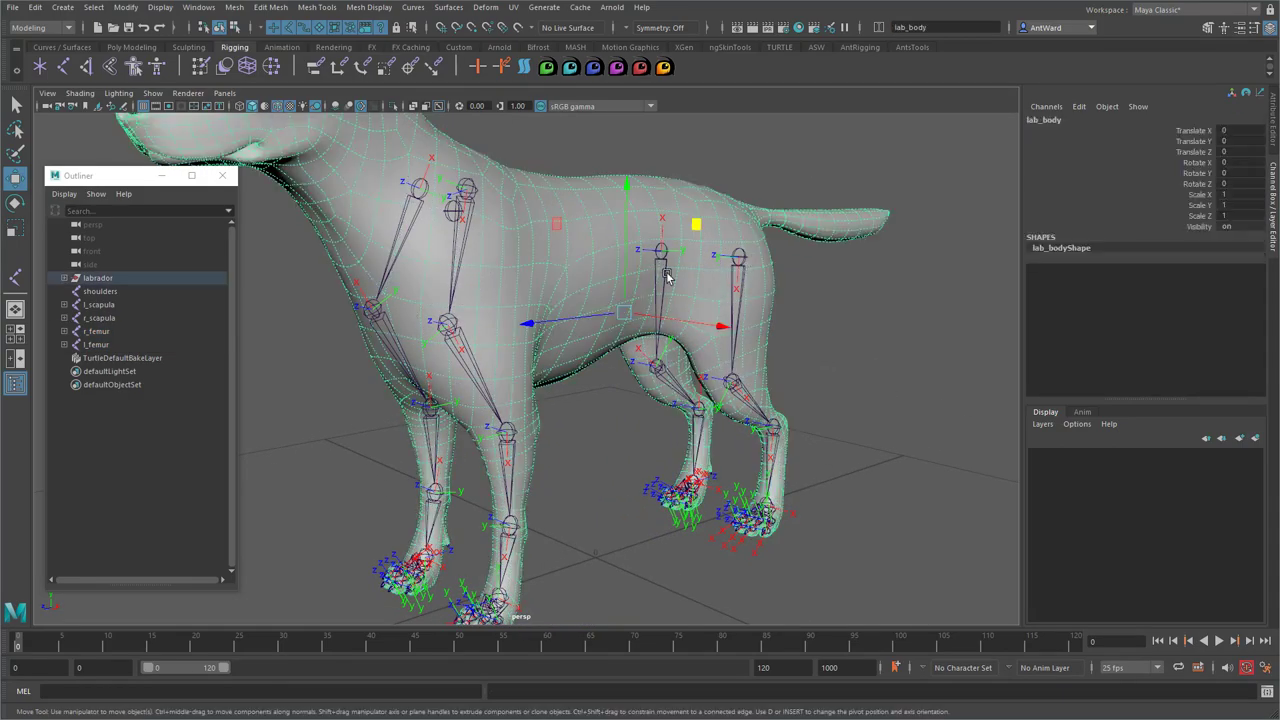
left_click(664, 254)
left_click(731, 276, "shift")
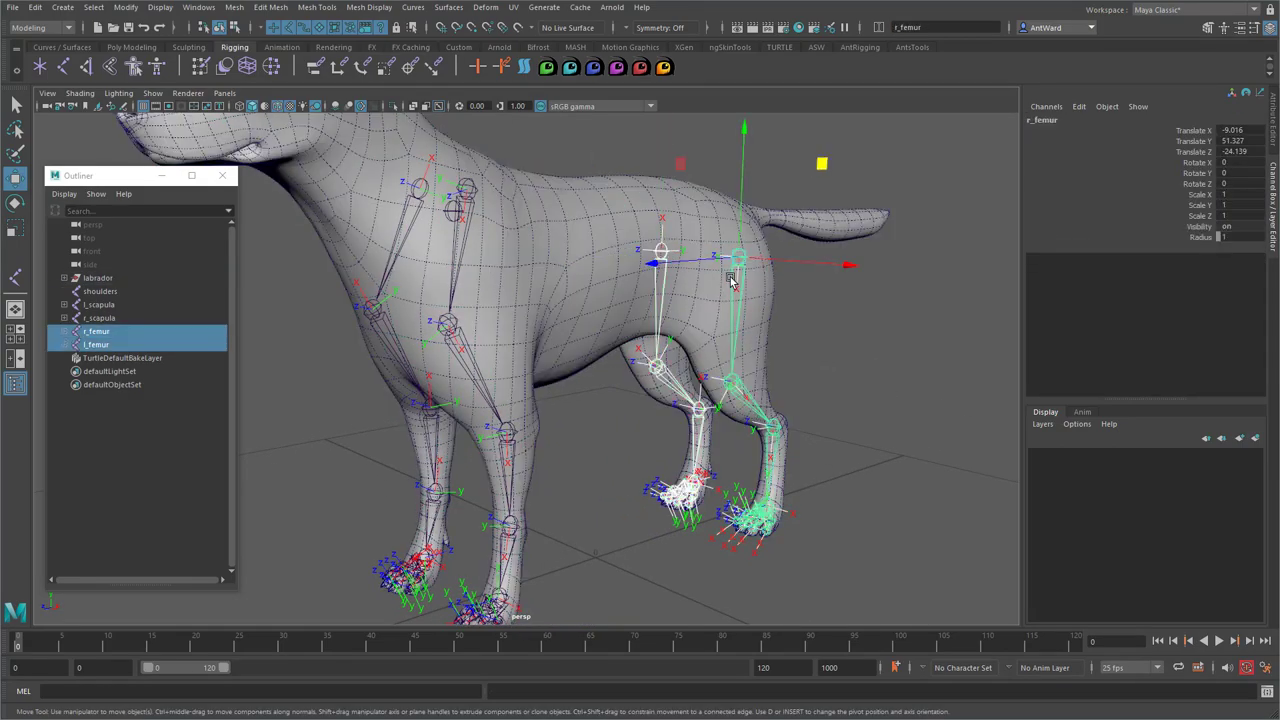
left_click(468, 208, "shift")
left_click(414, 208, "shift")
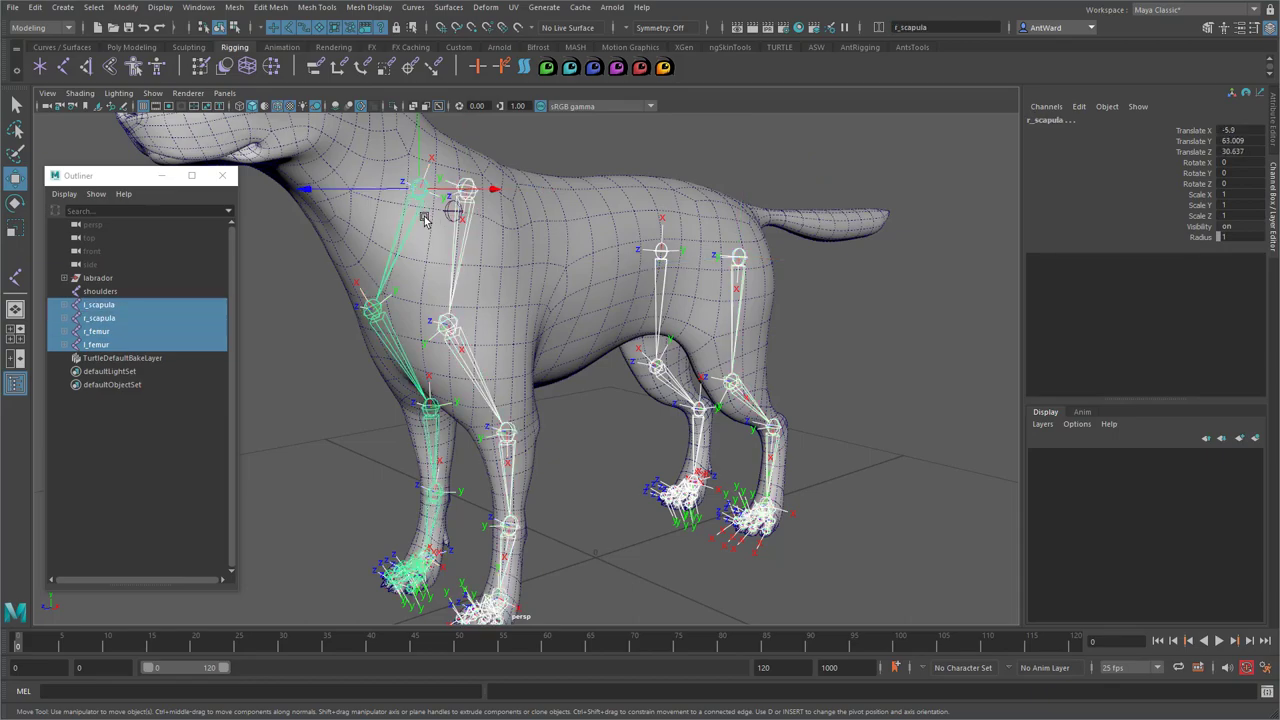
left_click(93, 7)
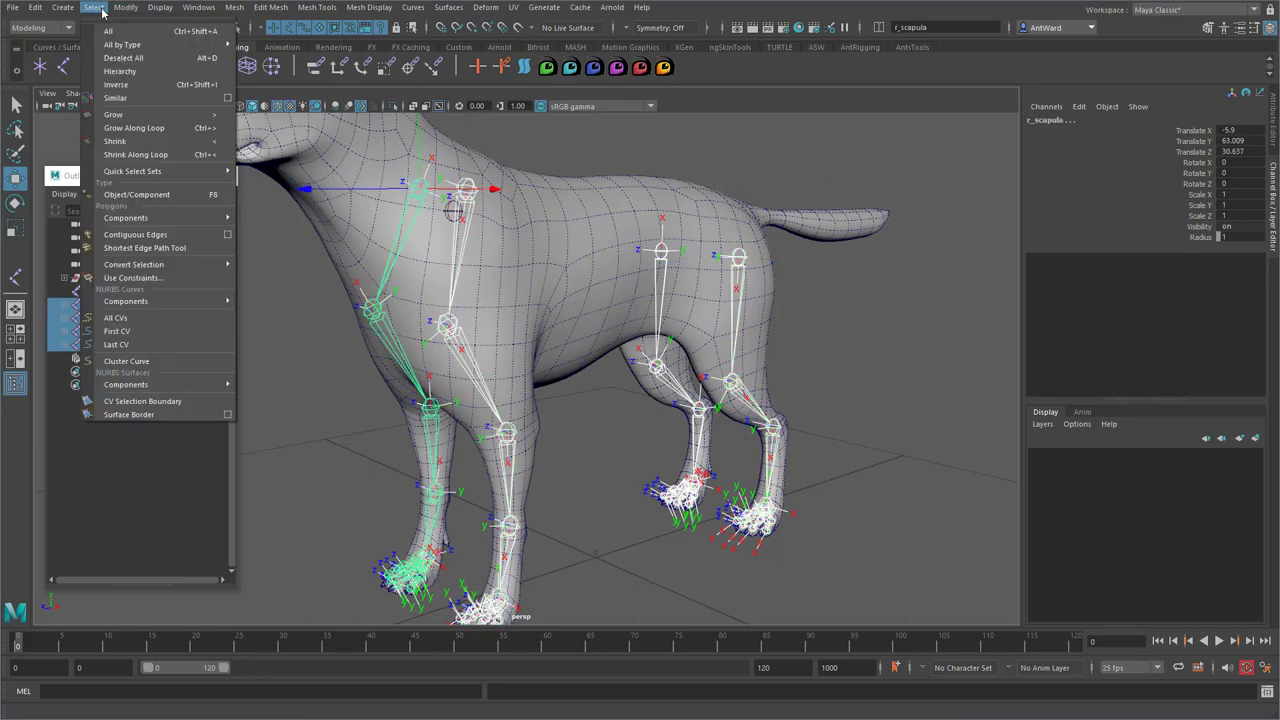
left_click(122, 72)
key("space")
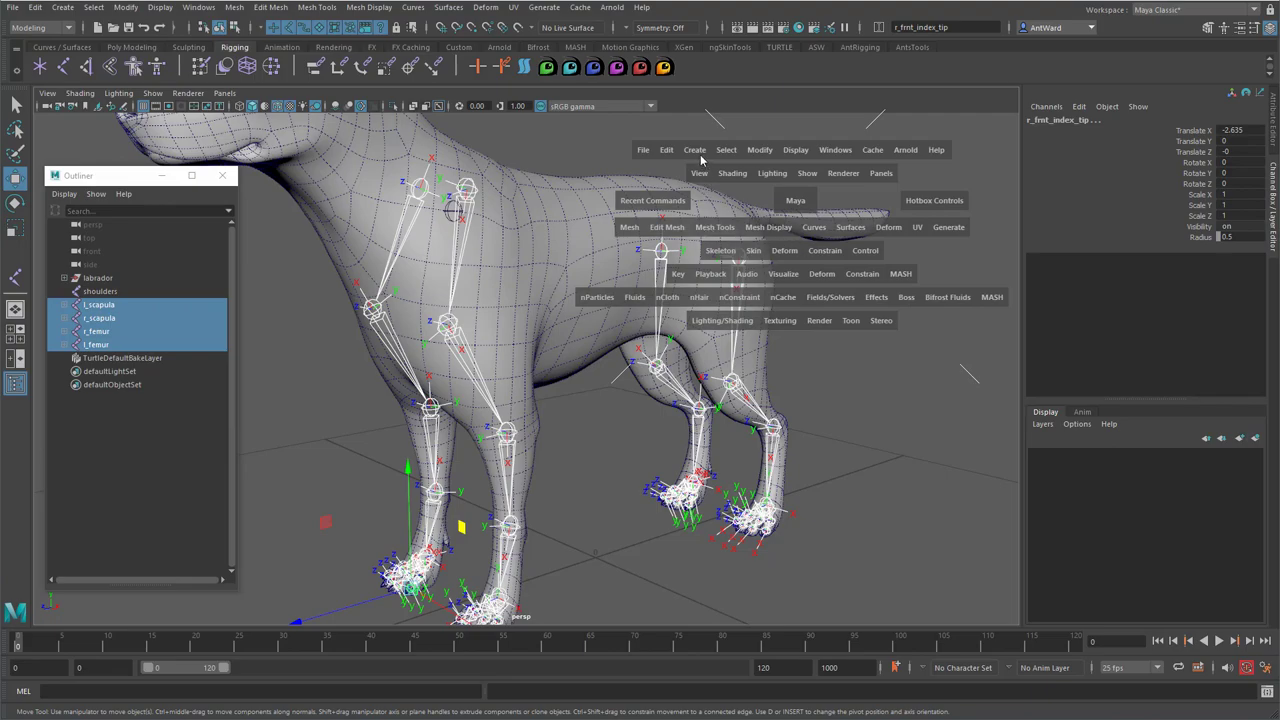
left_click_drag(796, 150, 1086, 310)
left_click(707, 377)
Duplicate the shoulders joint and, in side view, move the copy above the hips to about Translate Y 58.87, Z -20.88
left_click_drag(707, 377, 560, 386, "alt")
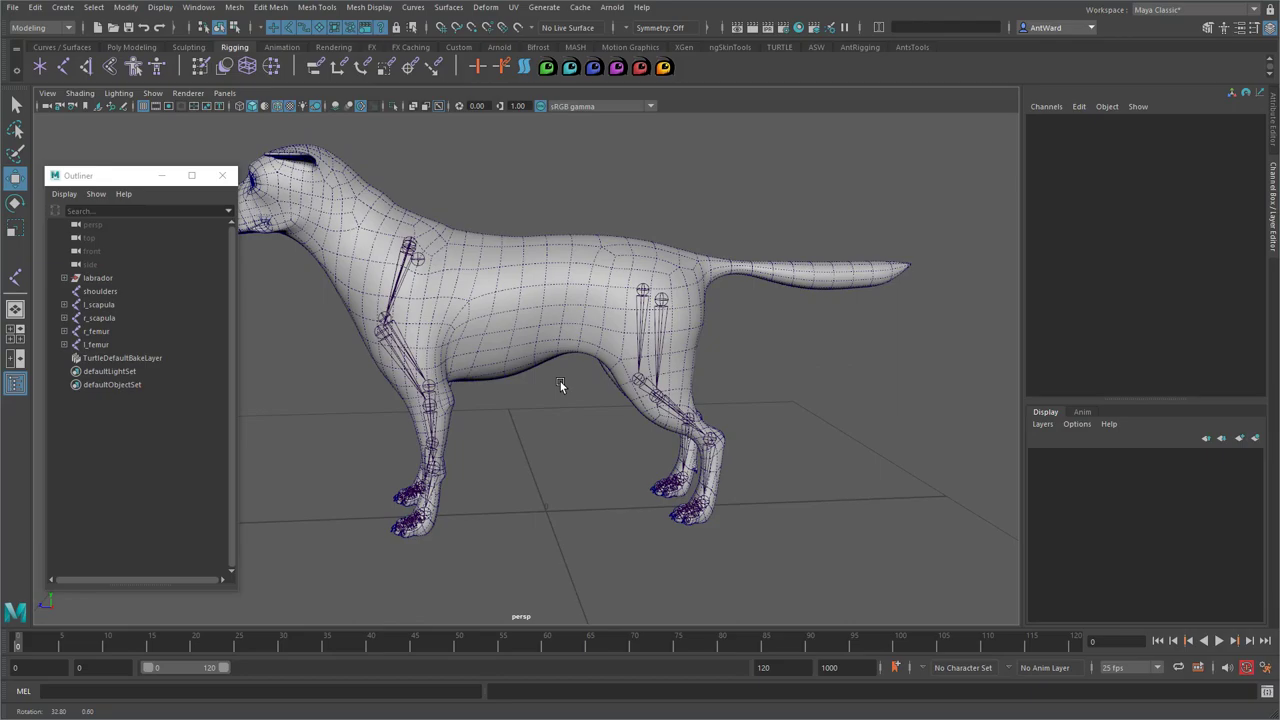
left_click_drag(560, 386, 545, 372, "alt")
middle_click_drag(475, 306, 557, 334, "alt")
right_click_drag(557, 334, 758, 308, "alt")
left_click(495, 245)
scroll(748, 286, "down", 5)
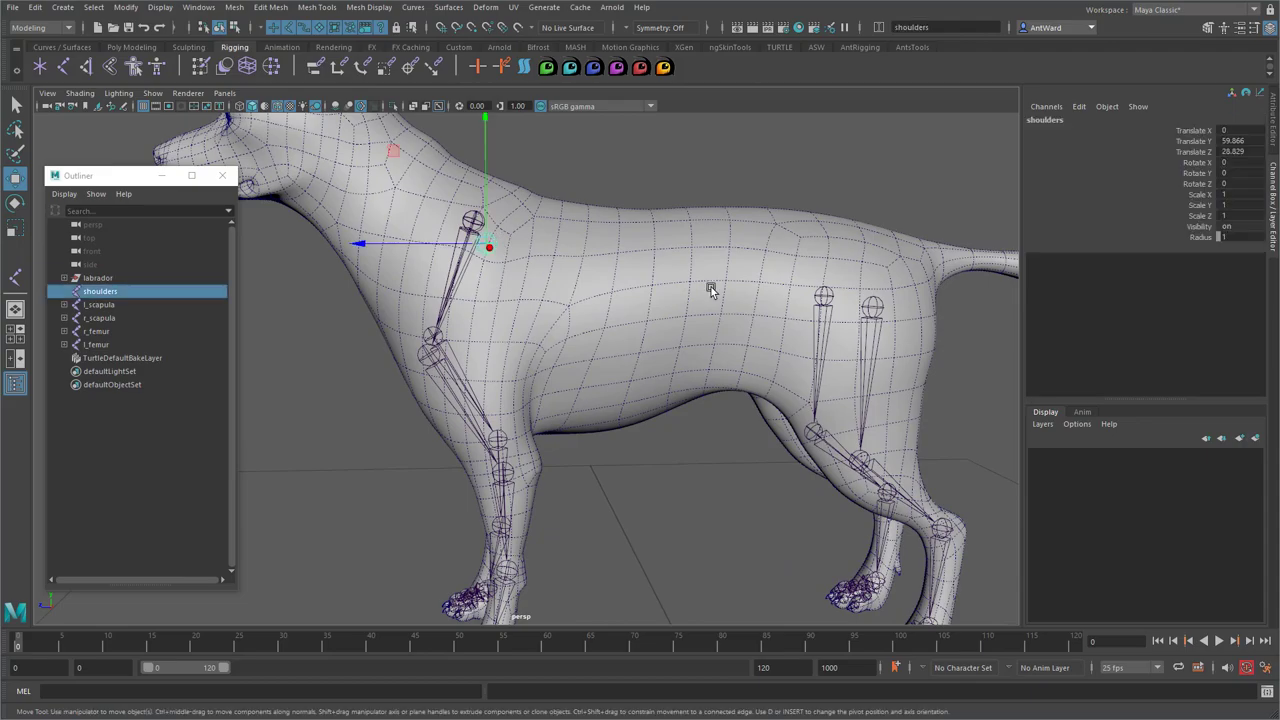
left_click_drag(748, 286, 600, 291, "alt")
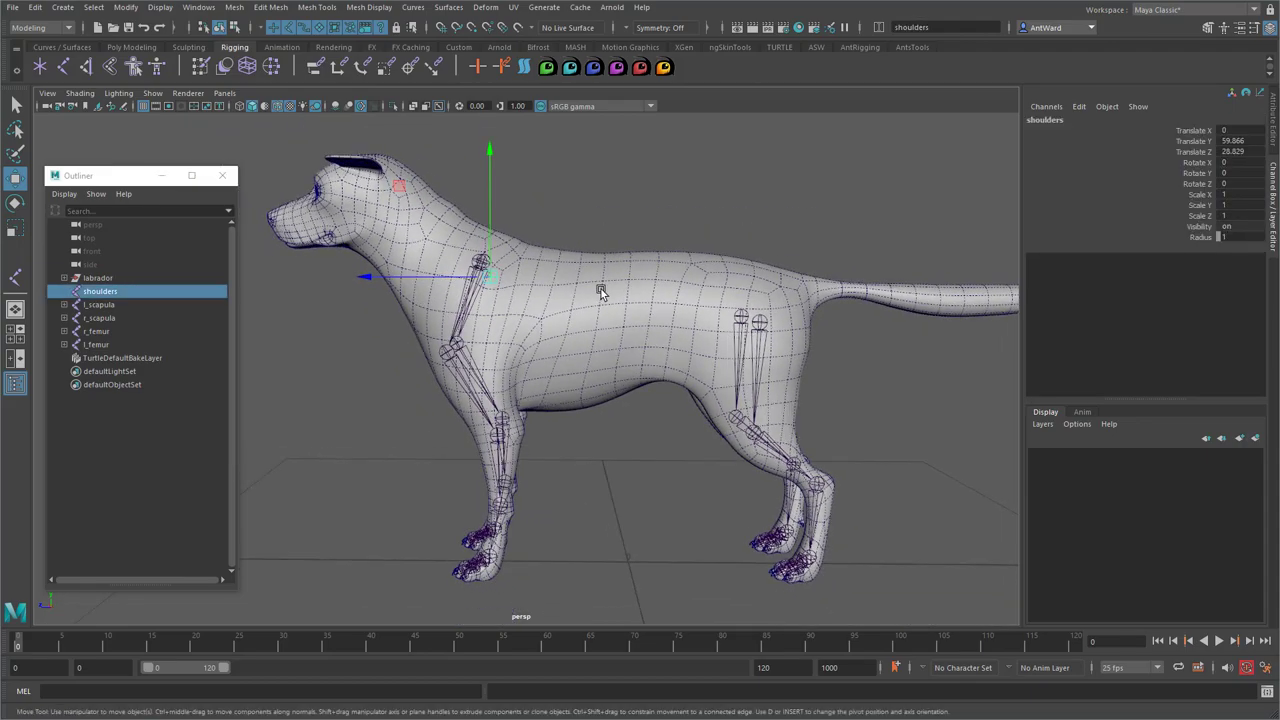
key("space")
key("space")
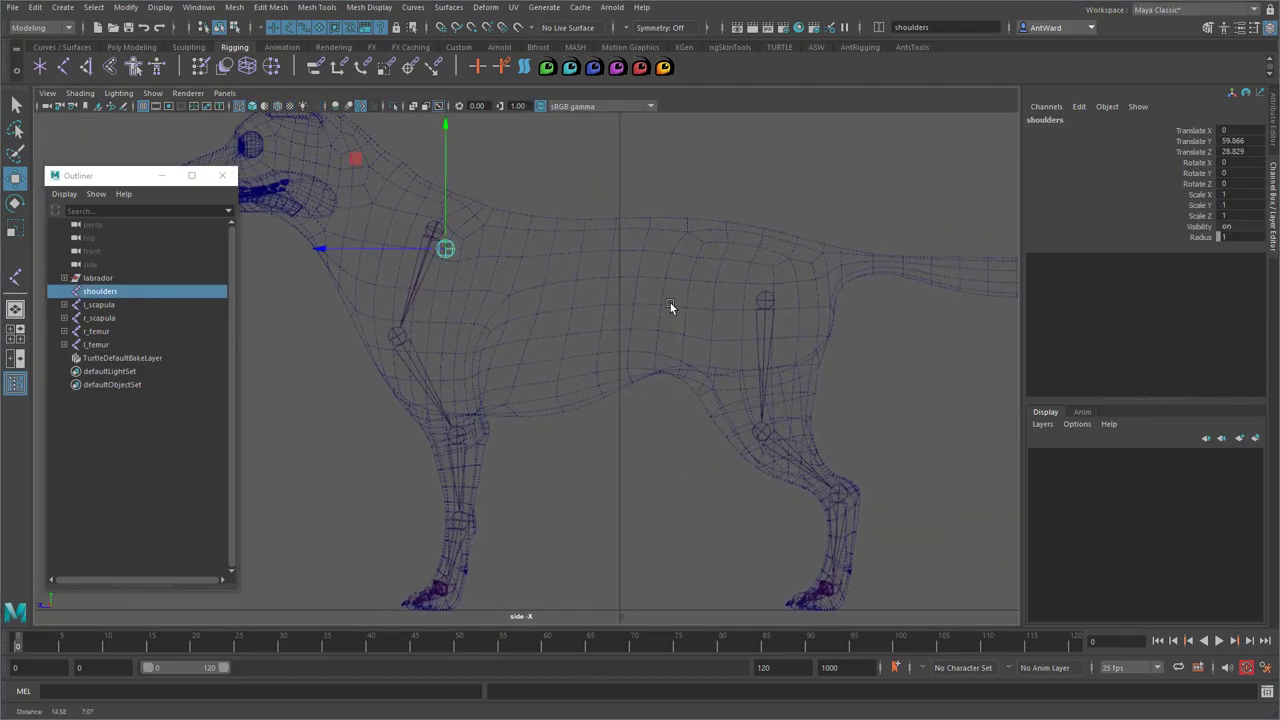
middle_click_drag(668, 310, 691, 337, "alt")
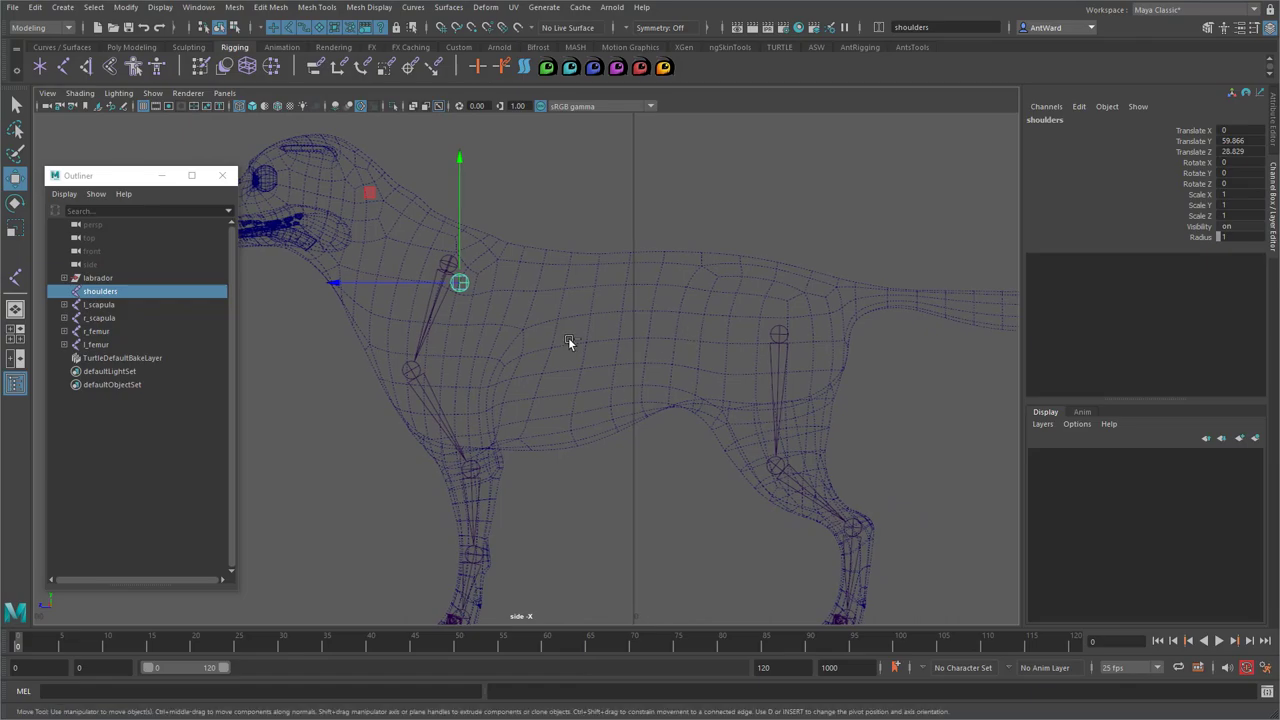
key("ctrl+d")
left_click_drag(388, 282, 689, 292)
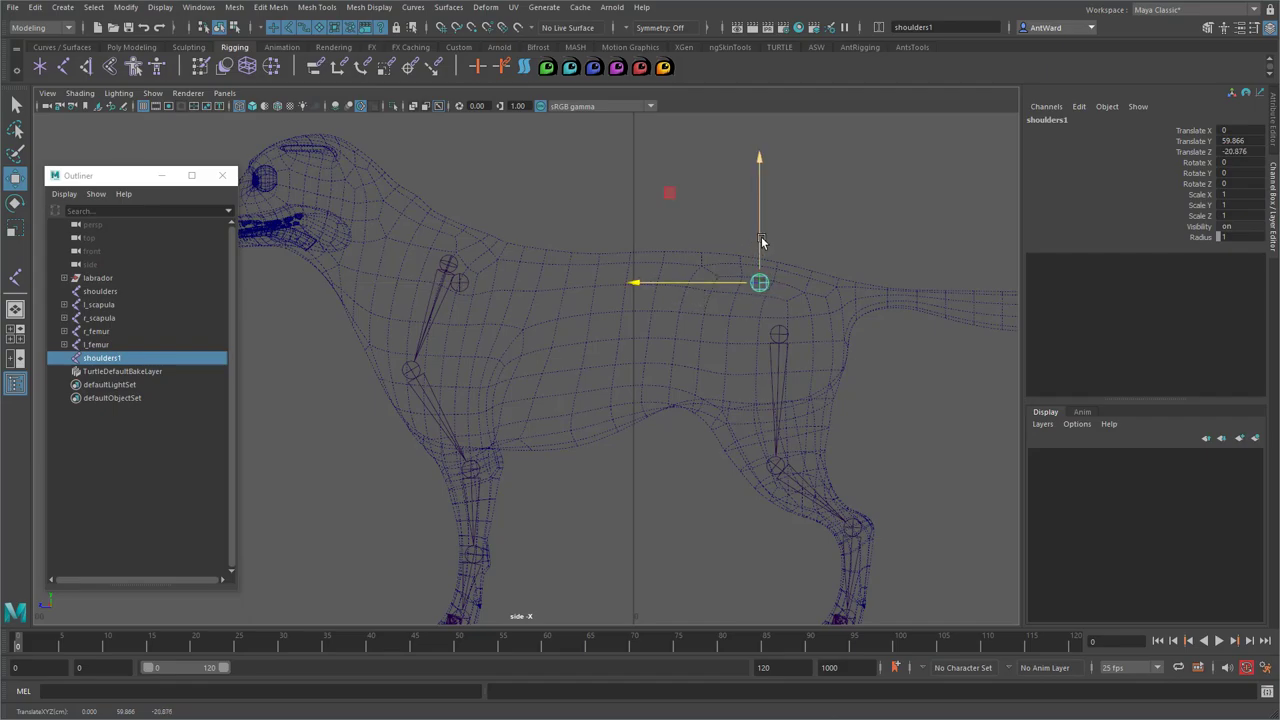
left_click_drag(761, 241, 761, 247)
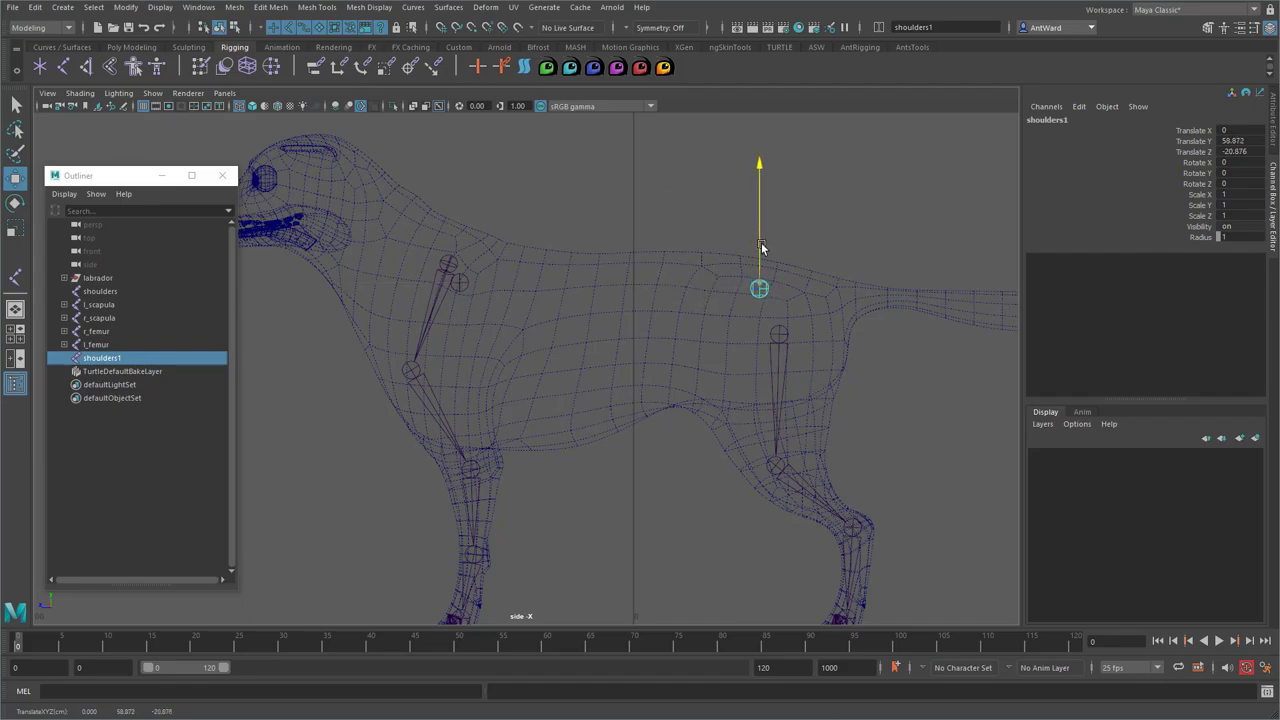
Rename the duplicated joint above the hips as root
middle_click_drag(651, 394, 663, 399, "alt")
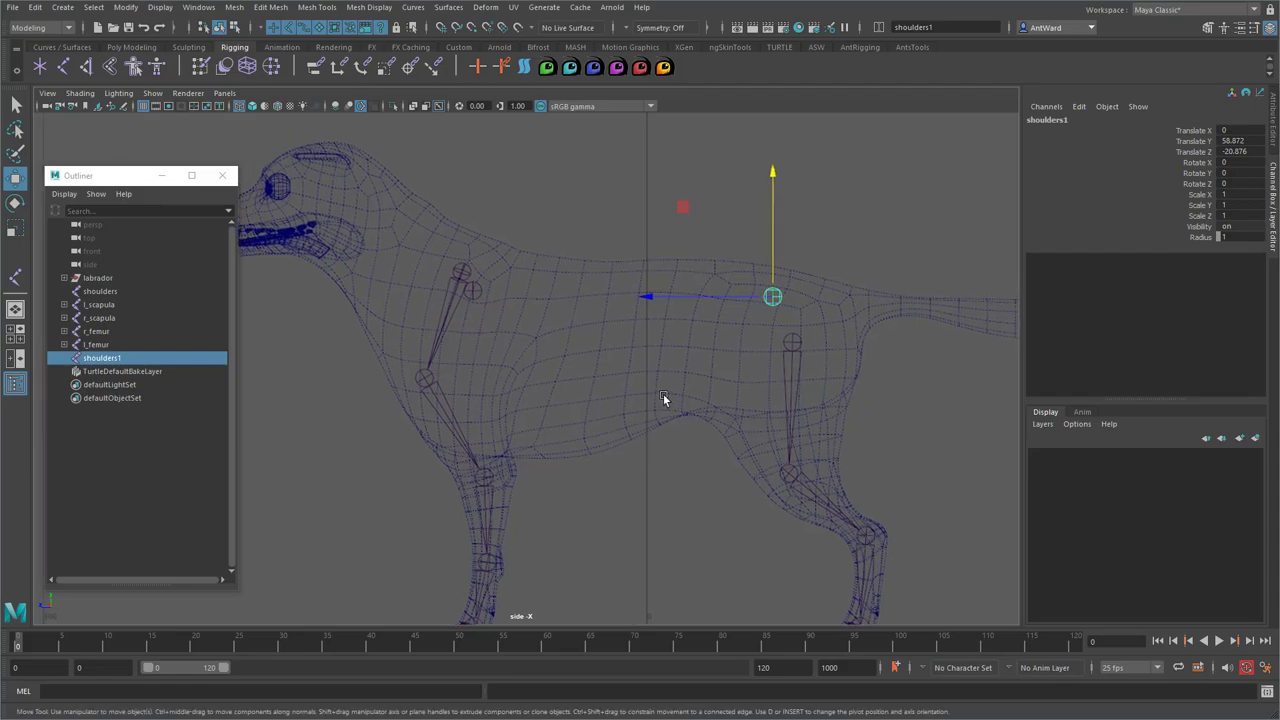
left_click(1066, 121)
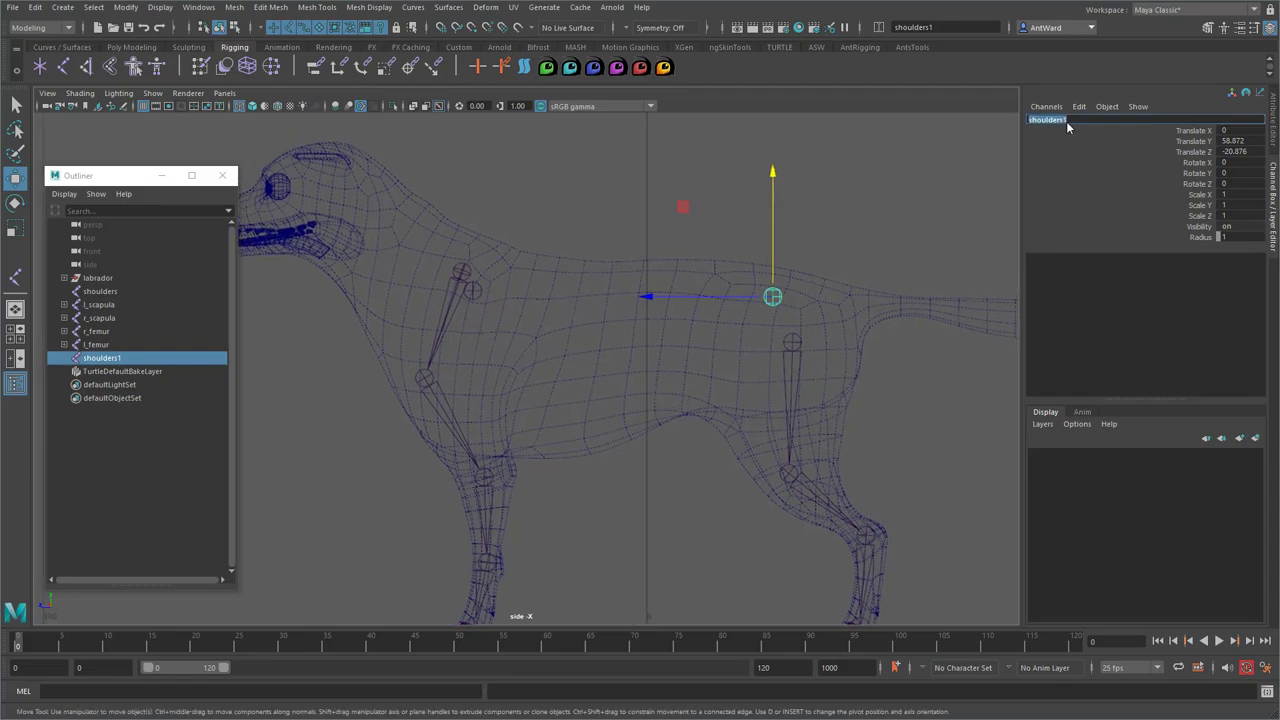
type("root")
key("Return")
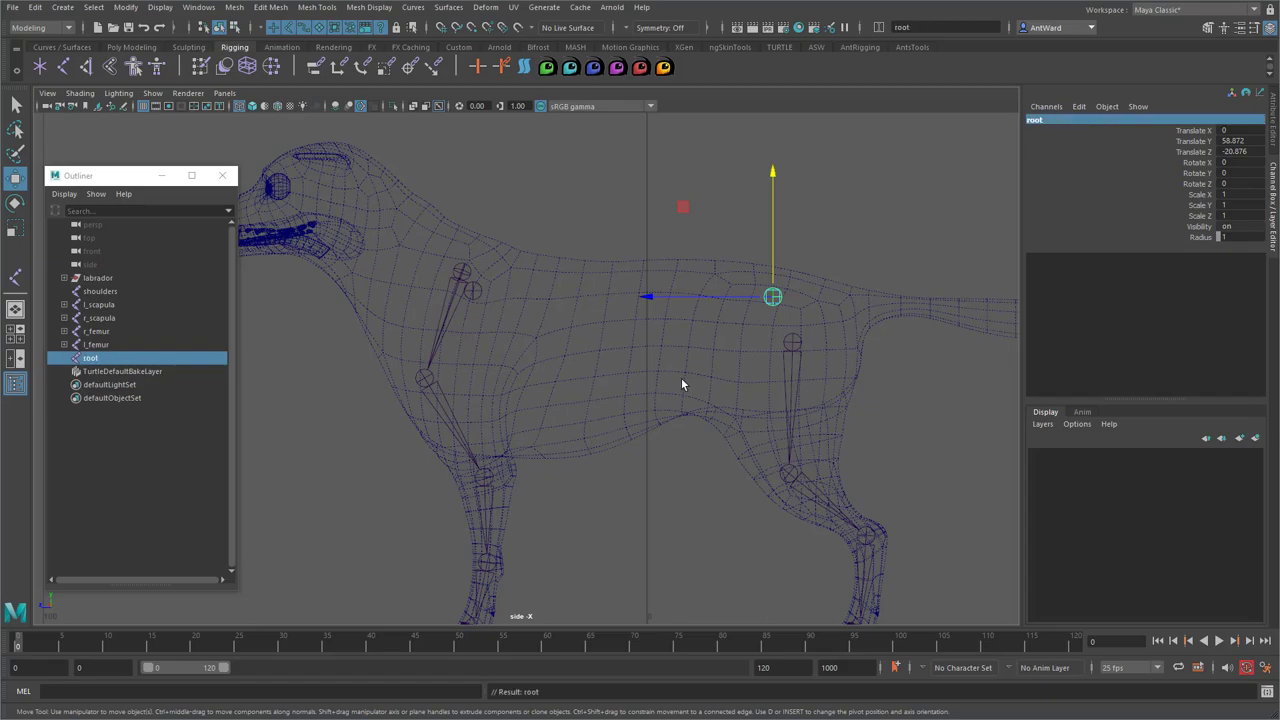
Duplicate the root joint and move the copy forward to the middle of the back, about Translate Y 60.2, Z 2.98
middle_click_drag(670, 366, 669, 367, "alt")
key("ctrl+d")
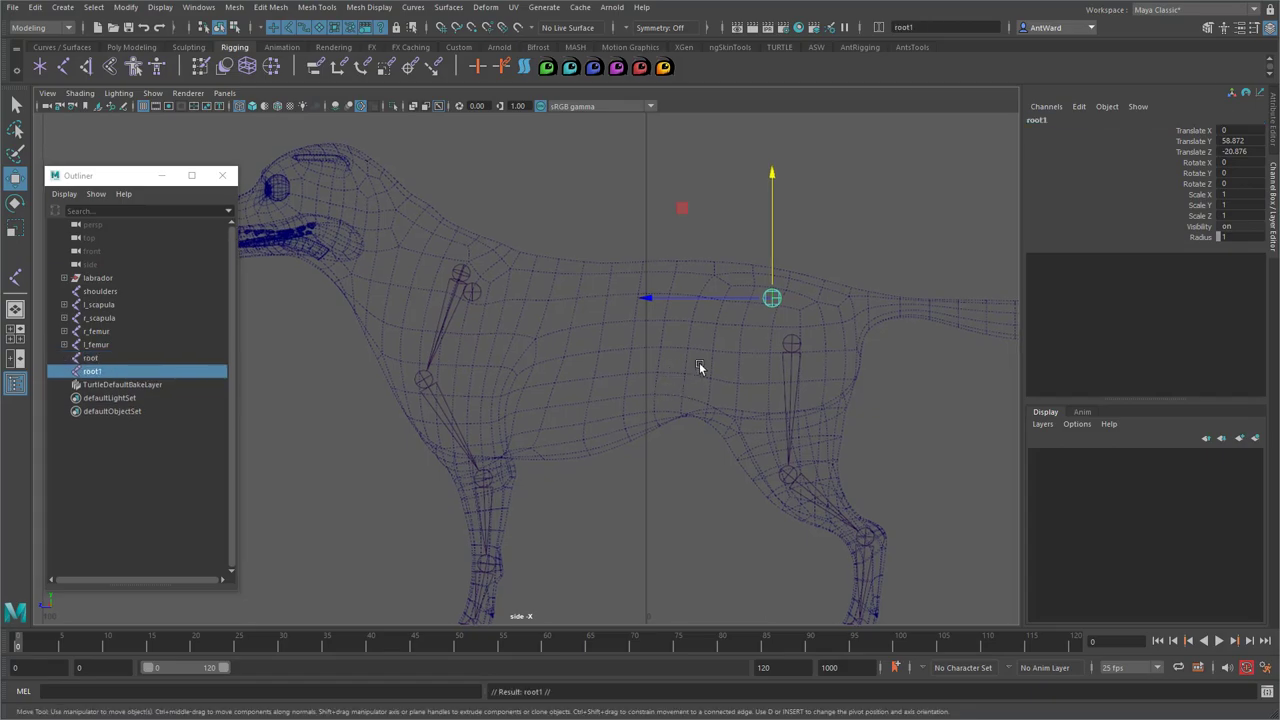
left_click_drag(722, 299, 628, 262)
Rename the joint in the middle of the back as spine_mid
left_click(1078, 118)
type("spi")
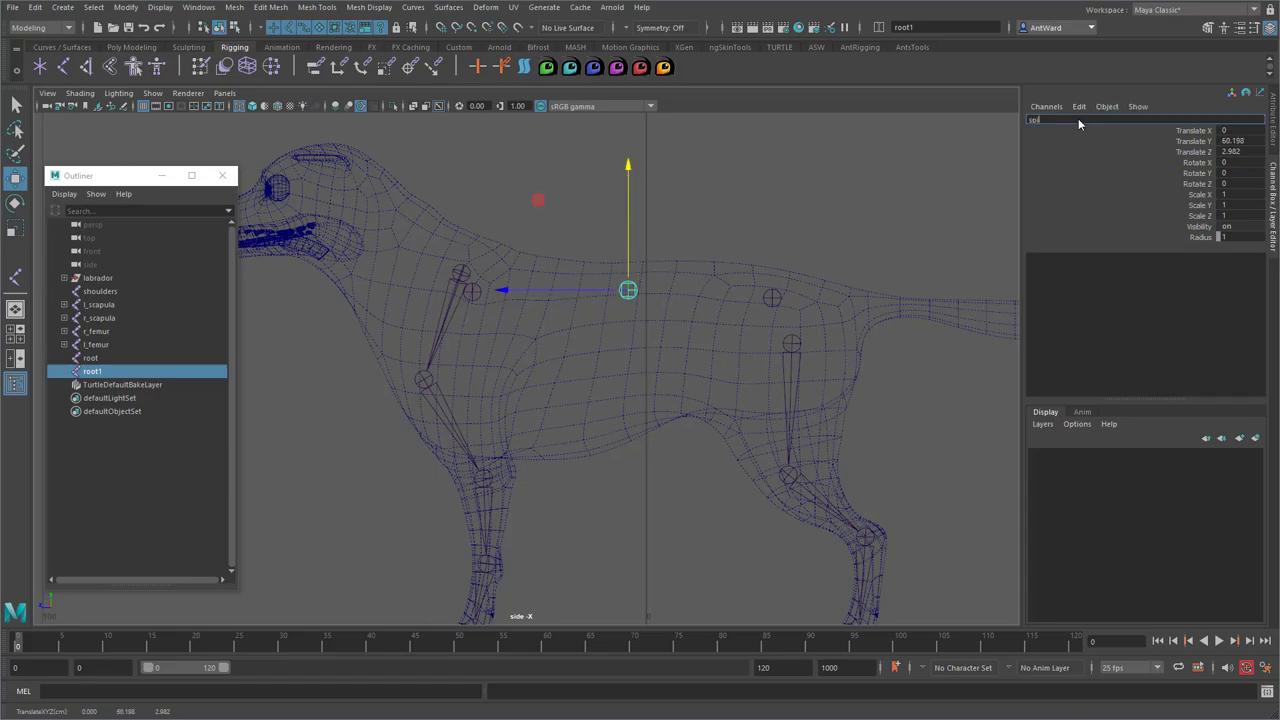
type("ne_mid")
key("Return")
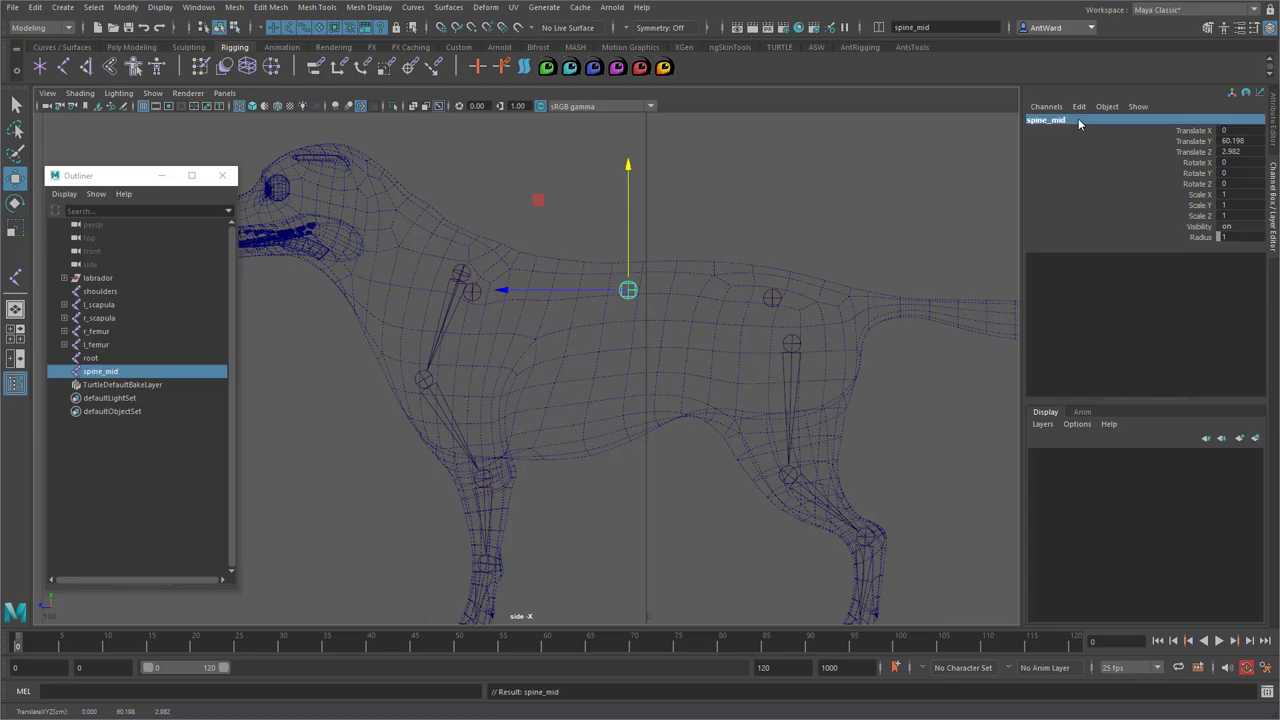
Duplicate the spine_mid joint and move the copy back between spine_mid and root, to about Translate Z -9.58
right_click_drag(611, 303, 682, 299, "alt")
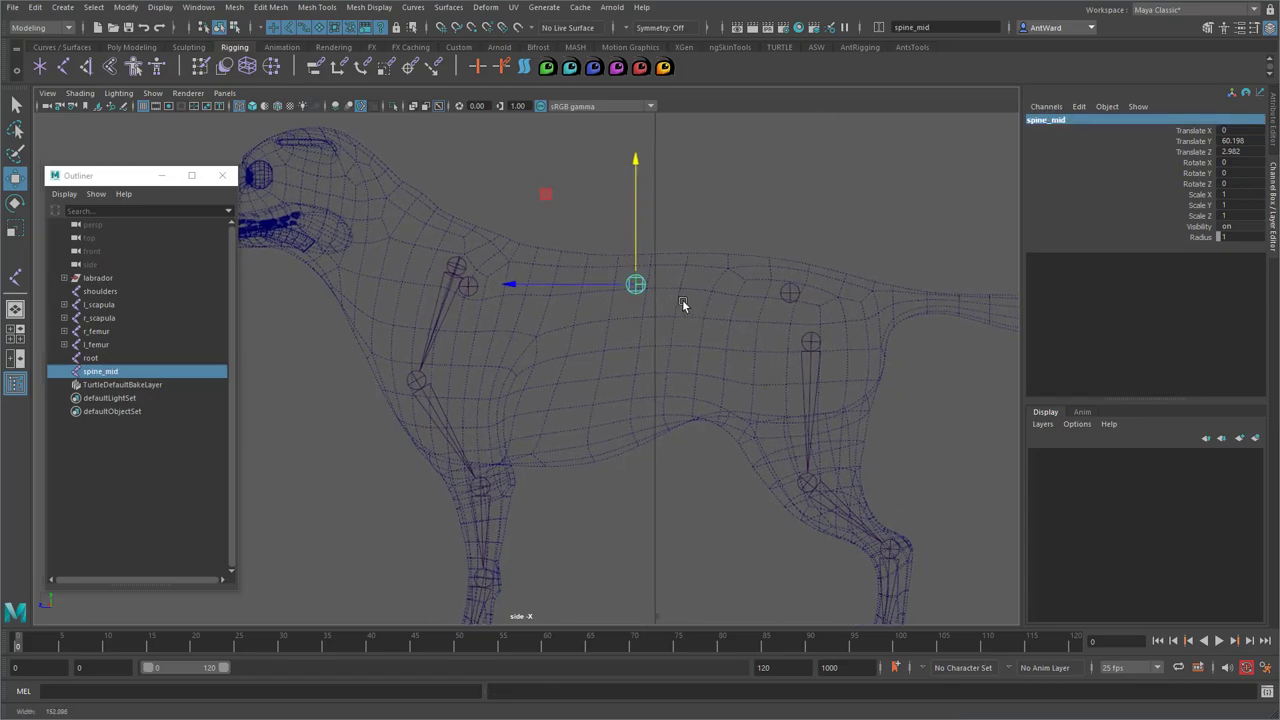
key("ctrl+d")
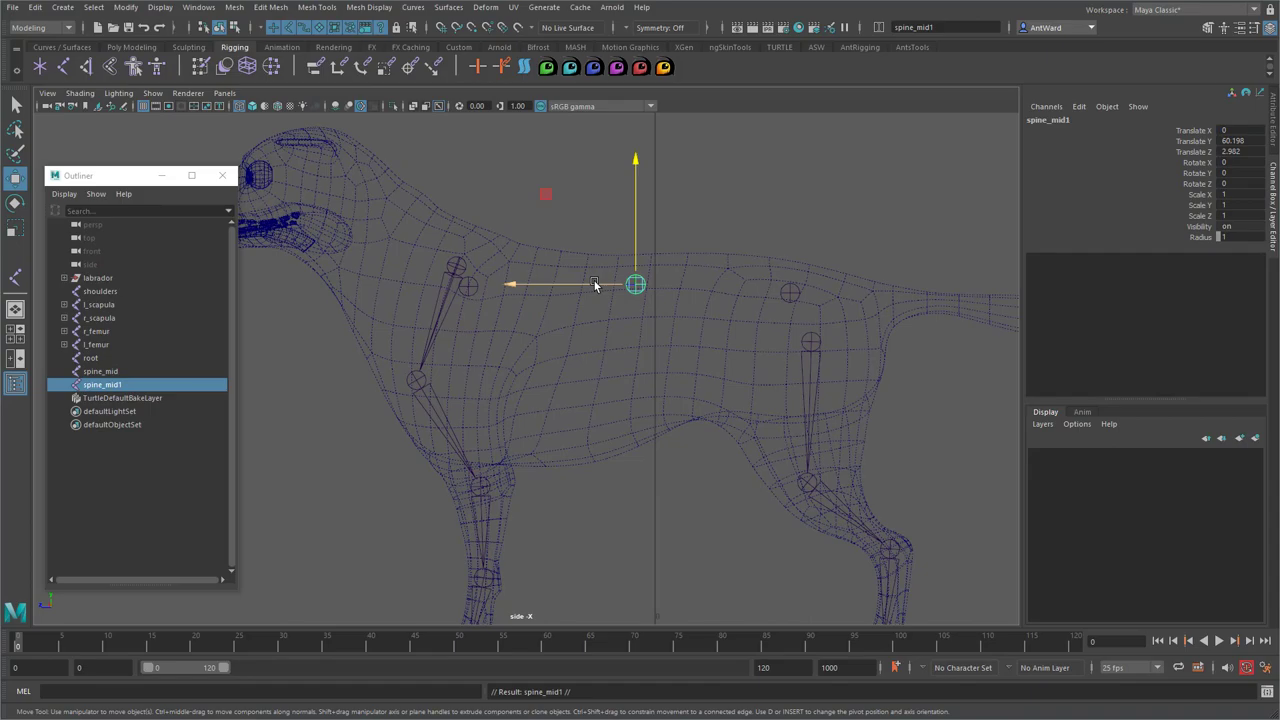
left_click_drag(594, 285, 676, 283)
middle_click_drag(640, 306, 583, 325, "alt")
right_click_drag(583, 325, 864, 300, "alt")
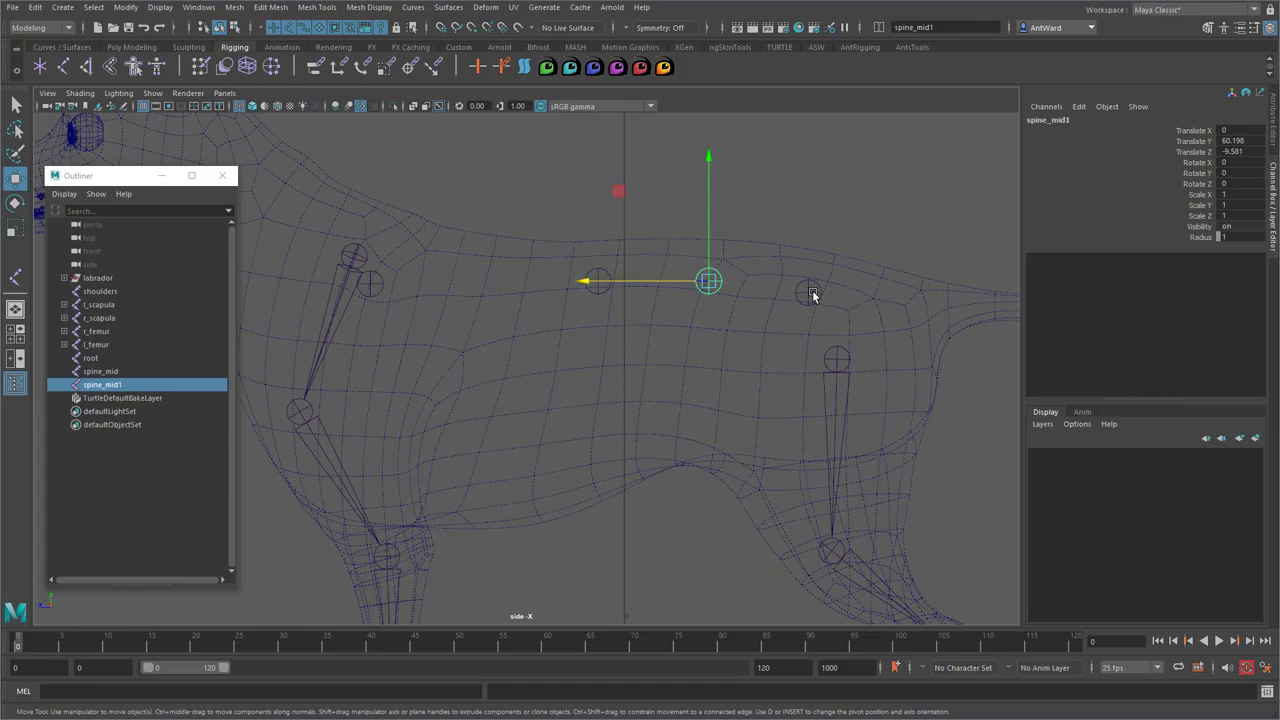
Open the name of the duplicated joint between spine_mid and root for editing
left_click(1078, 119)
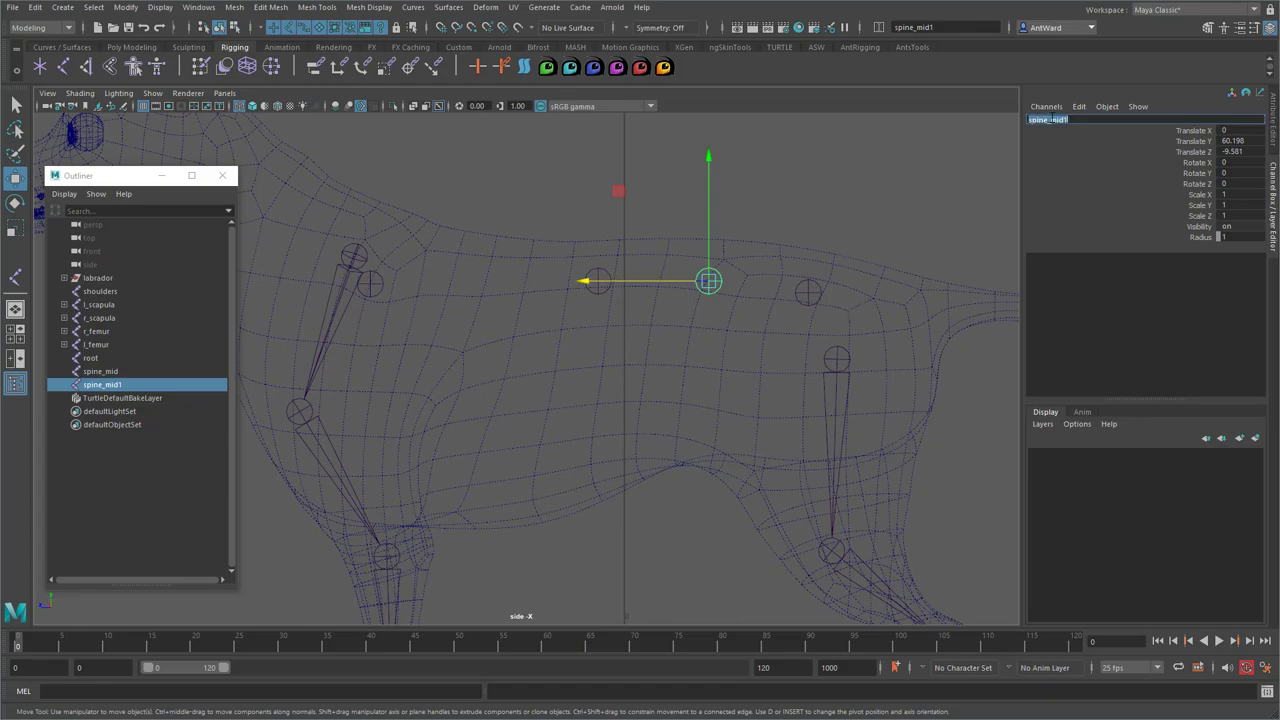
Rename the duplicated spine_mid1 joint as spine_lower
left_click_drag(1051, 120, 1130, 122)
type("lowe")
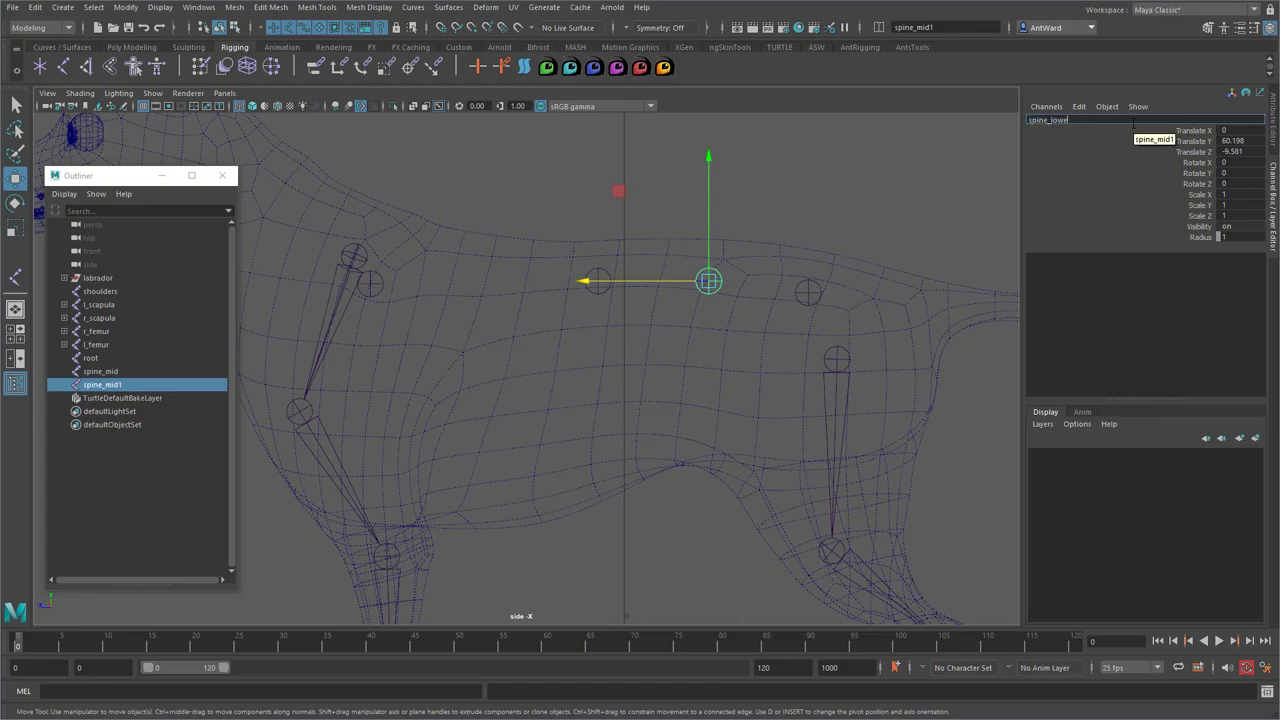
type("r")
key("Return")
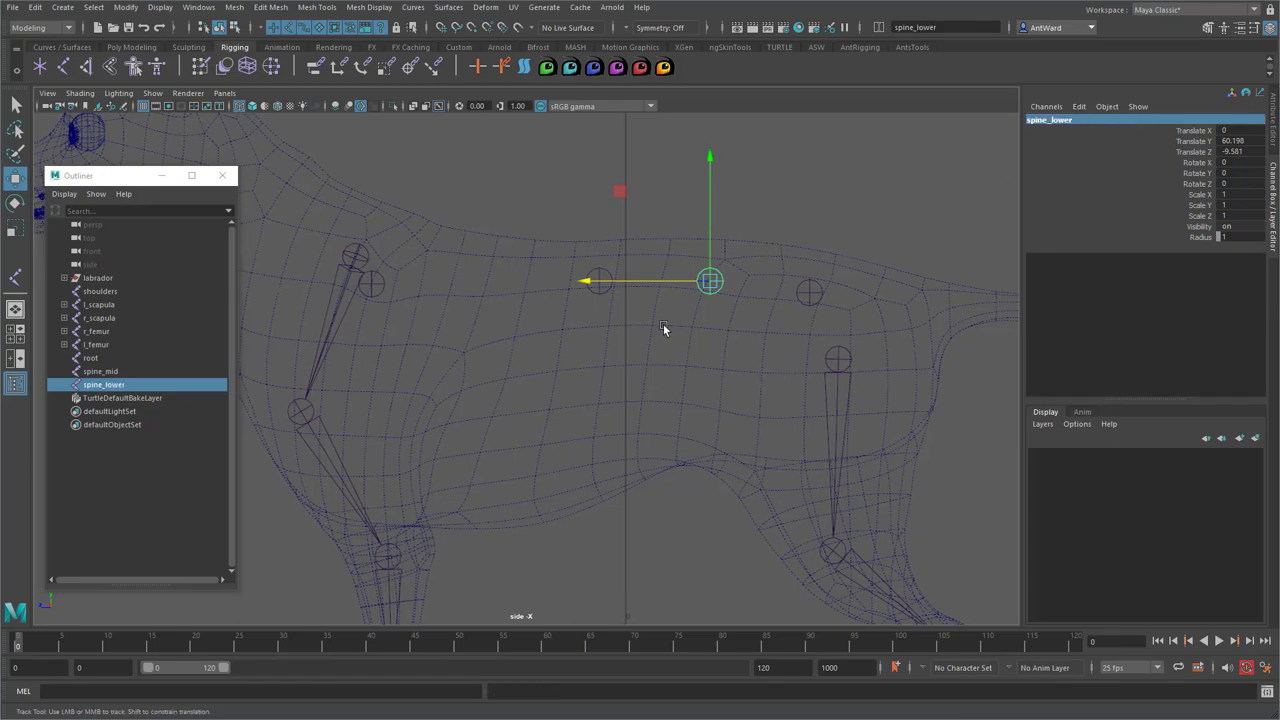
Duplicate spine_lower, move the copy forward to about Z 16.06 between spine_mid and shoulders, and rename it spine_upper
middle_click_drag(663, 323, 675, 326, "alt")
key("ctrl+d")
left_click_drag(673, 286, 447, 290)
left_click(1098, 120)
left_click_drag(1051, 120, 1137, 120)
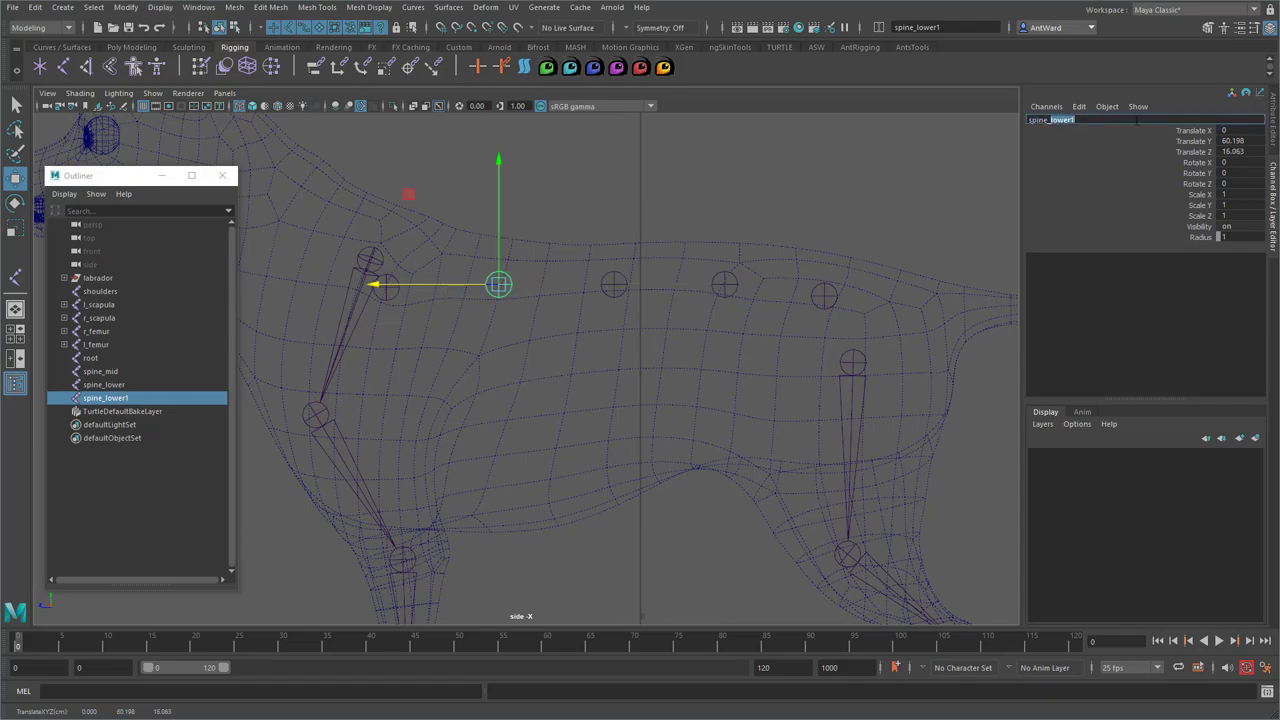
type("upp")
key("Return")
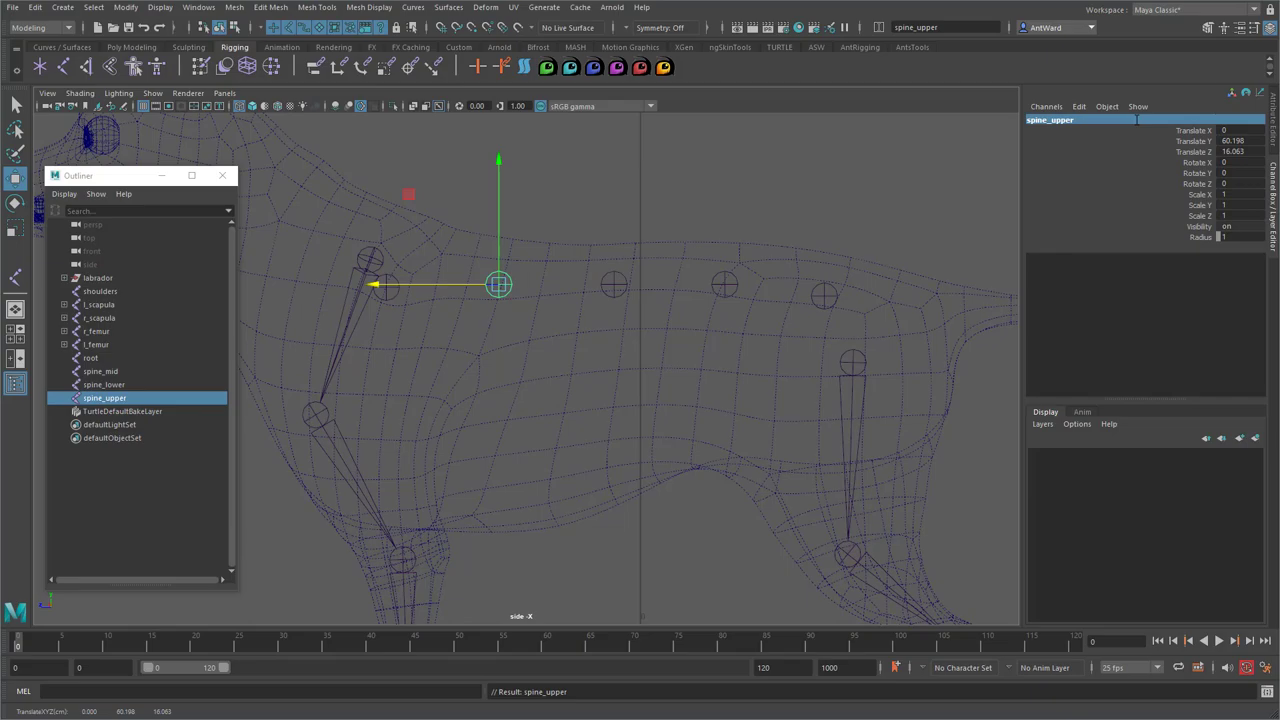
Point constrain spine_lower to spine_mid and root on all axes with Maintain Offset off
left_click(614, 286)
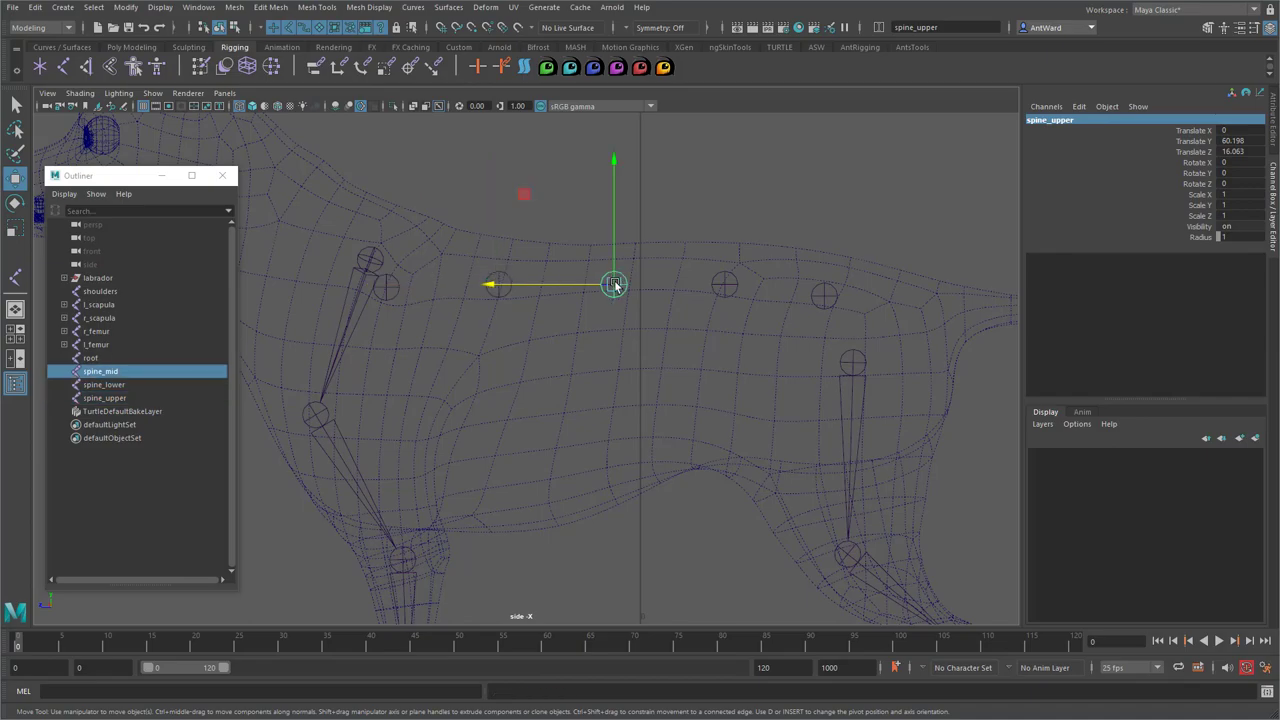
left_click(824, 298, "shift")
left_click(722, 283, "shift")
key("space")
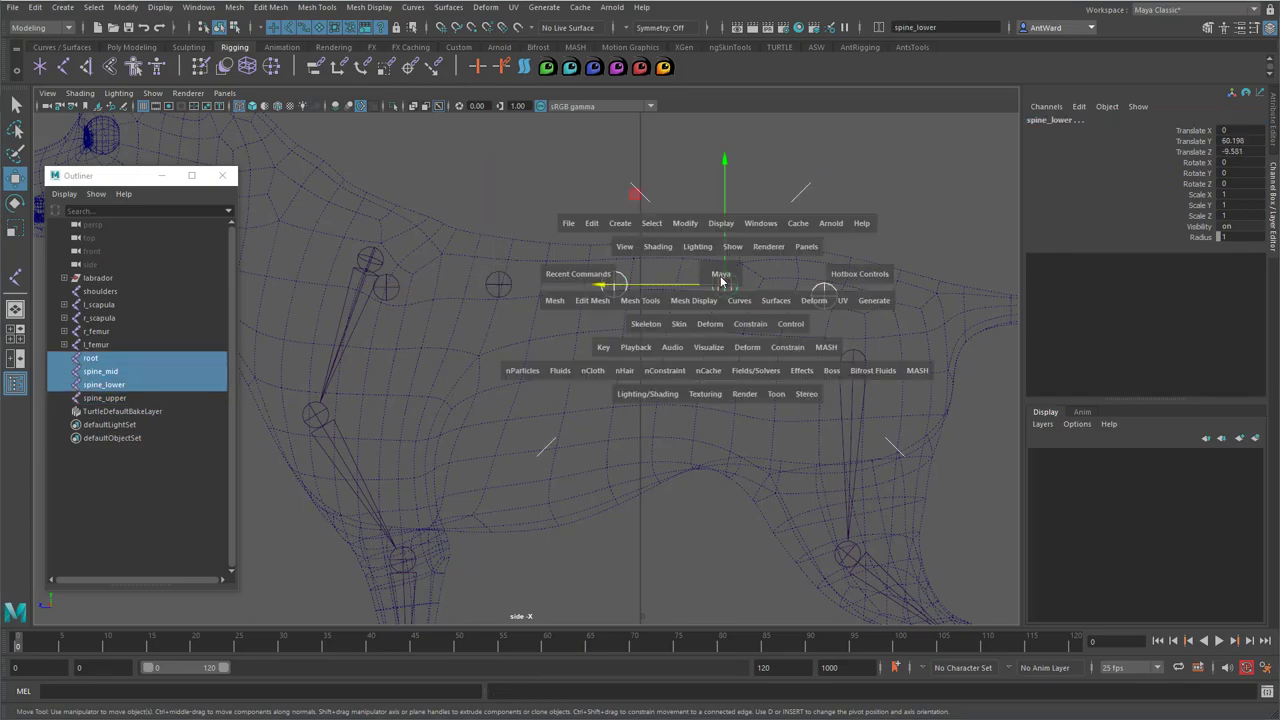
left_click(740, 330)
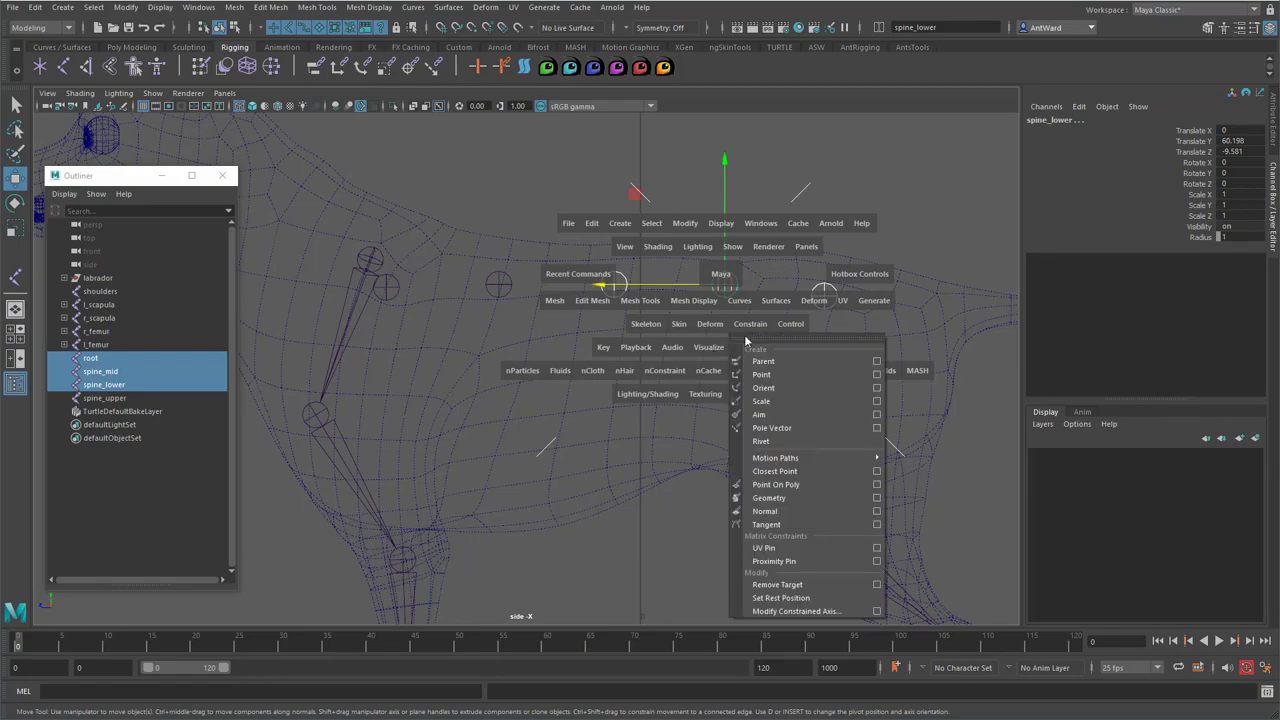
left_click(876, 373)
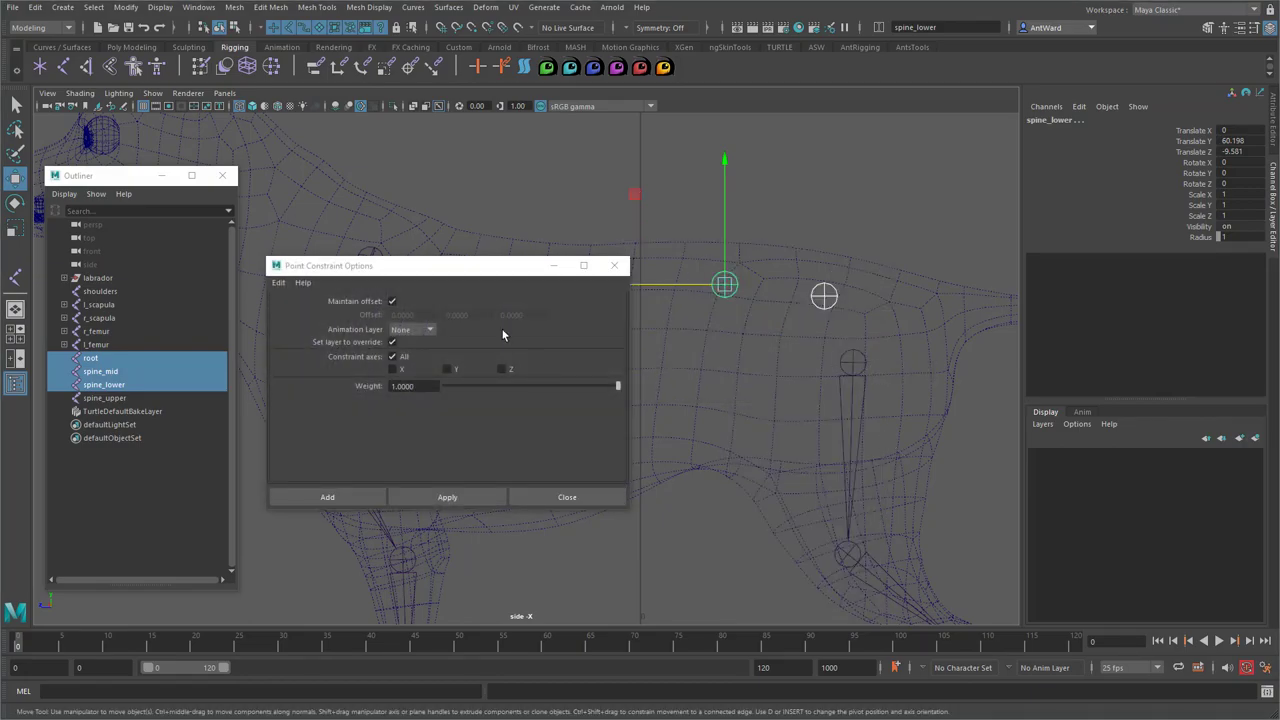
left_click(392, 301)
left_click_drag(423, 266, 633, 392)
left_click(656, 623)
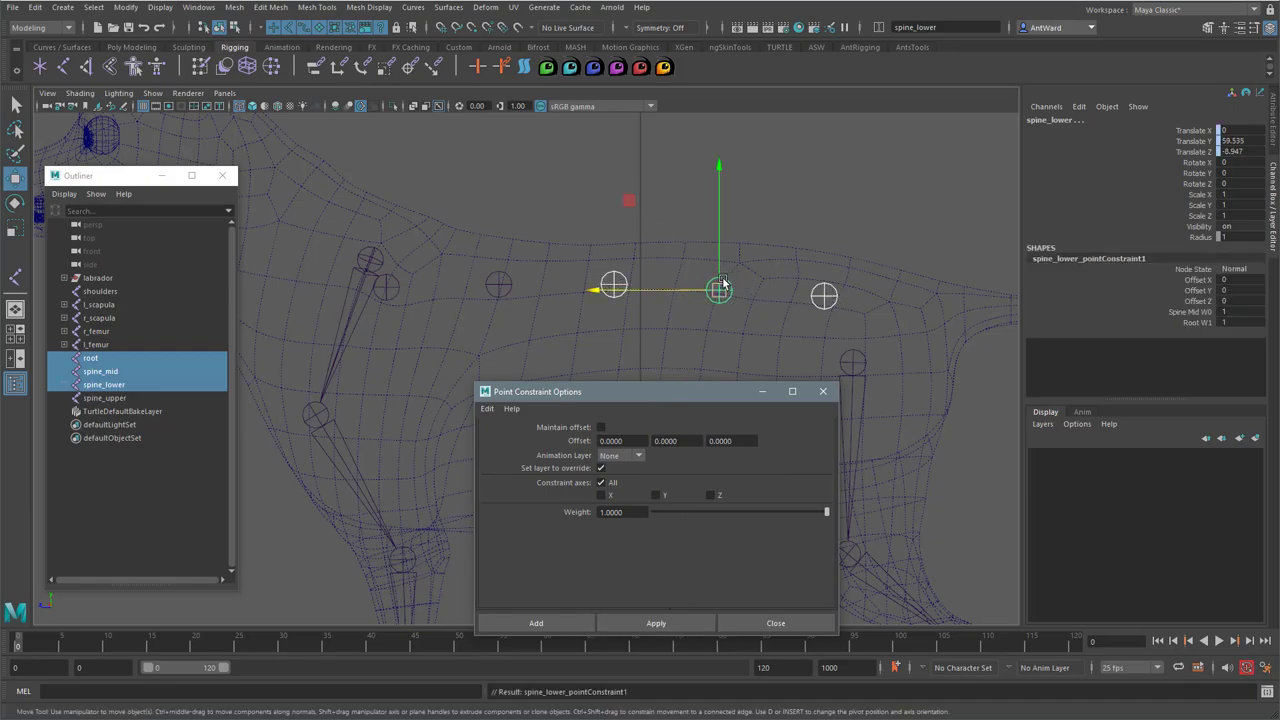
Point constrain spine_upper to spine_mid and shoulders with the same settings, and close the constraint options
left_click(614, 281)
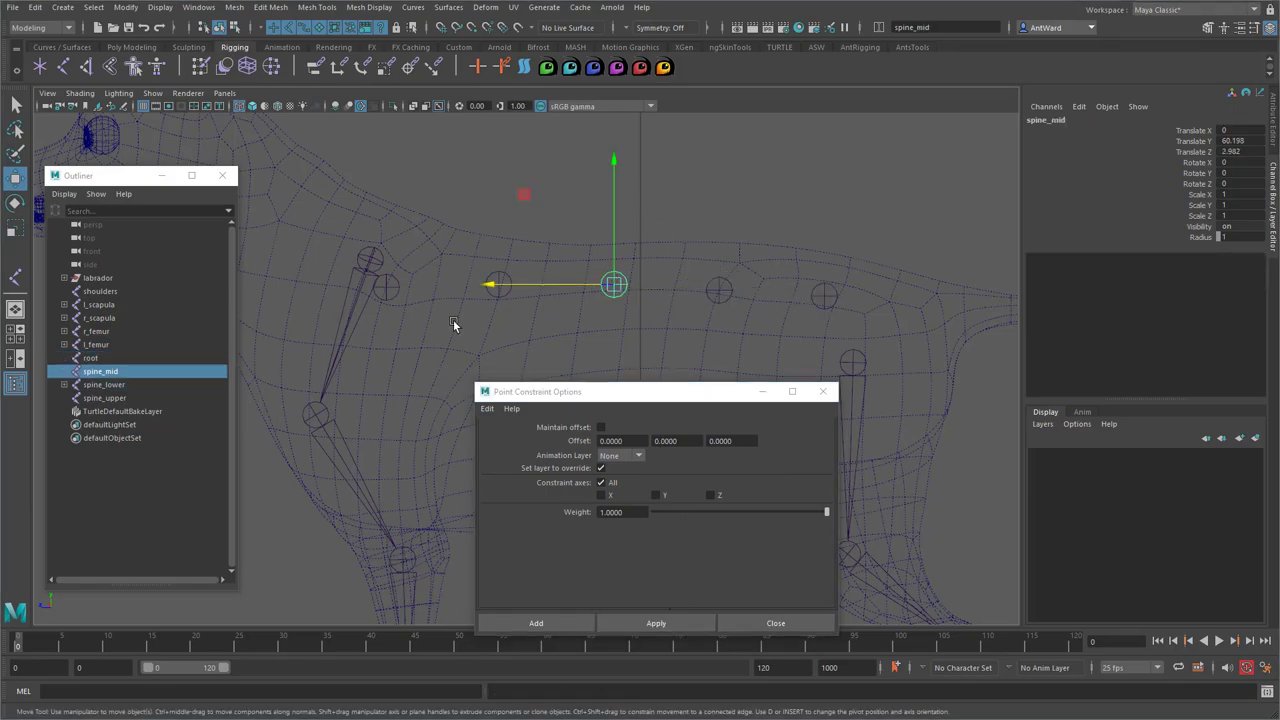
left_click(387, 287, "shift")
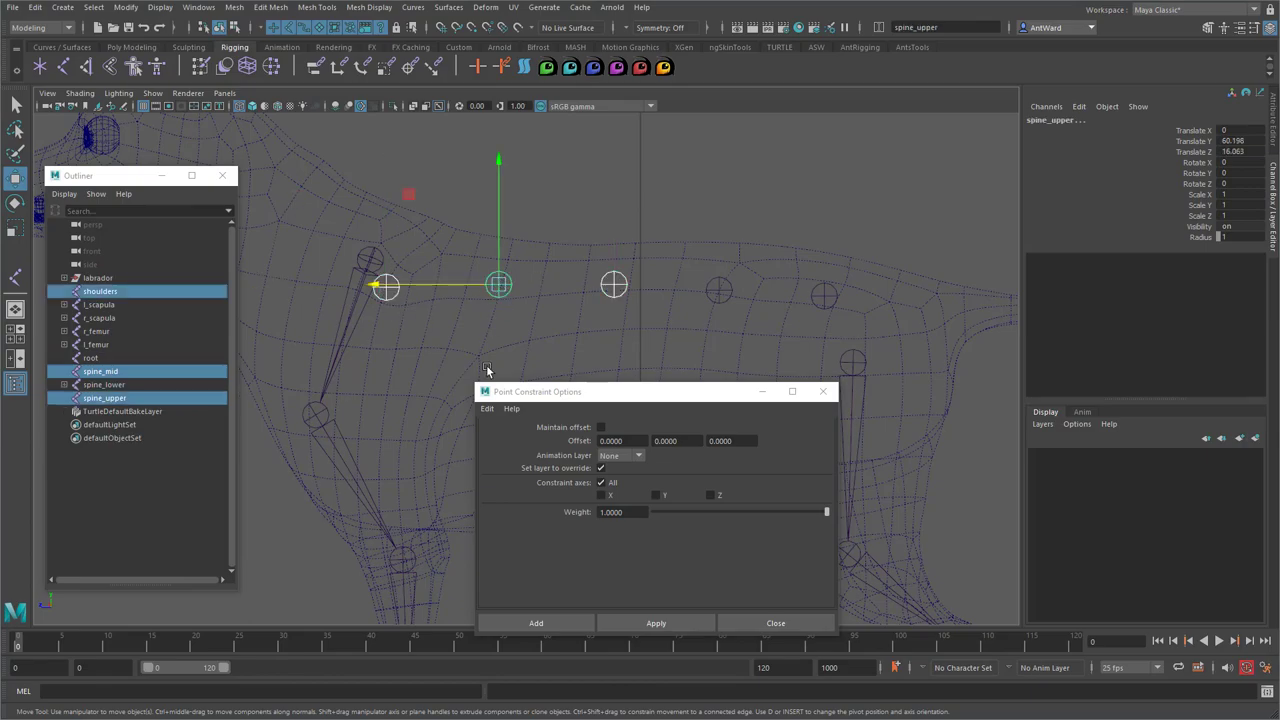
left_click(675, 624)
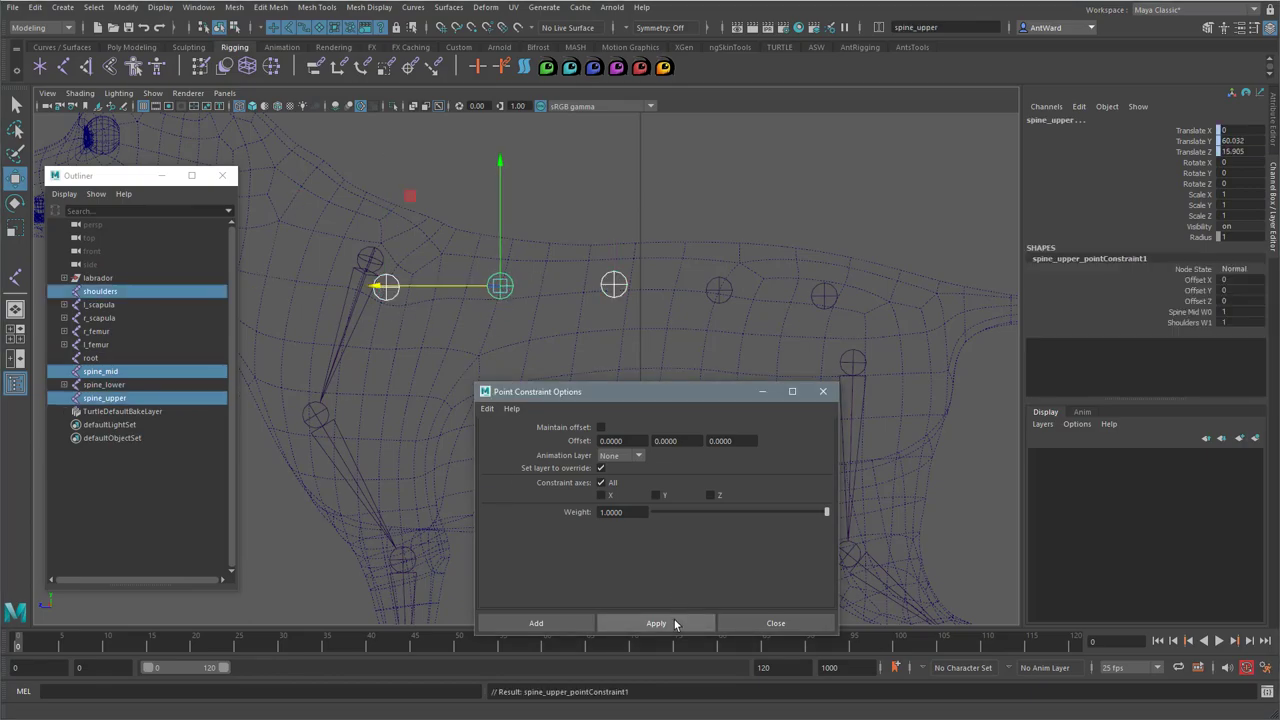
left_click(786, 623)
Delete the point constraints under spine_lower and spine_upper, and raise both joints slightly together
left_click(66, 399)
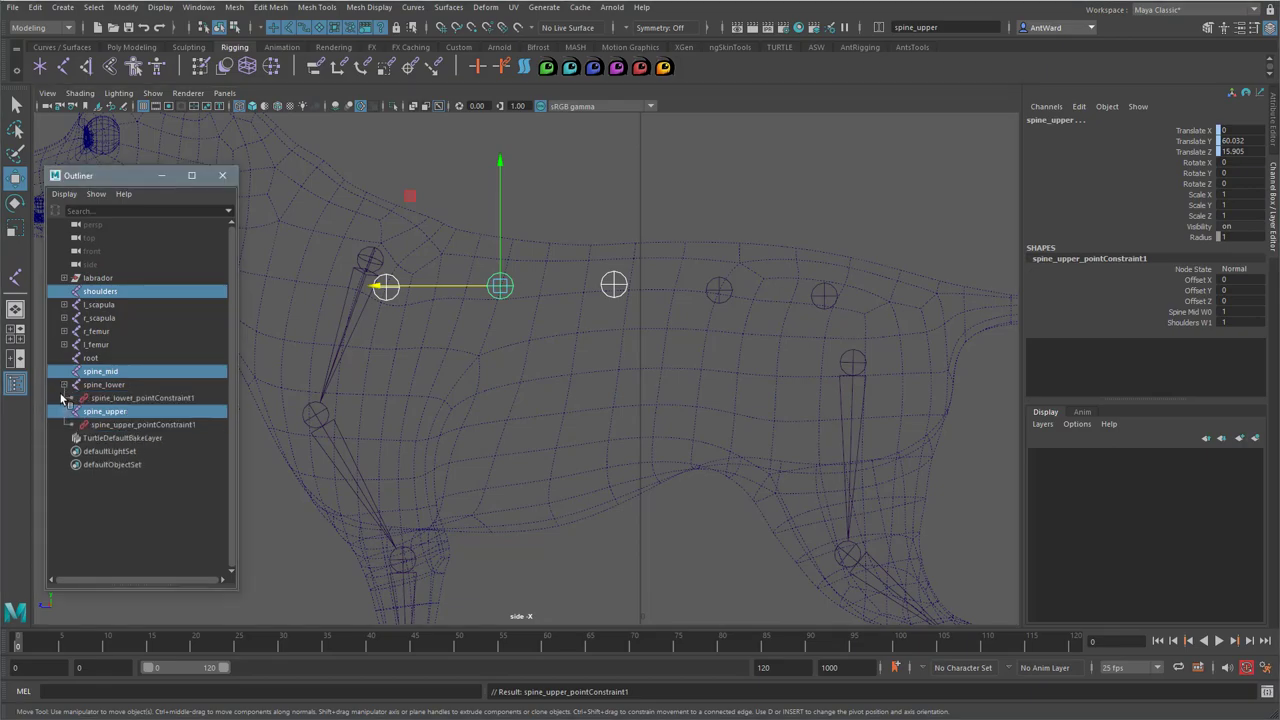
left_click(151, 397)
left_click(158, 424, "ctrl")
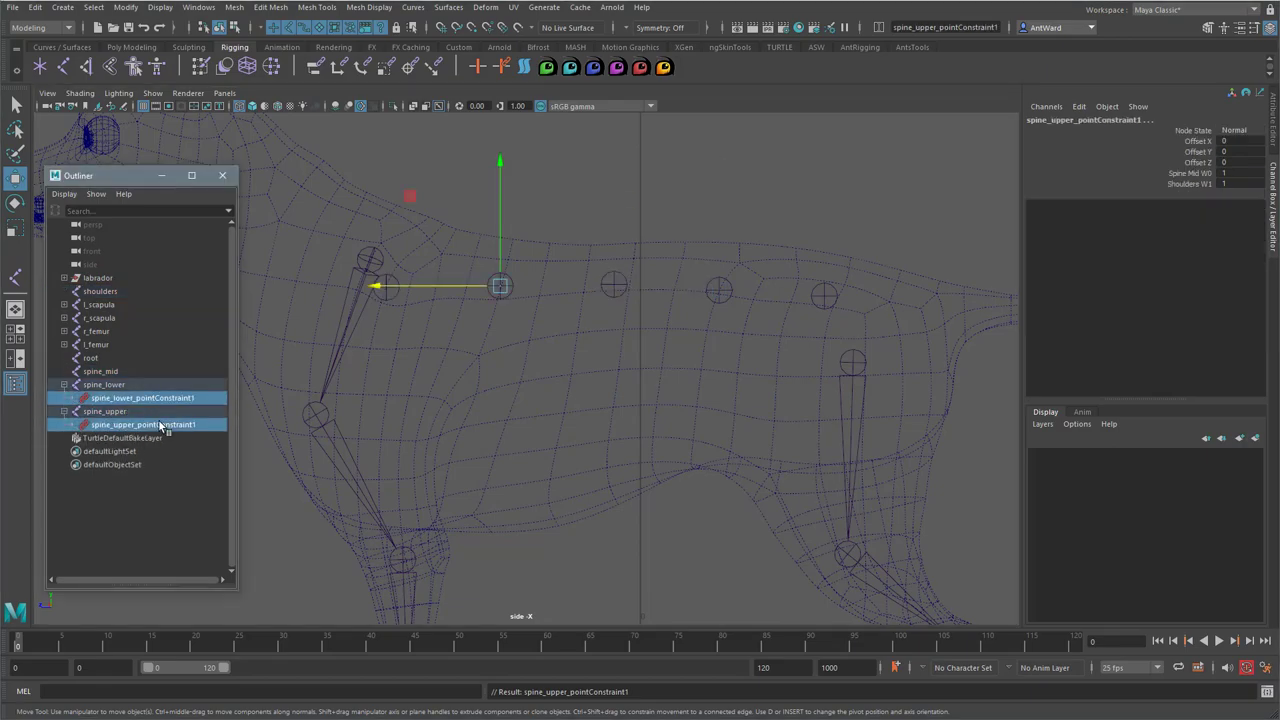
key("Delete")
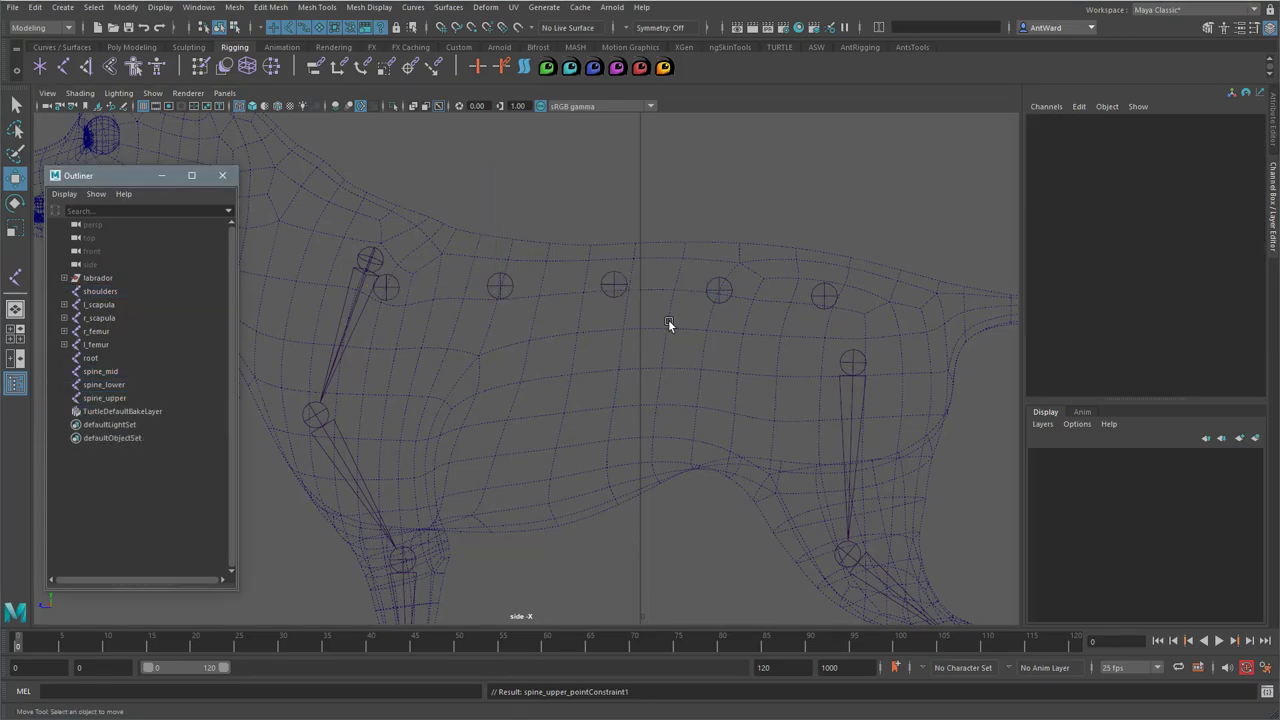
left_click(719, 292)
left_click(500, 286, "shift")
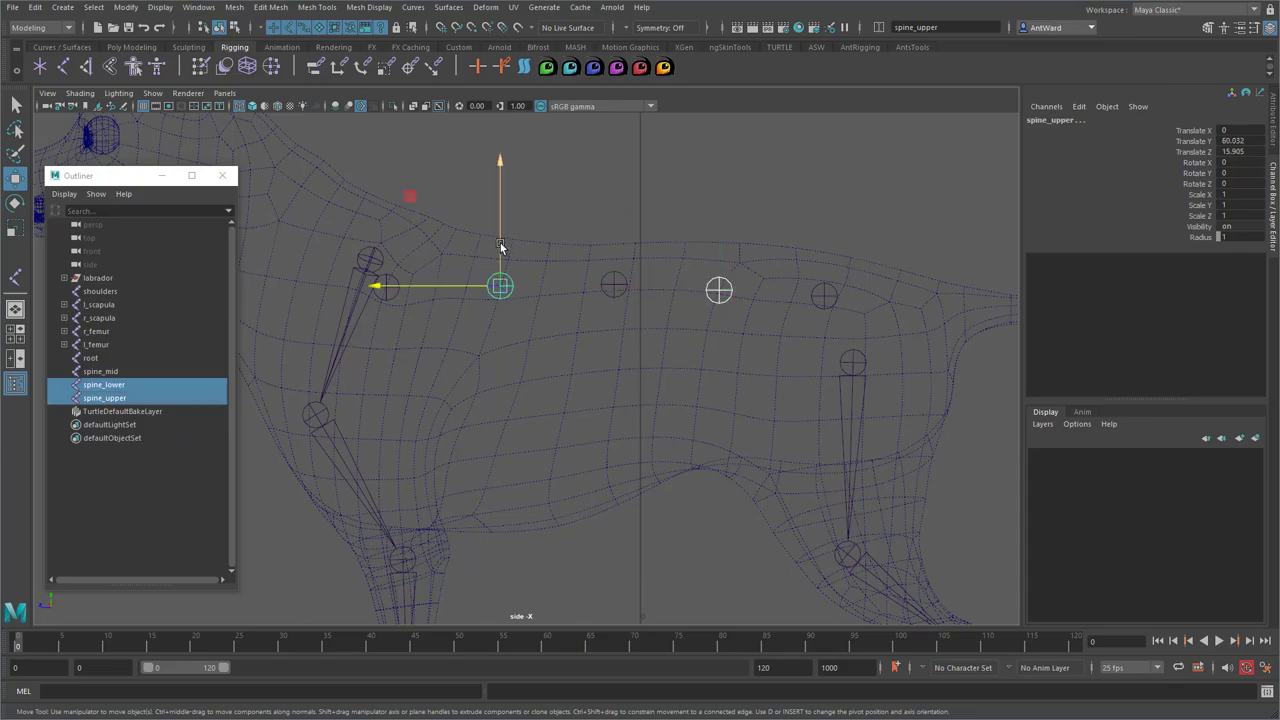
Parent spine_lower to root and spine_mid to spine_lower
left_click(719, 290)
left_click(824, 297, "shift")
key("p")
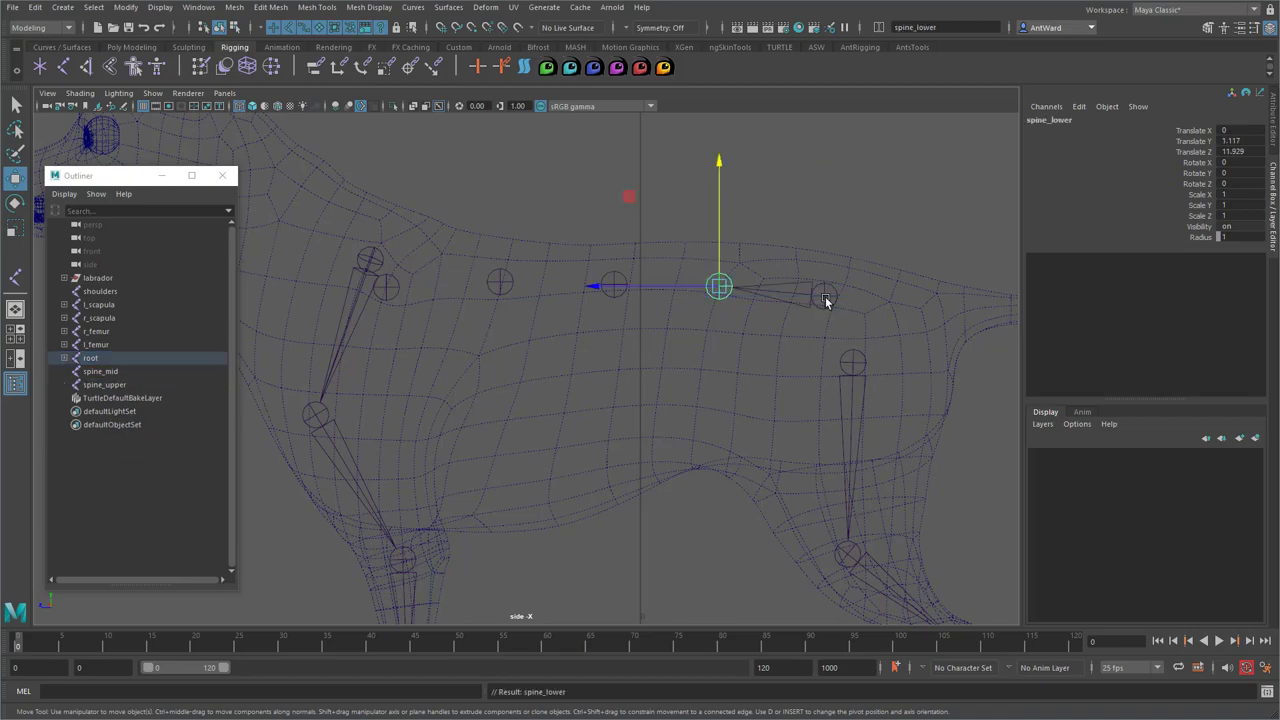
left_click(611, 283)
left_click(712, 283, "shift")
key("p")
Parent spine_upper to spine_mid and shoulders to spine_upper
left_click(500, 281)
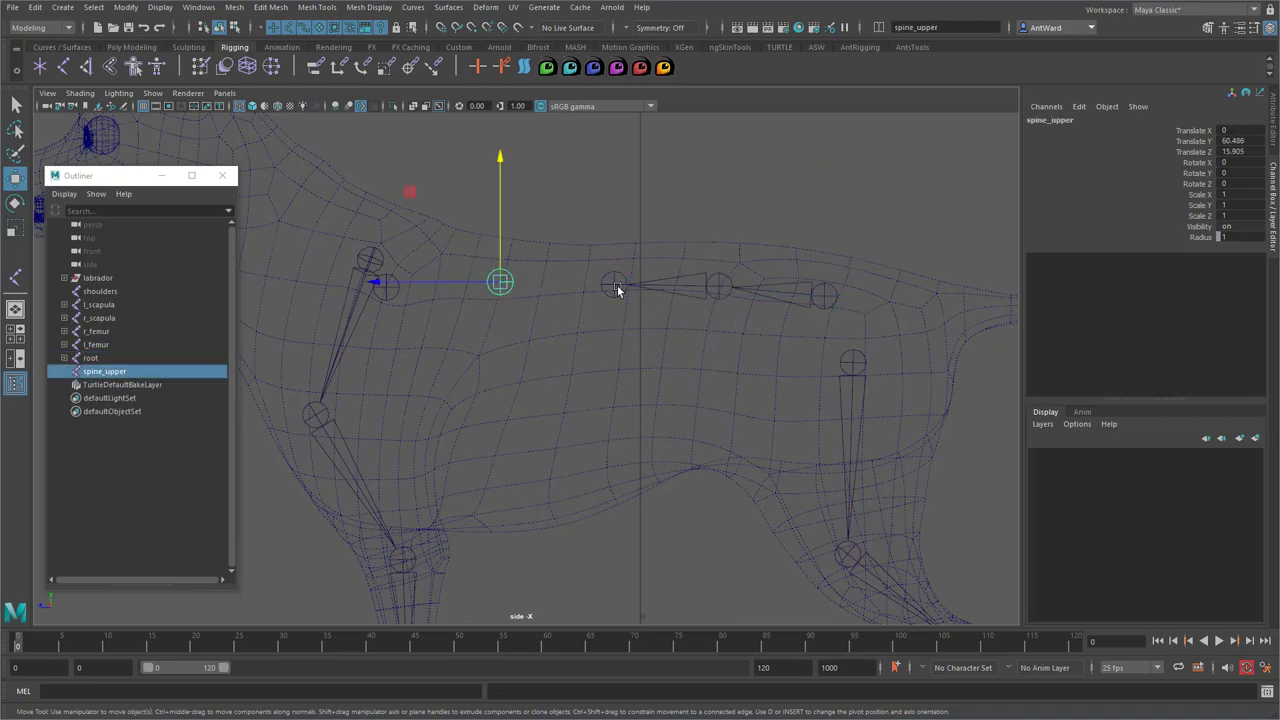
left_click(616, 287, "shift")
key("p")
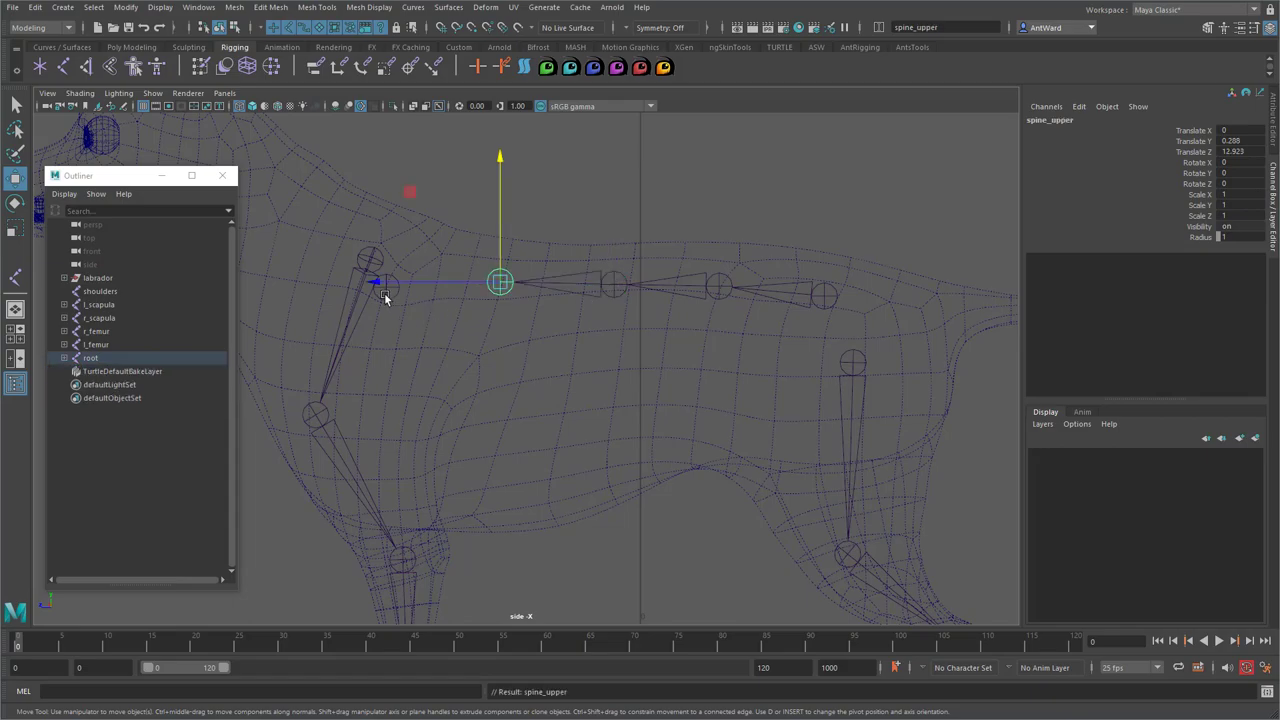
left_click(384, 293)
left_click(501, 281, "shift")
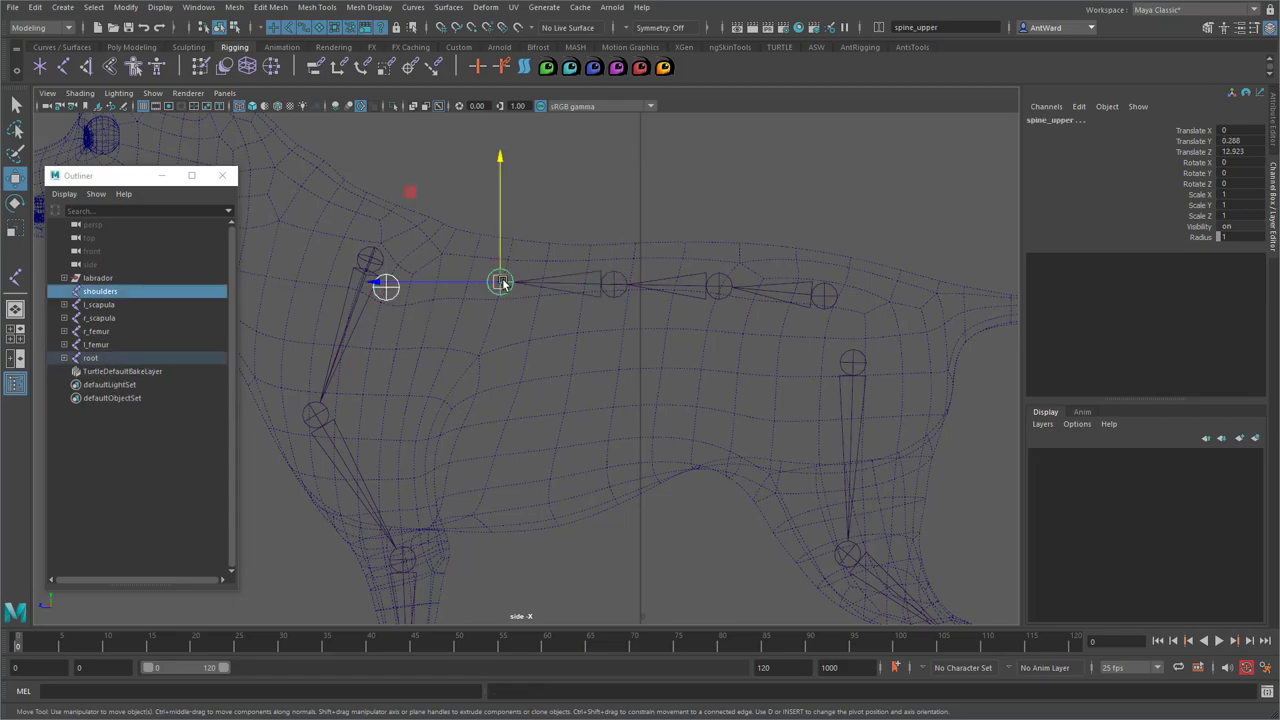
key("p")
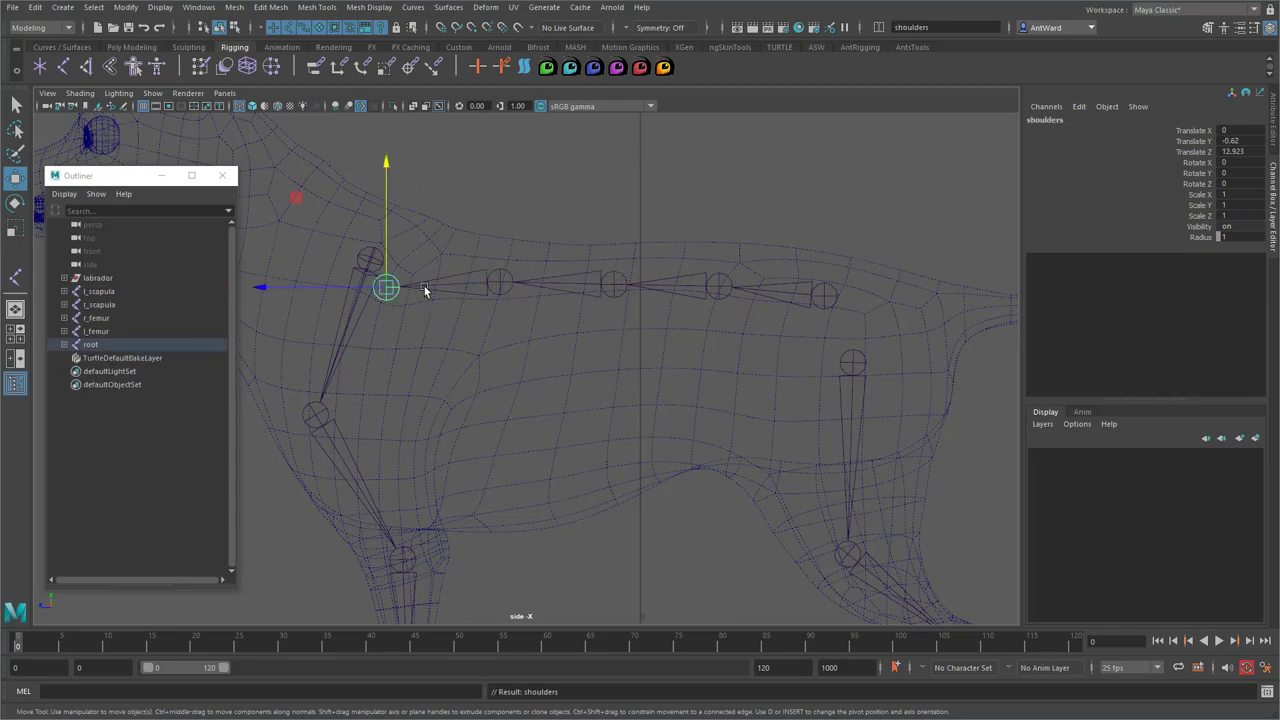
Display the local rotation axes of the whole root-to-shoulders joint chain in the perspective view
left_click(817, 289)
key("space")
key("space")
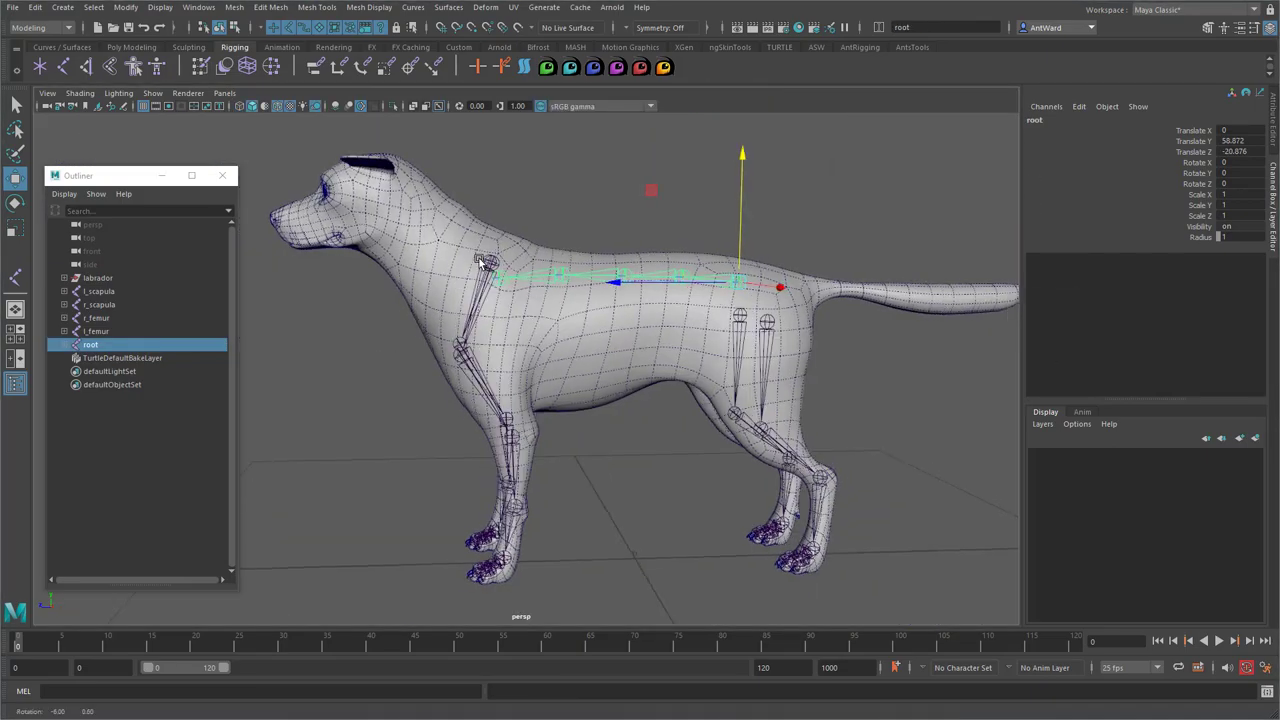
left_click_drag(870, 185, 565, 210, "alt")
key("space")
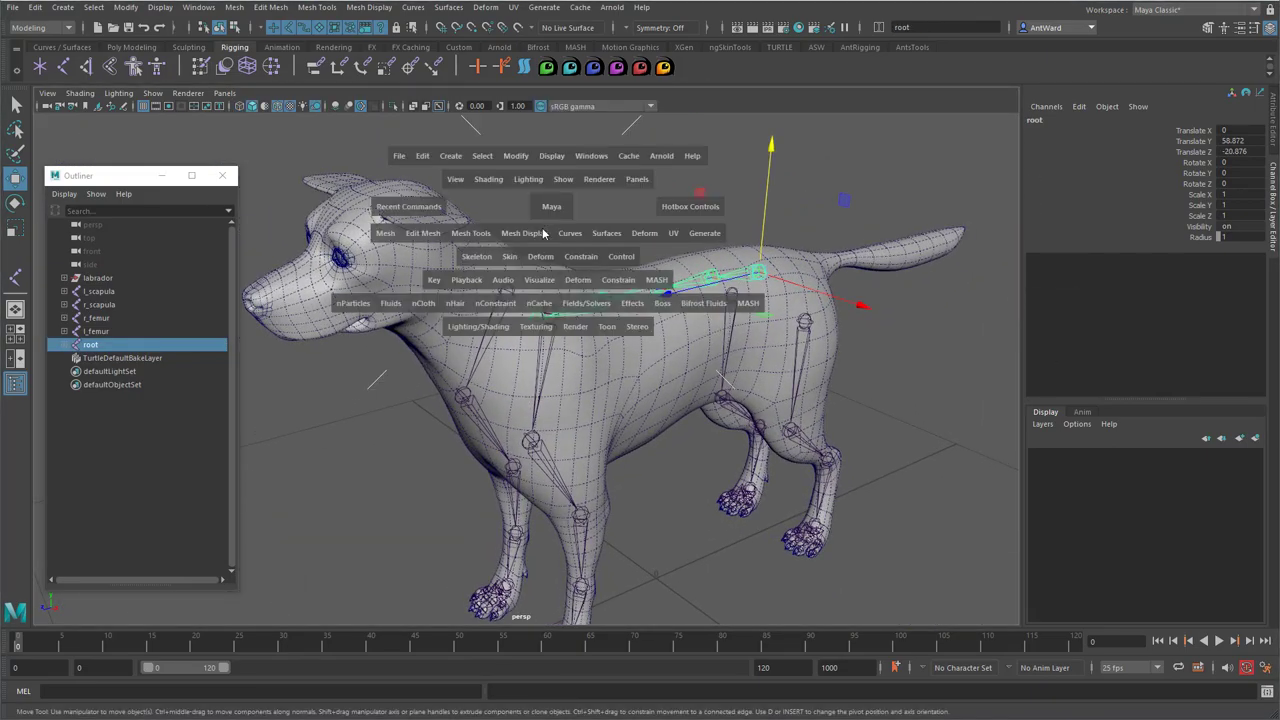
left_click(478, 257)
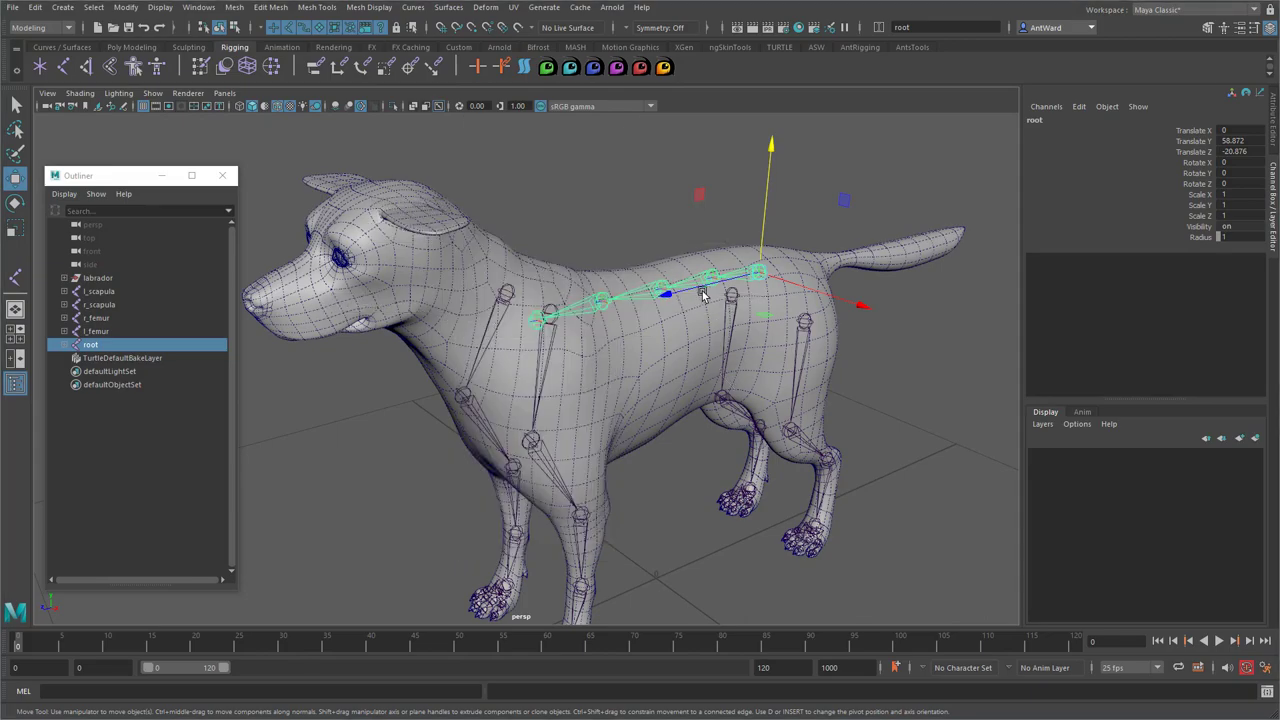
key("space")
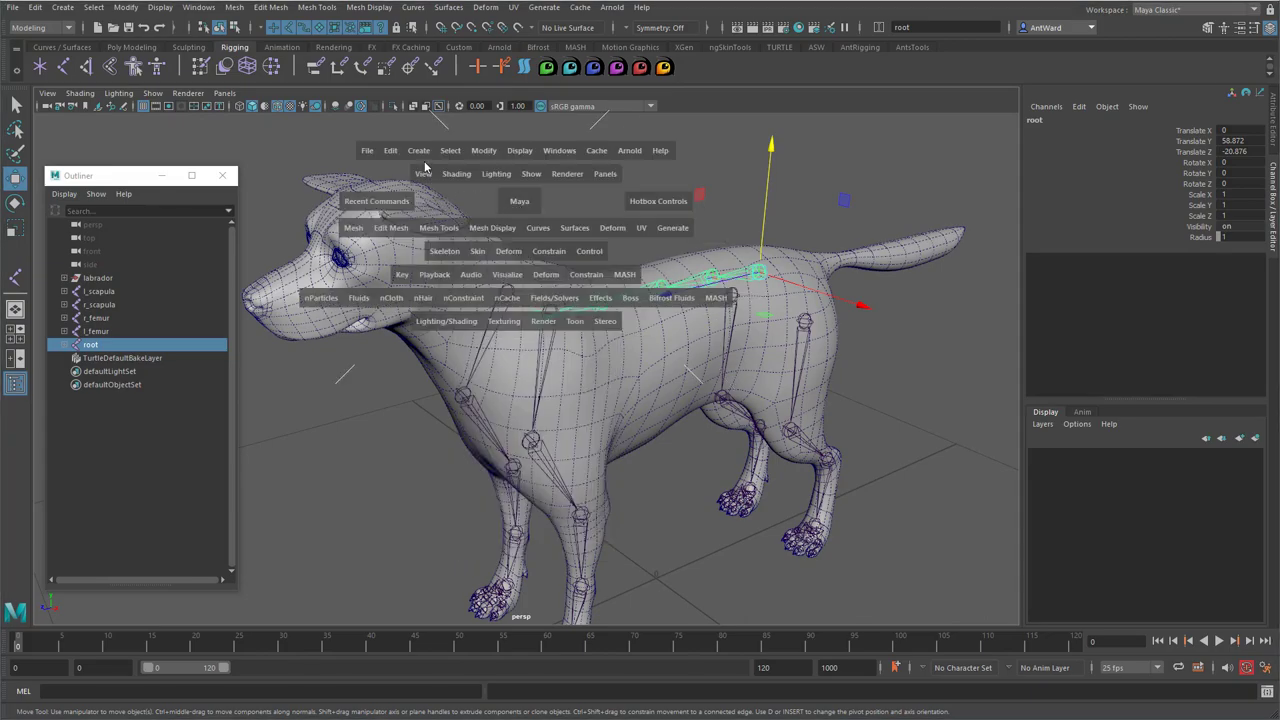
left_click_drag(438, 163, 483, 218)
key("space")
left_click(482, 167)
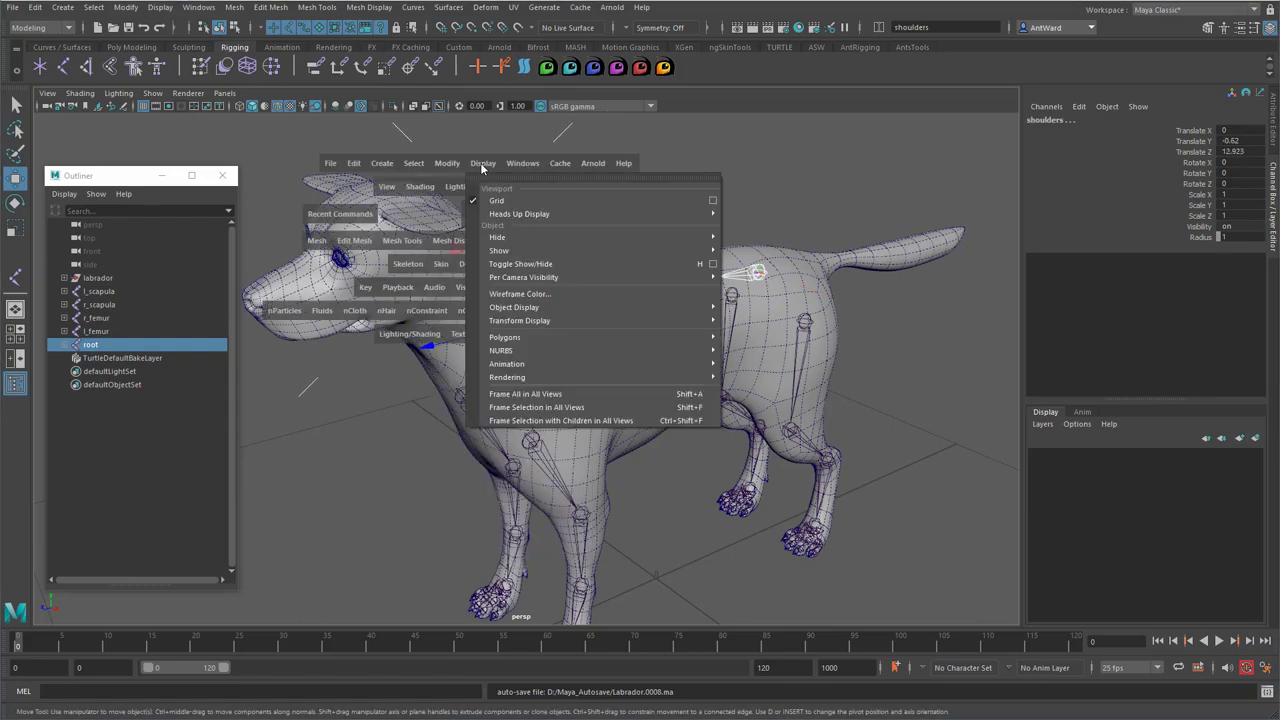
mouse_move(560, 322)
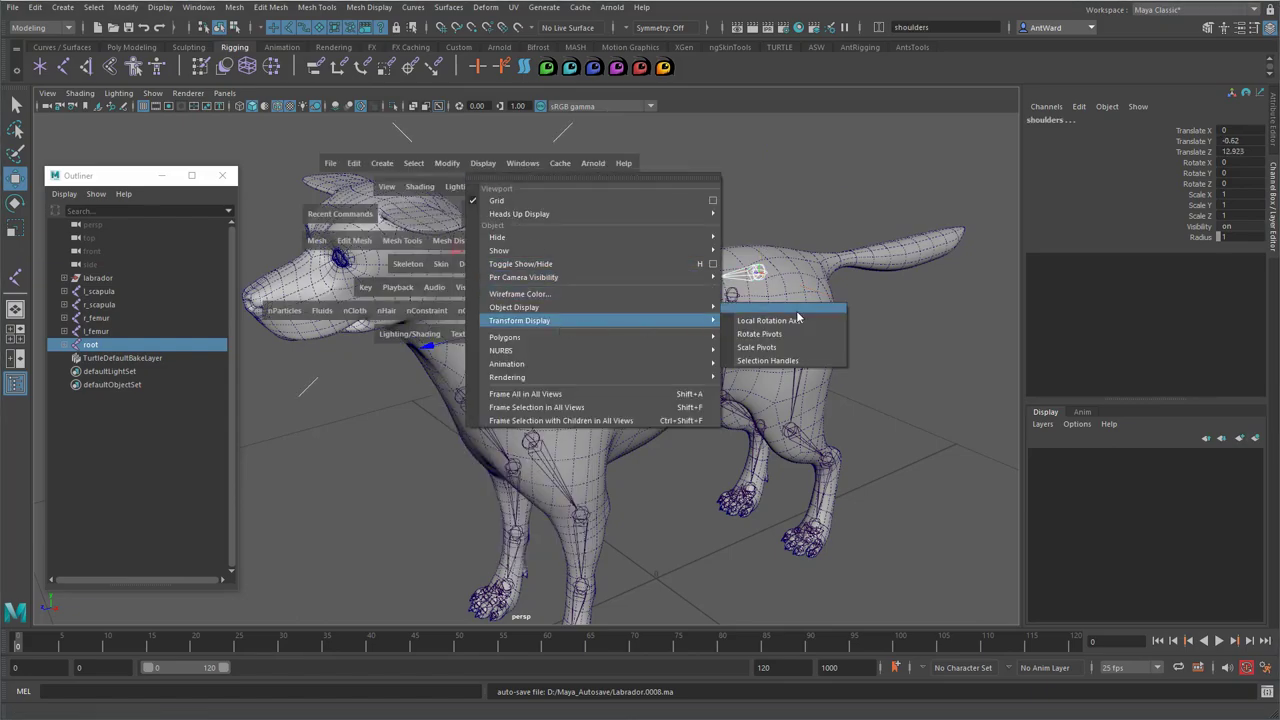
left_click(798, 322)
left_click_drag(709, 325, 671, 320, "alt")
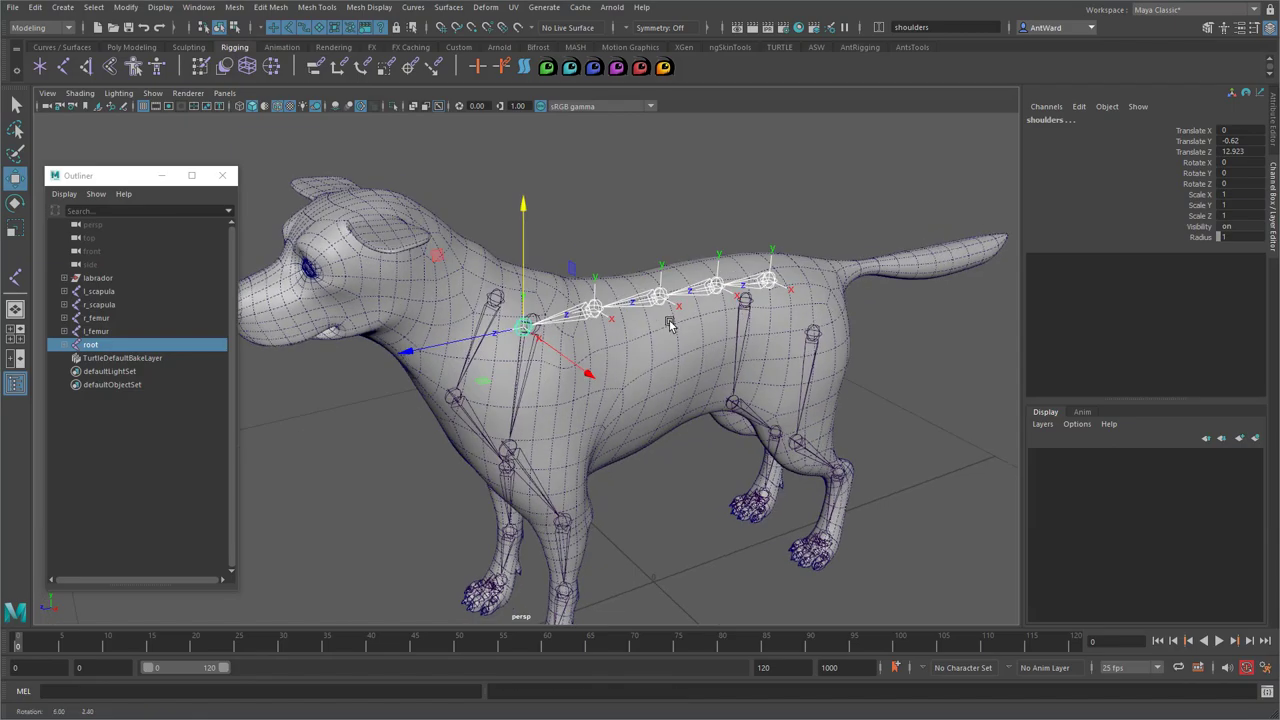
Orient the root joint and its children with primary axis X, secondary axis Y and secondary world orientation Y up
left_click(762, 285)
key("space")
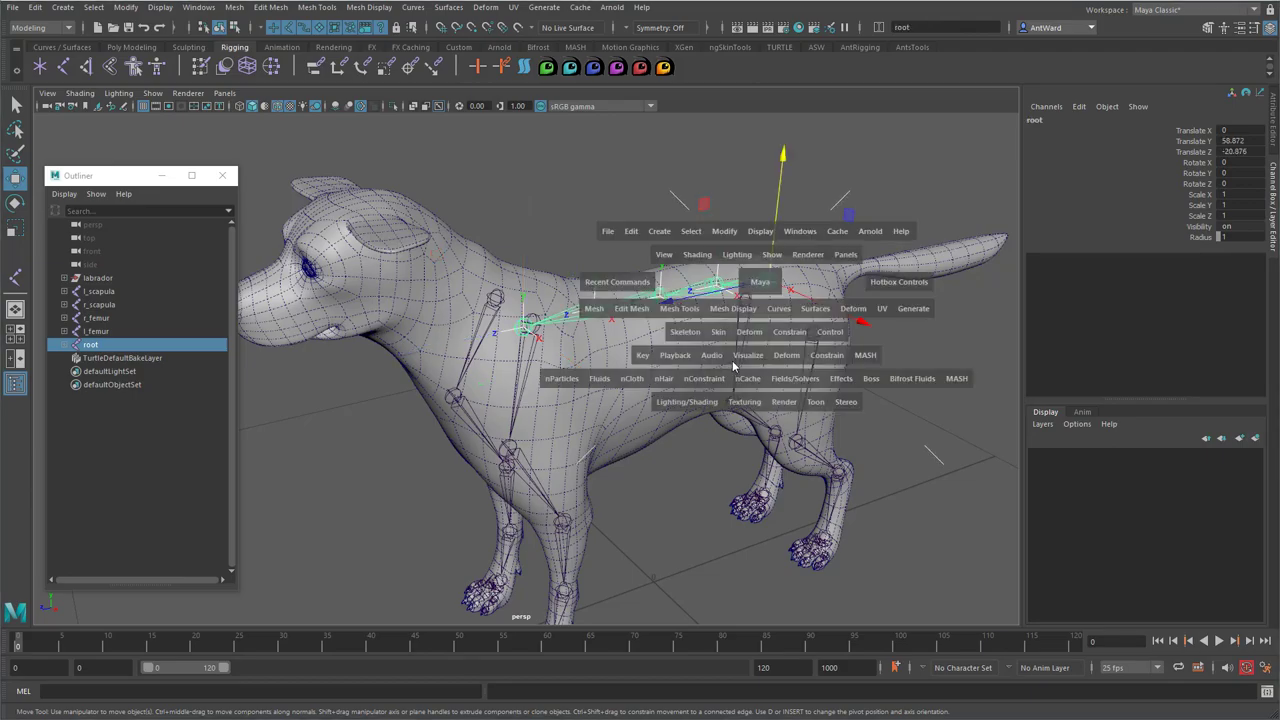
left_click(699, 335)
left_click(812, 412)
left_click_drag(676, 347, 633, 320, "alt")
right_click_drag(633, 320, 763, 298, "alt")
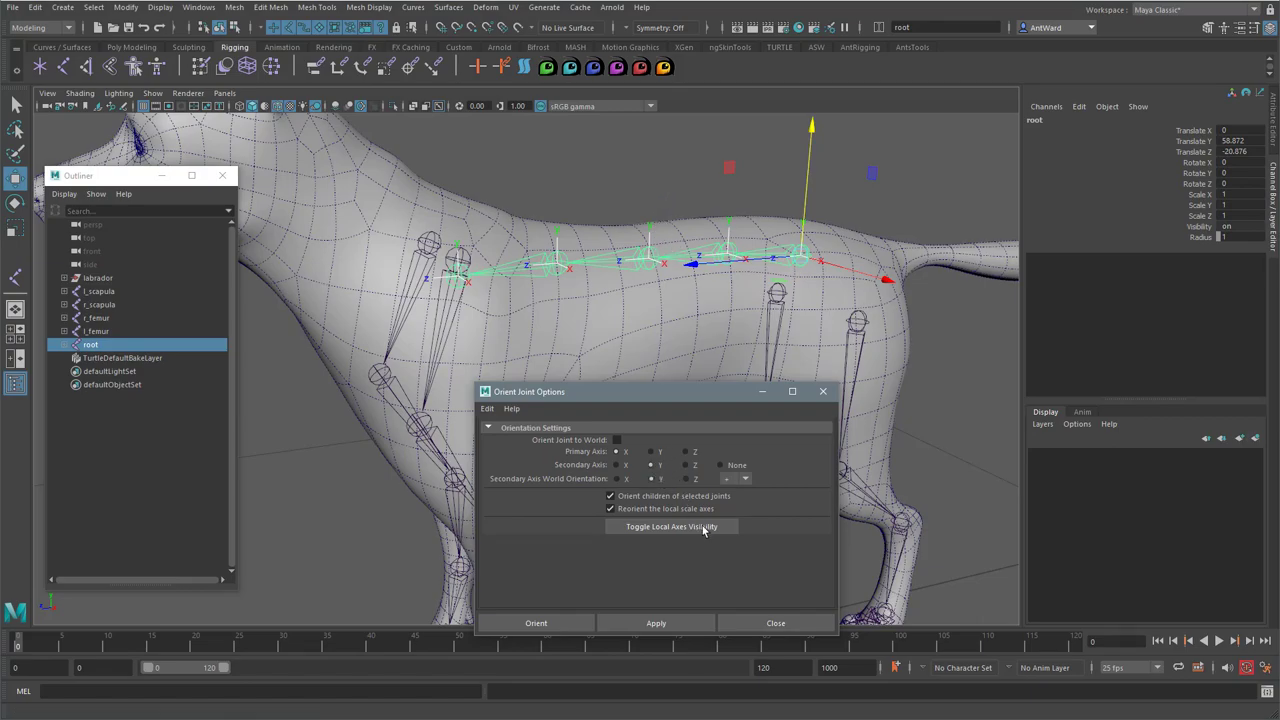
left_click(663, 623)
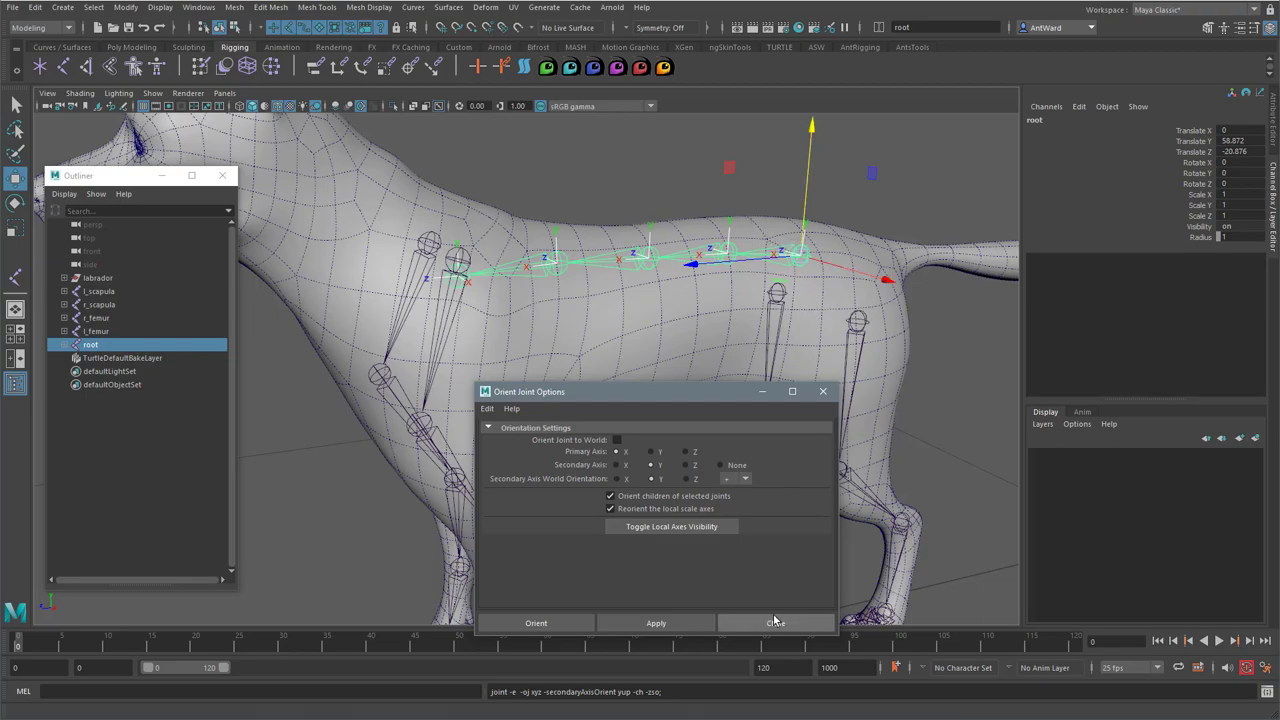
Hide the local rotation axes on the root, spine and shoulders joints, close Orient Joint Options and deselect everything
left_click(700, 526)
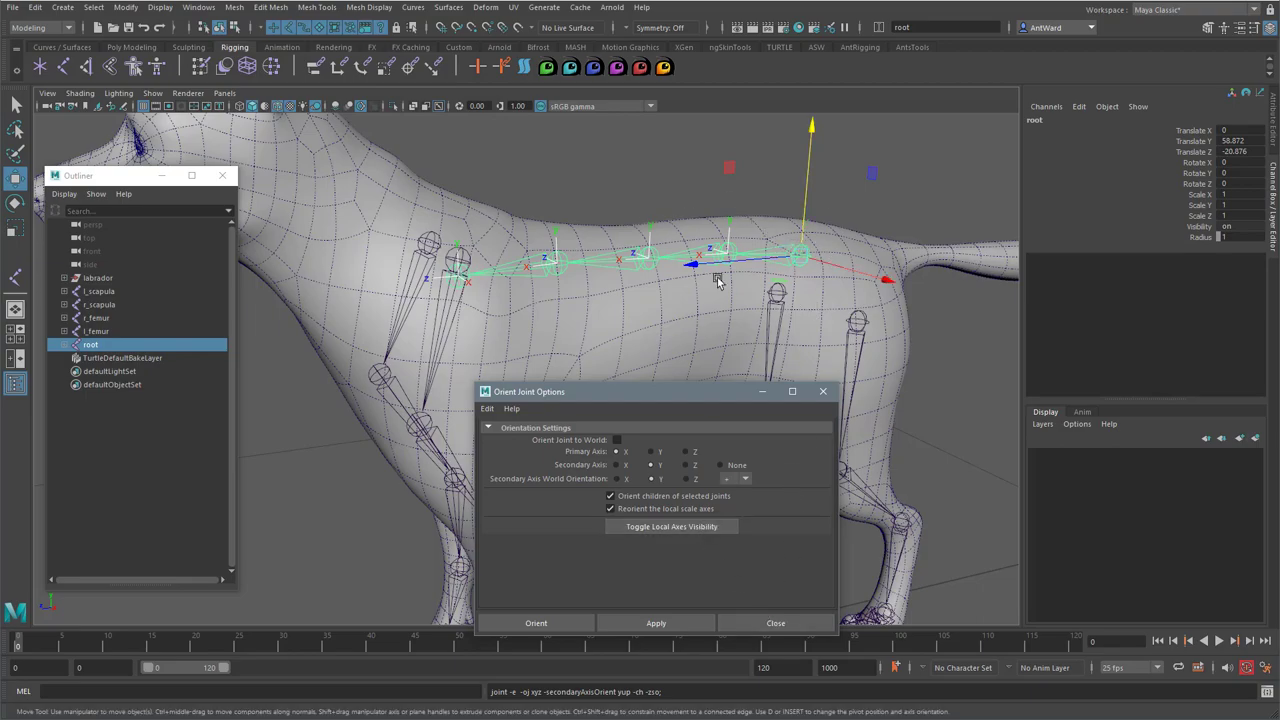
left_click(708, 252)
left_click(645, 254)
left_click(560, 262)
left_click_drag(560, 262, 530, 312, "alt")
left_click(527, 302)
left_click(675, 534)
left_click(676, 534)
left_click(791, 626)
left_click(897, 454)
right_click_drag(895, 453, 673, 432, "alt")
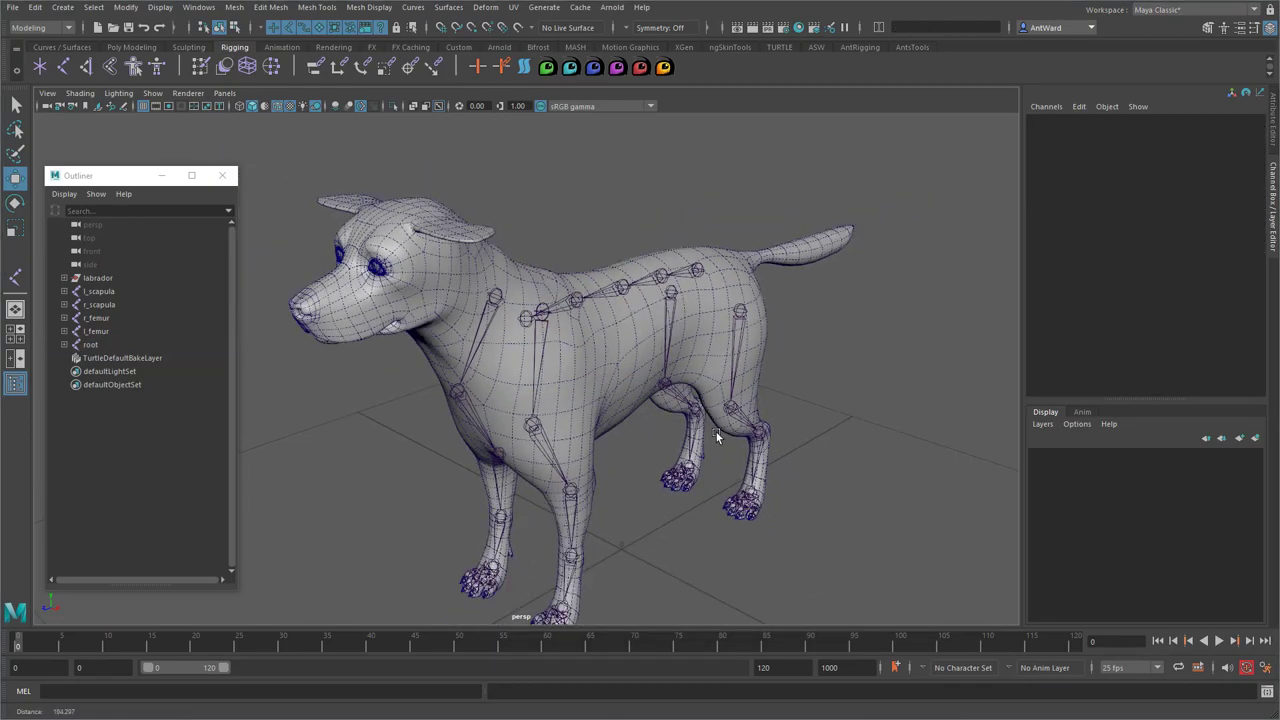
left_click_drag(675, 432, 682, 487, "alt")
left_click_drag(790, 327, 688, 343, "alt")
right_click_drag(688, 343, 833, 338, "alt")
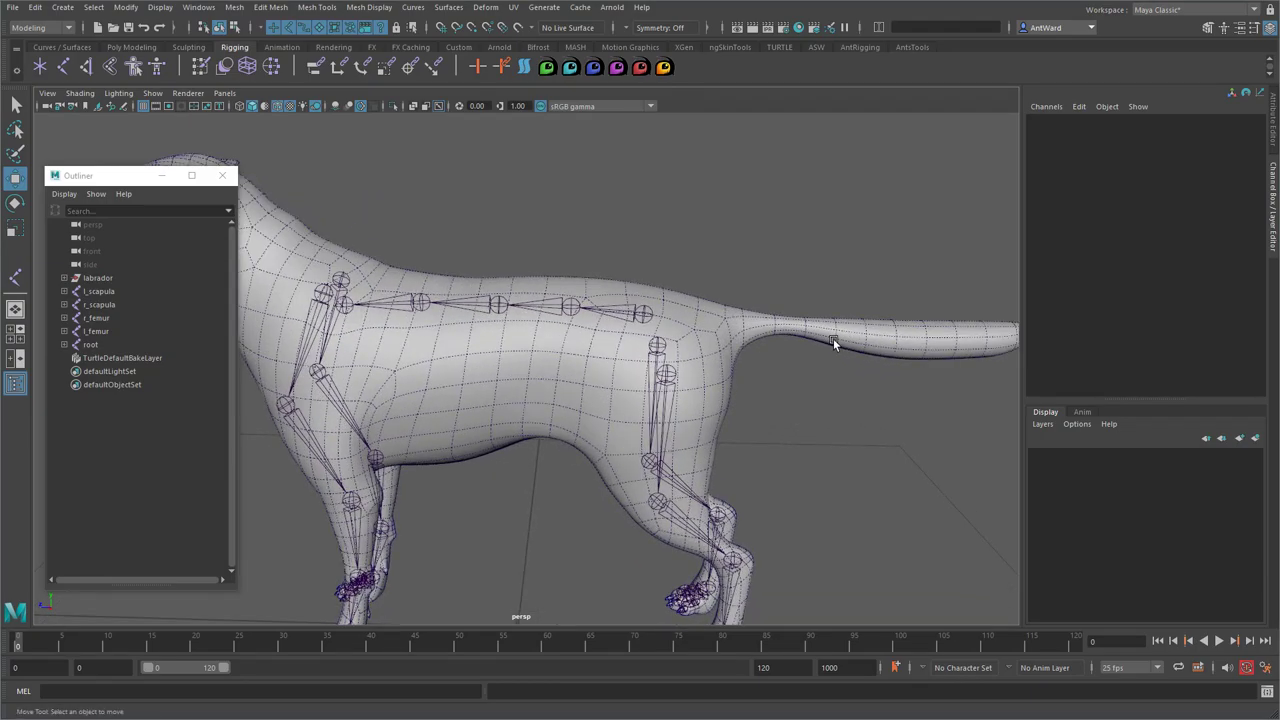
left_click_drag(695, 459, 613, 296, "alt")
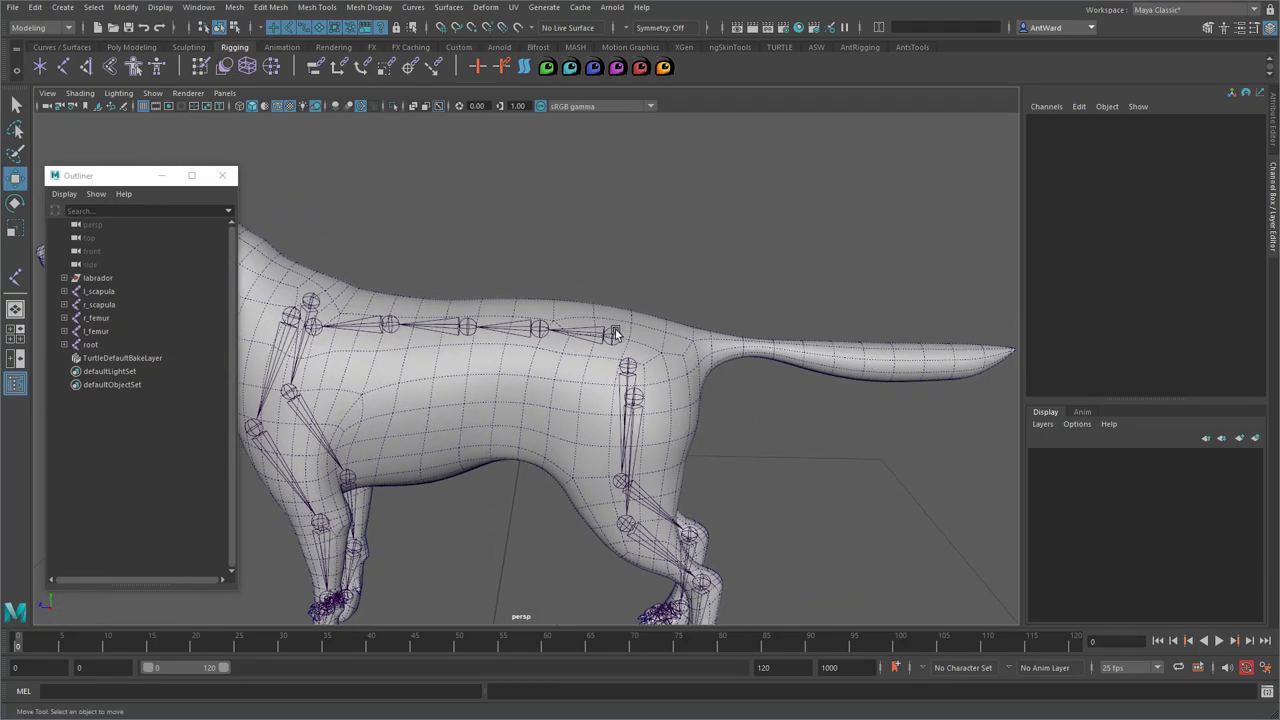
Duplicate the root joint and delete the child joints of the copy root1
left_click(614, 329)
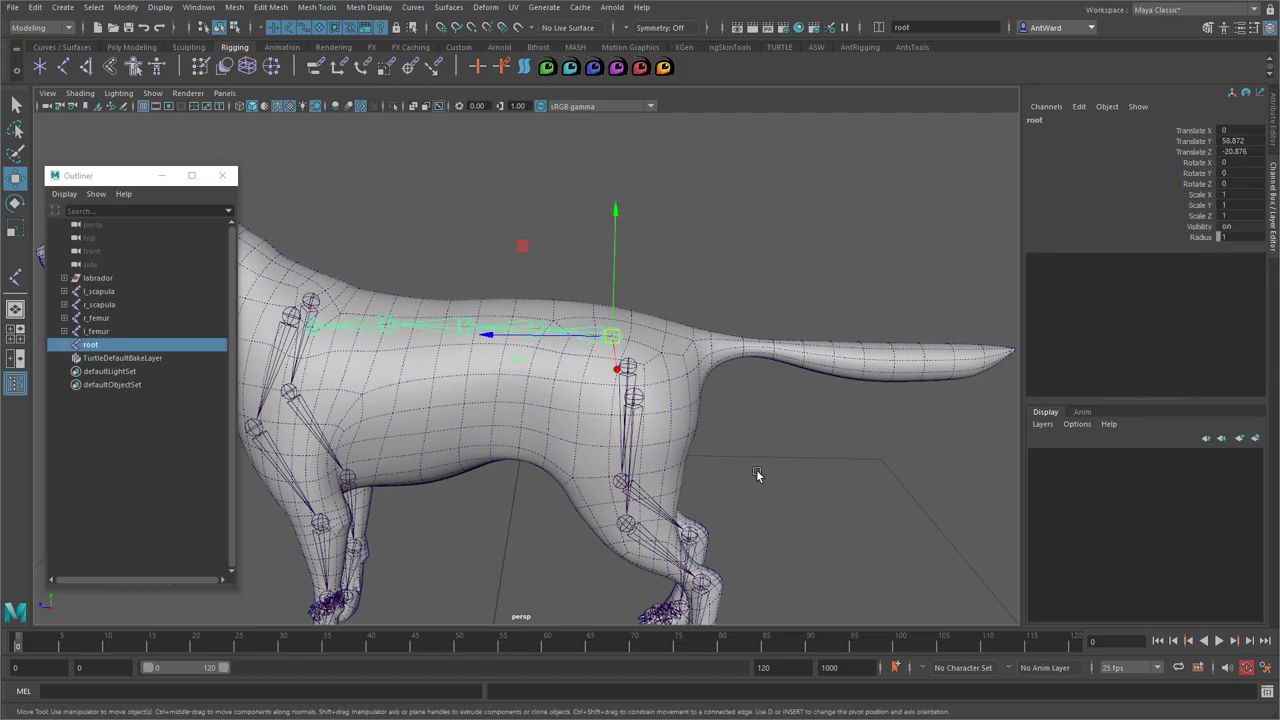
key("ctrl+d")
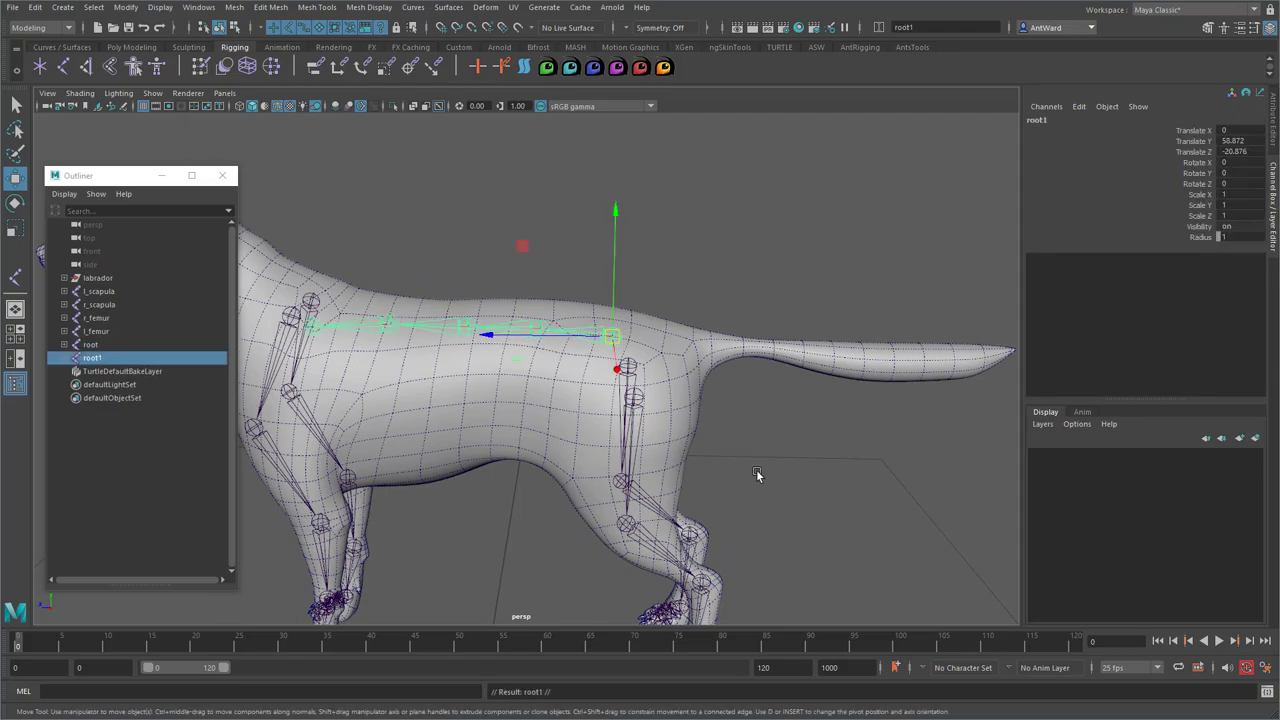
left_click(64, 358)
left_click(109, 372)
key("Delete")
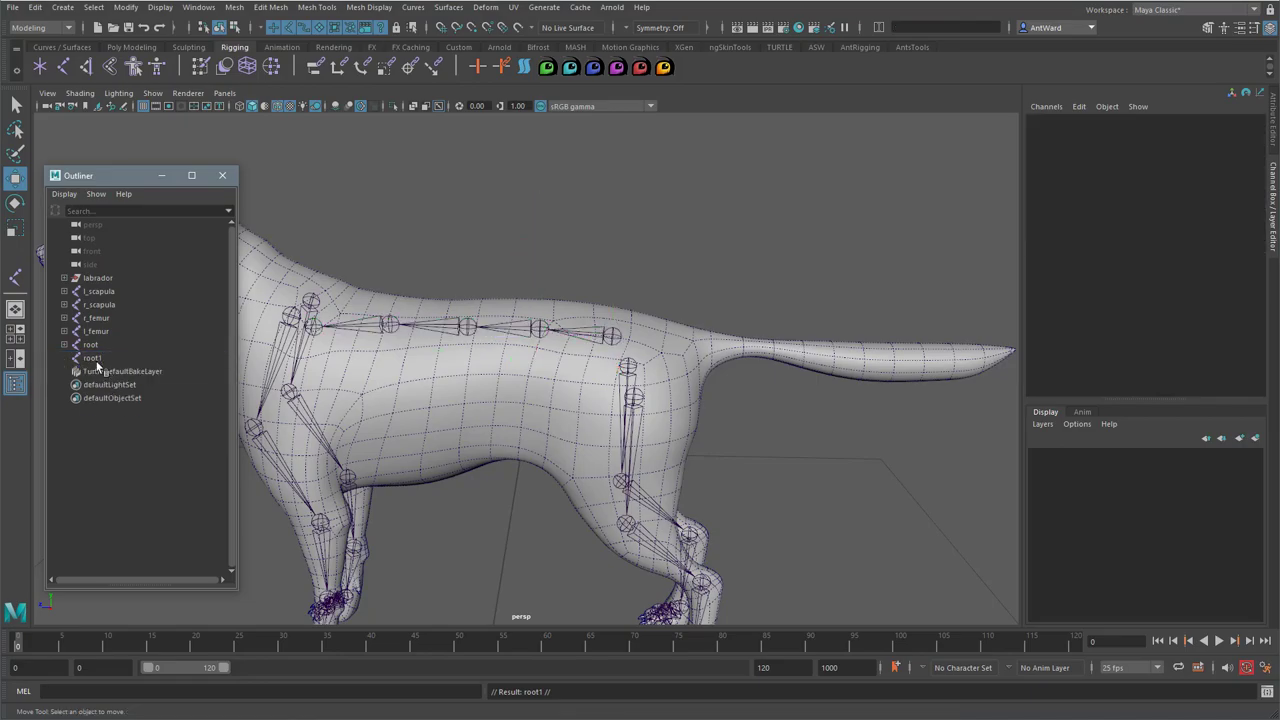
Move joint root1 in the side view to the narrow start of the tail, at about Y 57.36 and Z -41.99
left_click(94, 360)
left_click_drag(490, 337, 566, 350)
key("space")
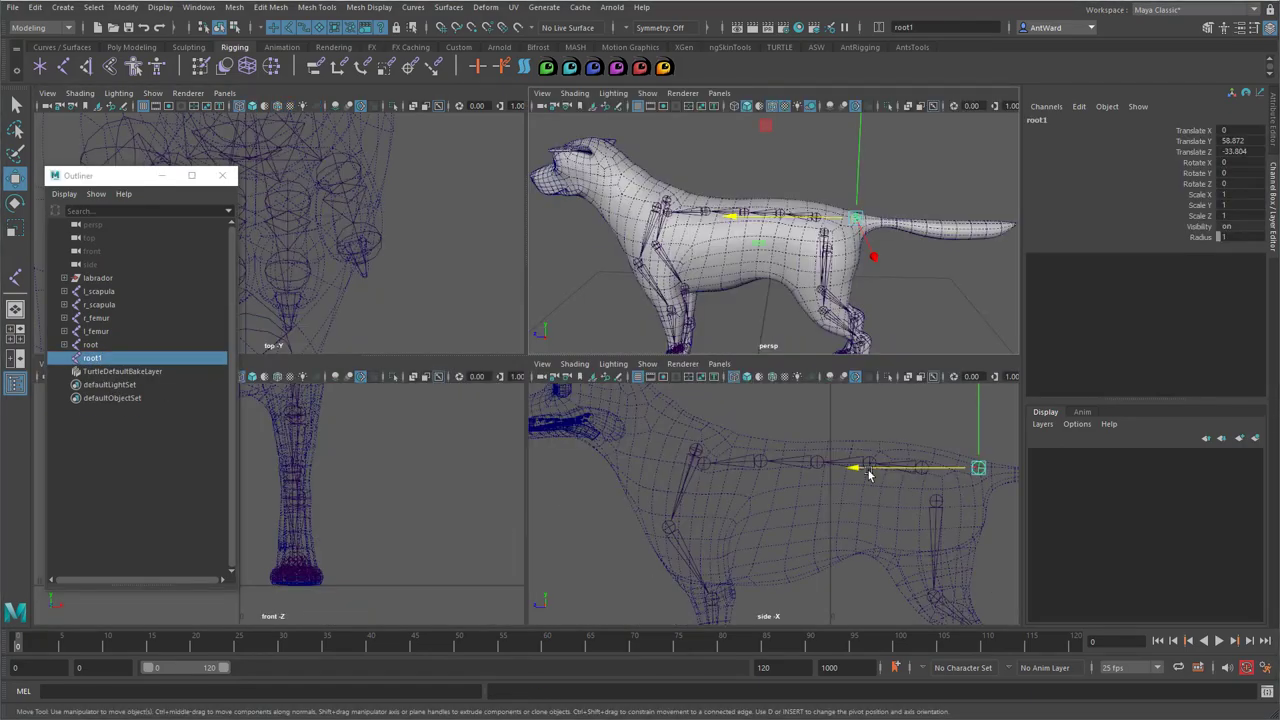
key("space")
middle_click_drag(865, 446, 422, 460, "alt")
scroll(422, 459, "up", 1)
left_click_drag(464, 292, 470, 310)
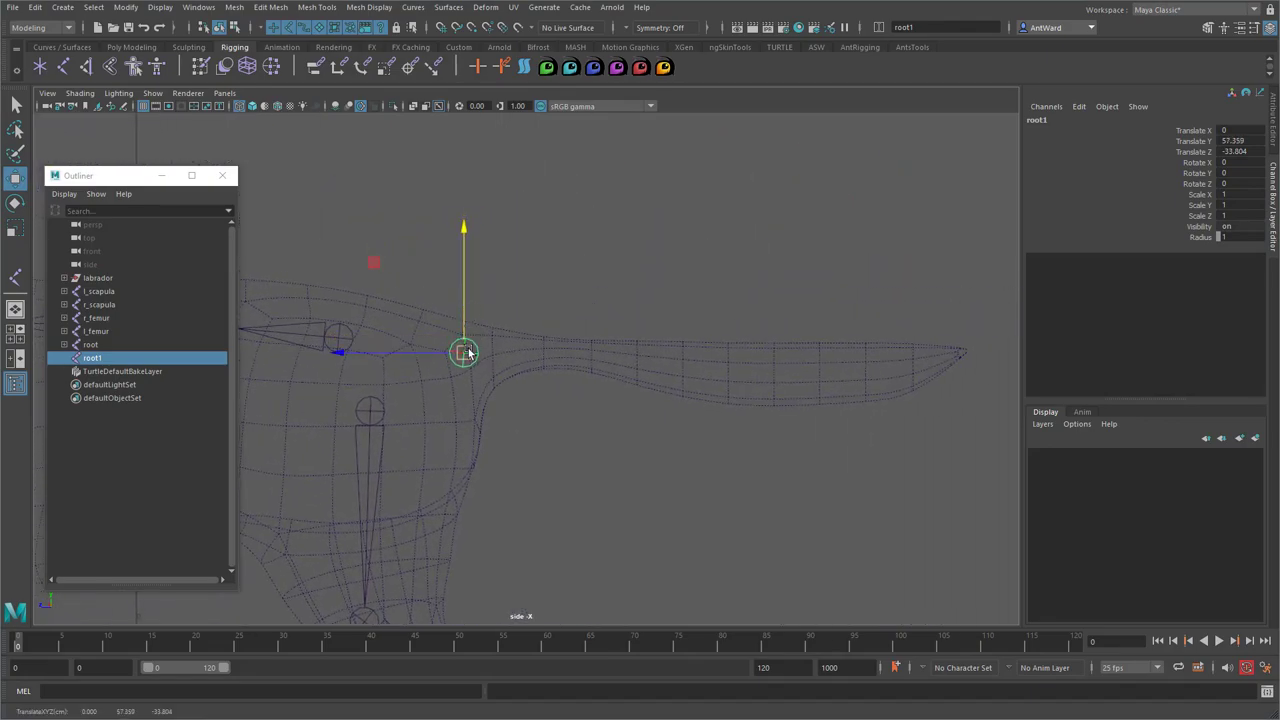
left_click_drag(412, 351, 491, 355)
scroll(502, 405, "up", 3)
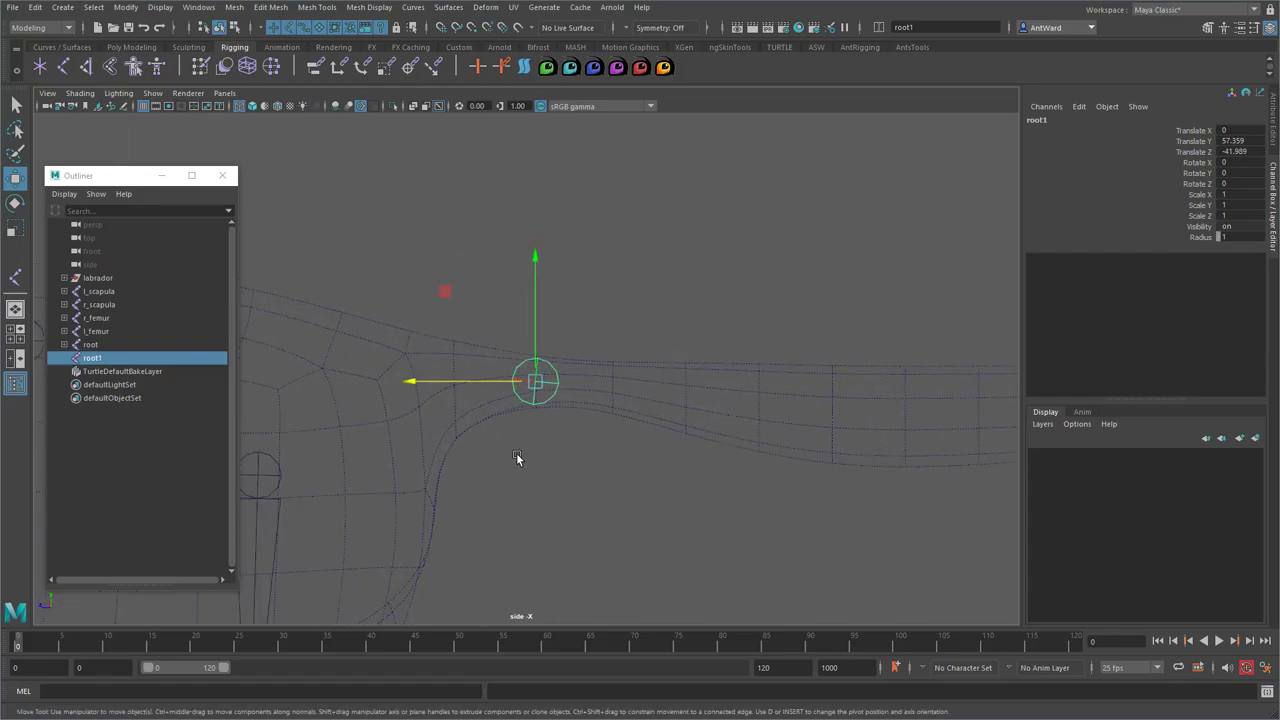
Duplicate root1 and move the copy root2 forward to the tail base inside the rump, at about Z -34.05
key("ctrl+d")
left_click_drag(492, 382, 370, 384)
middle_click_drag(721, 424, 522, 415, "alt")
right_click_drag(522, 414, 429, 407, "alt")
key("w")
Duplicate root1 repeatedly, placing the copies root3 to root11 on successive edge loops along the tail to the tip at about Z -85.27
left_click(361, 372)
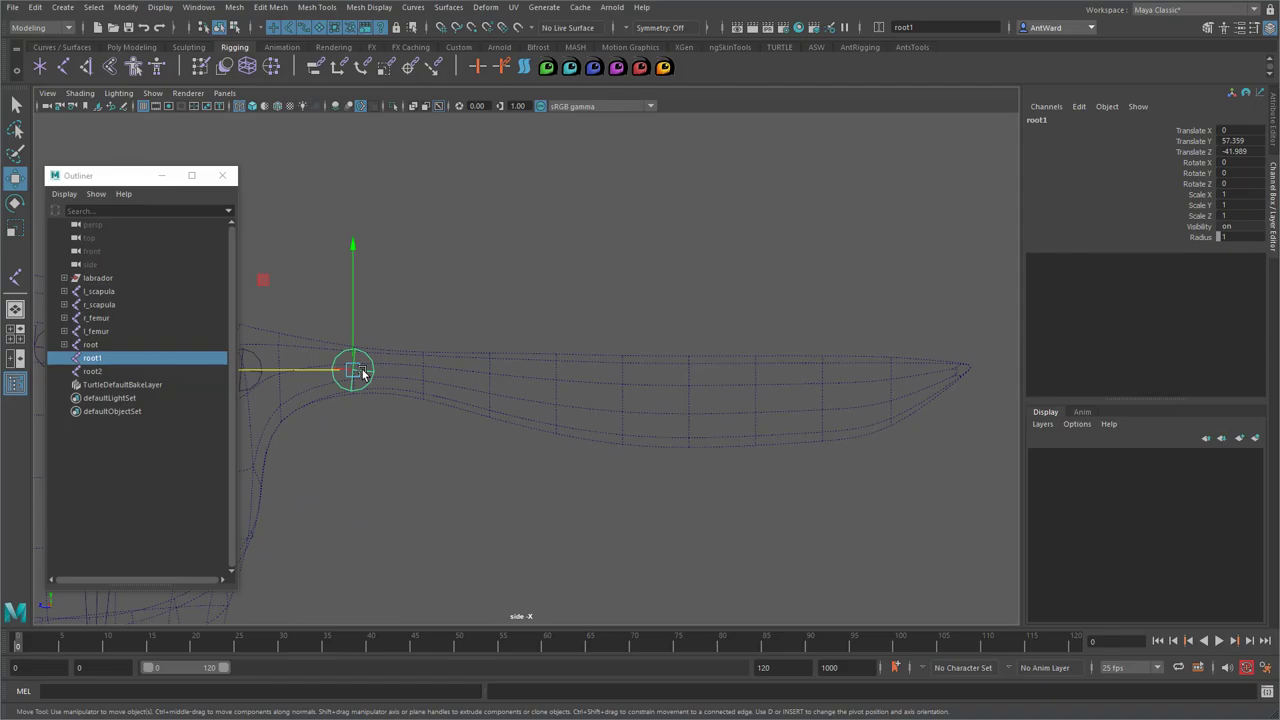
key("ctrl+d")
left_click_drag(340, 372, 857, 374)
key("ctrl+d")
key("ctrl+d")
key("ctrl+d")
key("ctrl+d")
key("ctrl+d")
key("ctrl+d")
key("ctrl+d")
key("ctrl+d")
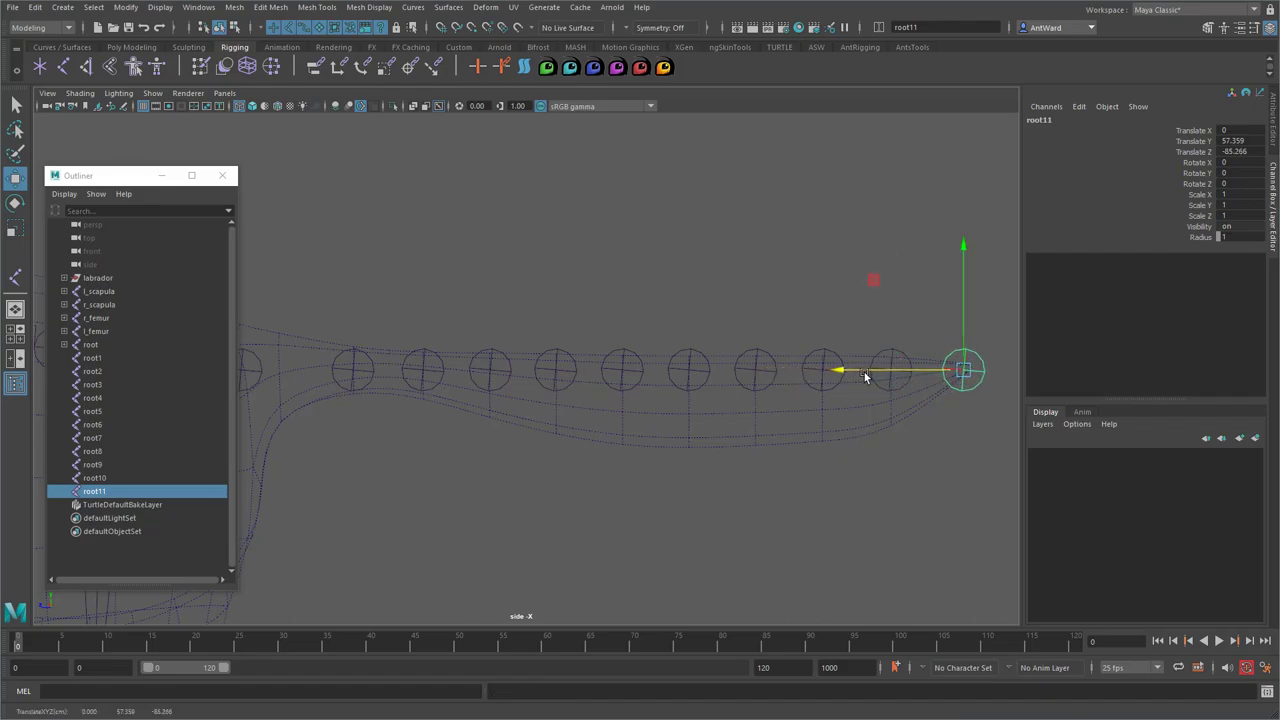
key("ctrl+d")
left_click(952, 465)
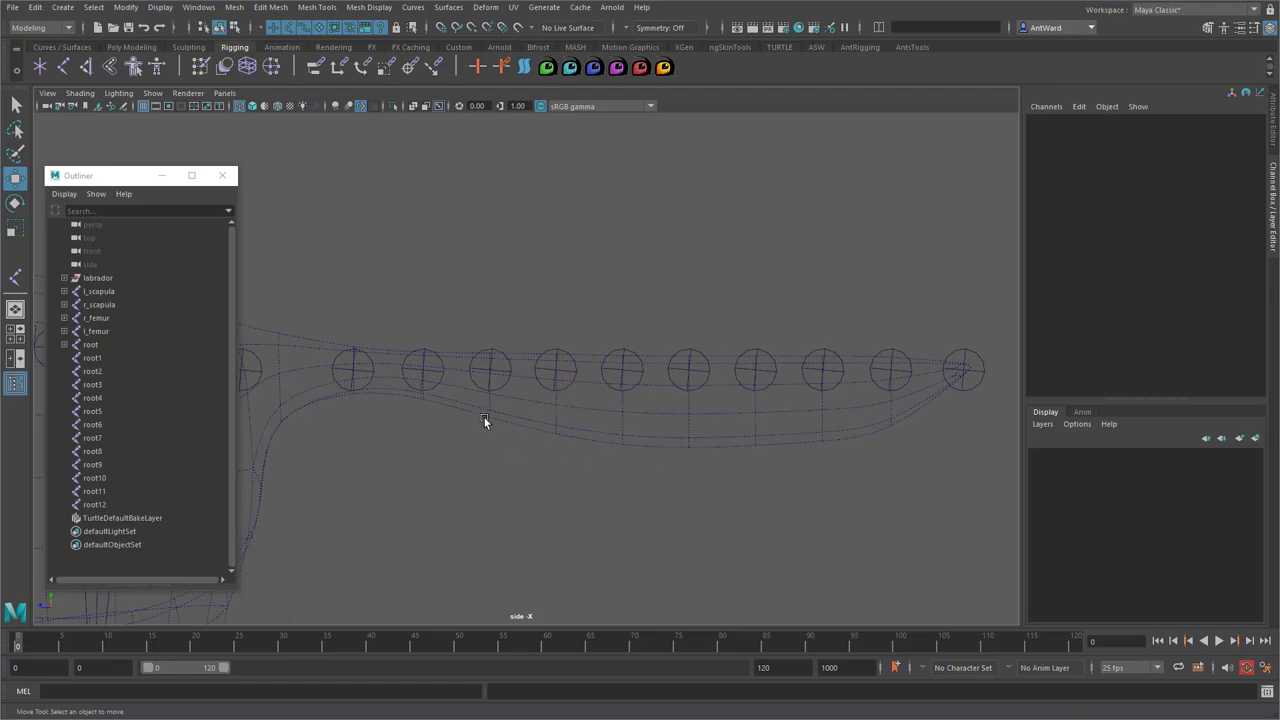
left_click(410, 371)
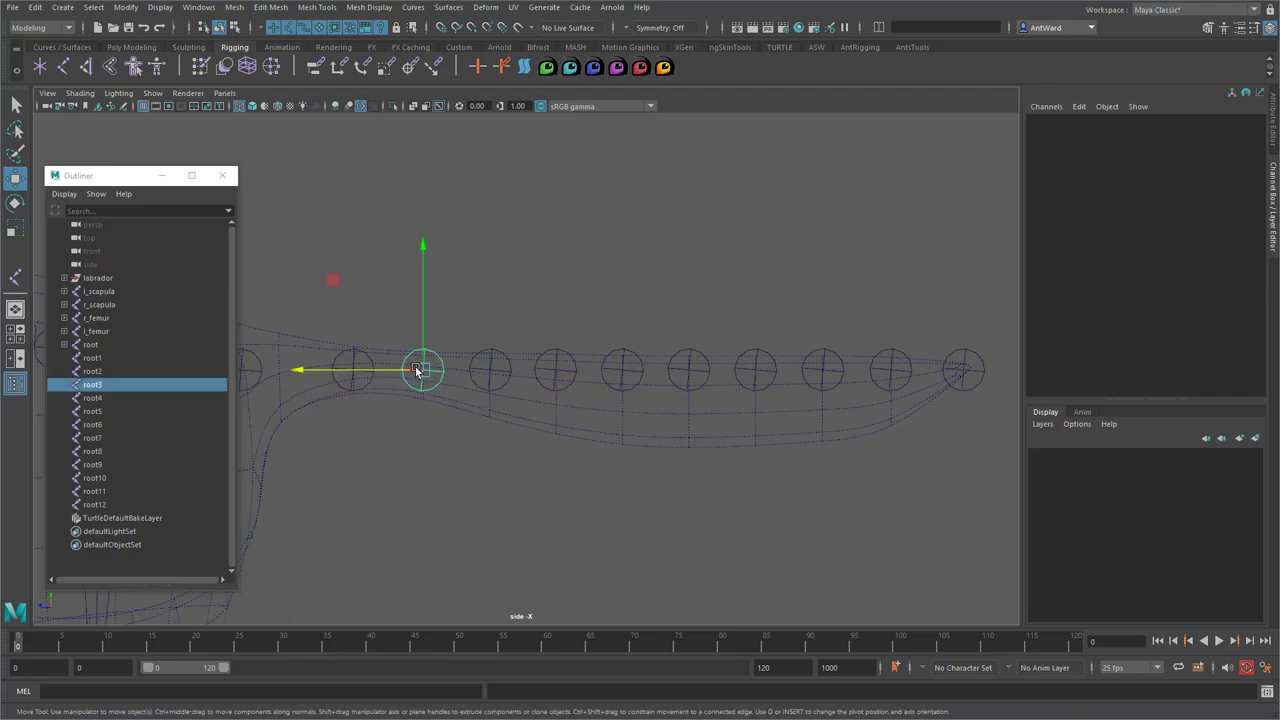
left_click(553, 370, "shift")
left_click(689, 370, "shift")
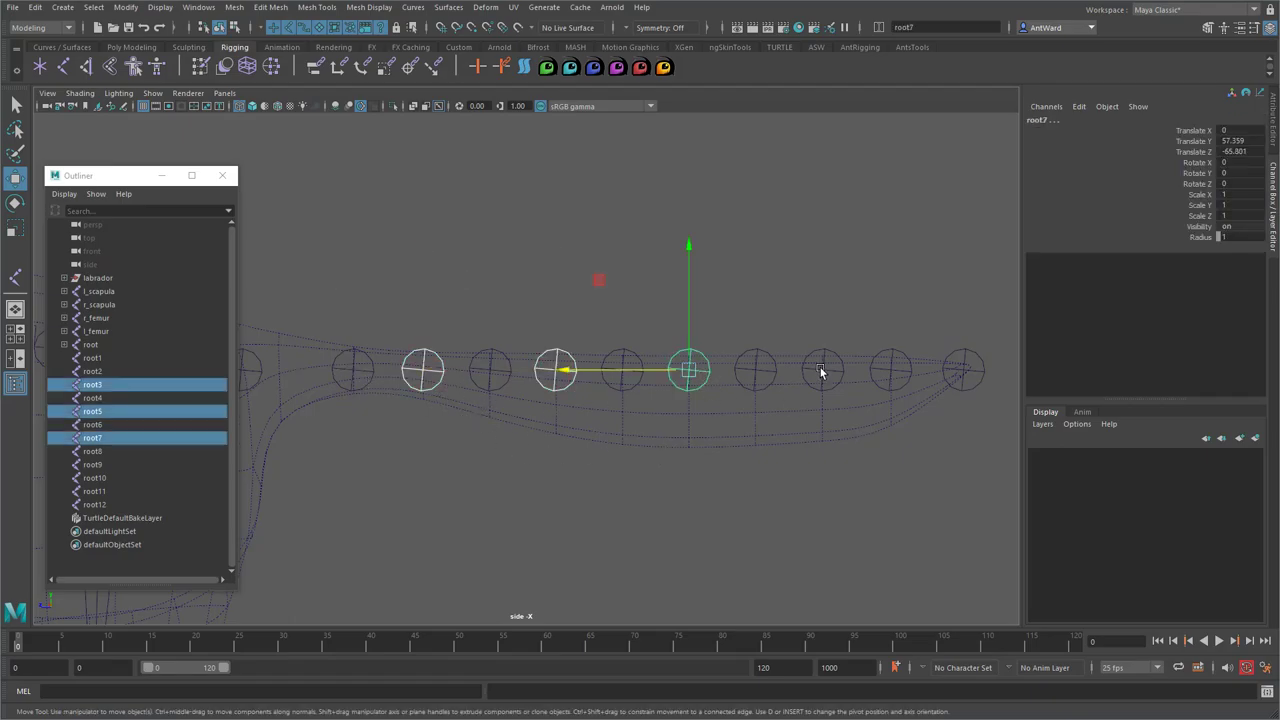
left_click(820, 367, "shift")
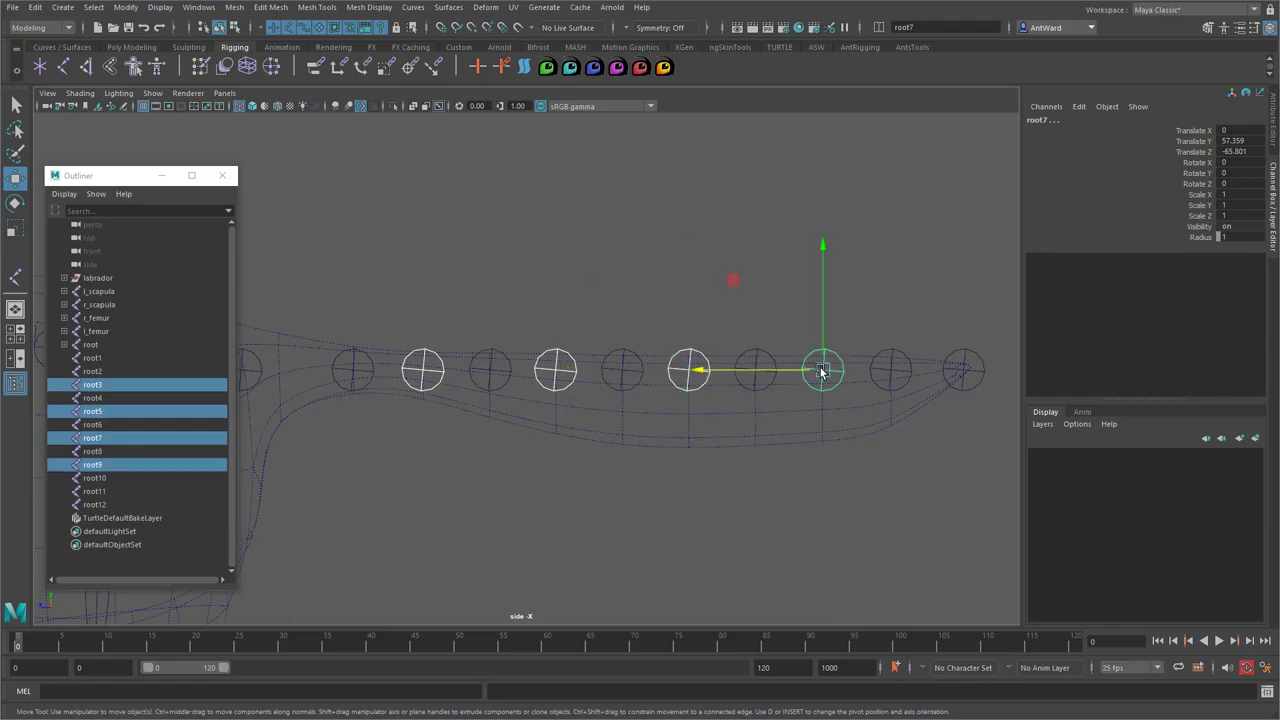
Delete the alternate tail joints root10, root8, root6, root4 and root1 to thin out the chain
left_click(891, 369)
left_click(760, 383, "shift")
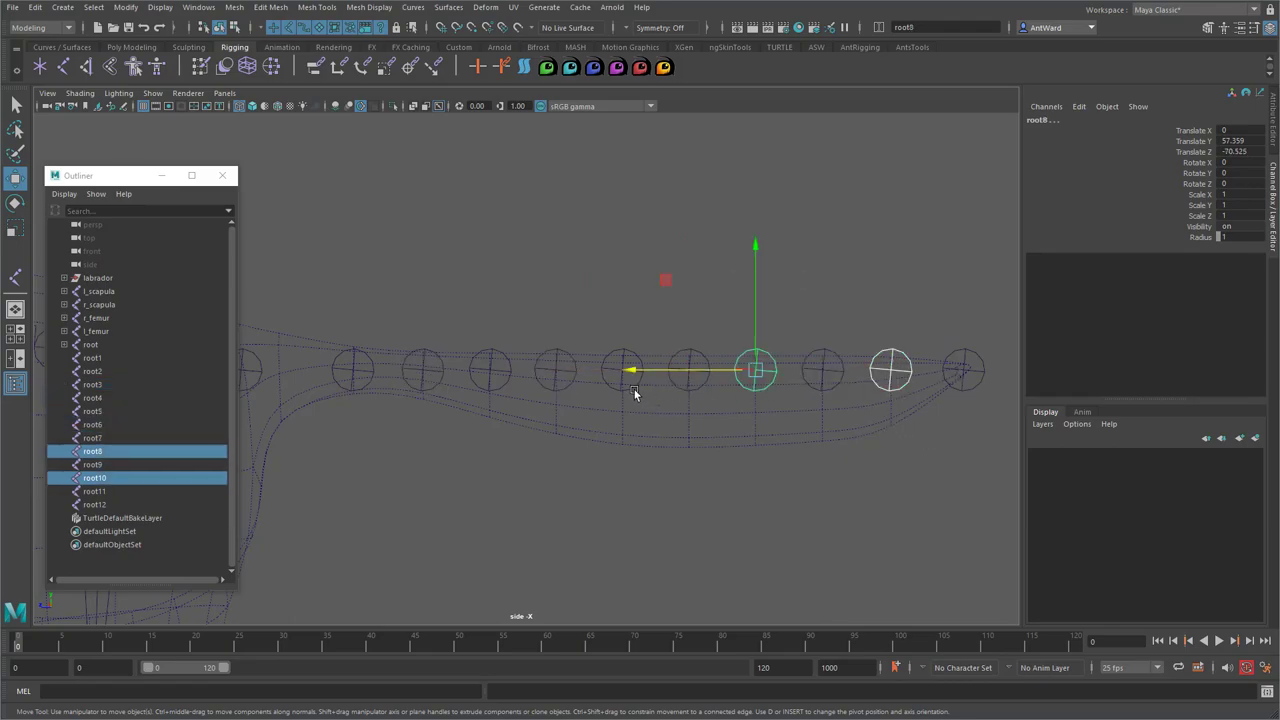
left_click(633, 393, "shift")
left_click(496, 394, "shift")
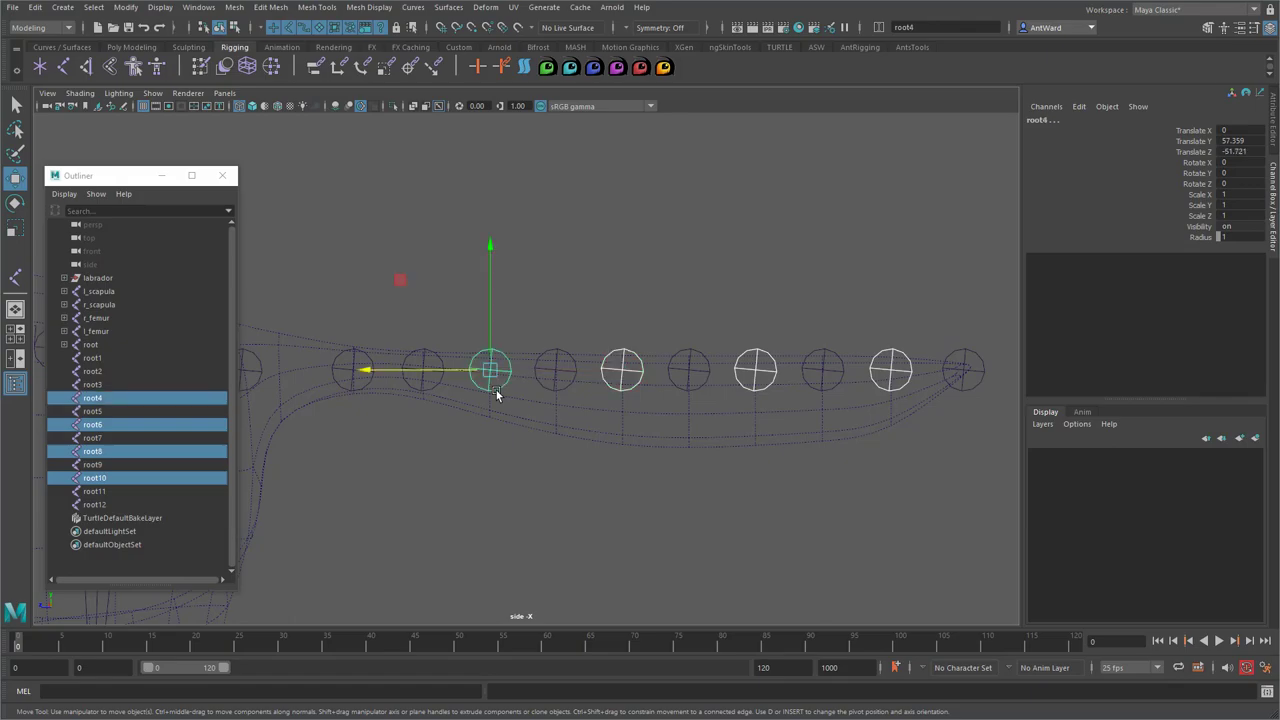
left_click(354, 385, "shift")
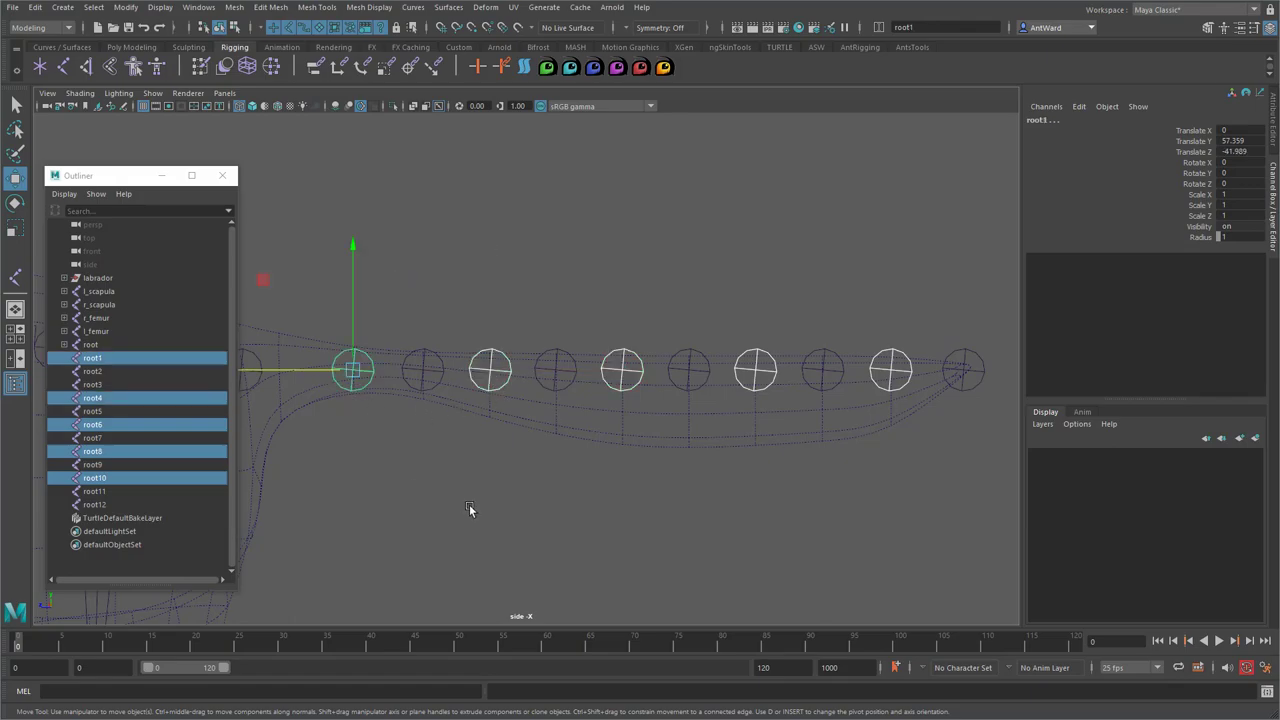
key("Delete")
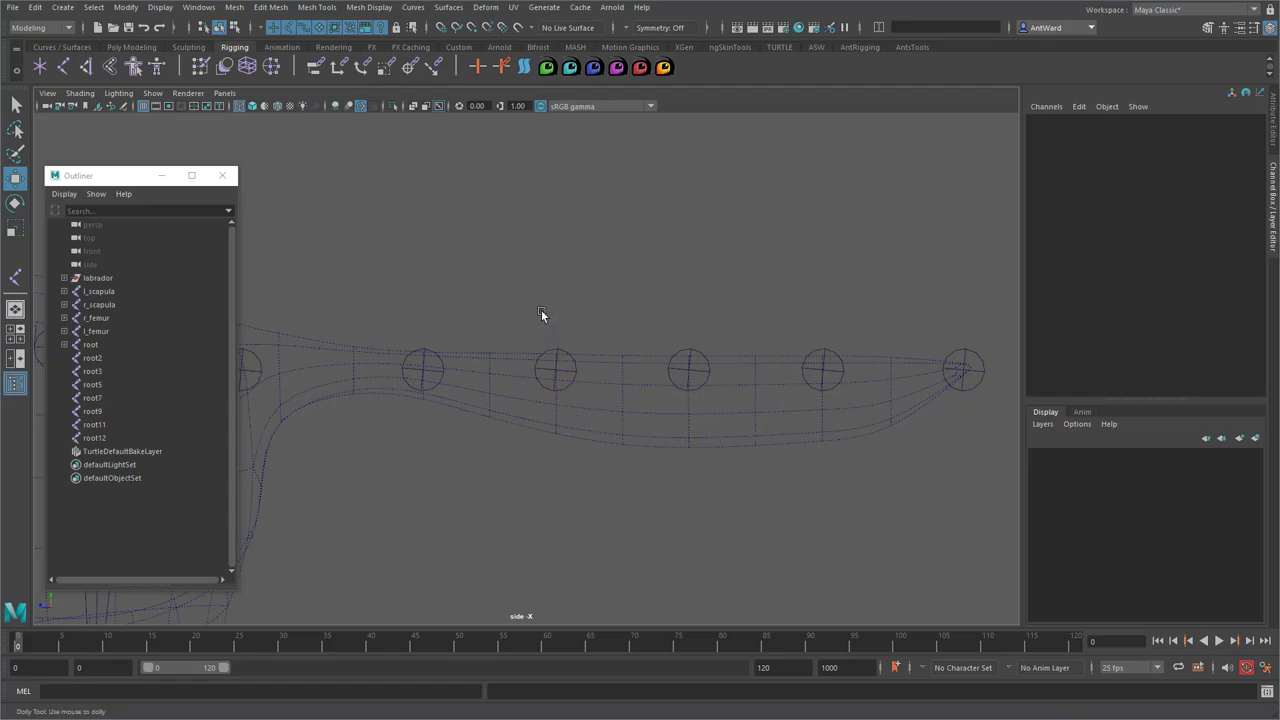
Parent the tail-tip joint root11 to root9, and root9 to root7
right_click_drag(541, 309, 488, 309, "alt")
middle_click_drag(488, 309, 524, 309, "alt")
right_click_drag(596, 312, 472, 312, "alt")
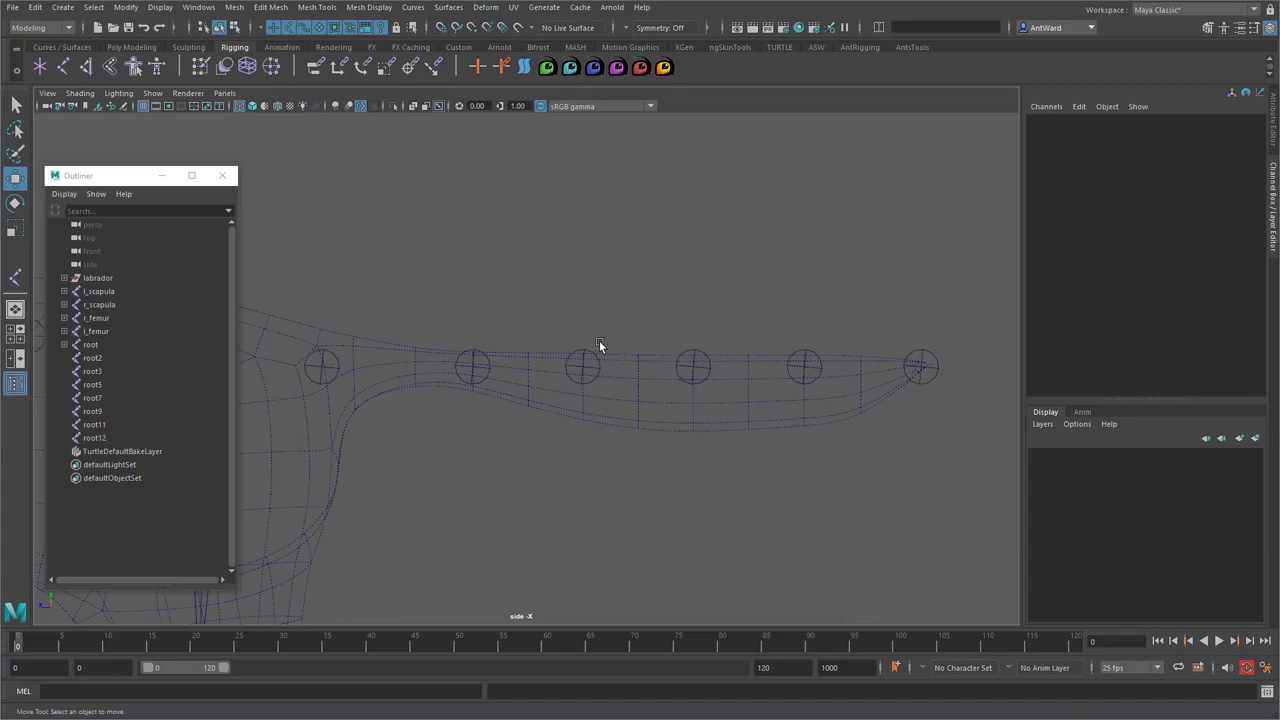
left_click(934, 365)
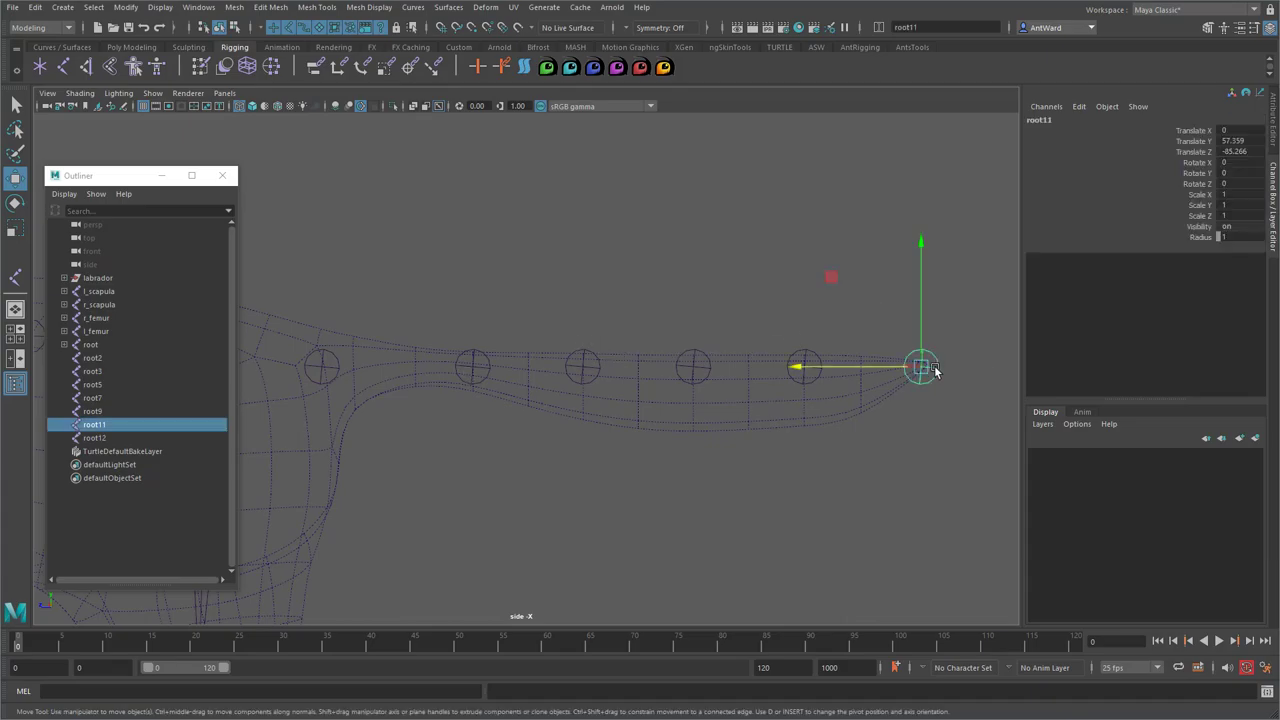
left_click(812, 383, "shift")
key("p")
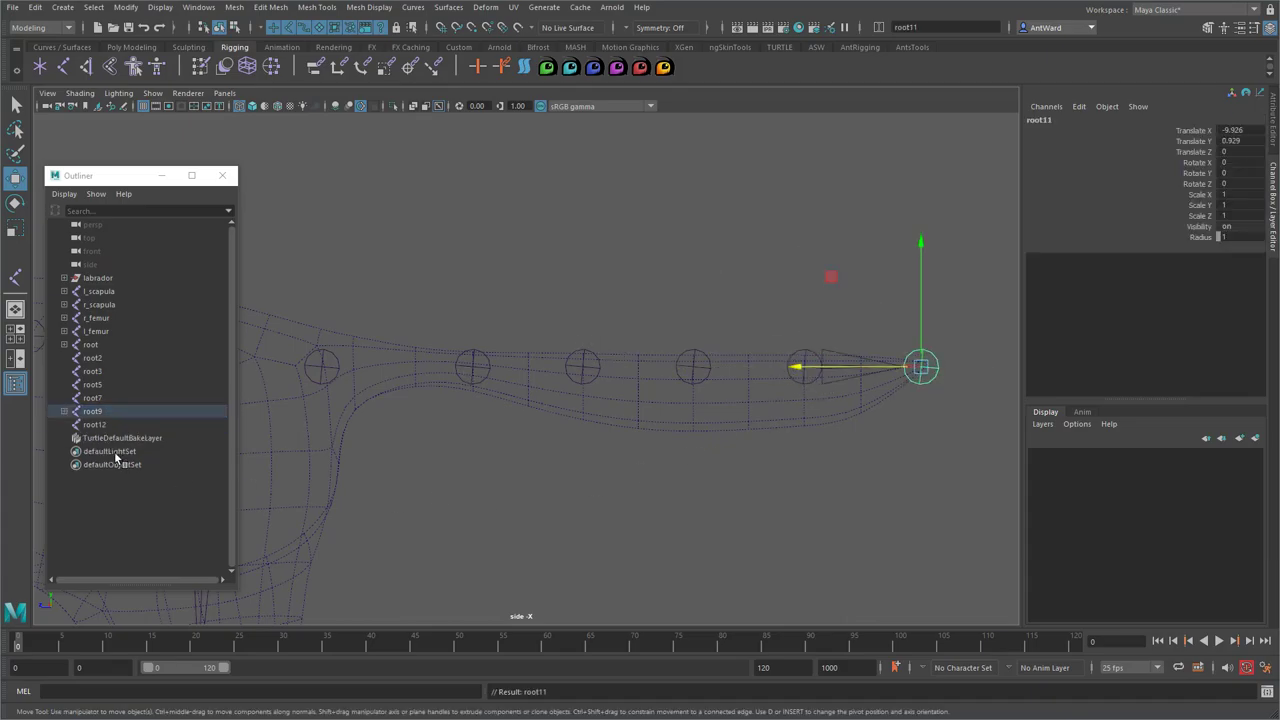
left_click(808, 385)
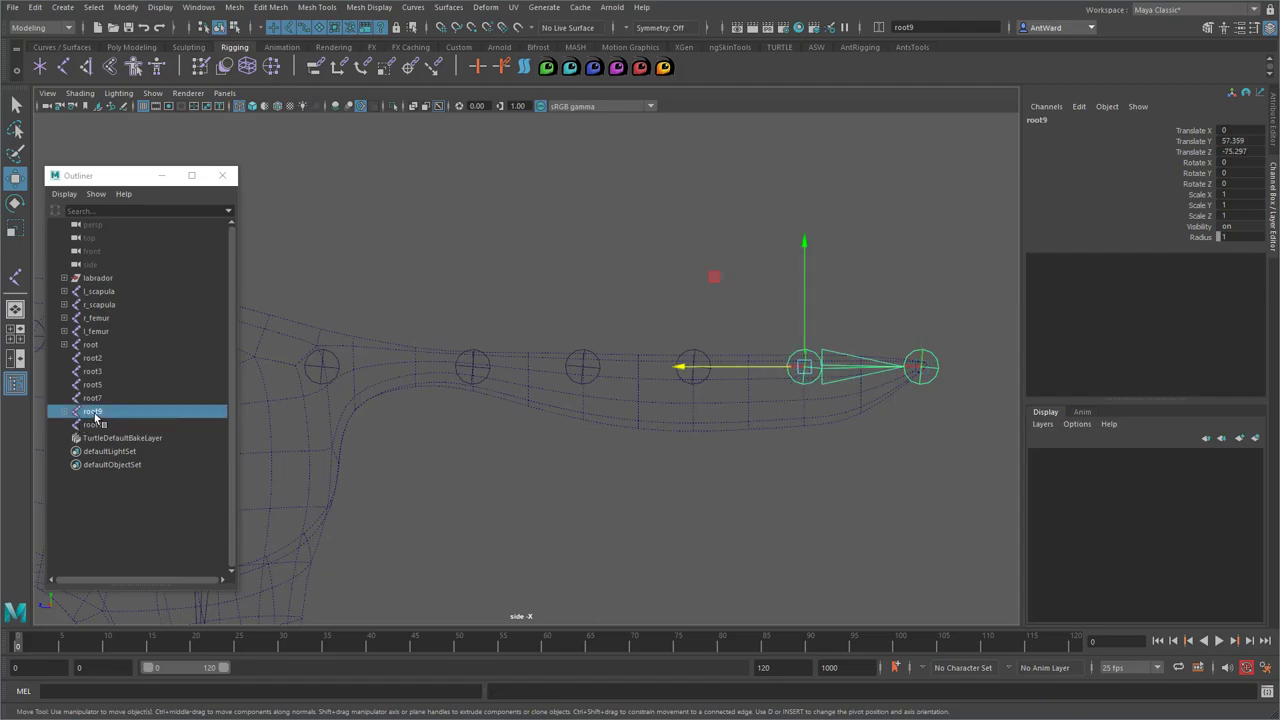
left_click(692, 386, "shift")
key("p")
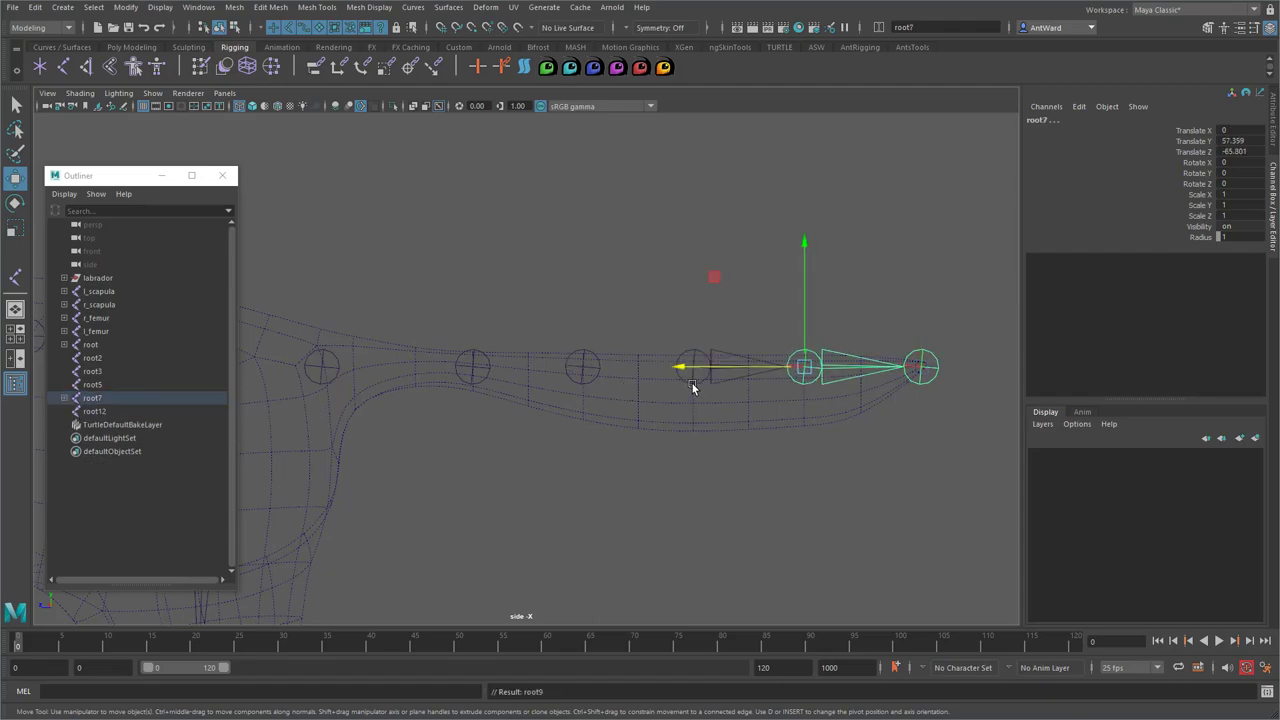
Parent root7 to root5, root5 to root3 and root3 to root2, completing the tail chain
left_click(692, 386)
left_click(588, 383, "shift")
key("p")
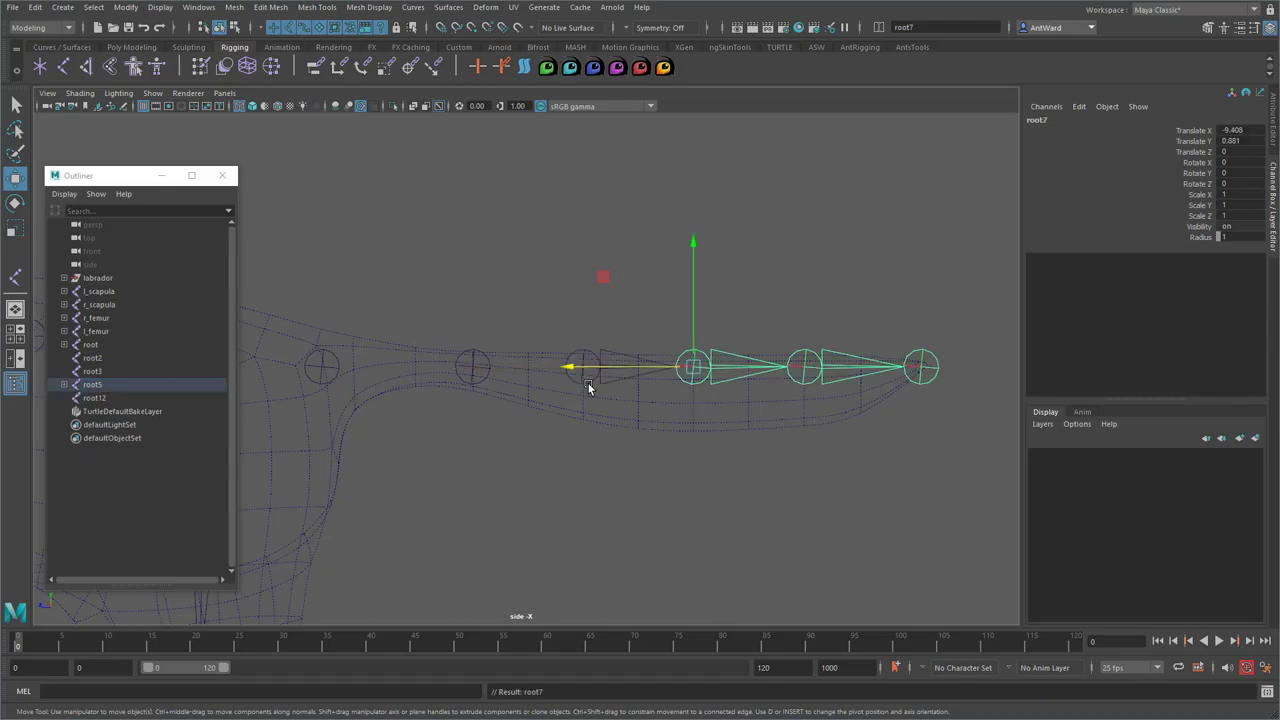
left_click(588, 383)
left_click(475, 388, "shift")
key("p")
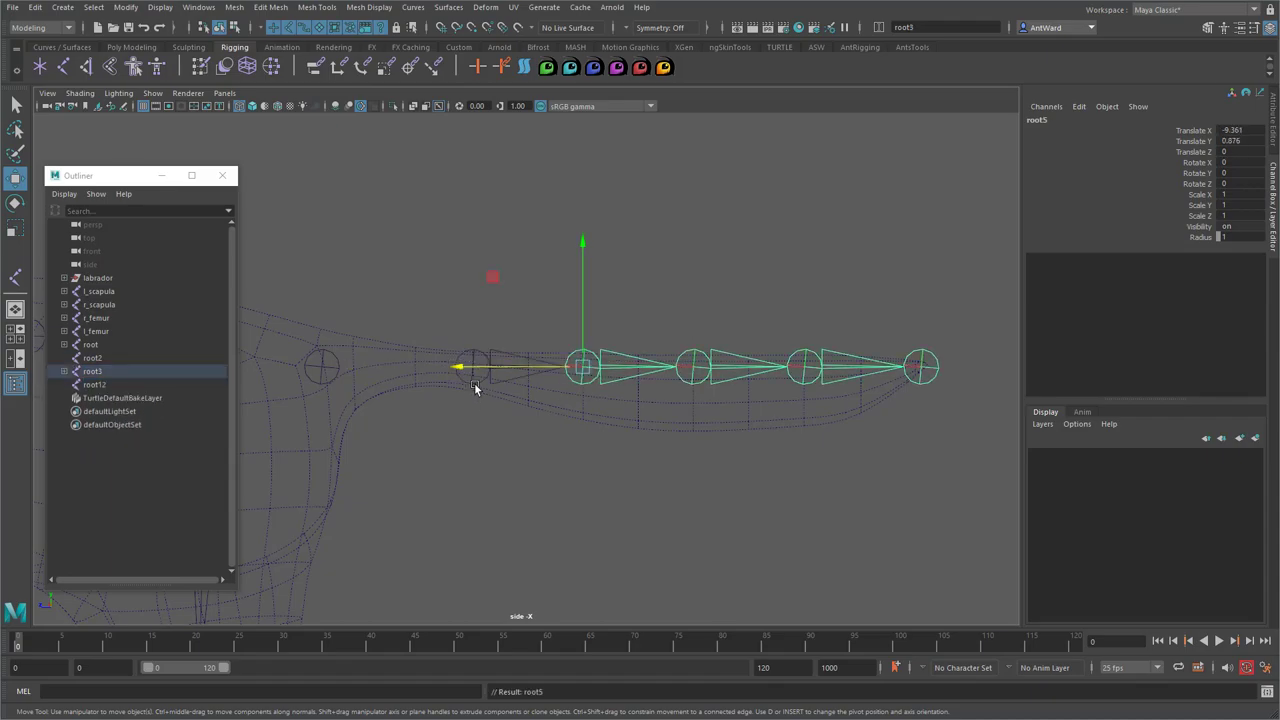
left_click(475, 388)
left_click(320, 382, "shift")
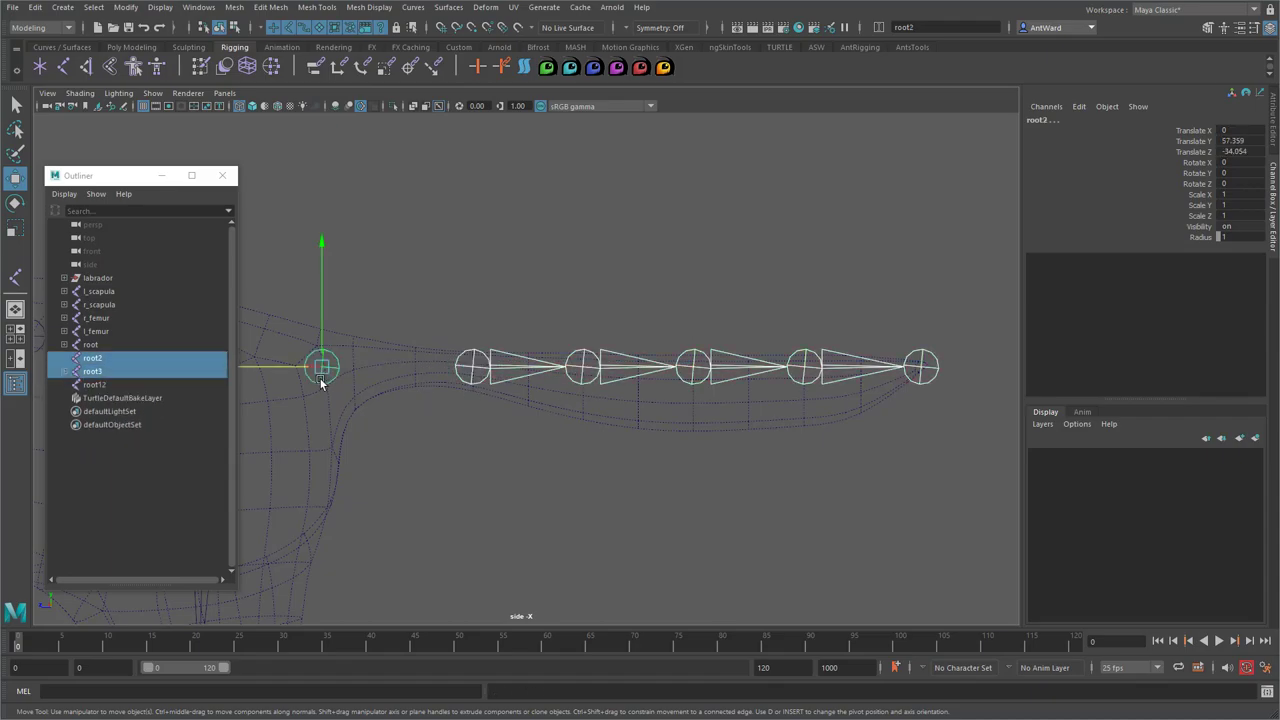
key("p")
left_click(428, 434)
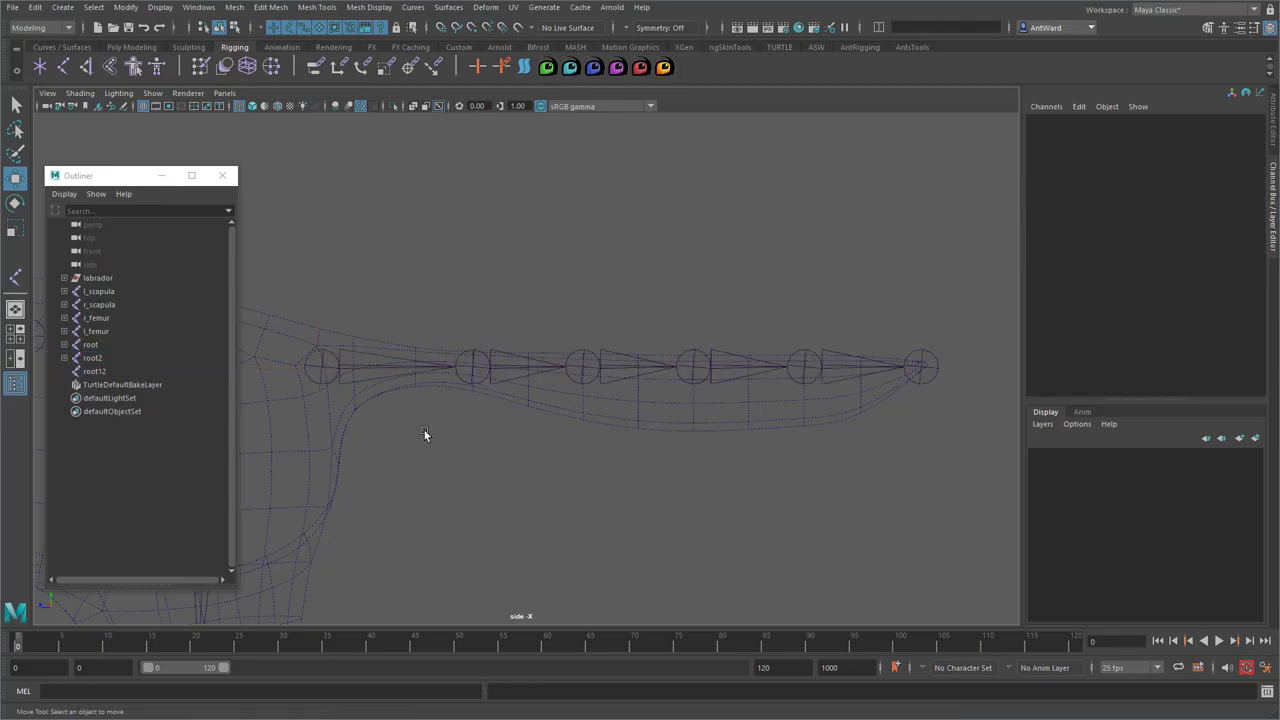
Orient root2 and its children in the perspective view with primary axis X, secondary axis Y and secondary world orientation Y
left_click(322, 367)
key("space")
key("space")
left_click_drag(831, 276, 570, 185, "alt")
key("space")
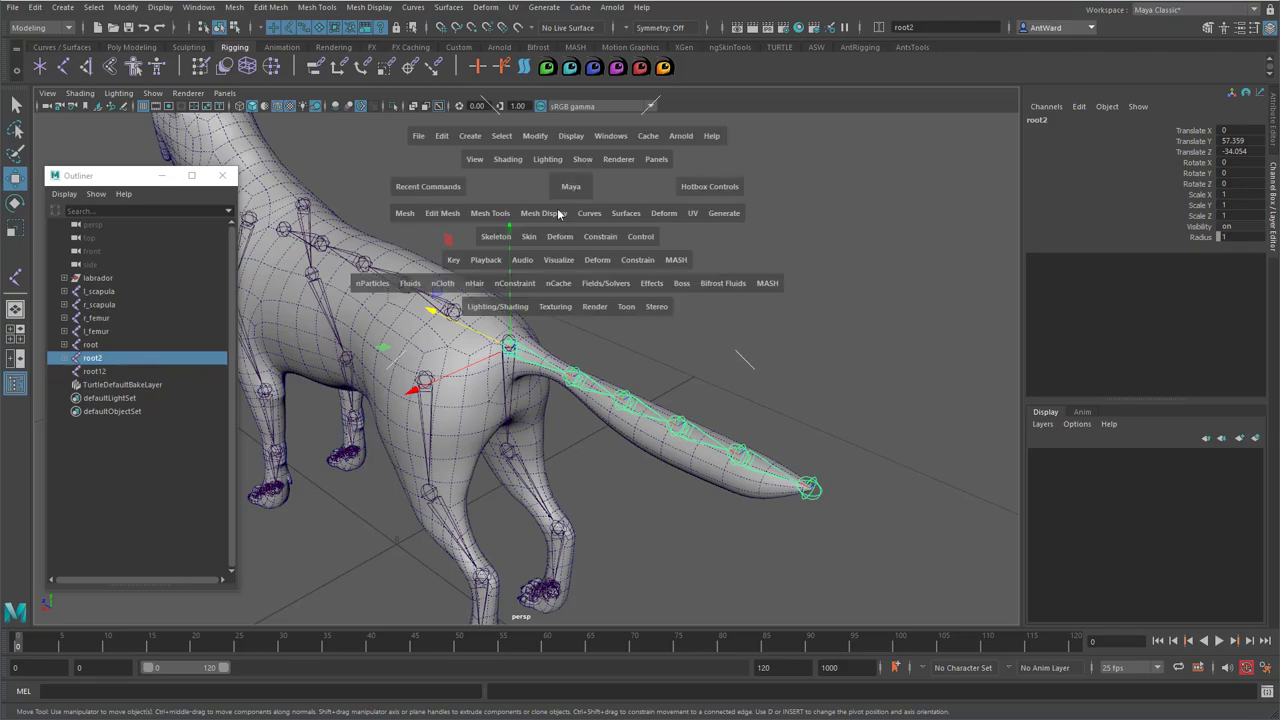
left_click_drag(525, 248, 628, 314)
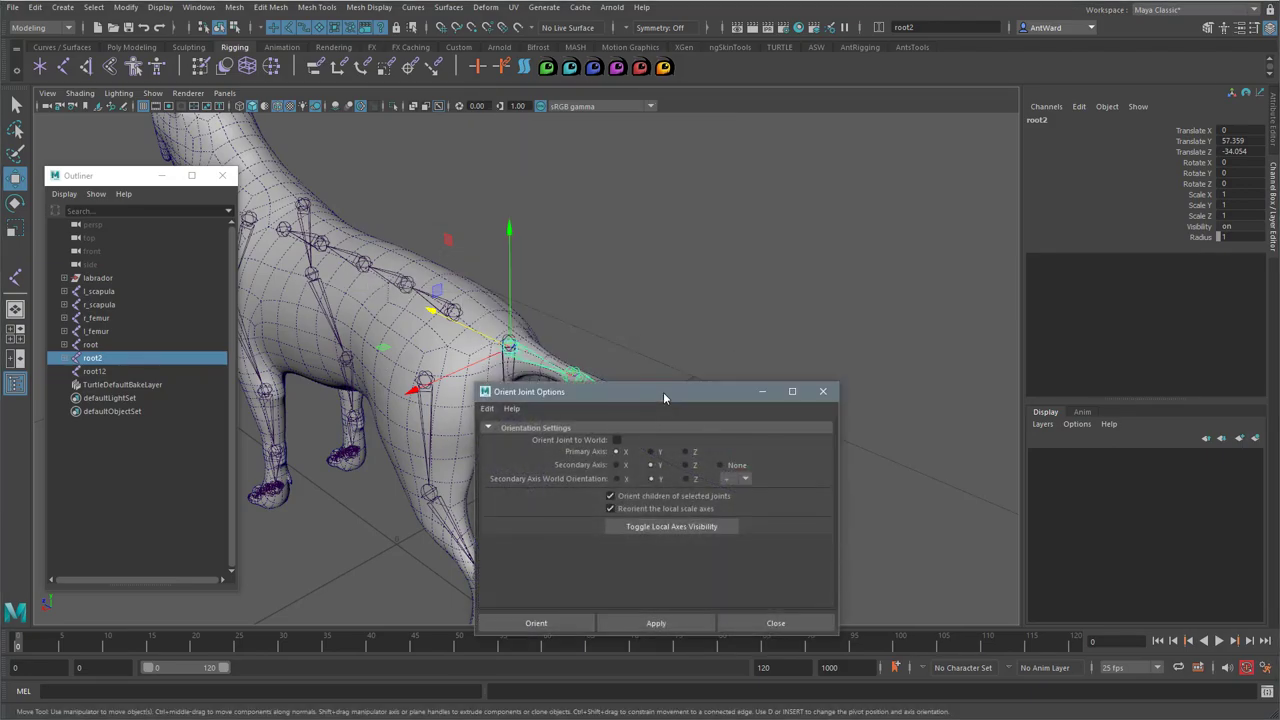
left_click_drag(663, 392, 858, 136)
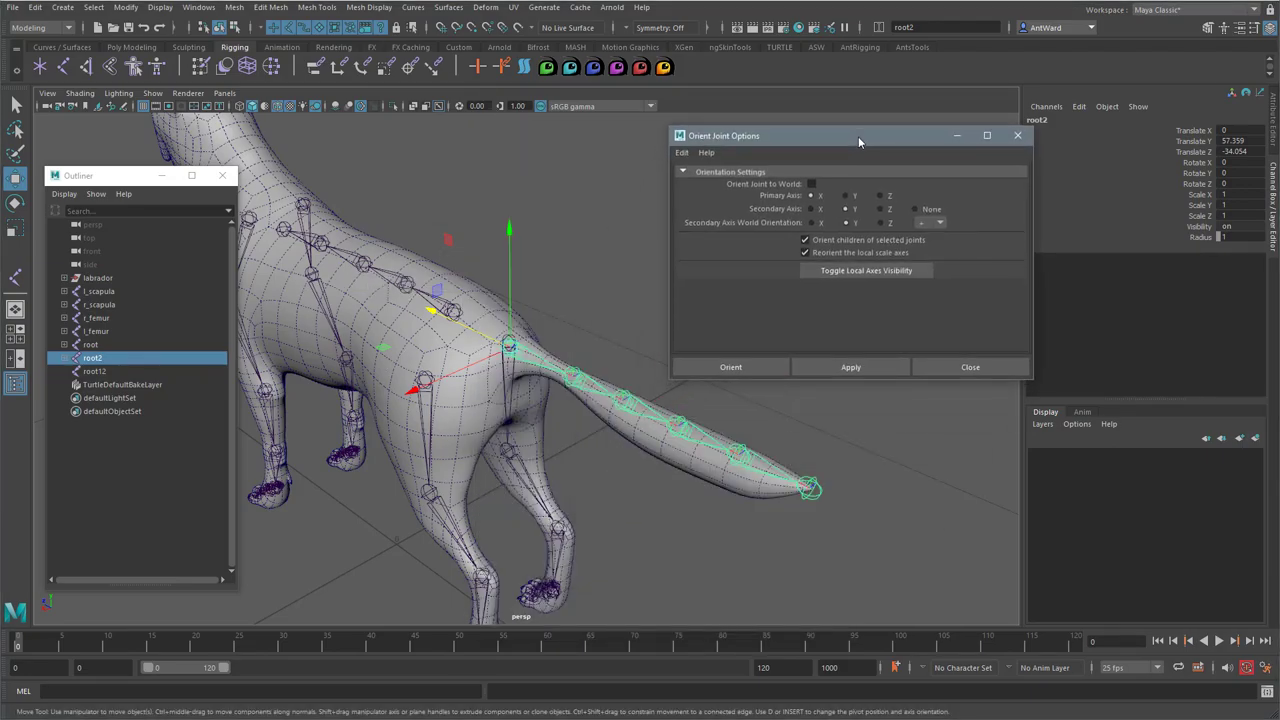
left_click(866, 369)
Display the local rotation axes of all tail joints from root2 to root11
left_click_drag(518, 434, 551, 411, "alt")
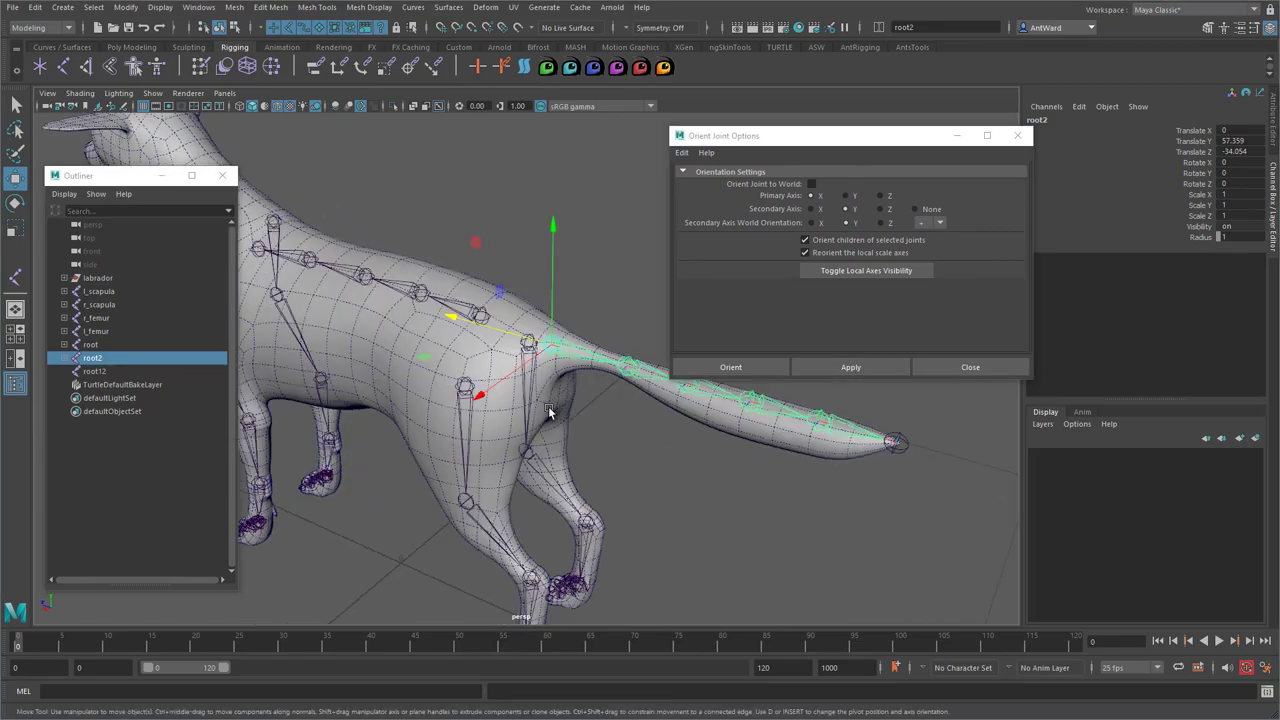
middle_click_drag(551, 411, 482, 429, "alt")
left_click(538, 395)
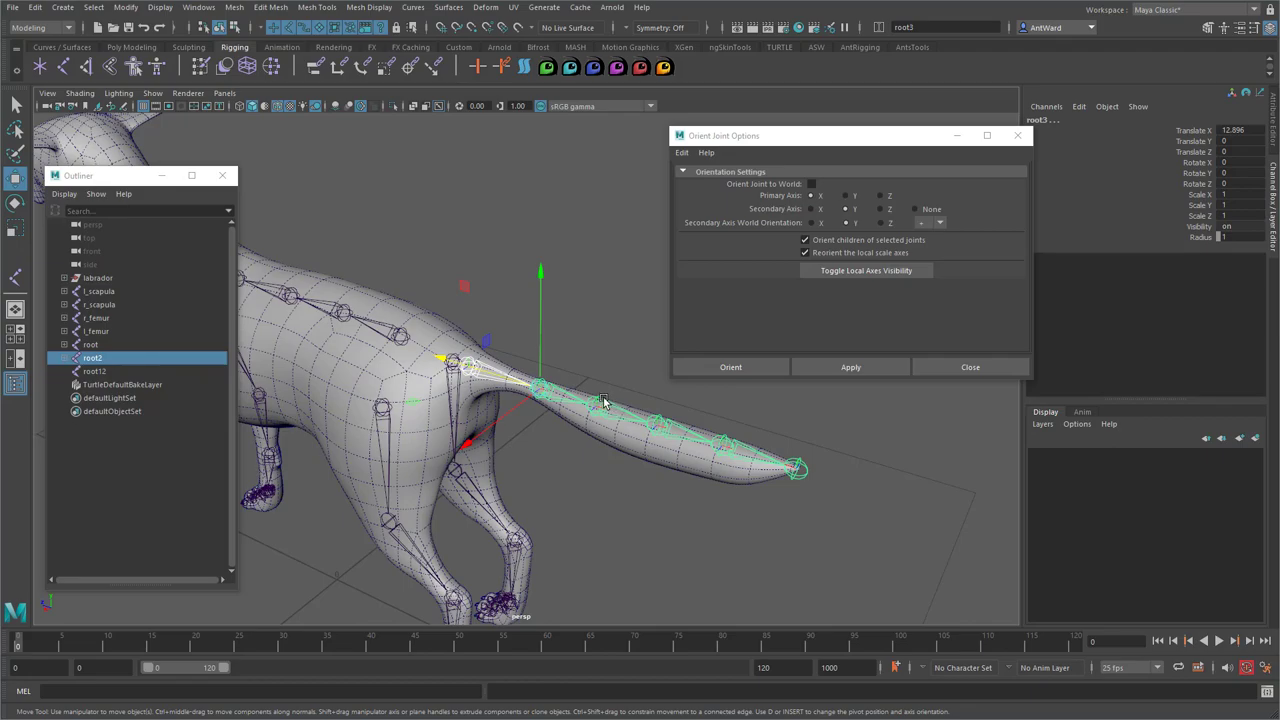
left_click(600, 405)
left_click(657, 421, "shift")
left_click(724, 442, "shift")
left_click(801, 468, "shift")
left_click(848, 271)
Reapply the joint orientation to the selected tail joints and deselect them
left_click_drag(492, 364, 540, 382, "alt")
left_click(850, 367)
left_click_drag(677, 477, 658, 472, "alt")
left_click(869, 504)
Expand the root2 hierarchy down to root11 and delete the leftover duplicate joint root12
left_click(782, 479)
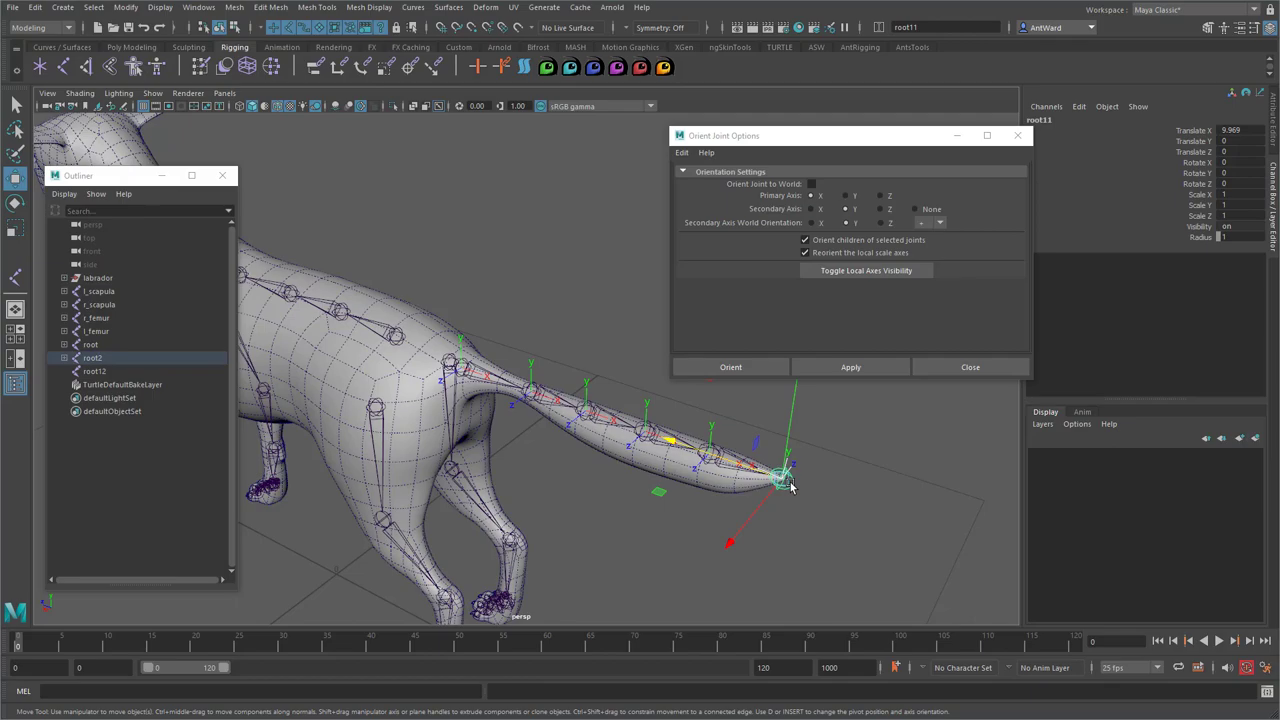
left_click(65, 358)
left_click(69, 371)
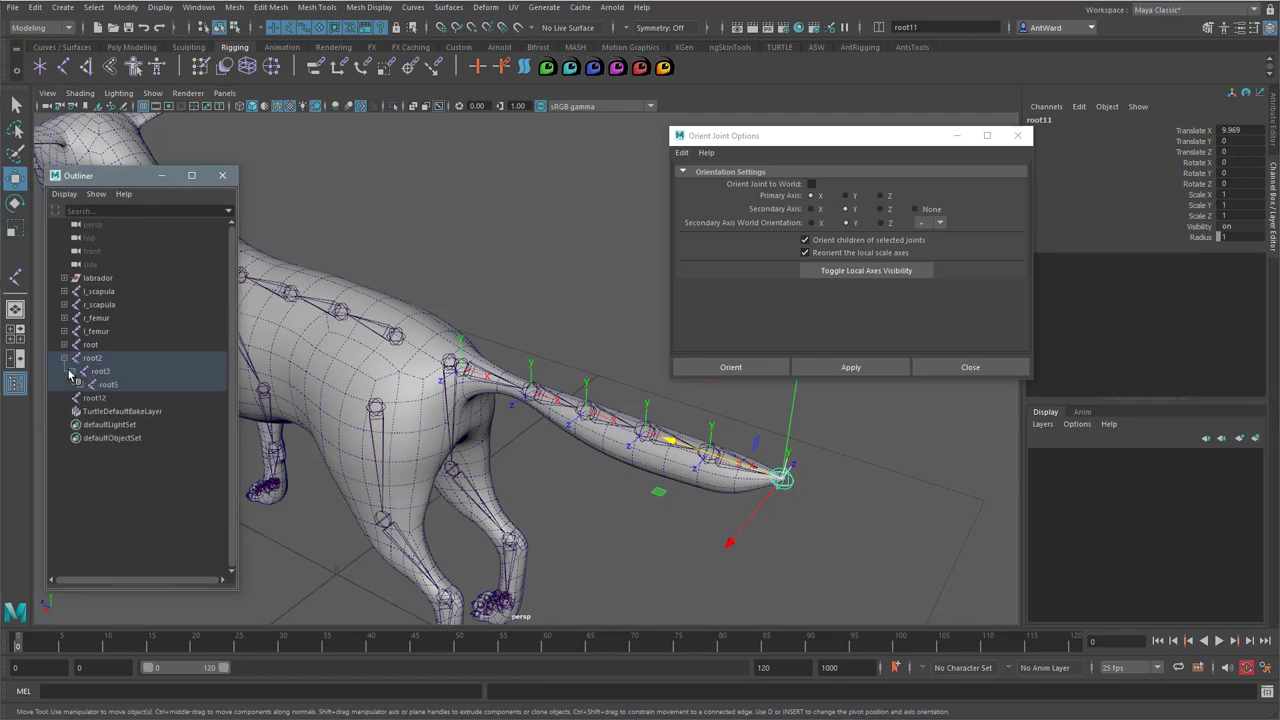
left_click(78, 385, "shift")
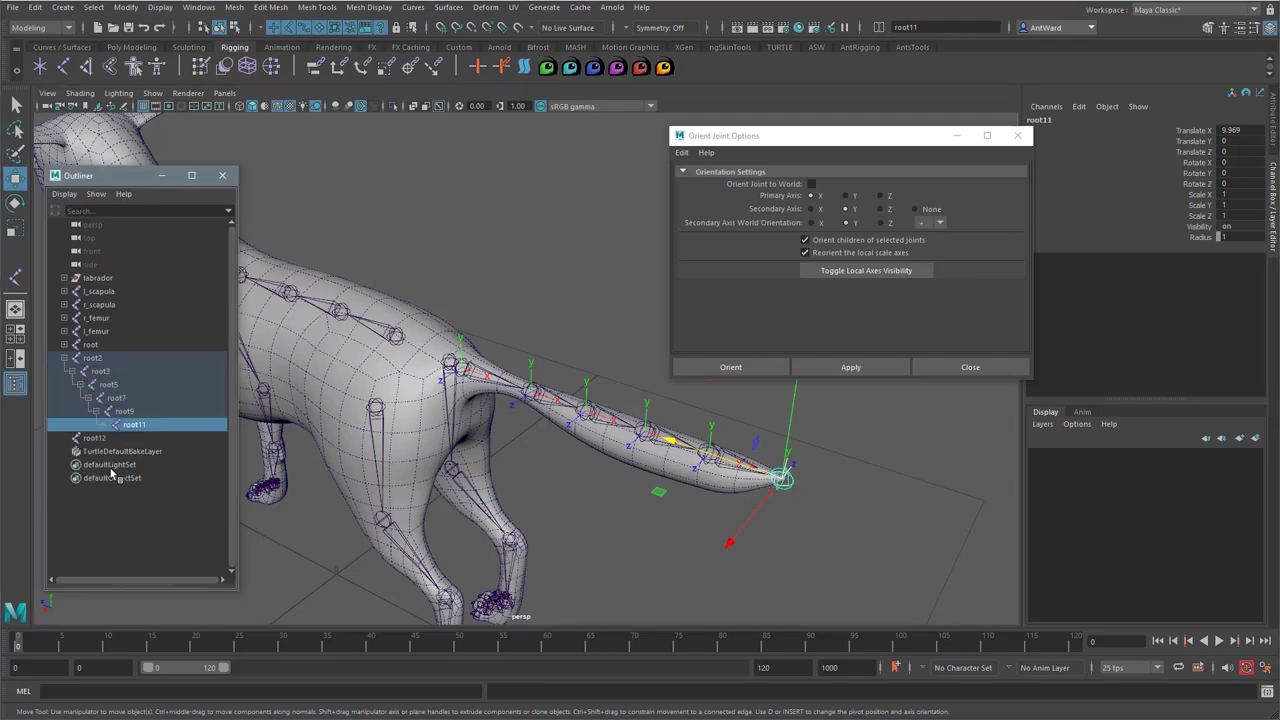
left_click(94, 438)
key("Delete")
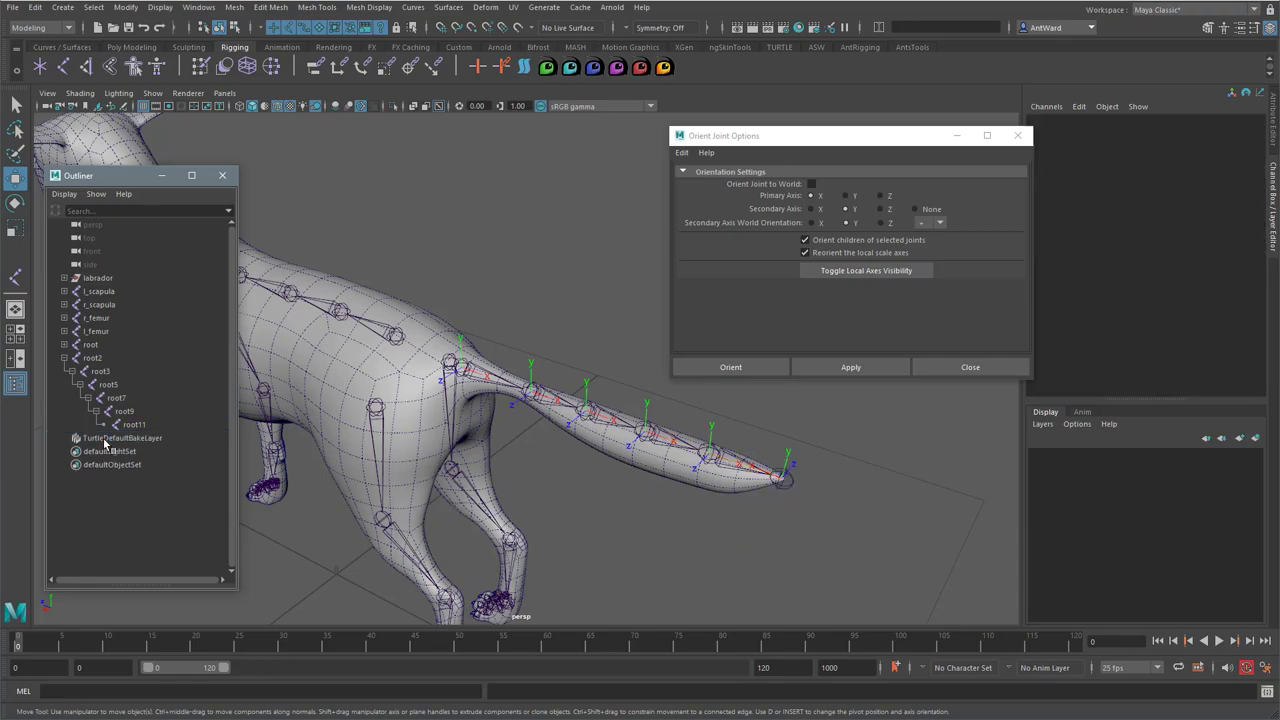
Orient the tail's end joint root11 to world and close the joint orientation options
left_click(136, 425)
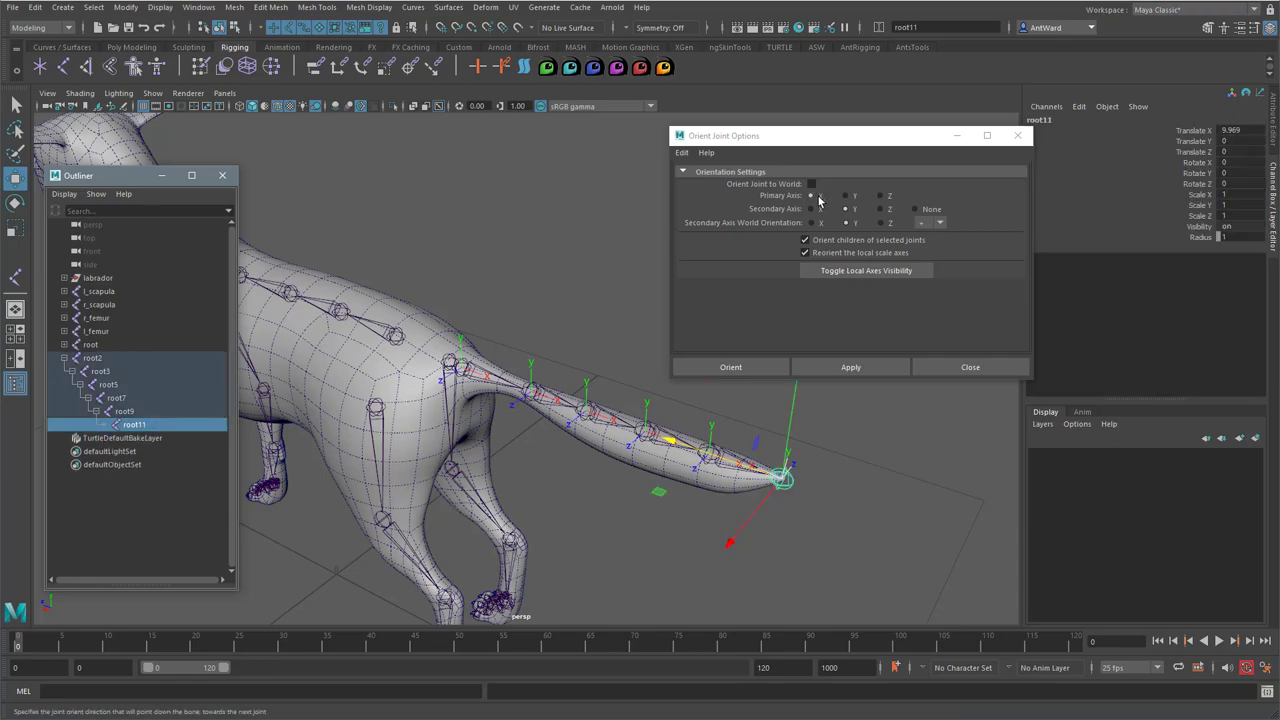
left_click(811, 184)
middle_click_drag(657, 480, 525, 440, "alt")
right_click_drag(525, 440, 609, 445, "alt")
left_click(829, 370)
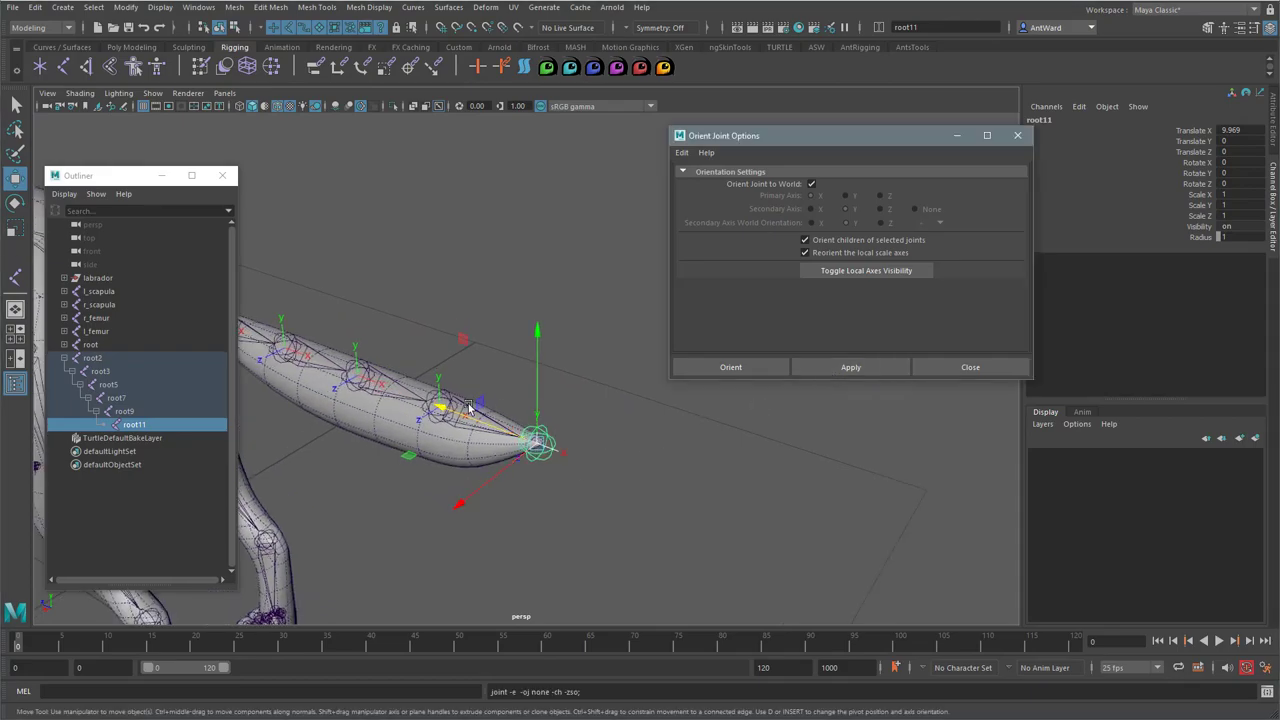
left_click(965, 367)
Select all tail joints from root2 to root11, hide their local rotation axes, and deselect them
left_click_drag(654, 446, 577, 413, "alt")
left_click(399, 380)
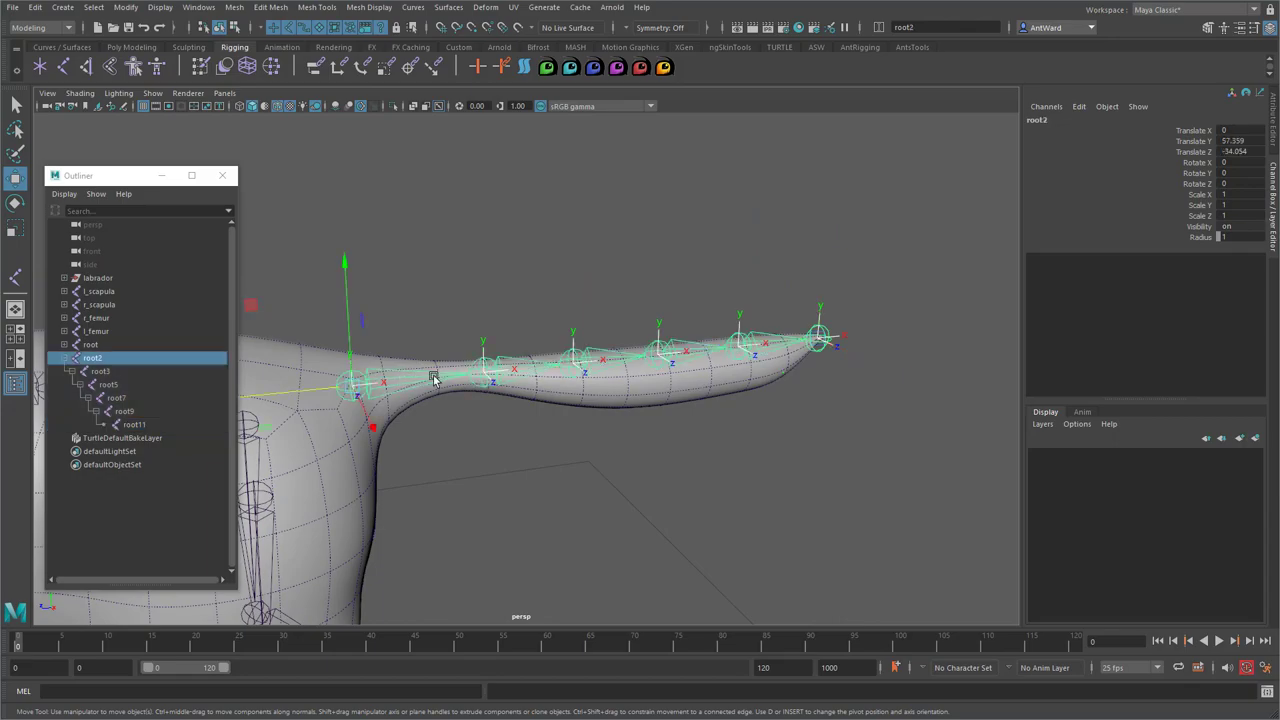
left_click(522, 368, "shift")
left_click(608, 372, "shift")
left_click(697, 352, "shift")
left_click(780, 345, "shift")
left_click(836, 348, "shift")
key("space")
left_click(456, 305)
left_click(588, 385)
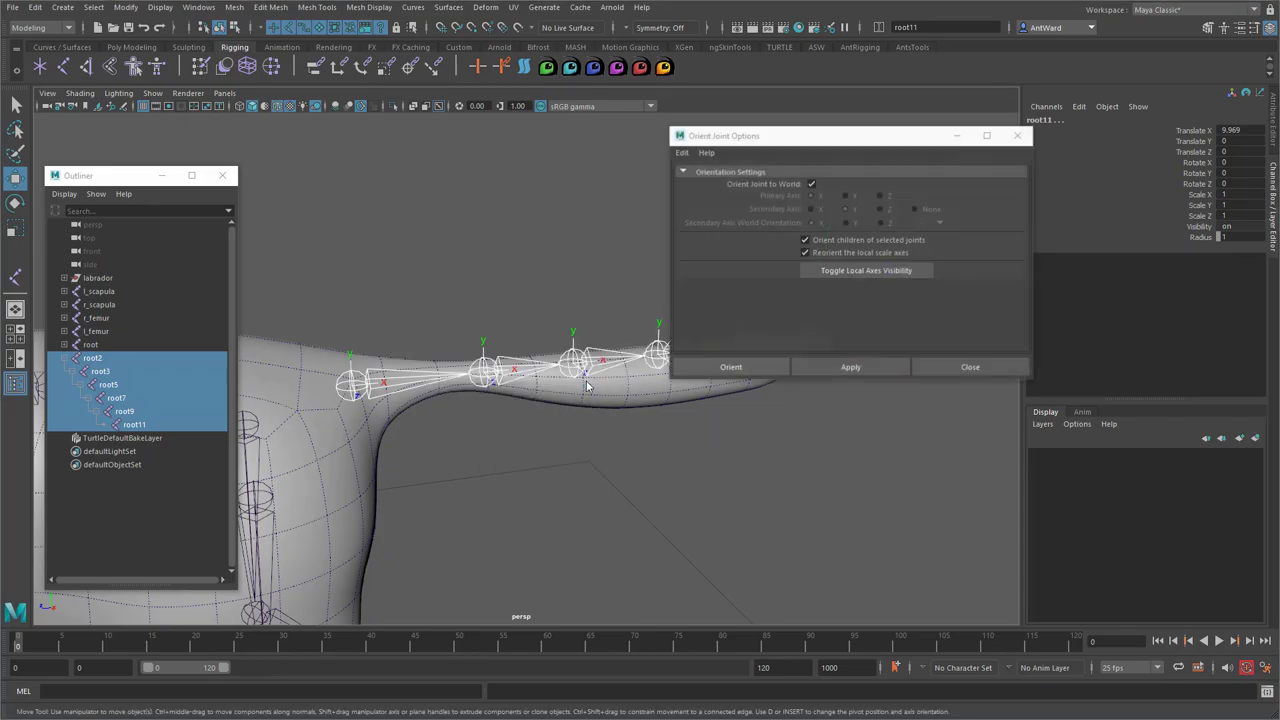
right_click_drag(630, 452, 457, 409, "alt")
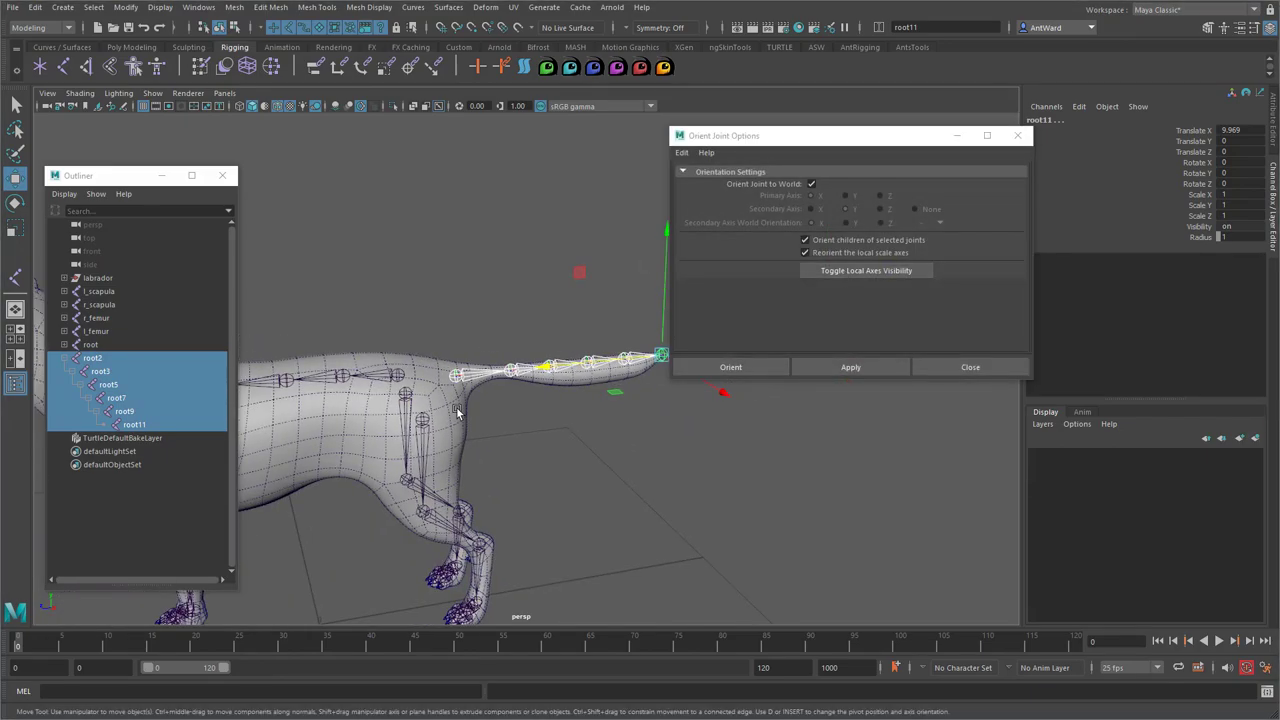
left_click_drag(457, 409, 516, 407, "alt")
left_click(751, 447)
left_click_drag(751, 448, 858, 454, "alt")
right_click_drag(858, 454, 935, 466, "alt")
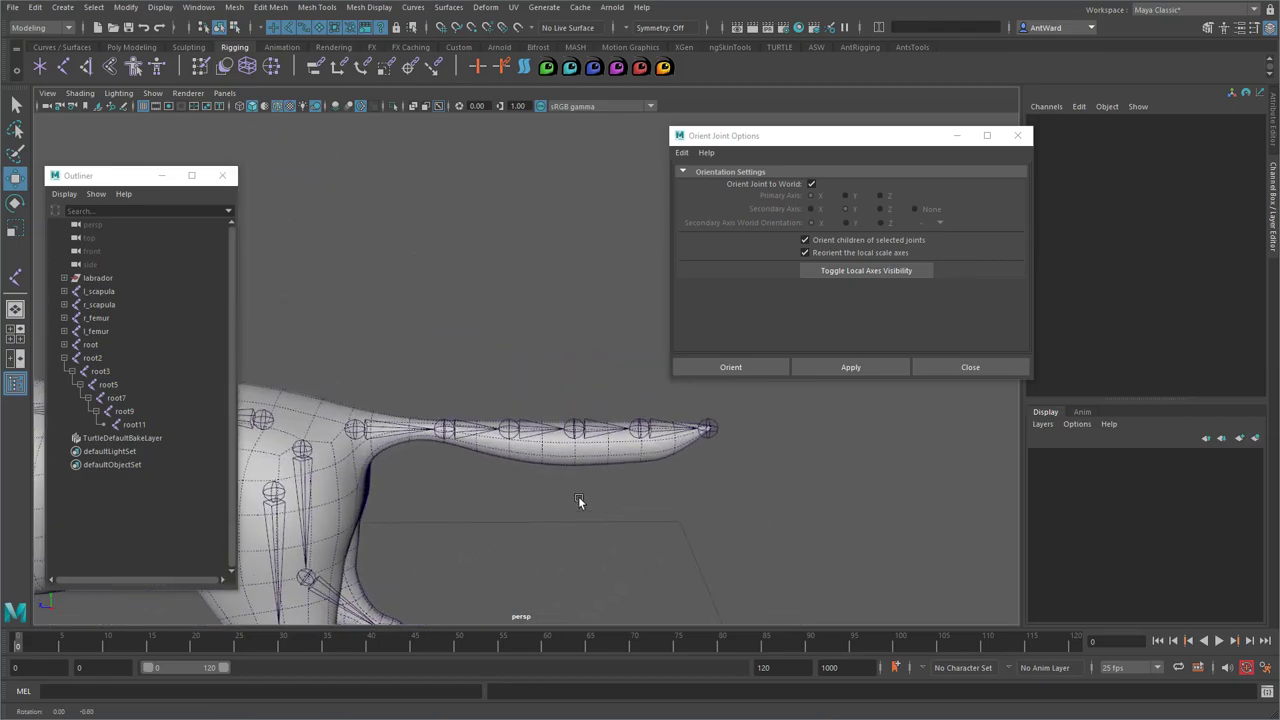
In the side view, nudge root3 down slightly and lower root5 to a Translate Y of about -1.03
left_click_drag(580, 503, 583, 497, "alt")
middle_click_drag(550, 482, 528, 495, "alt")
left_click_drag(527, 494, 395, 453, "alt")
left_click(368, 424)
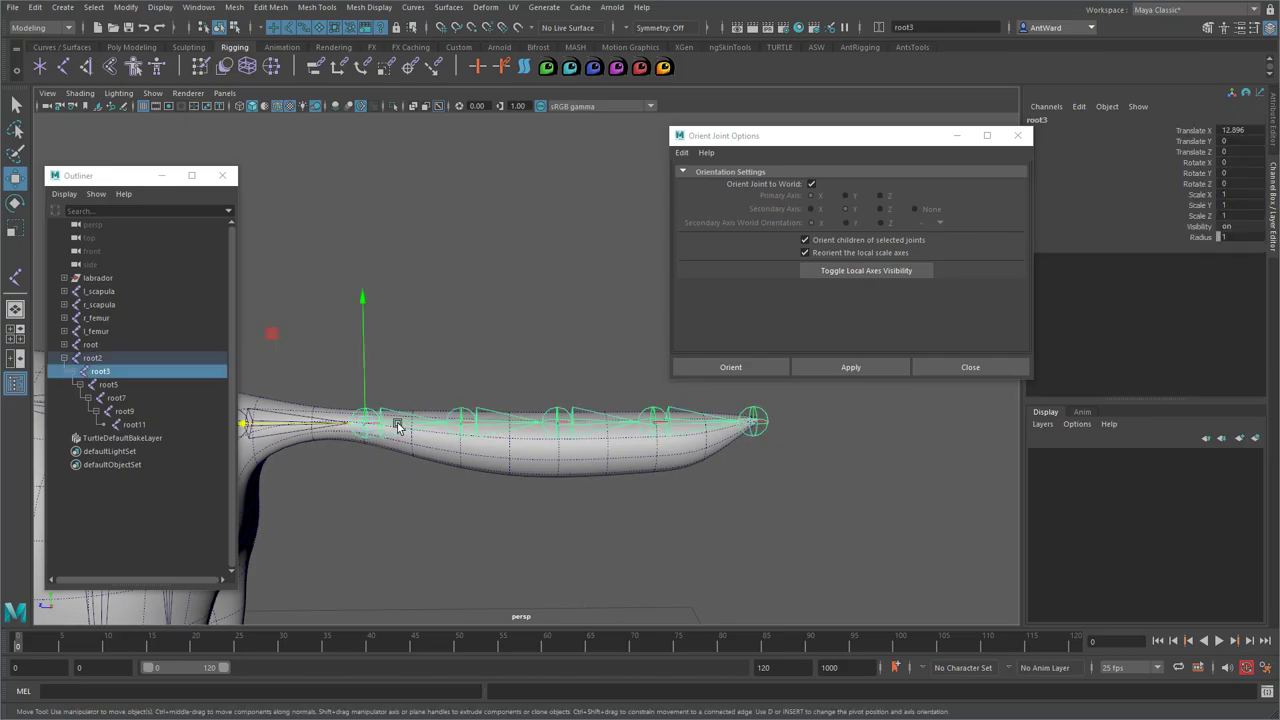
left_click_drag(908, 133, 1049, 88)
left_click_drag(589, 397, 606, 394, "alt")
key("space")
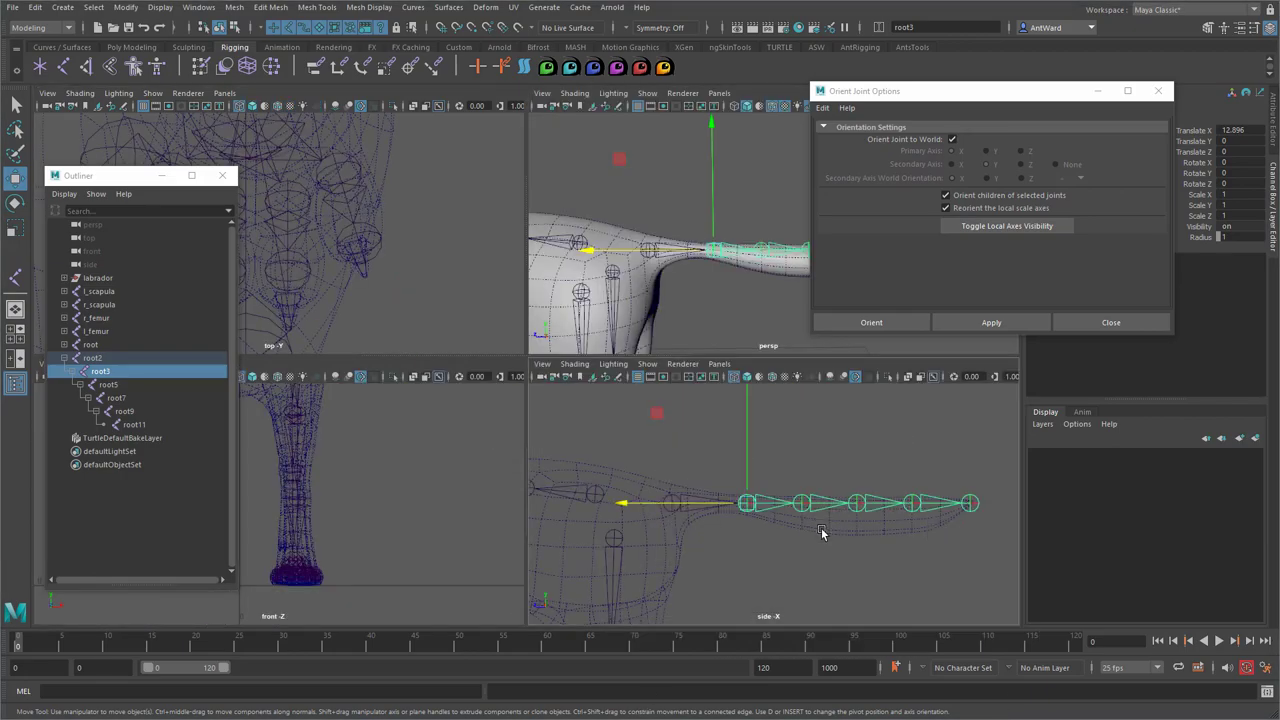
key("space")
middle_click_drag(640, 463, 609, 494, "alt")
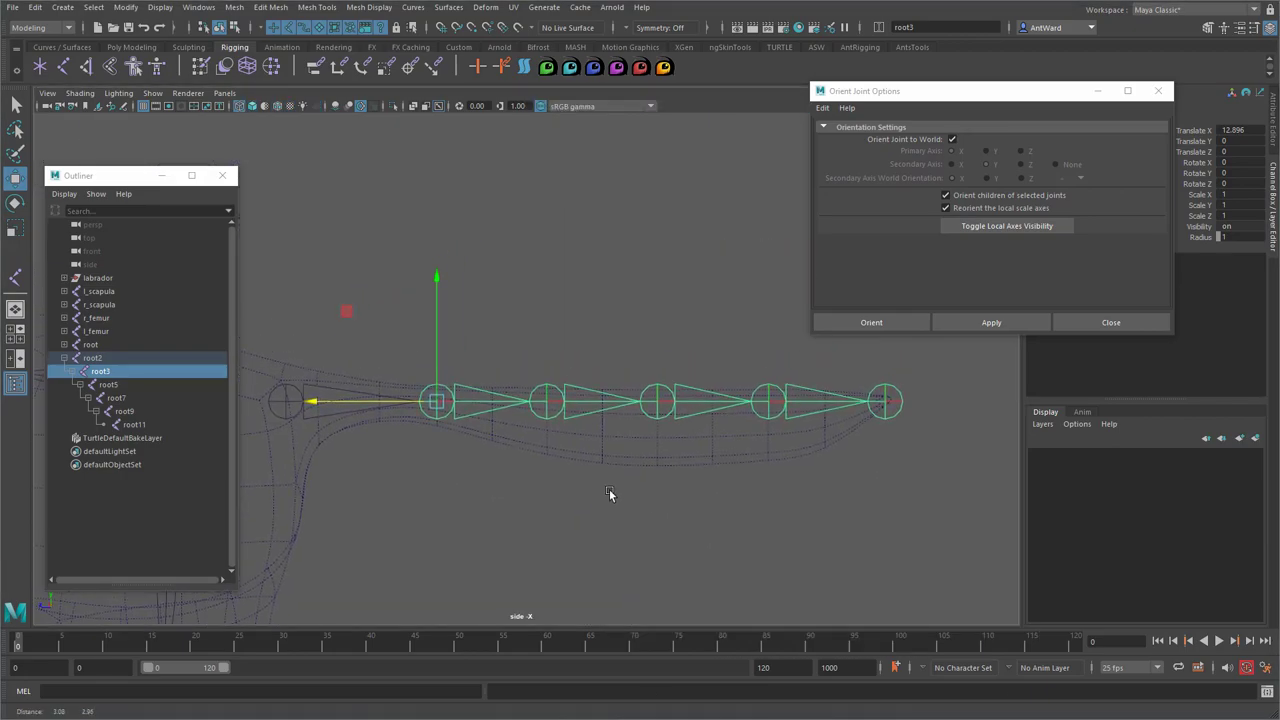
left_click(563, 401)
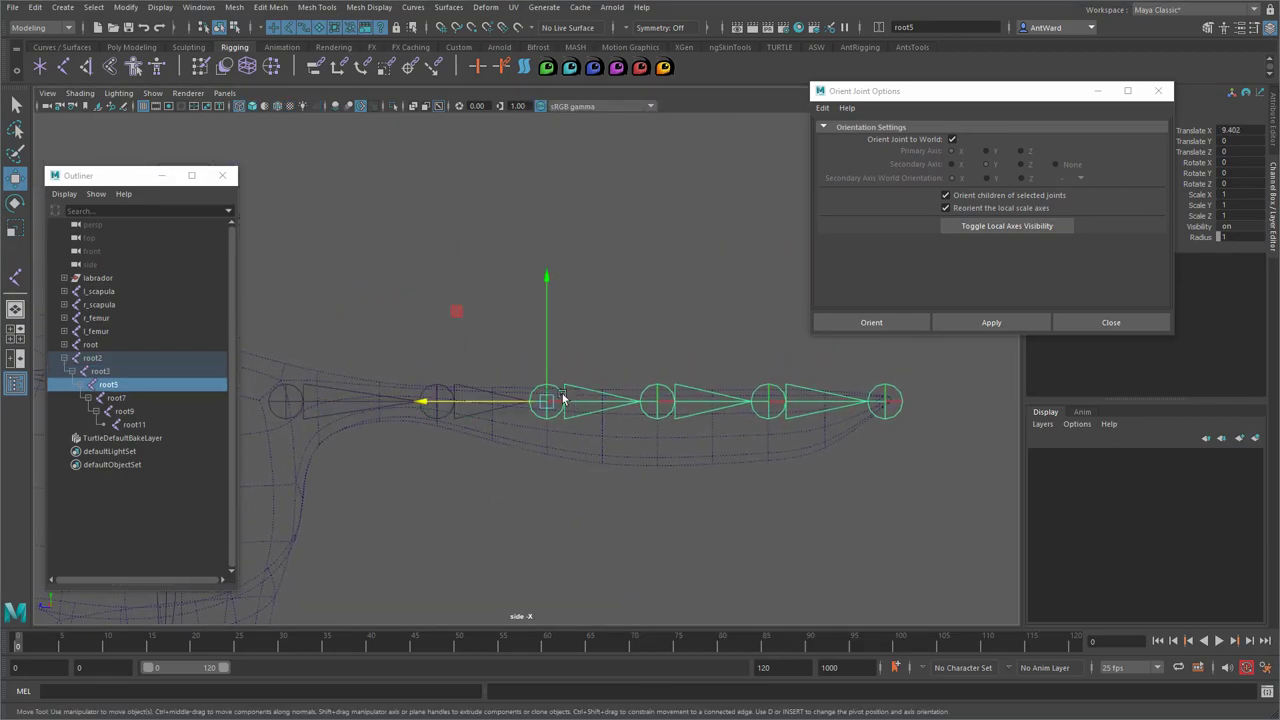
left_click(437, 393)
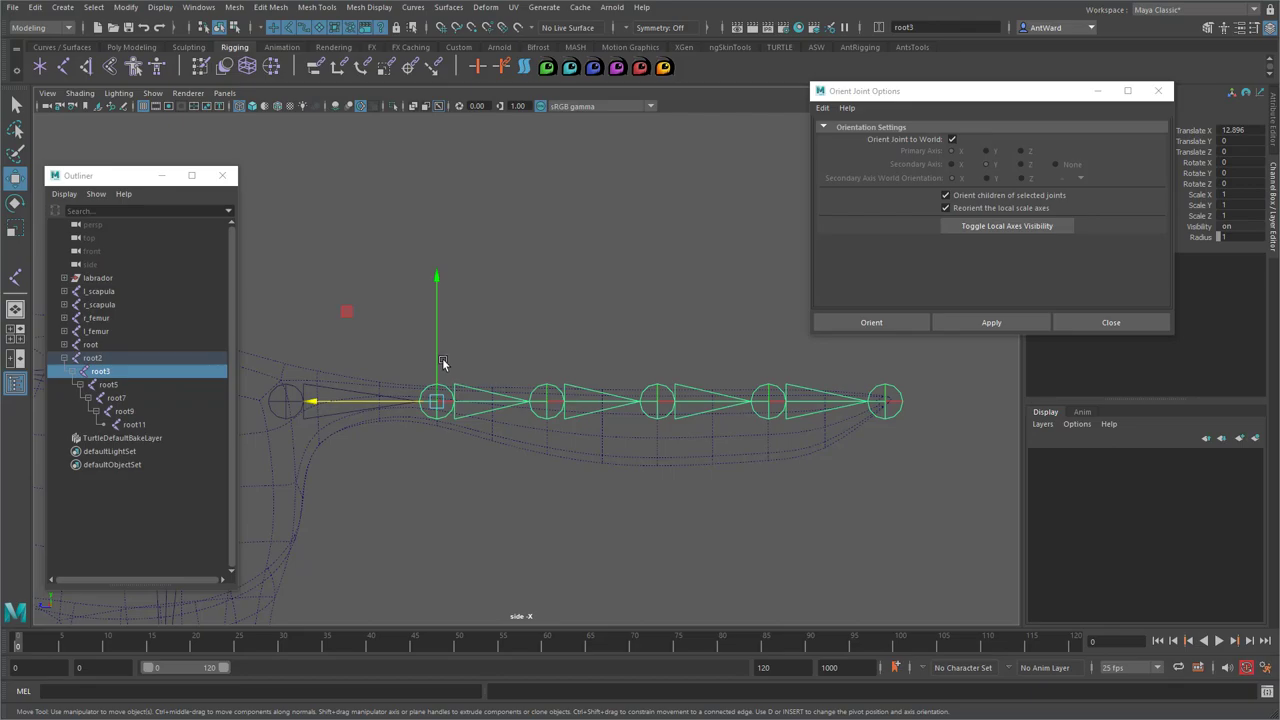
left_click(544, 404)
left_click_drag(544, 368, 543, 380)
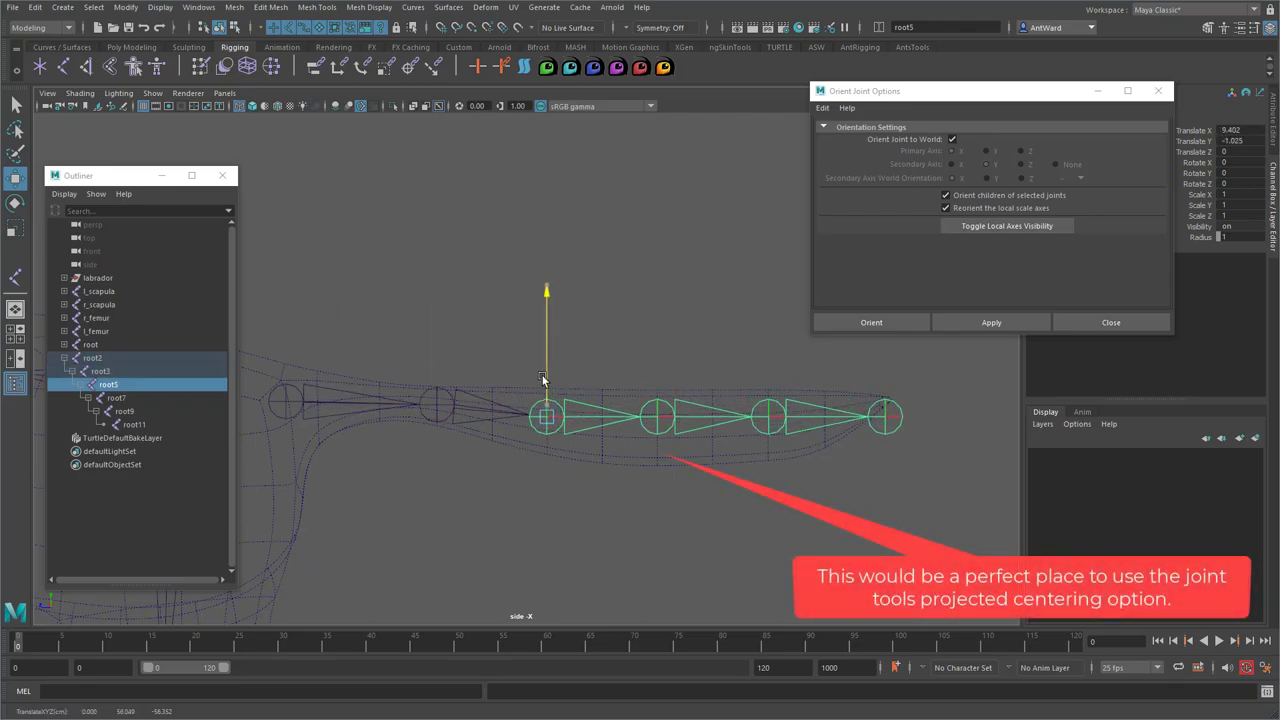
Lower root7 to a Translate Y of about -0.68 and raise the tail tip joint root11 to about 1.82
left_click(655, 418)
left_click_drag(655, 377, 655, 386)
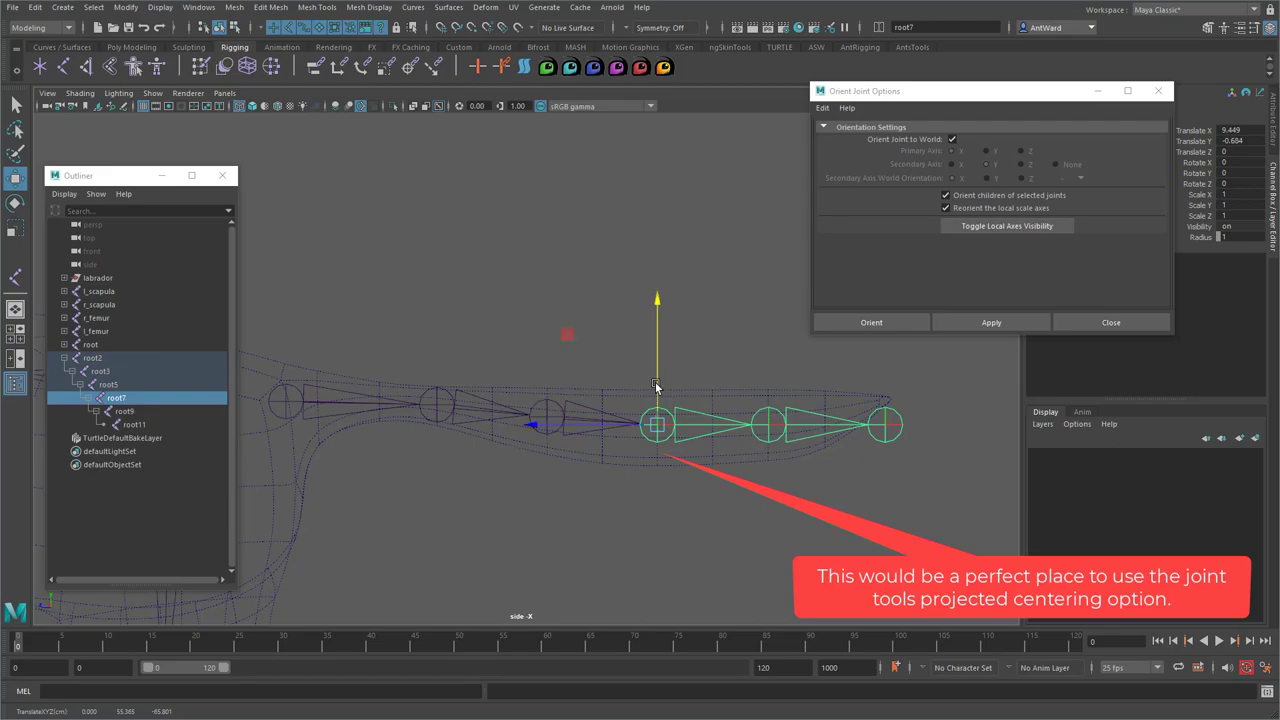
left_click(770, 427)
left_click(884, 425)
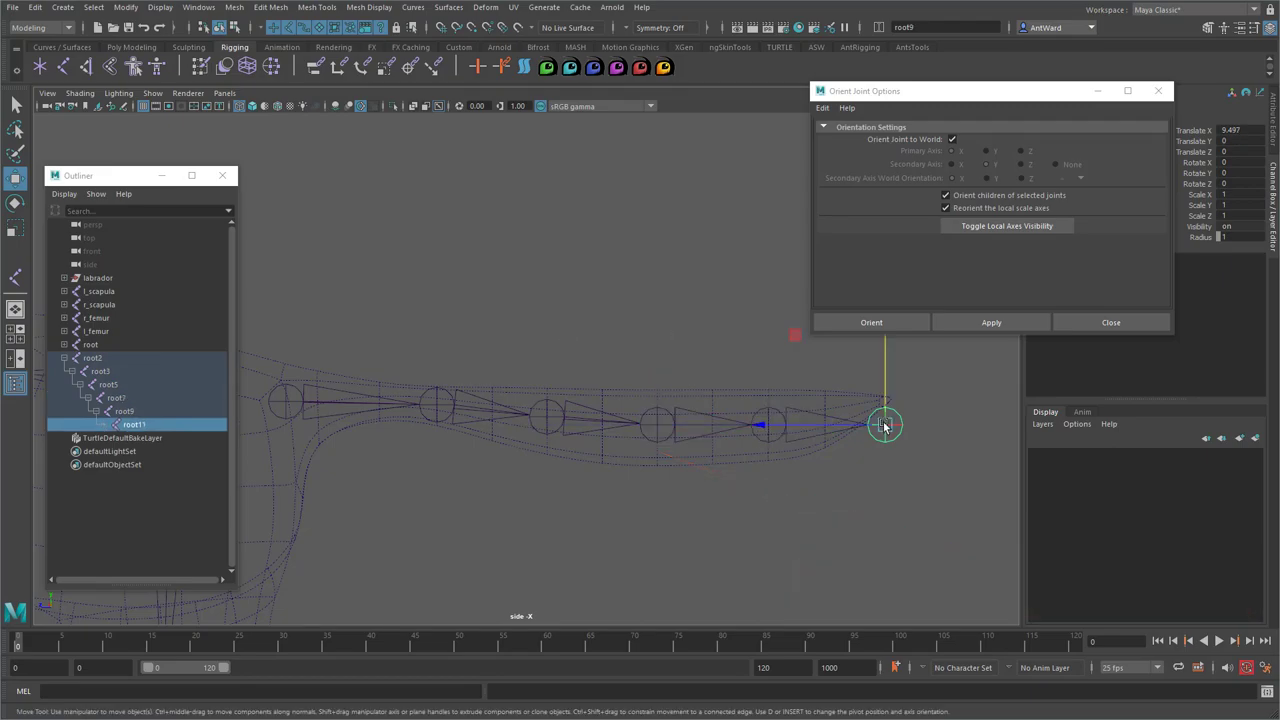
left_click_drag(884, 402, 885, 381)
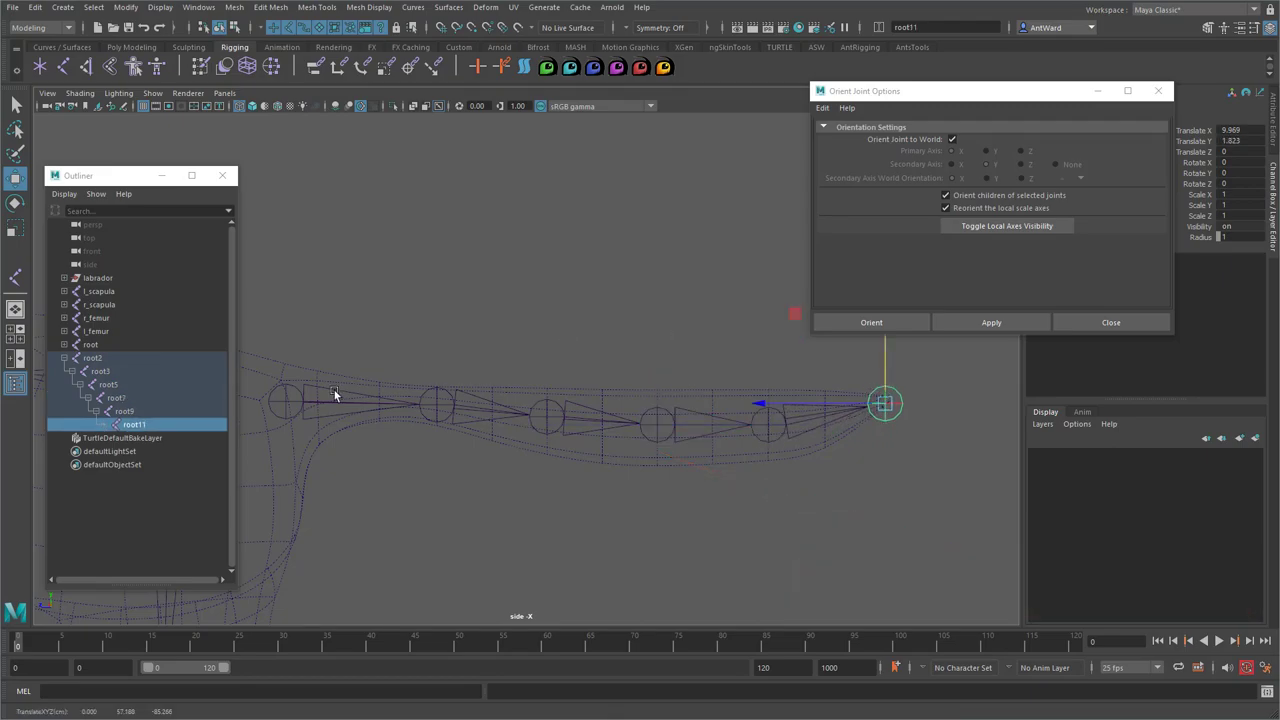
Select every tail joint from root2 to root11 and display their local rotation axes
left_click(299, 396)
left_click_drag(488, 372, 510, 440, "shift")
left_click_drag(573, 371, 608, 465, "shift")
left_click_drag(695, 380, 738, 454, "shift")
left_click(768, 425, "shift")
left_click(886, 396, "shift")
left_click(1017, 229)
Orient the repositioned tail joints with primary axis X, secondary axis Y and secondary axis world orientation Y
scroll(760, 464, "down", 2)
key("space")
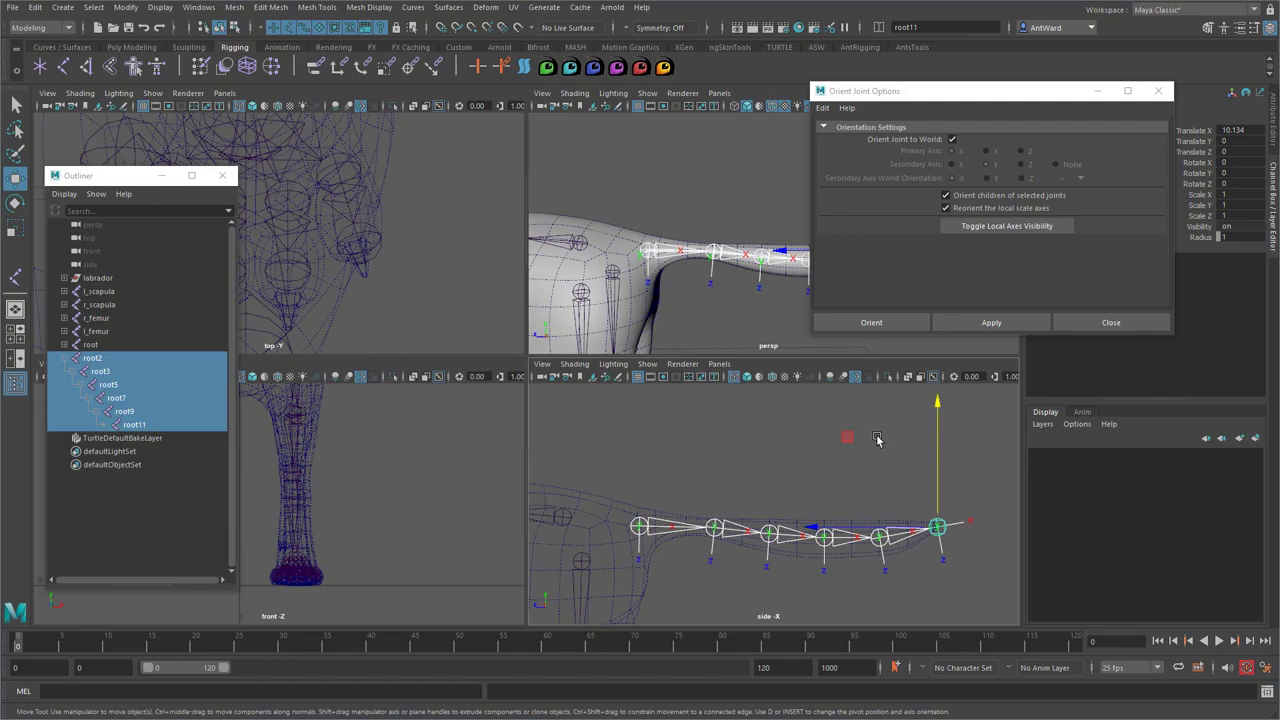
key("space")
left_click_drag(631, 377, 760, 360, "alt")
left_click(952, 139)
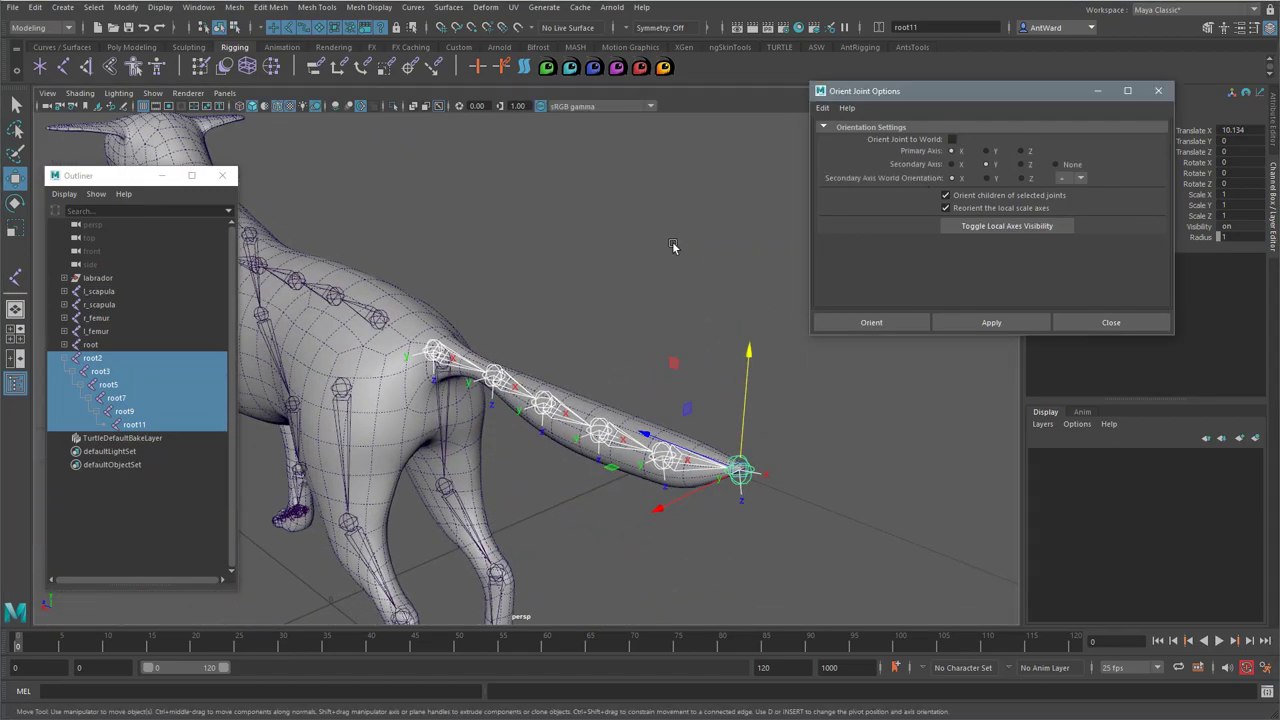
scroll(670, 243, "up", 2)
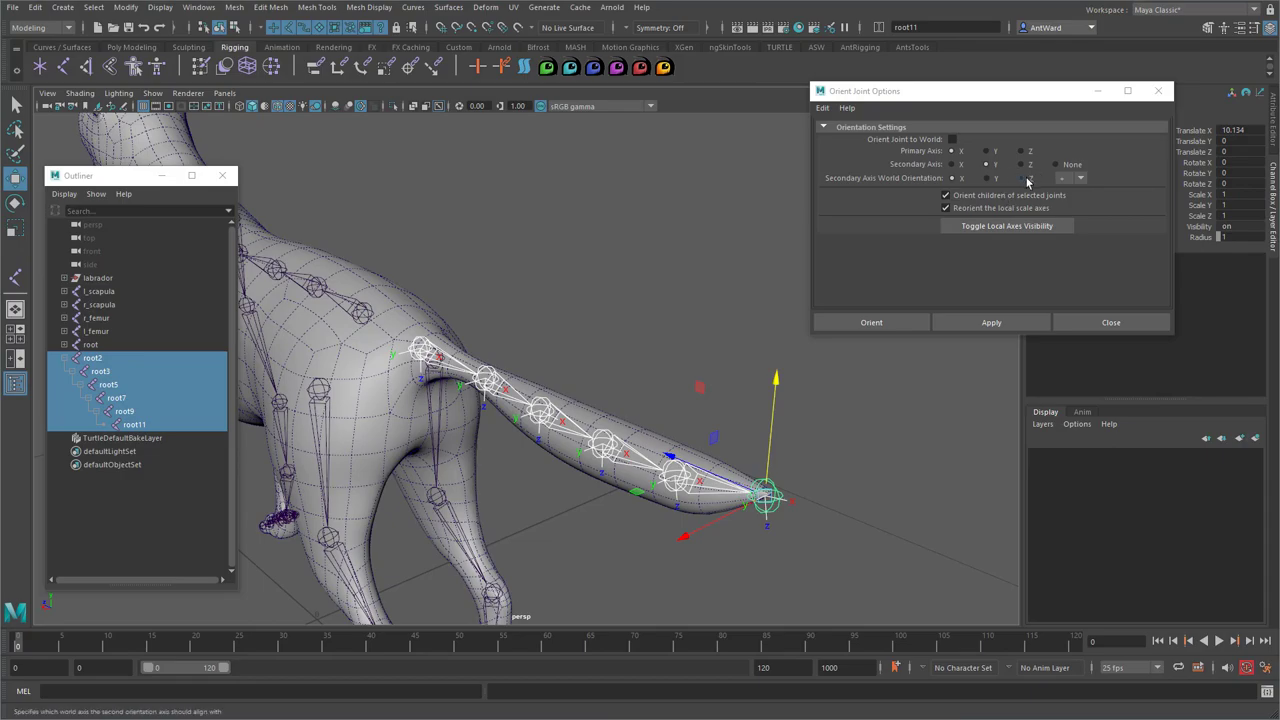
left_click(986, 179)
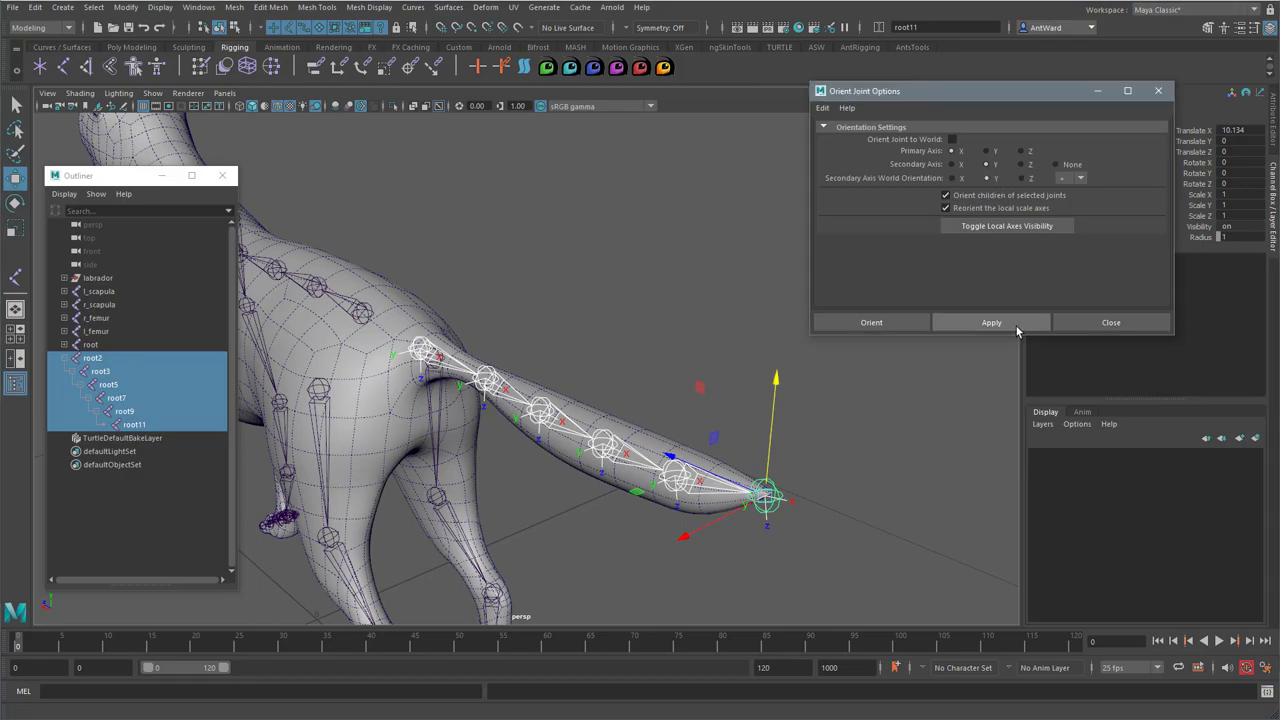
left_click(1017, 330)
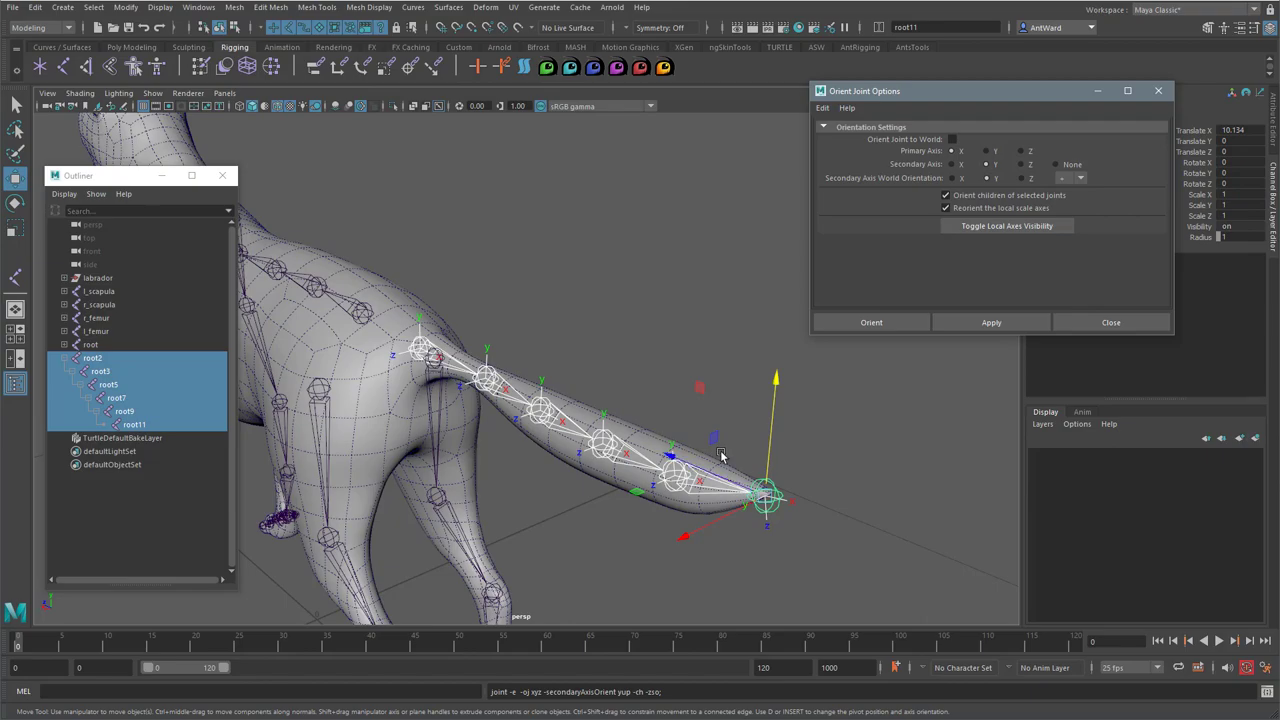
Select only the tail tip joint root11 and orient it to world
left_click(766, 493)
left_click(952, 139)
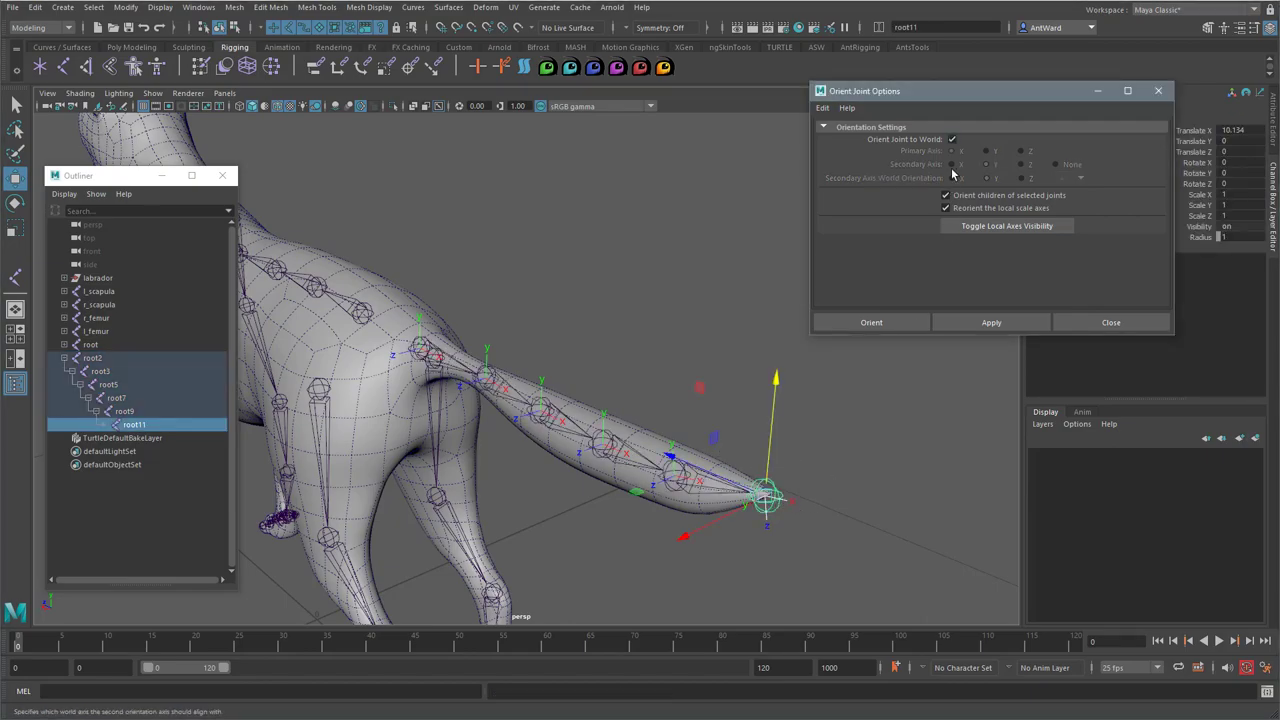
left_click(990, 322)
Hide the local rotation axes of all tail joints, close the joint orientation options and deselect the chain
left_click_drag(630, 380, 688, 371, "alt")
middle_click_drag(688, 371, 625, 398, "alt")
left_click(490, 363)
left_click(563, 372, "shift")
left_click(643, 380, "shift")
left_click(724, 385, "shift")
left_click(812, 390, "shift")
left_click(906, 383, "shift")
left_click(929, 226)
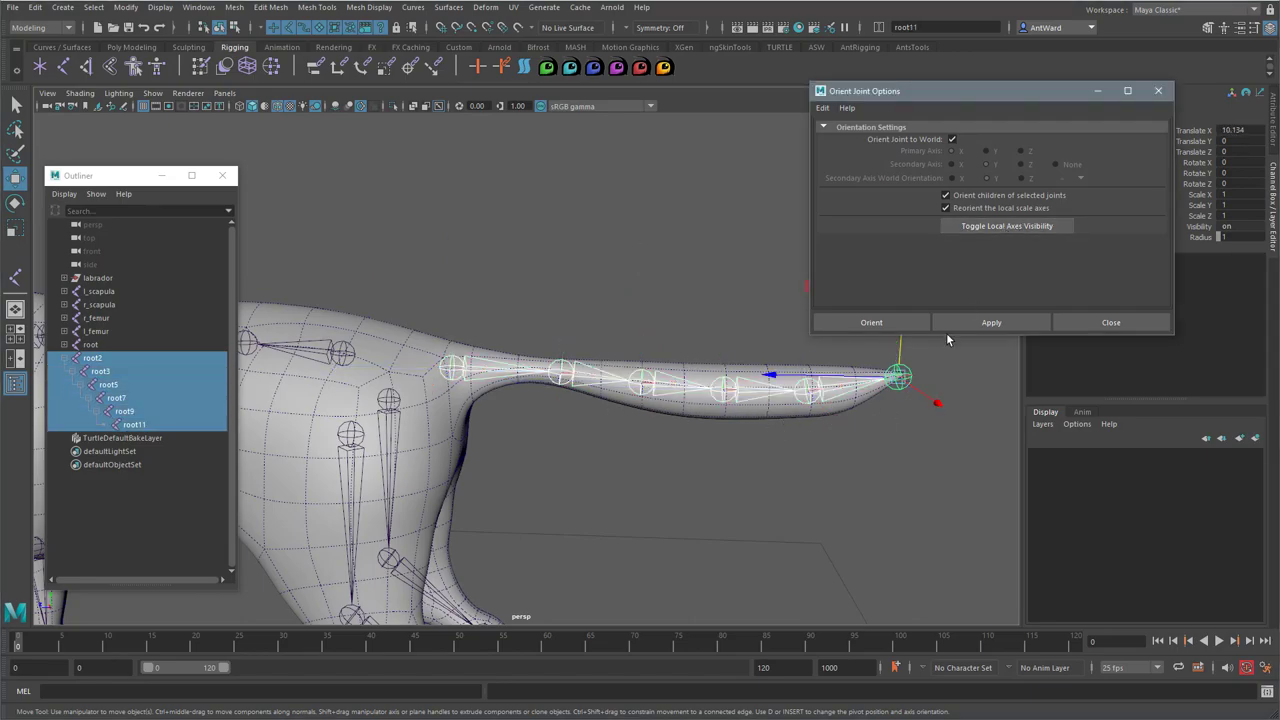
left_click(1104, 323)
left_click(799, 506)
Create a single new joint at the world origin beneath the dog
left_click_drag(805, 502, 871, 474, "alt")
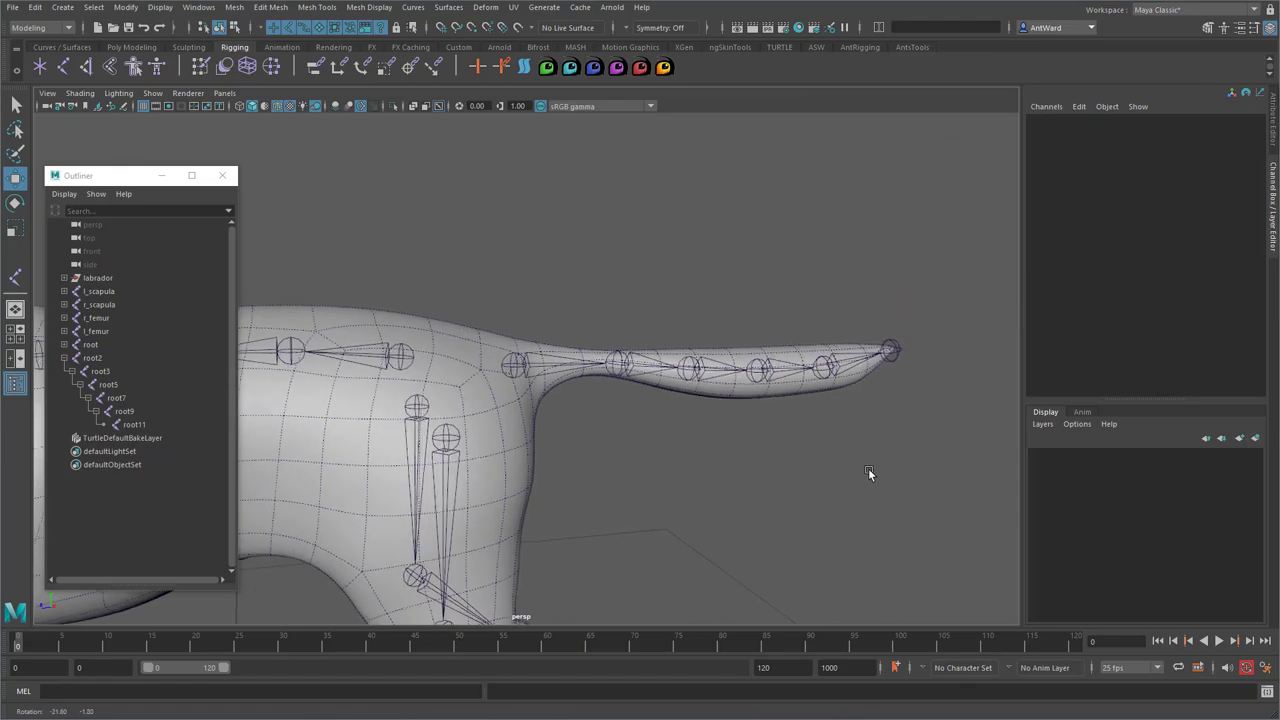
right_click_drag(871, 474, 514, 441, "alt")
left_click_drag(513, 441, 552, 418, "alt")
right_click_drag(552, 418, 742, 382, "alt")
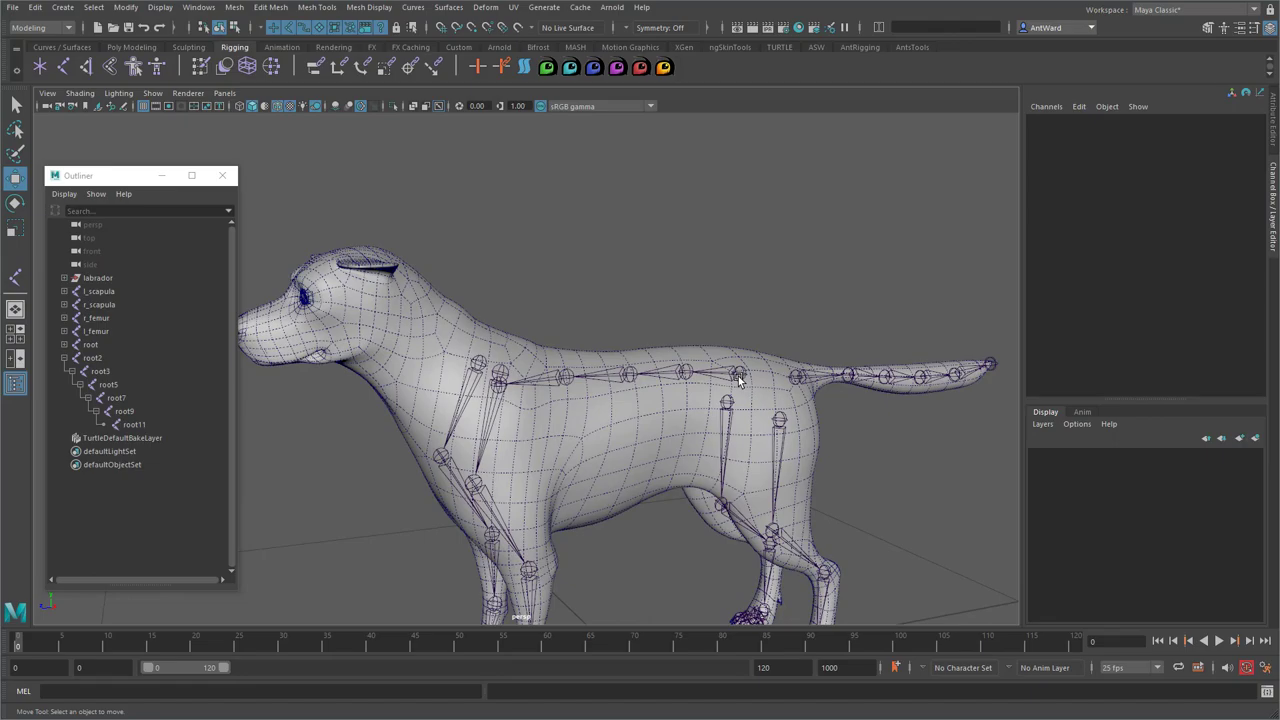
right_click_drag(818, 432, 645, 425, "alt")
middle_click_drag(645, 425, 637, 351, "alt")
left_click_drag(637, 351, 582, 442, "alt")
key("space")
left_click(15, 277)
left_click(597, 490)
key("Return")
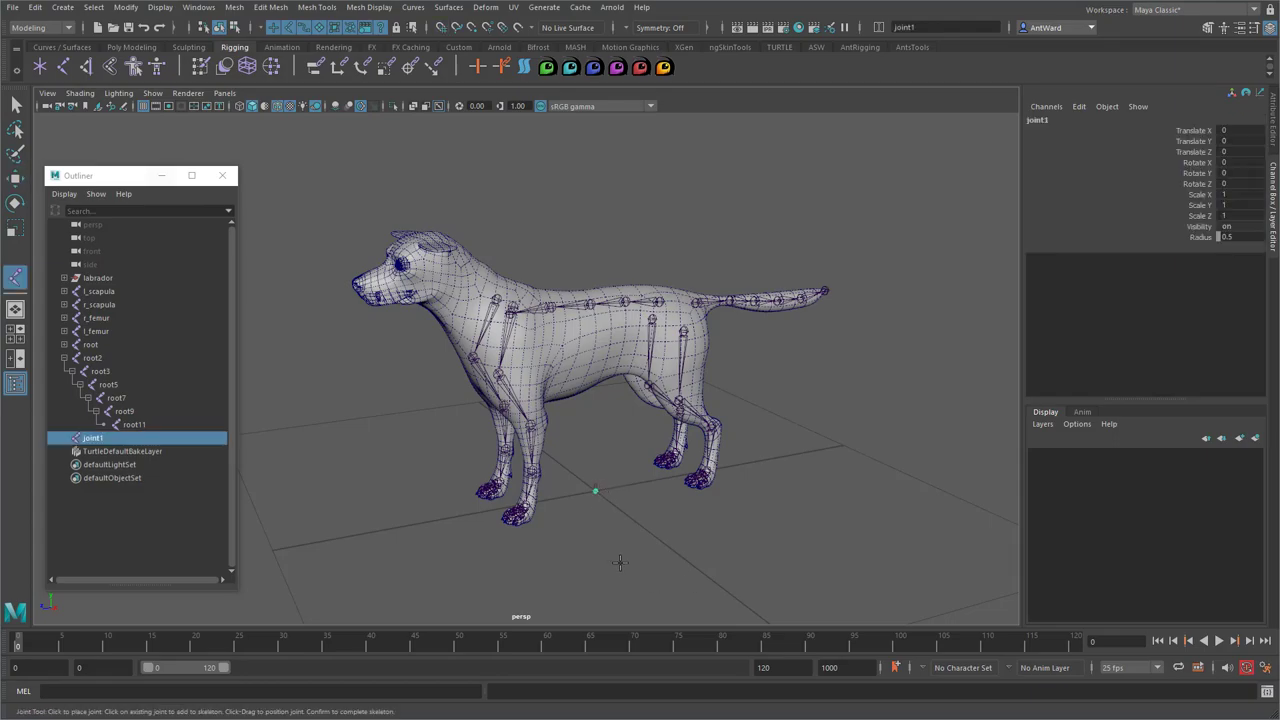
Set the new joint's radius to 1
key("w")
double_click(1250, 238)
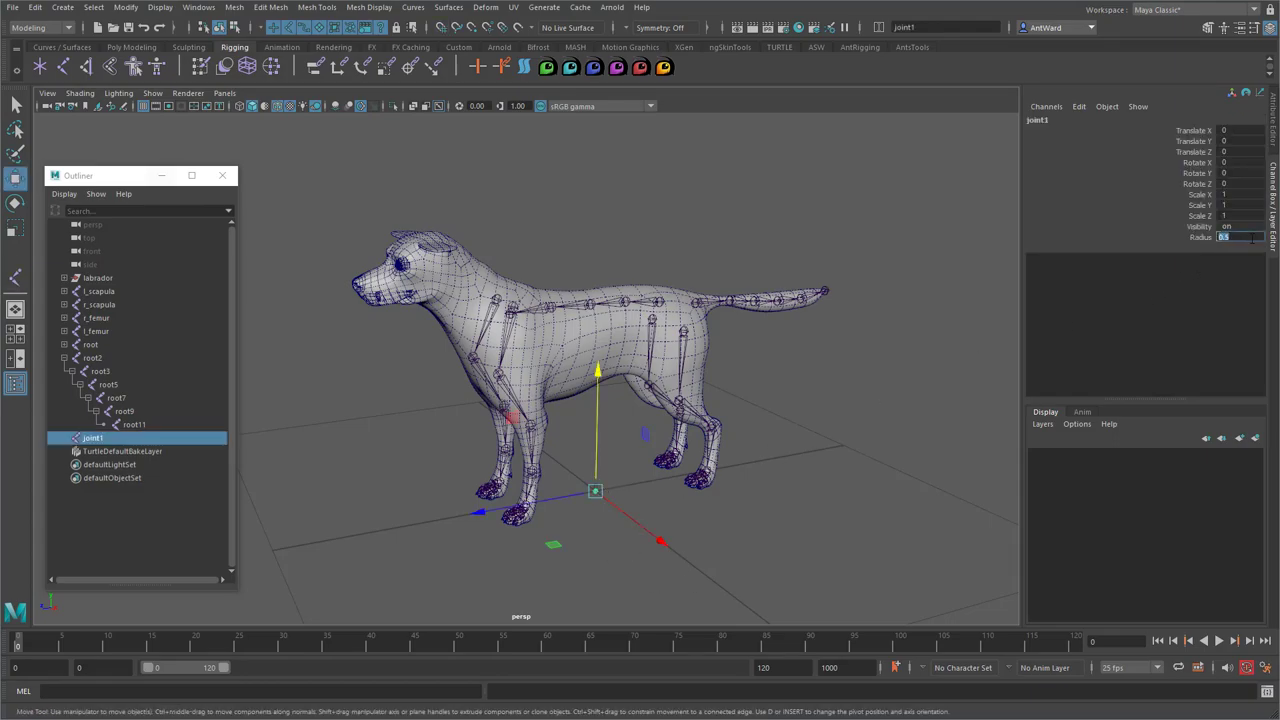
type("1")
key("Return")
In the side view, move joint1 from the origin up to the base of the neck
middle_click_drag(457, 477, 470, 482, "alt")
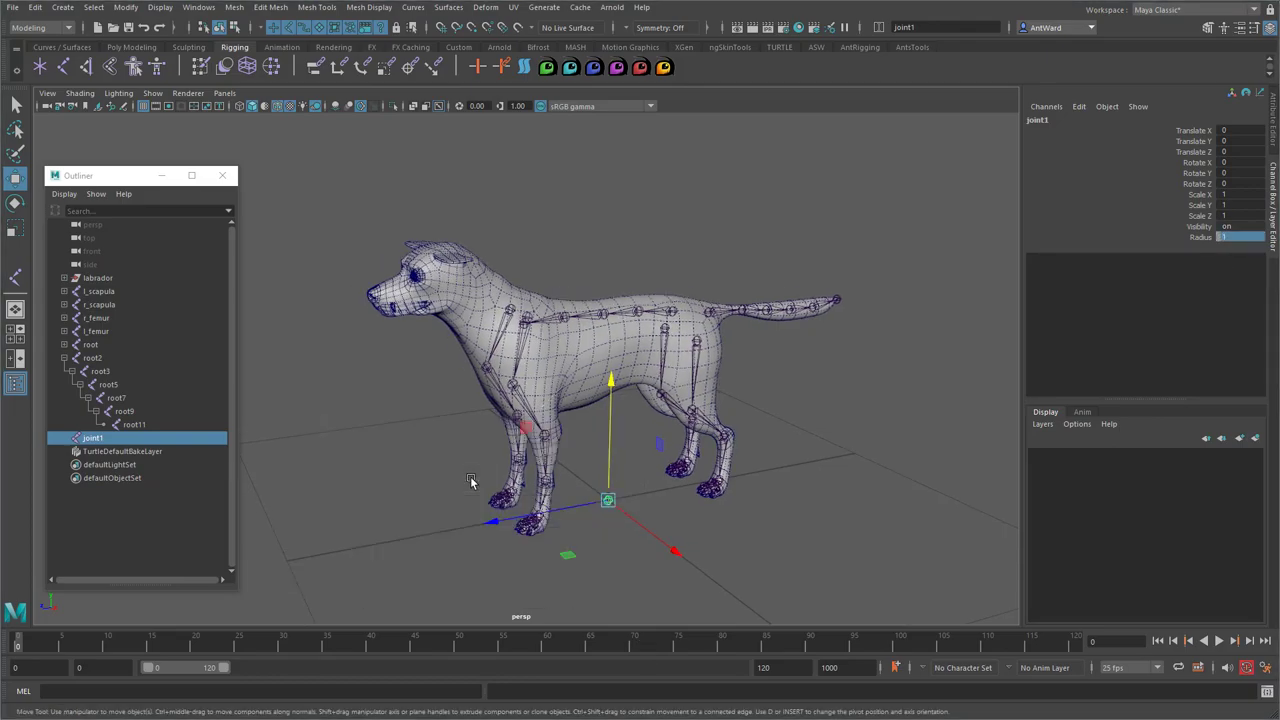
key("space")
key("space")
right_click_drag(771, 482, 480, 467, "alt")
middle_click_drag(480, 467, 814, 402, "alt")
right_click_drag(814, 402, 665, 458, "alt")
middle_click_drag(665, 458, 544, 395, "alt")
left_click_drag(675, 603, 420, 243)
Duplicate the neck joint twice, placing joint2 mid-neck at about Y 64.8, Z 42.5 and joint3 at the skull base at about Y 74.1, Z 47.9
scroll(496, 363, "up", 4)
right_click_drag(896, 434, 940, 434, "alt")
right_click_drag(632, 459, 694, 449, "alt")
middle_click_drag(694, 449, 694, 407, "alt")
left_click_drag(563, 373, 516, 264)
key("ctrl+d")
key("ctrl+d")
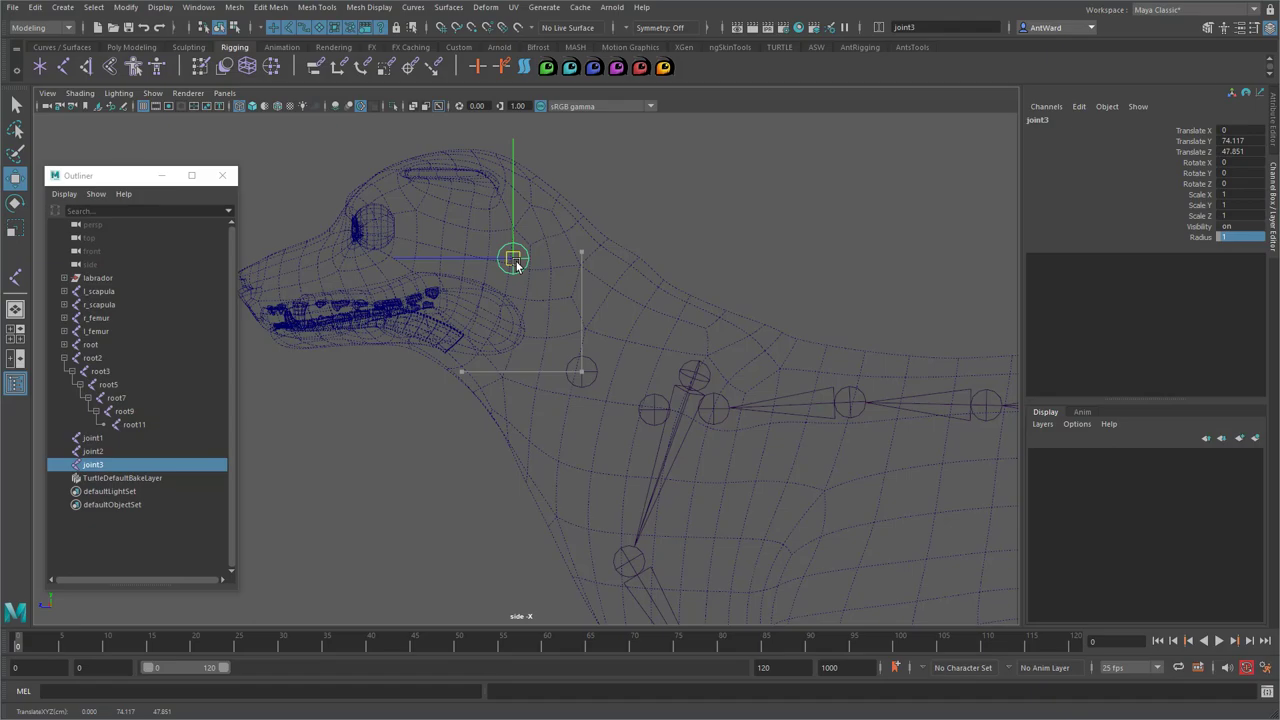
left_click_drag(515, 262, 514, 261)
left_click(581, 373)
left_click_drag(581, 373, 573, 362)
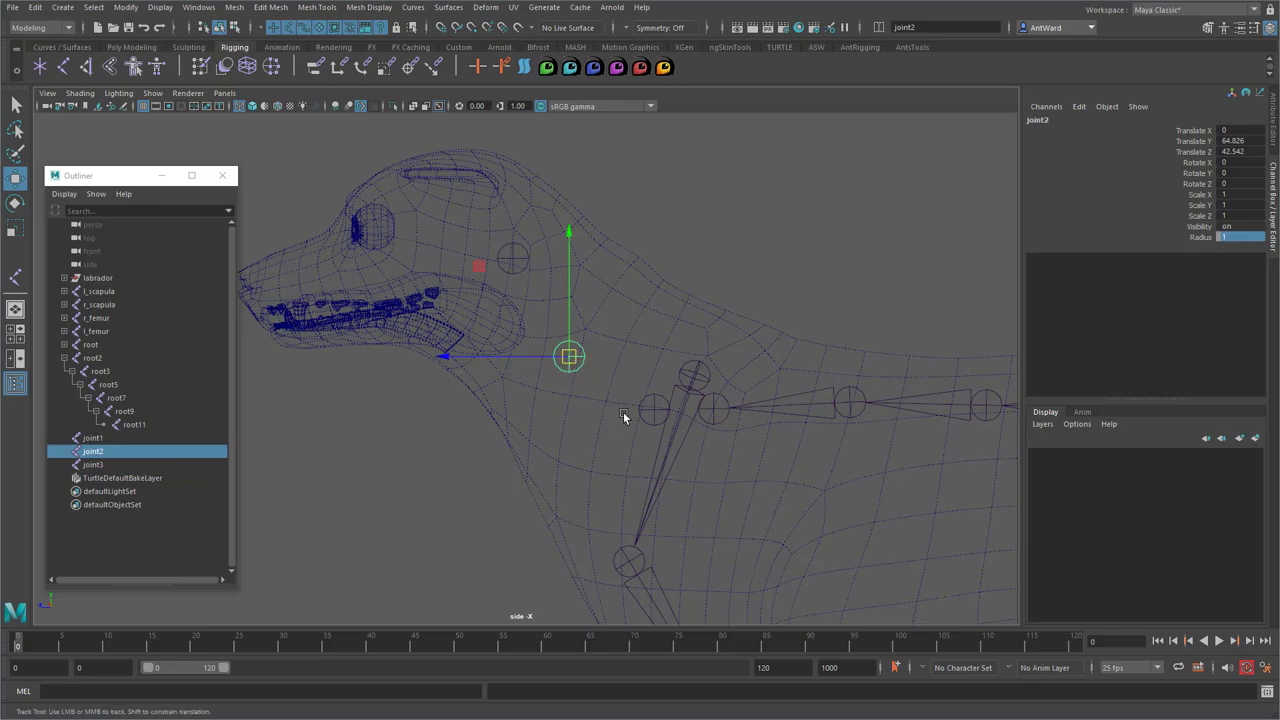
Duplicate the skull-base joint and place the copy slightly forward and down, above the back of the jaw
middle_click_drag(623, 415, 703, 421, "alt")
left_click(590, 264)
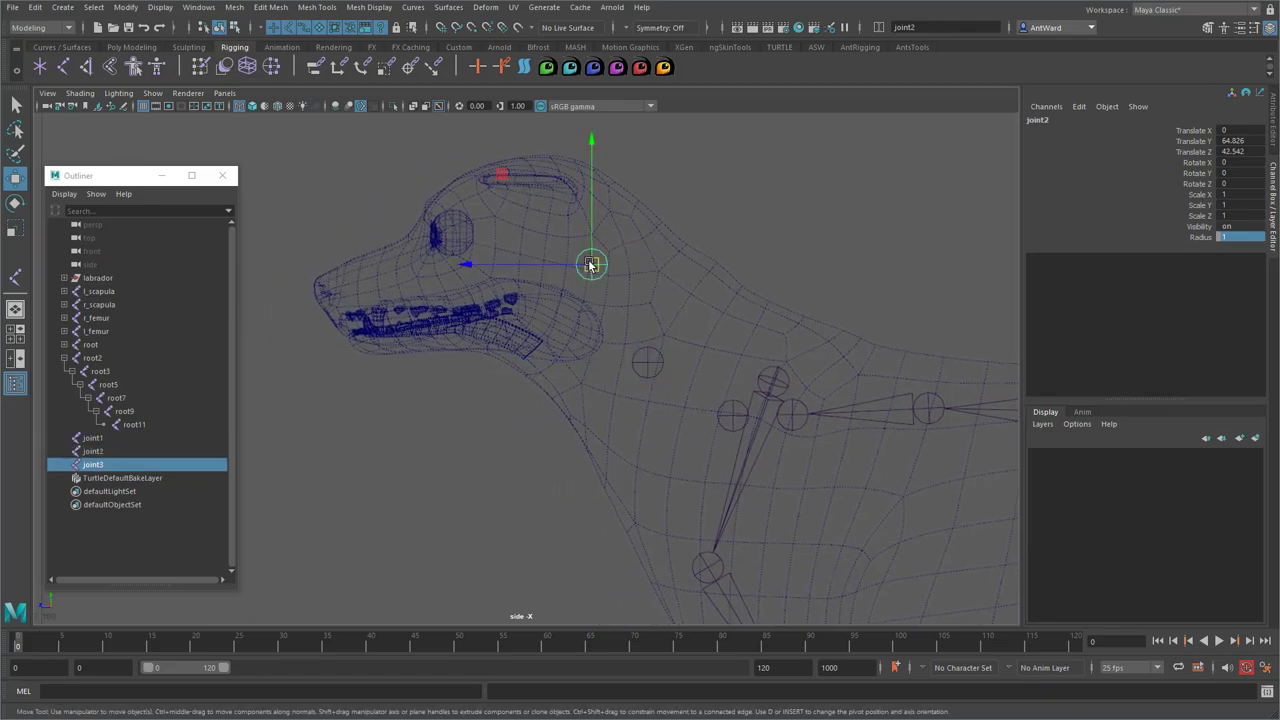
middle_click_drag(463, 366, 597, 451, "alt")
right_click_drag(597, 451, 885, 400, "alt")
right_click_drag(746, 392, 804, 378, "alt")
key("ctrl+d")
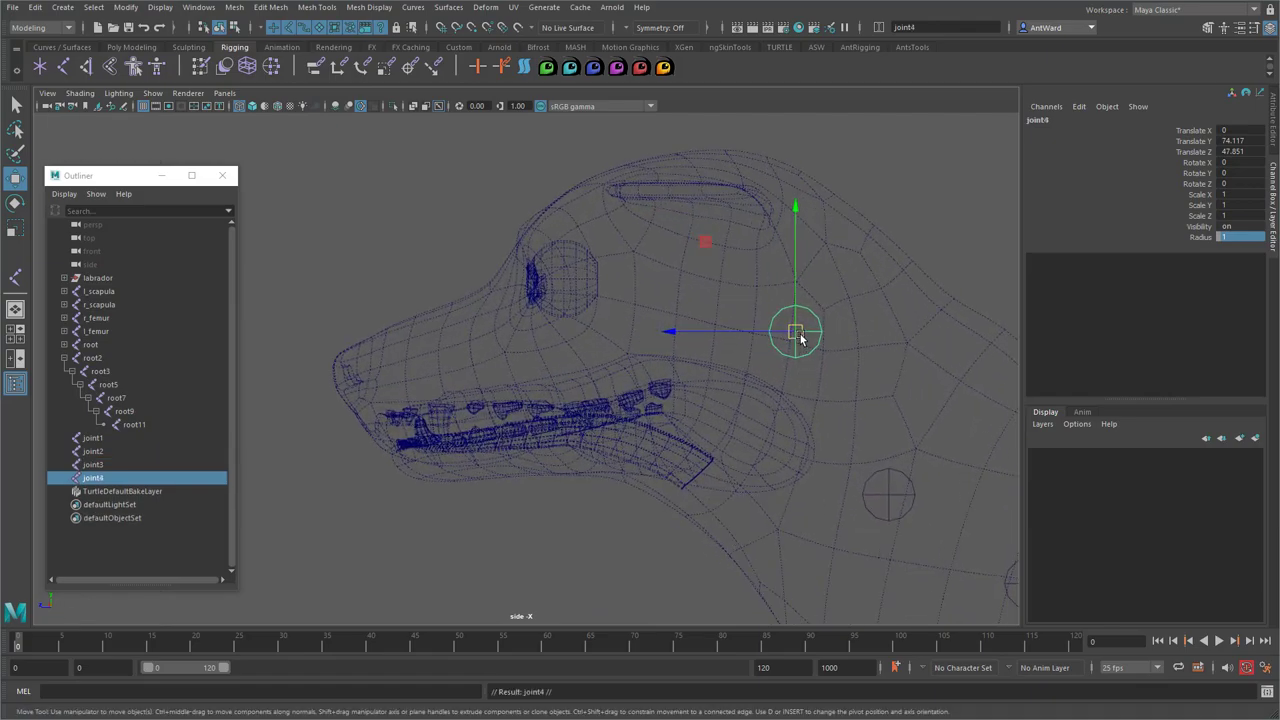
left_click_drag(797, 335, 722, 357)
Duplicate joint4 and centre the copy on the eyeball at about Translate Y 77.1, Z 61.2 in the side view
right_click_drag(617, 383, 877, 397, "alt")
key("ctrl+d")
left_click_drag(762, 388, 552, 286)
middle_click_drag(480, 326, 500, 384, "alt")
right_click_drag(500, 384, 680, 384, "alt")
middle_click_drag(674, 329, 614, 387, "alt")
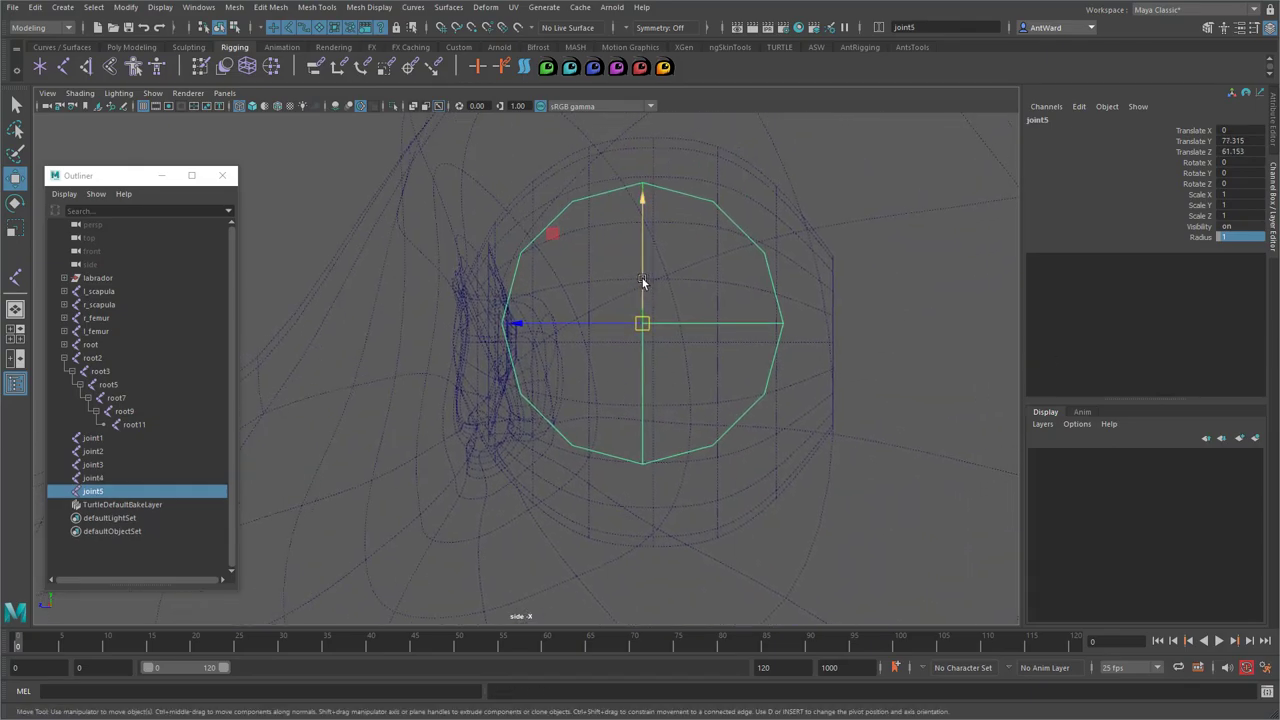
left_click_drag(642, 278, 642, 295)
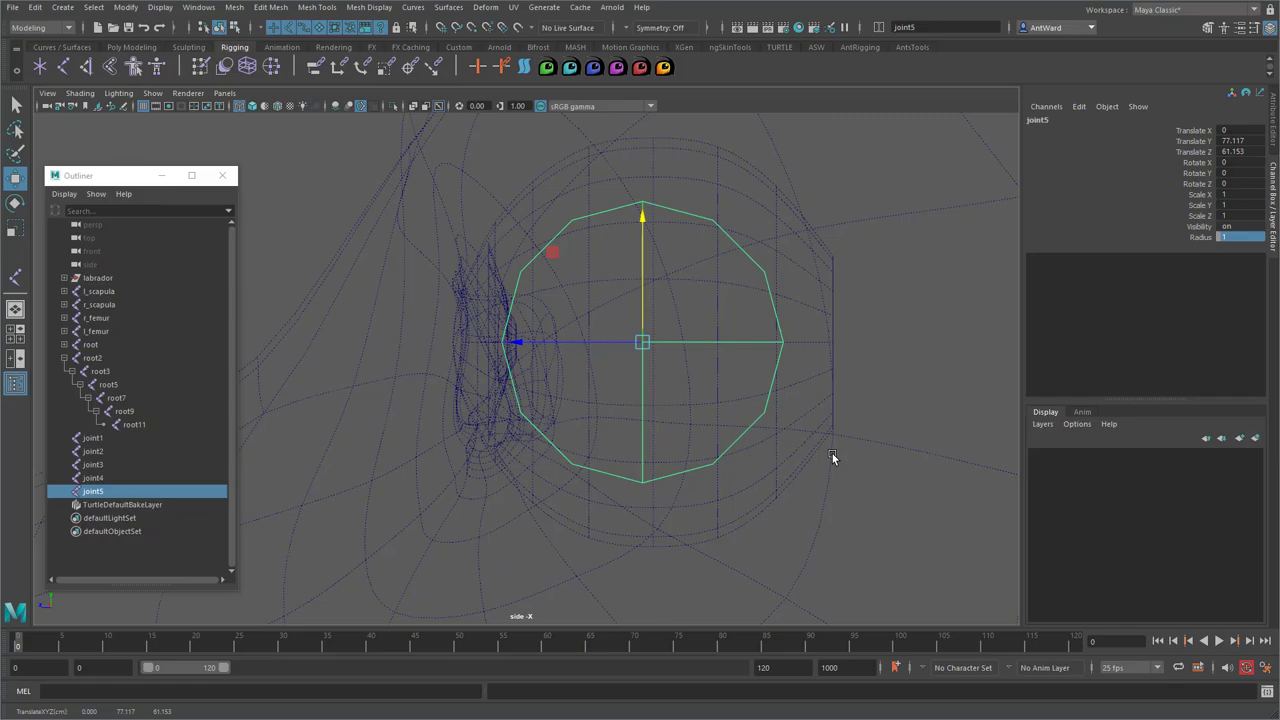
left_click_drag(832, 453, 563, 350, "alt")
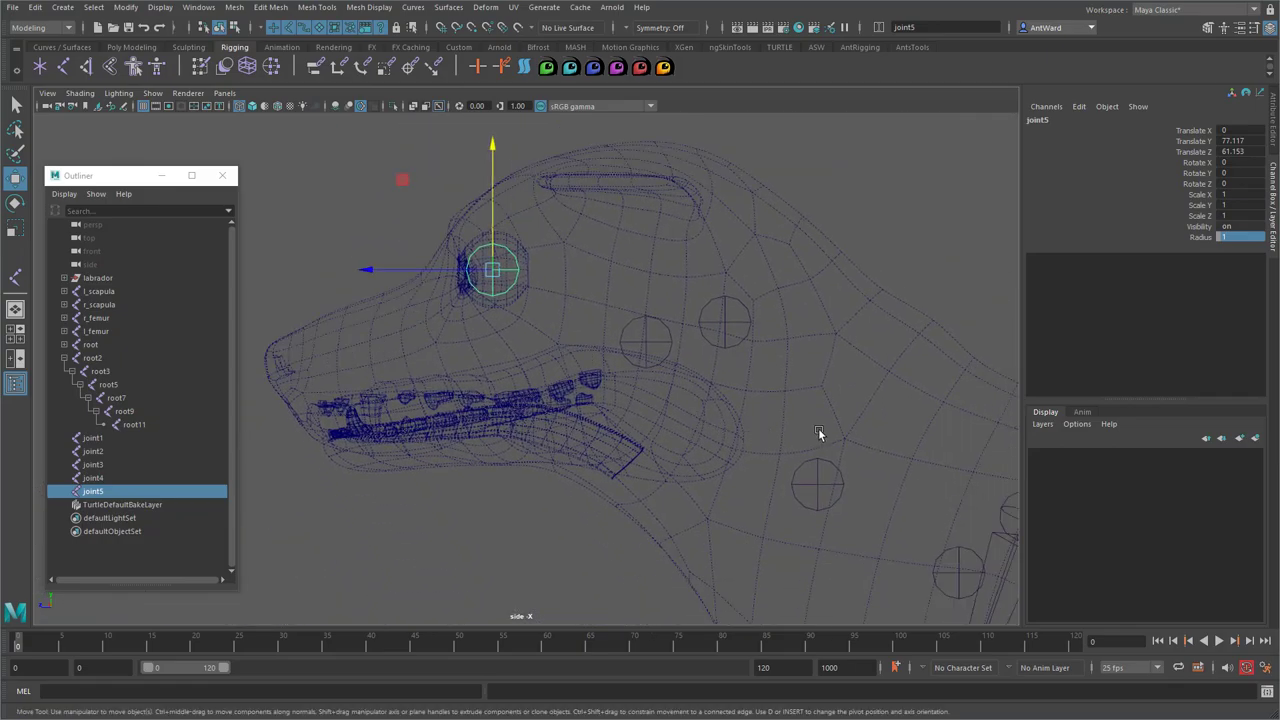
scroll(480, 295, "down", 1)
key("space")
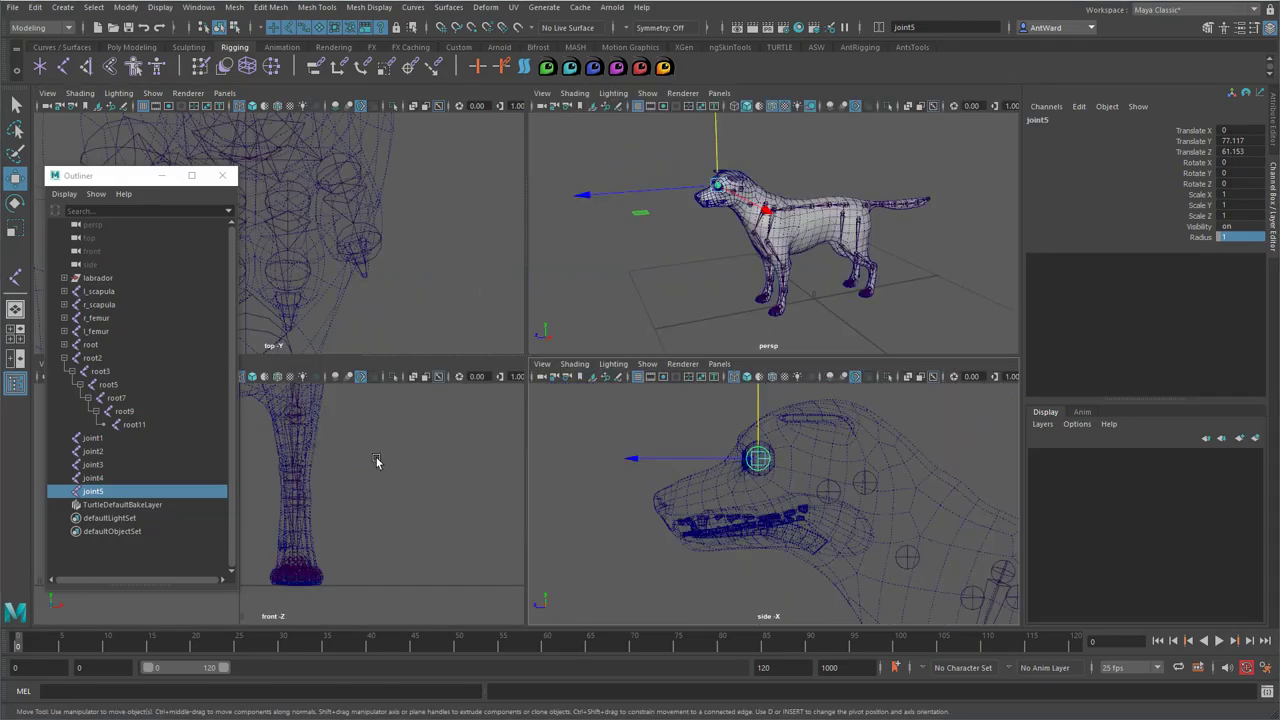
In the front view, move joint5 sideways onto the centre of the left eyeball, at about Translate X 4.6
key("space")
middle_click_drag(612, 330, 650, 590, "alt")
middle_click_drag(500, 160, 555, 518, "alt")
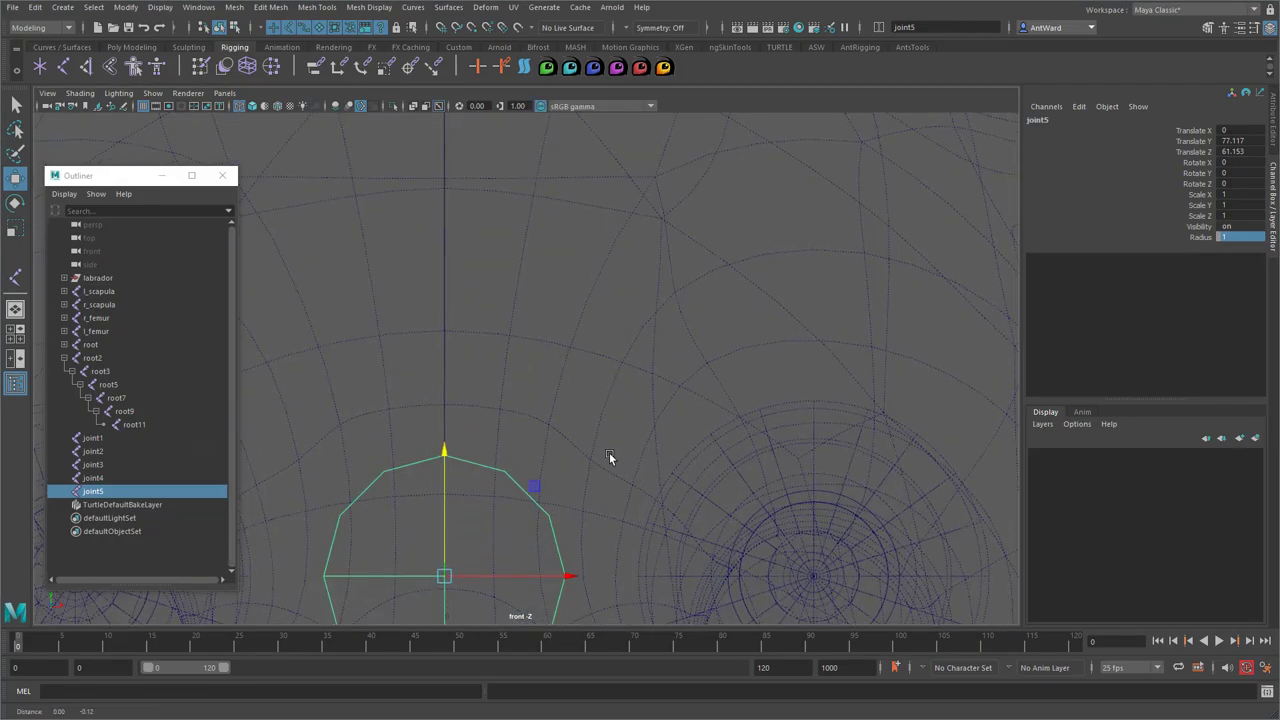
left_click_drag(500, 386, 873, 389)
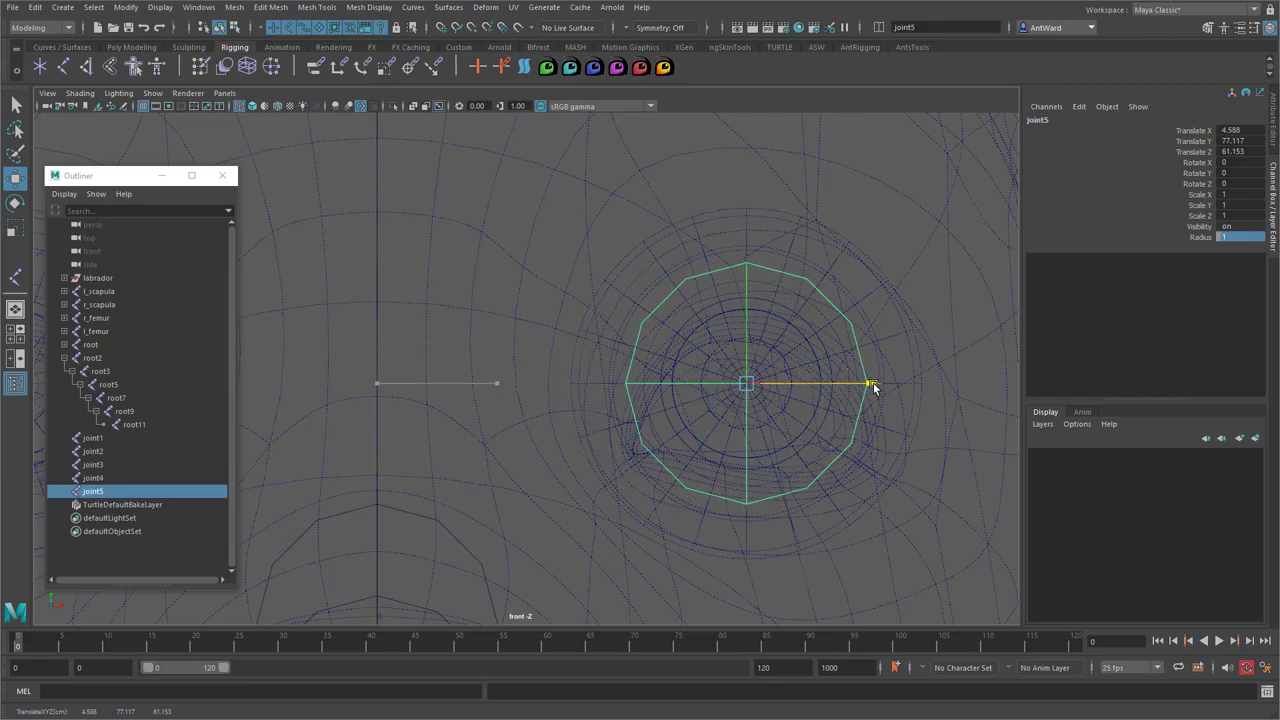
In the perspective view, rename joint3 at the skull base as head
key("space")
key("space")
scroll(886, 368, "up", 5)
left_click_drag(886, 368, 557, 343, "alt")
middle_click_drag(557, 343, 637, 357, "alt")
right_click_drag(637, 357, 726, 345, "alt")
left_click(452, 215)
left_click(1084, 123)
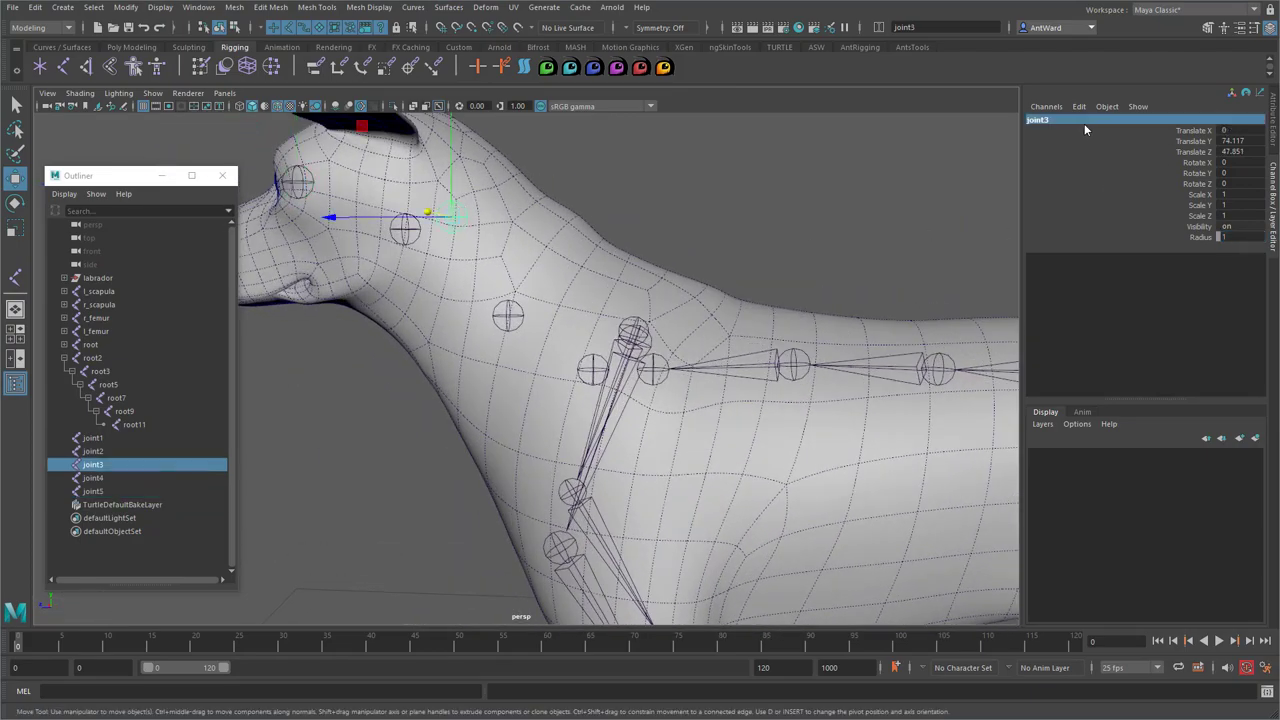
type("head")
key("Return")
Rename joint4, just in front of the head joint, as jaw
scroll(701, 292, "down", 3)
scroll(500, 240, "up", 3)
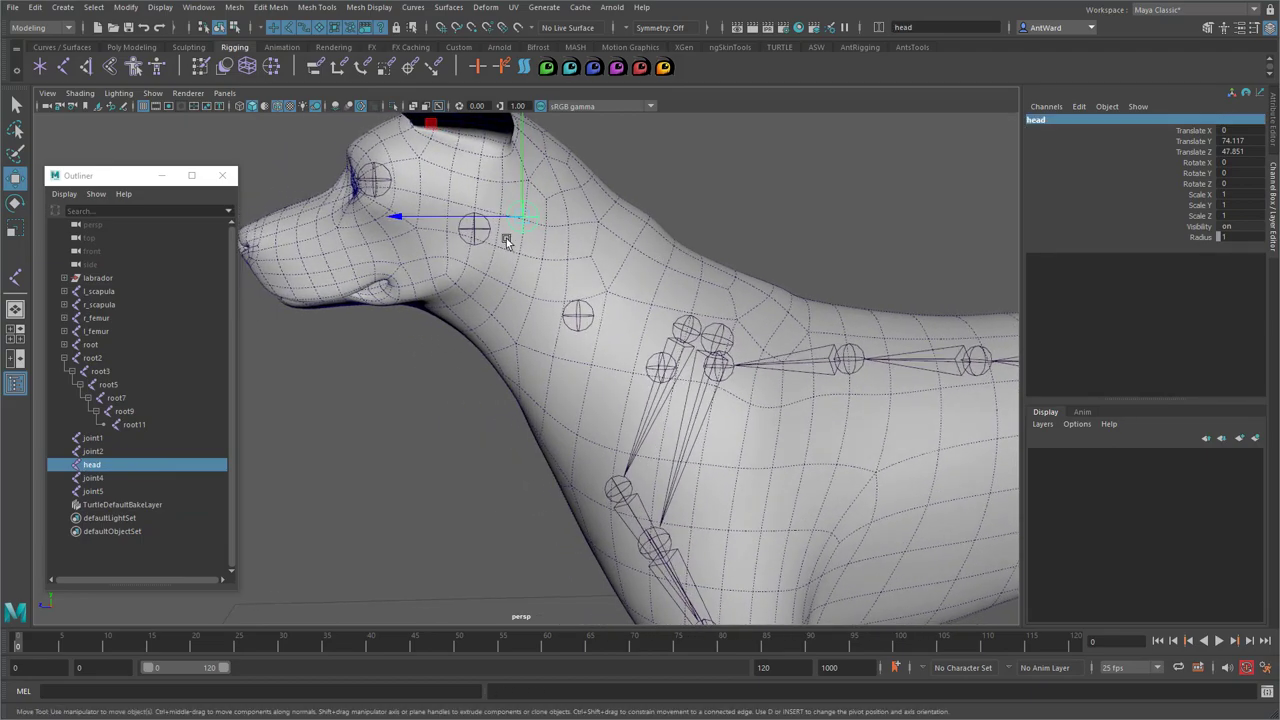
left_click(475, 233)
left_click(1040, 121)
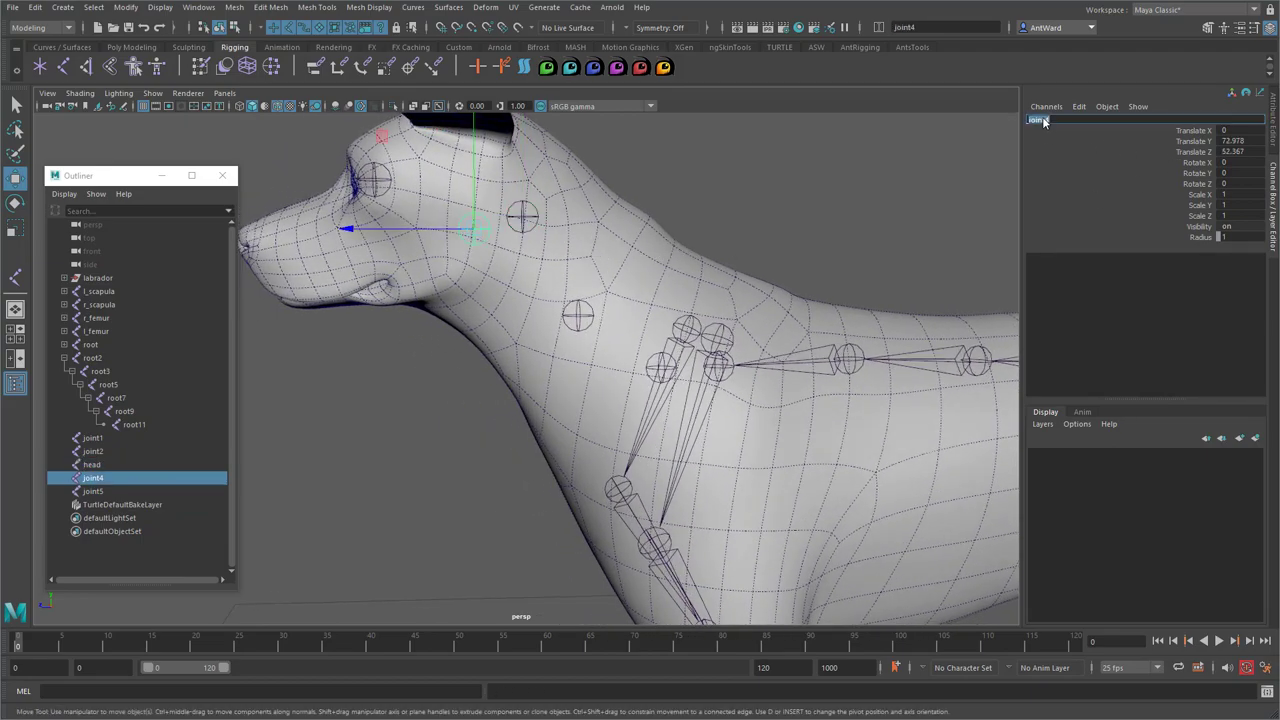
type("jaw")
key("Return")
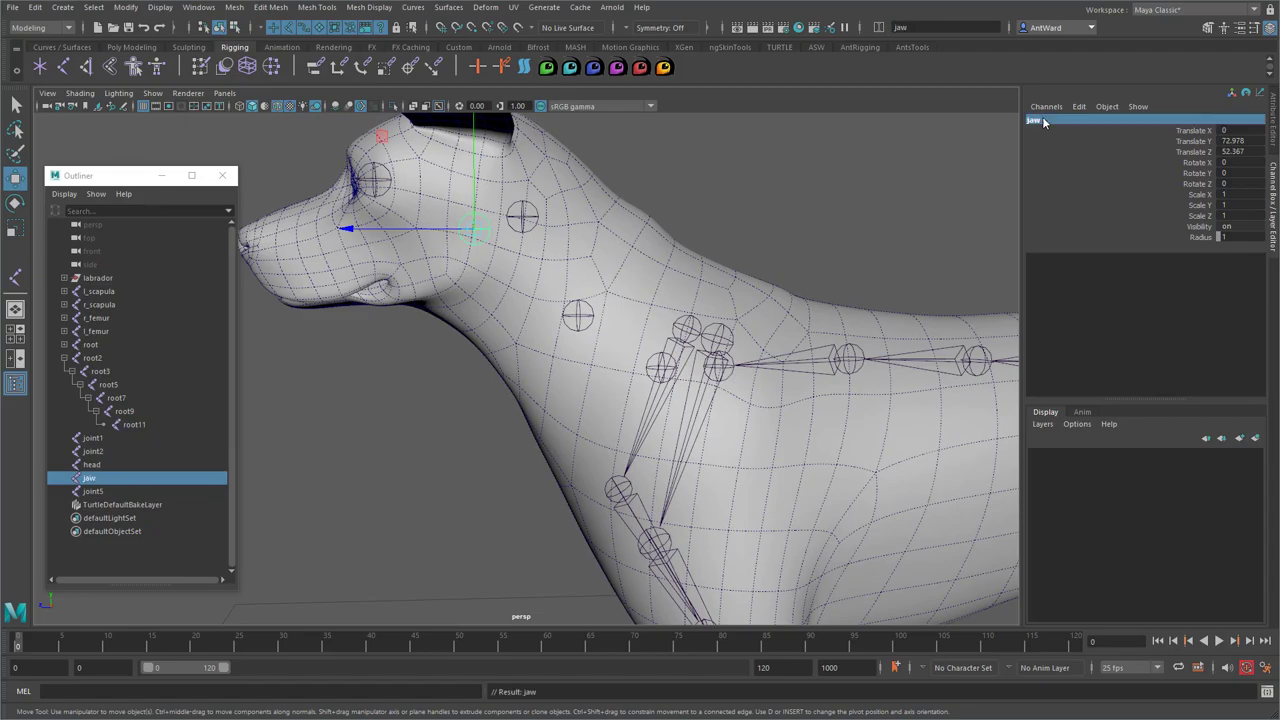
Rename joint5 at the eyeball as l_eye
left_click(373, 180)
left_click(1060, 121)
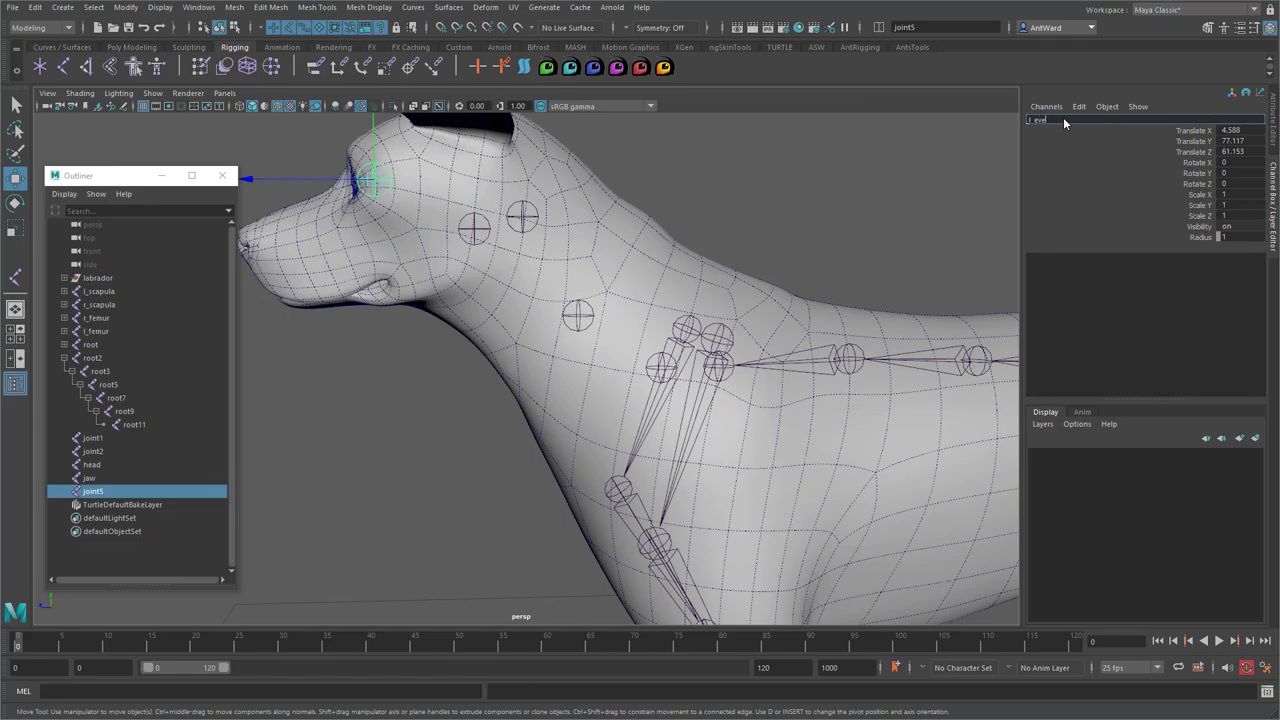
type("l_eye")
key("Return")
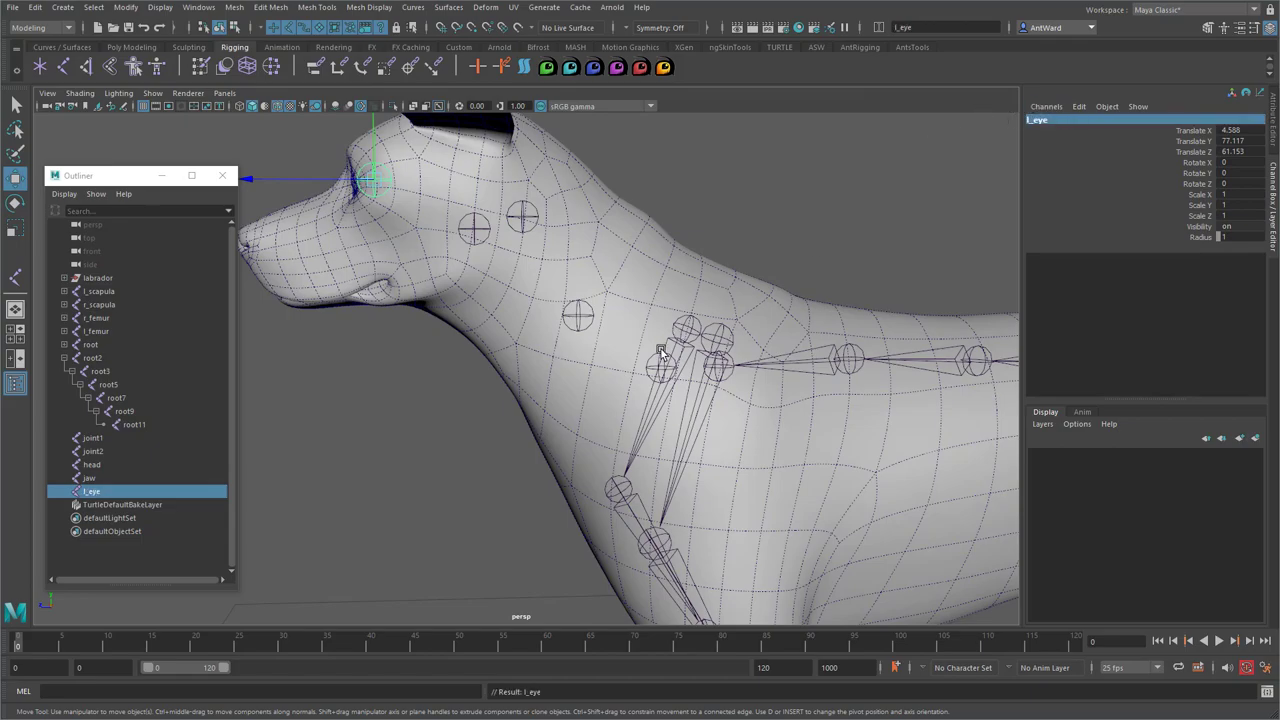
Rename joint1 at the base of the neck as neck_base
left_click(660, 352)
left_click(1054, 121)
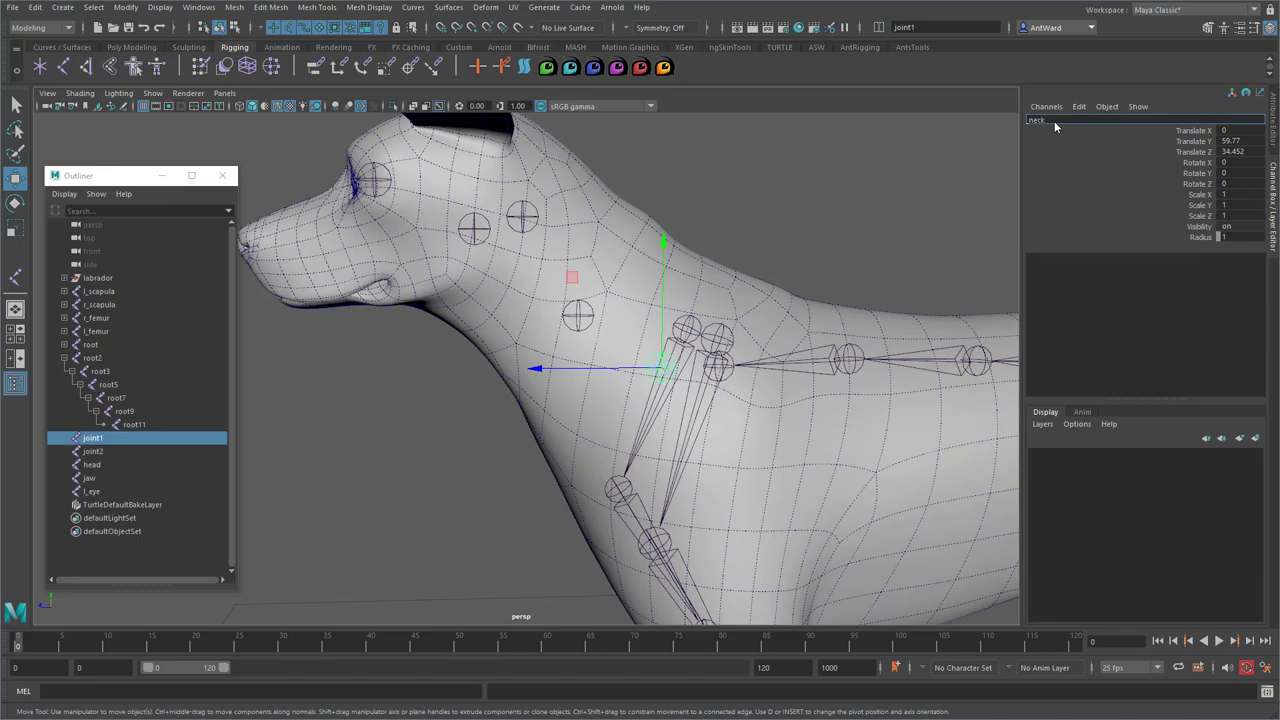
type("neck_base")
key("Return")
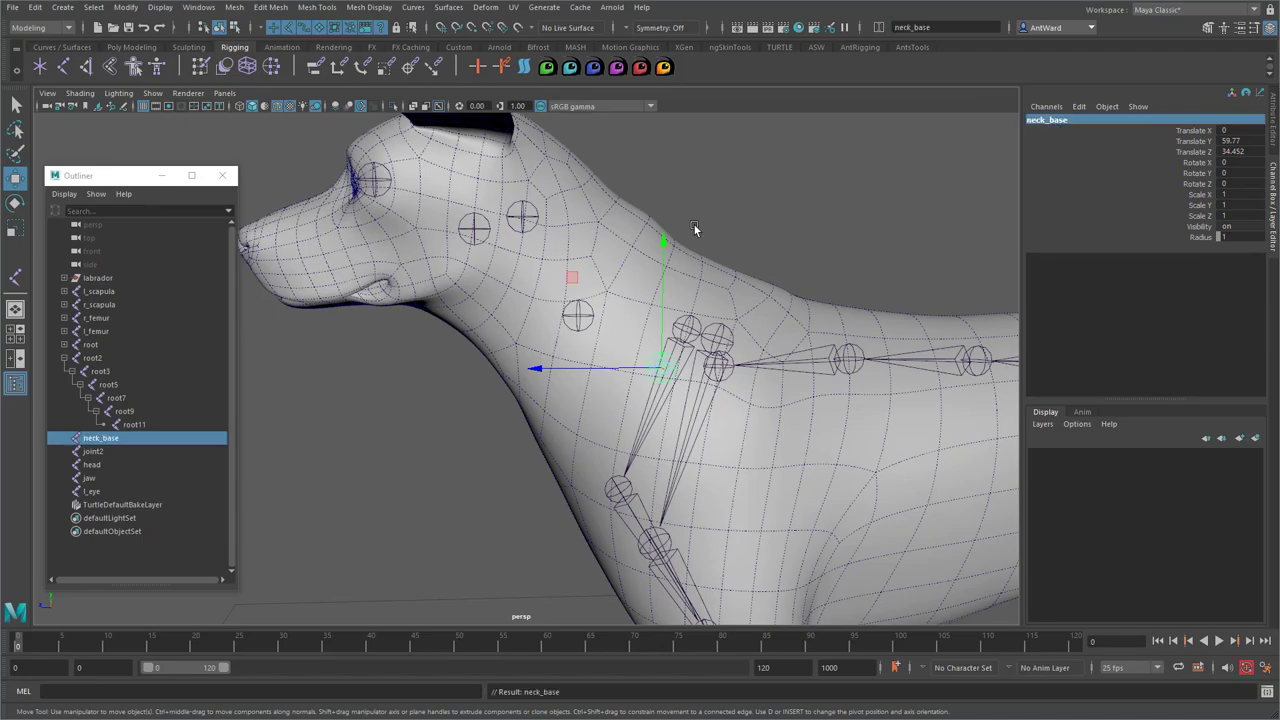
Rename joint2 in the middle of the neck as neck_mid
left_click(585, 314)
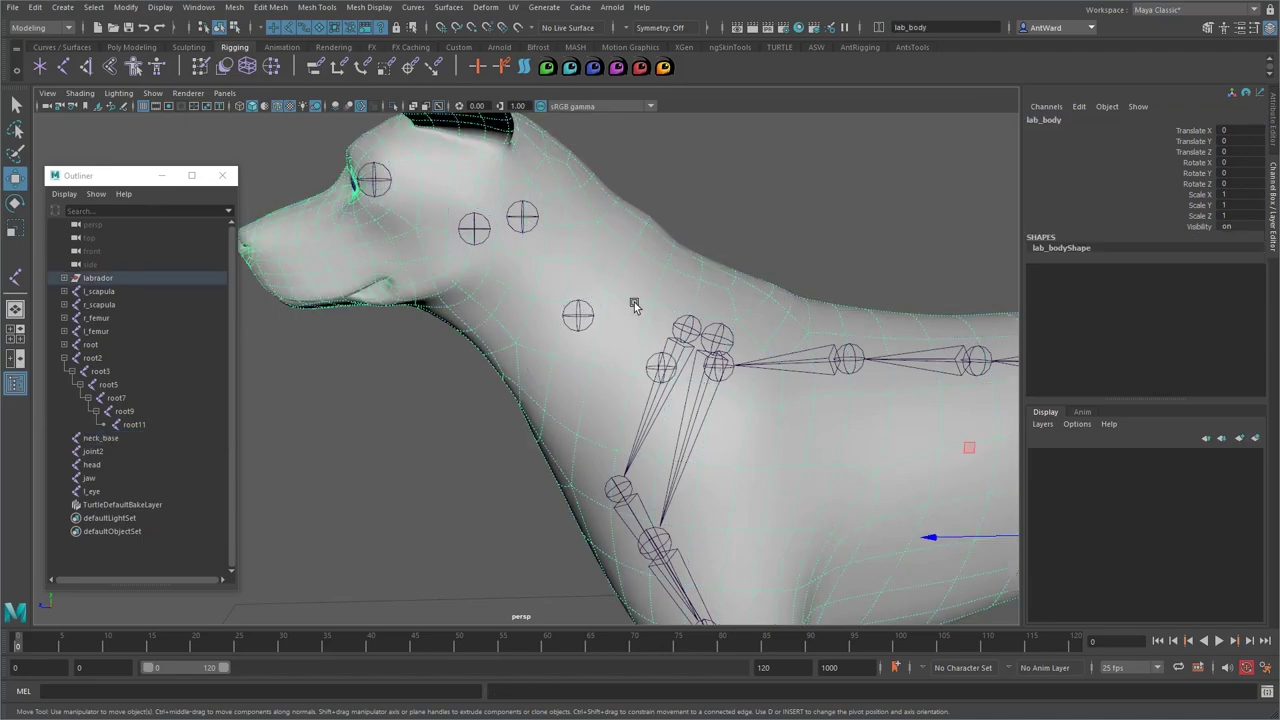
left_click(580, 316)
double_click(1052, 122)
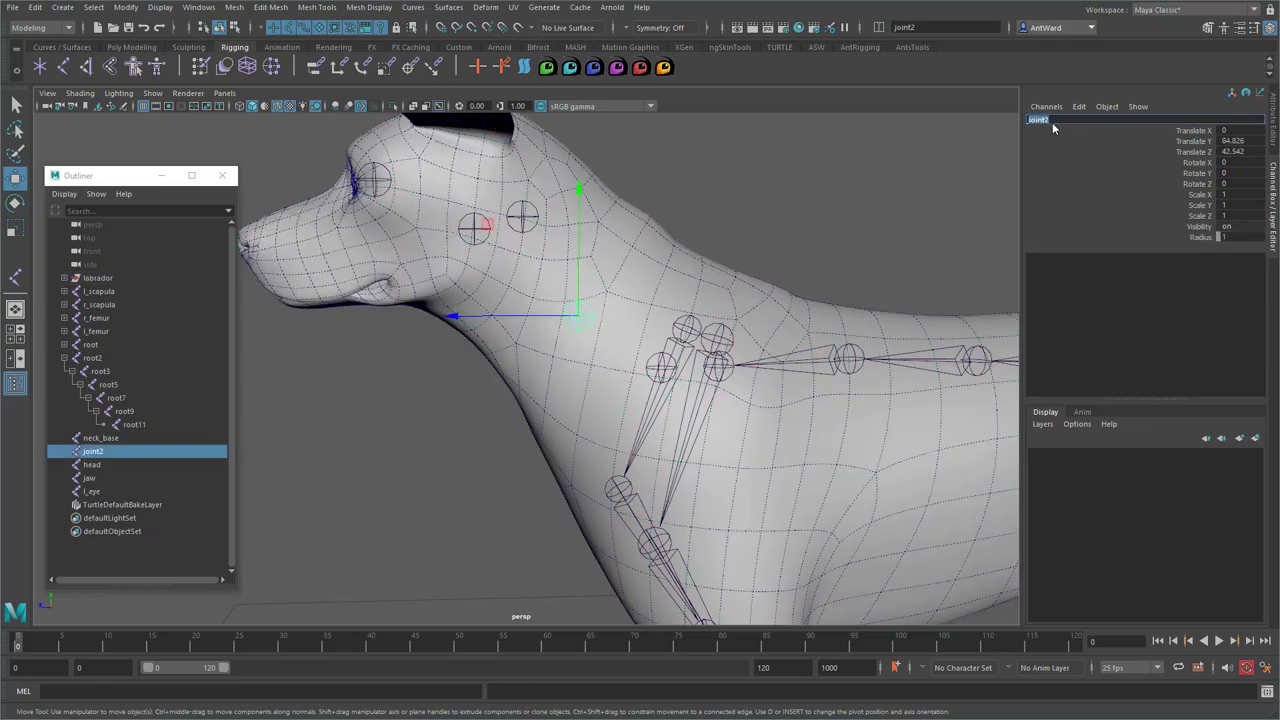
key("Return")
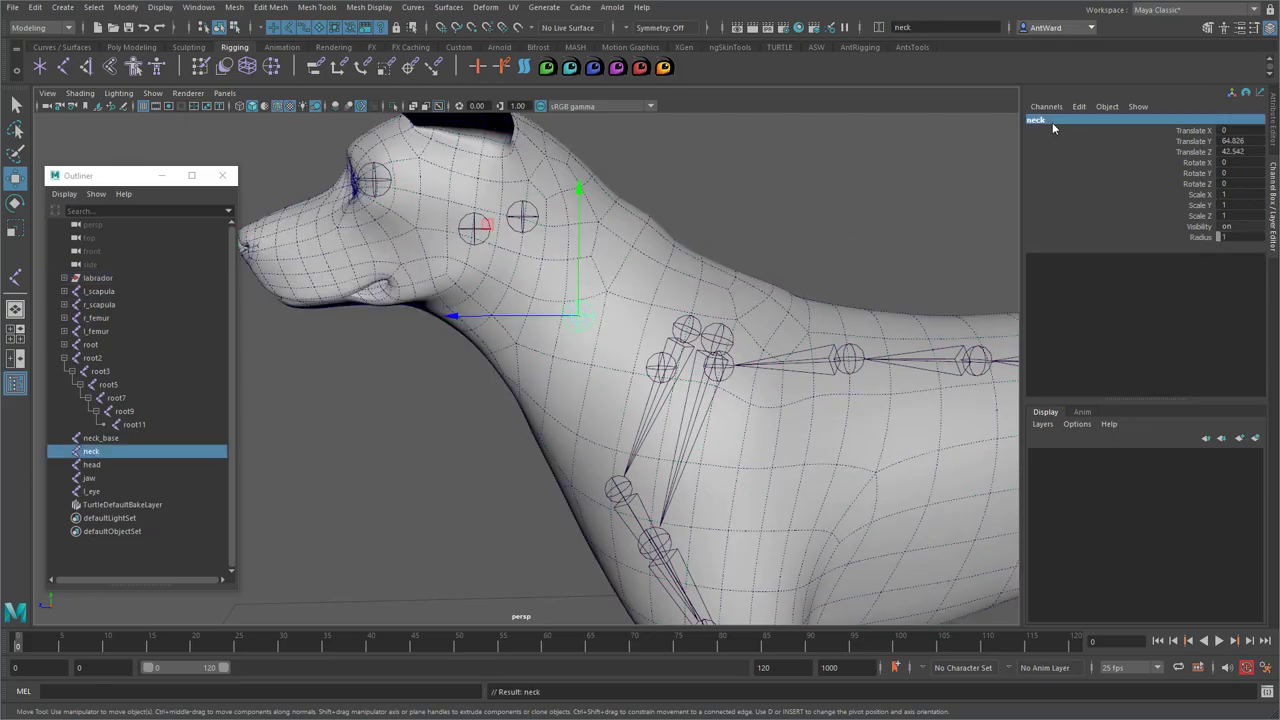
left_click_drag(526, 316, 505, 316, "alt")
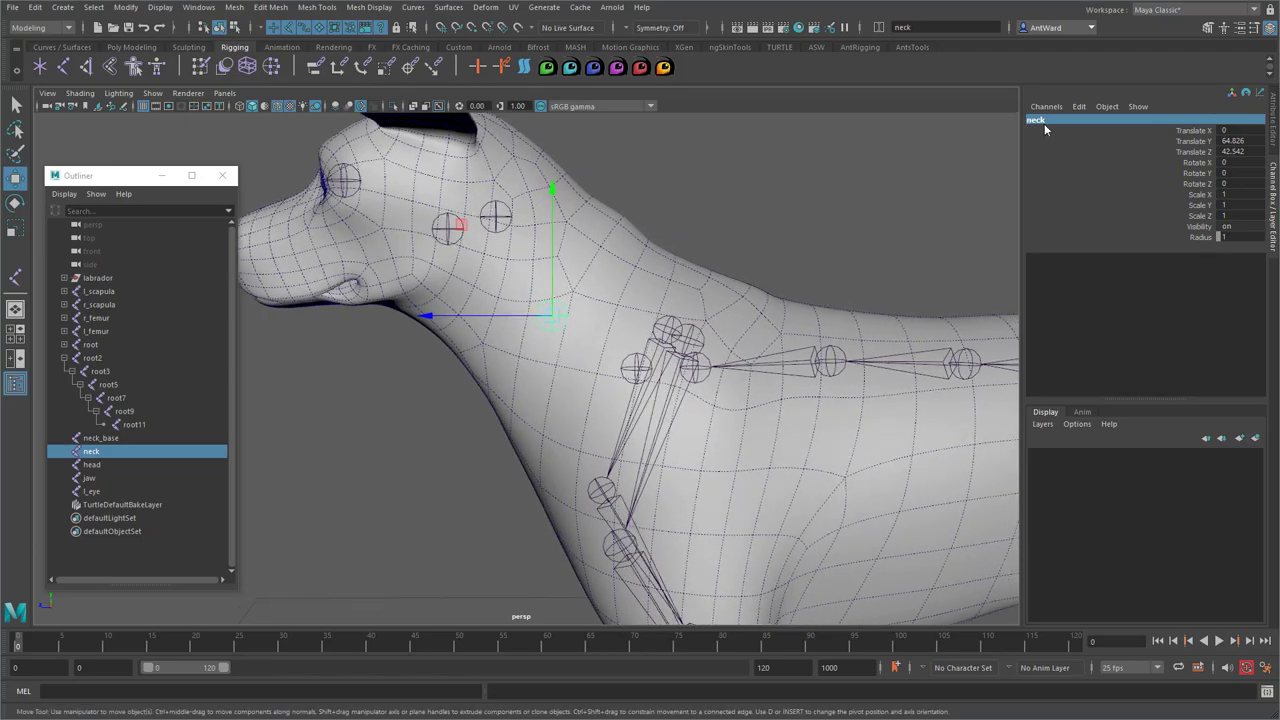
left_click(1046, 121)
left_click(1057, 120)
type("_mid")
key("Return")
Parent the neck_mid joint to neck_base, and the head joint to neck_mid
left_click(632, 370, "shift")
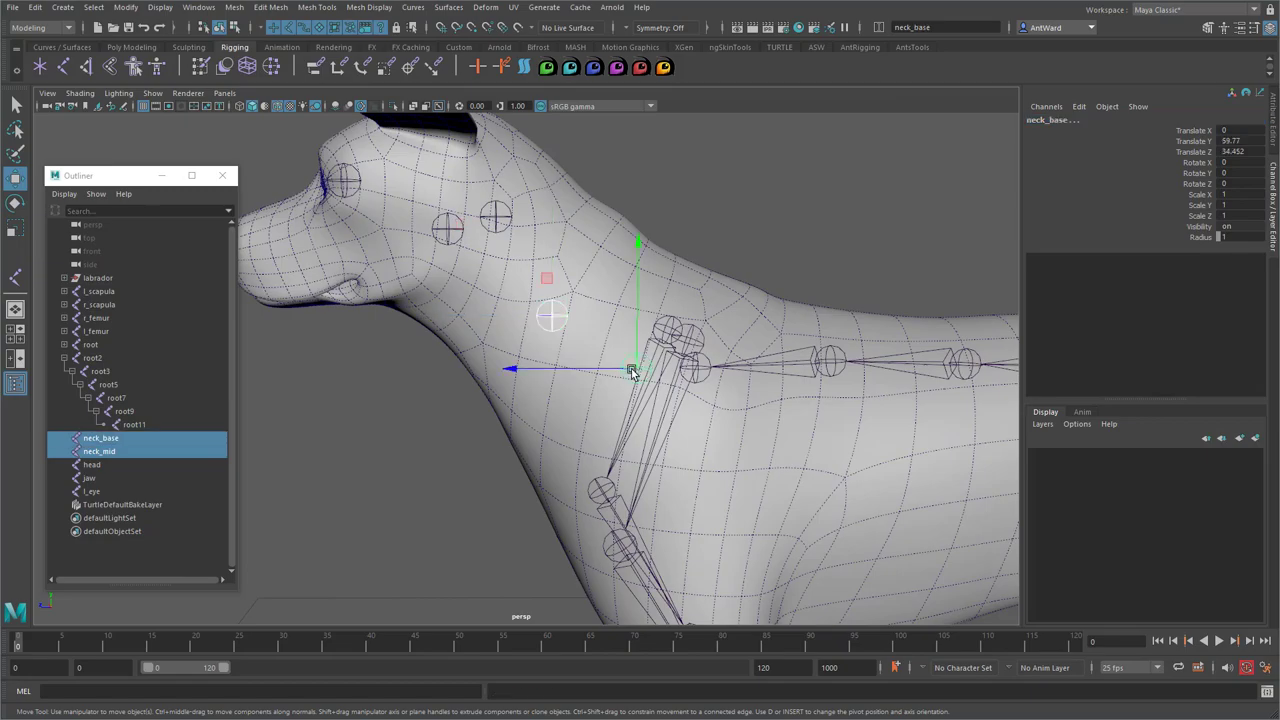
key("p")
left_click(497, 220)
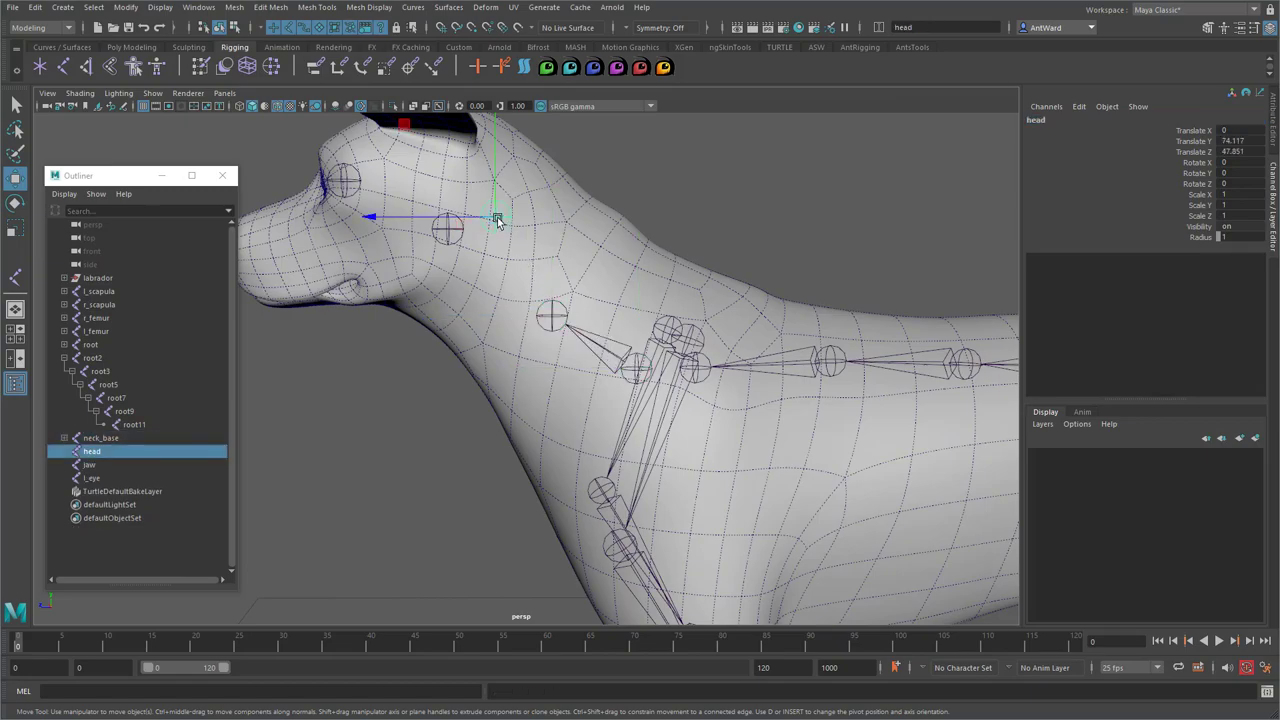
left_click(553, 310, "shift")
key("p")
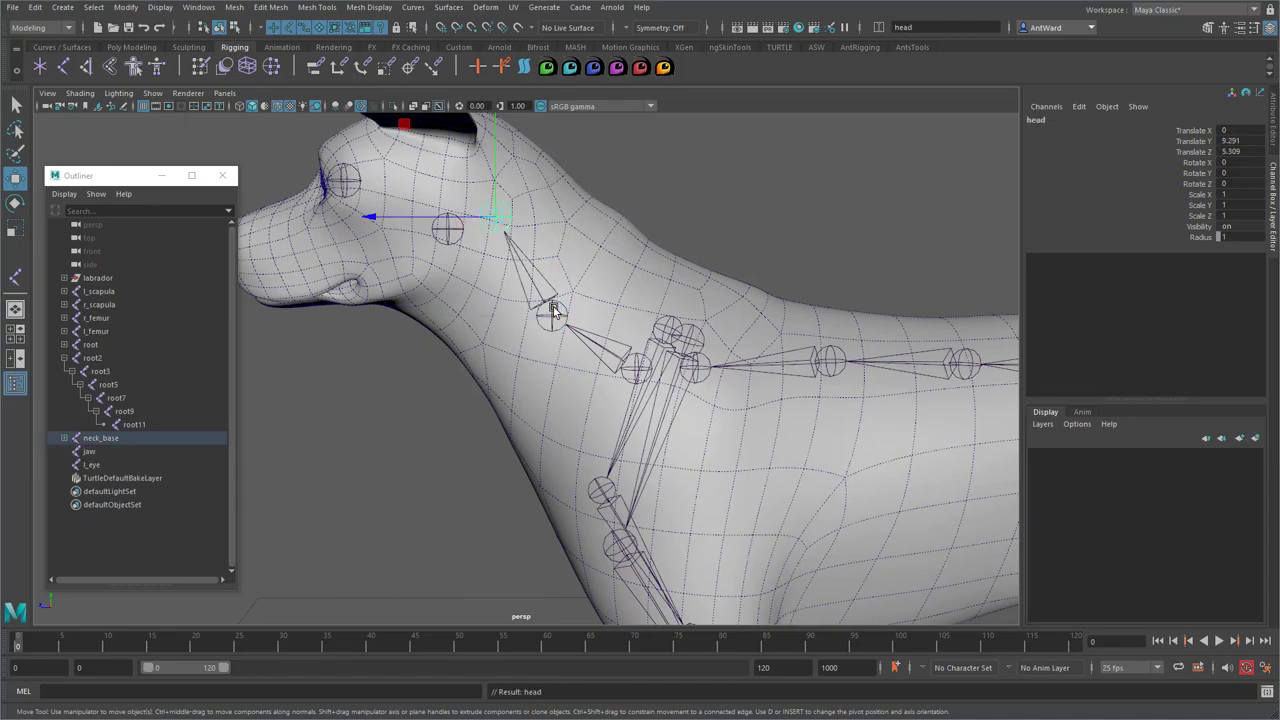
left_click_drag(508, 342, 590, 376, "alt")
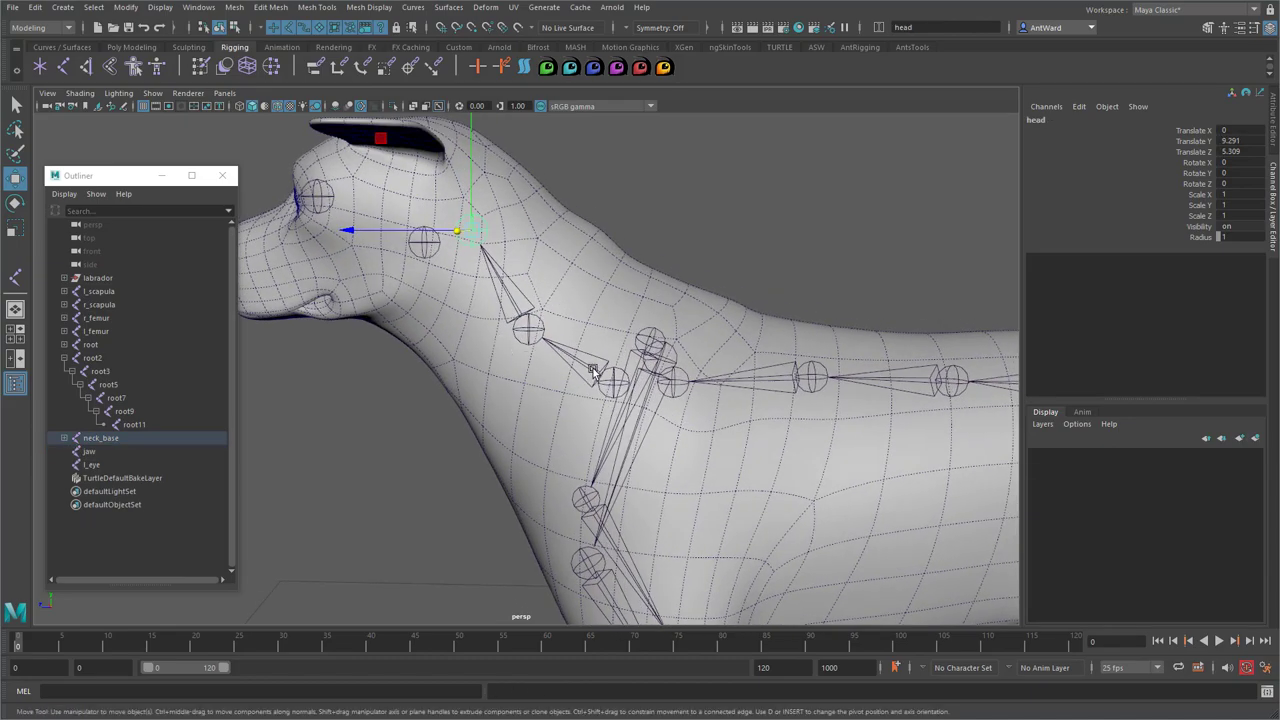
left_click(593, 372)
left_click(476, 229)
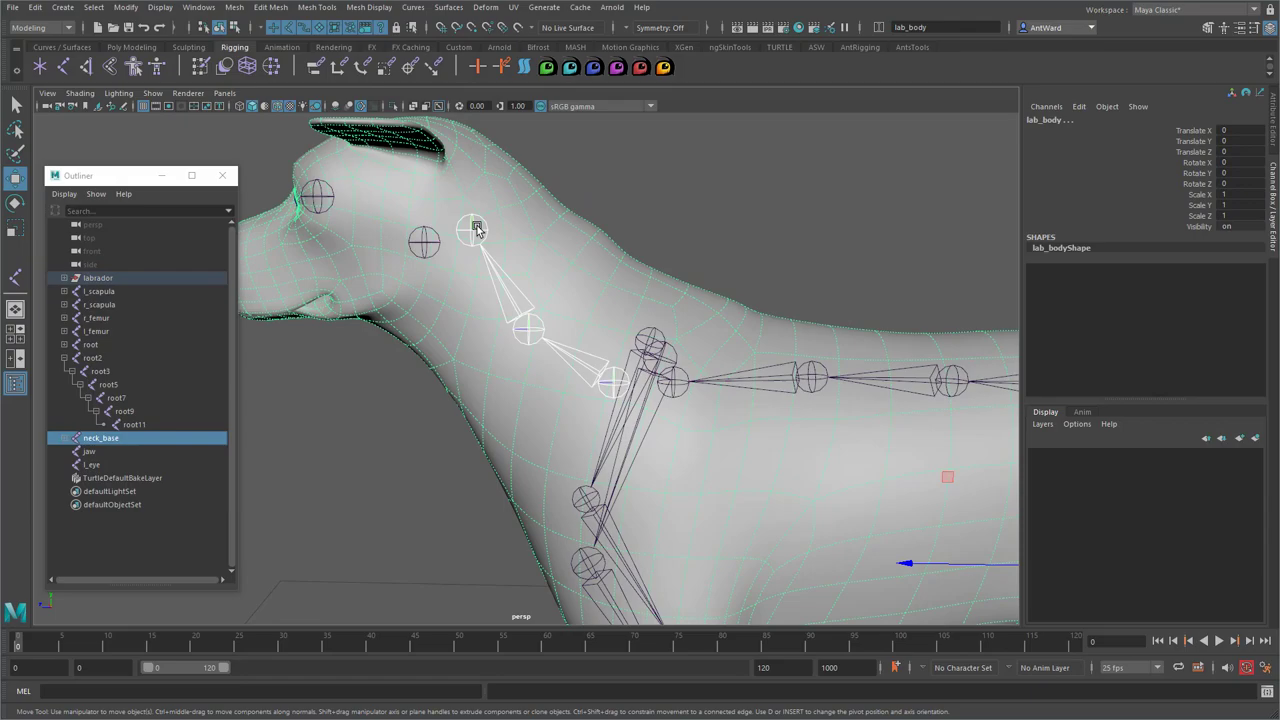
key("ctrl+z")
left_click(474, 231, "shift")
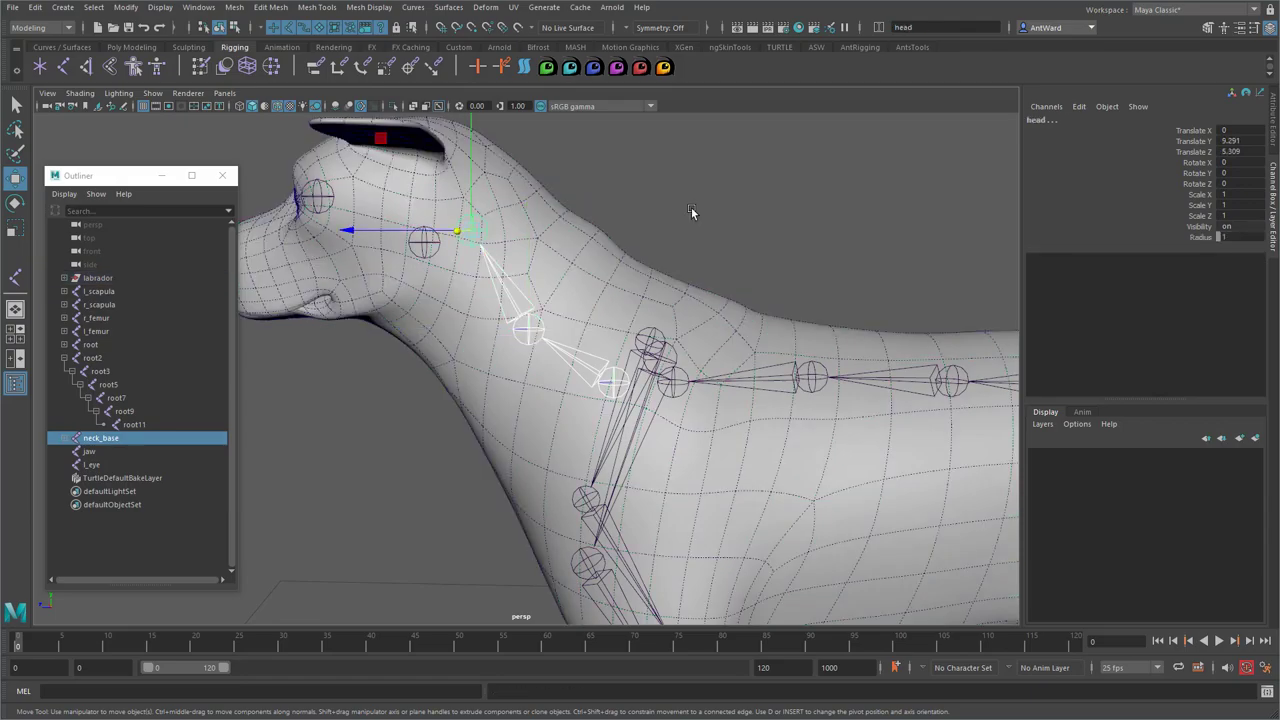
left_click_drag(692, 211, 760, 214, "alt")
middle_click_drag(760, 214, 649, 236, "alt")
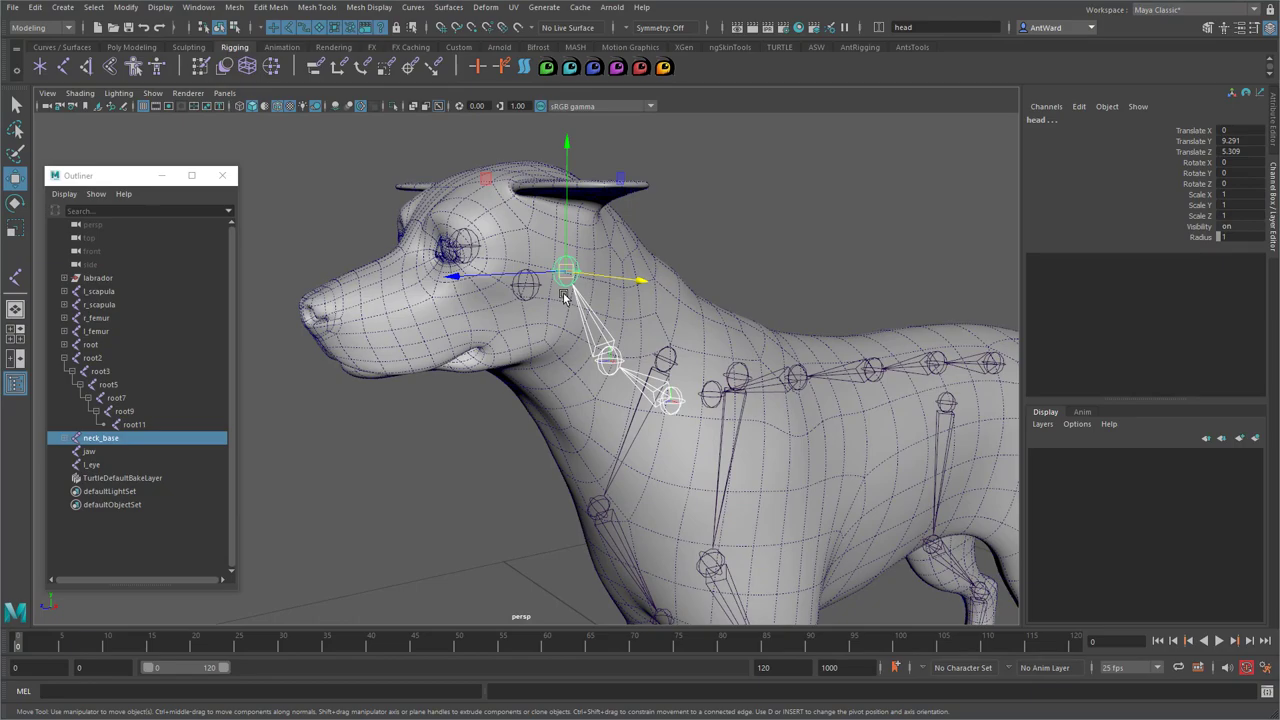
For neck_base and neck_mid, set the Orient Joint options with Orient Joint to World and Orient children of selected joints both off
left_click_drag(565, 298, 621, 405, "alt")
left_click(634, 403)
left_click(555, 365)
key("space")
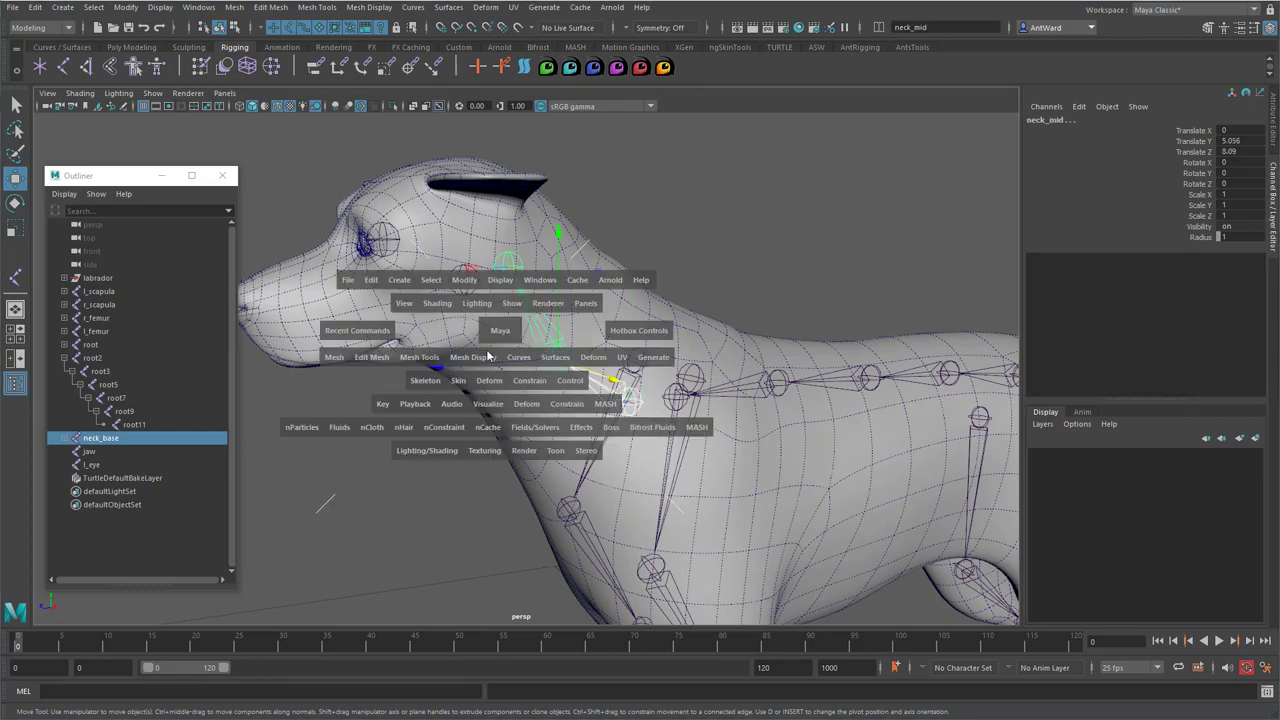
left_click(422, 384)
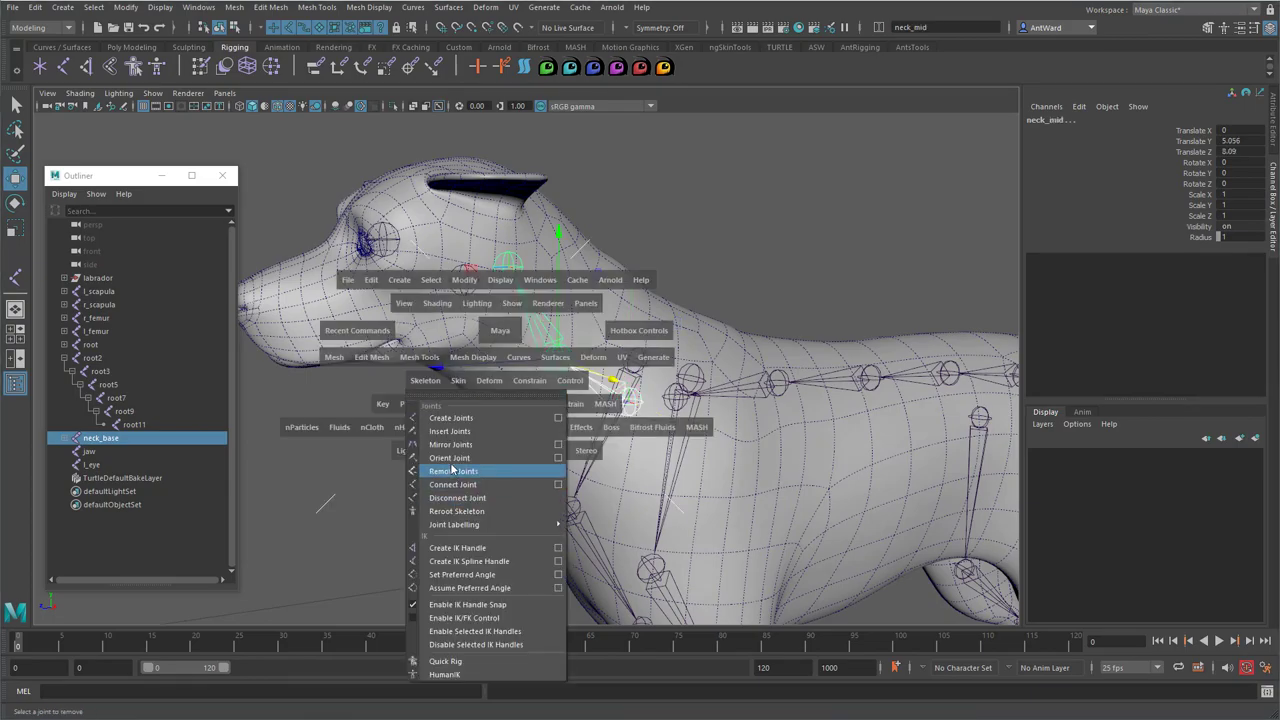
left_click(558, 458)
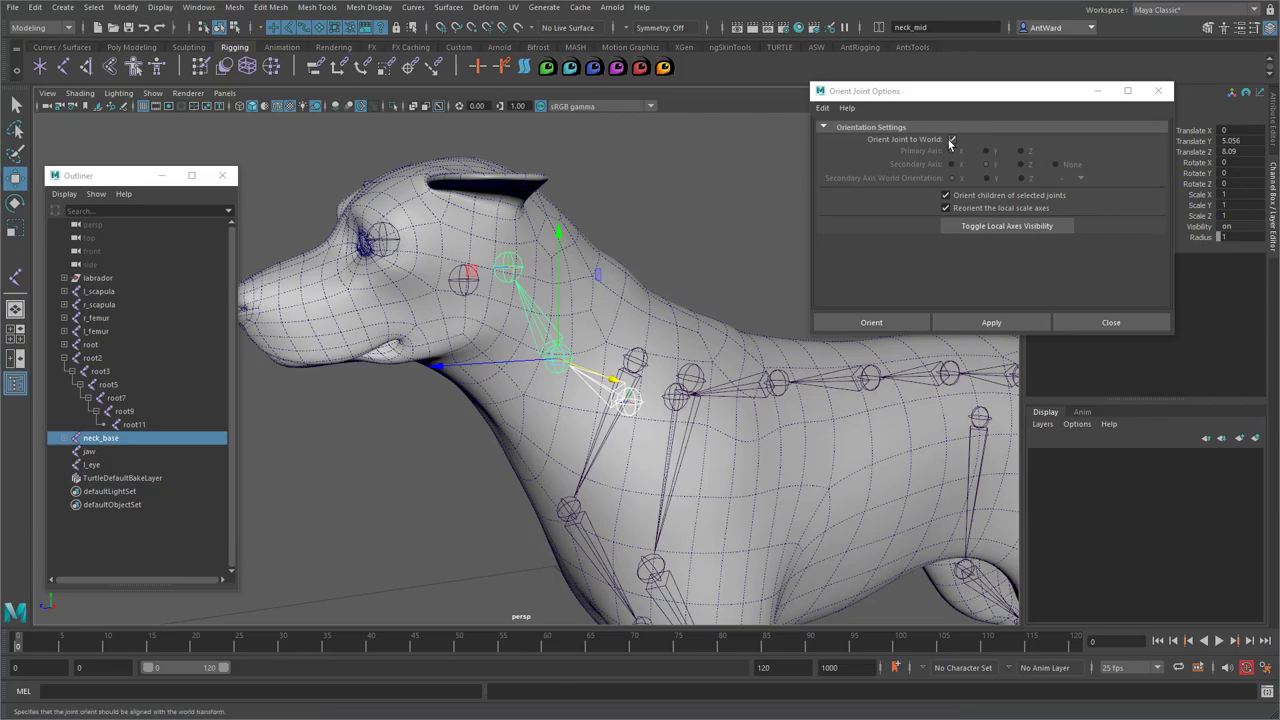
middle_click_drag(554, 296, 544, 295, "alt")
right_click_drag(544, 295, 613, 284, "alt")
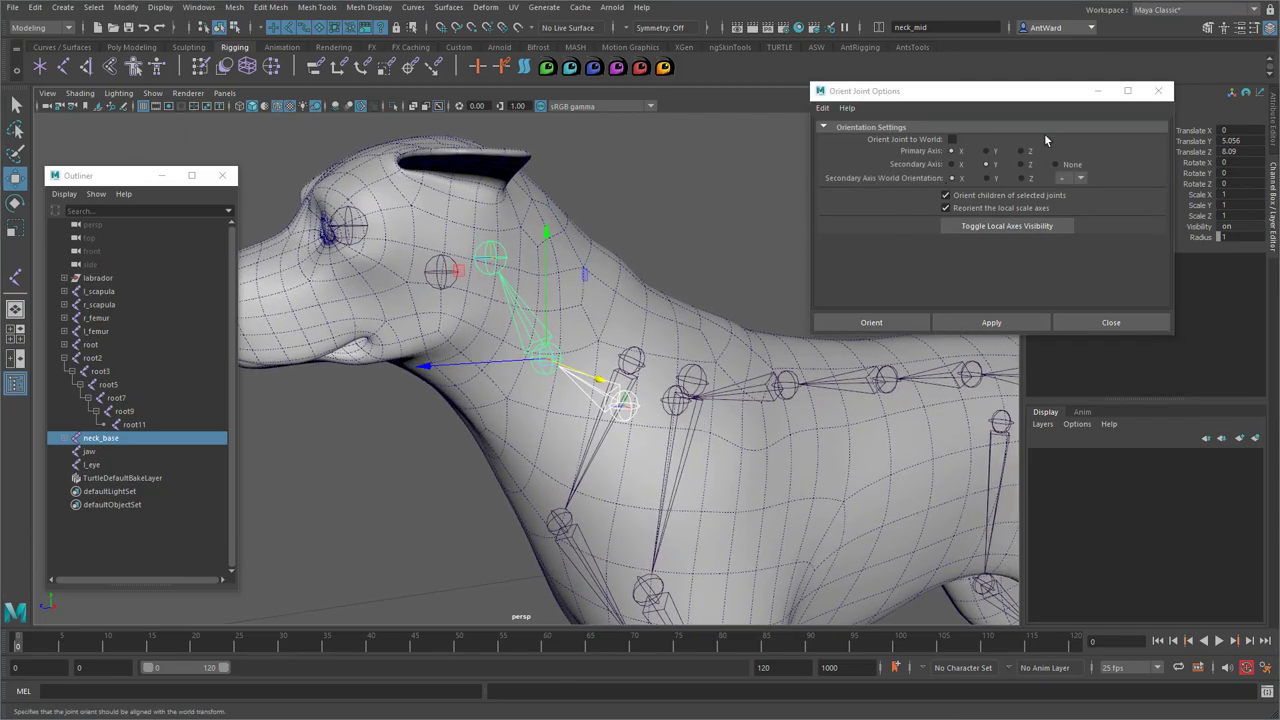
left_click_drag(638, 322, 604, 338, "alt")
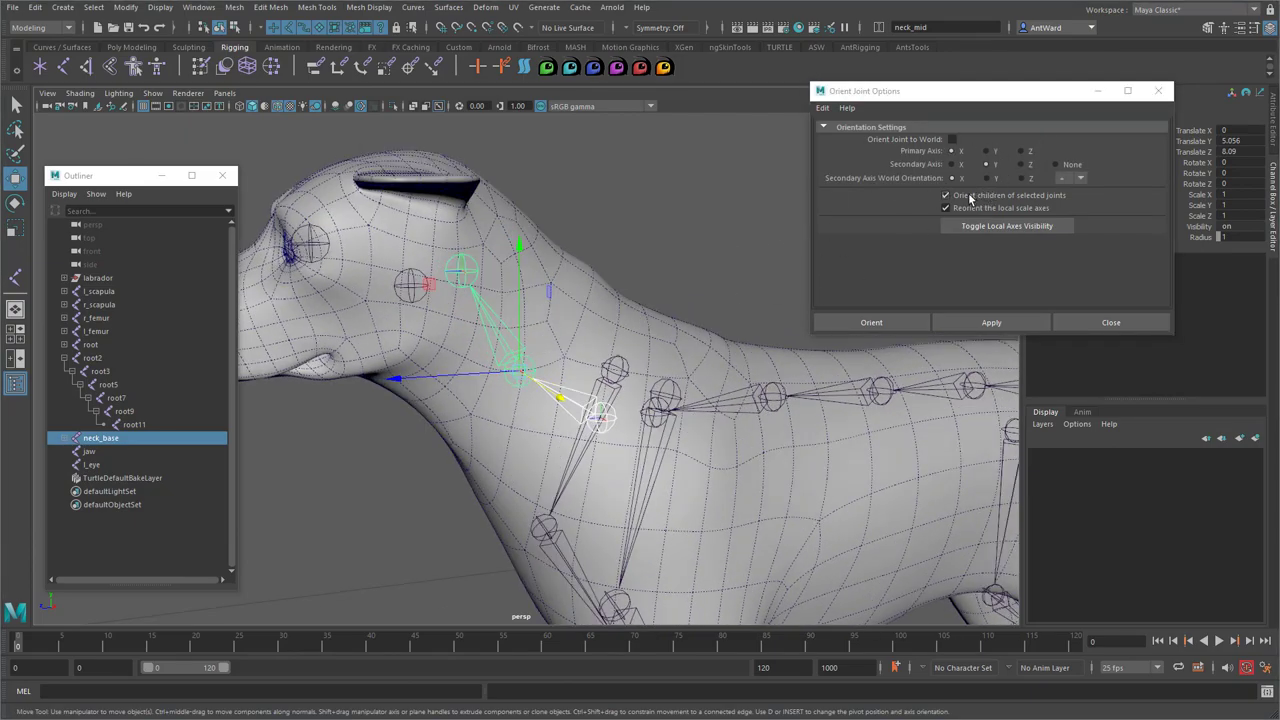
left_click(1019, 198)
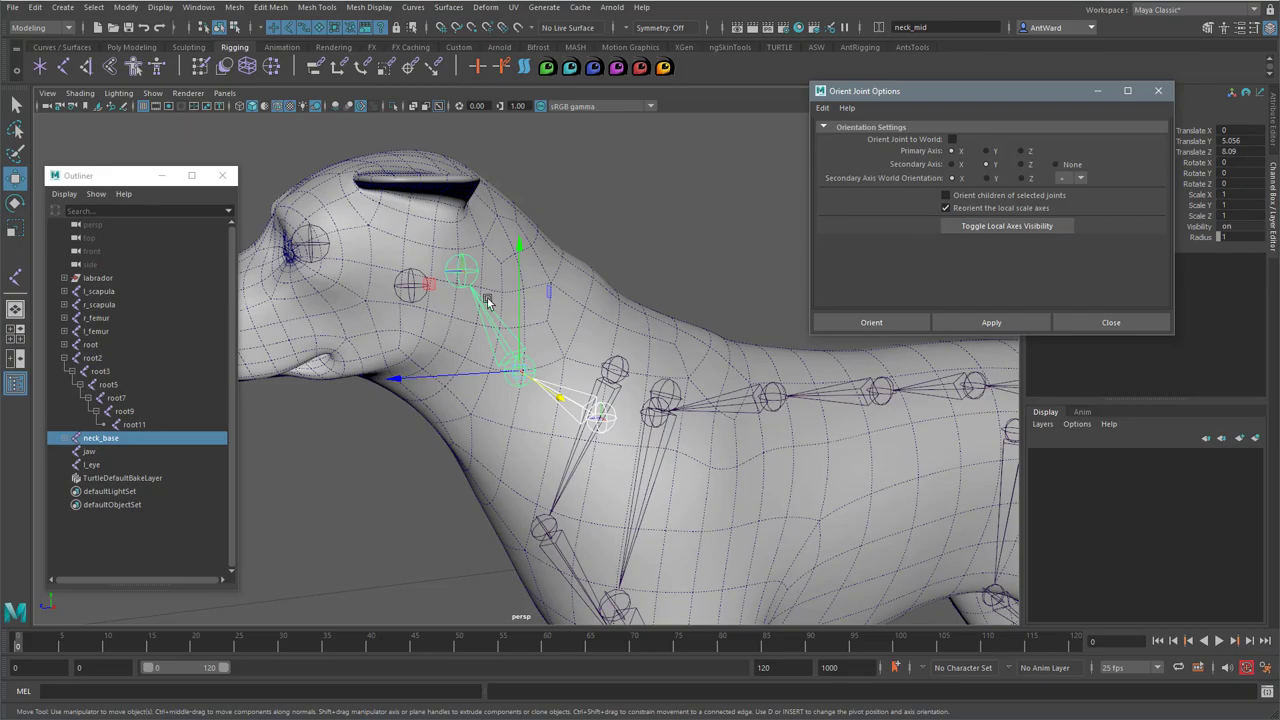
Show the local axes of neck_base and neck_mid and orient both joints with primary axis X and secondary axis Y
left_click_drag(594, 326, 614, 303, "alt")
left_click(990, 227)
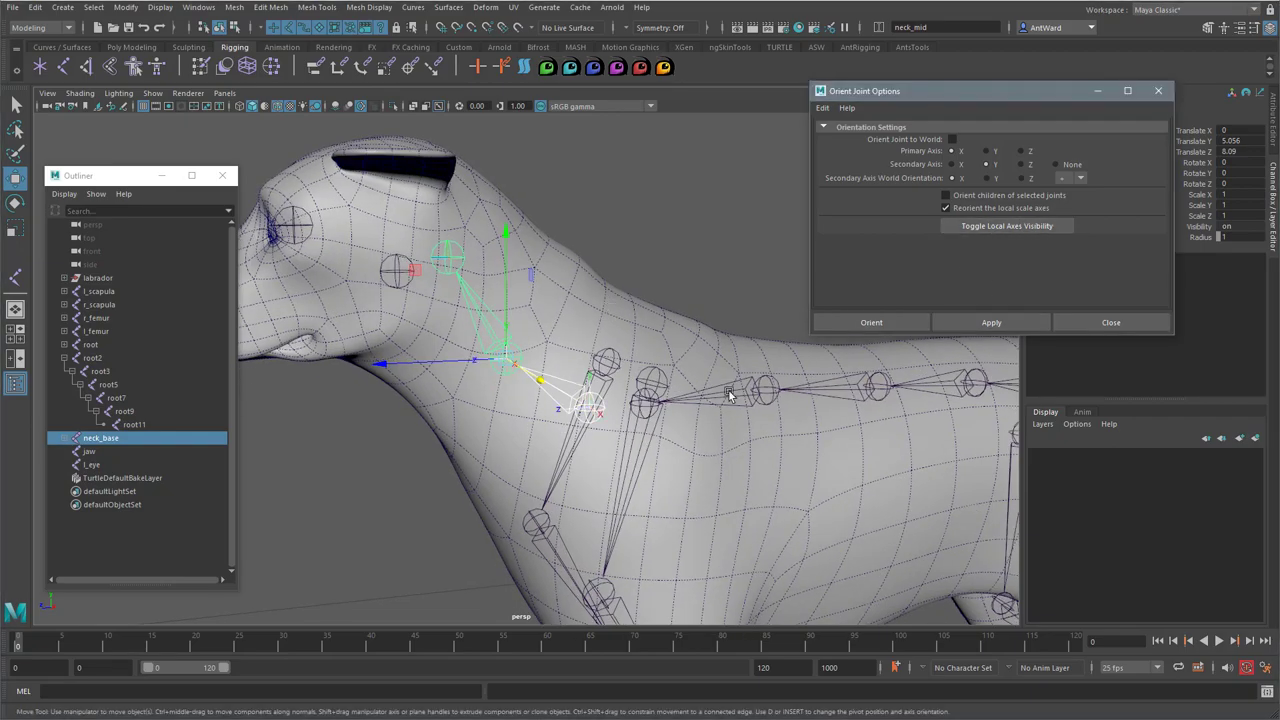
left_click_drag(669, 406, 580, 411, "alt")
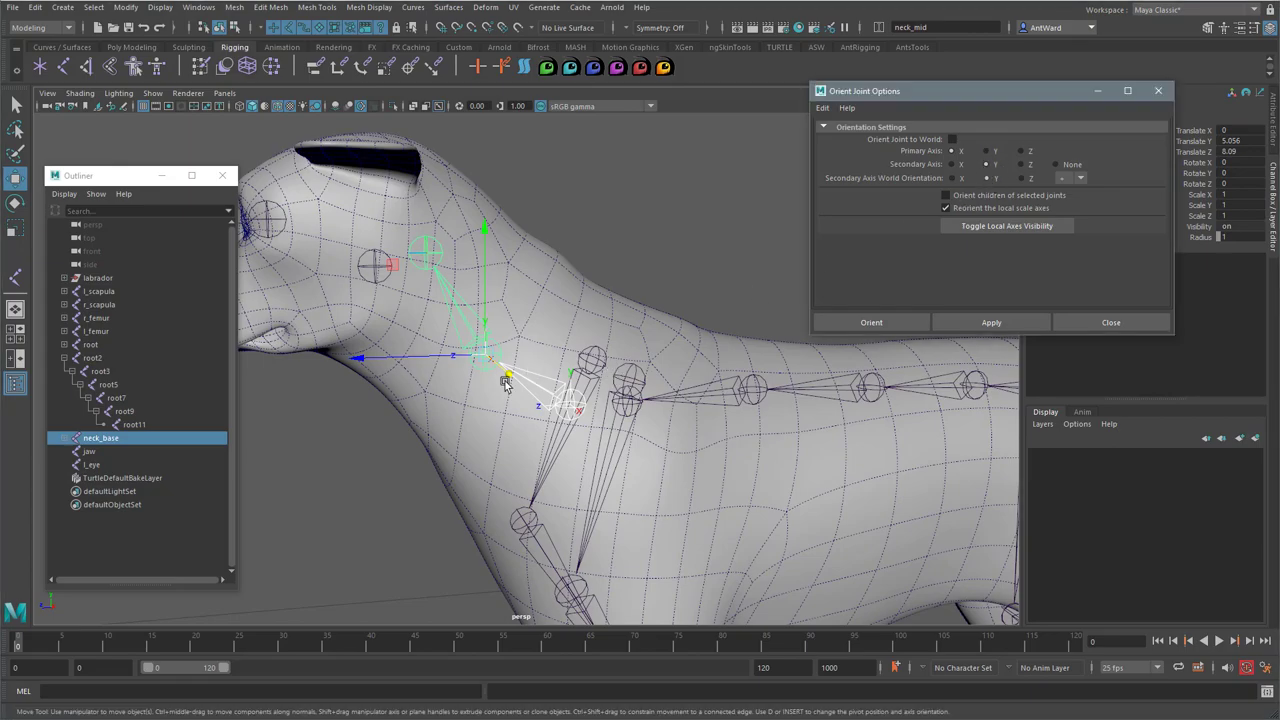
left_click(986, 323)
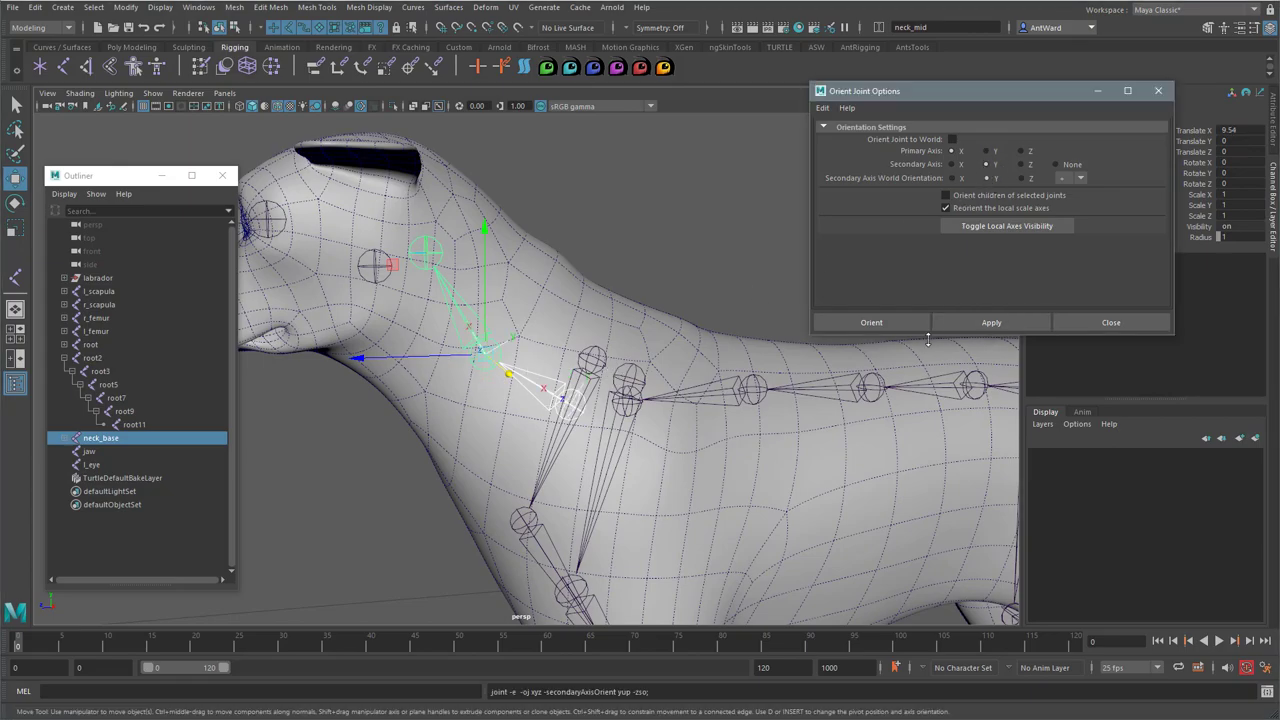
Parent the jaw joint and the l_eye joint to the head joint
left_click(427, 258)
left_click_drag(427, 258, 437, 297, "alt")
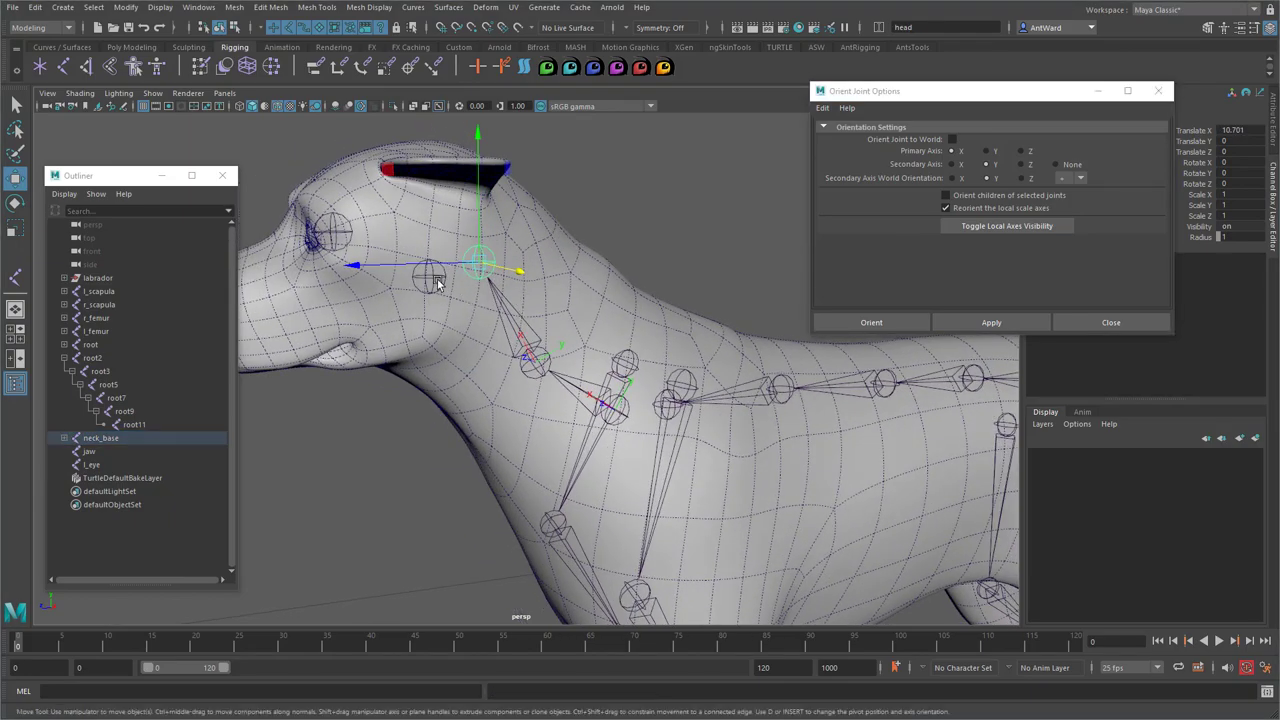
left_click(430, 280)
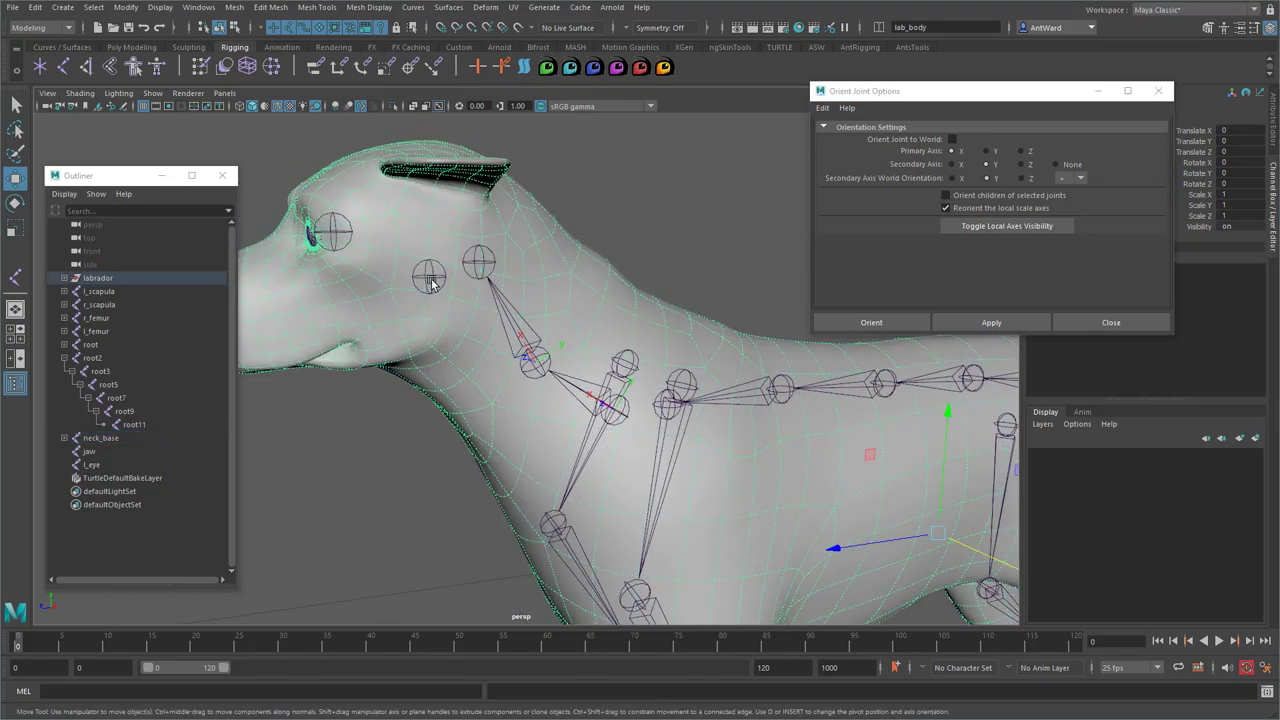
left_click(484, 258)
key("p")
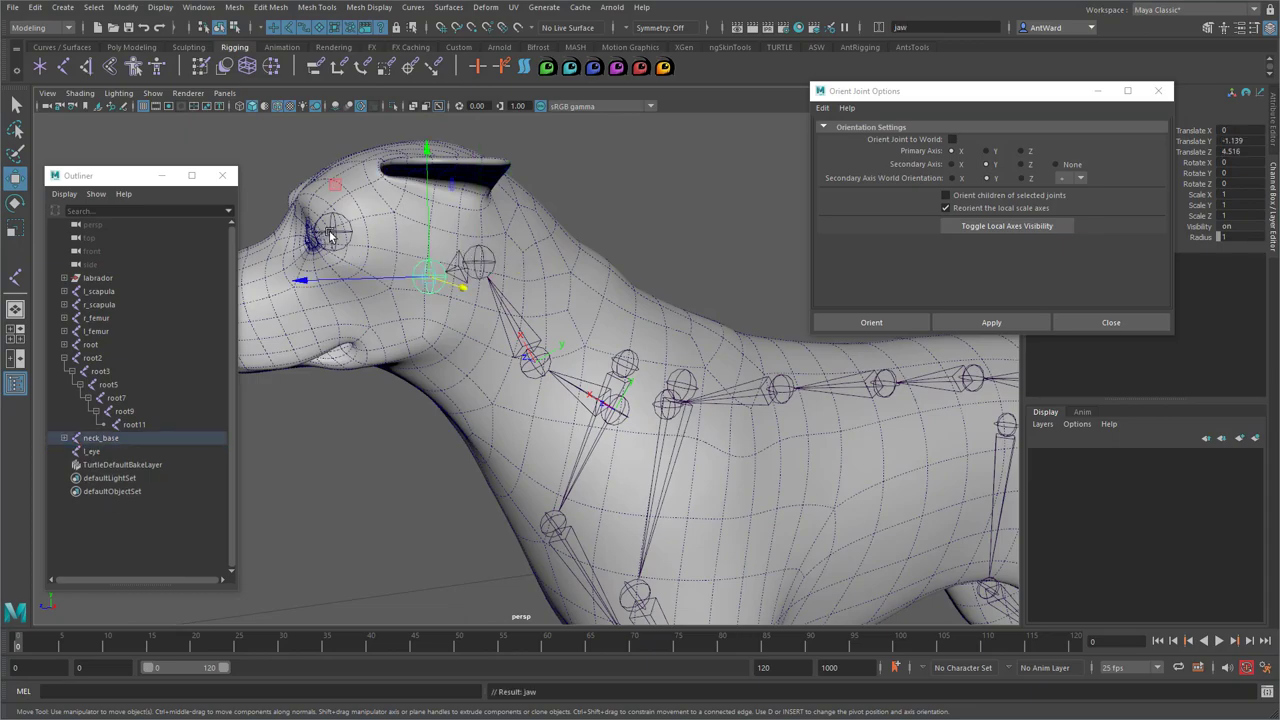
left_click(318, 236)
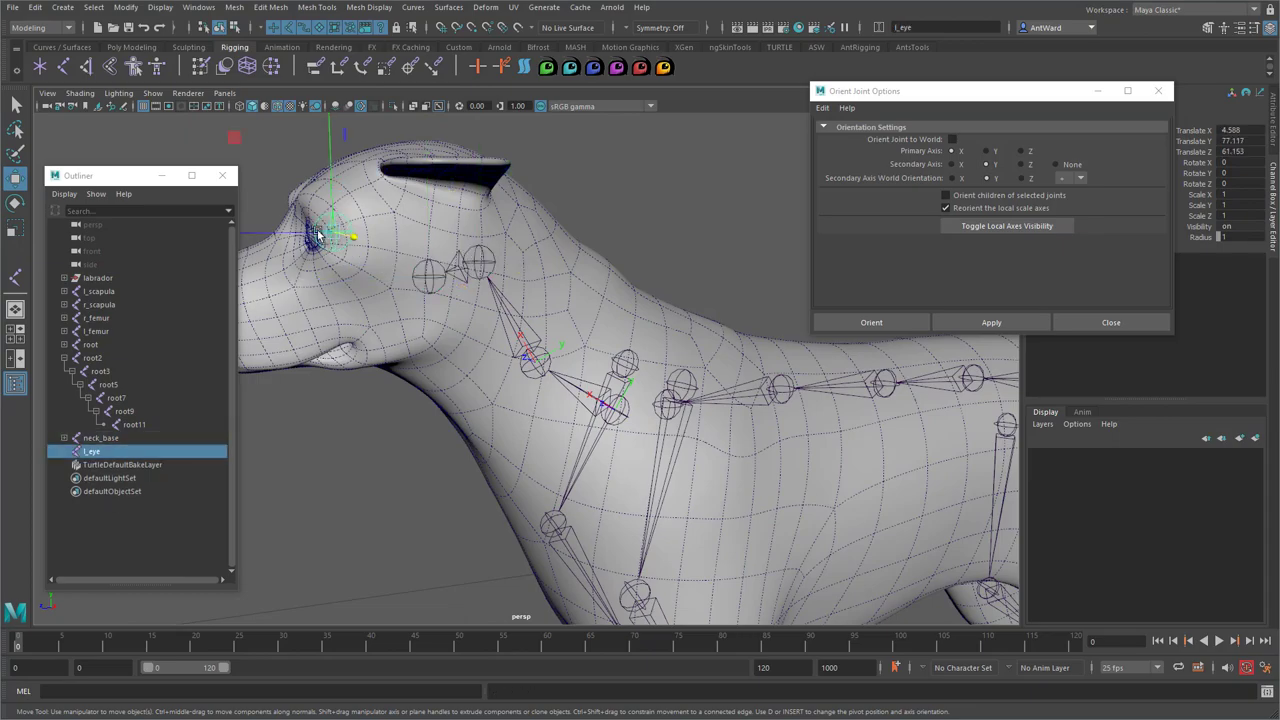
left_click(481, 254, "shift")
key("p")
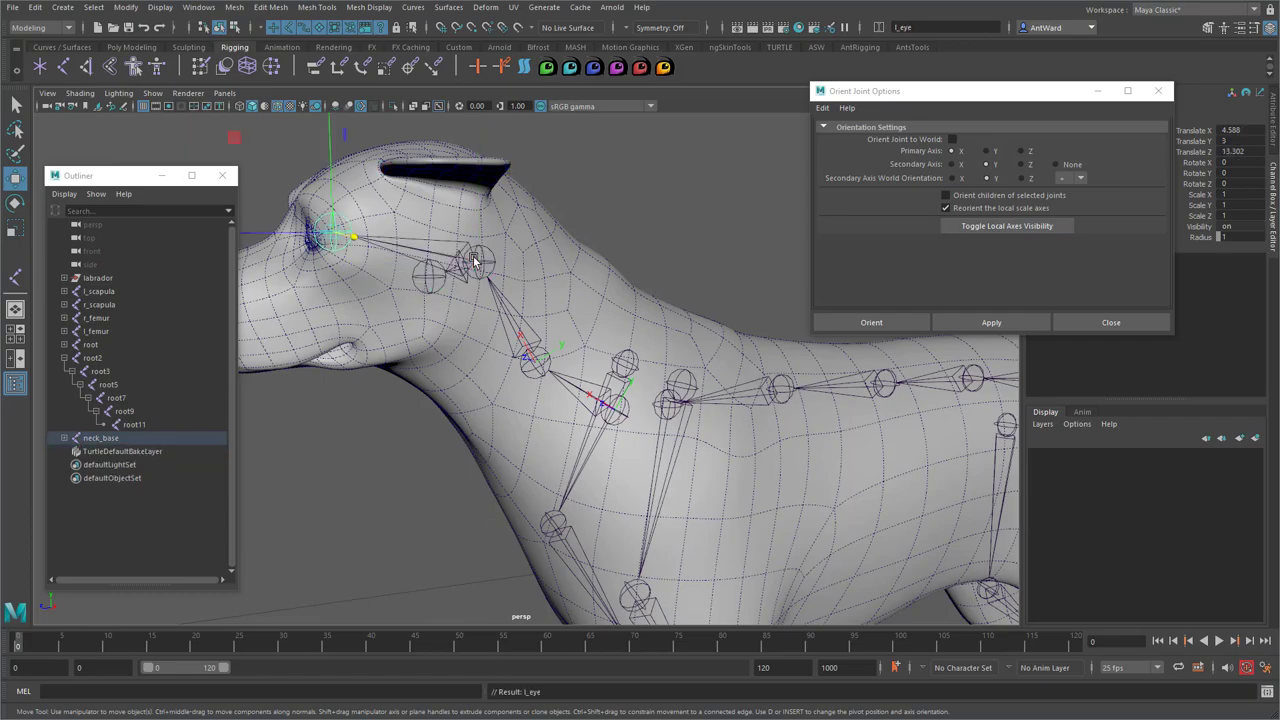
Hide the local axes of neck_base and neck_mid and close the Orient Joint options
left_click(627, 420)
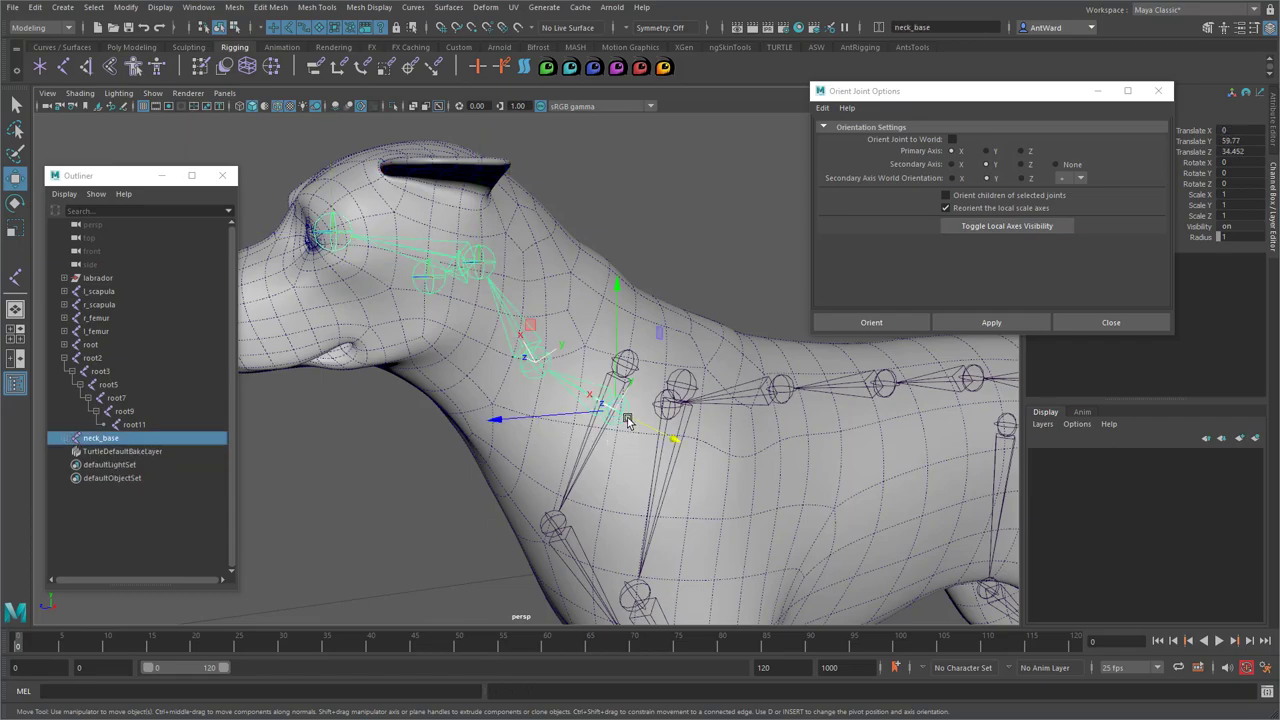
left_click(508, 322)
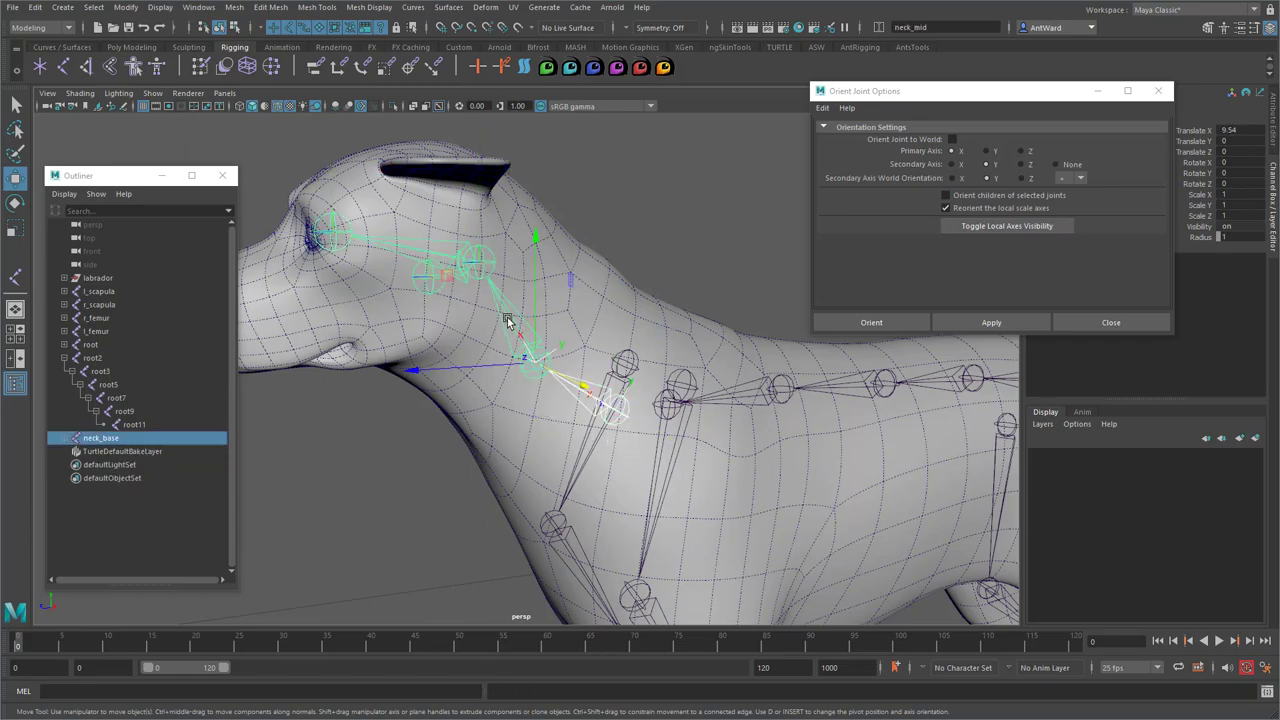
left_click(977, 224)
left_click(1110, 322)
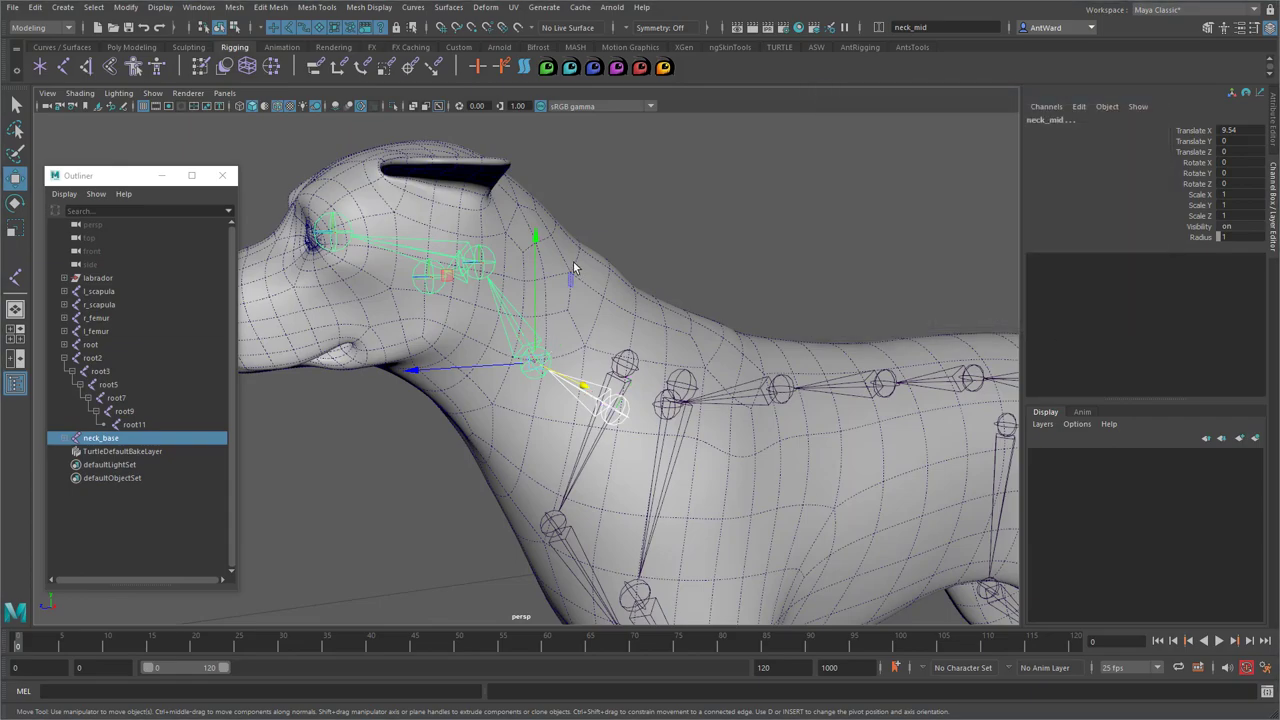
Mirror the l_eye joint across YZ with the Behavior function, replacing l_ with r_ in the name
left_click_drag(574, 262, 689, 257, "alt")
middle_click_drag(689, 257, 611, 331, "alt")
left_click_drag(611, 331, 672, 314, "alt")
left_click(896, 300)
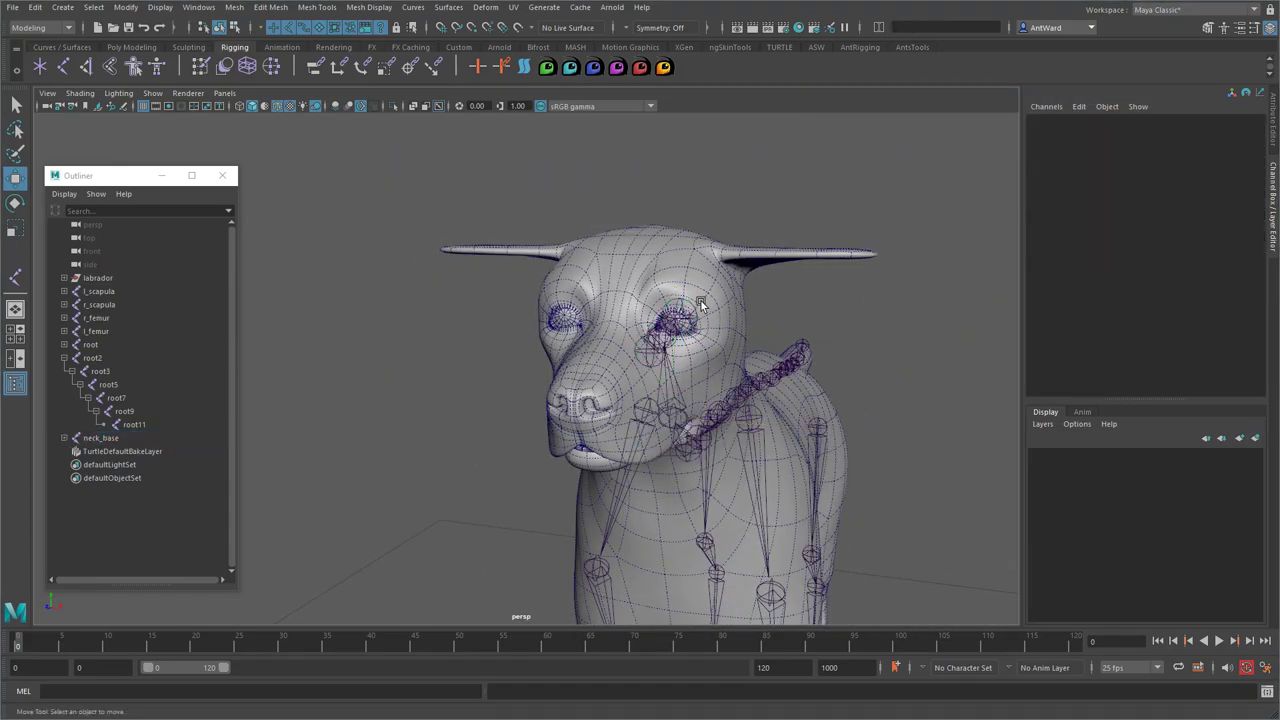
left_click(700, 305)
key("space")
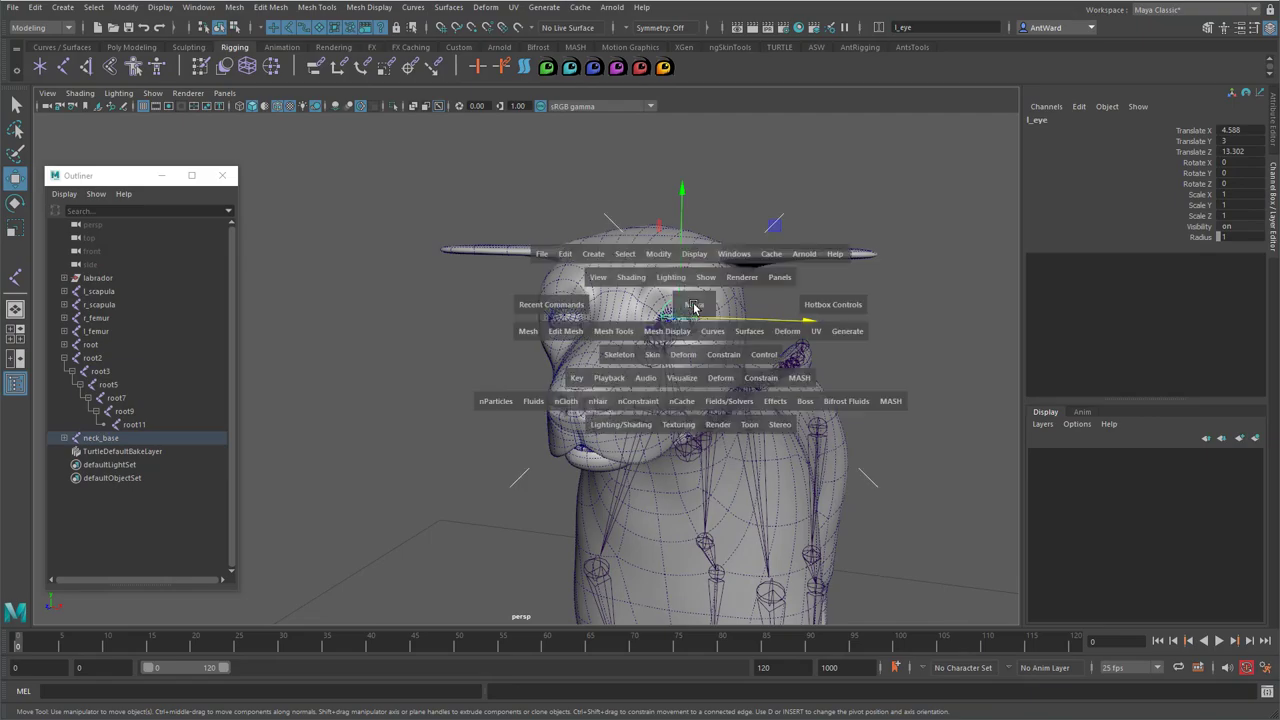
left_click(619, 358)
left_click(745, 420)
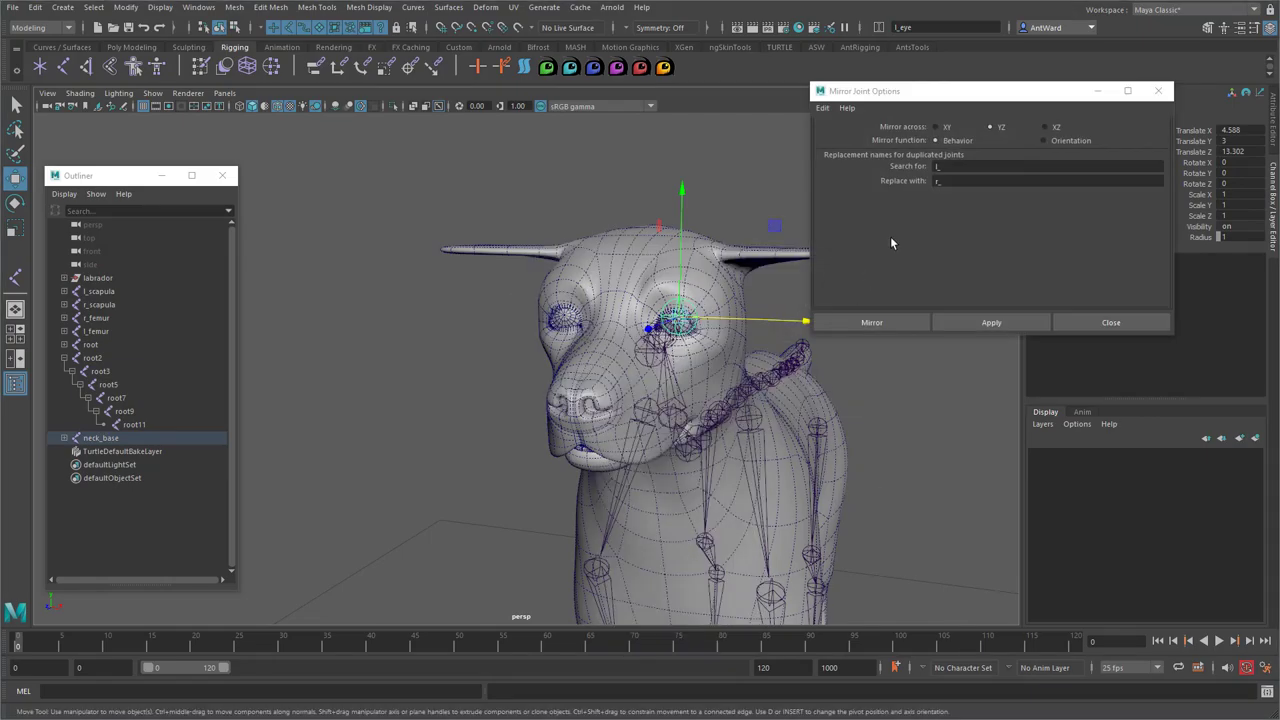
left_click(982, 322)
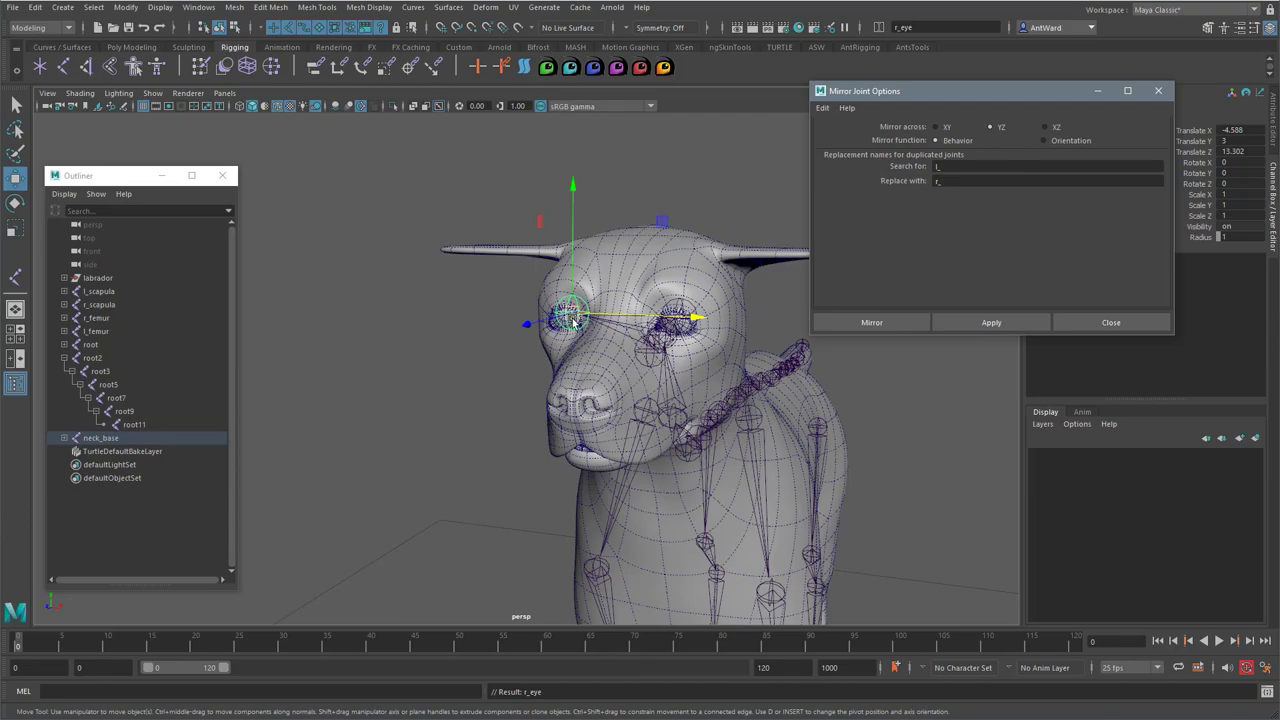
left_click(1077, 325)
Duplicate the l_eye joint and move the copy up and back toward the left ear, to about Y 8.3 and Z 2.95
left_click_drag(858, 429, 720, 314, "alt")
left_click(720, 316)
left_click_drag(650, 342, 717, 365, "alt")
right_click_drag(717, 365, 743, 370, "alt")
left_click_drag(742, 372, 586, 294, "alt")
left_click(474, 288)
left_click_drag(474, 288, 408, 347, "alt")
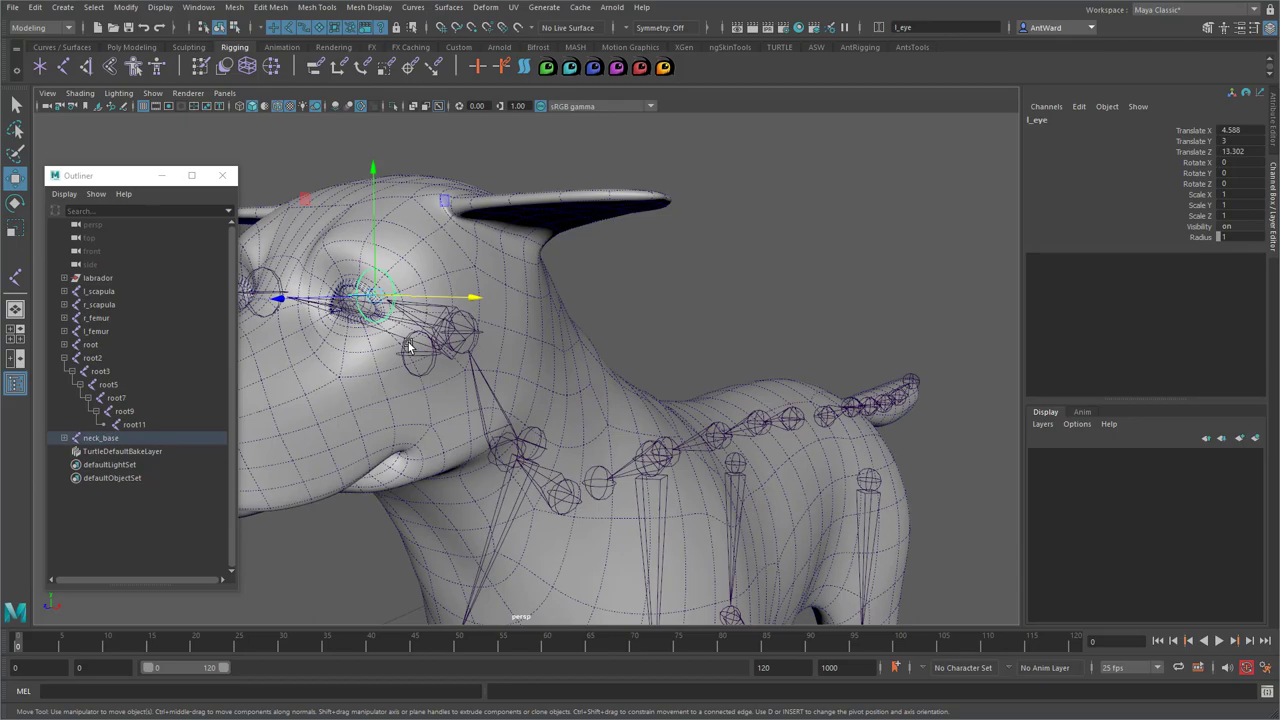
key("ctrl+d")
left_click_drag(288, 305, 479, 172)
Position the copied joint inside the base of the left ear, at about X 7.25, Y 7.82, Z 5.52
key("f")
left_click_drag(606, 375, 766, 414, "alt")
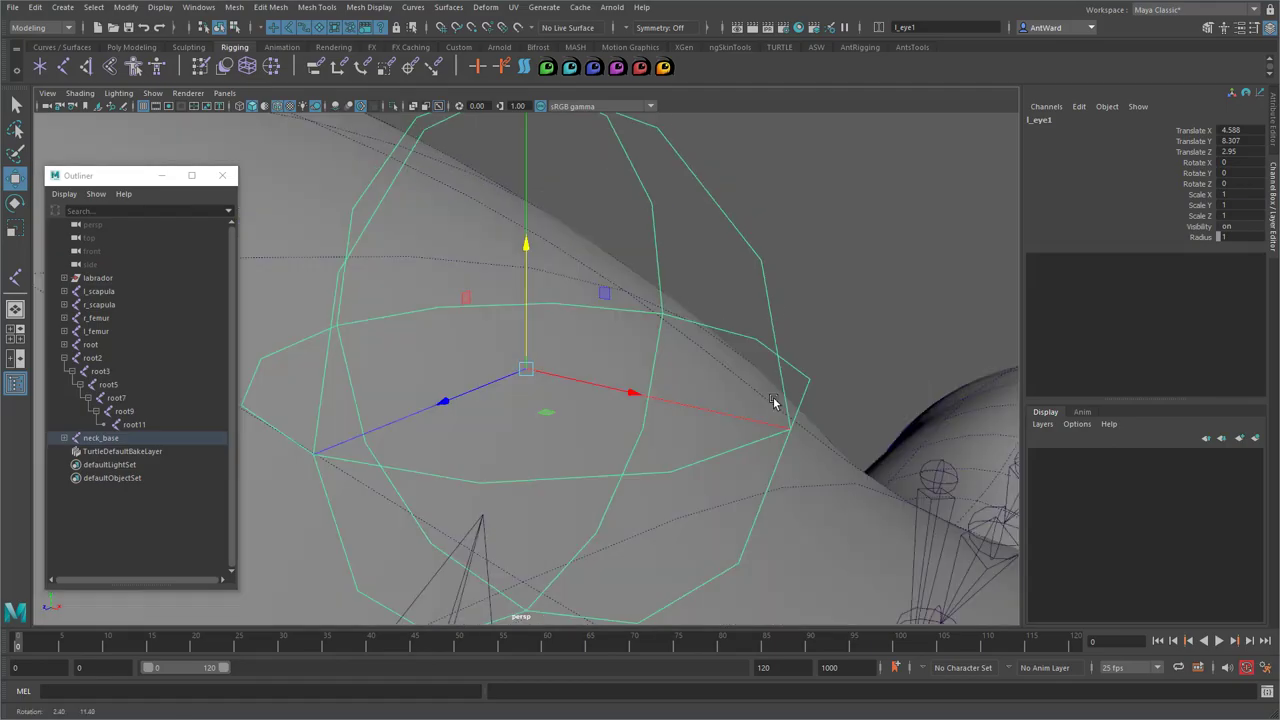
right_click_drag(766, 414, 80, 304, "alt")
left_click_drag(506, 450, 580, 409, "alt")
right_click_drag(580, 409, 666, 375, "alt")
left_click_drag(666, 375, 532, 478, "alt")
left_click_drag(609, 363, 701, 417)
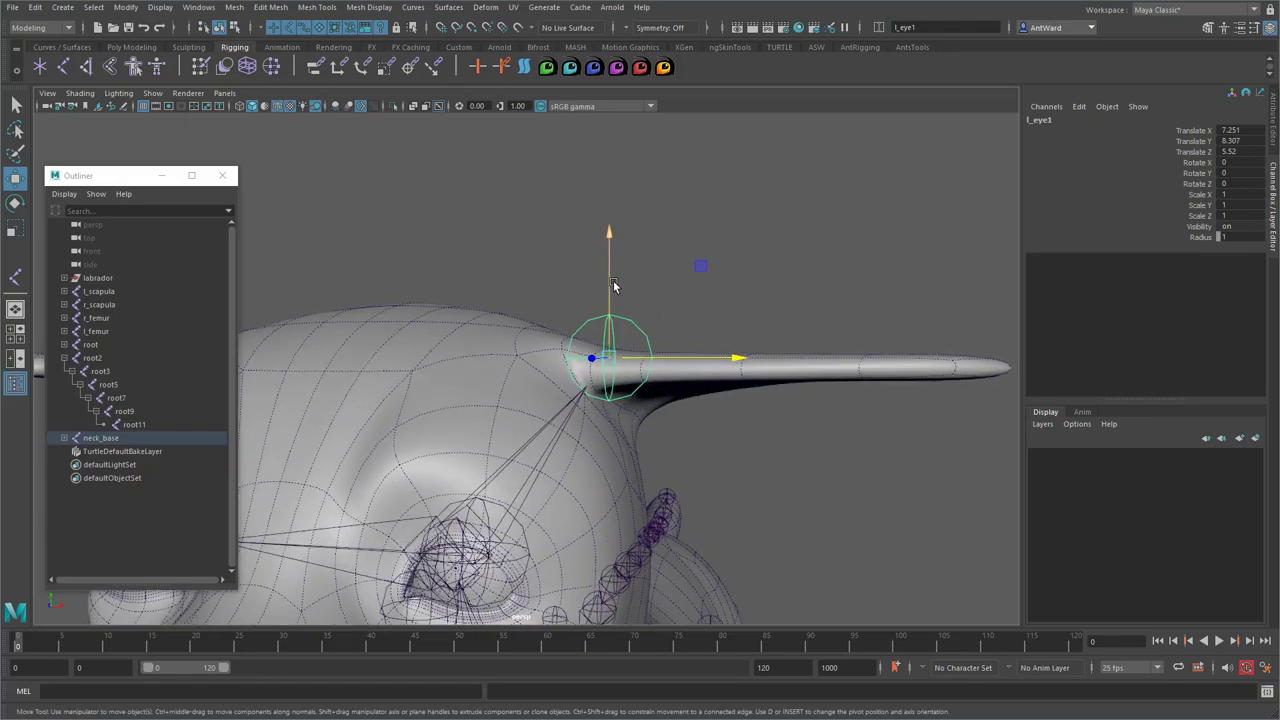
left_click_drag(611, 284, 617, 300)
Rename the joint at the base of the left ear as l_ear_base
left_click_drag(623, 434, 740, 470, "alt")
double_click(1049, 124)
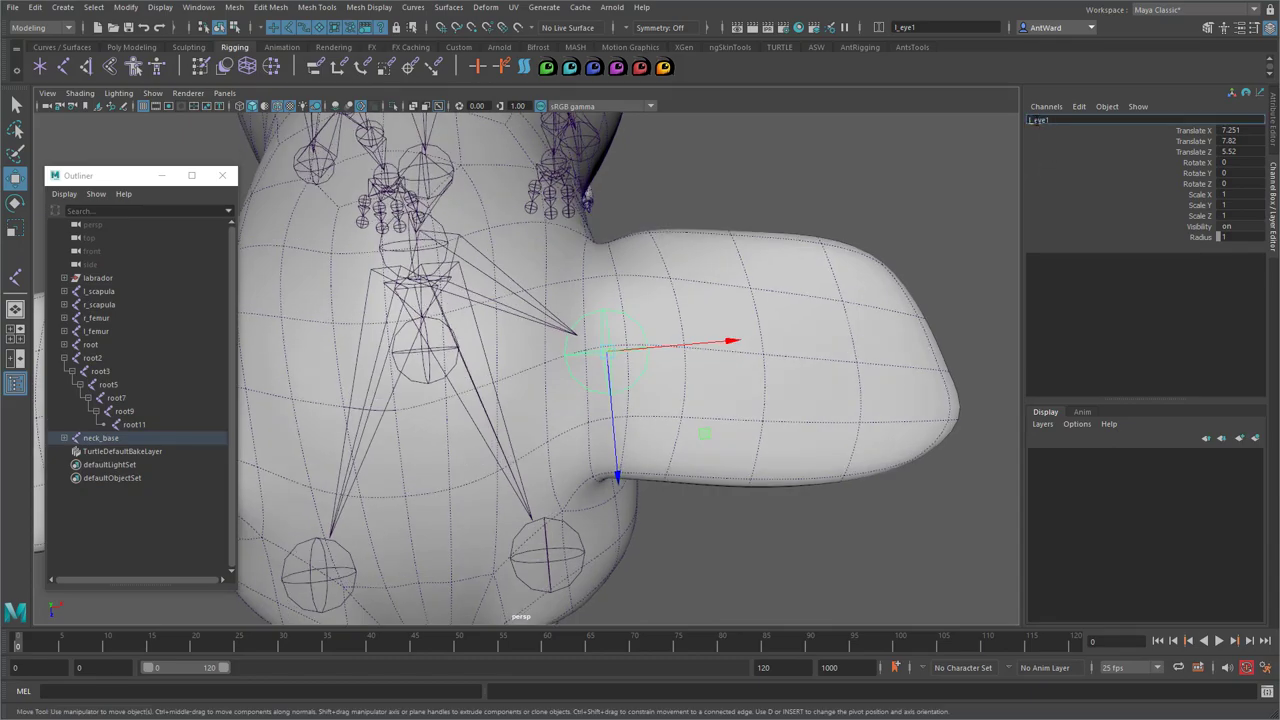
type("l_ear_base")
key("Return")
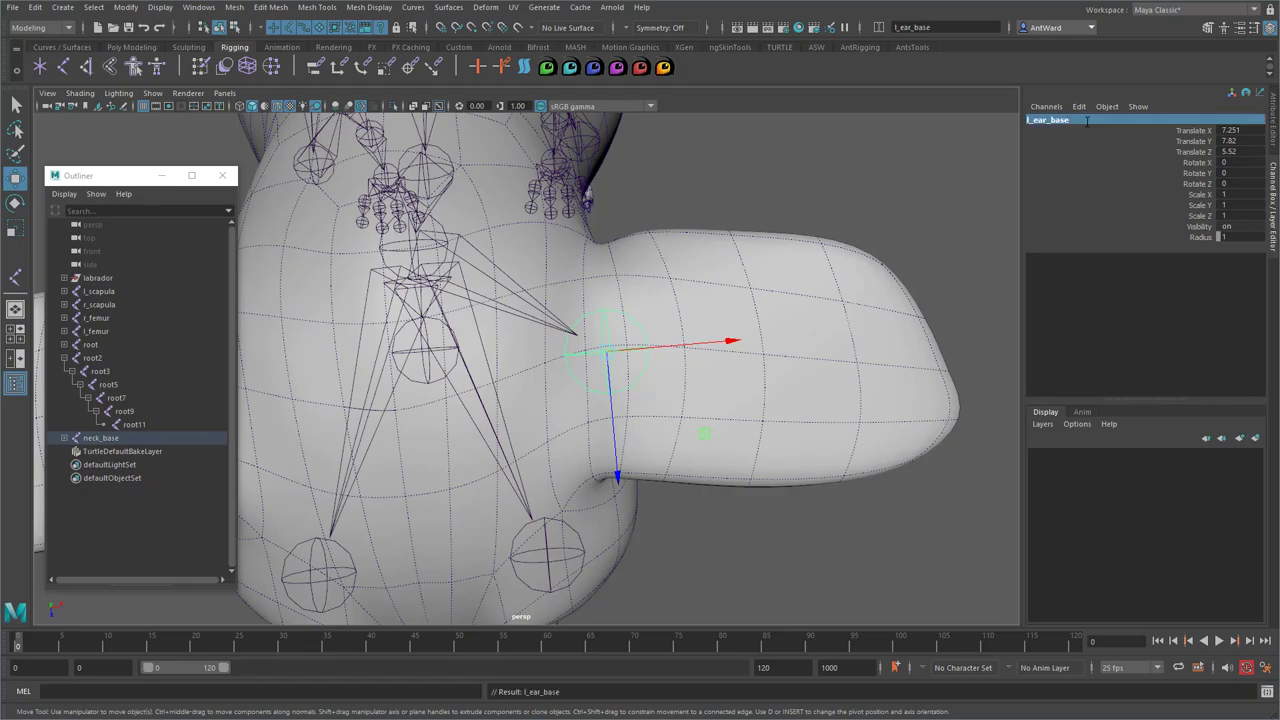
Duplicate l_ear_base twice outward along X, placing one joint mid-ear and one near the tip, about 5.4 and 5.6 units apart
left_click_drag(788, 368, 791, 379, "alt")
key("ctrl+d")
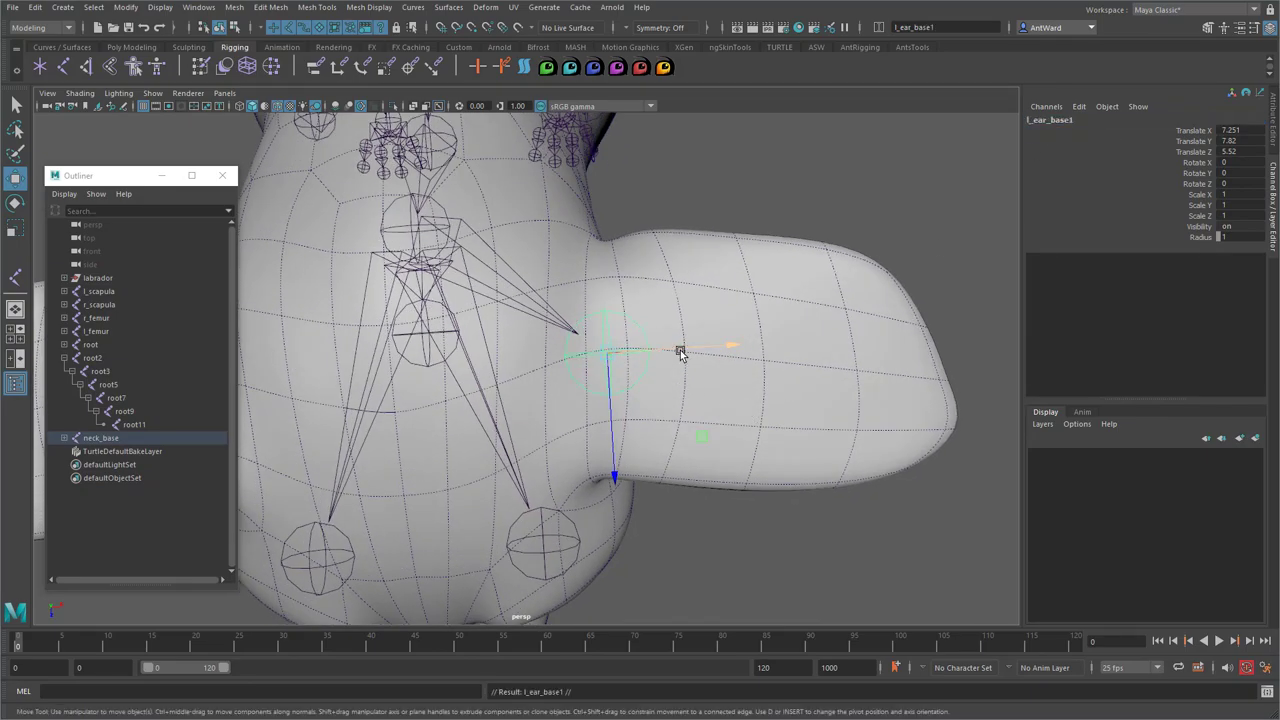
left_click_drag(680, 353, 834, 349)
left_click_drag(772, 427, 780, 431, "alt")
key("ctrl+d")
left_click_drag(849, 362, 1003, 352)
Parent the ear tip joint to the middle ear joint, and the middle ear joint to l_ear_base
left_click(791, 366)
key("p")
left_click(781, 365)
left_click(647, 365, "shift")
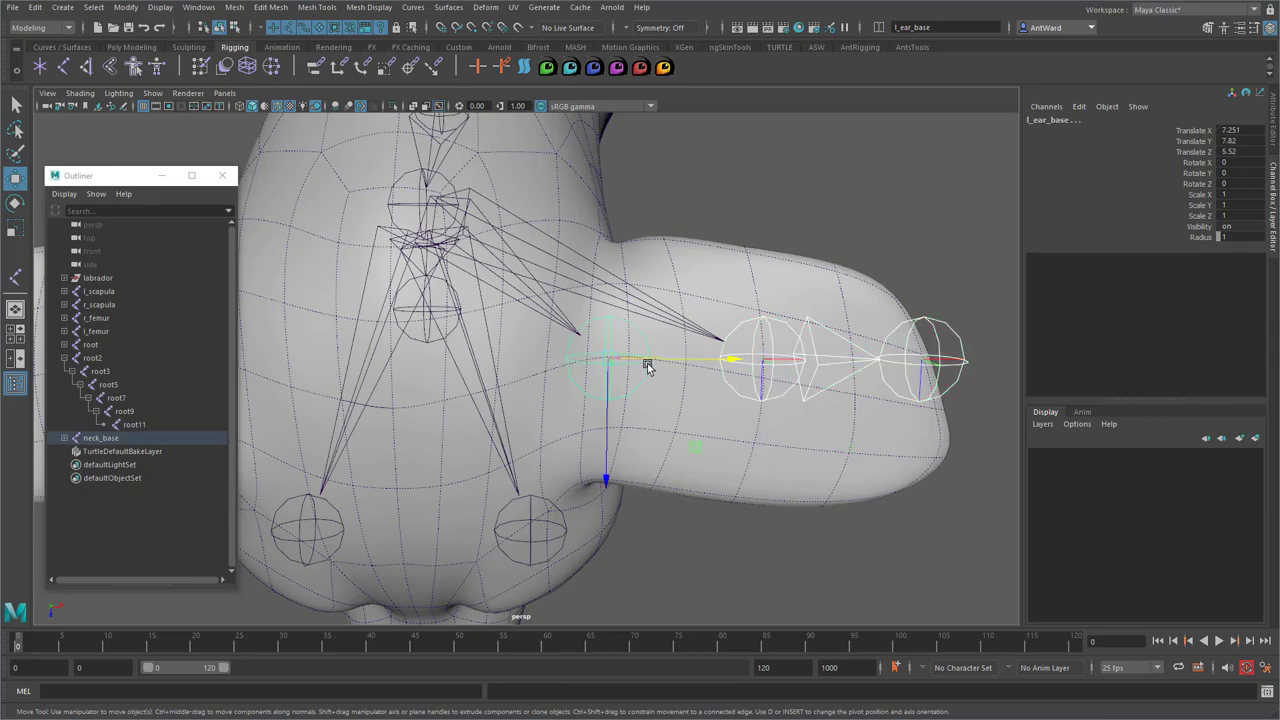
key("Down")
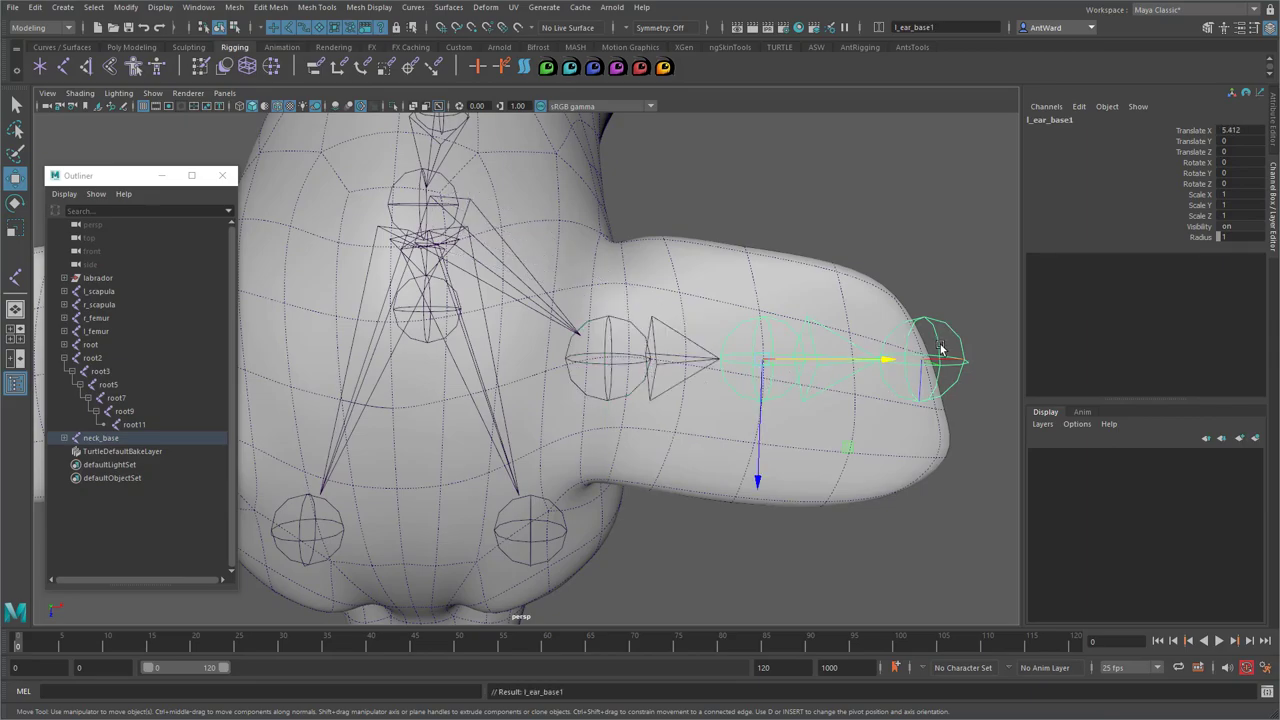
Rename the outermost ear joint as l_ear_tip and the middle ear joint as l_ear_mid
left_click(941, 348)
left_click(1050, 120)
left_click(1050, 120)
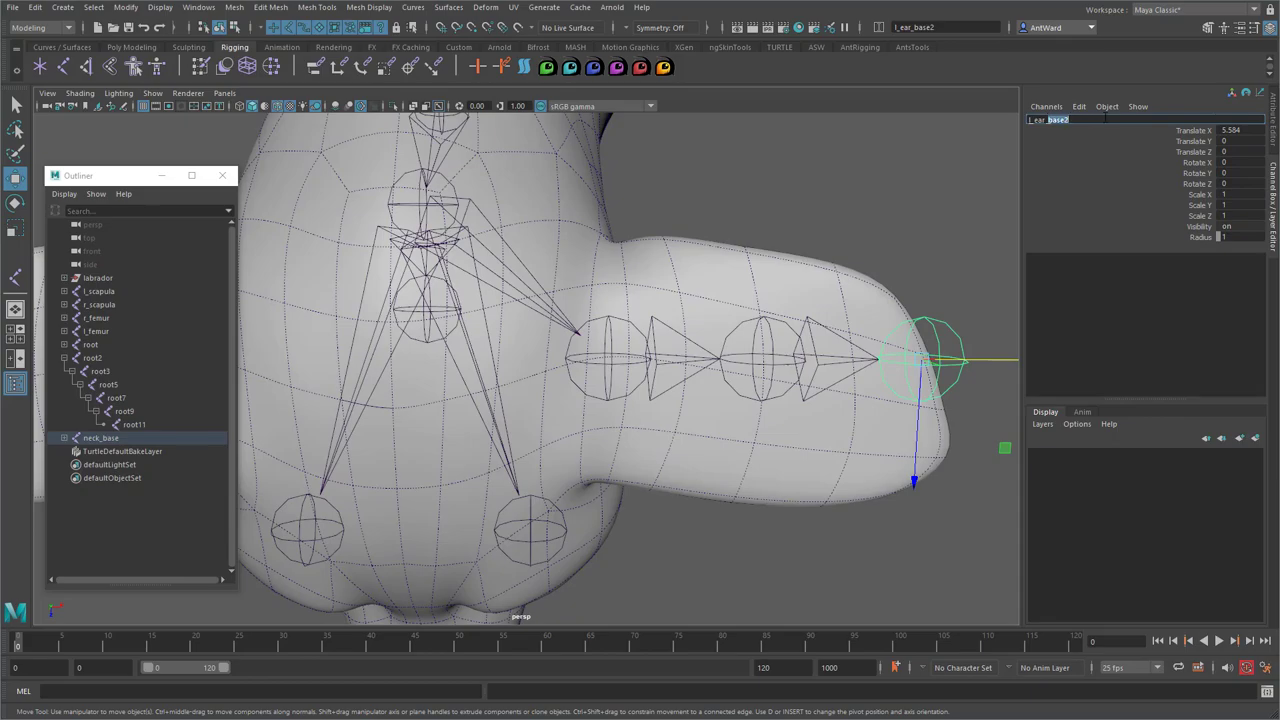
type("tip")
key("Return")
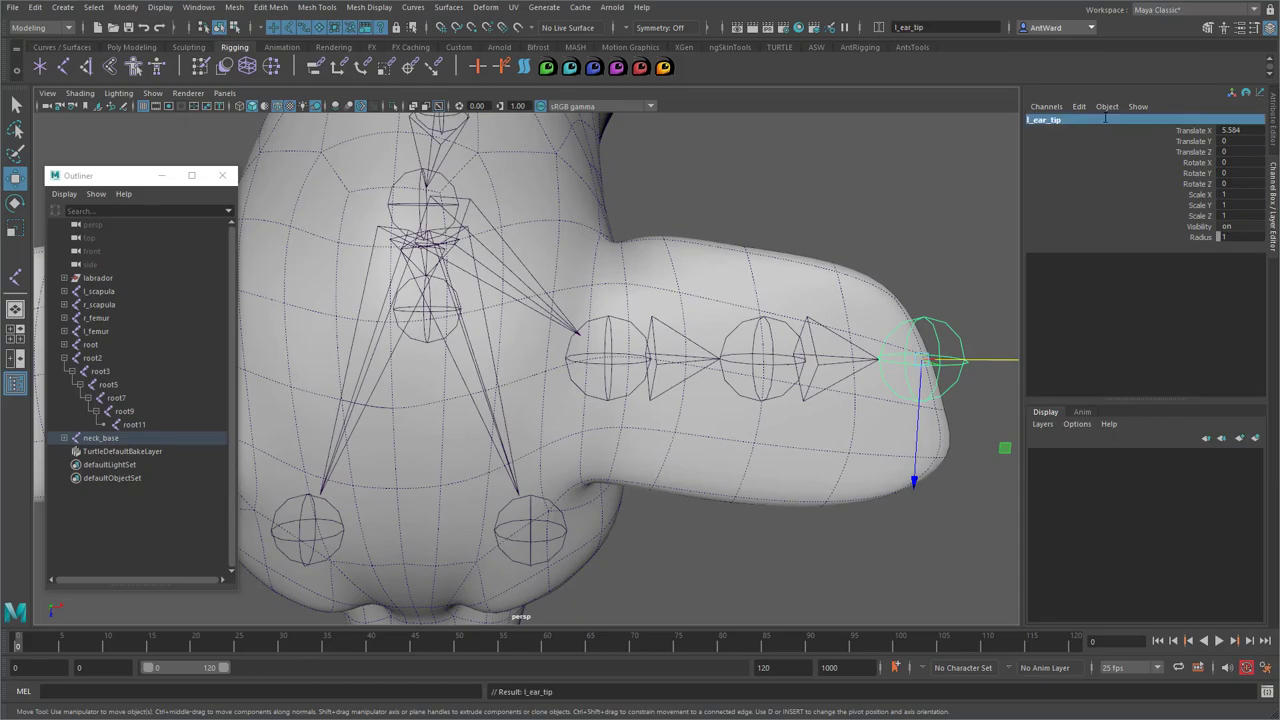
left_click(763, 322)
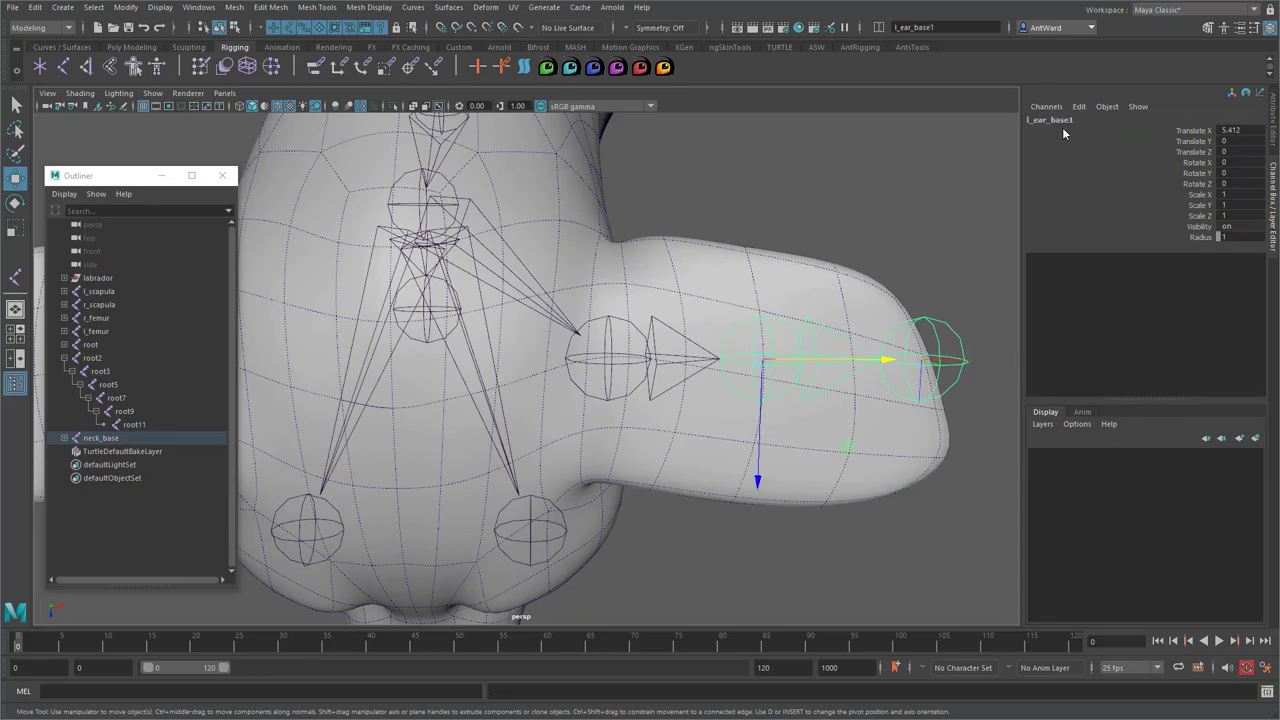
double_click(1048, 120)
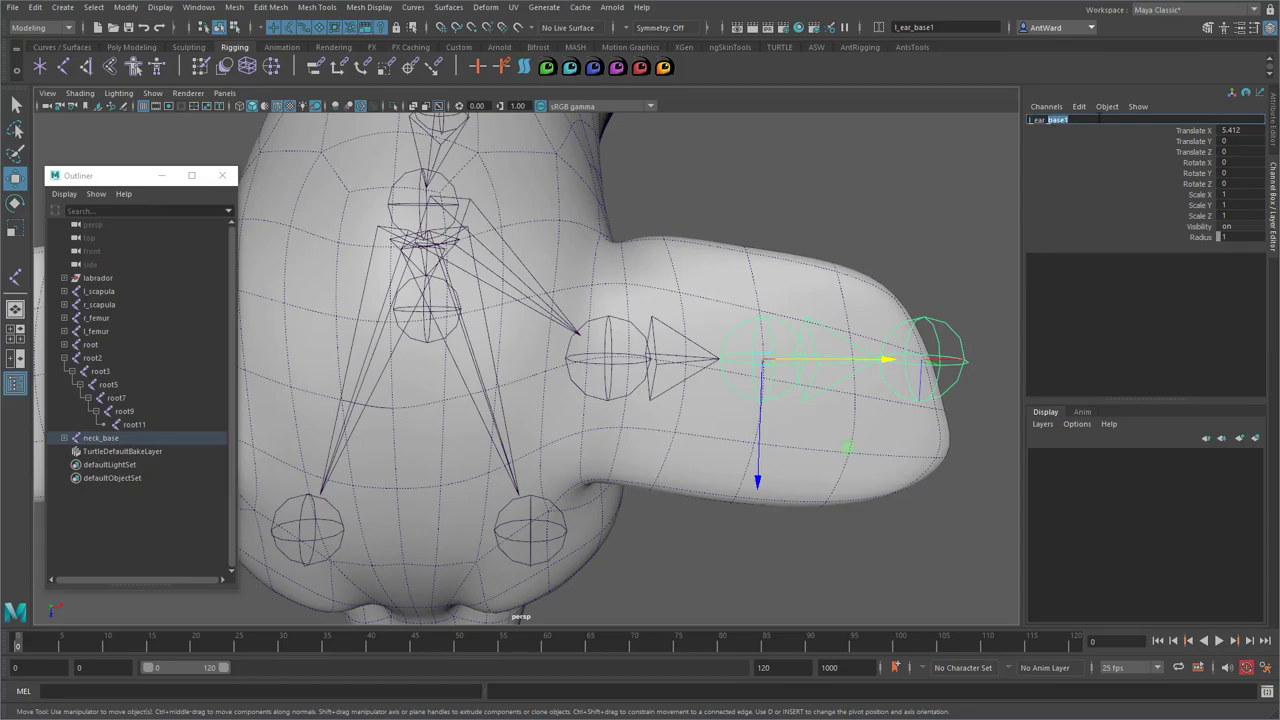
key("Return")
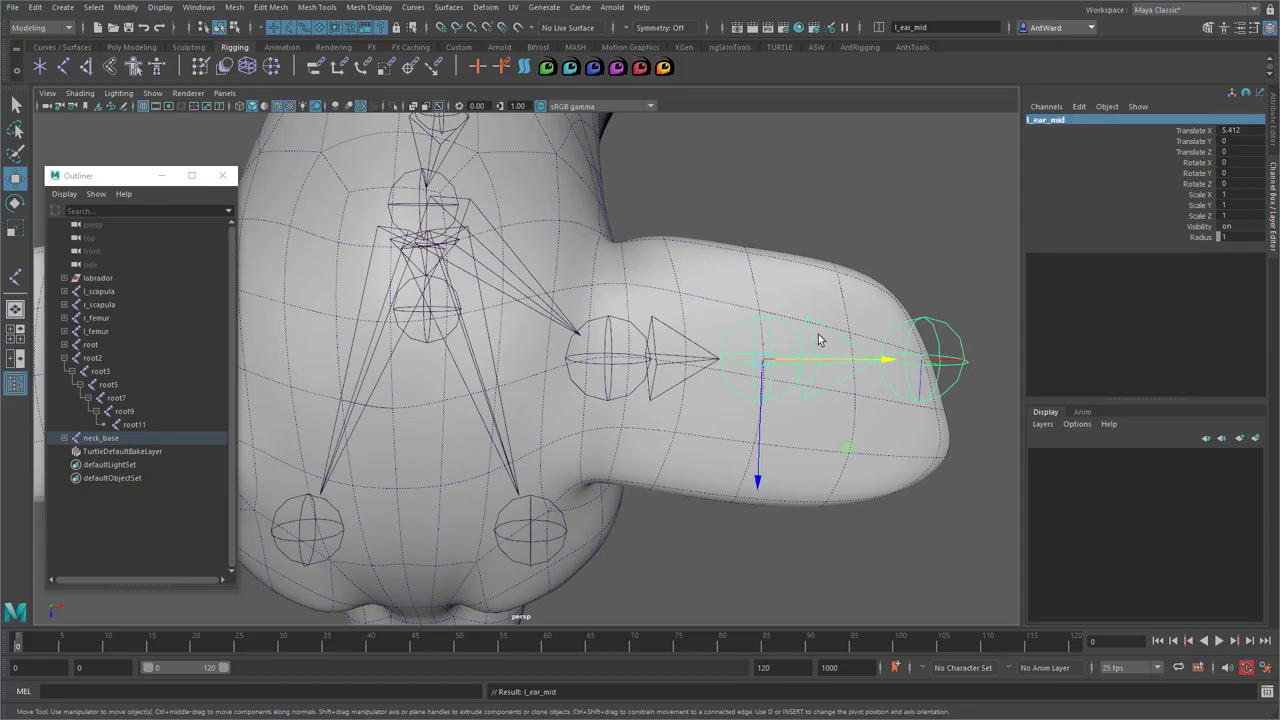
Shift the ear joints along Z to follow the ear's centre line, with l_ear_base at about Z 5.46 and l_ear_tip at about 0.8
left_click_drag(818, 340, 514, 374, "alt")
left_click(620, 415)
left_click_drag(616, 385, 616, 391)
left_click(490, 389)
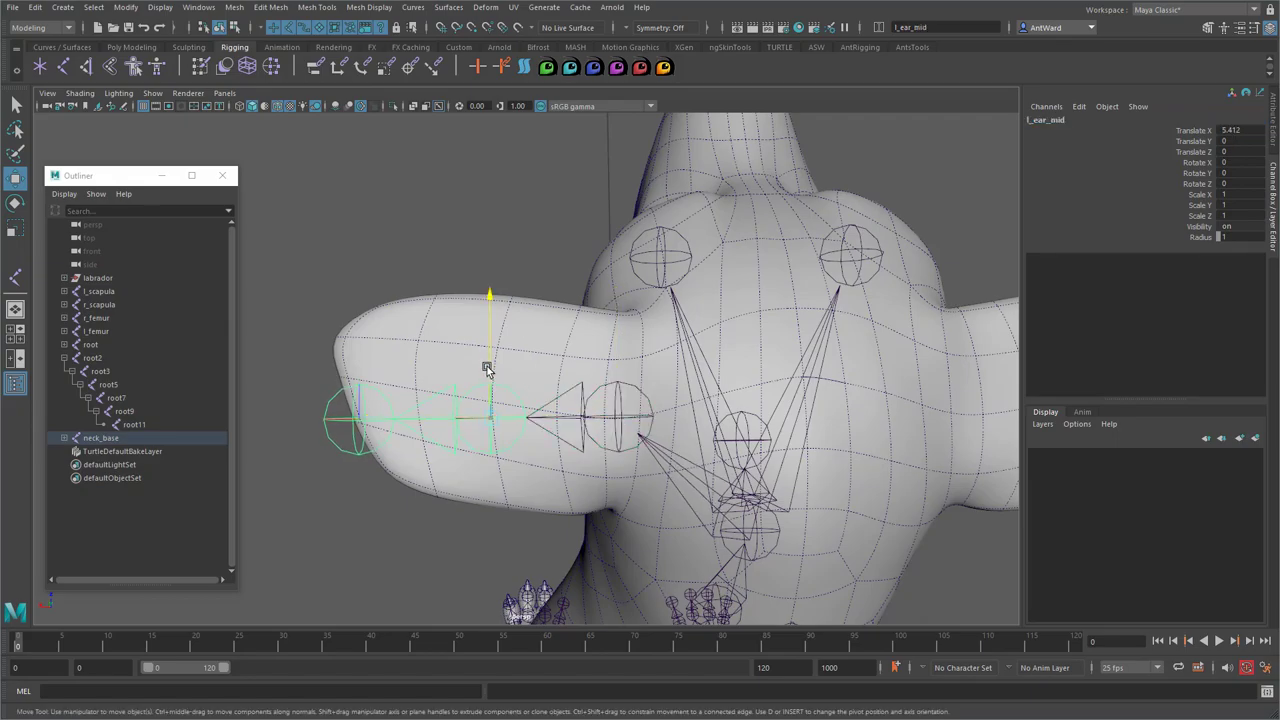
left_click_drag(487, 368, 462, 362)
left_click(362, 381)
left_click_drag(352, 352, 358, 340)
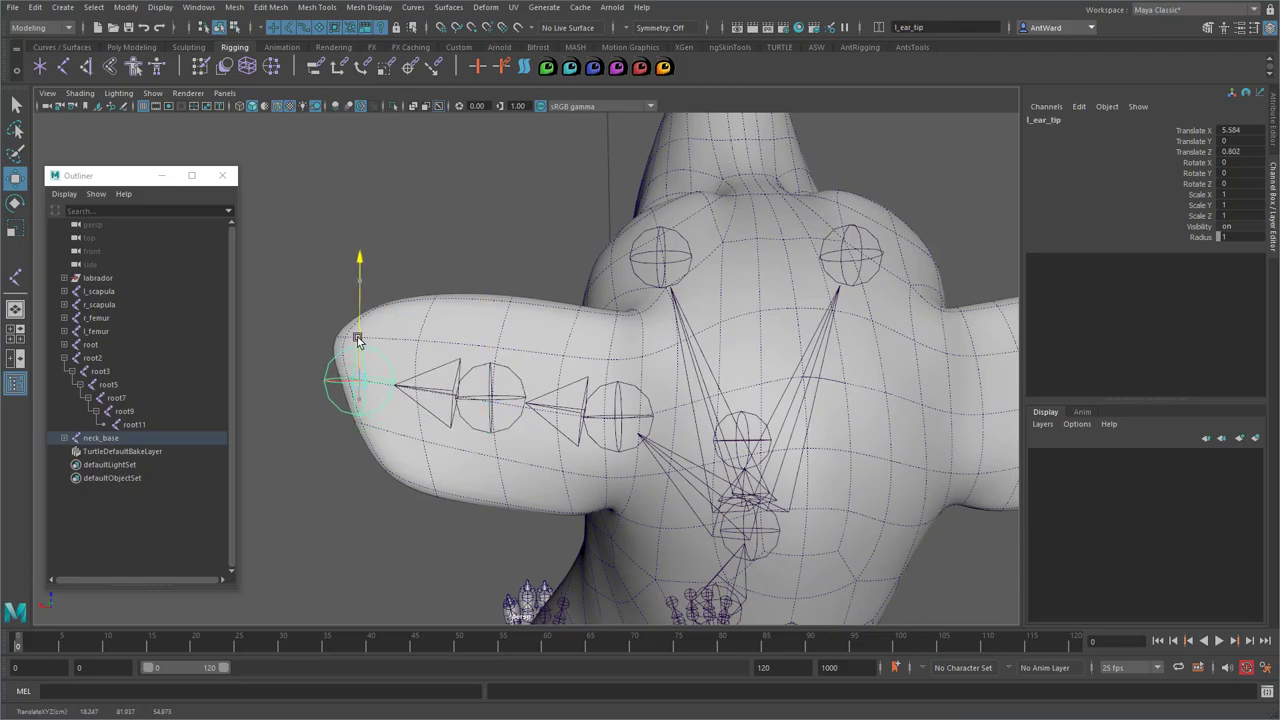
Show the local axes of the three left ear joints and orient them with primary axis X, secondary axis Y and Orient children on
left_click_drag(576, 439, 614, 409, "alt")
key("space")
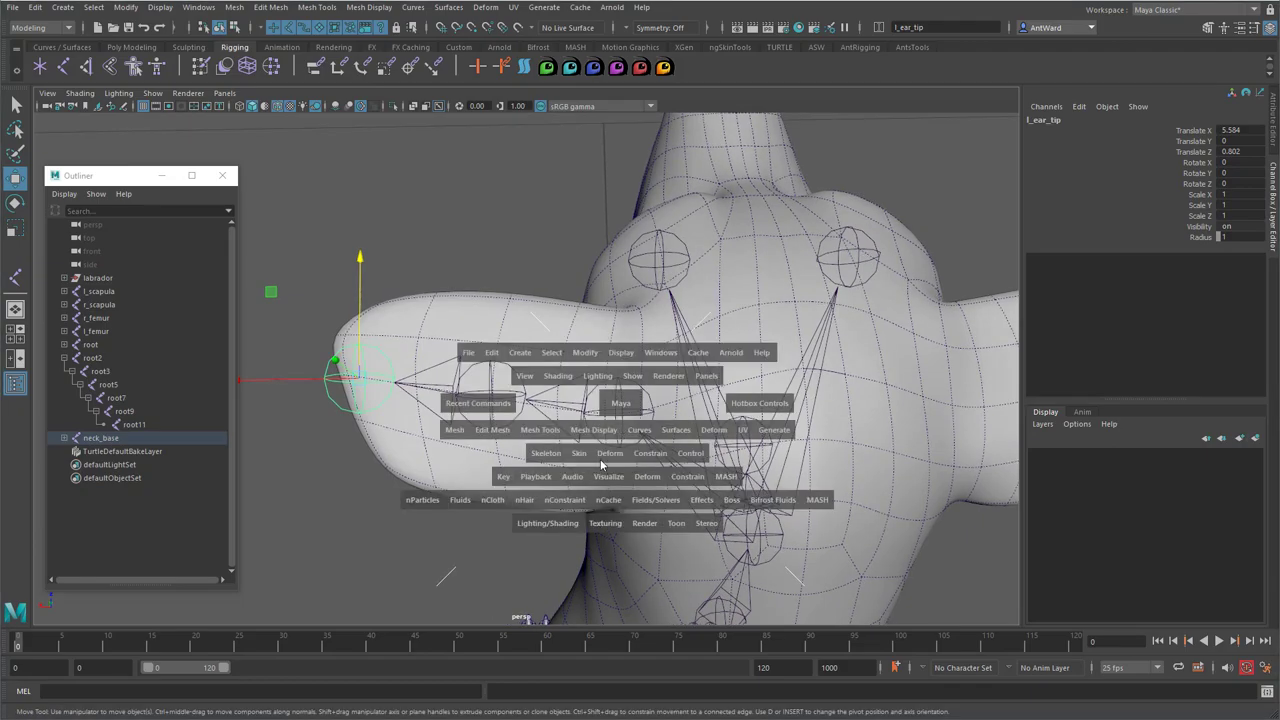
left_click(547, 455)
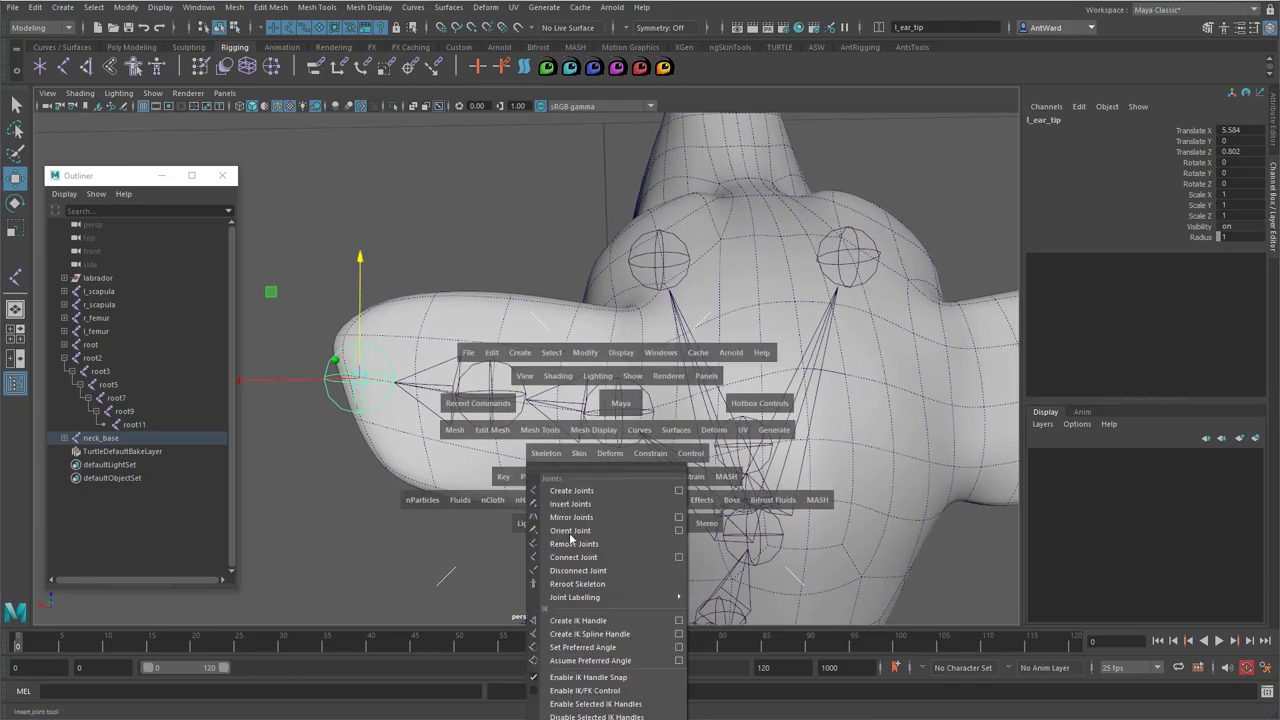
left_click(678, 530)
left_click(617, 401)
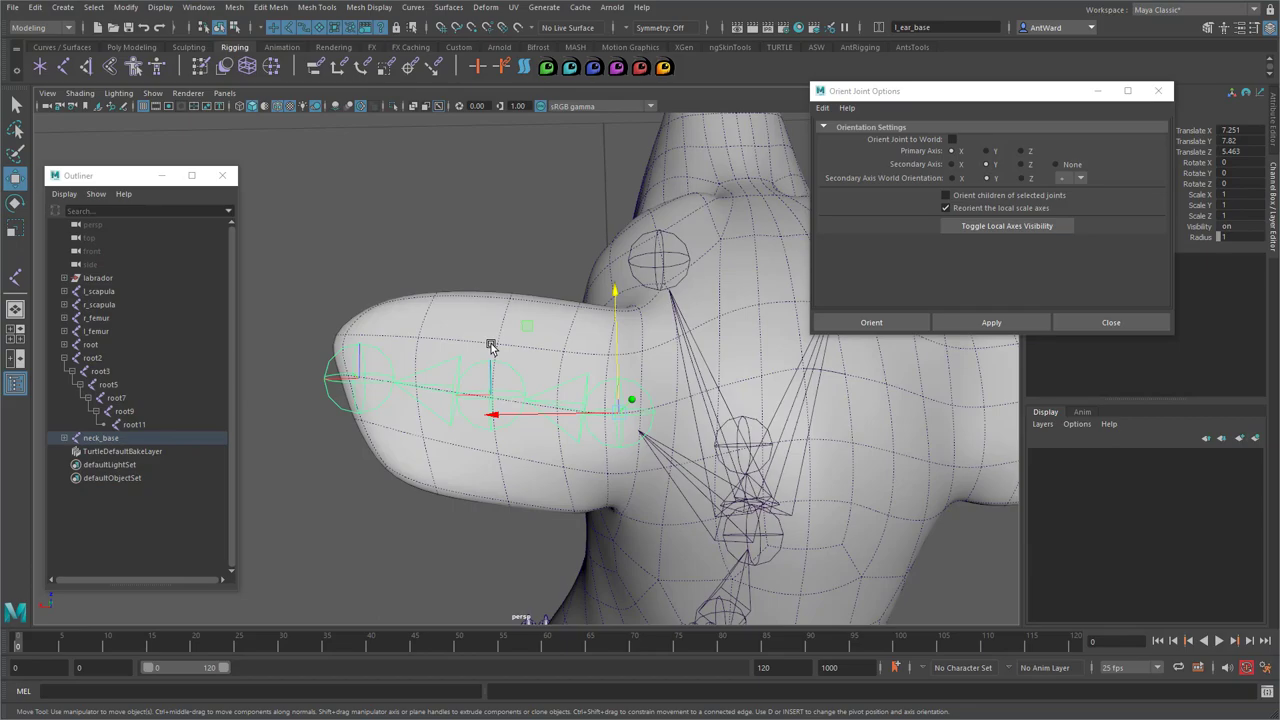
left_click(358, 376)
left_click(1003, 225)
left_click_drag(665, 433, 598, 408, "alt")
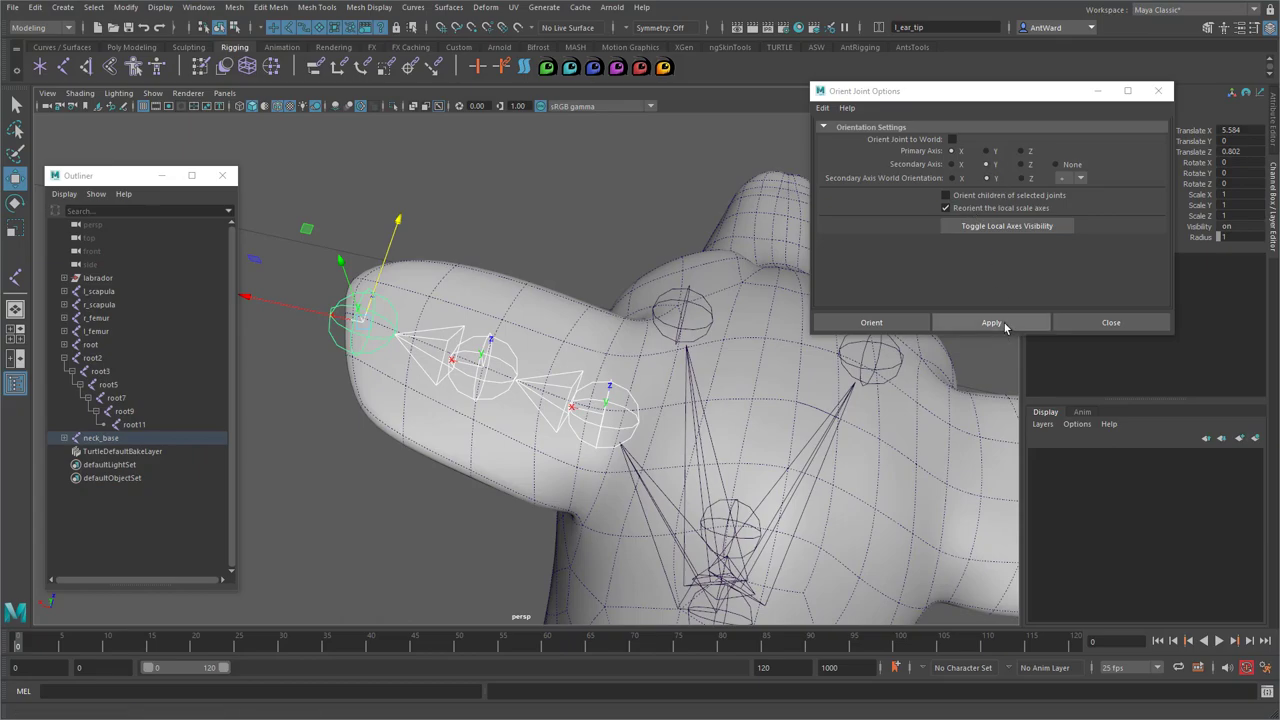
left_click(990, 196)
left_click(1004, 322)
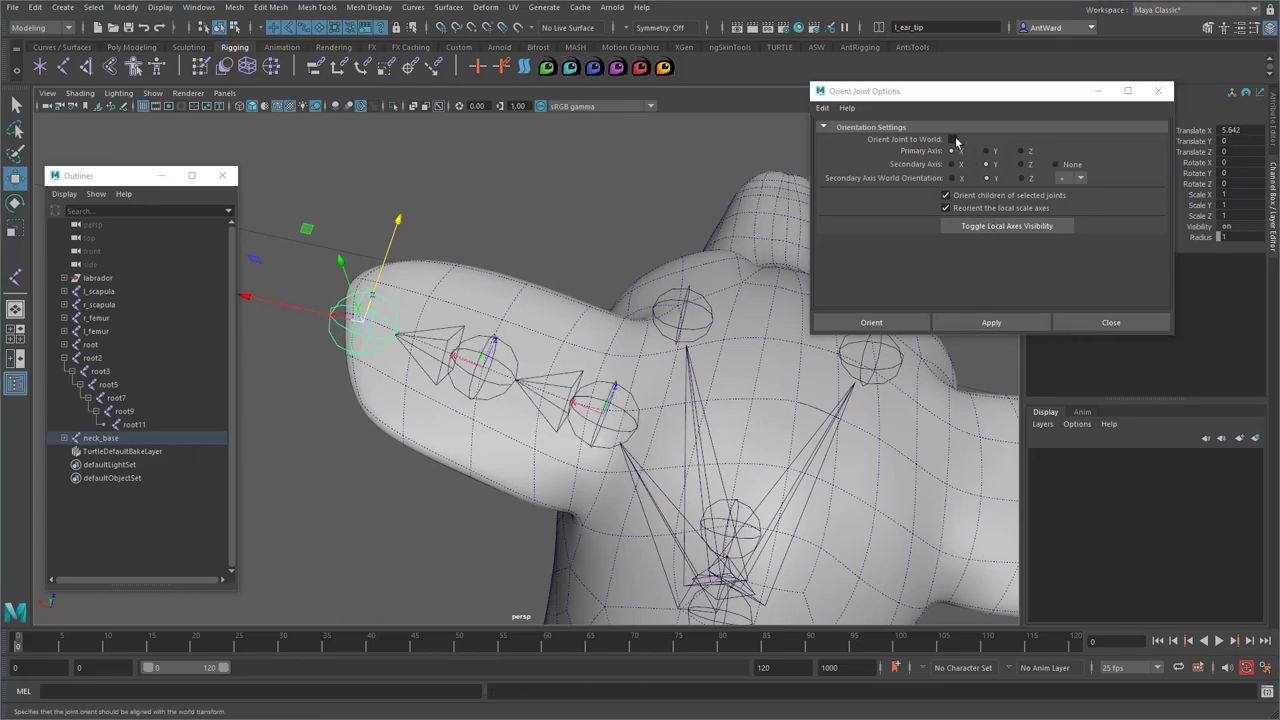
Orient the l_ear_tip joint to the world and close the Orient Joint options
left_click(952, 139)
left_click(1007, 322)
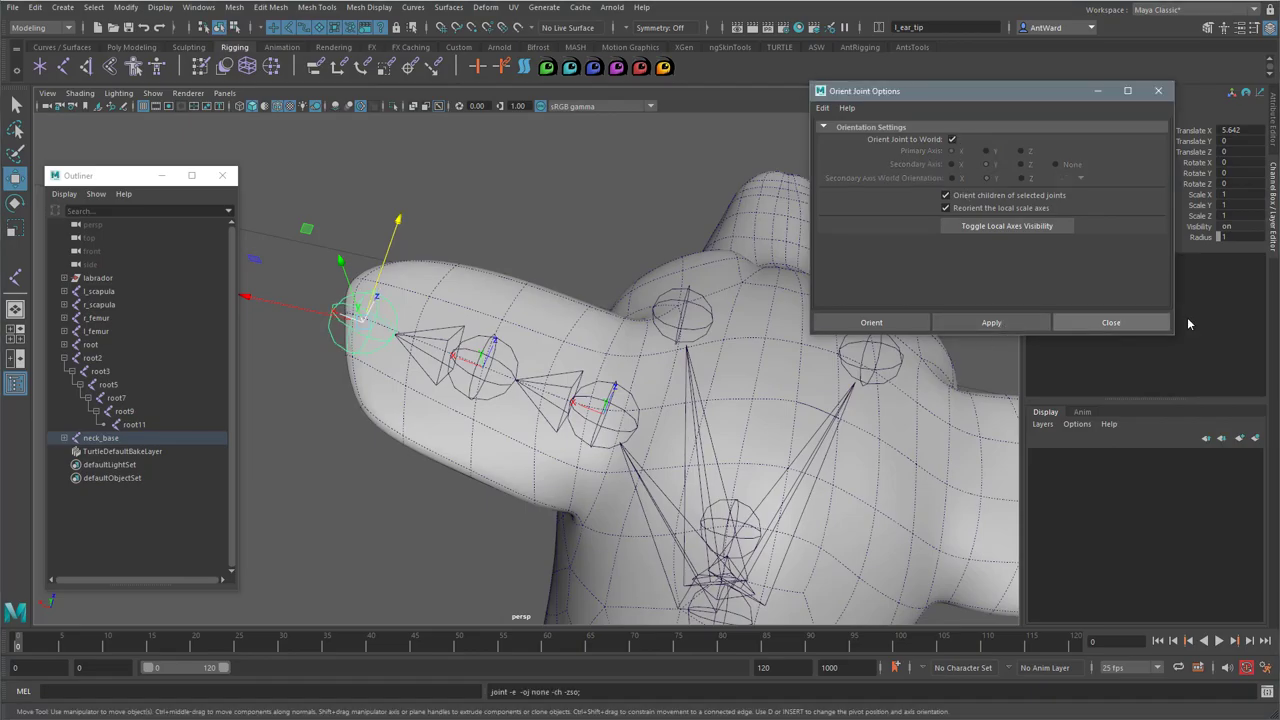
left_click(1146, 323)
Try orienting the three left ear joints to the world, and undo that orientation
left_click(603, 415)
left_click_drag(480, 466, 741, 428, "alt")
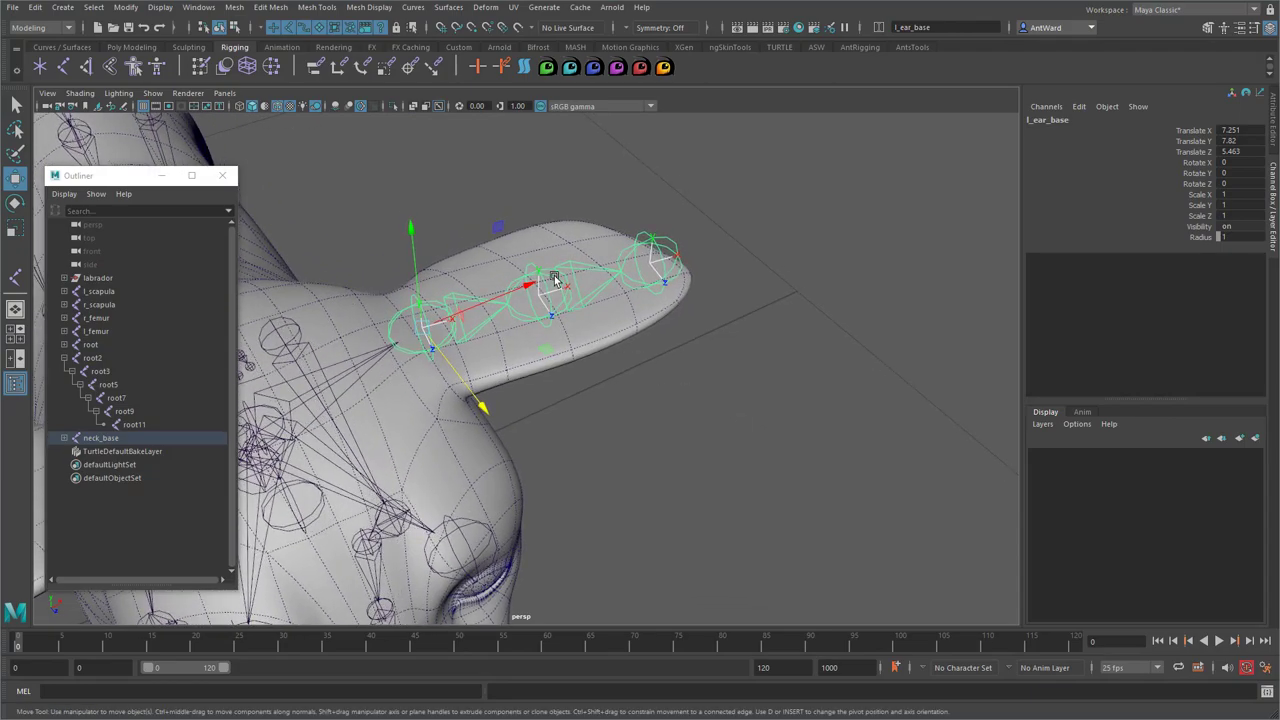
left_click(652, 252)
key("space")
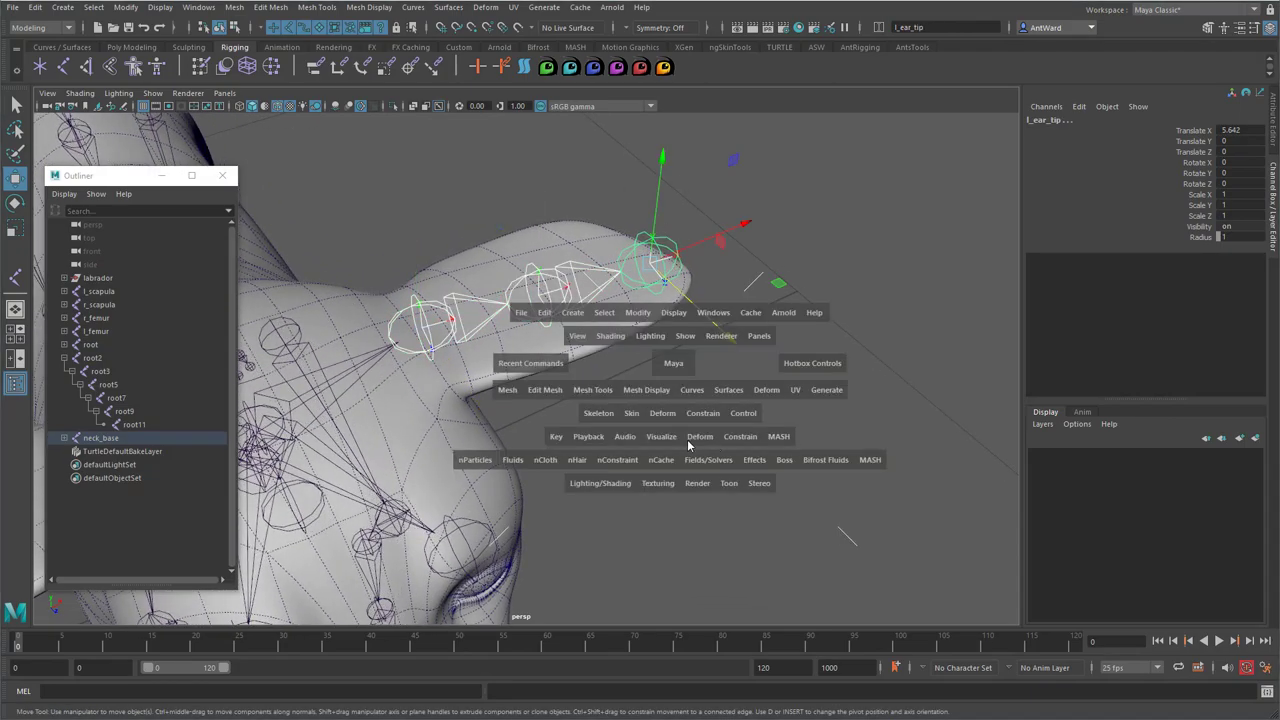
left_click_drag(603, 418, 630, 489)
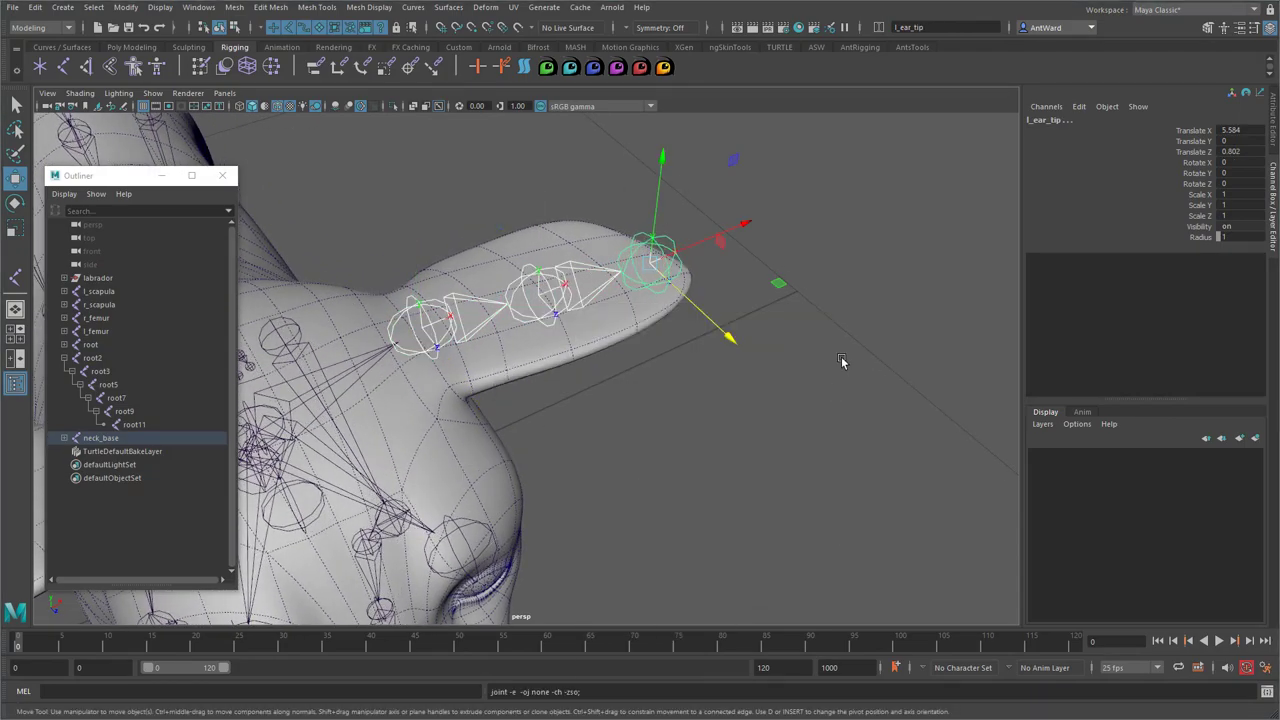
key("ctrl+z")
Hide the local axes of the three left ear joints from the Orient Joint options
key("space")
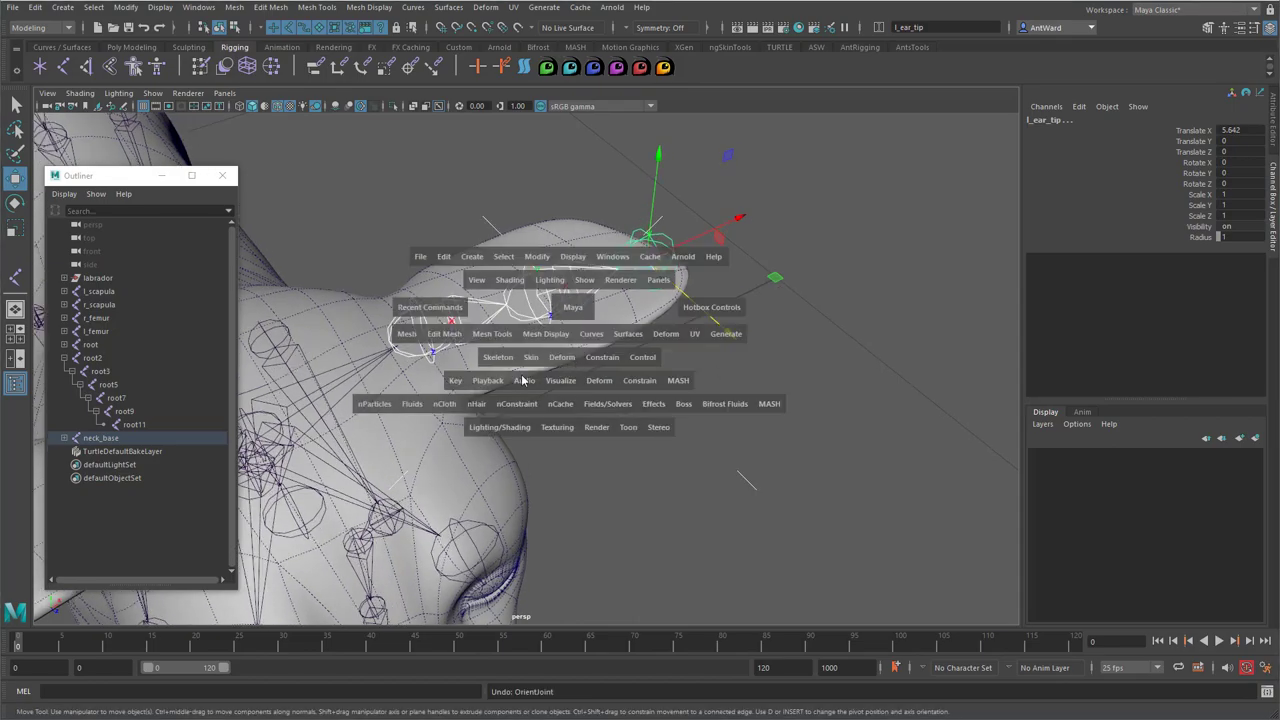
left_click_drag(490, 358, 631, 436)
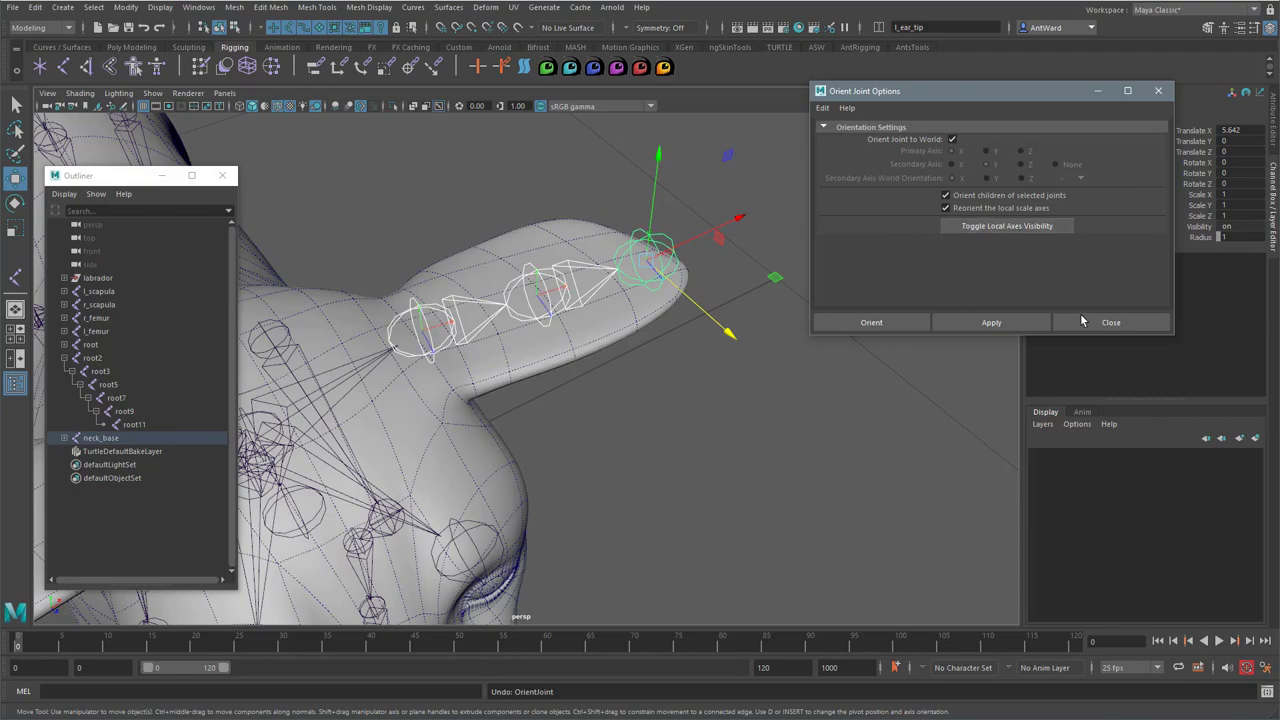
left_click(1086, 320)
Mirror the left ear joint chain, starting at l_ear_base, to the other side of the head
left_click(420, 311)
key("space")
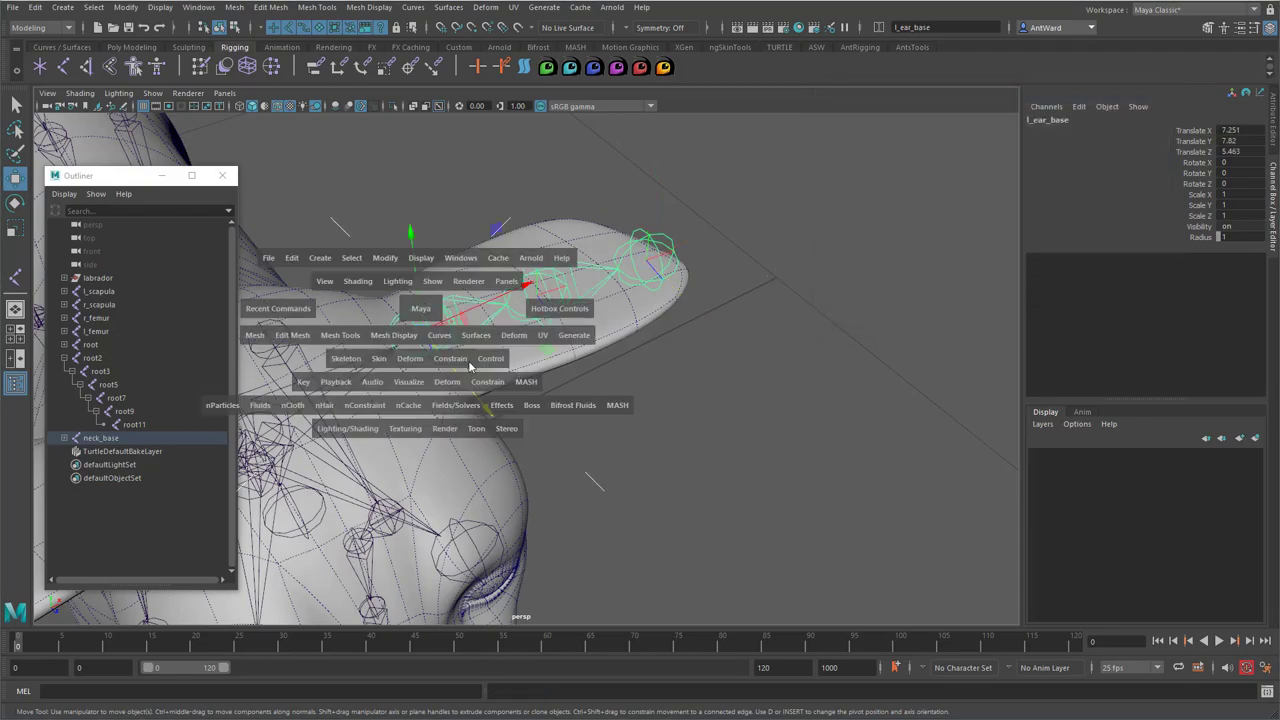
left_click(347, 360)
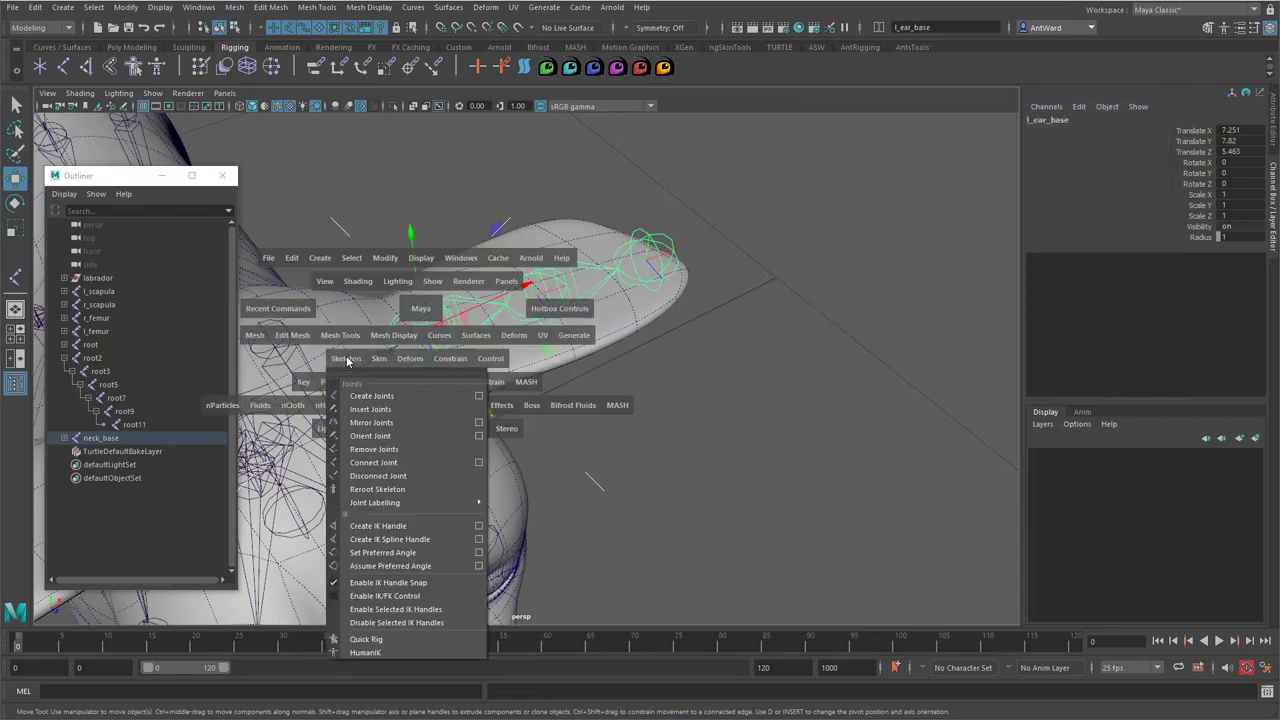
left_click(391, 423)
left_click_drag(671, 443, 388, 311, "alt")
left_click(822, 462)
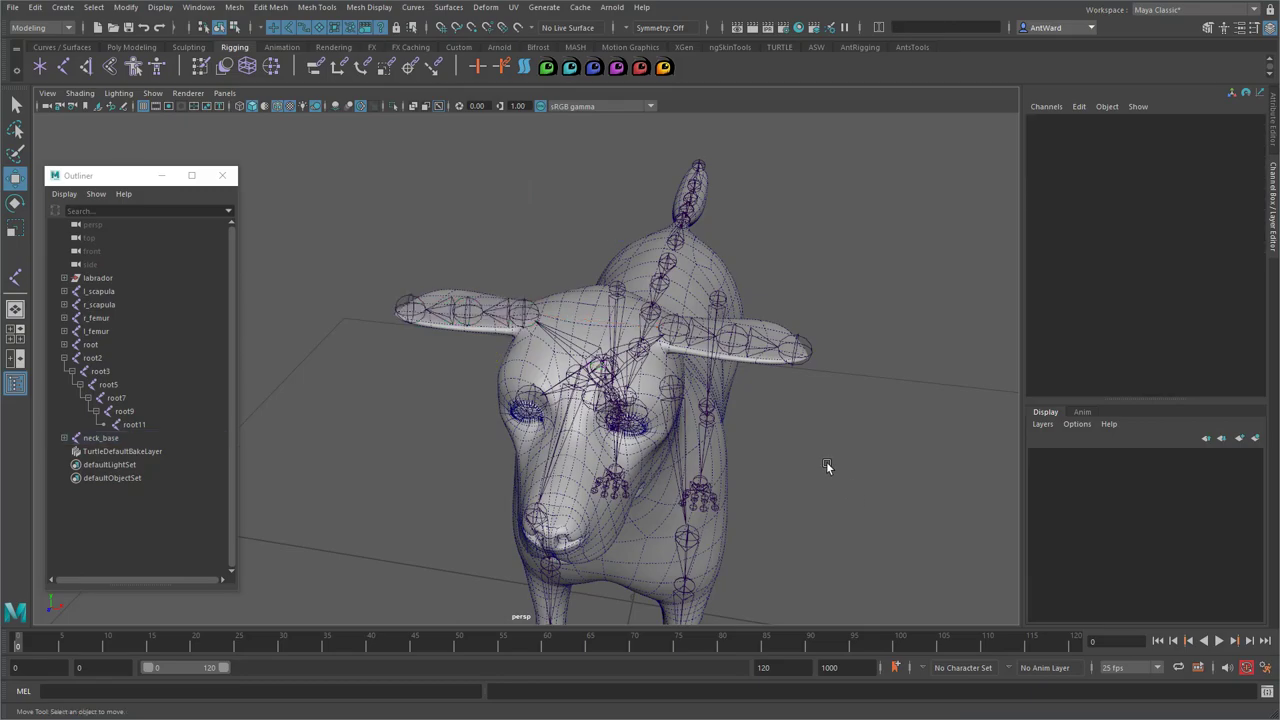
left_click_drag(822, 462, 582, 306, "alt")
middle_click_drag(478, 370, 560, 480, "alt")
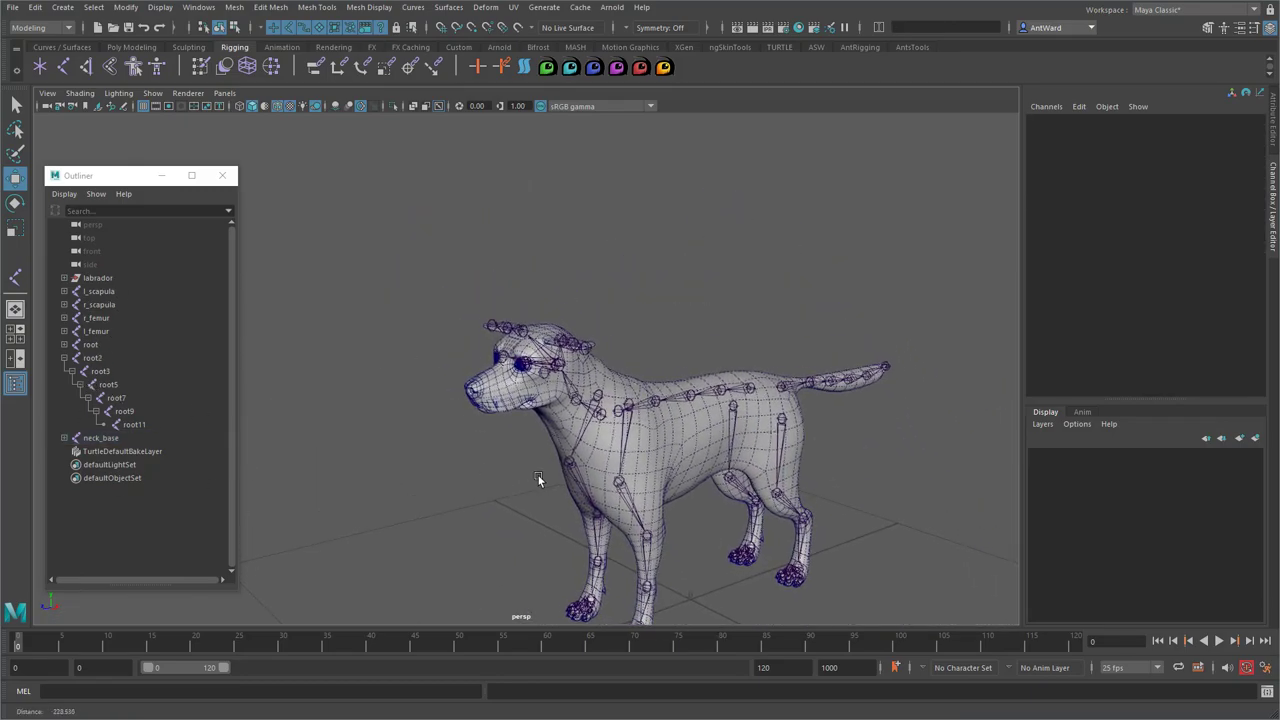
right_click_drag(560, 480, 893, 430, "alt")
Rename all six tail joints, from root2 down to root11, with the base name tail_
left_click(101, 344)
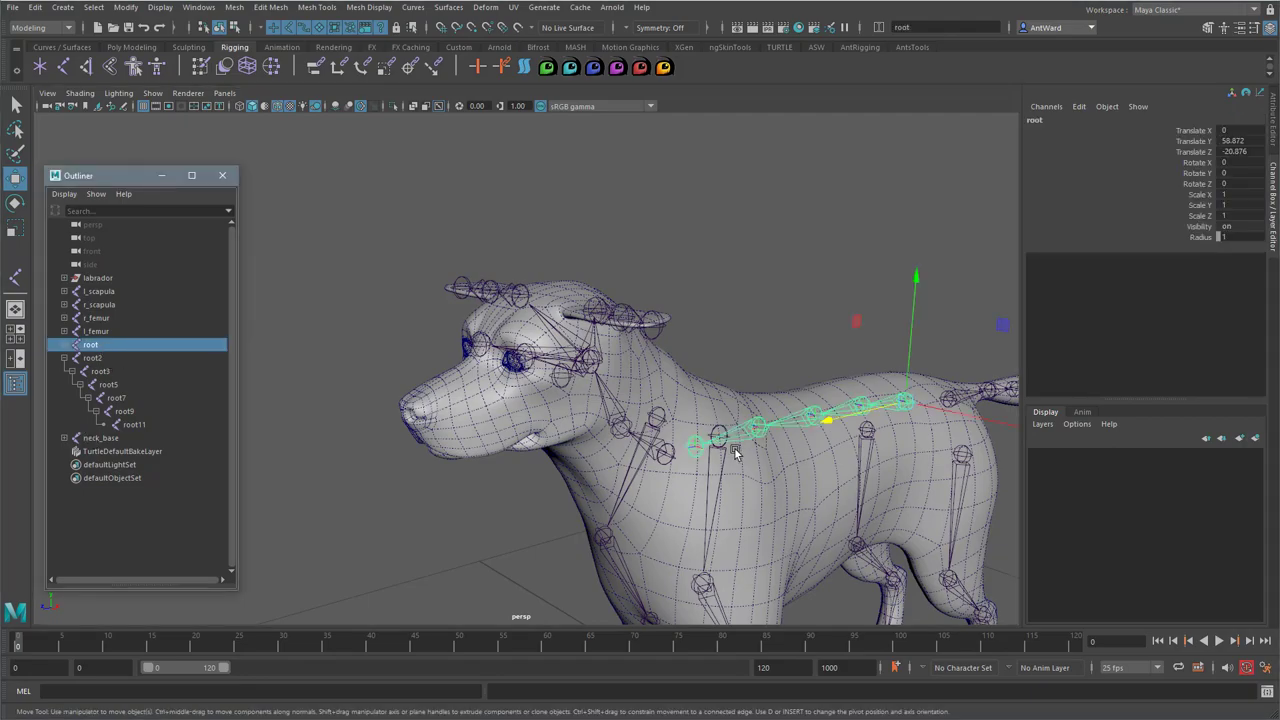
key("f")
left_click_drag(728, 441, 431, 350, "alt")
right_click_drag(431, 350, 614, 338, "alt")
left_click(107, 358)
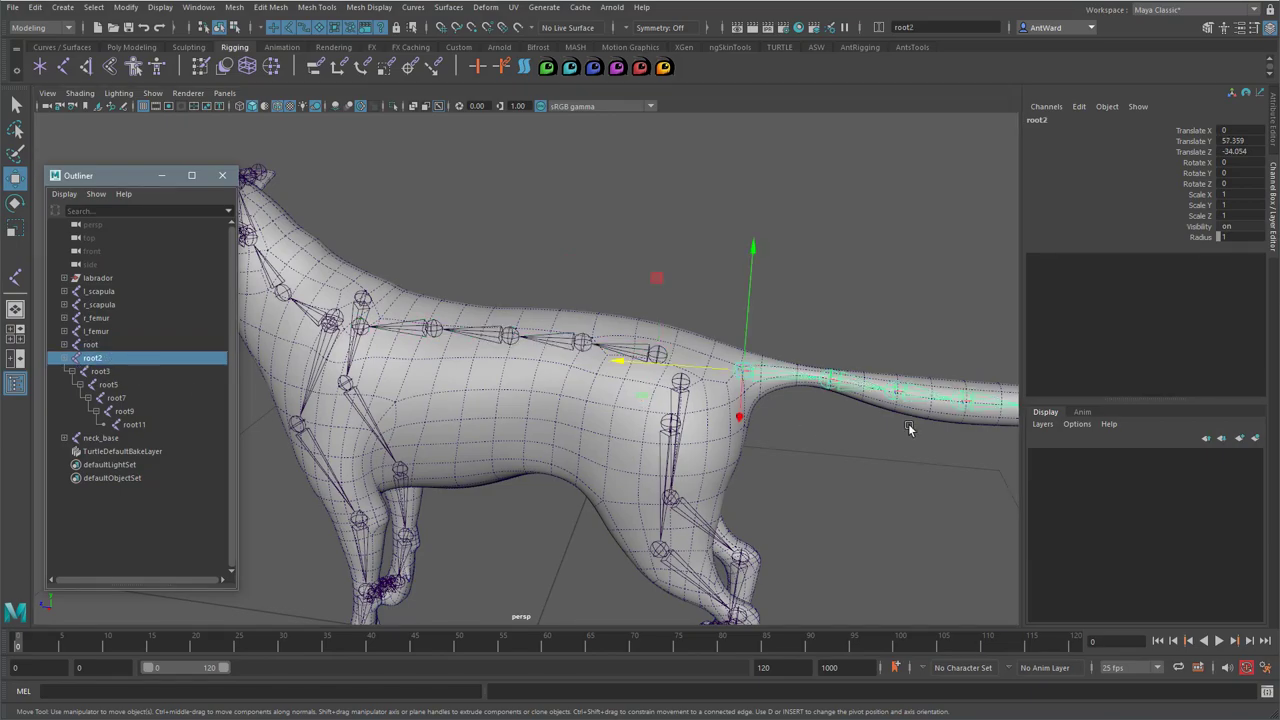
key("f")
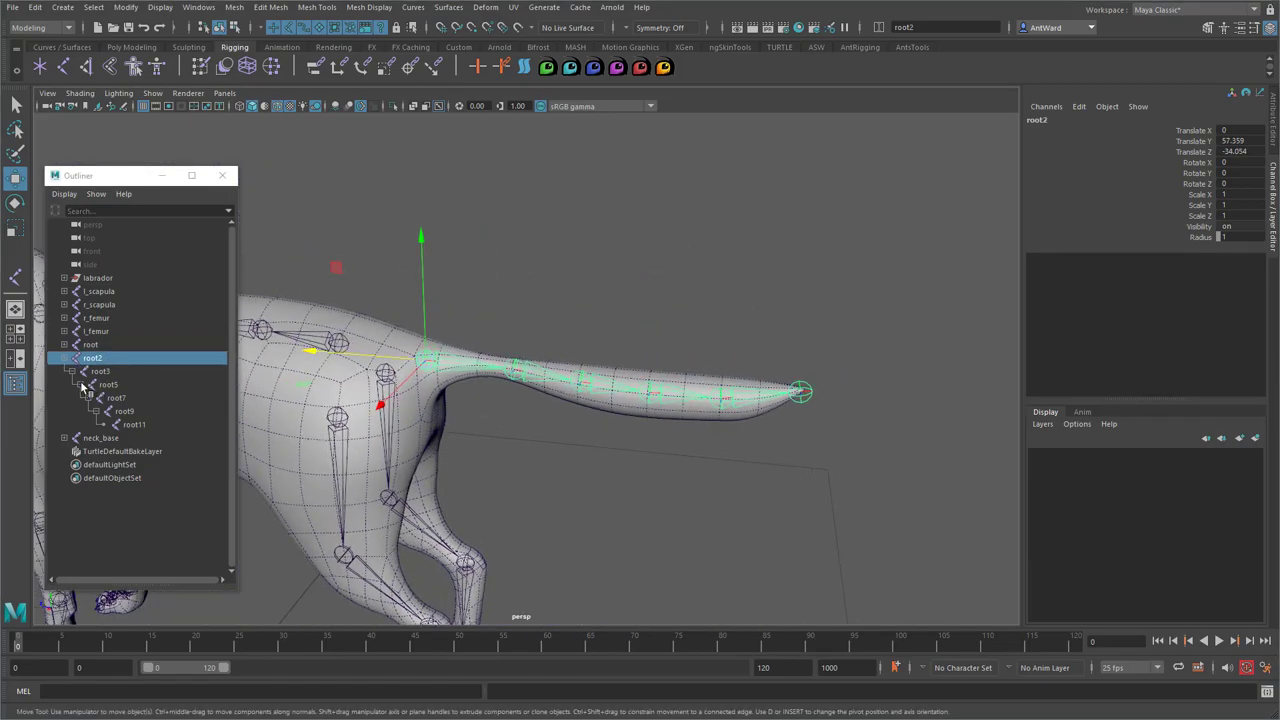
left_click(135, 425, "shift")
left_click_drag(930, 28, 865, 36)
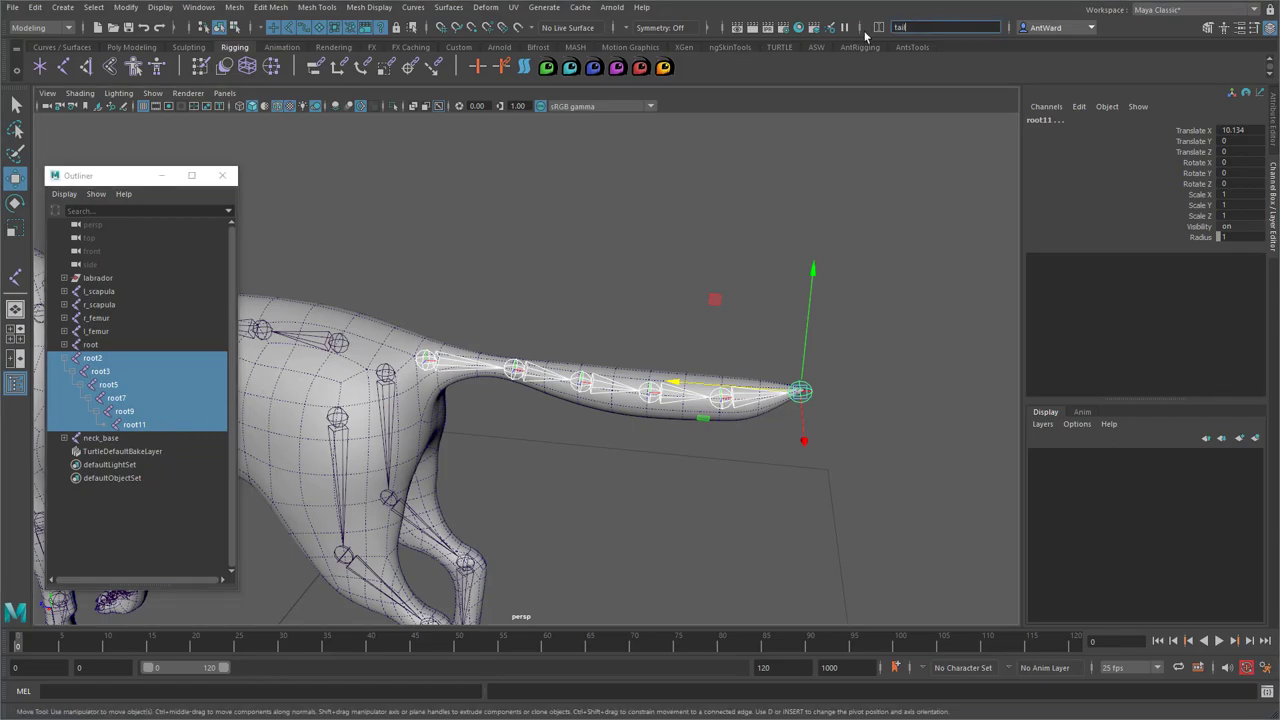
type("tail_")
key("Return")
Rename the first tail joint tail_root and the last tail joint tail_tip
left_click(100, 359)
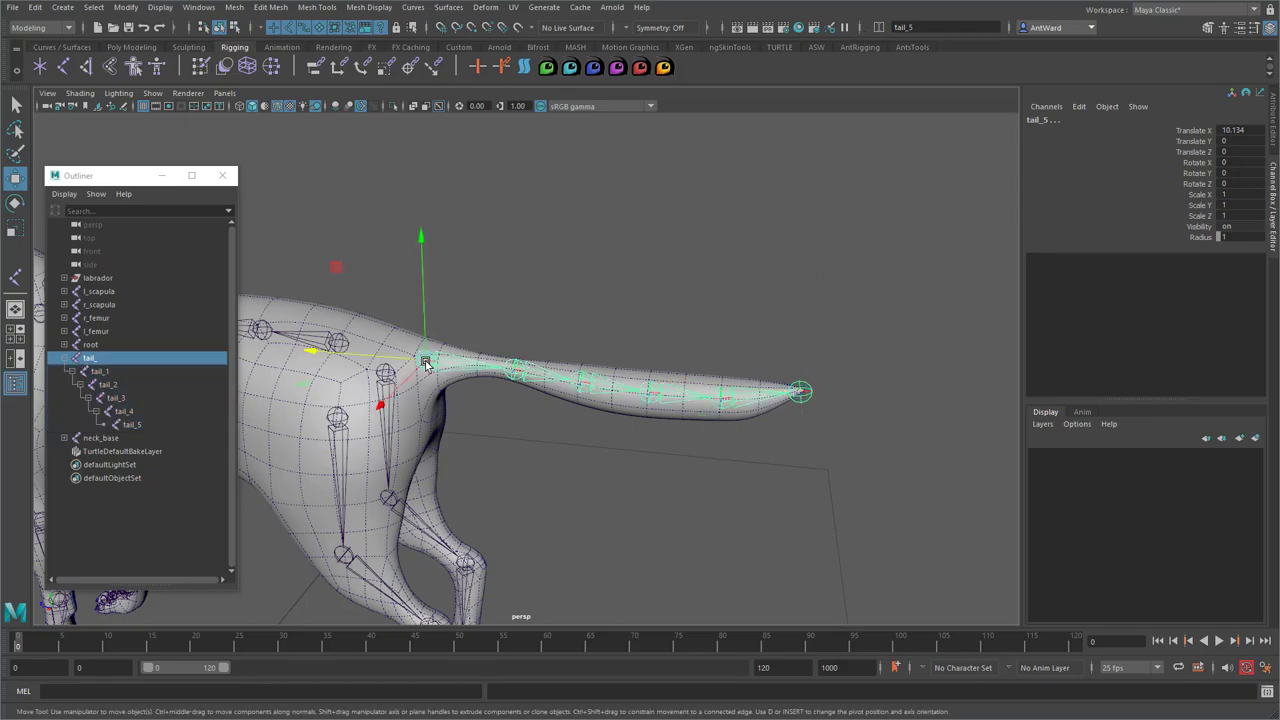
double_click(92, 358)
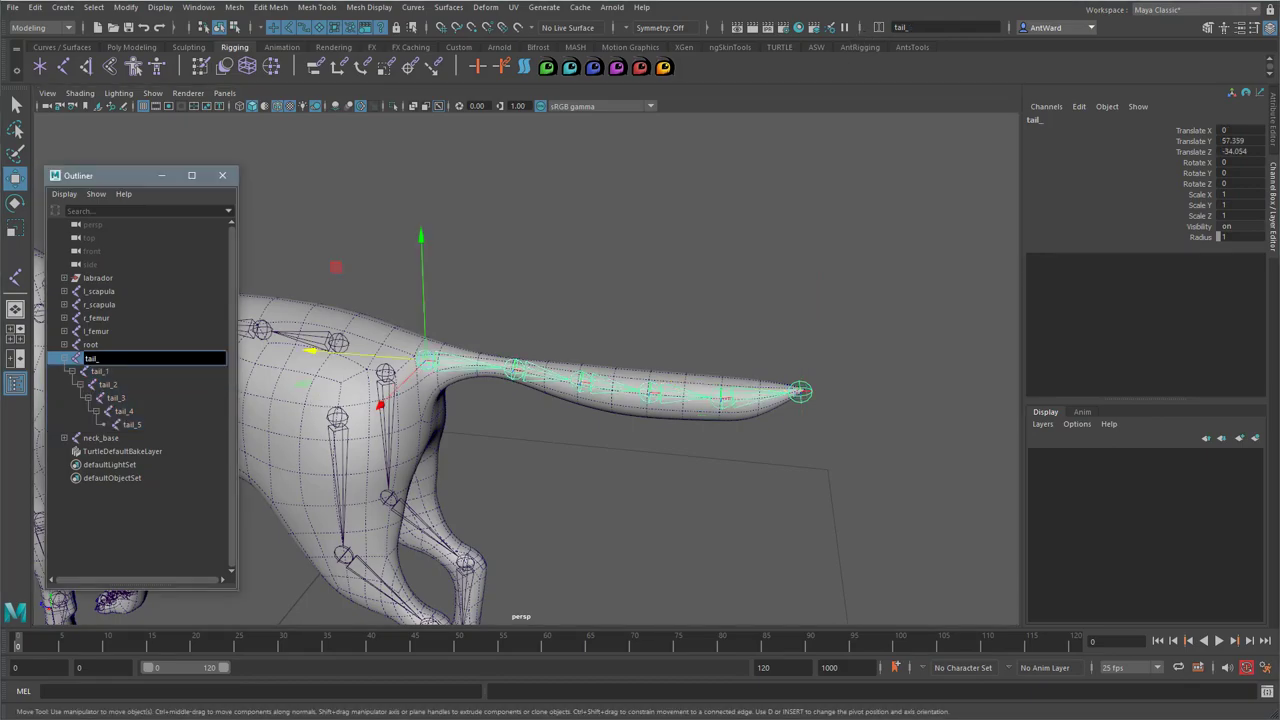
type("root")
key("Return")
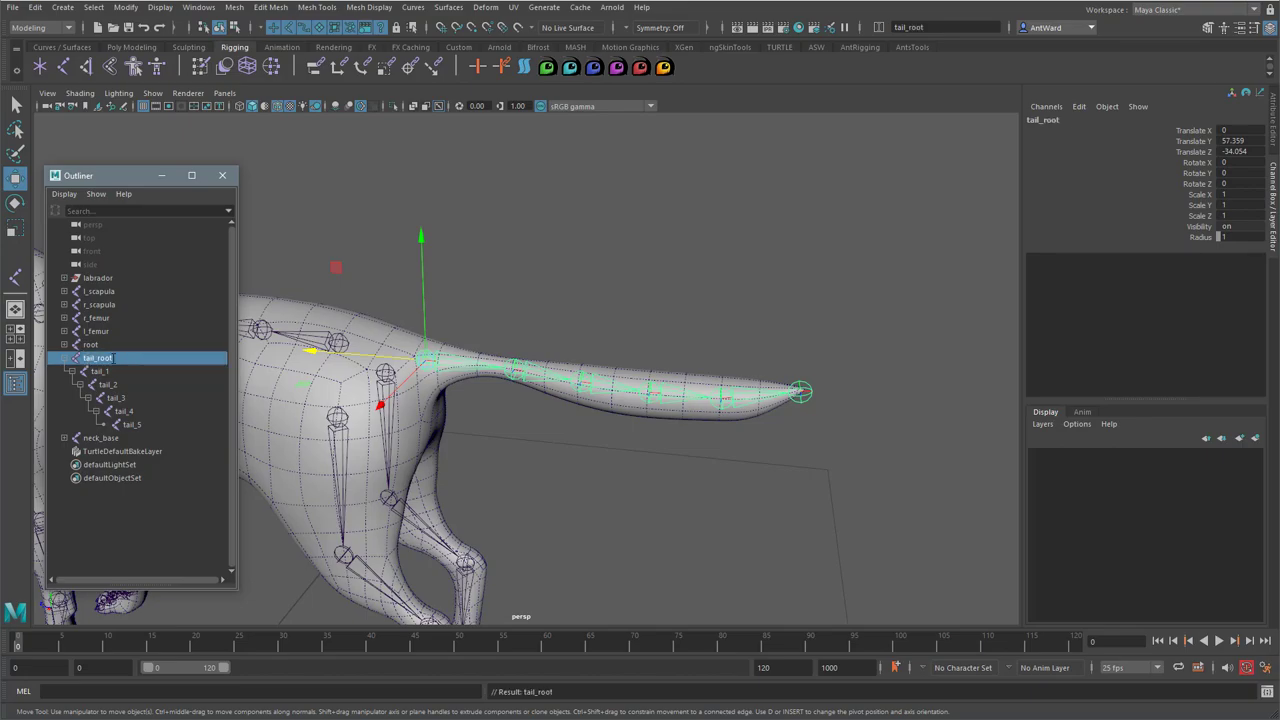
double_click(131, 425)
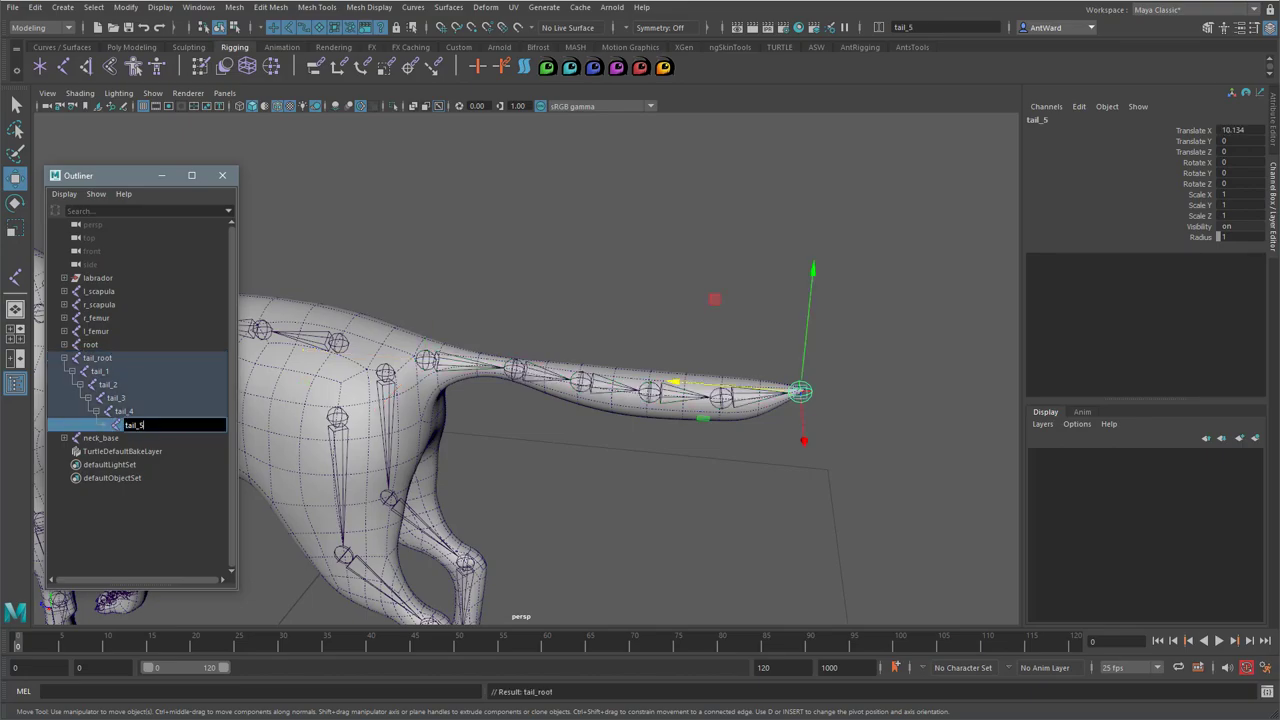
type("tip")
key("Return")
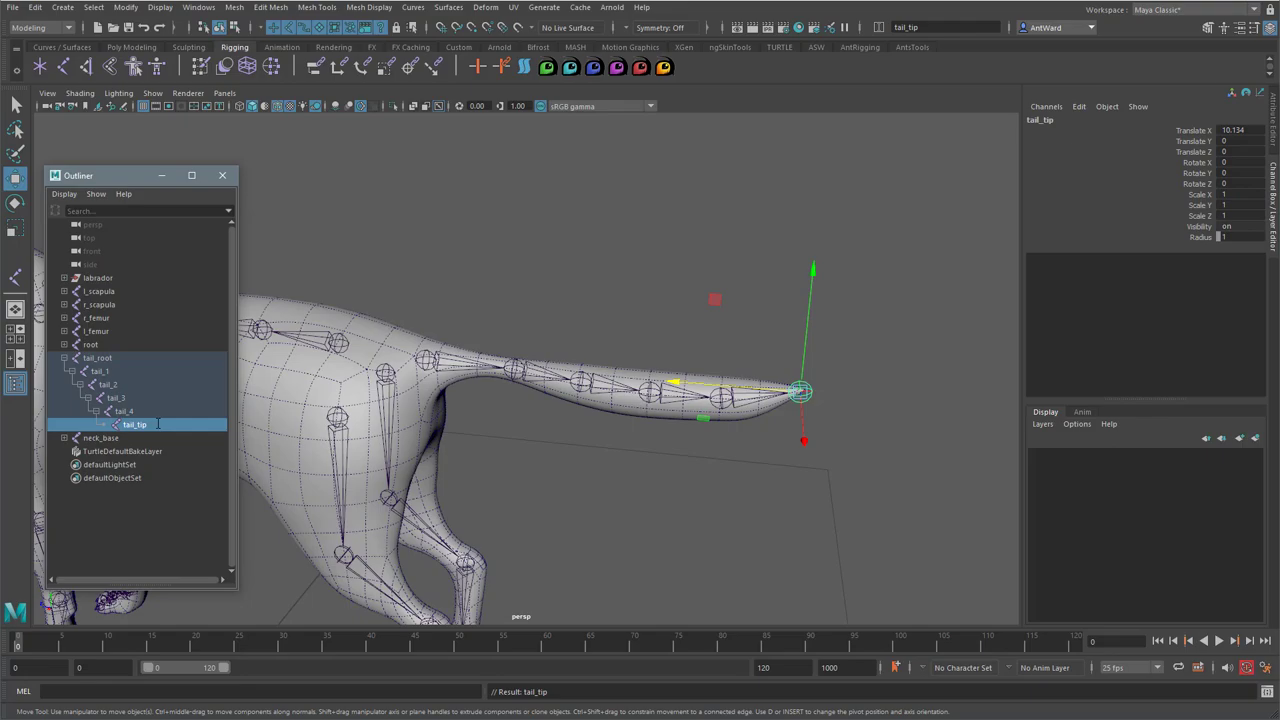
Examine the joint names in the expanded root and neck_base hierarchies, enlarging the Outliner to fit them
middle_click_drag(562, 404, 884, 428, "alt")
left_click_drag(633, 361, 700, 358, "alt")
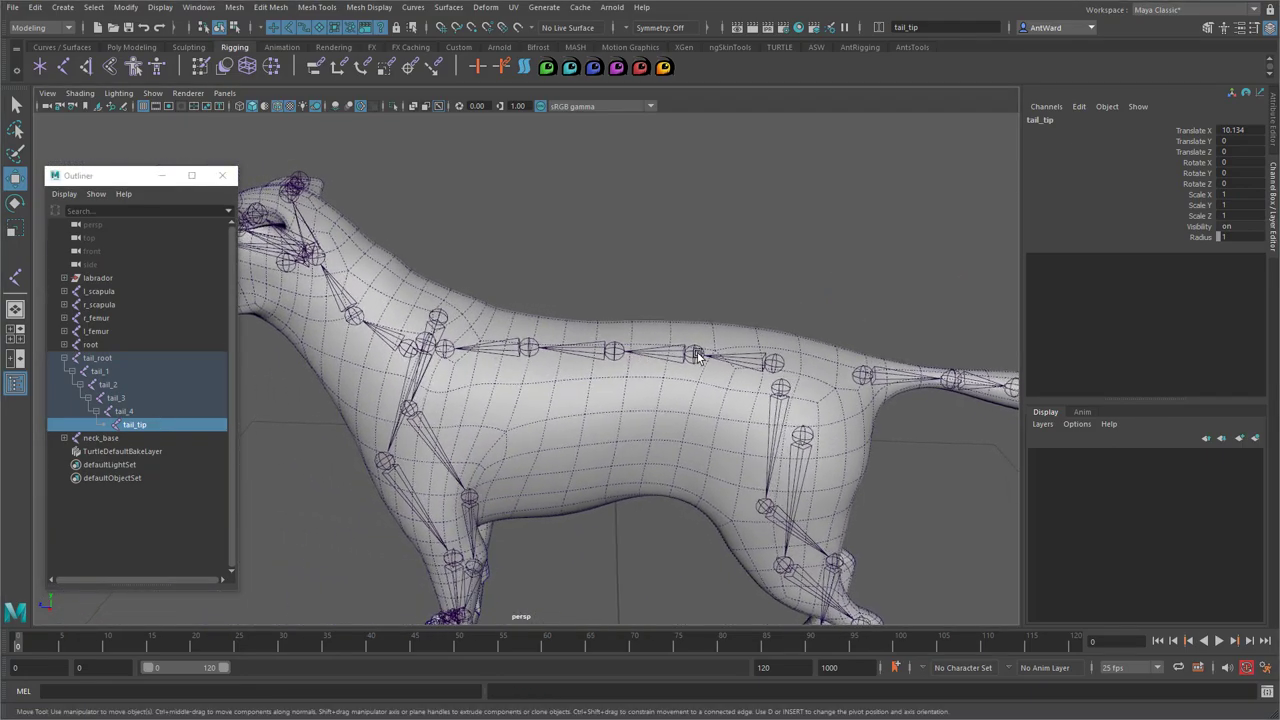
left_click(615, 355)
right_click_drag(680, 286, 789, 280, "alt")
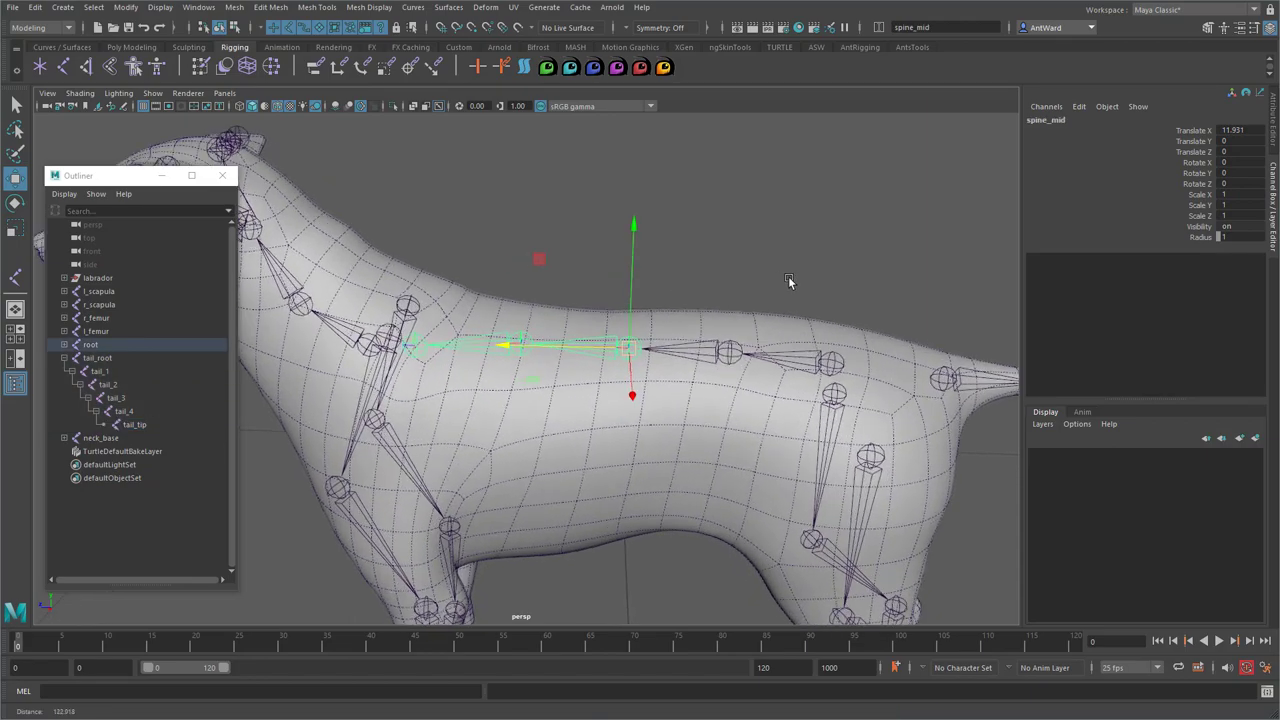
left_click(64, 344)
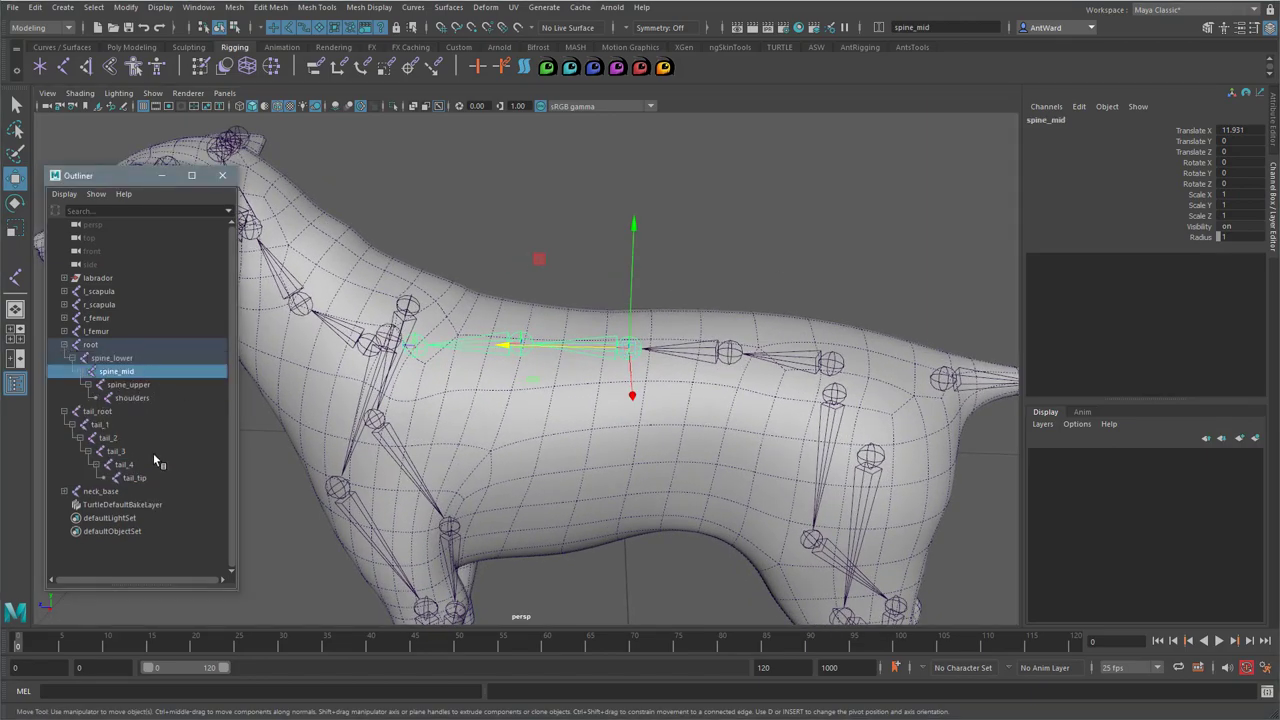
left_click(64, 491)
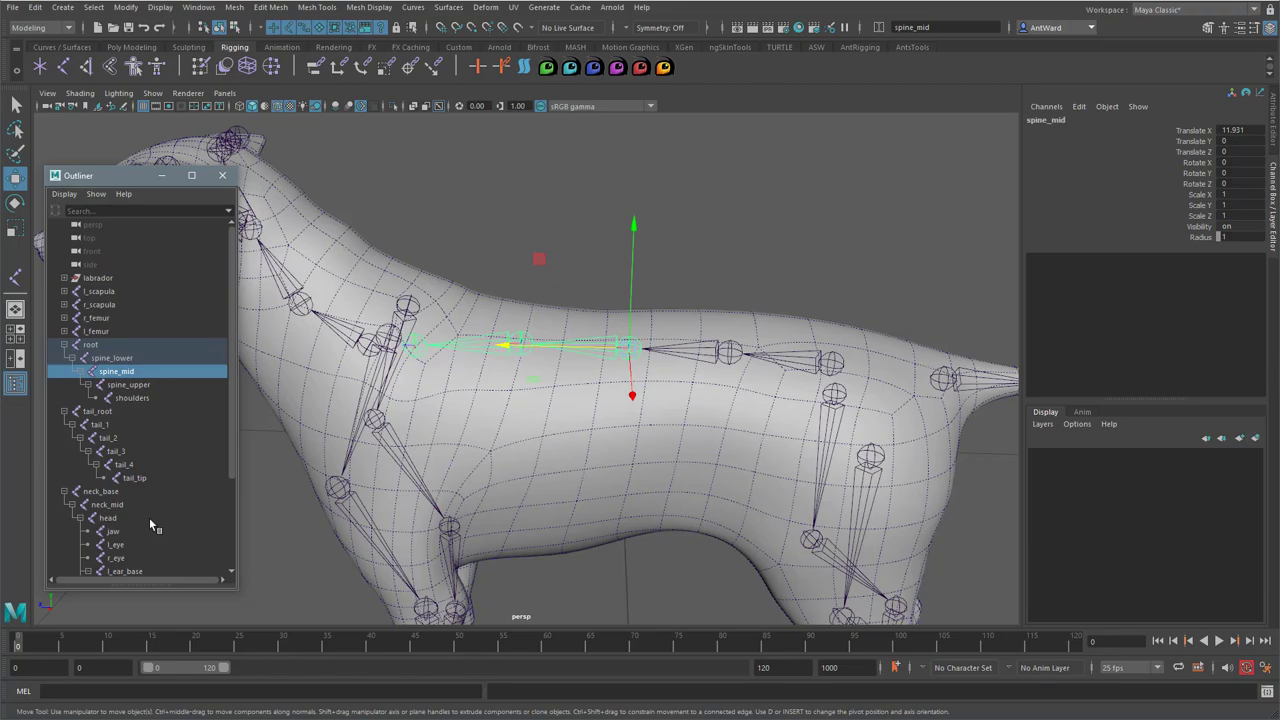
left_click_drag(155, 593, 155, 645)
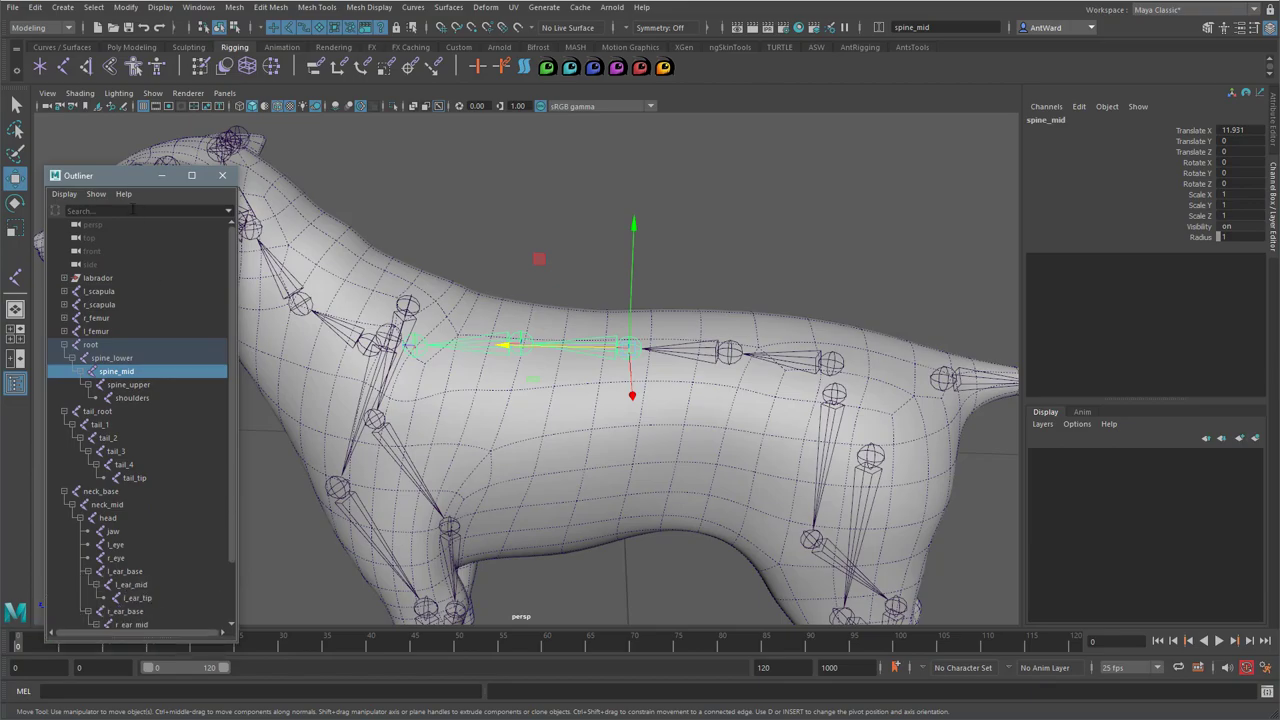
left_click_drag(132, 168, 132, 87)
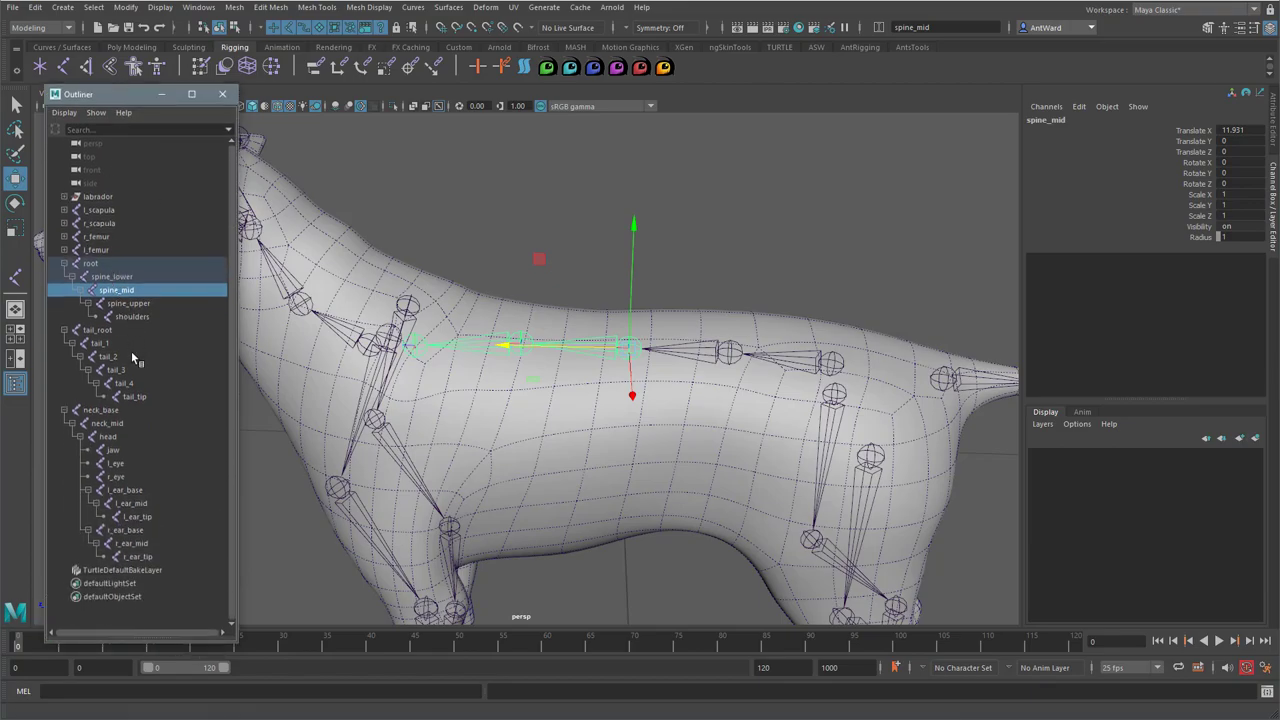
Check the joint names in the fully expanded scapula and femur hierarchies of all four legs
left_click(65, 210, "shift")
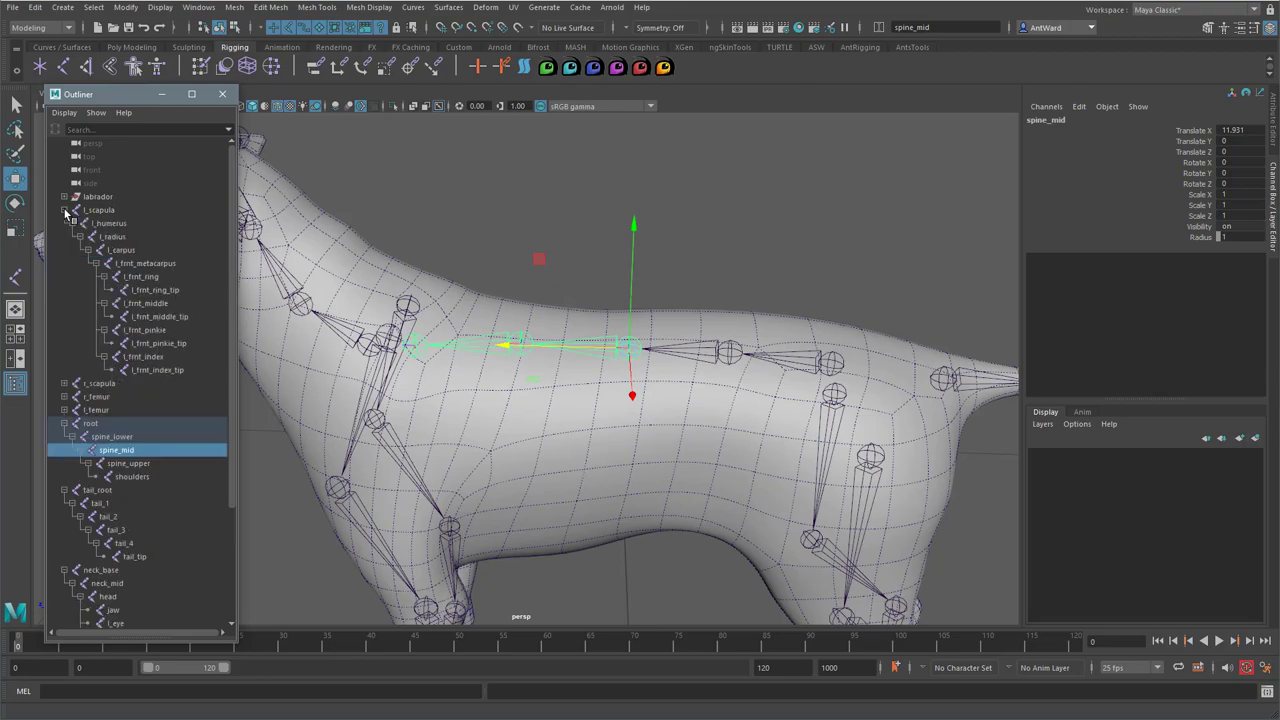
left_click(65, 384, "shift")
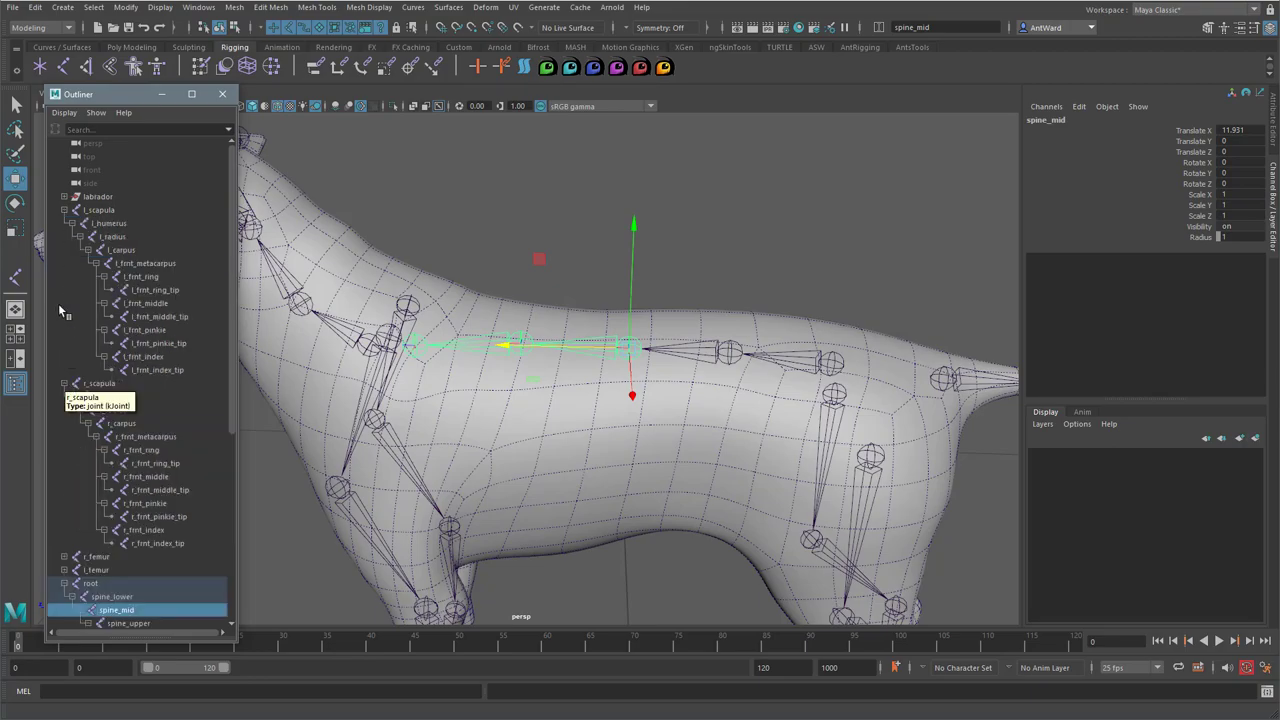
left_click(64, 556, "shift")
scroll(57, 520, "down", 10)
left_click(64, 289, "shift")
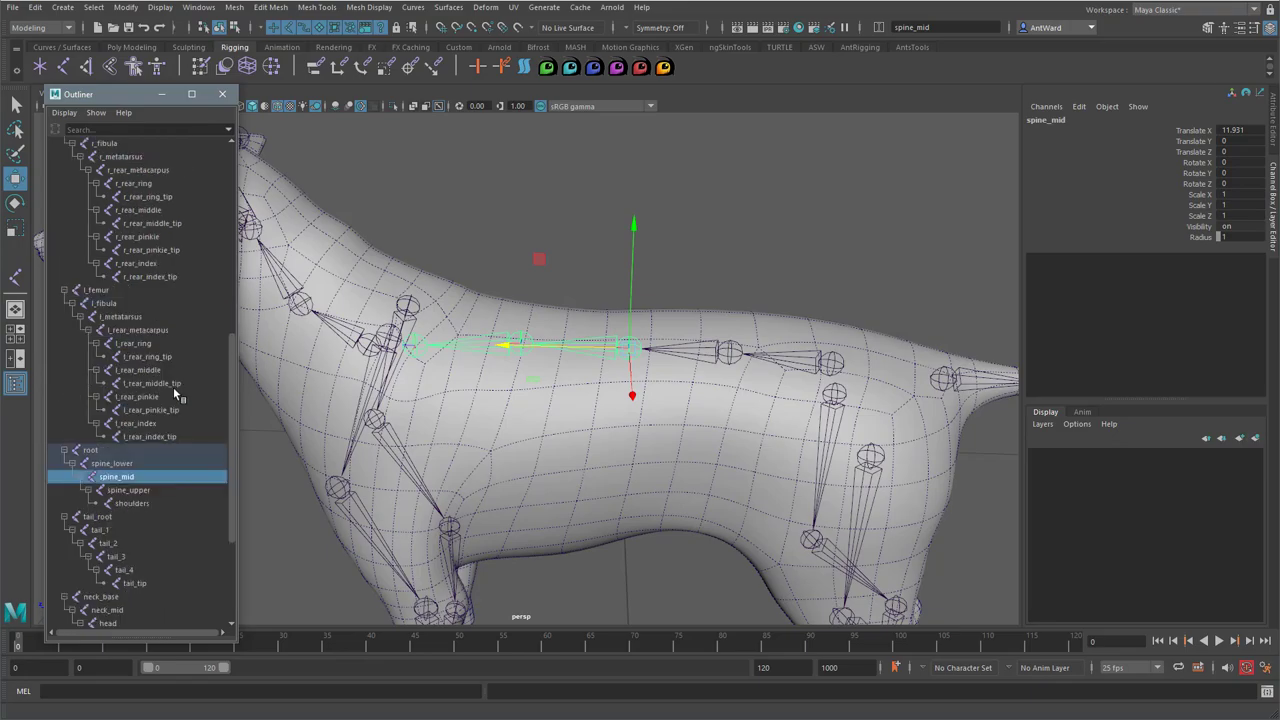
scroll(168, 509, "down", 4)
scroll(168, 540, "up", 10)
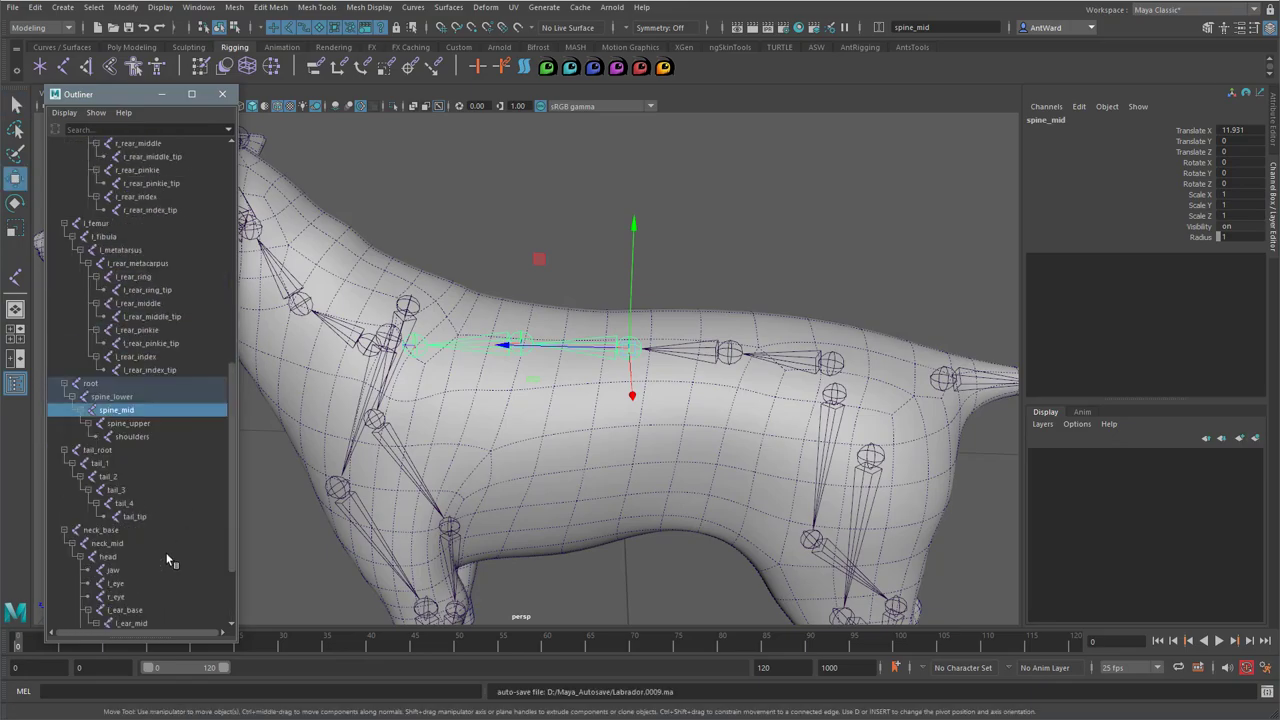
scroll(150, 500, "up", 5)
Collapse the scapula, femur, root, tail_root and neck_base joint hierarchies
left_click(64, 210)
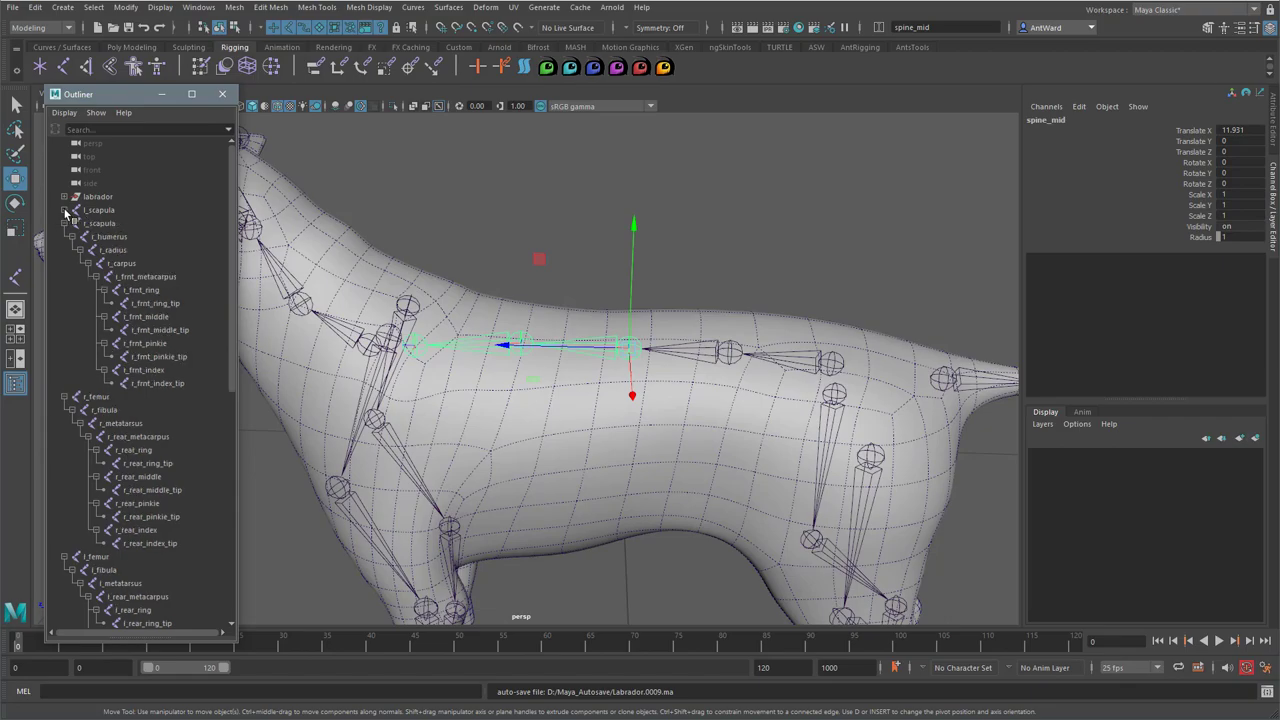
left_click(64, 223)
left_click(64, 236)
left_click(64, 249)
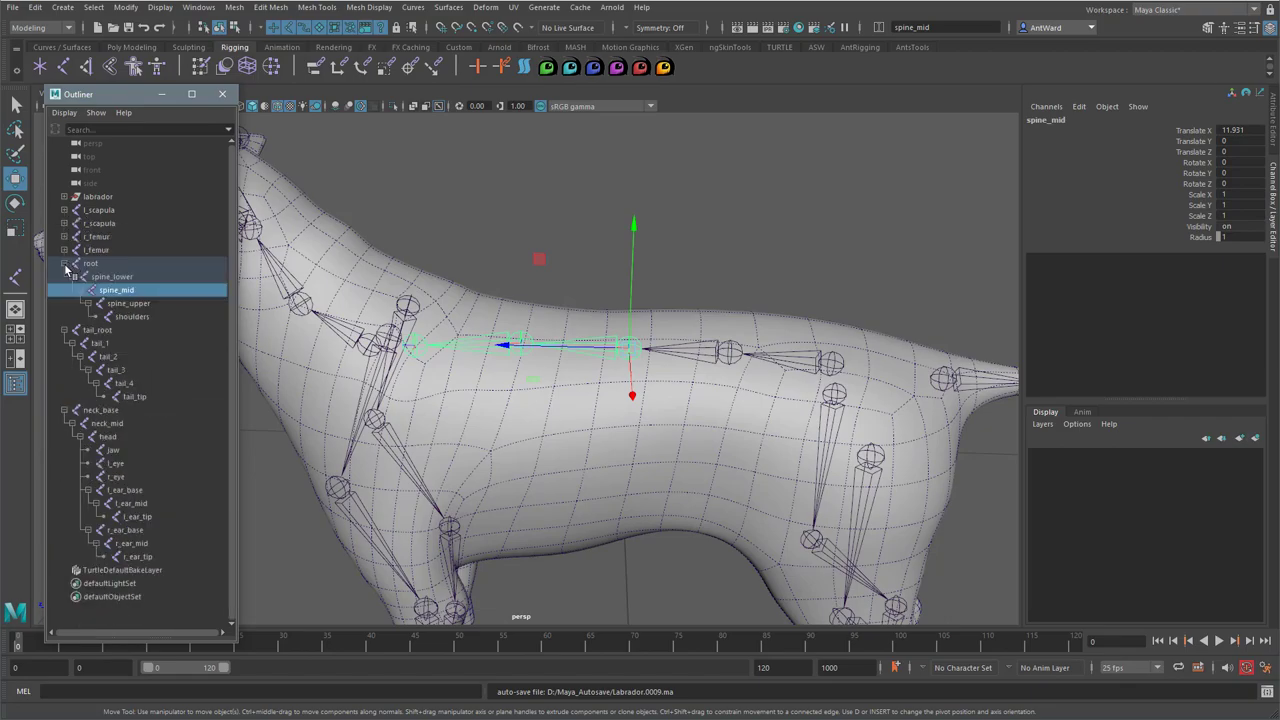
left_click(64, 263)
left_click(64, 276)
left_click(64, 289)
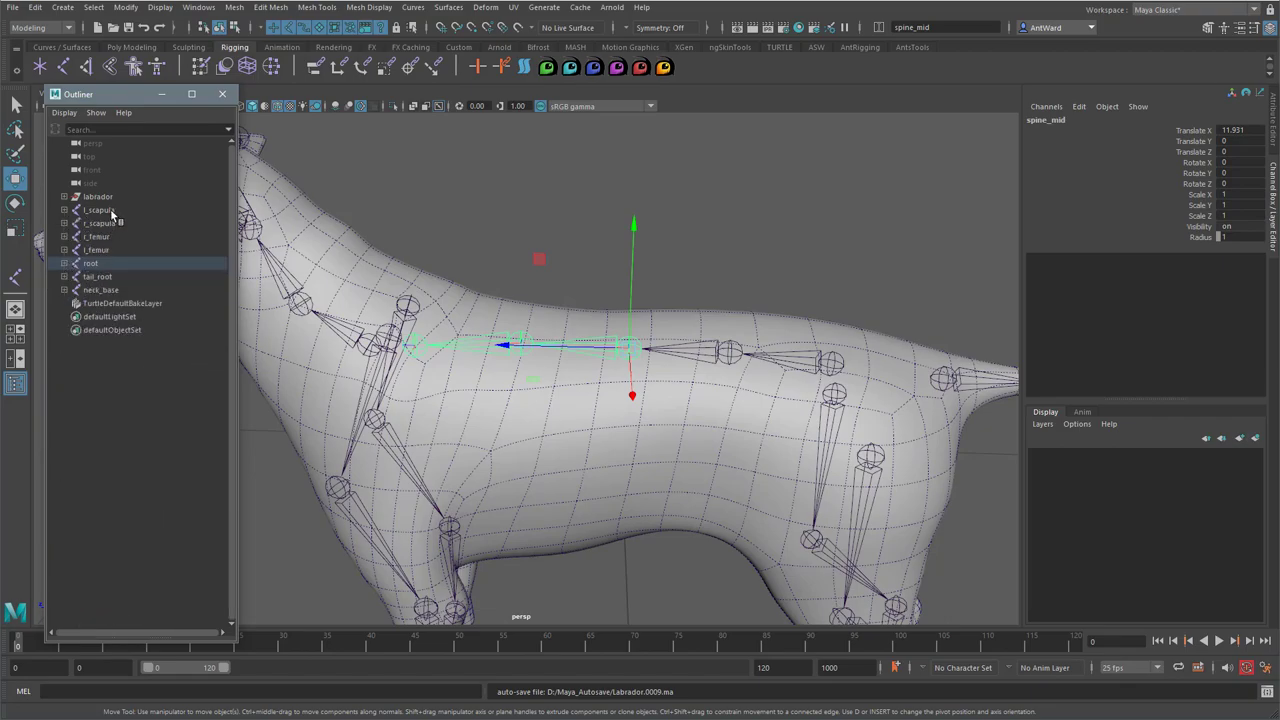
Group the seven top-level joint chains from l_scapula to neck_base and name the group driver_skeleton
left_click_drag(110, 209, 122, 291)
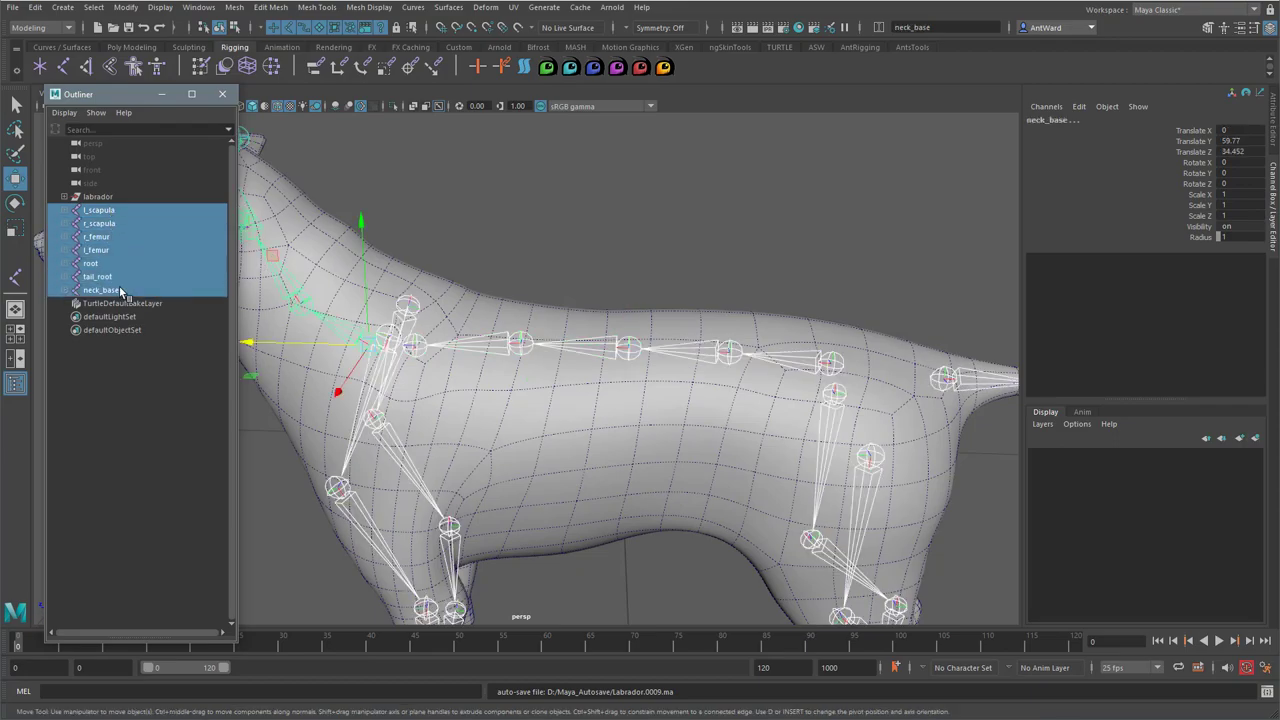
key("ctrl+g")
double_click(100, 211)
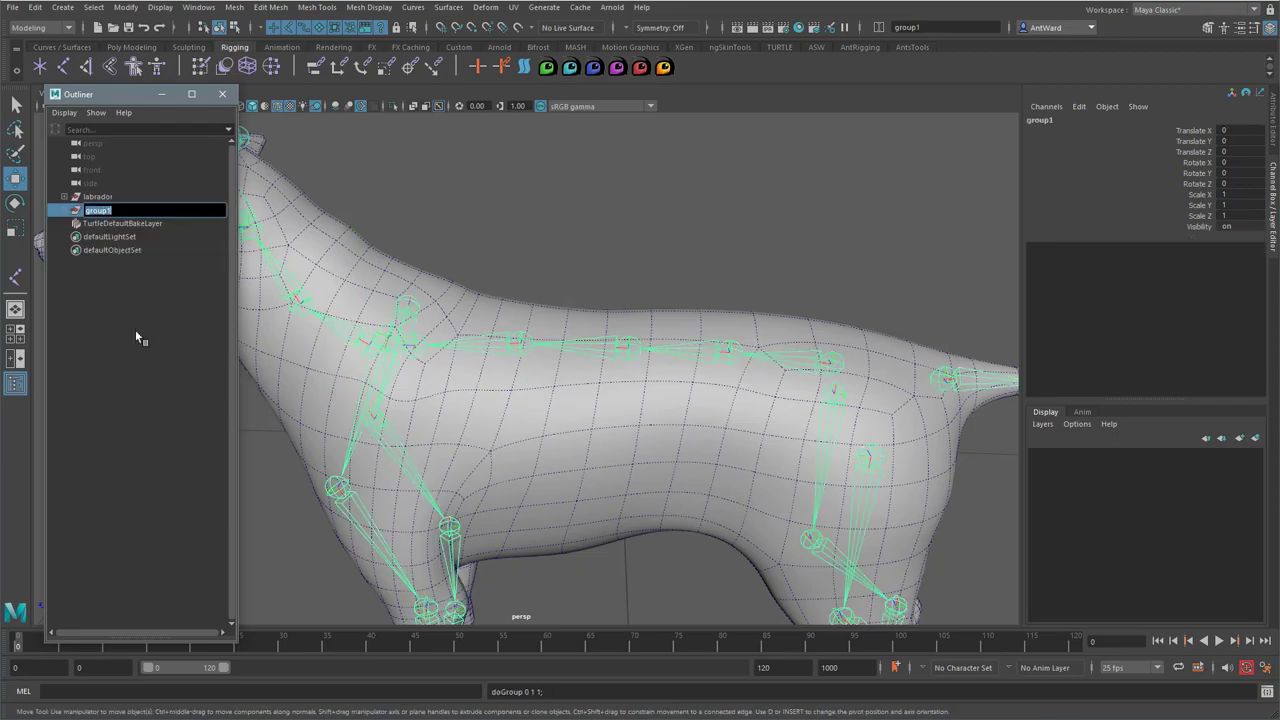
type("driver_skeleton")
key("Return")
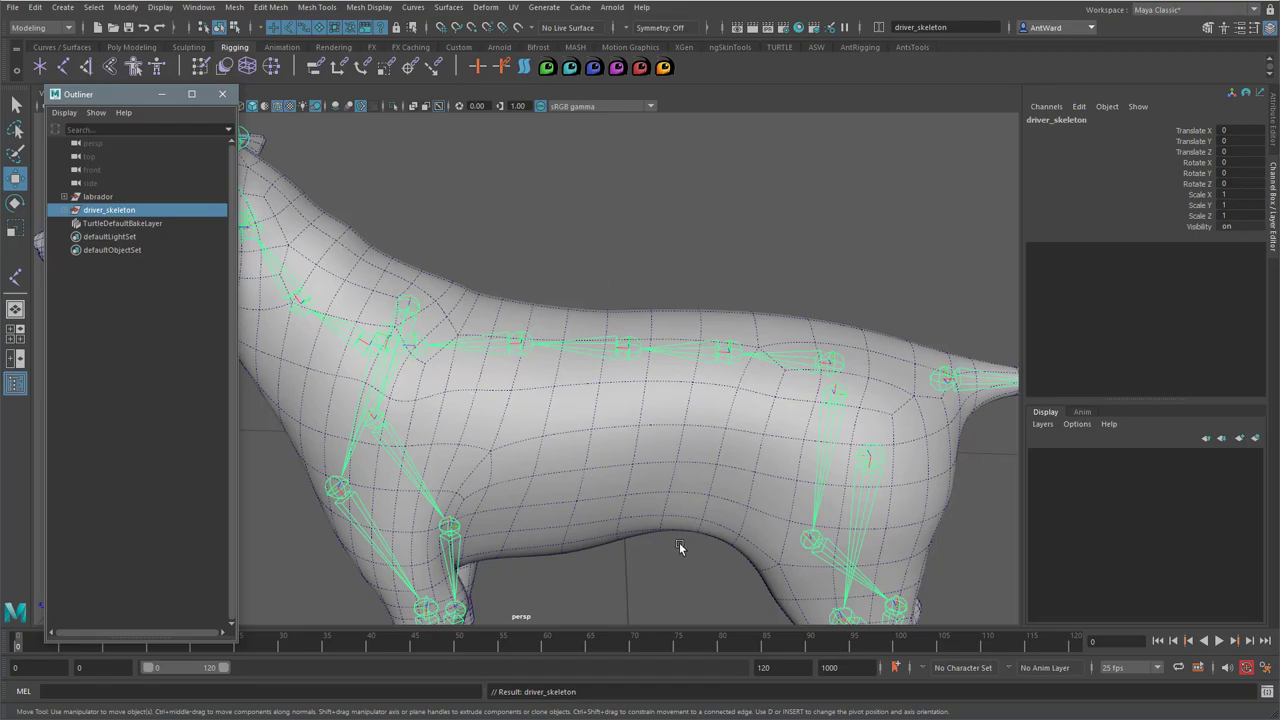
Set the radius of all six left and right ear joints to 0.5
right_click_drag(832, 467, 557, 434, "alt")
left_click_drag(557, 434, 674, 389, "alt")
right_click_drag(674, 389, 793, 350, "alt")
left_click(792, 345)
left_click_drag(792, 345, 652, 340, "alt")
right_click_drag(652, 340, 880, 370, "alt")
left_click(882, 340)
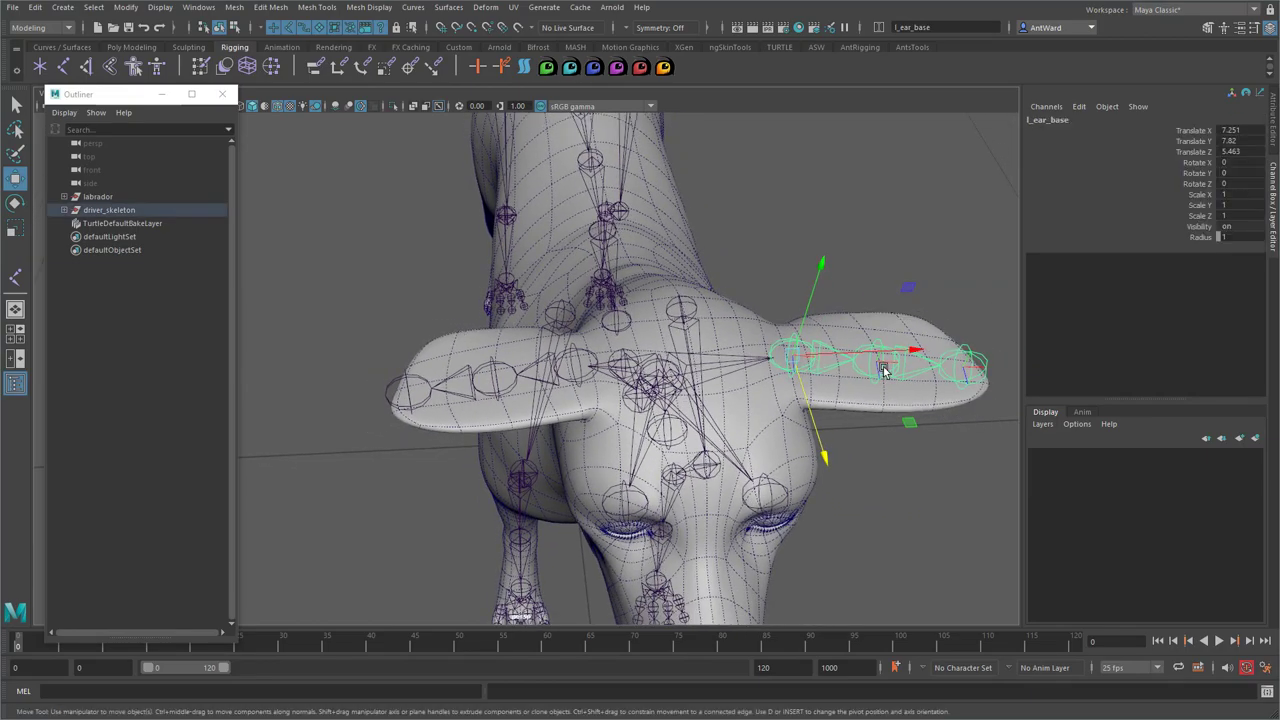
left_click(884, 367, "shift")
left_click(966, 380)
left_click_drag(528, 385, 505, 305, "alt")
left_click(513, 303, "shift")
left_click(437, 287, "shift")
left_click(360, 269, "shift")
left_click(360, 270)
left_click(1228, 238)
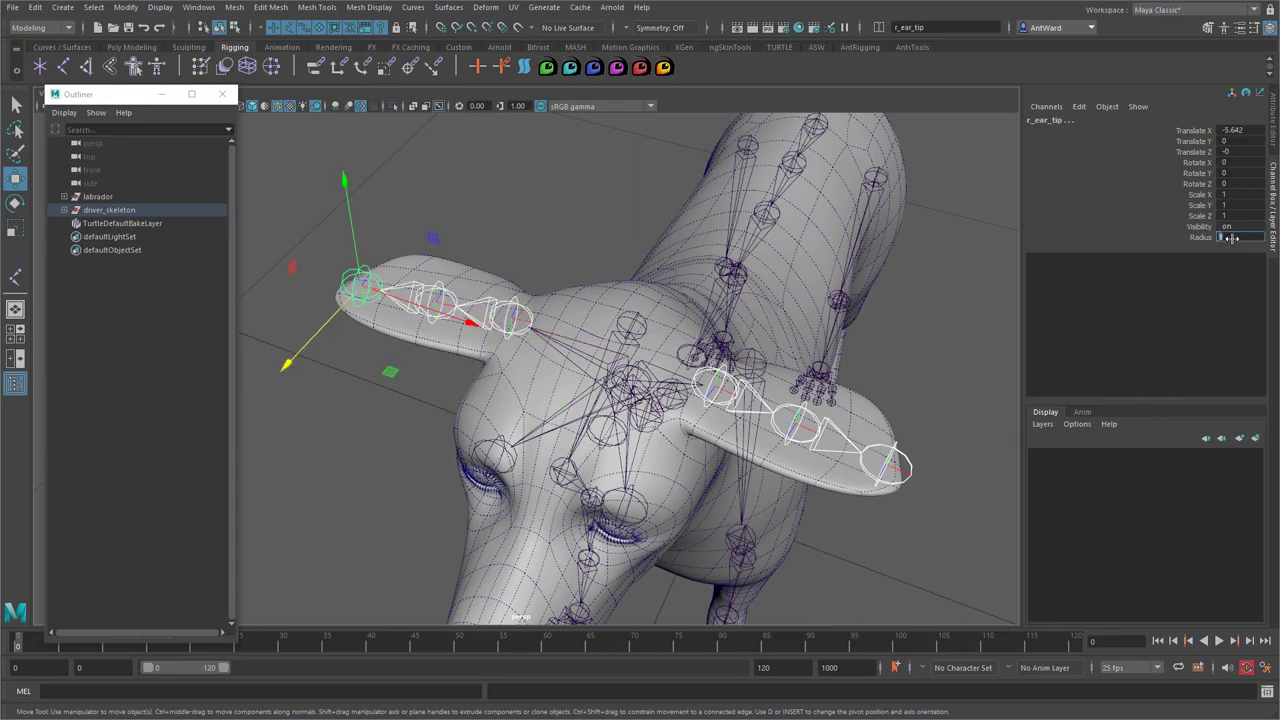
type("1")
key("Return")
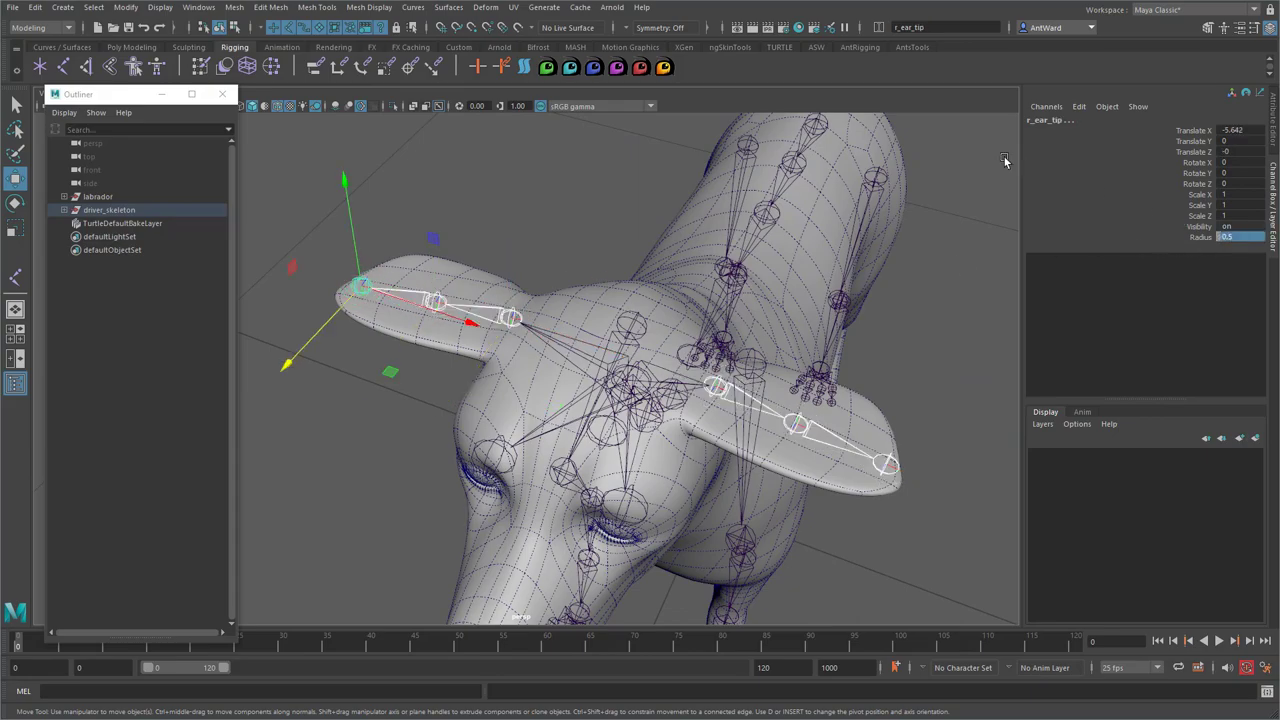
Duplicate the jaw joint and move the copy to the front of the chin in the side view
left_click_drag(569, 430, 608, 388, "alt")
left_click_drag(556, 323, 567, 320, "alt")
left_click_drag(550, 387, 546, 386, "alt")
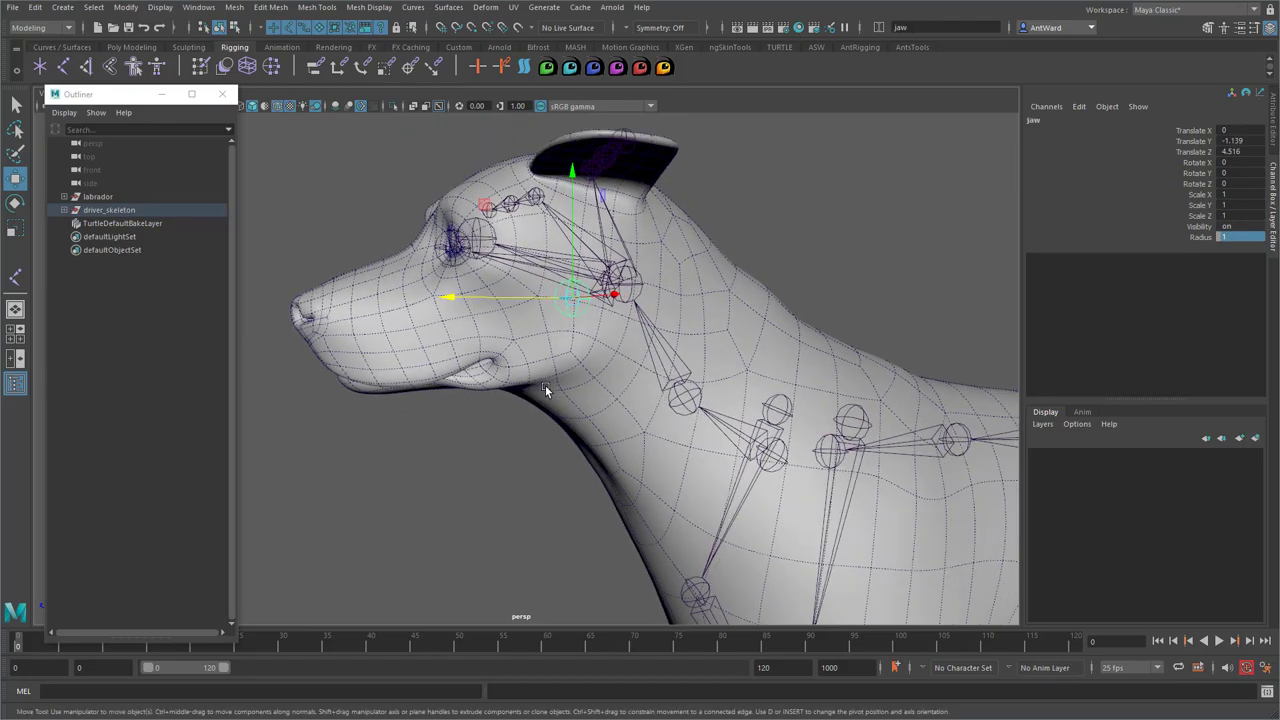
key("ctrl+d")
key("space")
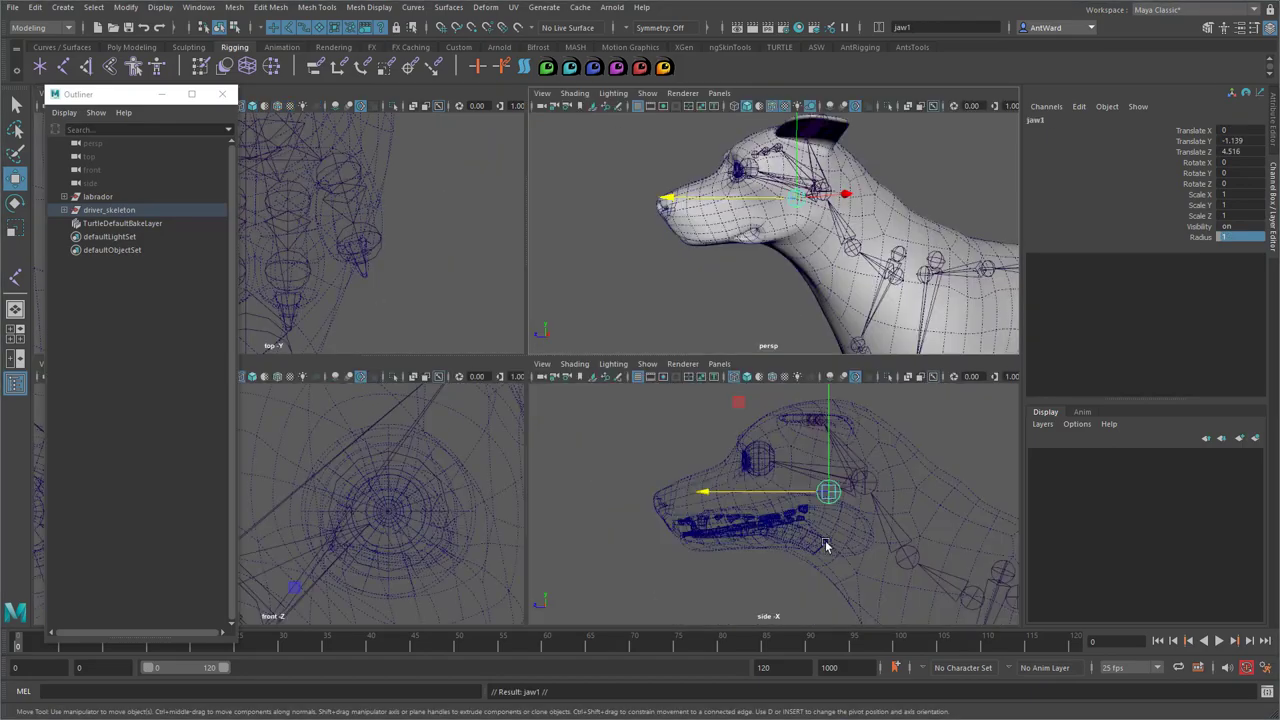
key("space")
scroll(756, 323, "up", 2)
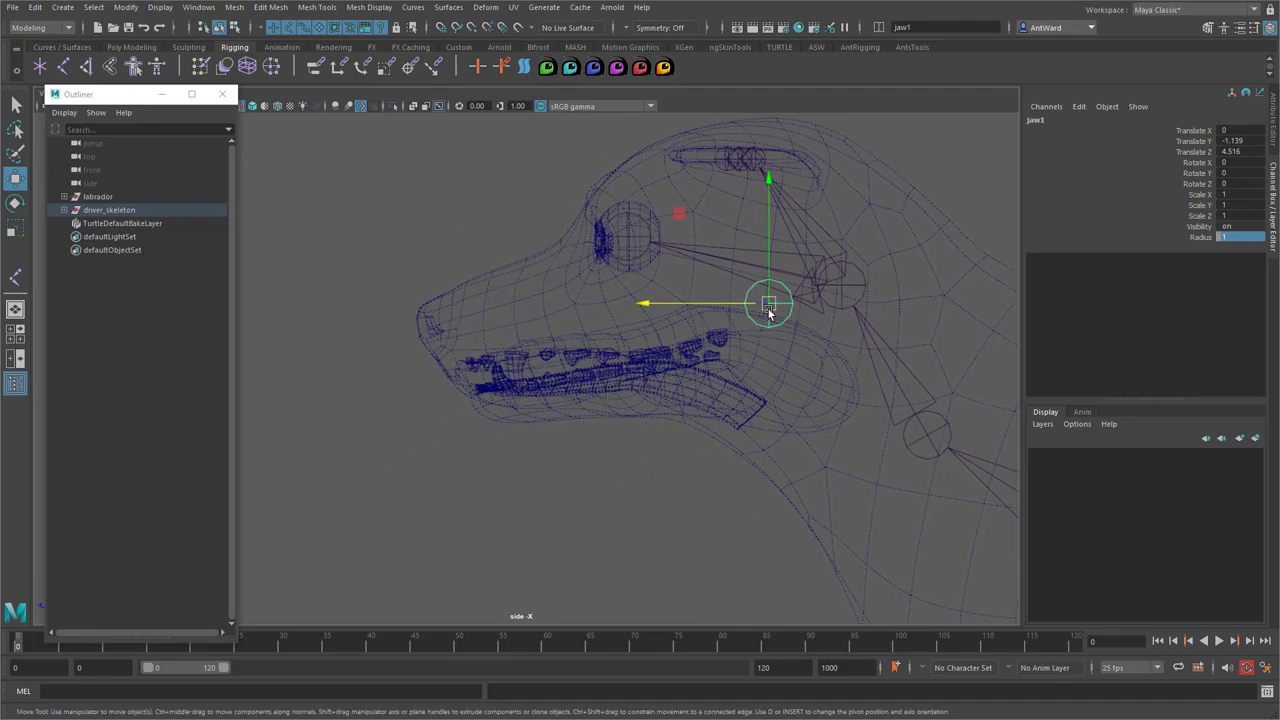
left_click_drag(768, 313, 490, 420)
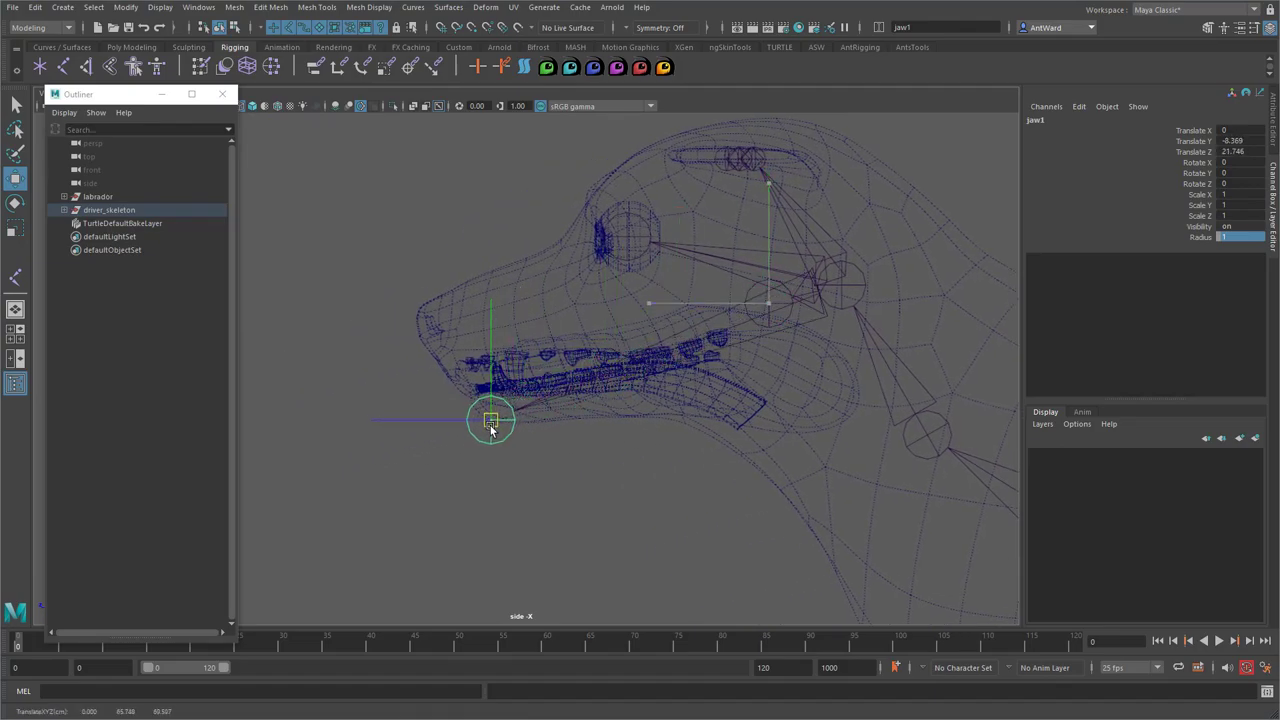
Rename the duplicated joint at the chin as jaw_tip
left_click(1061, 122)
left_click(1064, 120)
type("jaw_tipp")
key("BackSpace")
key("Return")
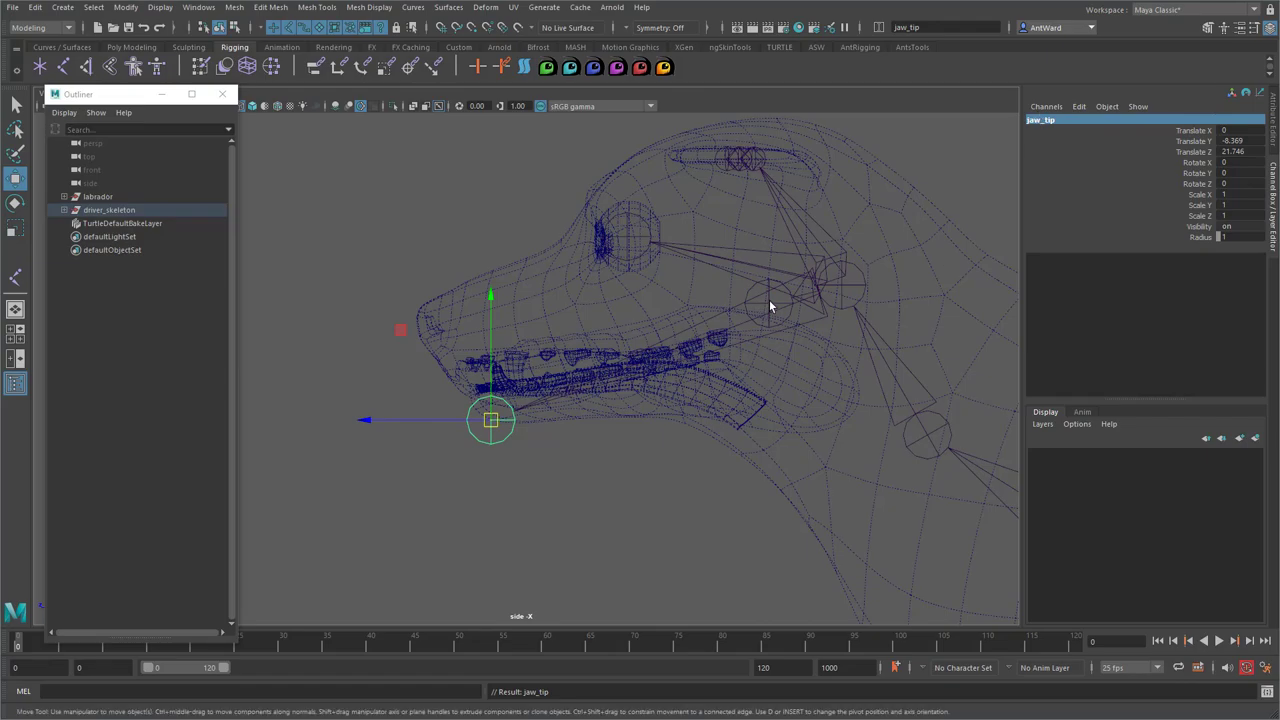
Parent jaw_tip to the jaw joint and rename the jaw joint as jaw_base
middle_click_drag(766, 311, 711, 327, "alt")
left_click(713, 306)
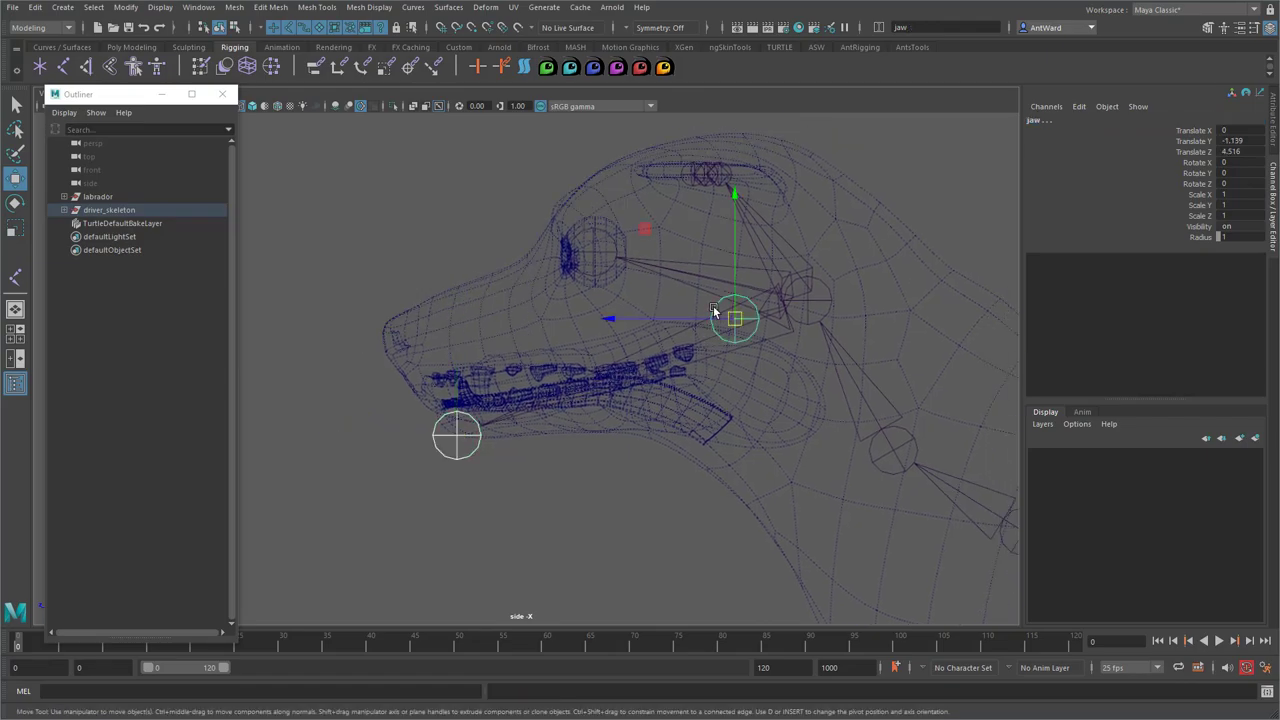
key("Down")
left_click(734, 316)
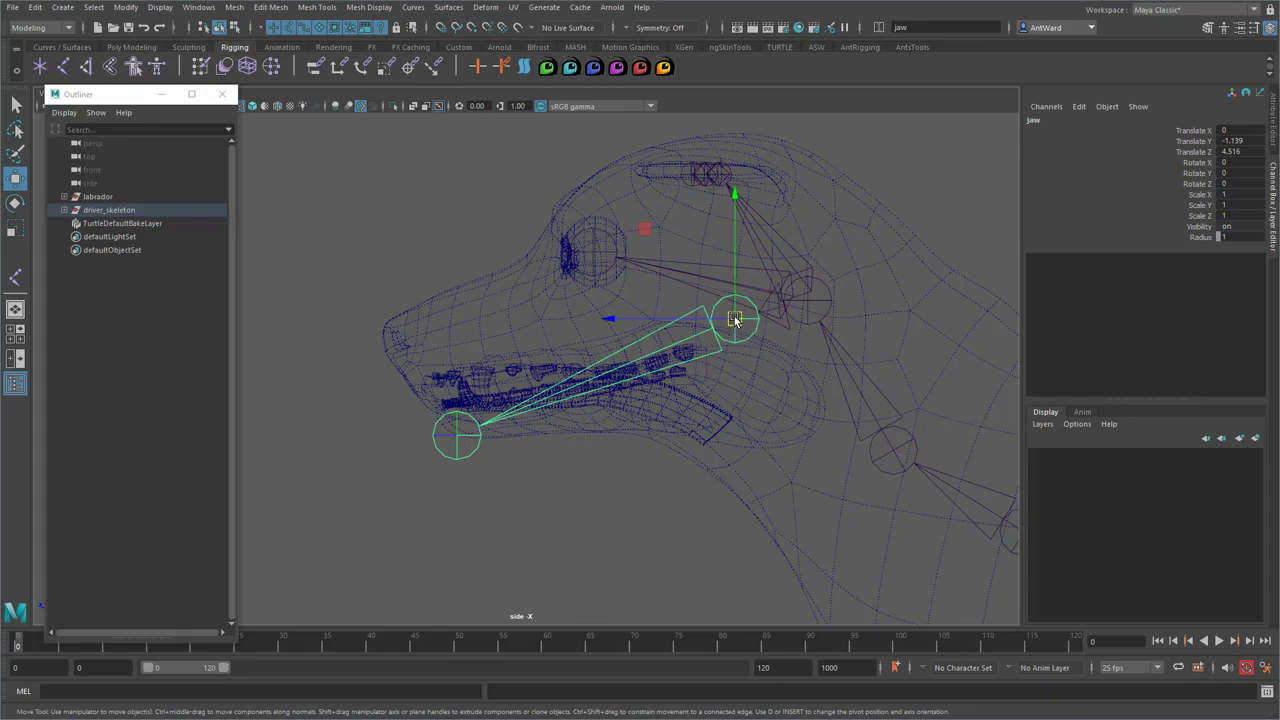
double_click(1046, 118)
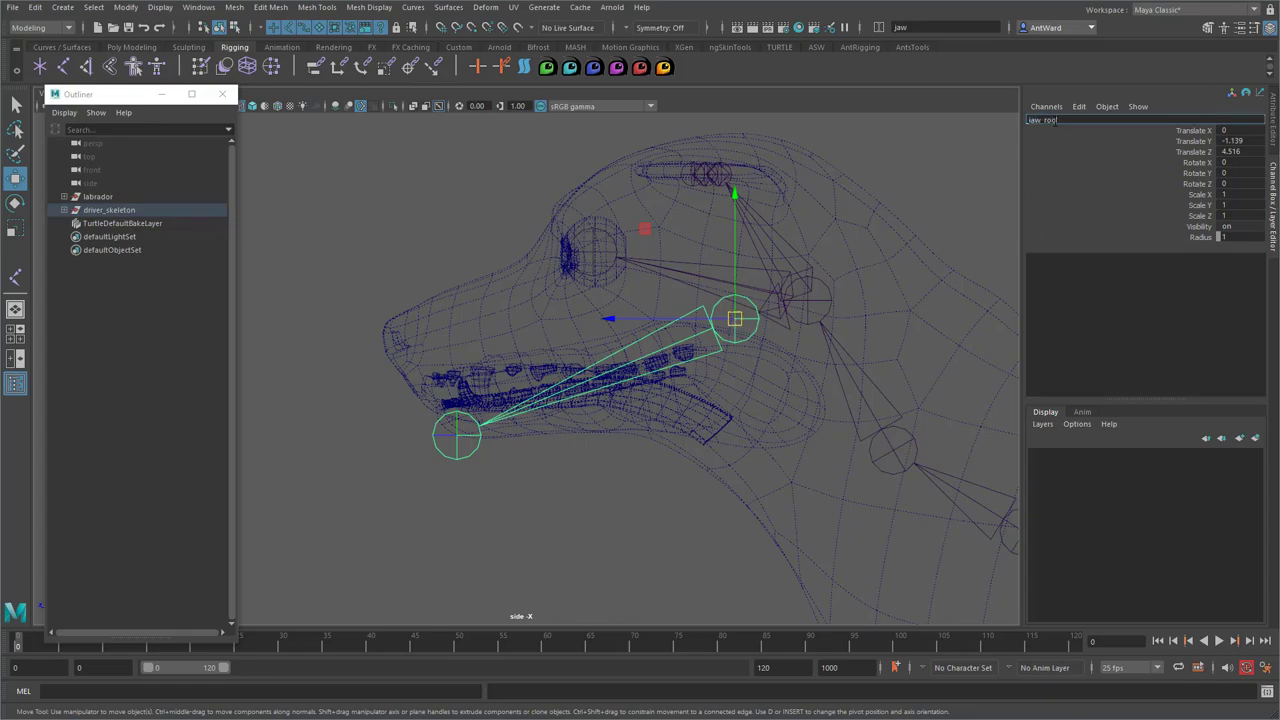
type("jaw_base")
key("Return")
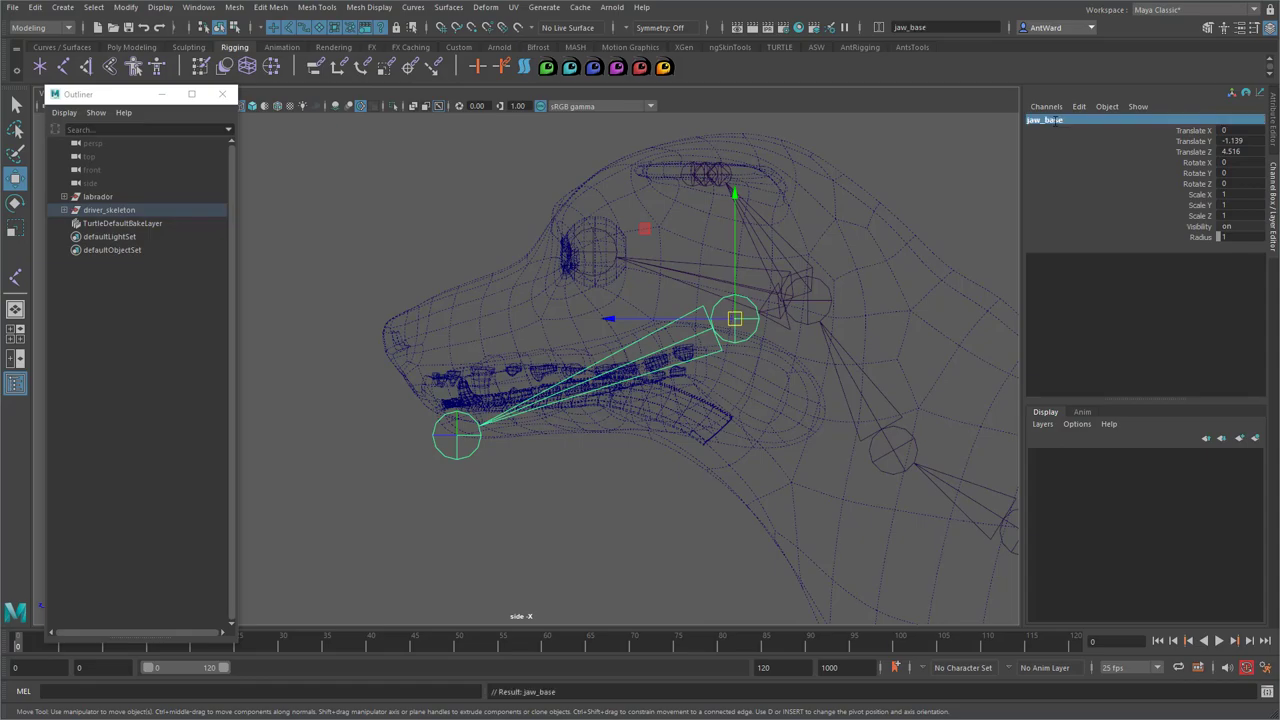
Orient jaw_base with primary axis X, secondary axis Y and secondary axis world orientation Y
middle_click_drag(753, 420, 714, 433, "alt")
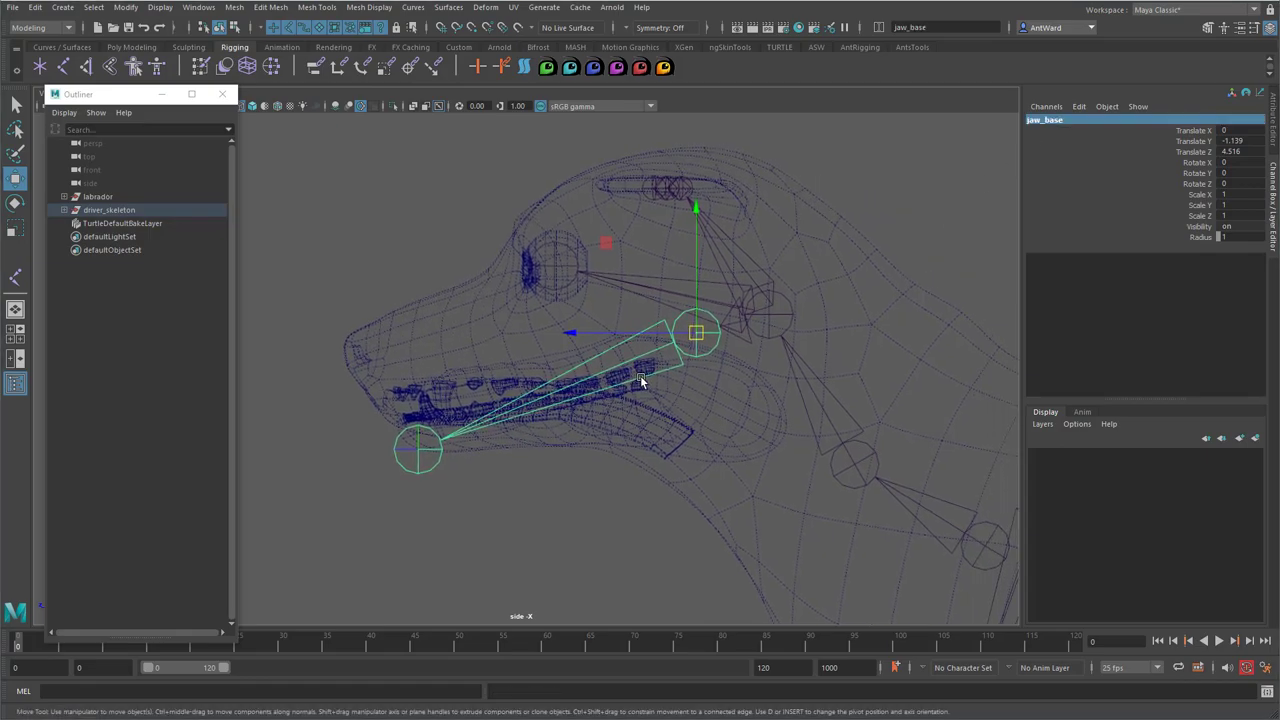
key("space")
left_click(567, 428)
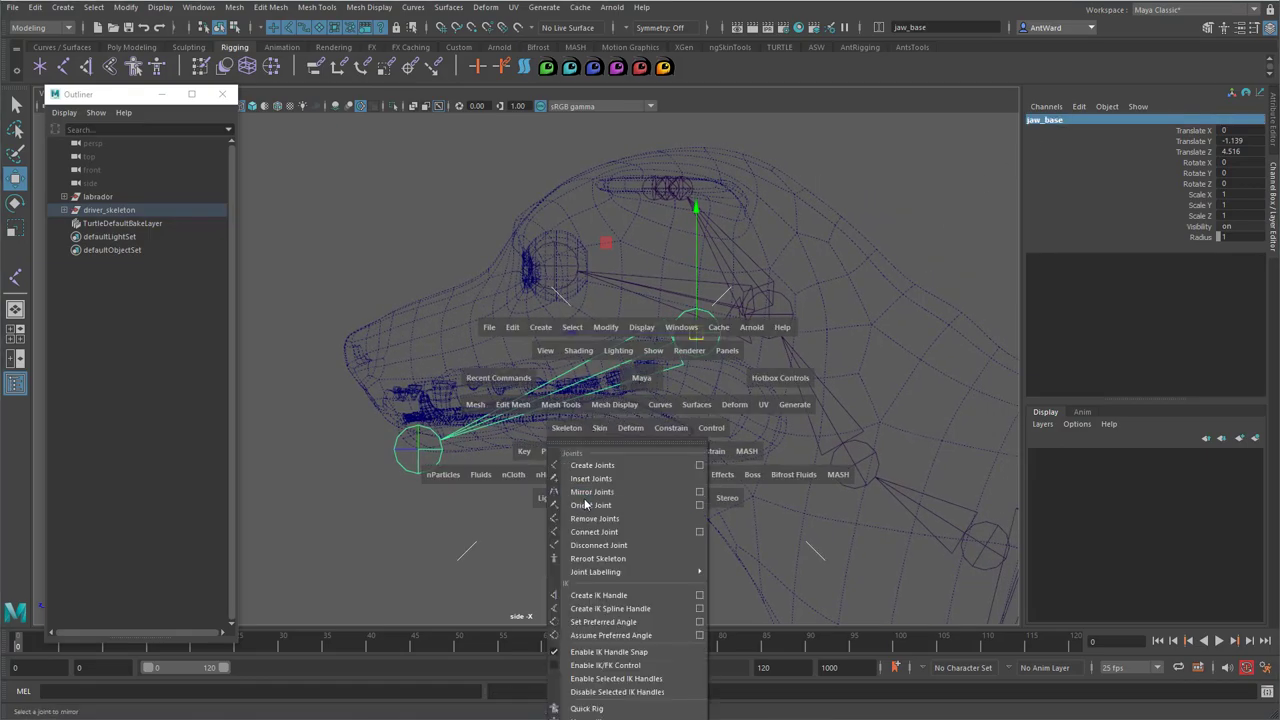
left_click(704, 505)
left_click(952, 140)
left_click(985, 164)
left_click(986, 178)
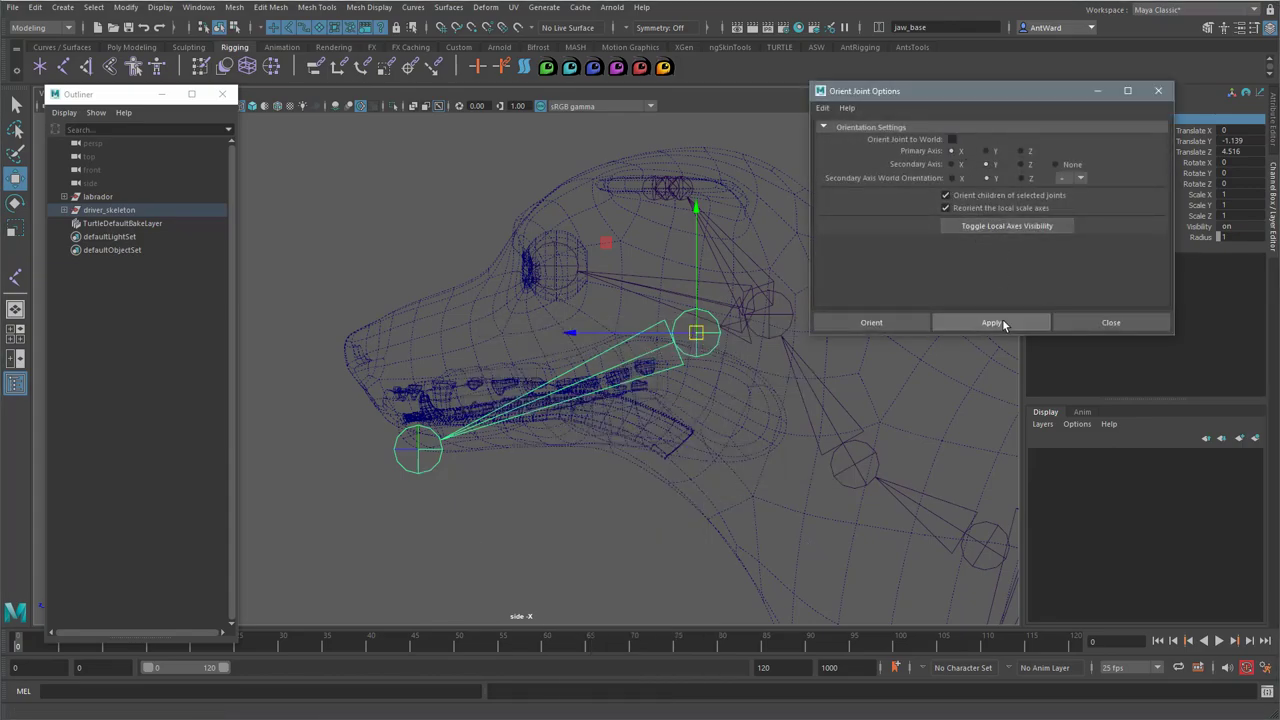
left_click(1000, 323)
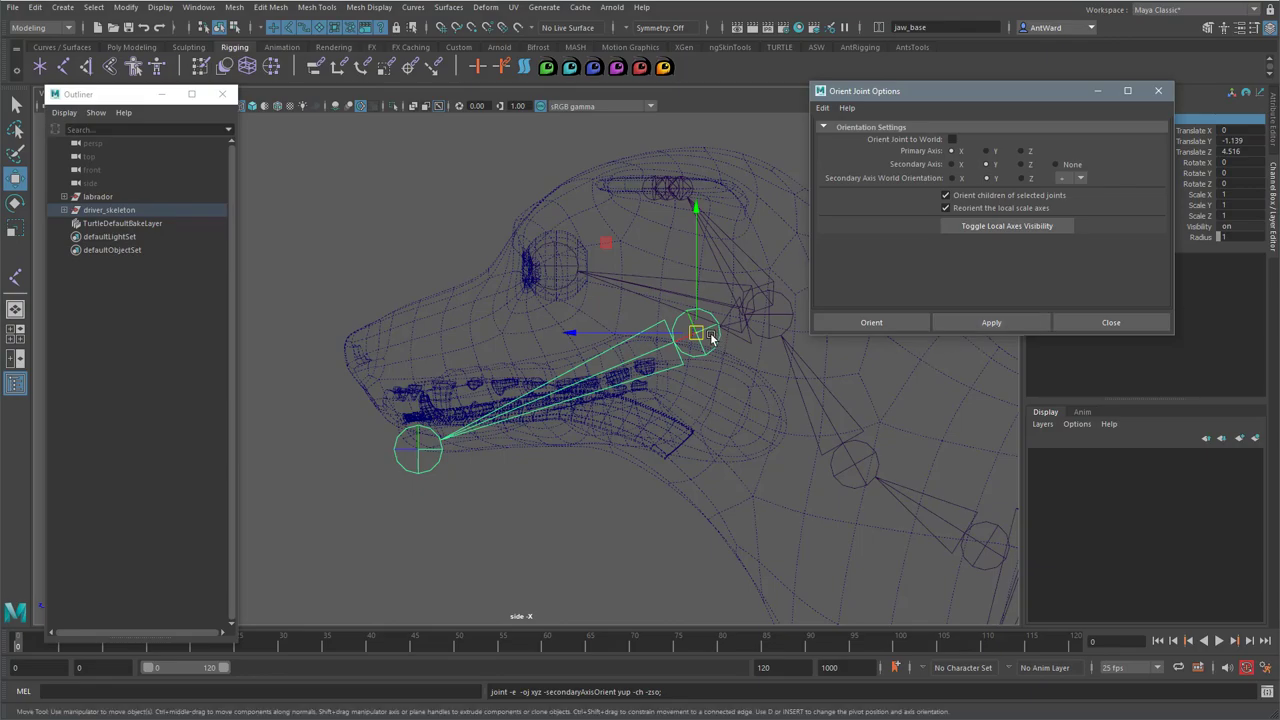
Switch the Move tool's axis orientation to object so it follows jaw_base's local axes
middle_click_drag(711, 336, 696, 335, "alt")
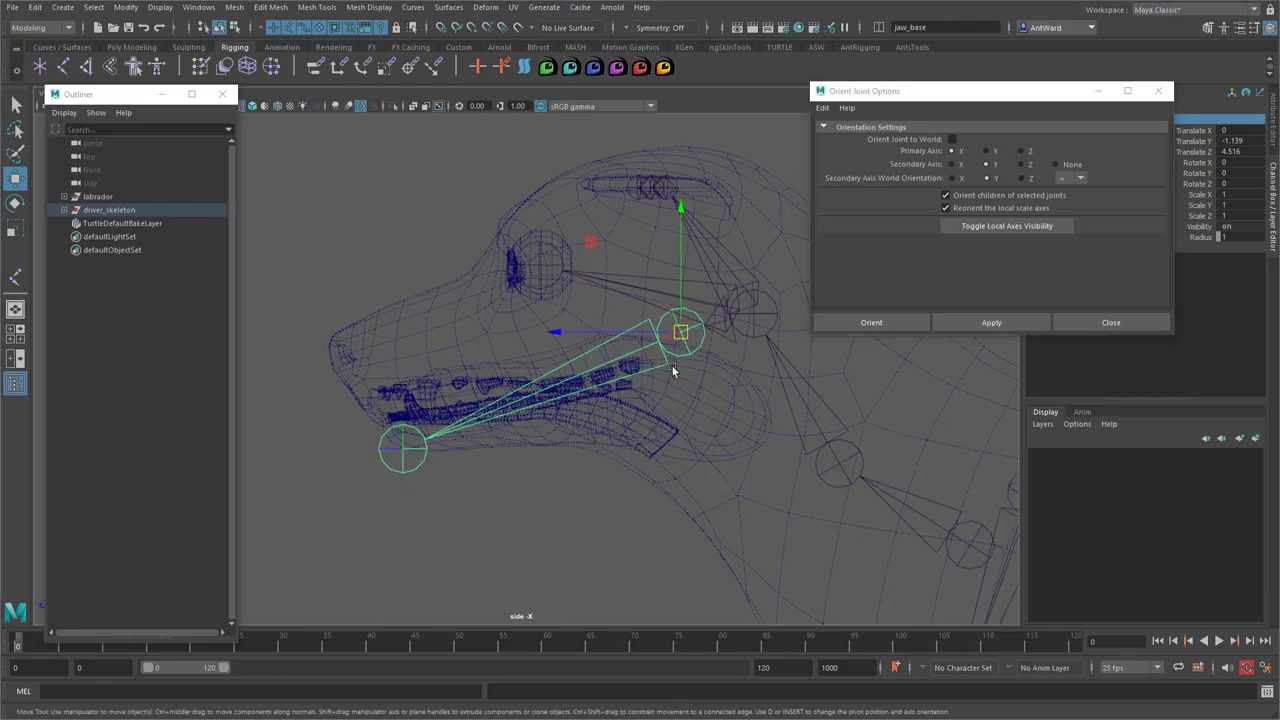
key("ctrl+shift")
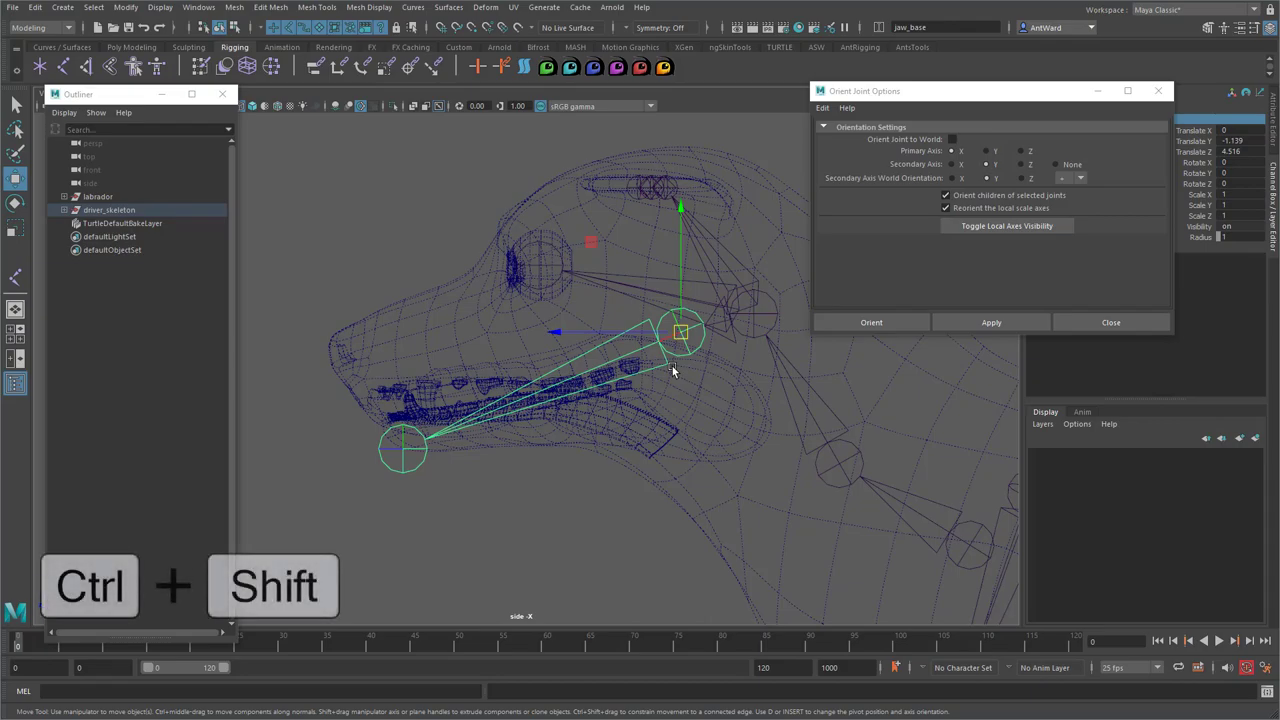
right_click_drag(672, 366, 631, 346, "ctrl+shift")
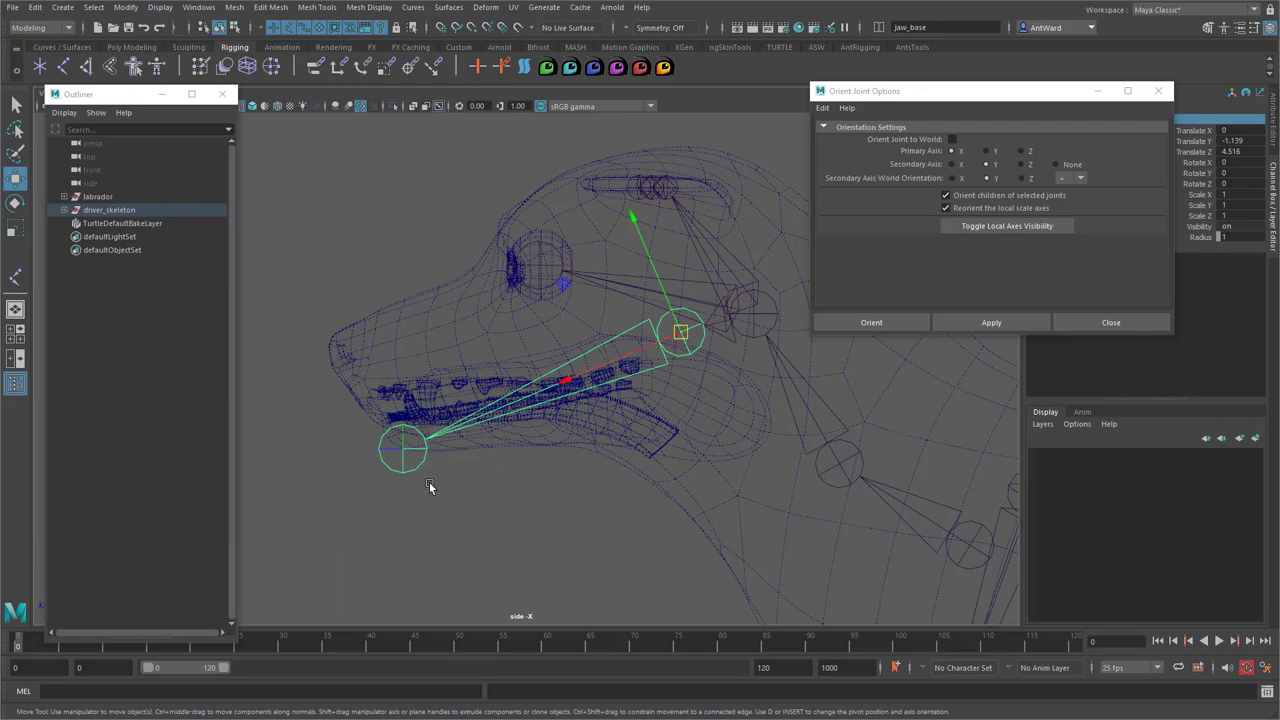
Orient the jaw_tip joint using the Orient Joint to World option and close the options
left_click(403, 449)
left_click(952, 139)
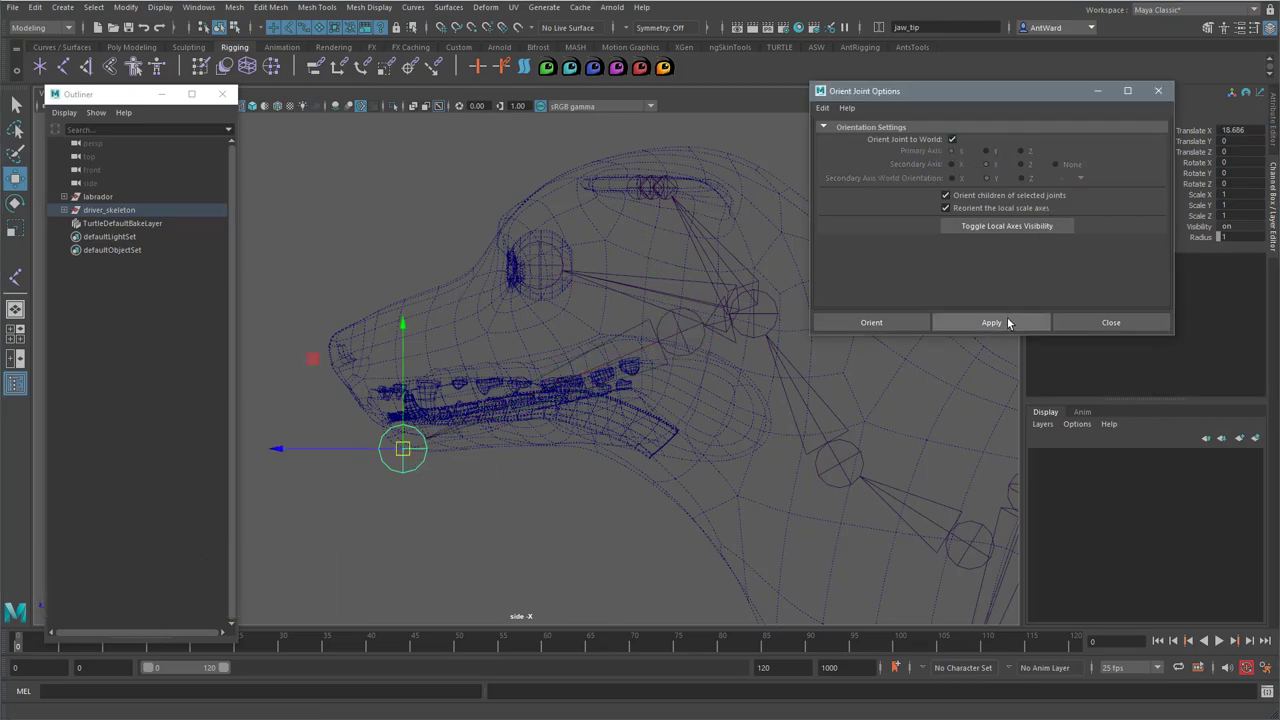
left_click(1008, 322)
left_click(1131, 322)
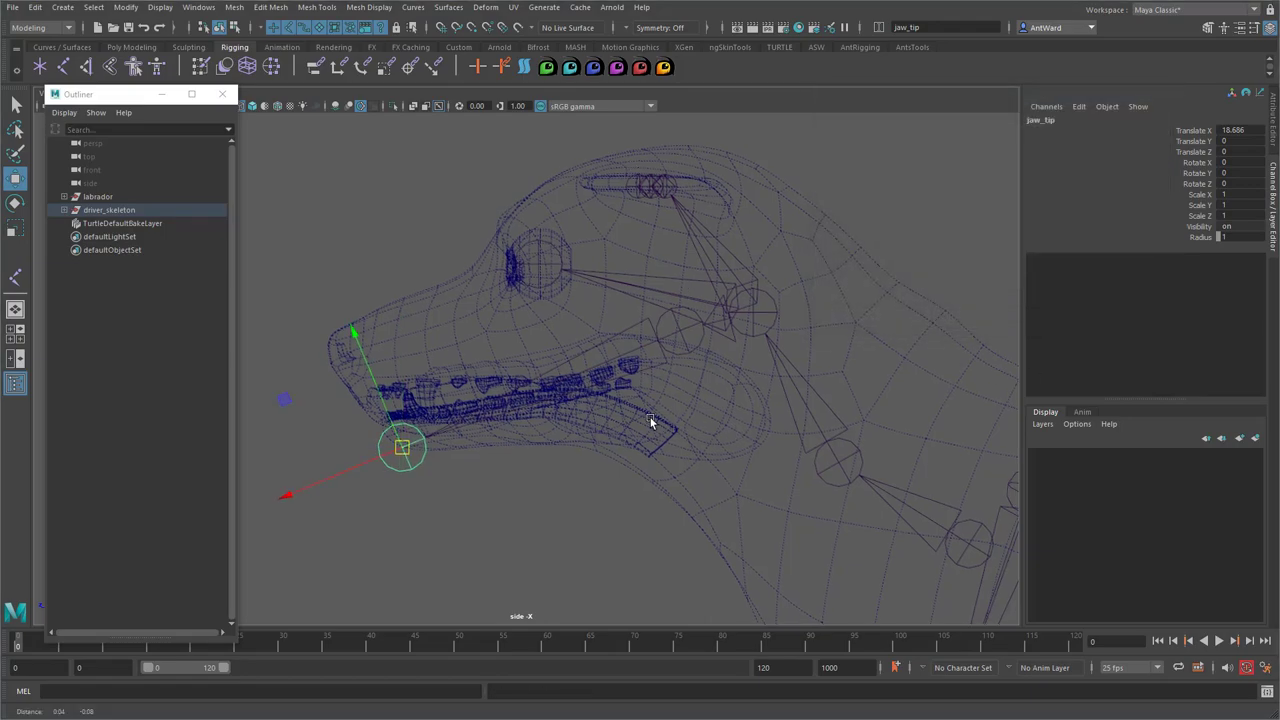
Return to the perspective view, clear the selection and examine the whole labrador skeleton with the Attribute Editor open
key("space")
key("space")
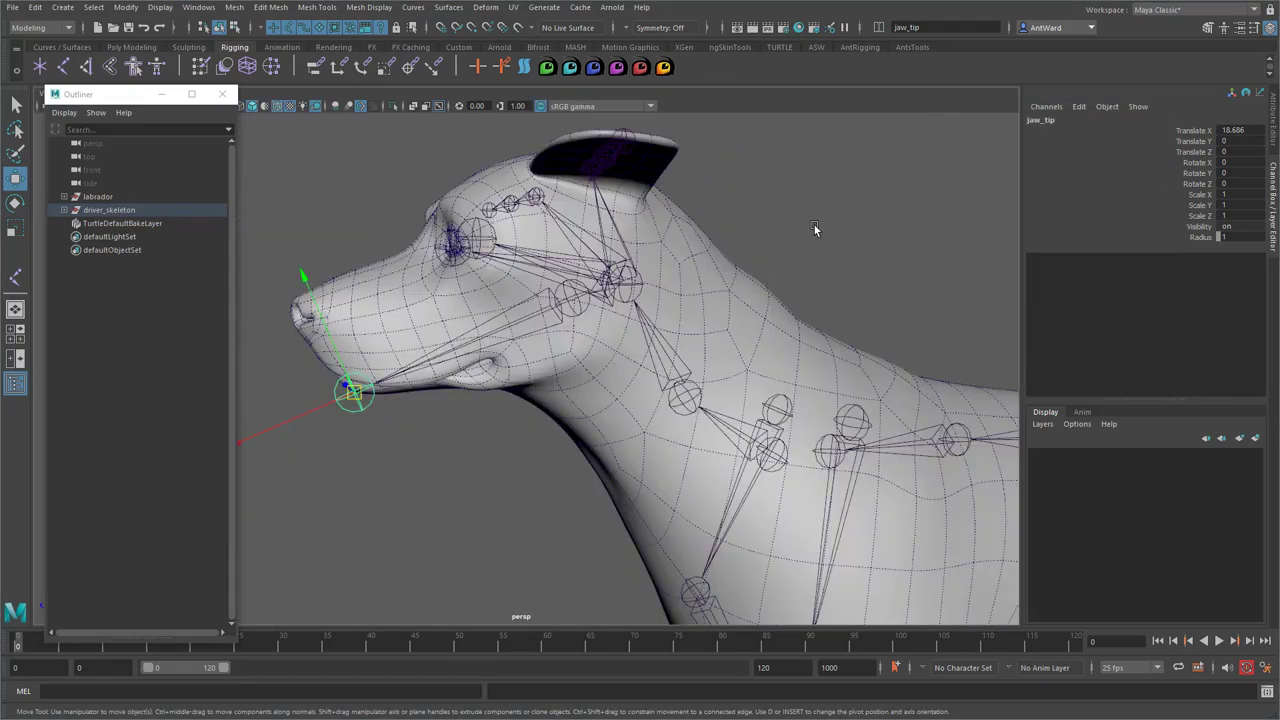
left_click(814, 229)
key("space")
key("space")
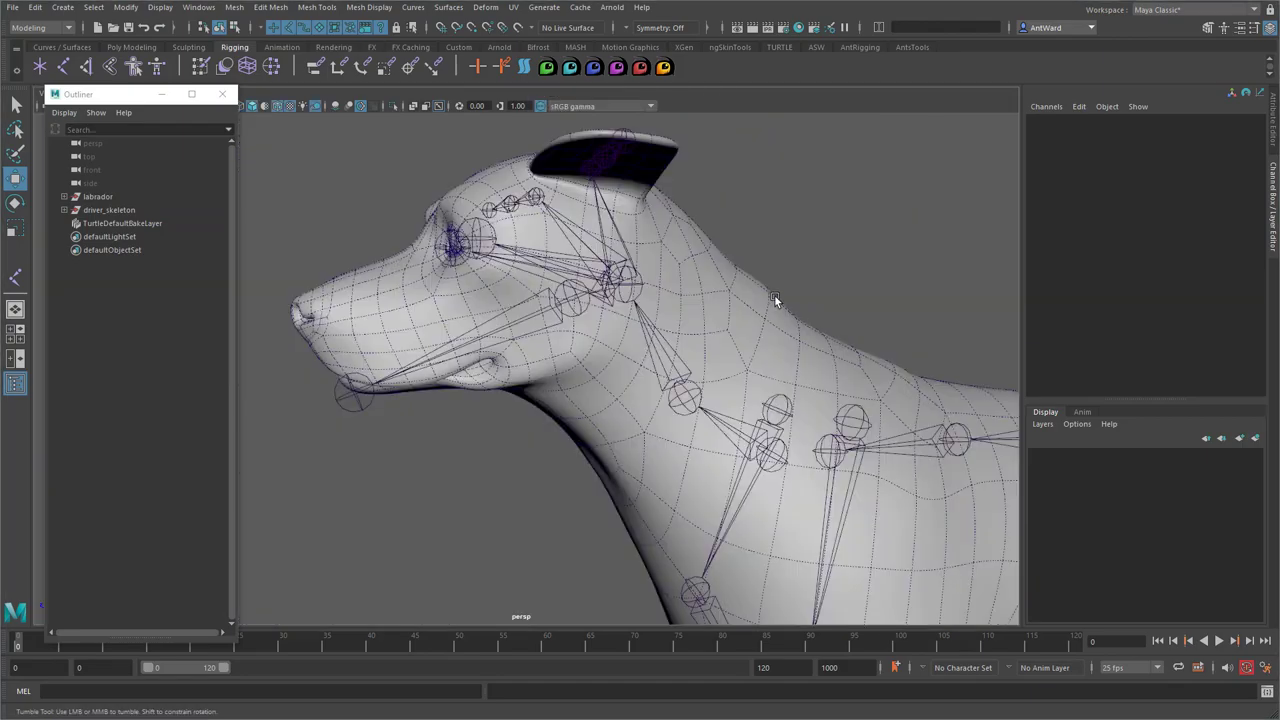
left_click_drag(775, 300, 848, 430, "alt")
scroll(848, 430, "down", 5)
left_click(1273, 137)
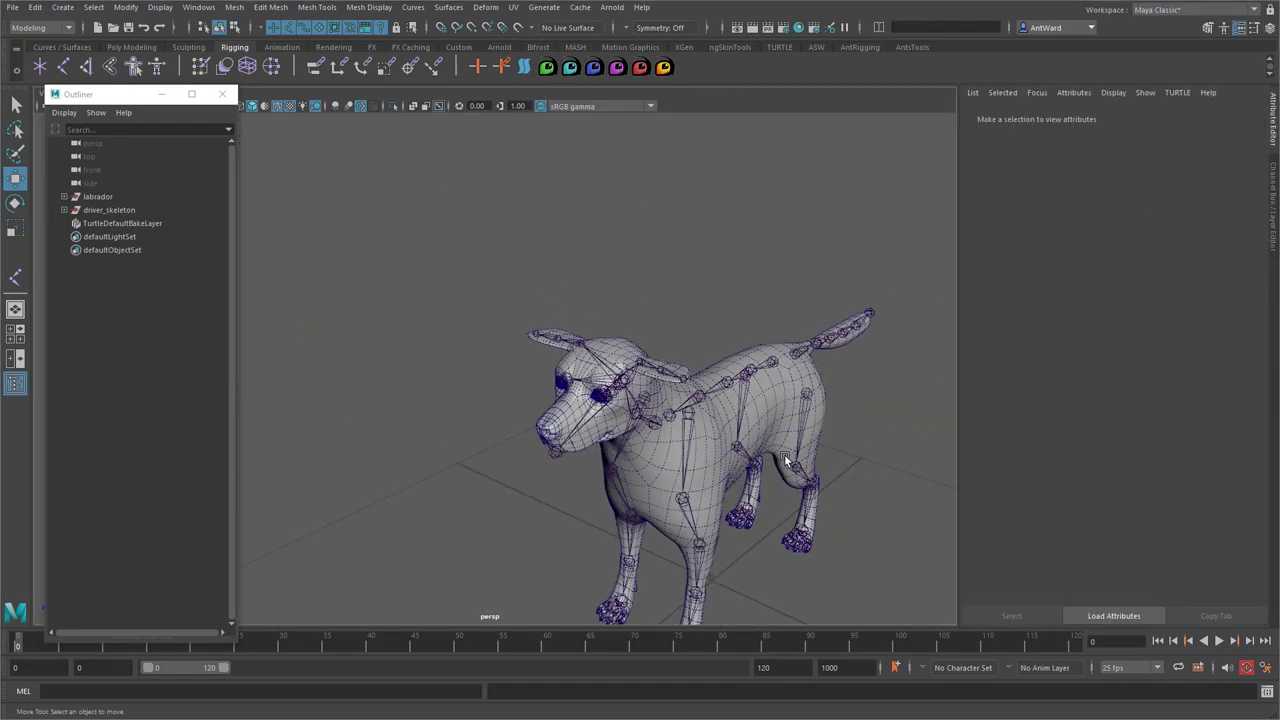
key("a")
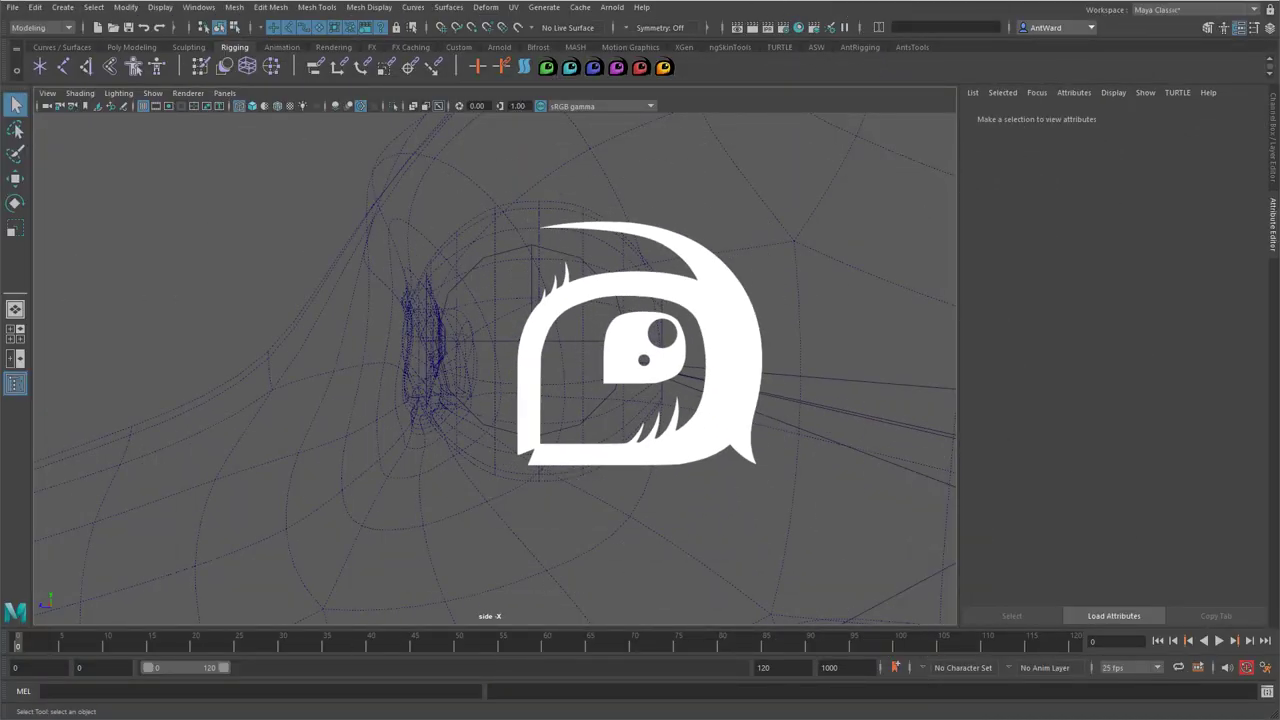
Move both eye joints slightly backward along world Z in the side view, to a Translate Z of 13.177
left_click(526, 381)
key("w")
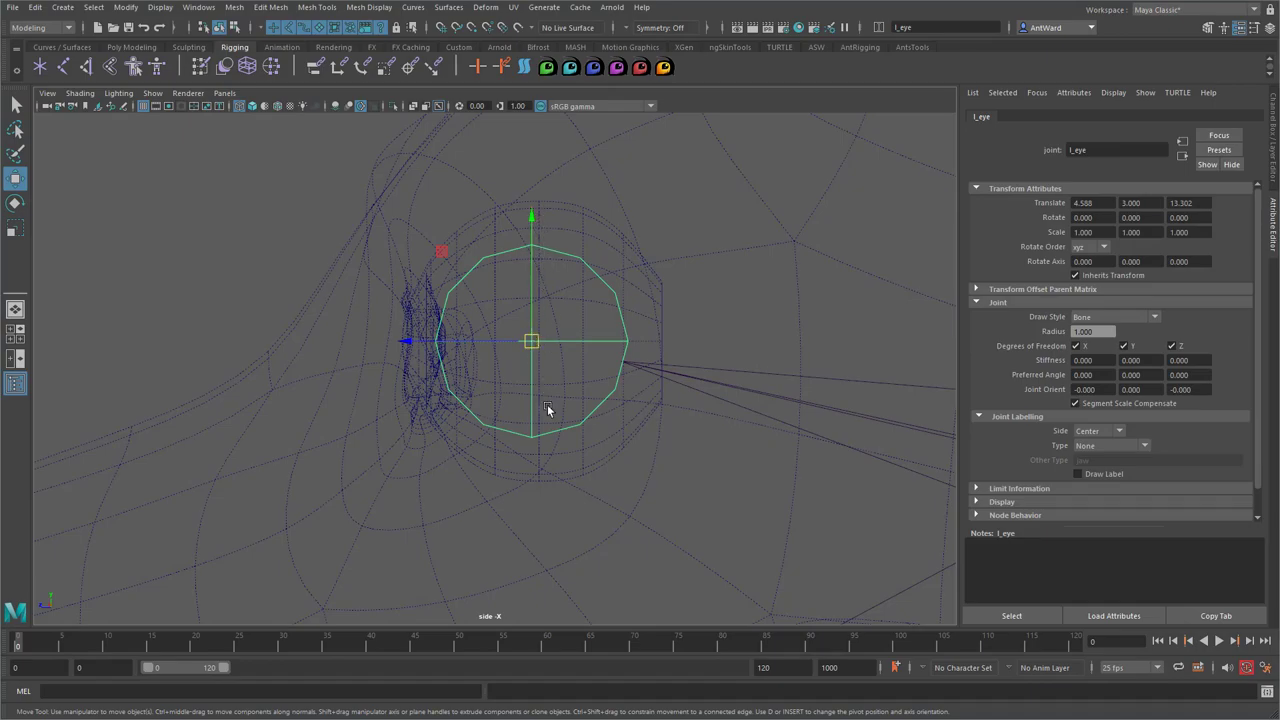
left_click_drag(407, 344, 412, 345)
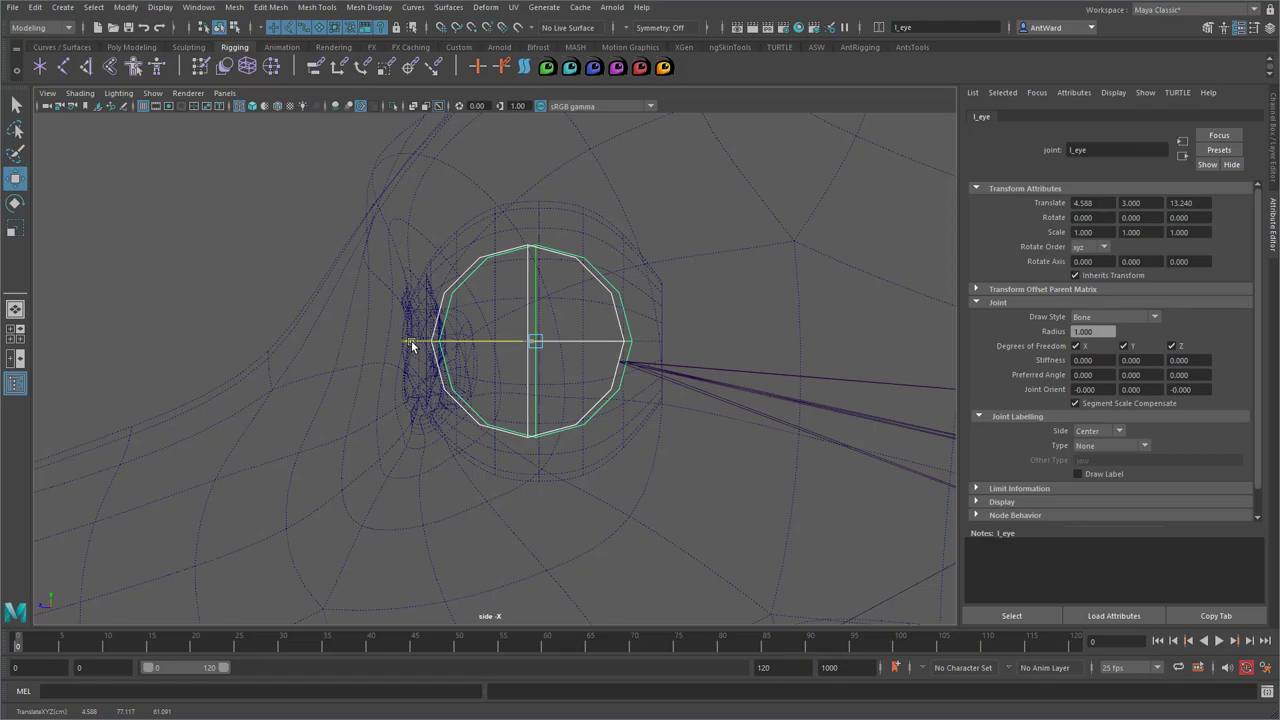
key("ctrl+z")
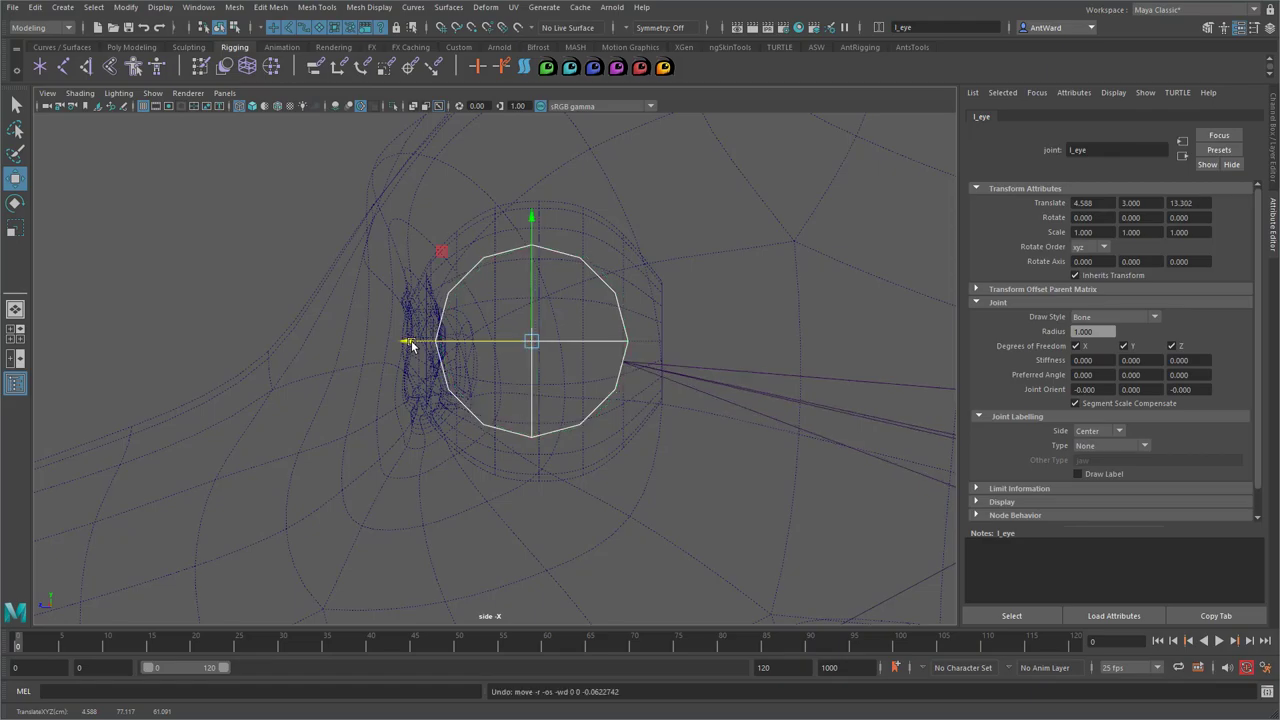
key("w")
left_click_drag(455, 403, 407, 409)
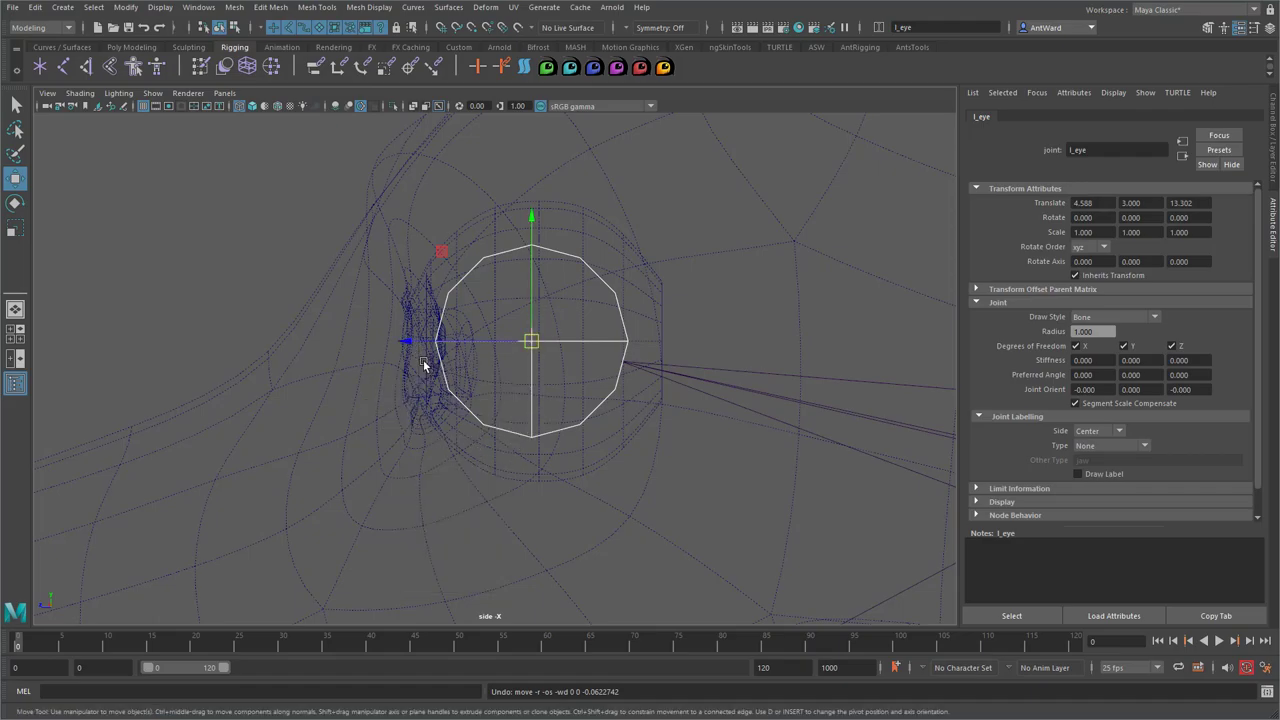
left_click_drag(408, 346, 415, 346)
Compare the local axes of r_eye and l_eye in the perspective view with the Move tool set to object orientation
key("space")
key("space")
right_click_drag(409, 309, 888, 338, "alt")
left_click_drag(888, 338, 609, 320, "alt")
left_click(300, 314)
left_click(469, 322)
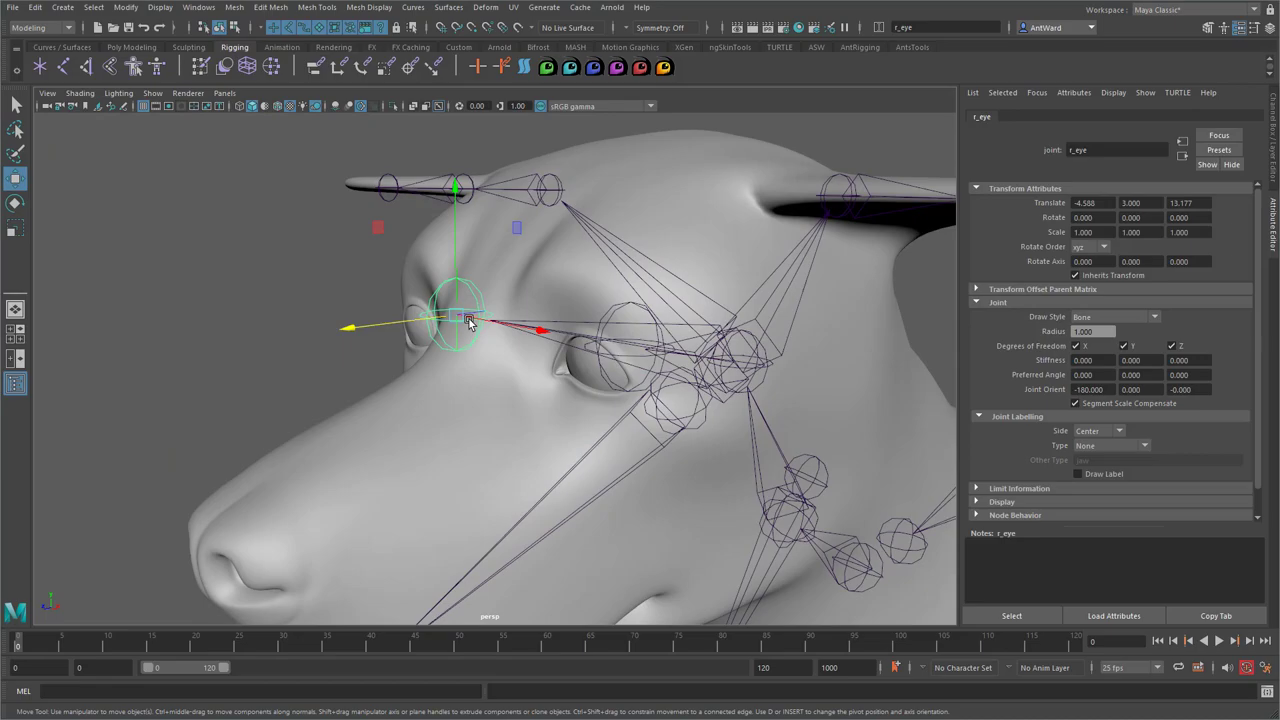
left_click_drag(343, 290, 295, 273)
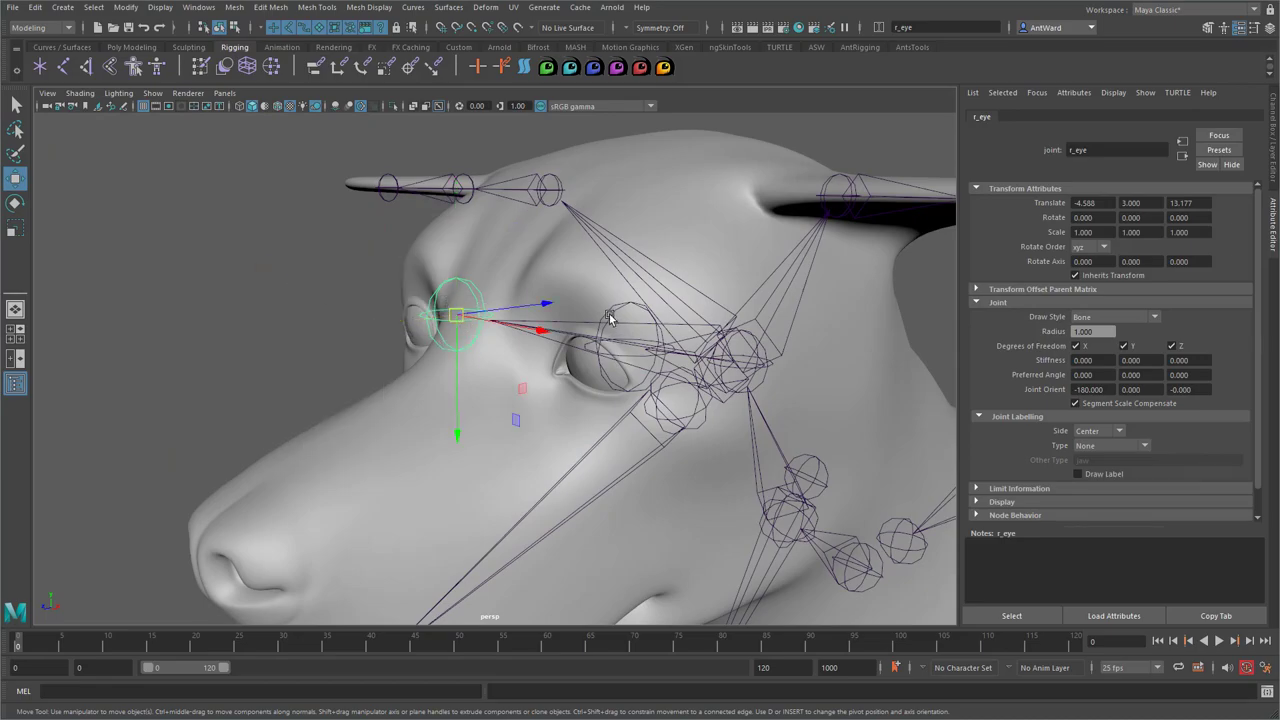
left_click(597, 358)
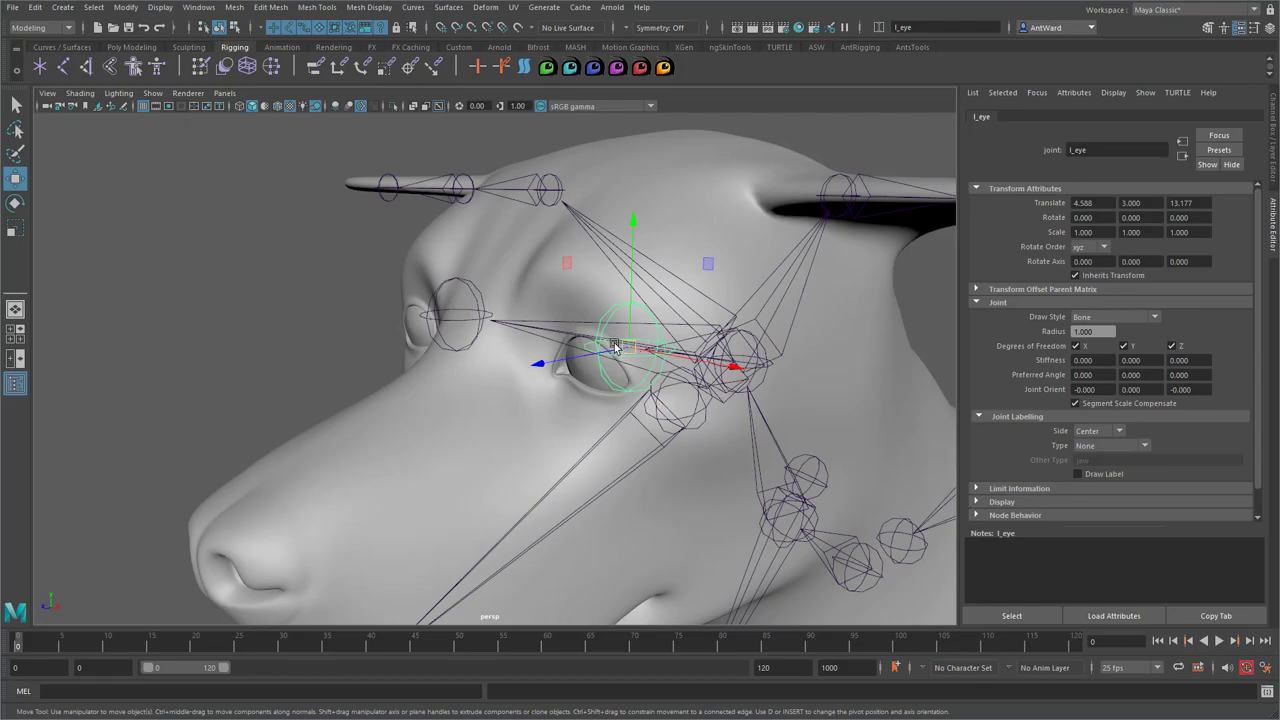
Orient the r_eye joint to the world using Orient Joint and close the options
left_click(471, 295)
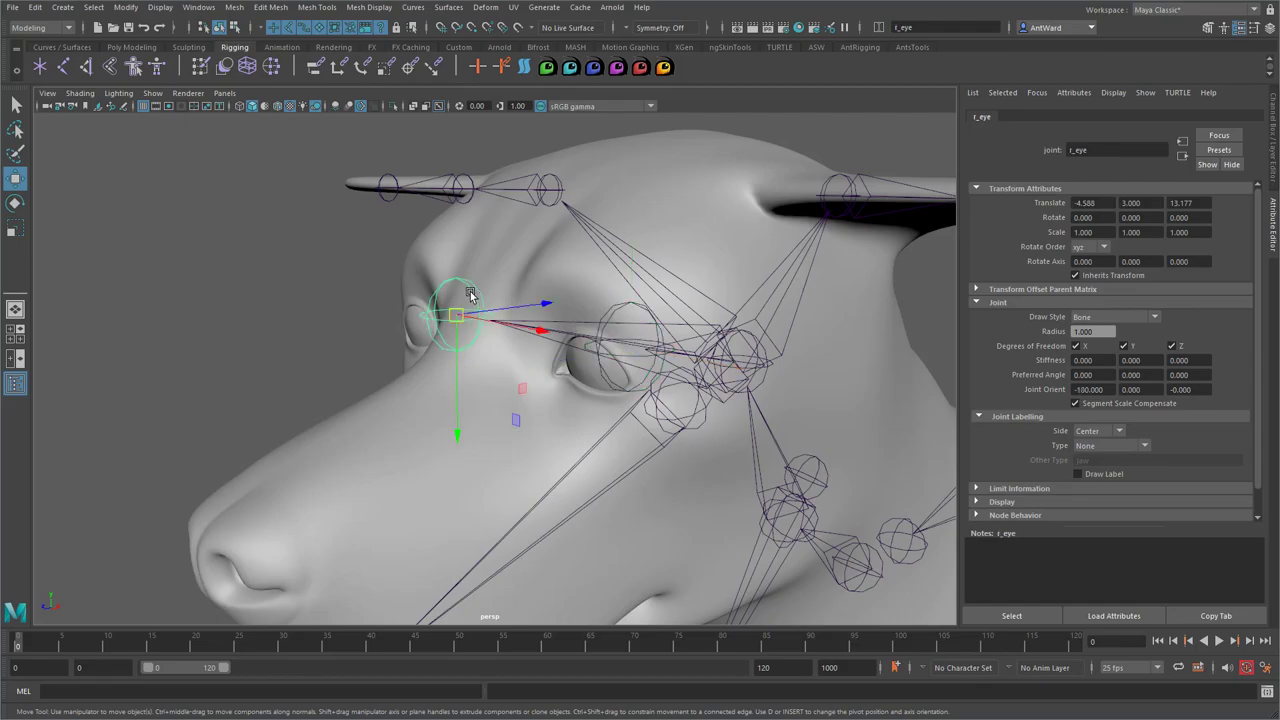
key("space")
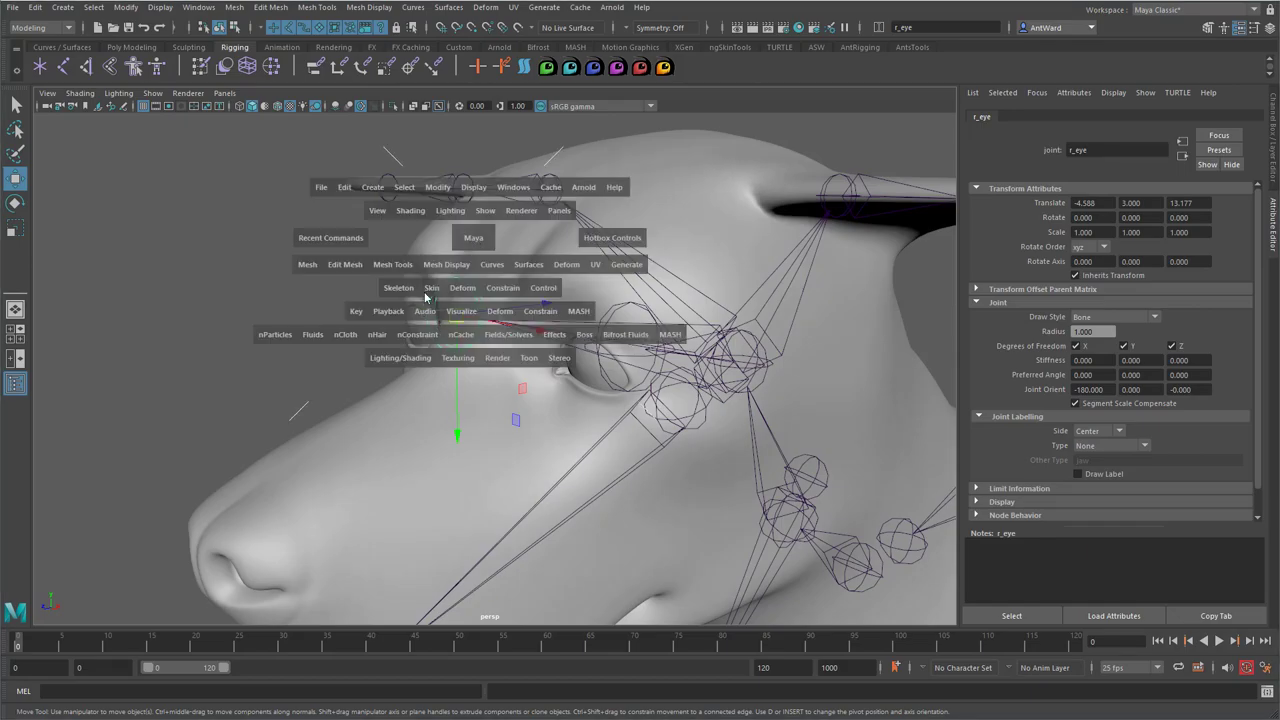
left_click(399, 289)
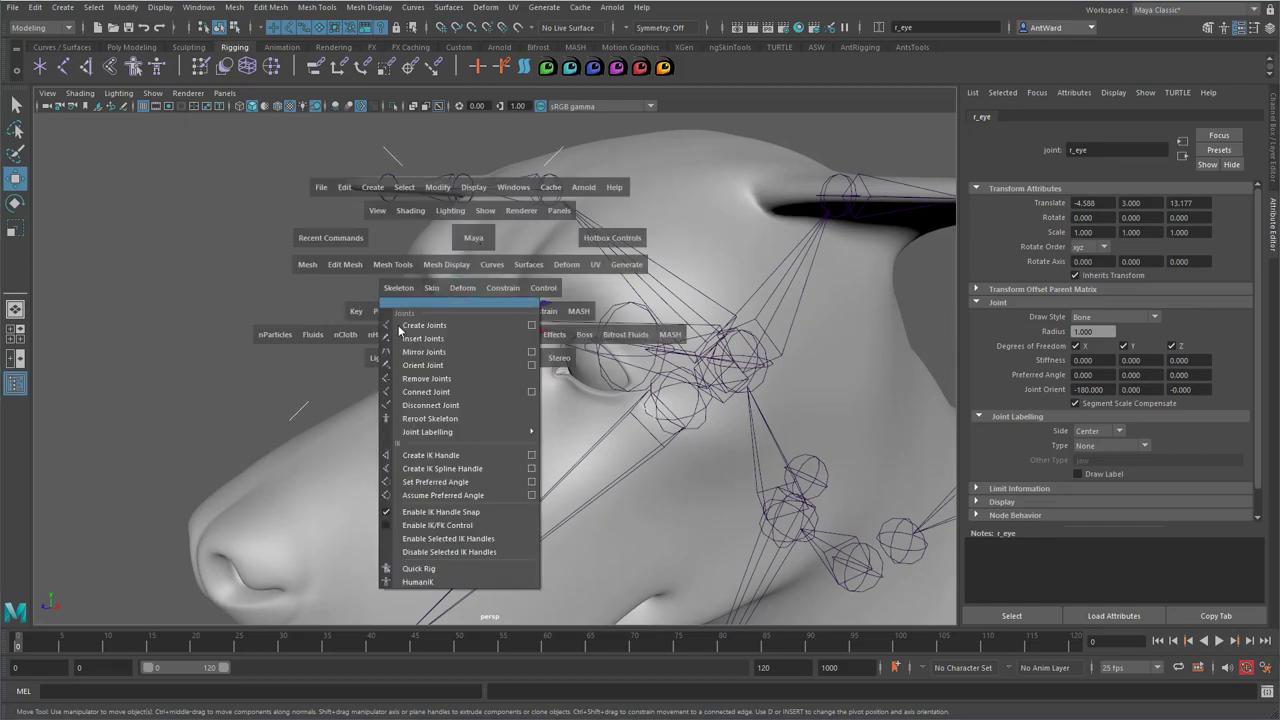
left_click(531, 365)
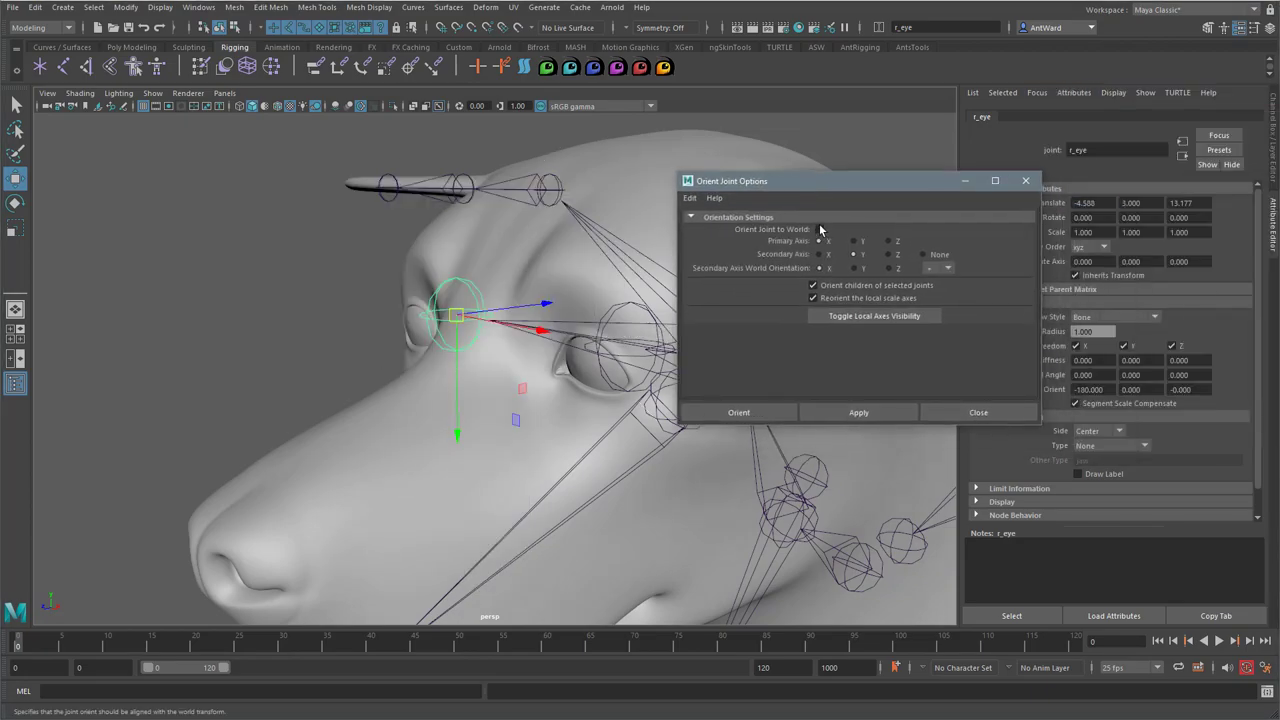
left_click(848, 413)
left_click(972, 413)
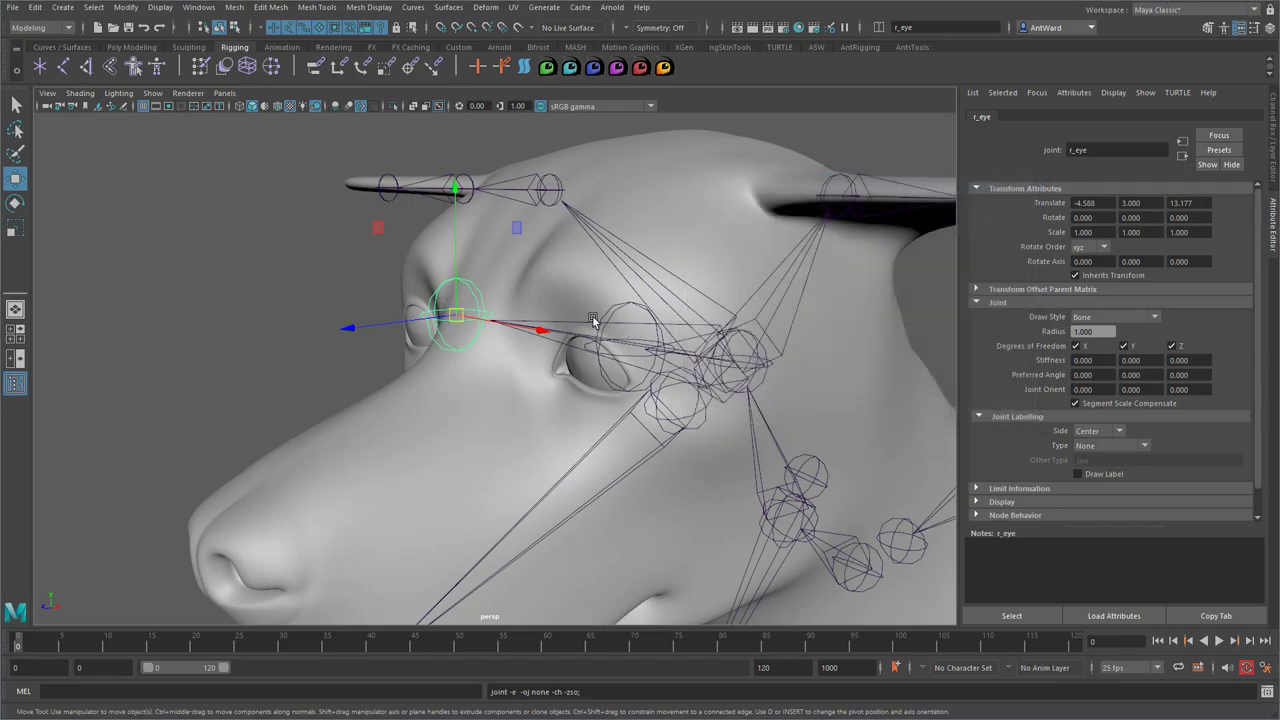
Test-rotate both eye joints together and undo the rotation
left_click(610, 318)
key("e")
mouse_move(630, 290)
left_mouse_down()
mouse_move(586, 286)
mouse_move(581, 345)
mouse_move(681, 345)
mouse_move(600, 345)
mouse_move(680, 278)
mouse_move(639, 311)
left_mouse_up()
key("ctrl+z")
key("ctrl+z")
key("ctrl+z")
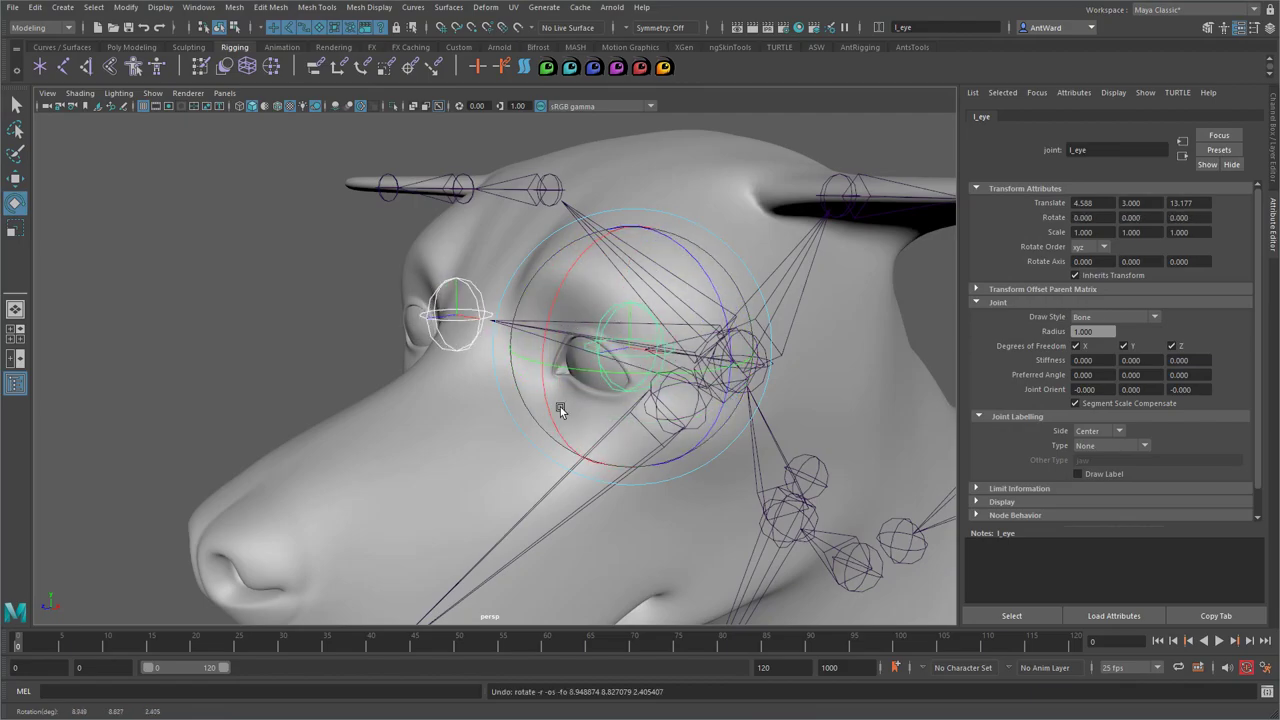
Deselect the eye joints and turn off the wireframe overlay on the shaded dog model
left_click(280, 331)
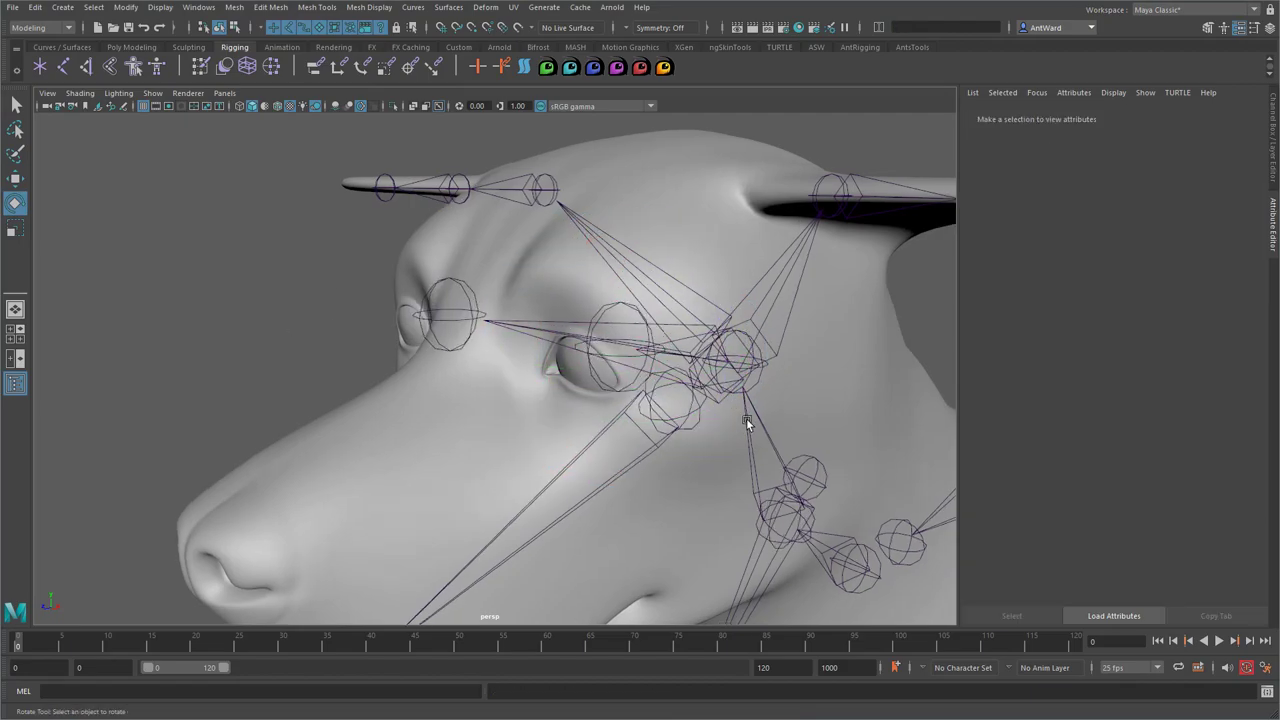
left_click_drag(746, 418, 656, 401, "alt")
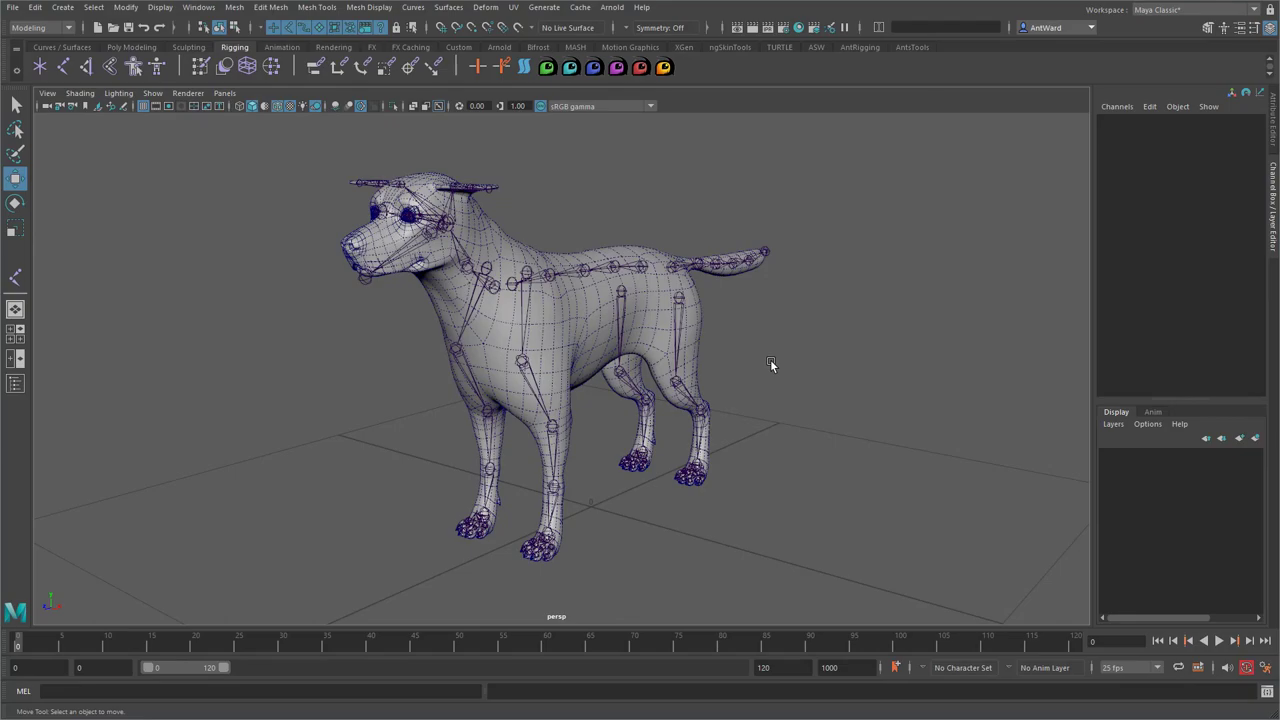
left_click(80, 93)
left_click(118, 214)
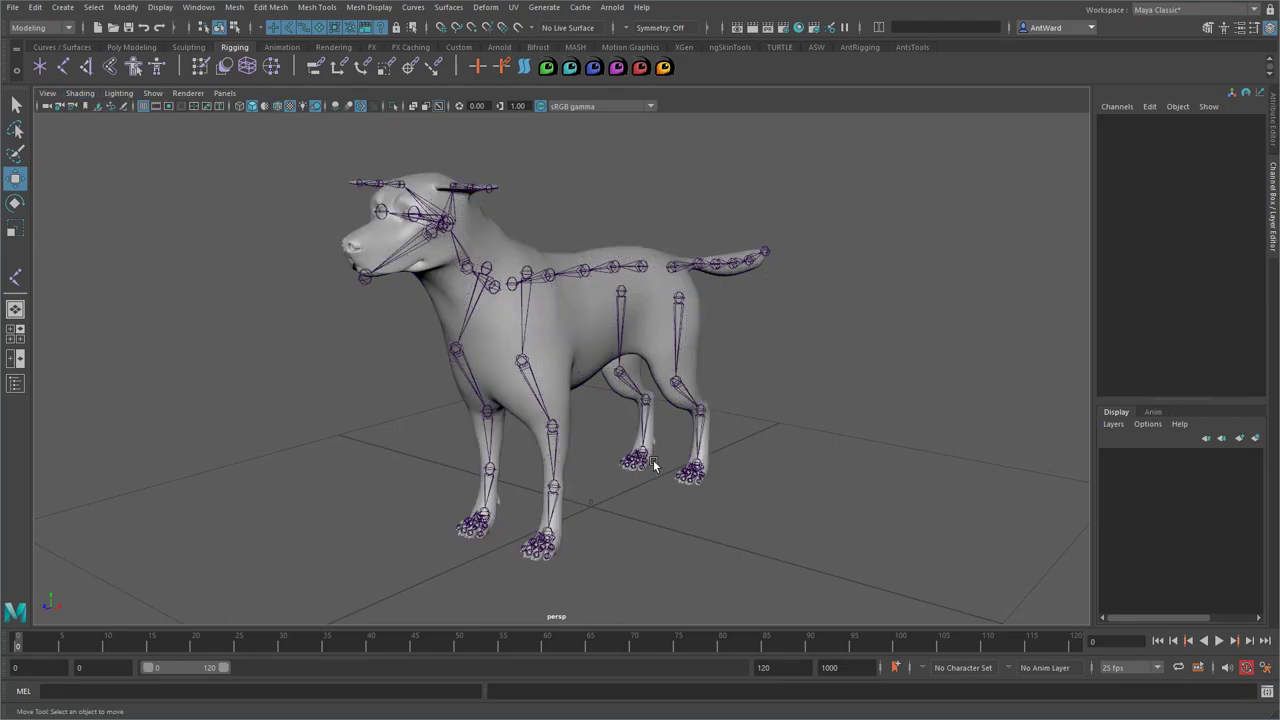
Create a rotate-plane IK handle from the l_humerus joint to the ankle joint above the left front paw
mouse_move(653, 465)
left_mouse_down("alt")
mouse_move(586, 460)
mouse_move(617, 477)
mouse_move(645, 448)
left_mouse_up("alt")
right_click_drag(645, 447, 723, 428, "alt")
middle_click_drag(723, 428, 709, 403, "alt")
left_click_drag(709, 403, 626, 390, "alt")
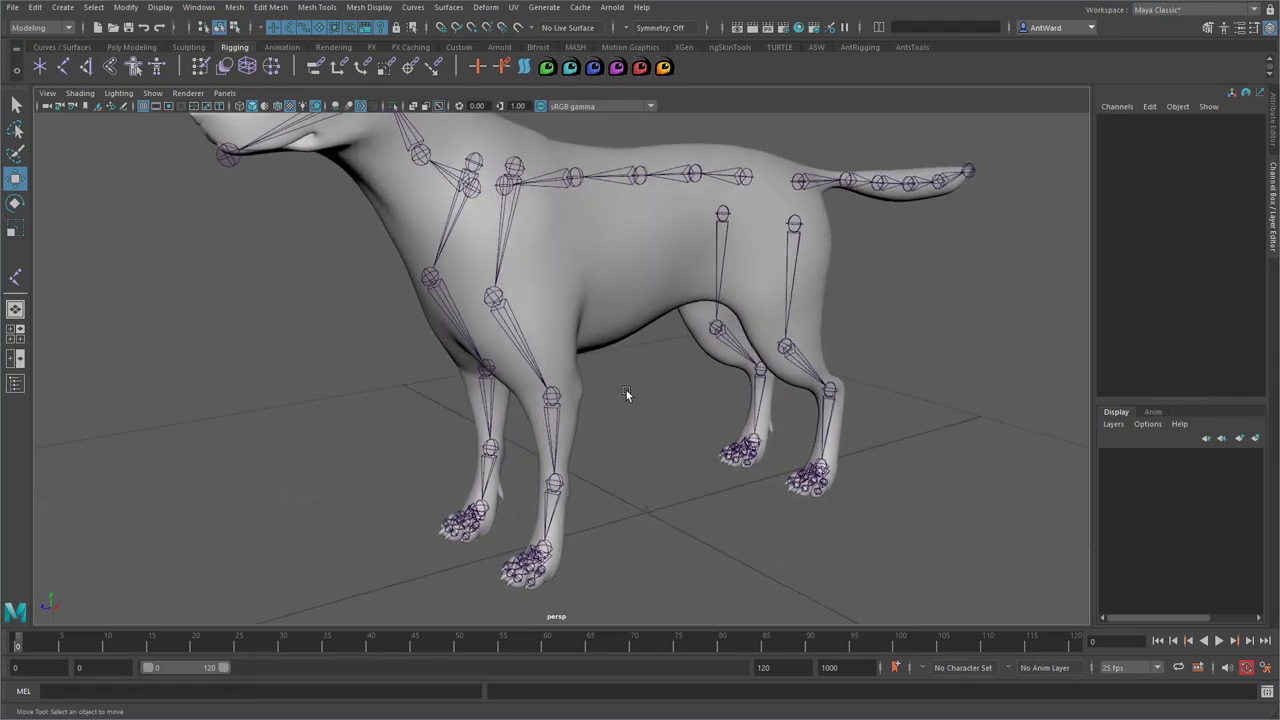
key("space")
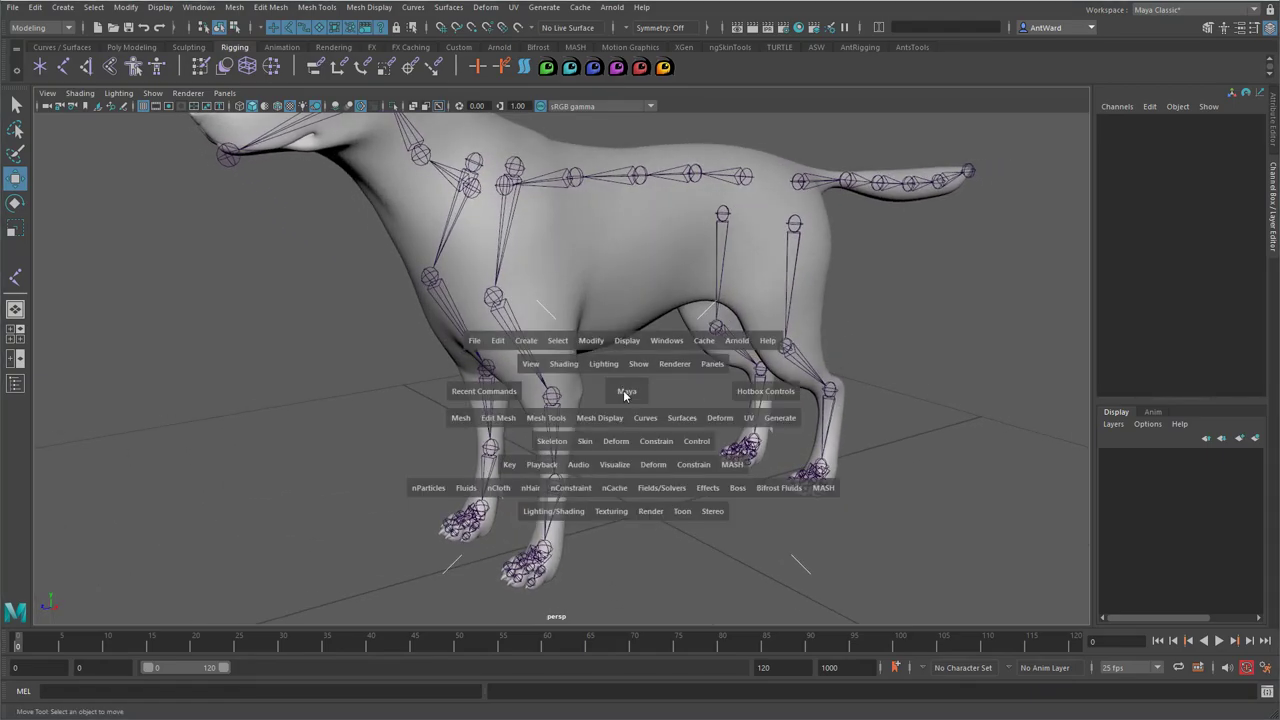
left_click(555, 443)
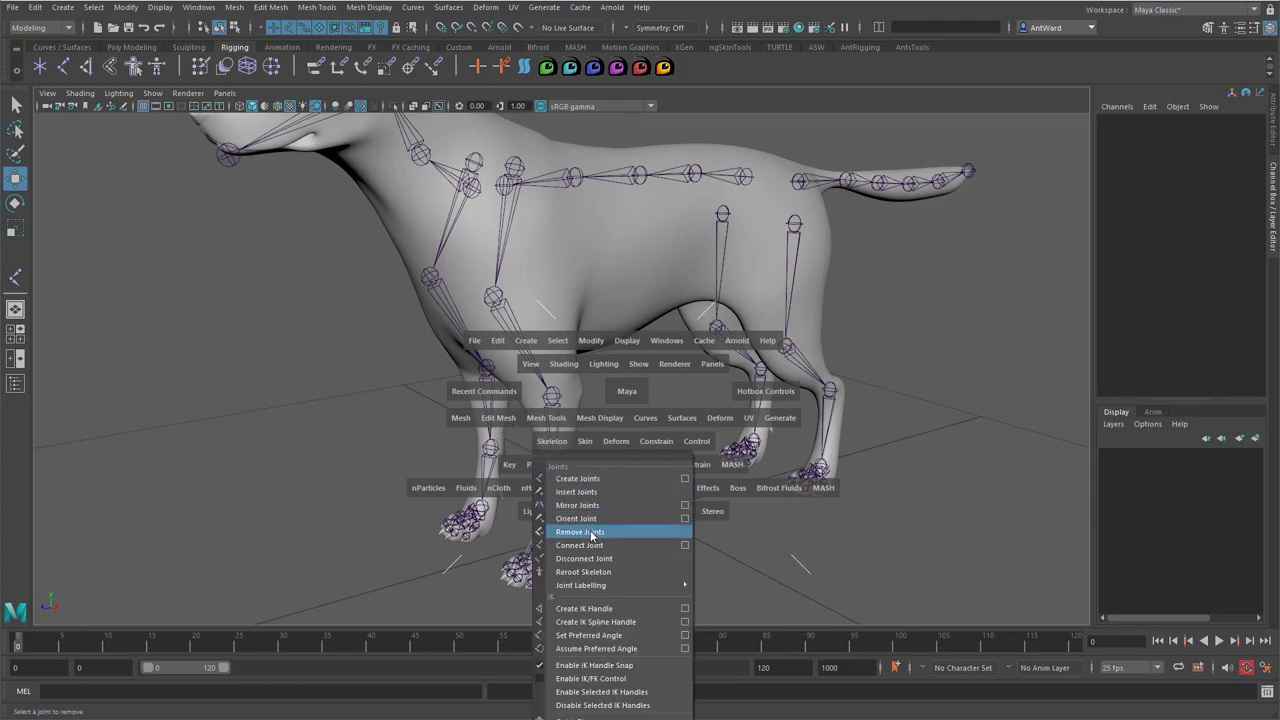
left_click(683, 609)
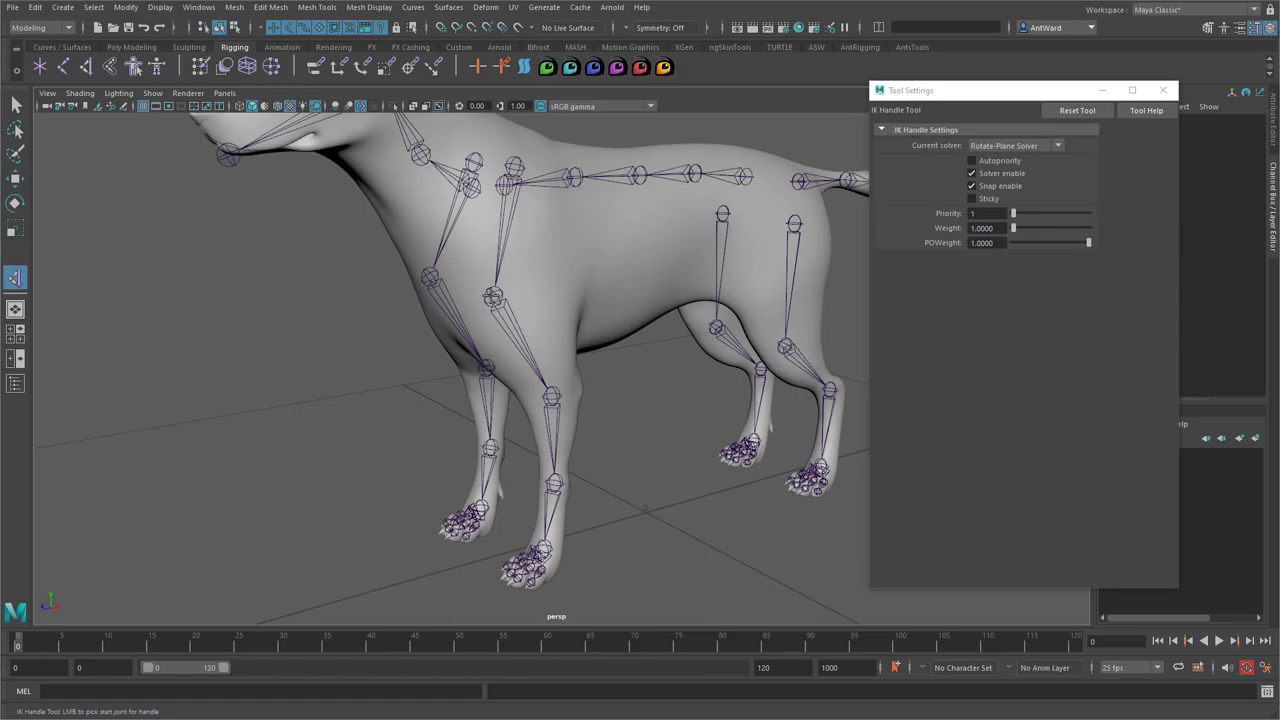
left_click(493, 297)
left_click(549, 543)
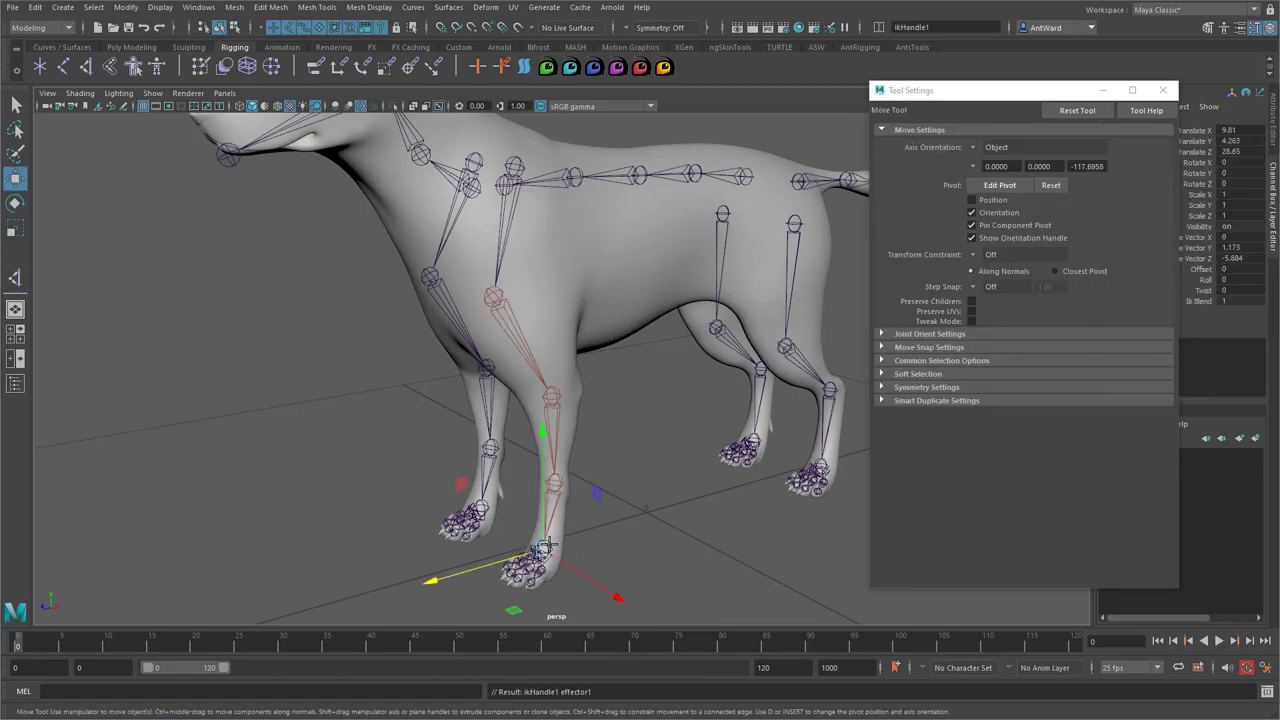
Raise the front leg's IK handle to a Translate Y of about 22.394 to test the bend, and undo the move and the handle
left_click_drag(596, 499, 597, 381, "alt")
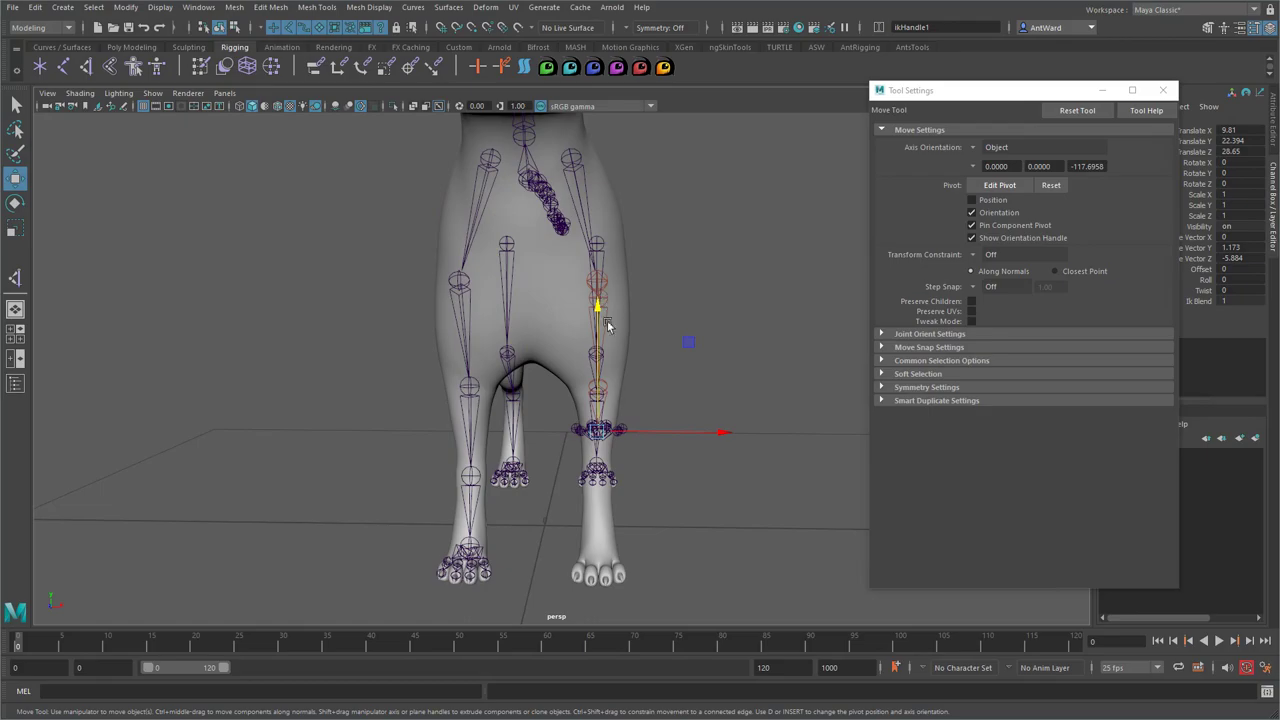
left_click_drag(607, 325, 472, 372, "alt")
left_click_drag(624, 370, 570, 389, "alt")
key("ctrl+z")
key("ctrl+z")
key("ctrl+z")
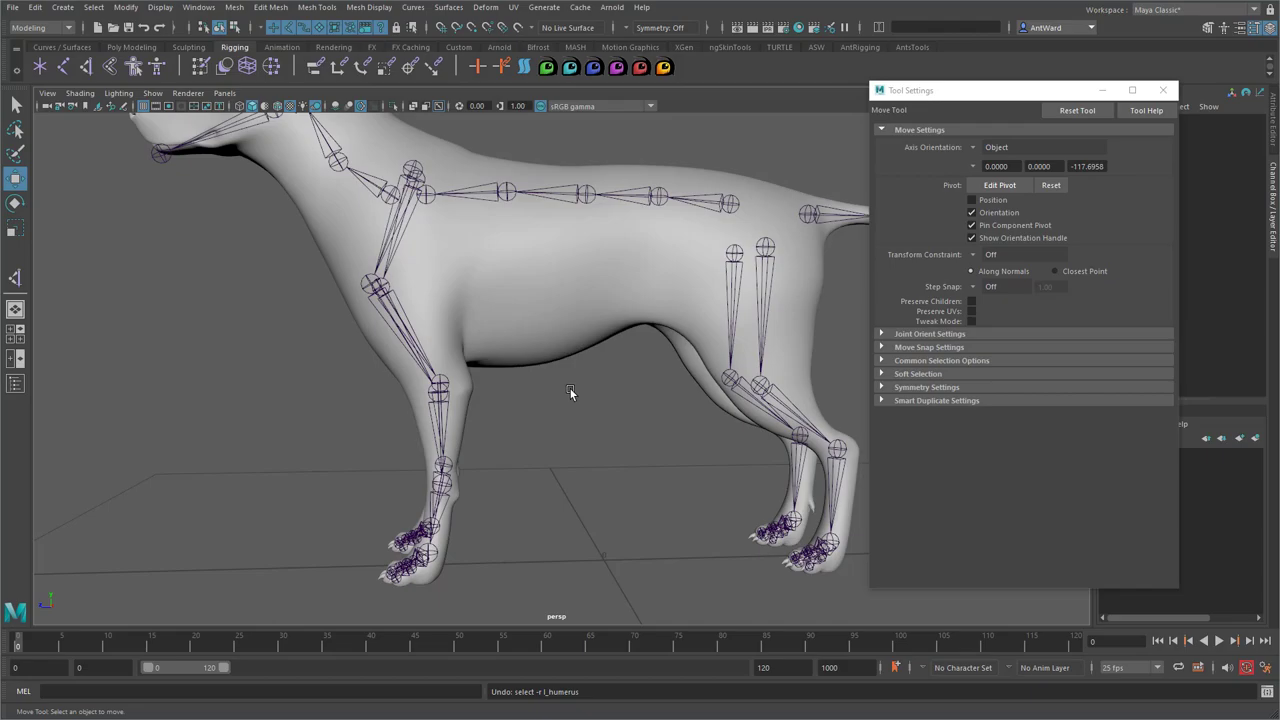
Create a rotate-plane IK handle from the l_femur joint to the joint above the left hind paw
left_click_drag(680, 380, 566, 405, "alt")
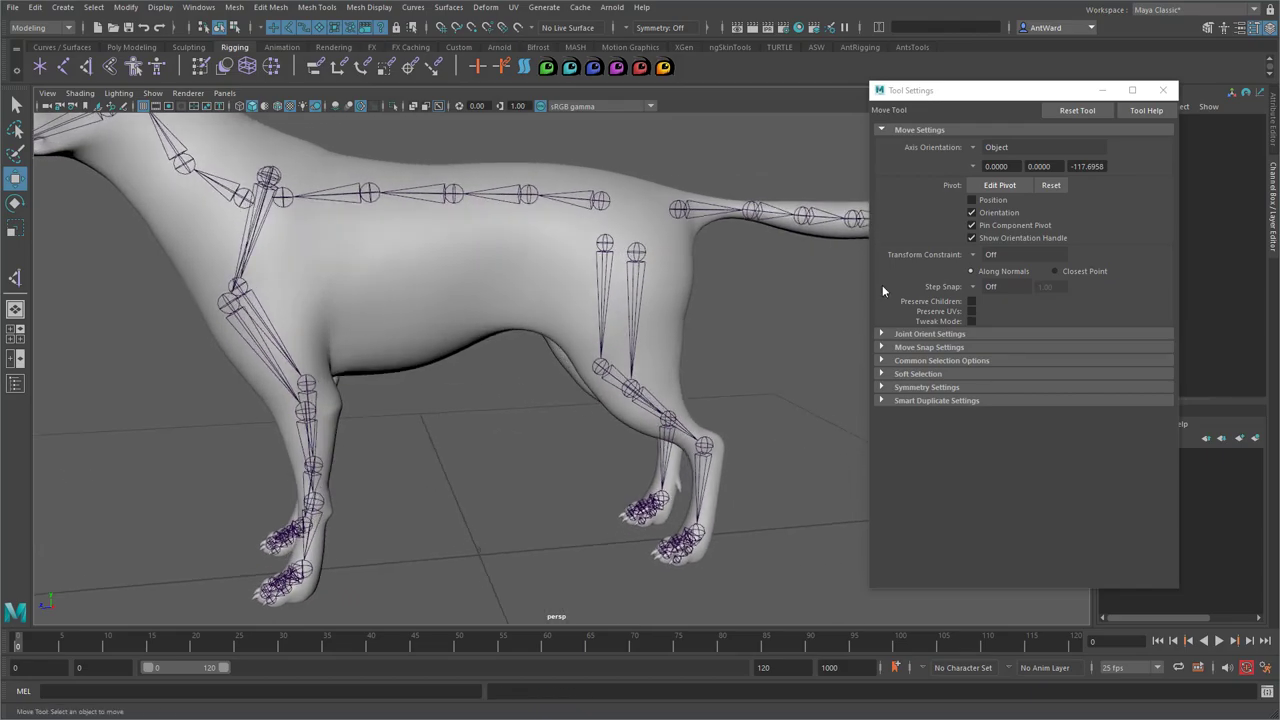
left_click(15, 278)
left_click(636, 251)
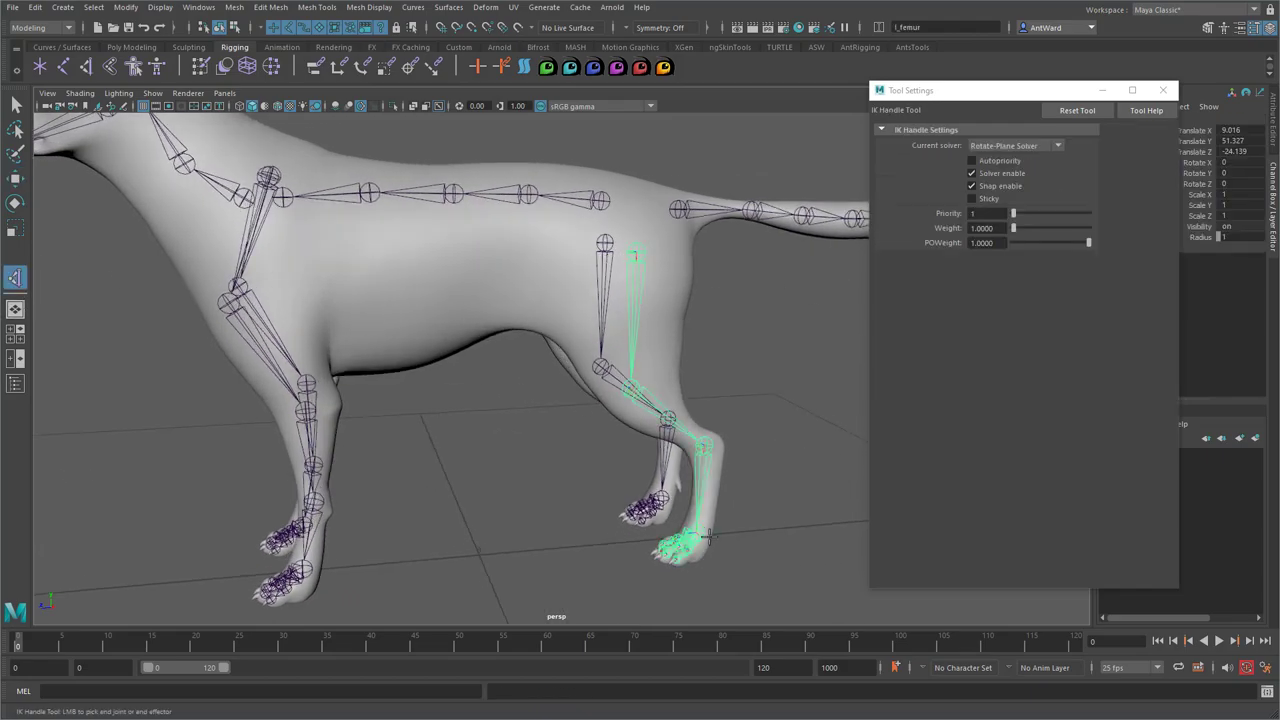
left_click(698, 531)
Move the hind leg's IK handle vertically and along the dog's length to test how the leg bends
left_click_drag(745, 543, 686, 443, "alt")
left_click_drag(640, 372, 735, 432)
mouse_move(739, 483)
left_mouse_down("alt")
mouse_move(700, 505)
mouse_move(753, 463)
left_mouse_up("alt")
left_click_drag(696, 384, 697, 551)
left_click_drag(625, 495, 702, 521, "alt")
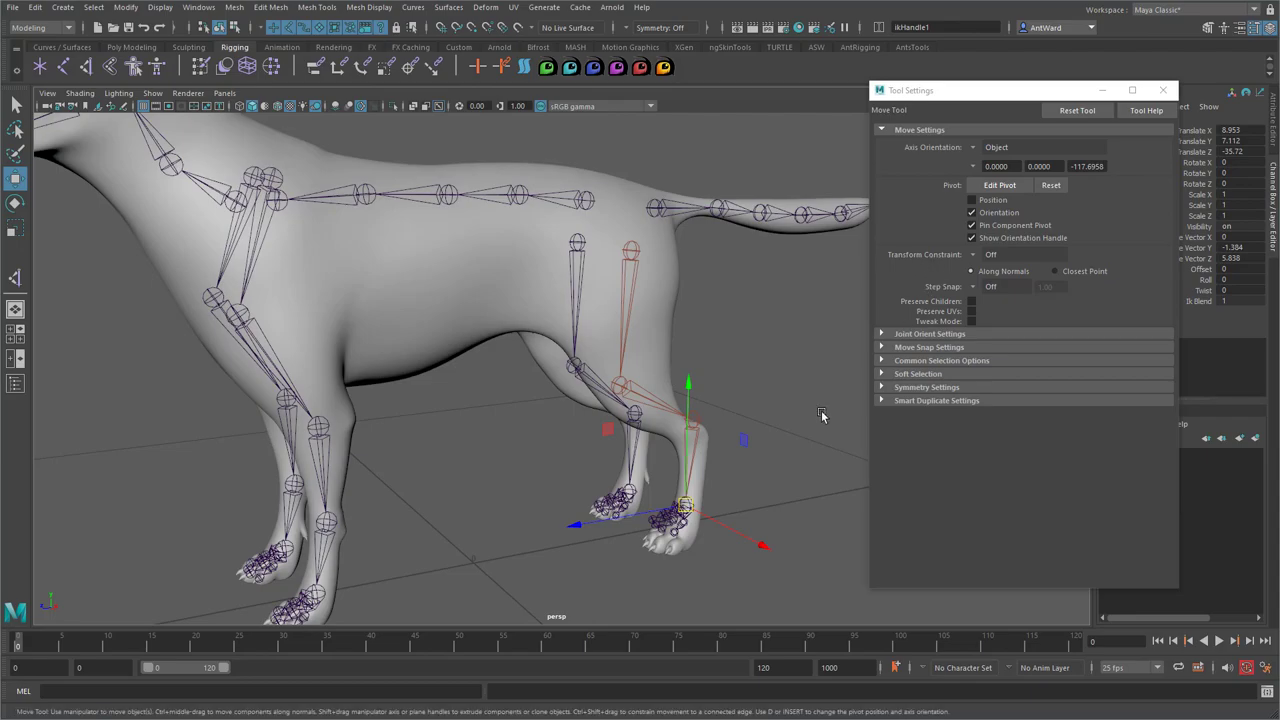
left_click_drag(776, 421, 730, 410, "alt")
middle_click_drag(730, 410, 678, 382, "alt")
right_click_drag(676, 381, 743, 421, "alt")
Undo the hind leg's IK handle moves and its creation, and close the tool settings
key("ctrl+z")
key("ctrl+z")
key("ctrl+z")
key("ctrl+z")
key("ctrl+z")
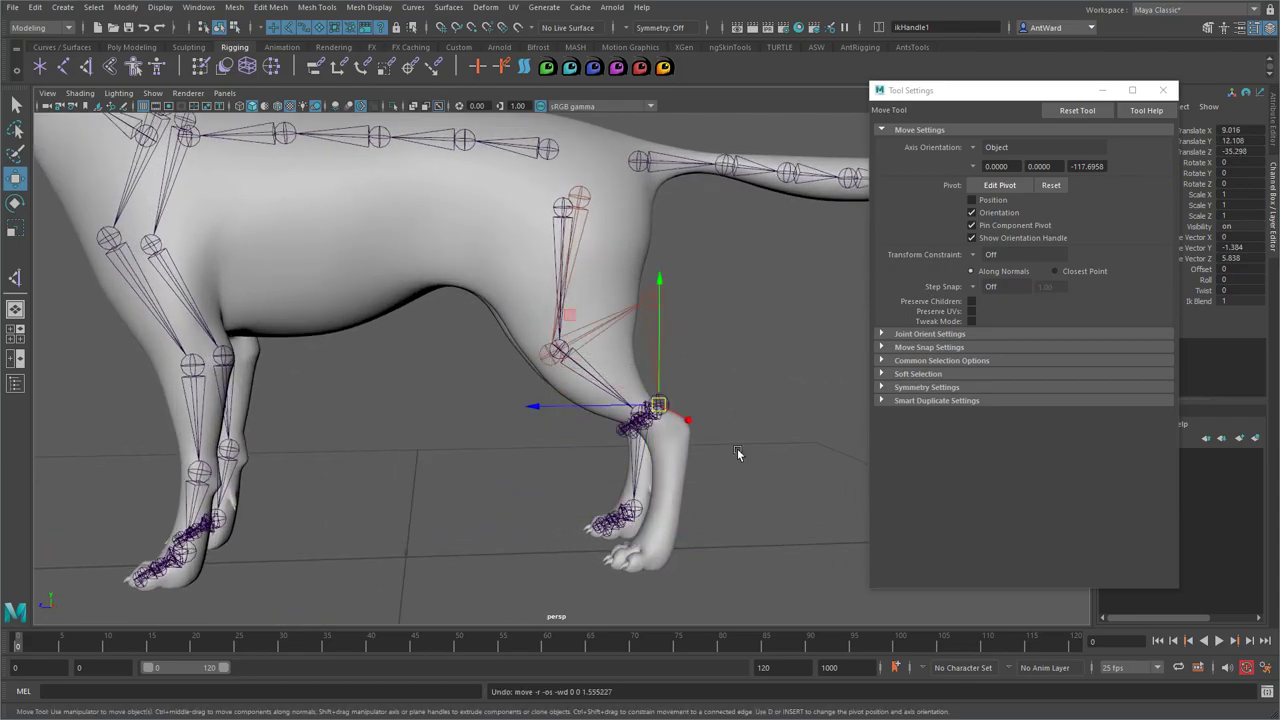
left_click_drag(737, 449, 645, 447, "alt")
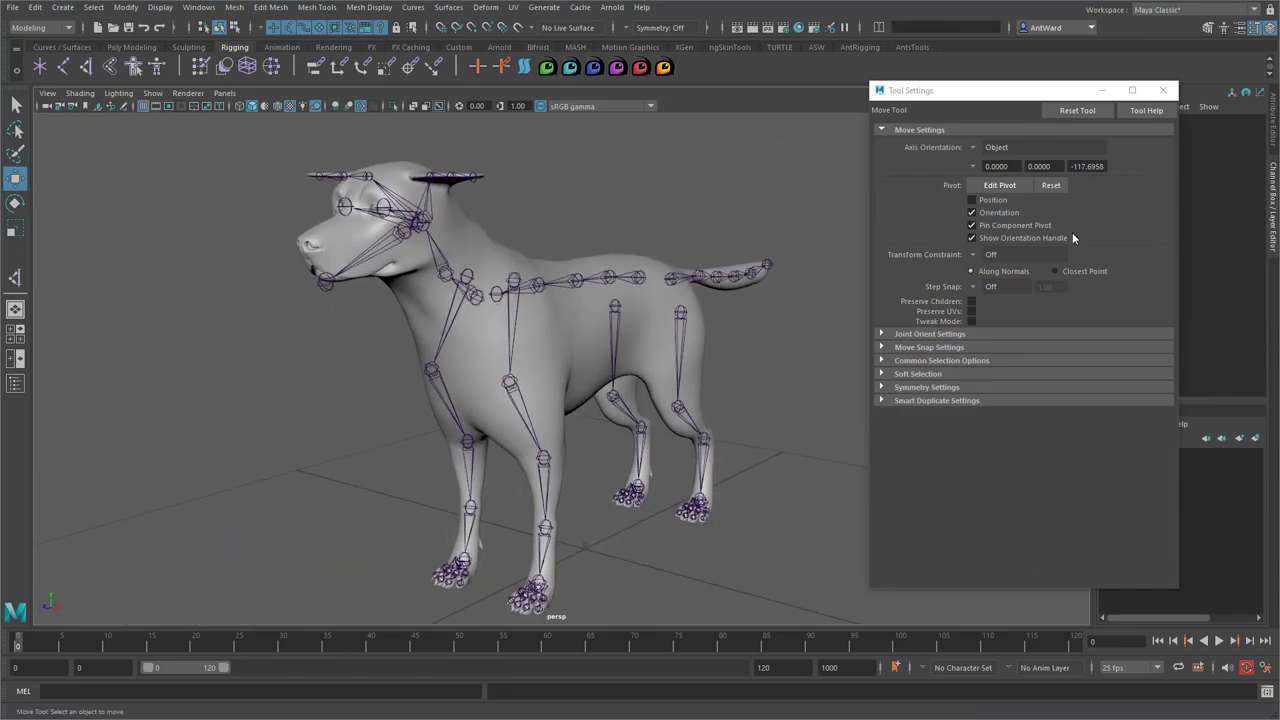
left_click(1161, 91)
Test-rotate the jaw_base joint, restore its rotation and clear the selection
left_click(370, 254)
key("e")
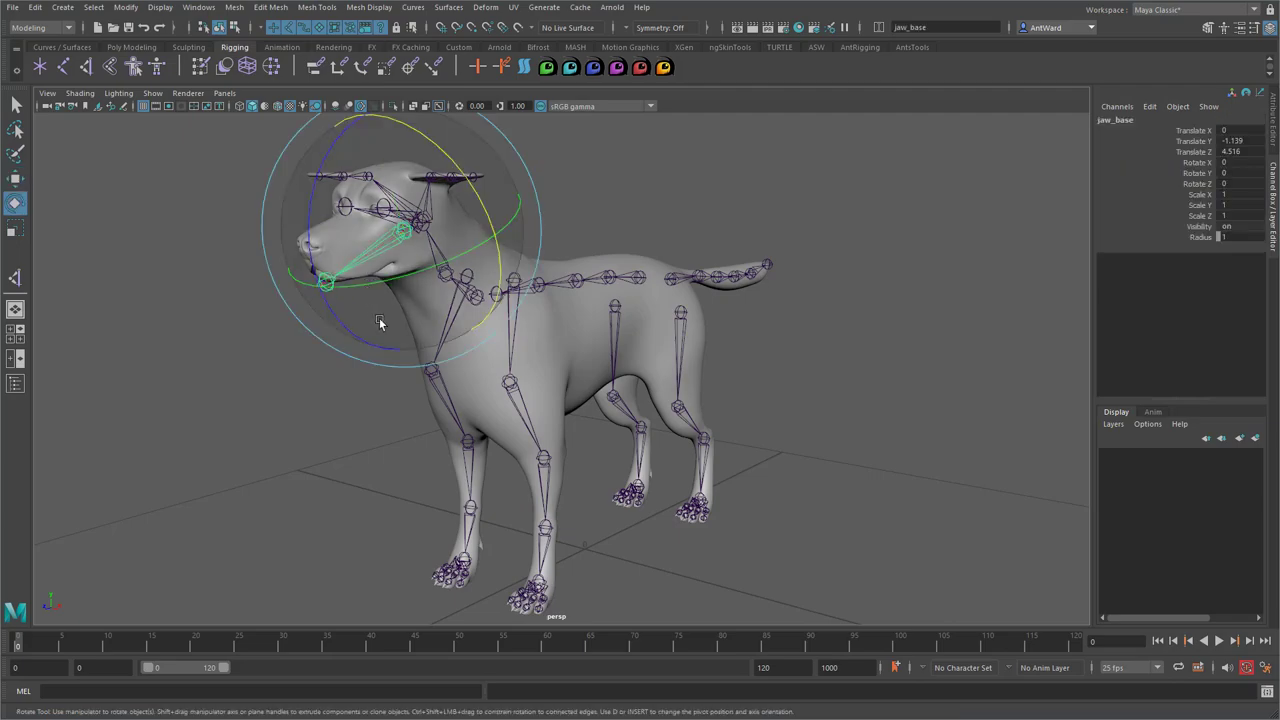
mouse_move(337, 290)
left_mouse_down()
mouse_move(334, 329)
mouse_move(325, 288)
left_mouse_up()
left_click(630, 172)
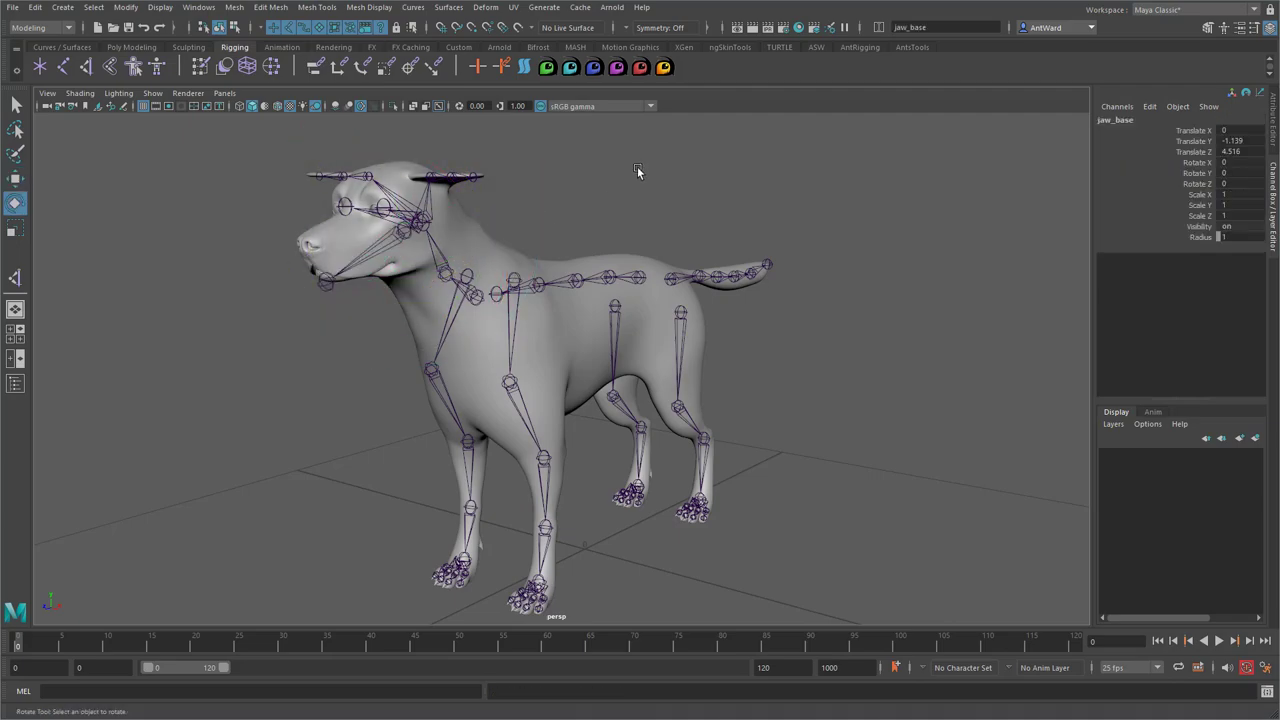
Test-rotate the head joint, undo the rotation and clear the selection
left_click(421, 222)
left_click_drag(449, 293, 375, 228)
key("ctrl+z")
key("ctrl+z")
left_click_drag(486, 300, 831, 371, "alt")
left_click(469, 296)
key("ctrl+z")
left_click(779, 393)
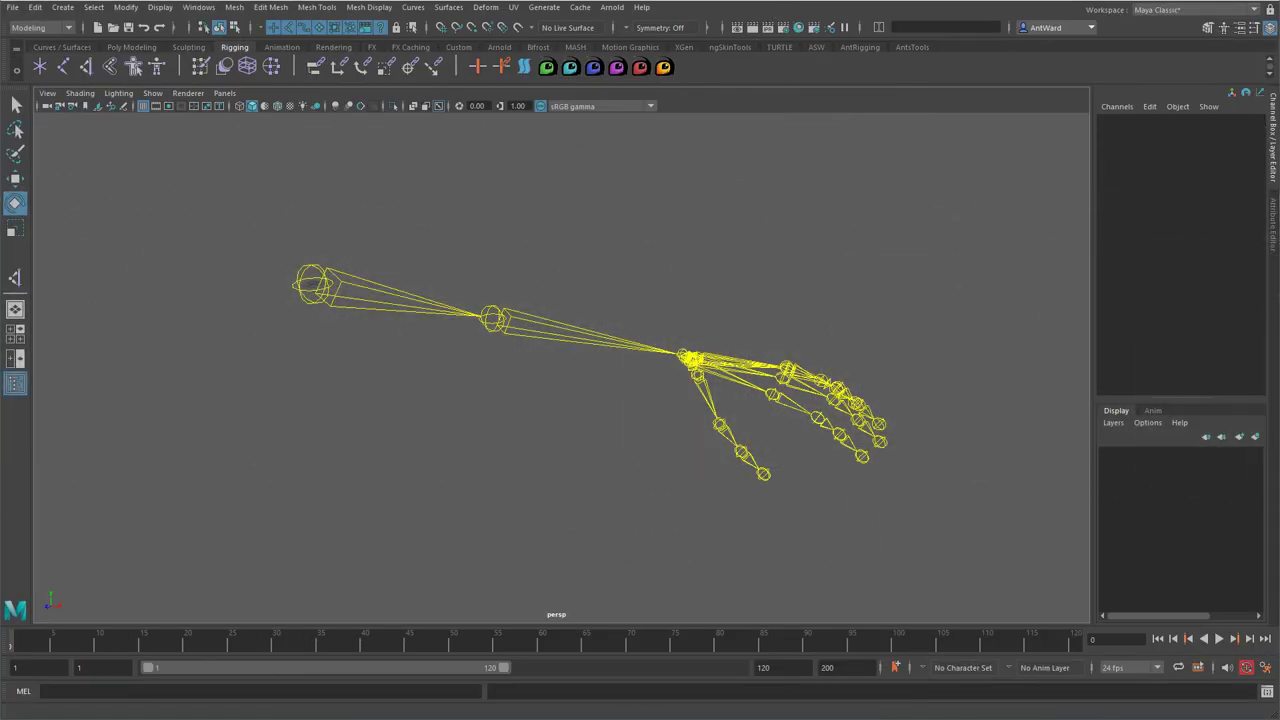
In the human arm scene, create a rotate-plane IK handle from the l_humerus joint to the wrist
left_click_drag(632, 379, 673, 357, "alt")
middle_click_drag(673, 360, 736, 356, "alt")
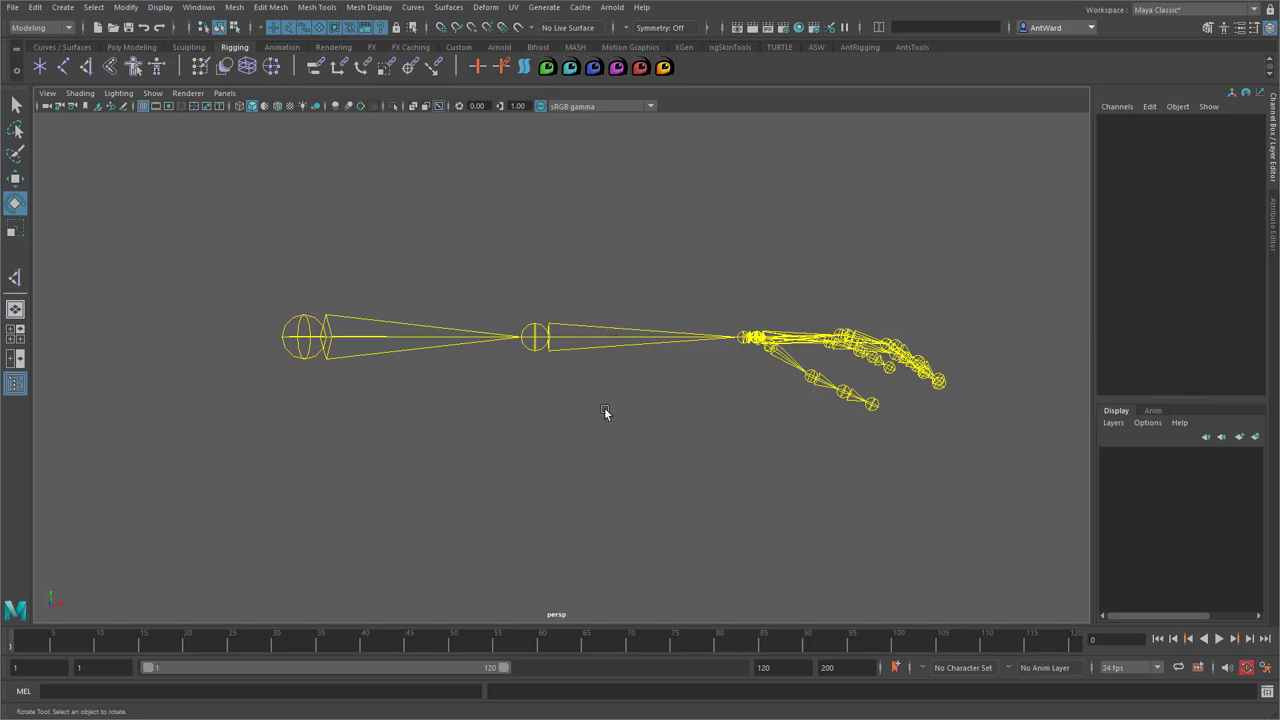
left_click_drag(683, 340, 684, 432, "alt")
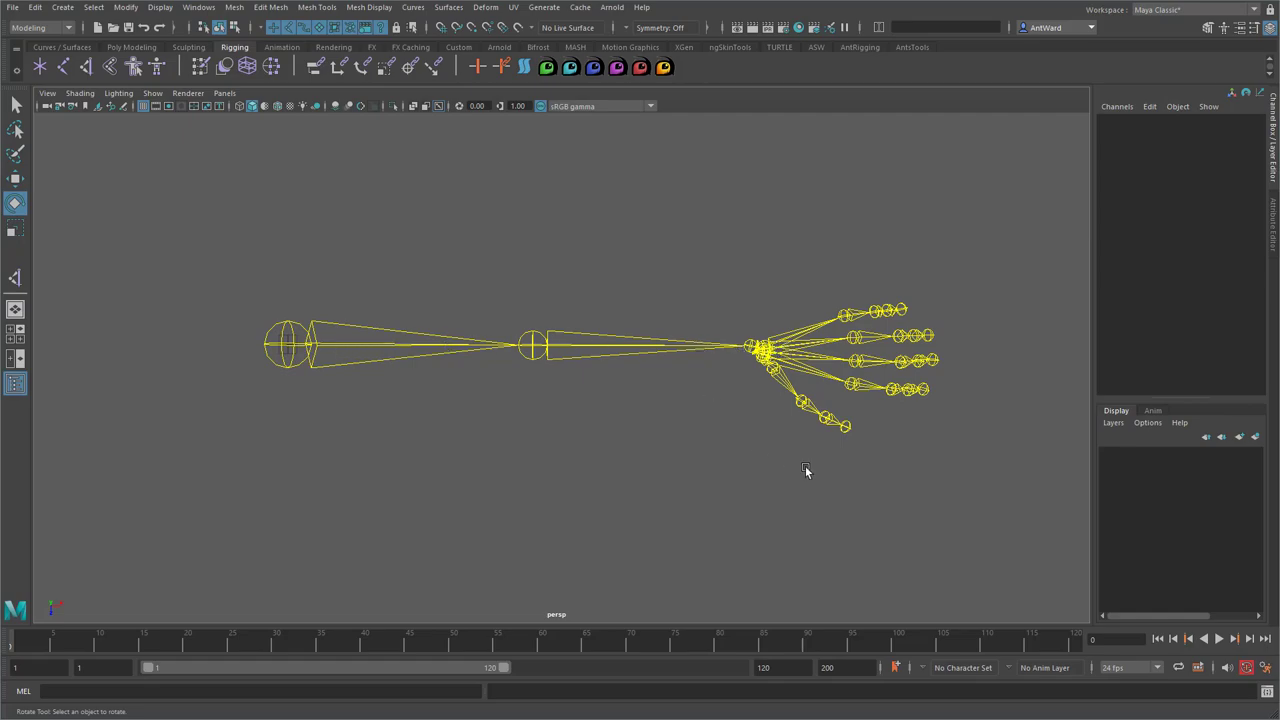
left_click_drag(737, 457, 642, 421, "alt")
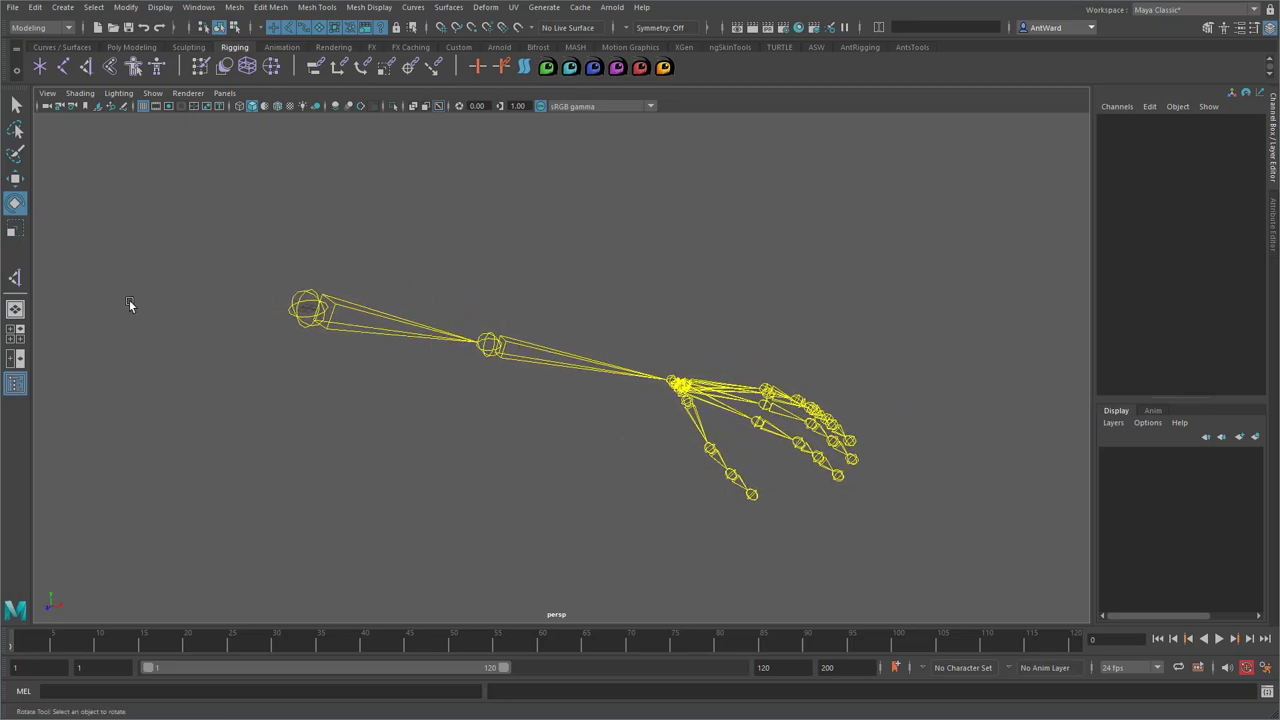
double_click(14, 278)
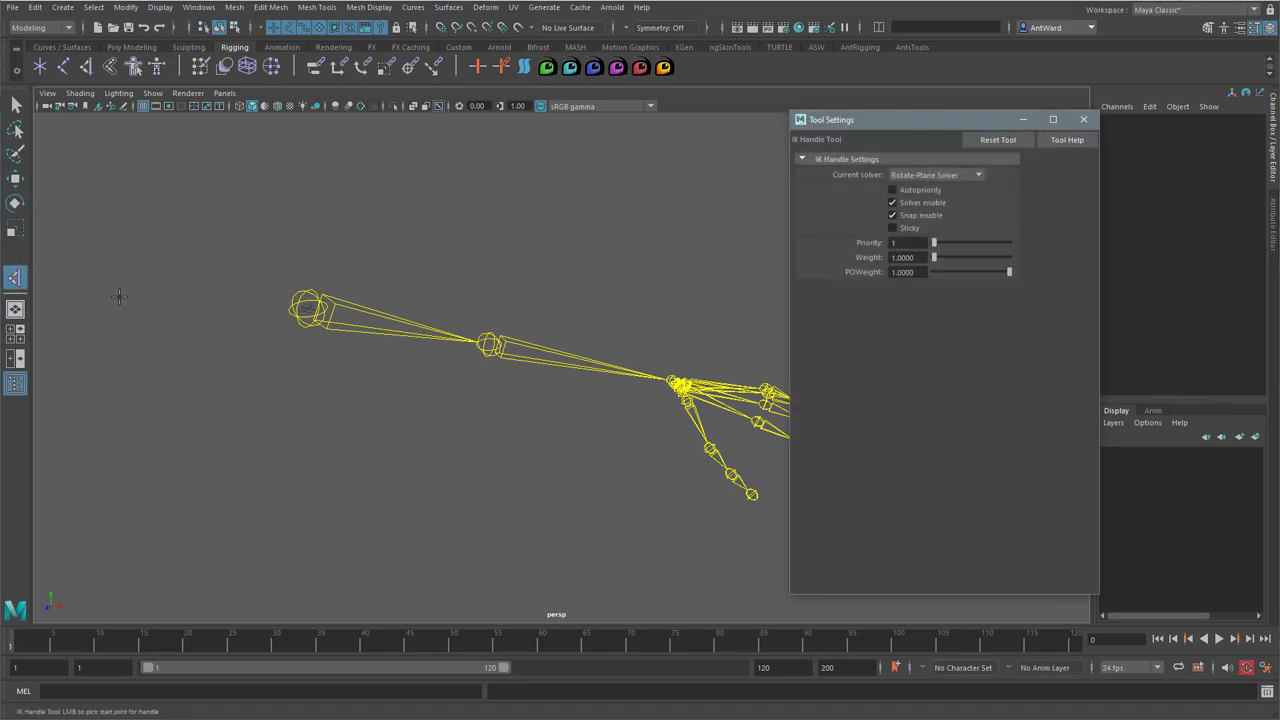
middle_click_drag(673, 310, 546, 278, "alt")
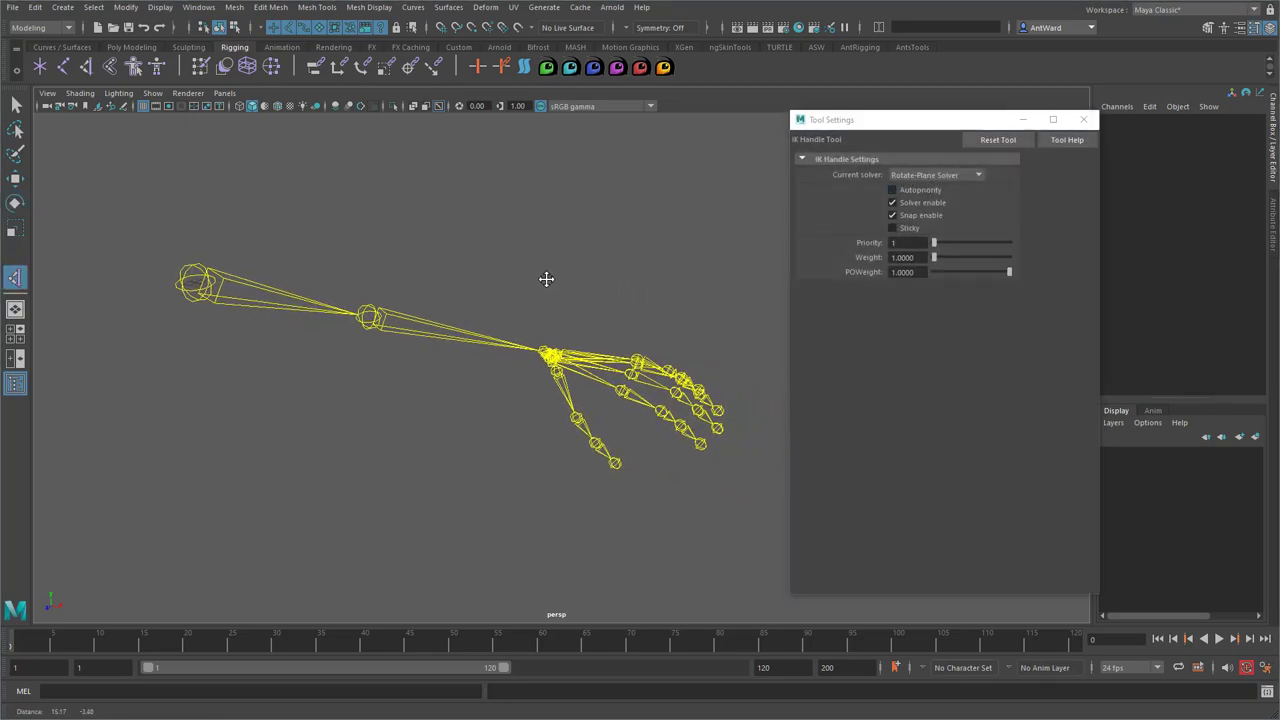
left_click(184, 269)
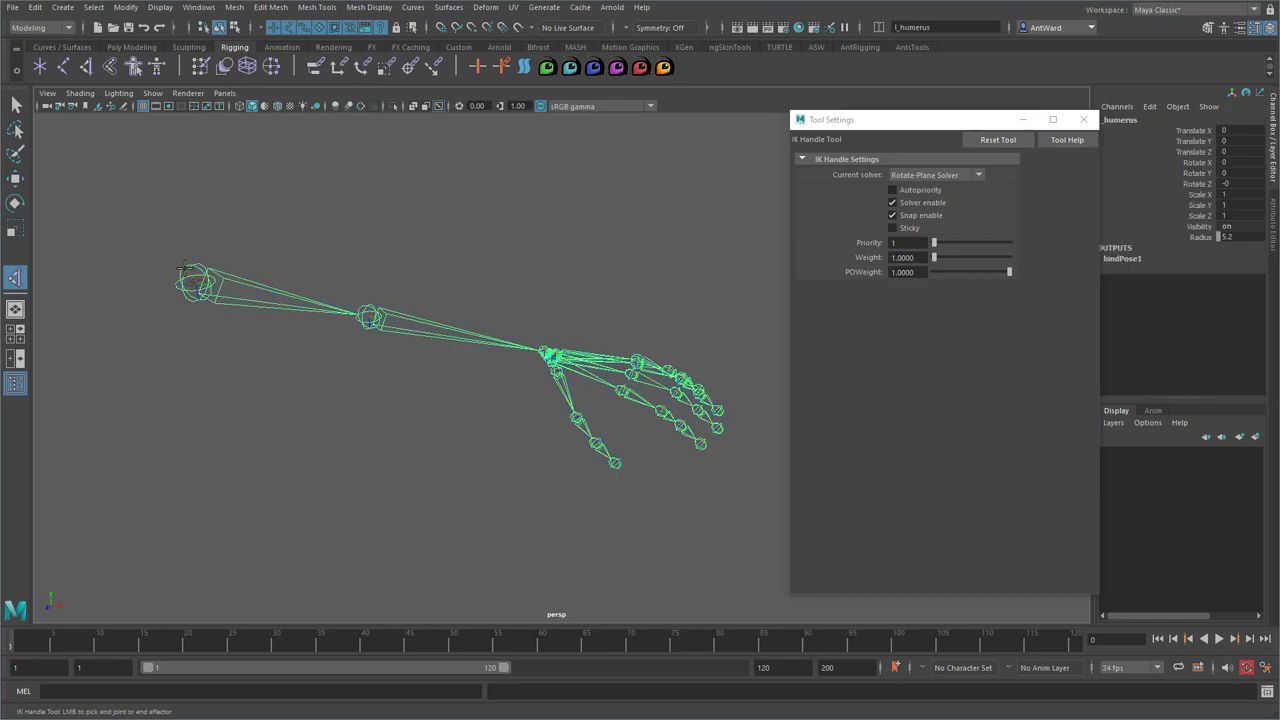
left_click(541, 344)
Move the wrist's IK handle toward the shoulder to a Translate X of about 38.77, and undo the move
key("e")
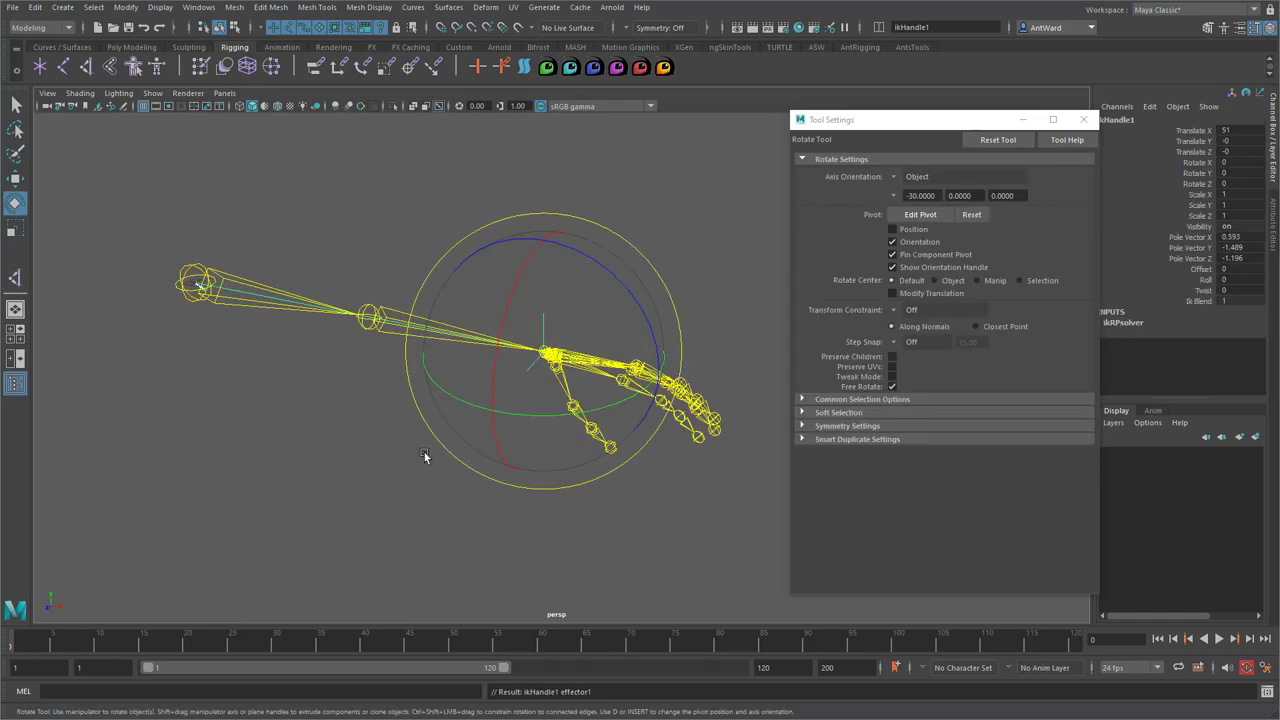
key("w")
left_click_drag(597, 447, 633, 429, "alt")
left_click_drag(680, 362, 577, 346)
left_click_drag(454, 410, 442, 343, "alt")
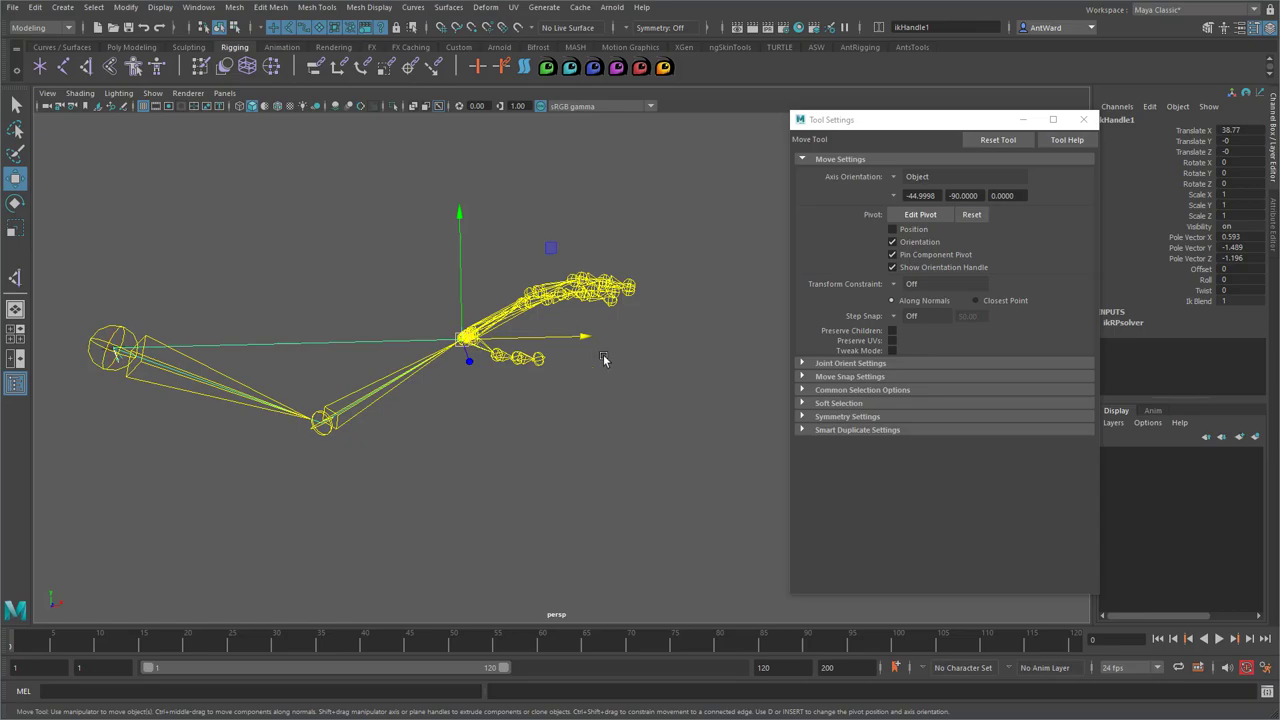
left_click_drag(603, 360, 591, 364, "alt")
key("ctrl+z")
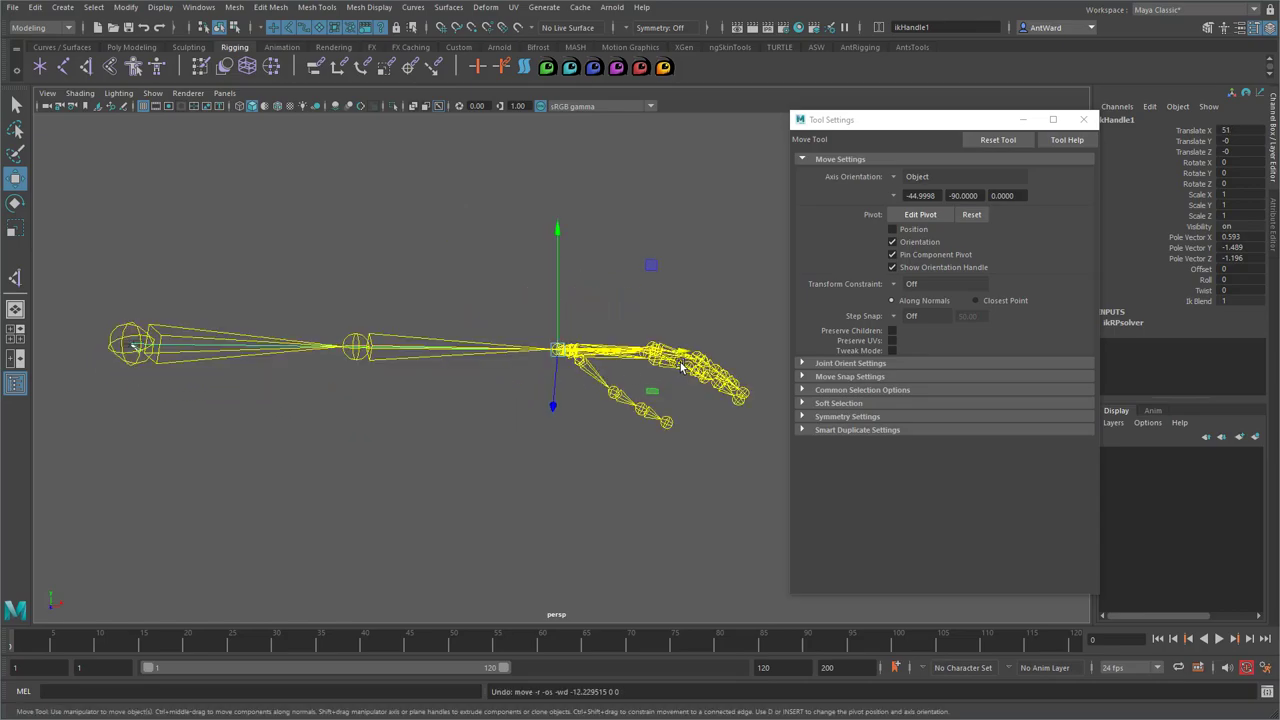
Move the wrist's IK handle to a Translate X of about 37.018 to inspect the elbow bend, and undo the move and the handle
left_click_drag(678, 354, 560, 352)
left_click_drag(470, 345, 516, 325, "alt")
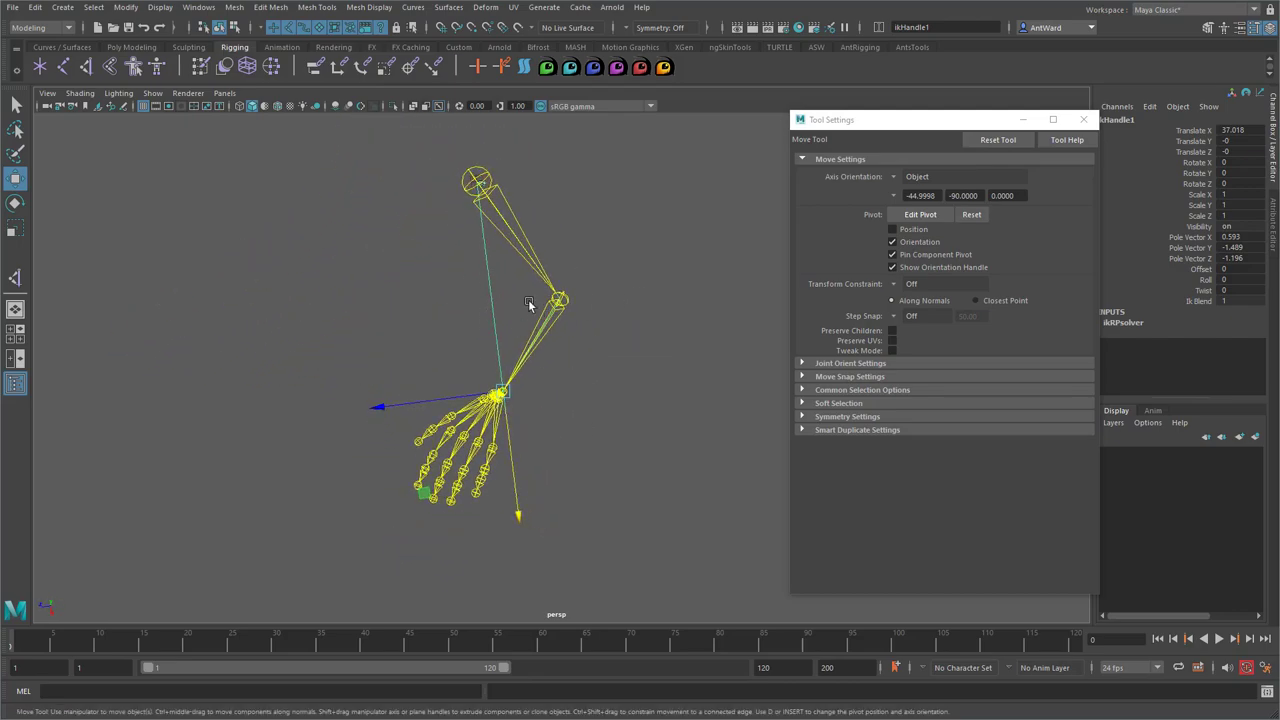
left_click_drag(421, 430, 604, 344, "alt")
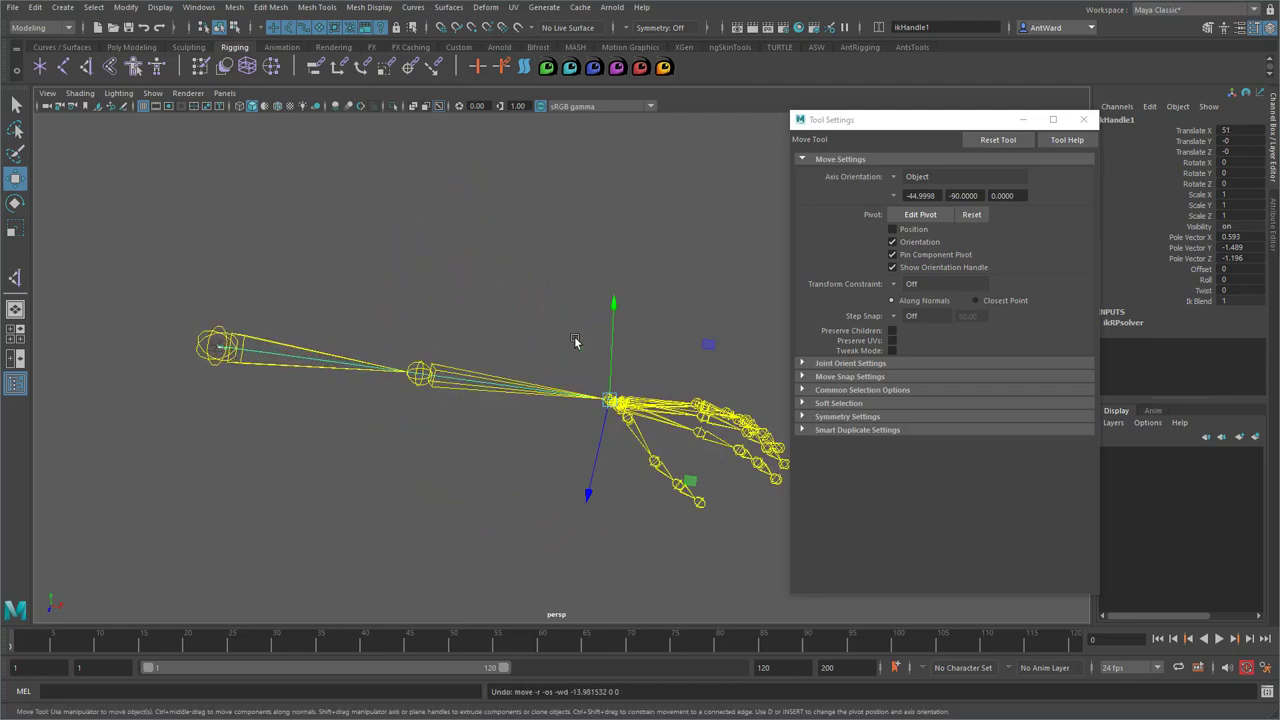
left_click(574, 340)
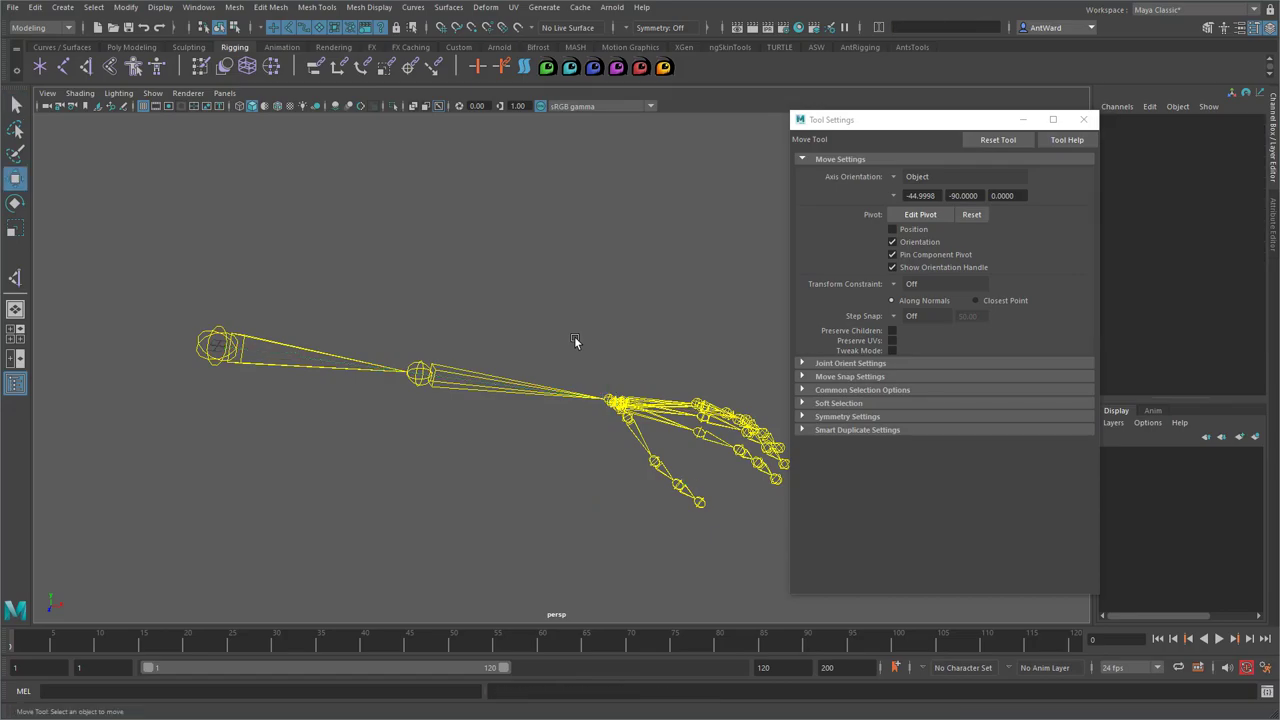
Select the l_radius joint and set its Rotate X, Y and Z to 0
left_click_drag(496, 394, 487, 370, "alt")
left_click_drag(490, 313, 500, 463)
key("e")
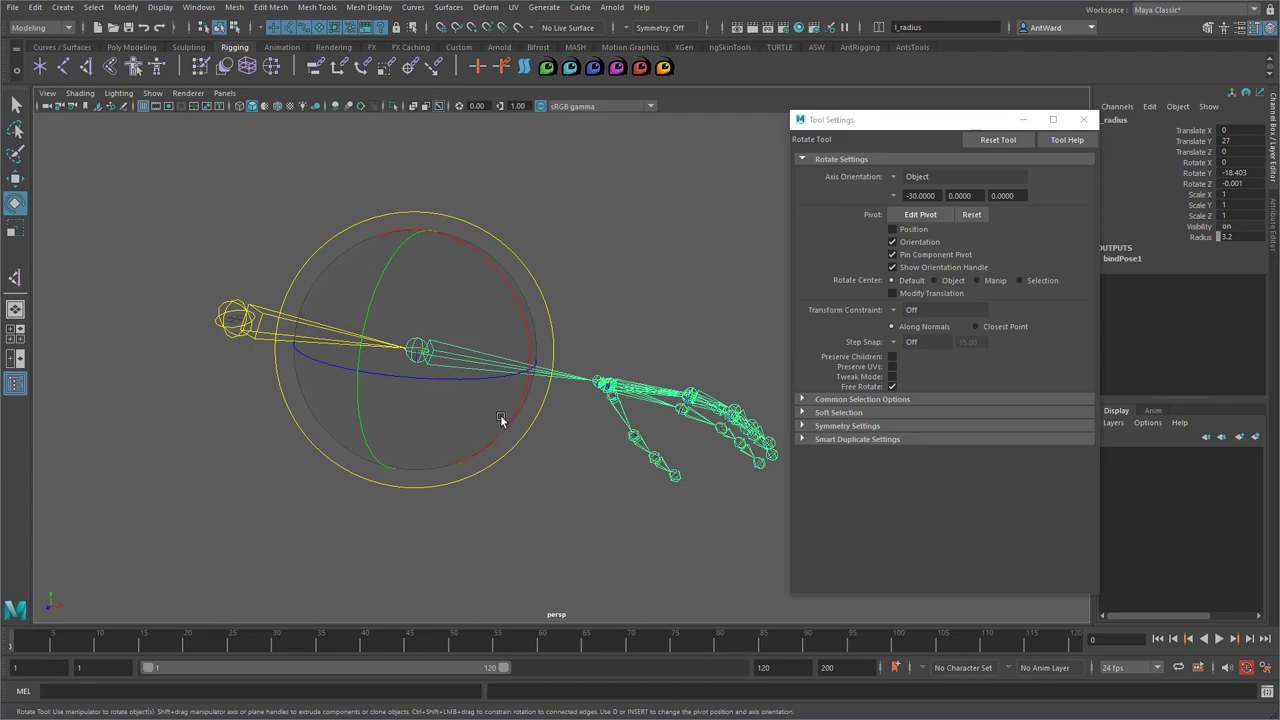
left_click_drag(1232, 162, 1245, 181)
type("0")
key("Return")
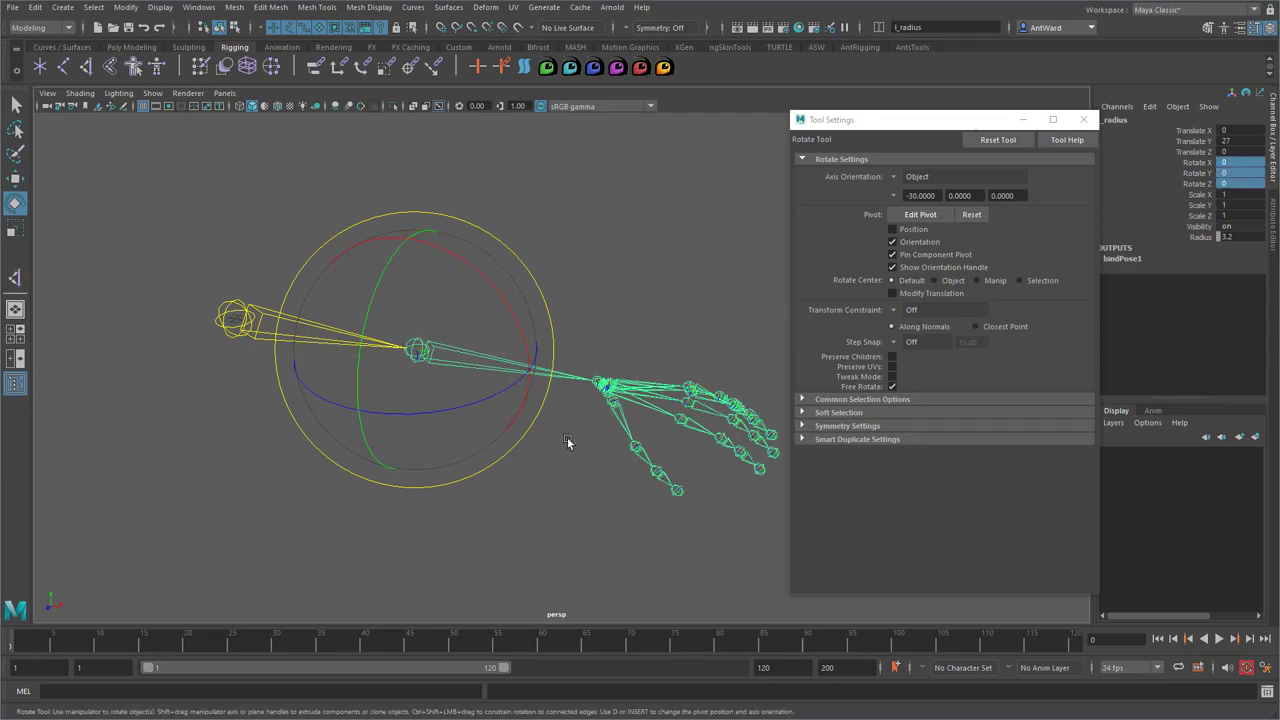
Bend the l_radius joint to a Rotate Z of about 54.271 and set the pose as its preferred angle
left_click_drag(566, 436, 554, 424, "alt")
left_click(622, 232)
left_click_drag(488, 301, 503, 363, "alt")
left_click(464, 337)
right_click(428, 343)
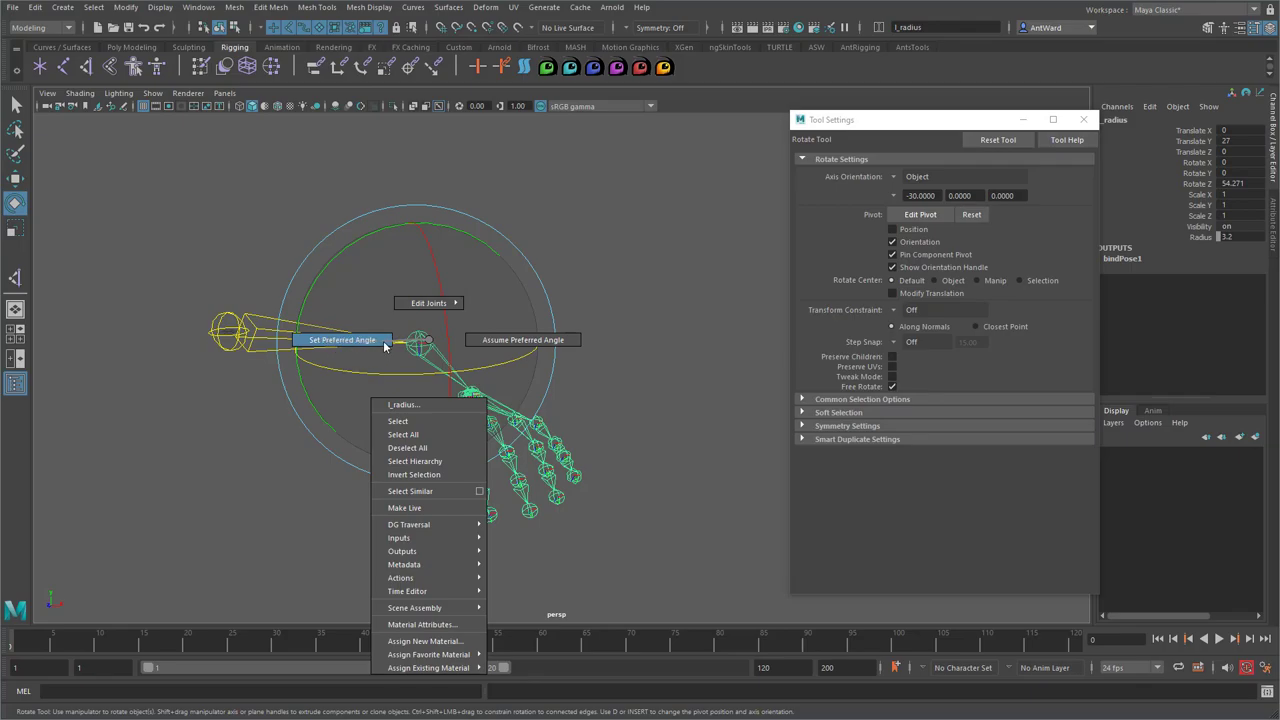
left_click(384, 346)
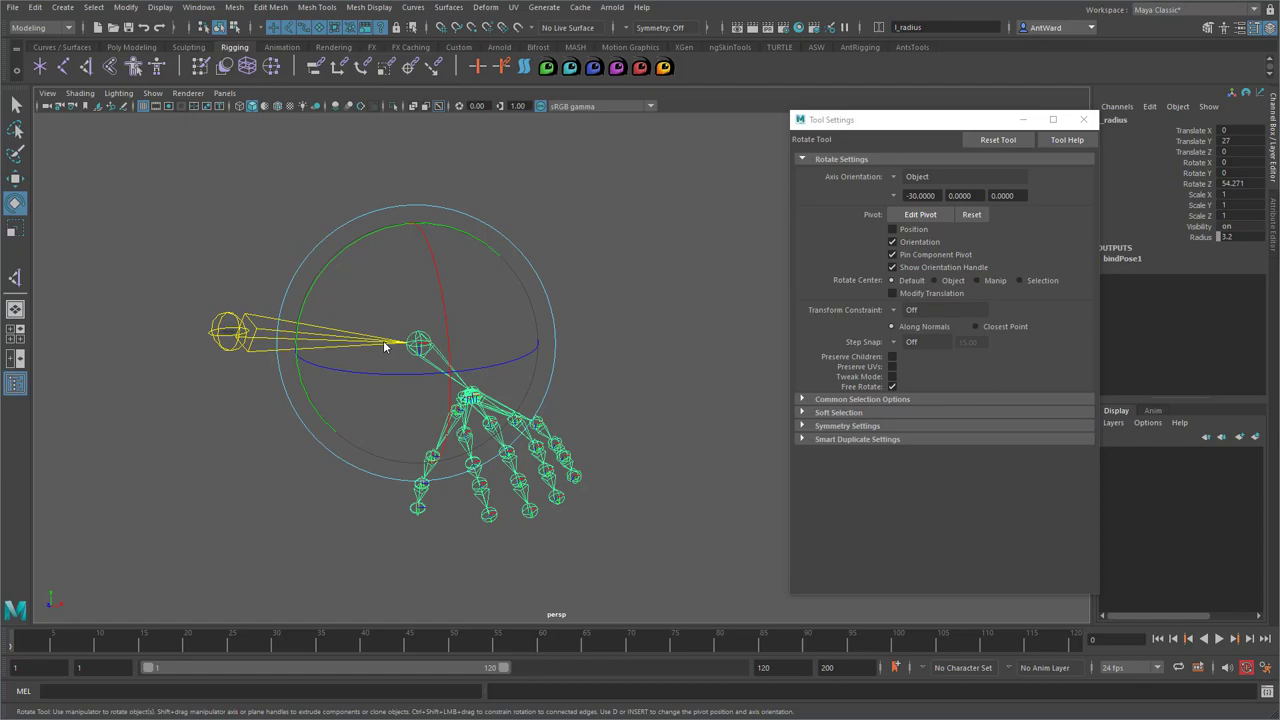
Set the l_radius joint's Rotate Z back to 0 and clear the selection
double_click(1238, 183)
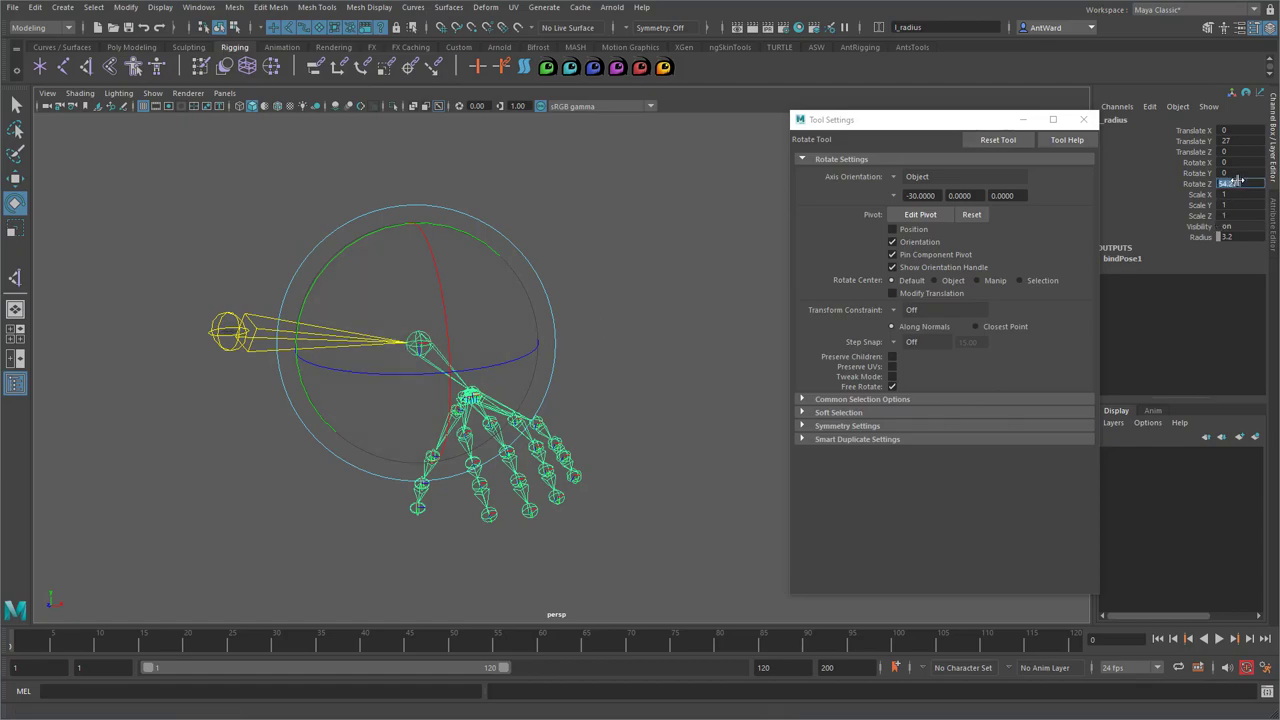
type("0")
key("Return")
left_click(620, 450)
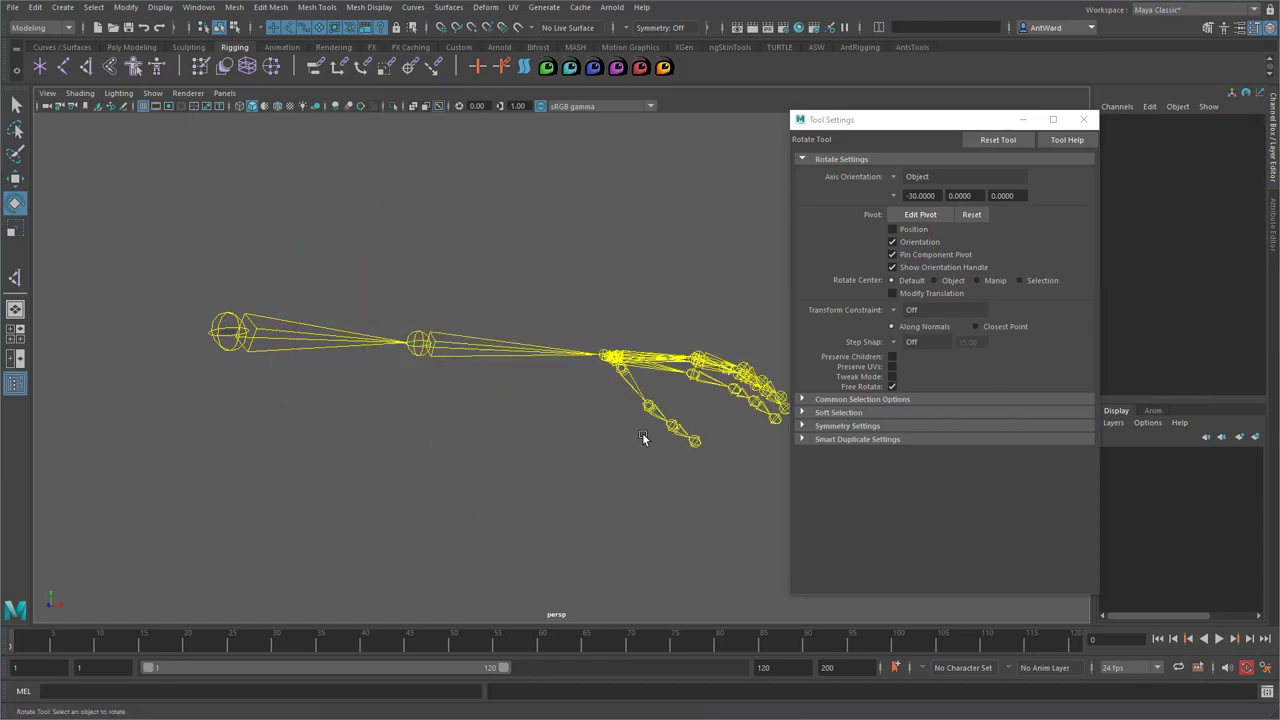
Create a Rotate-Plane IK handle from the l_humerus joint to the wrist joint, close the tool settings and switch to the Move tool
middle_click_drag(657, 434, 625, 416, "alt")
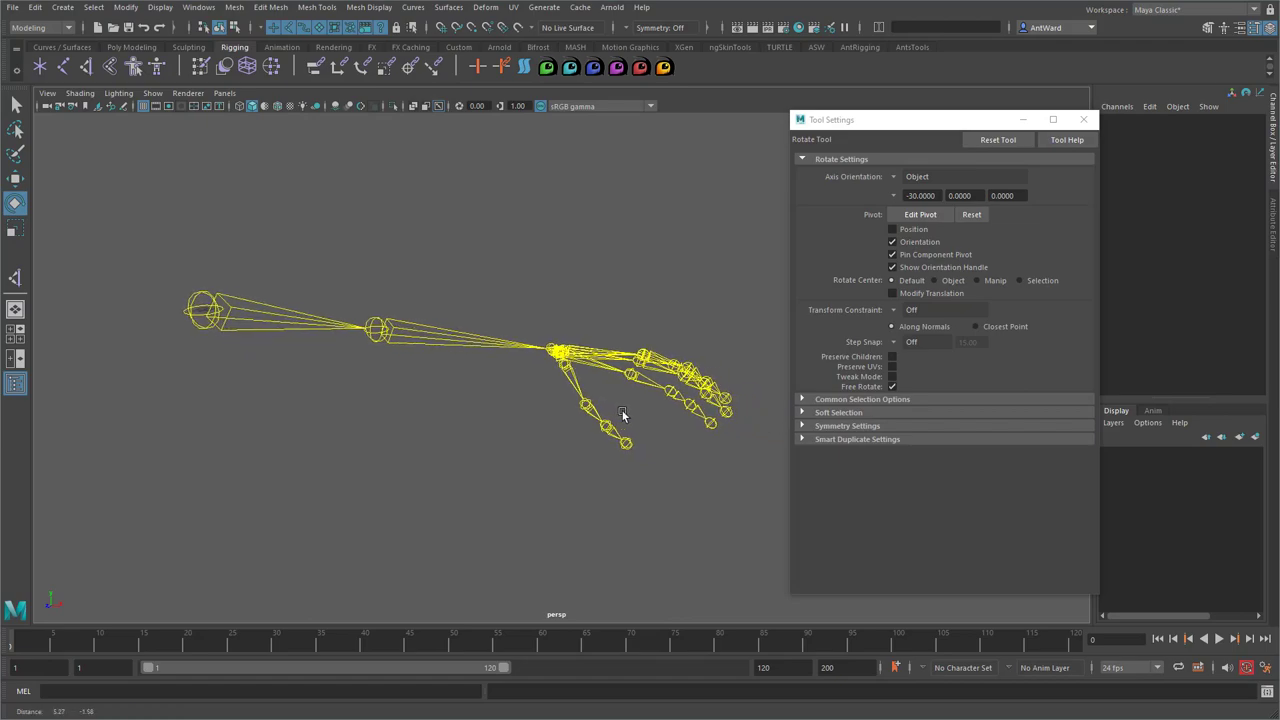
left_click(15, 278)
left_click(203, 291)
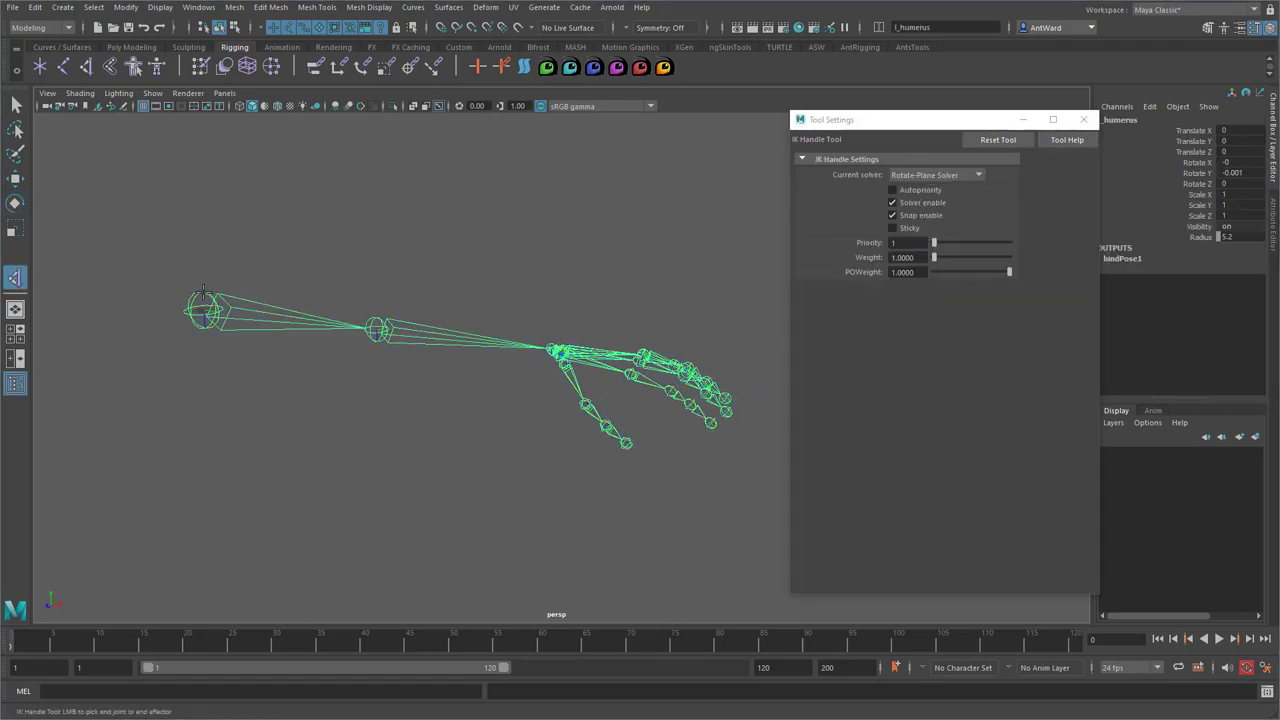
left_click(550, 345)
key("e")
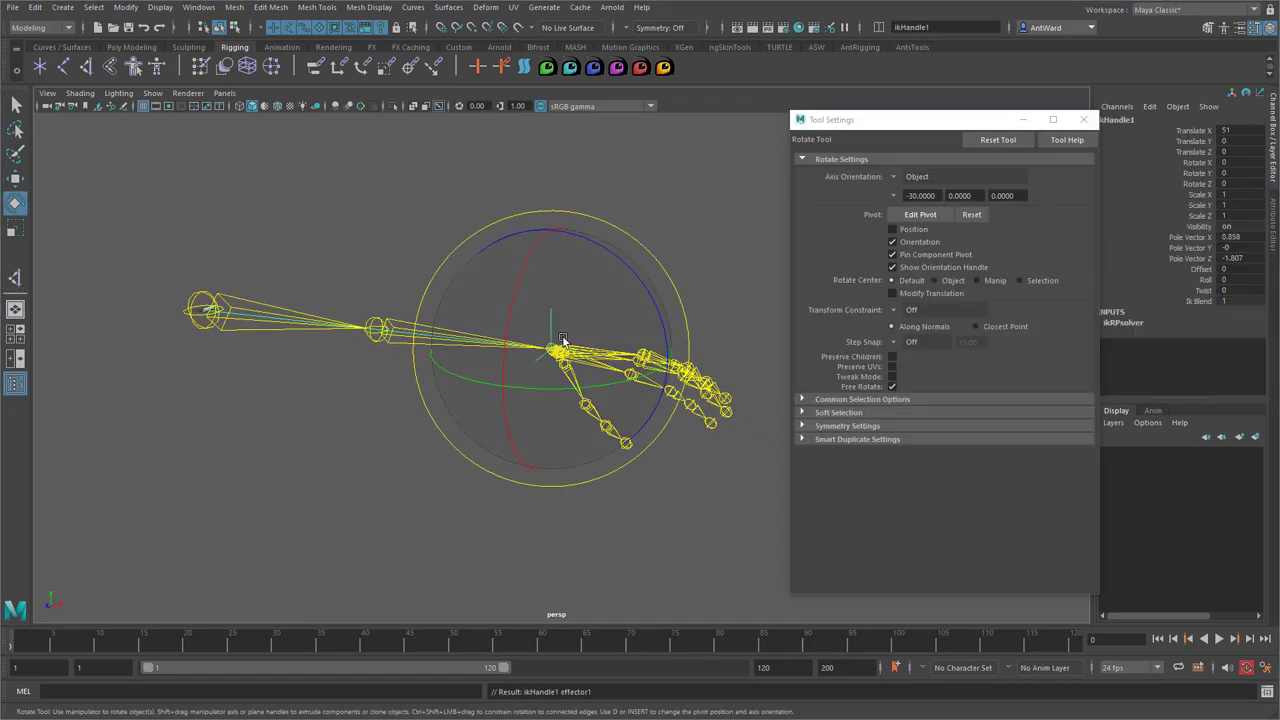
left_click(1083, 119)
left_click_drag(785, 420, 828, 423, "alt")
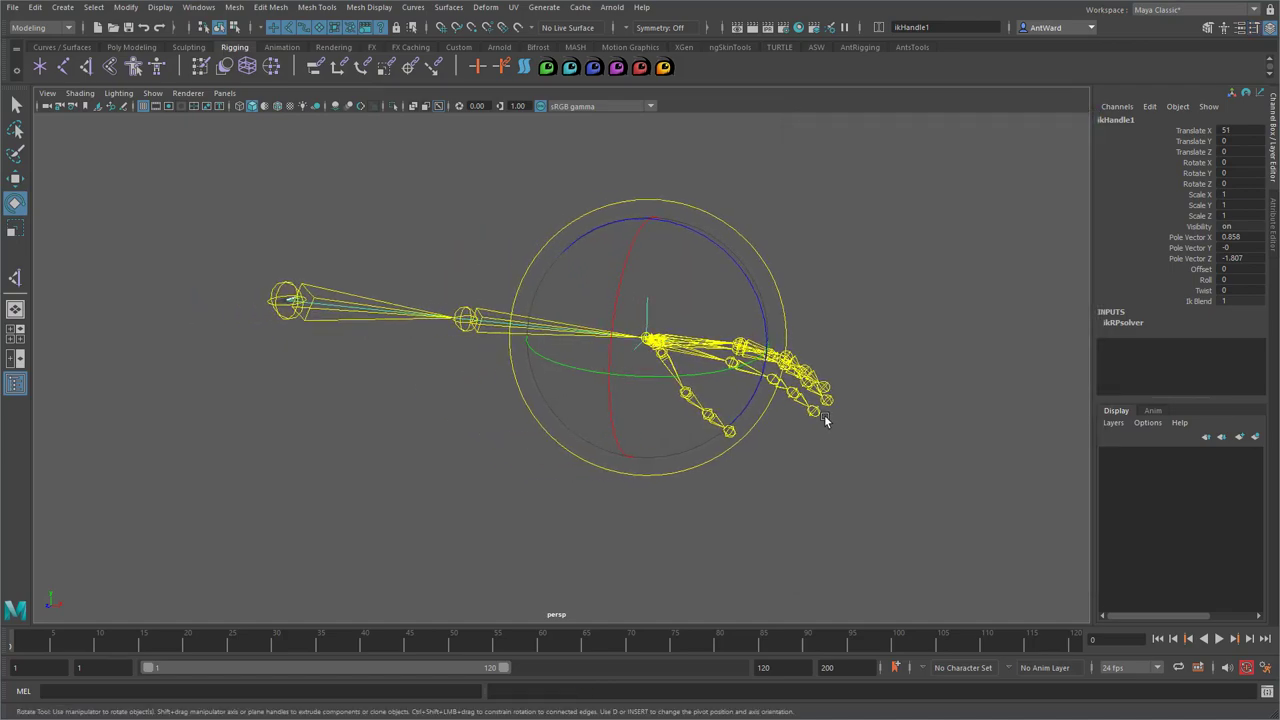
key("w")
left_click_drag(686, 443, 678, 421, "alt")
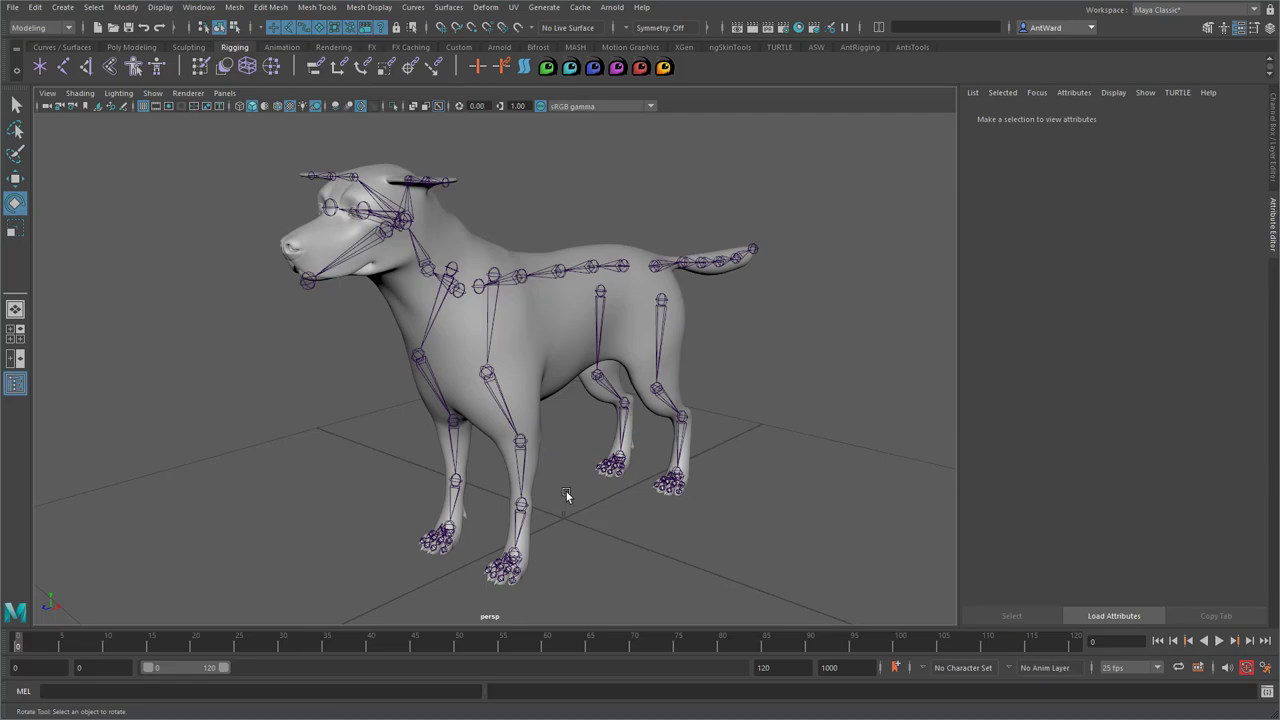
Select the dog's l_humerus joint, test-rotate it freely in world orientation, and undo the rotation
left_click(489, 375)
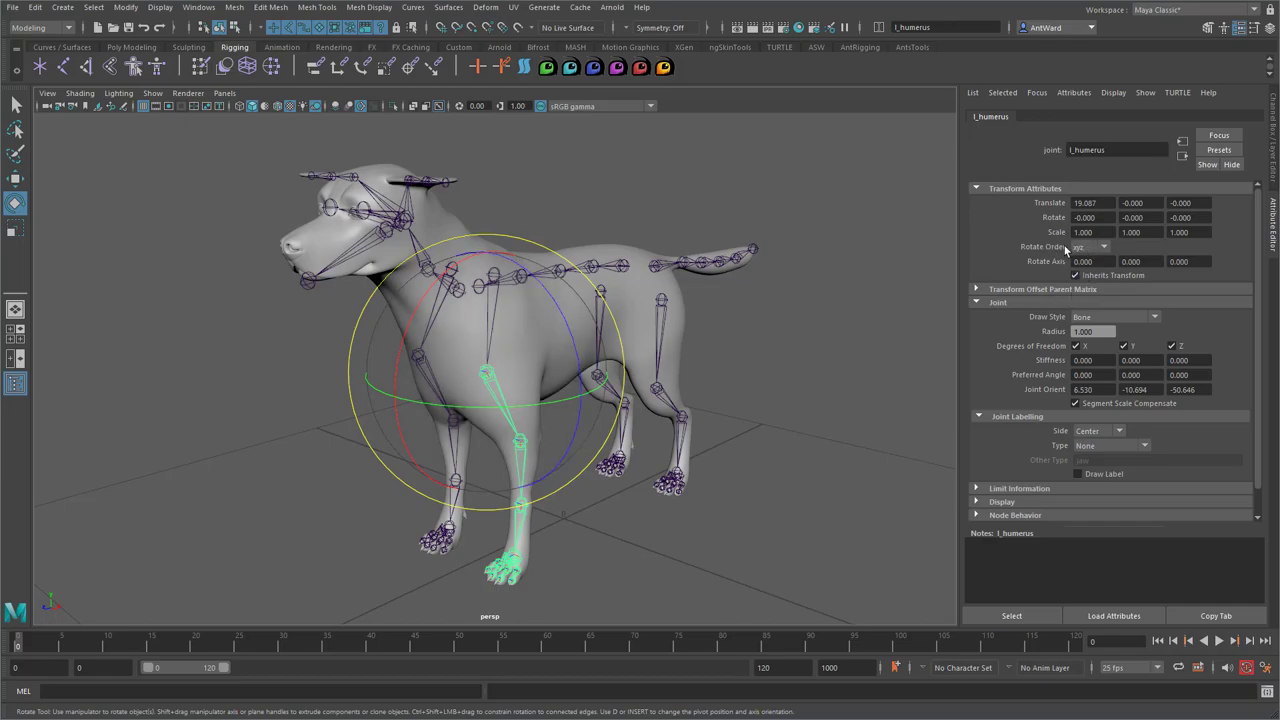
middle_click_drag(728, 388, 720, 381, "alt")
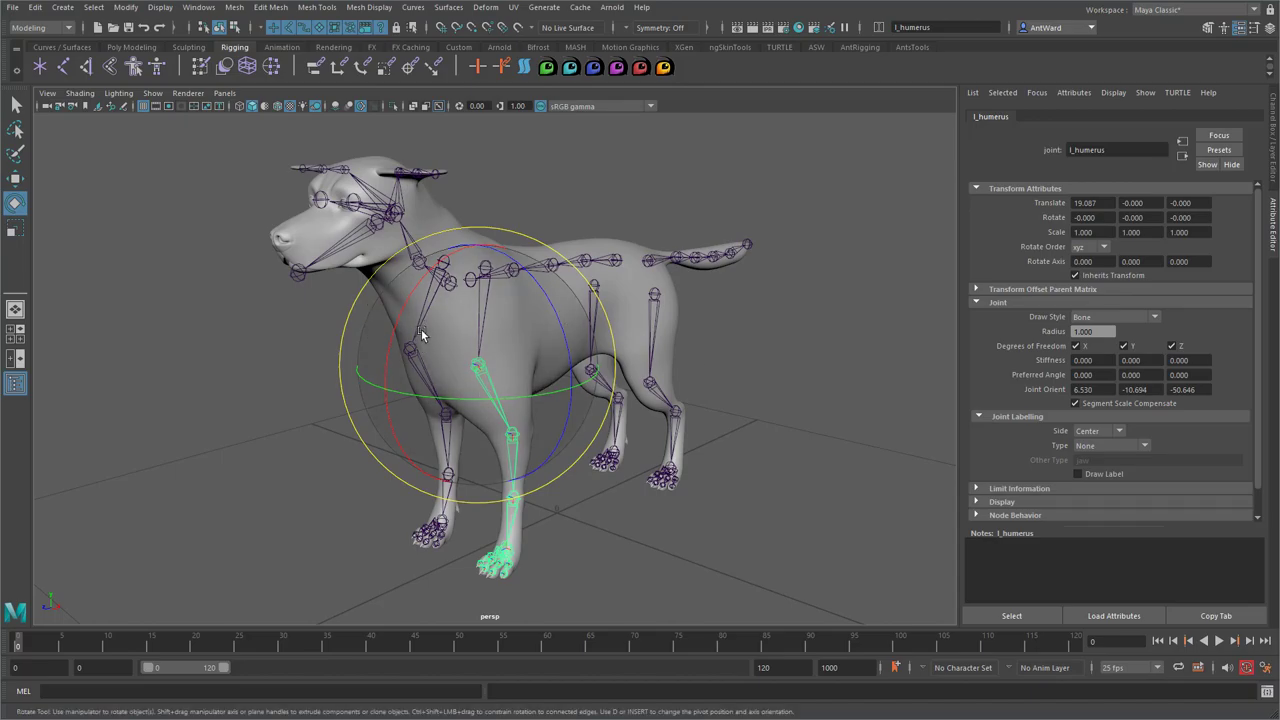
left_click_drag(421, 333, 466, 363)
key("ctrl+z")
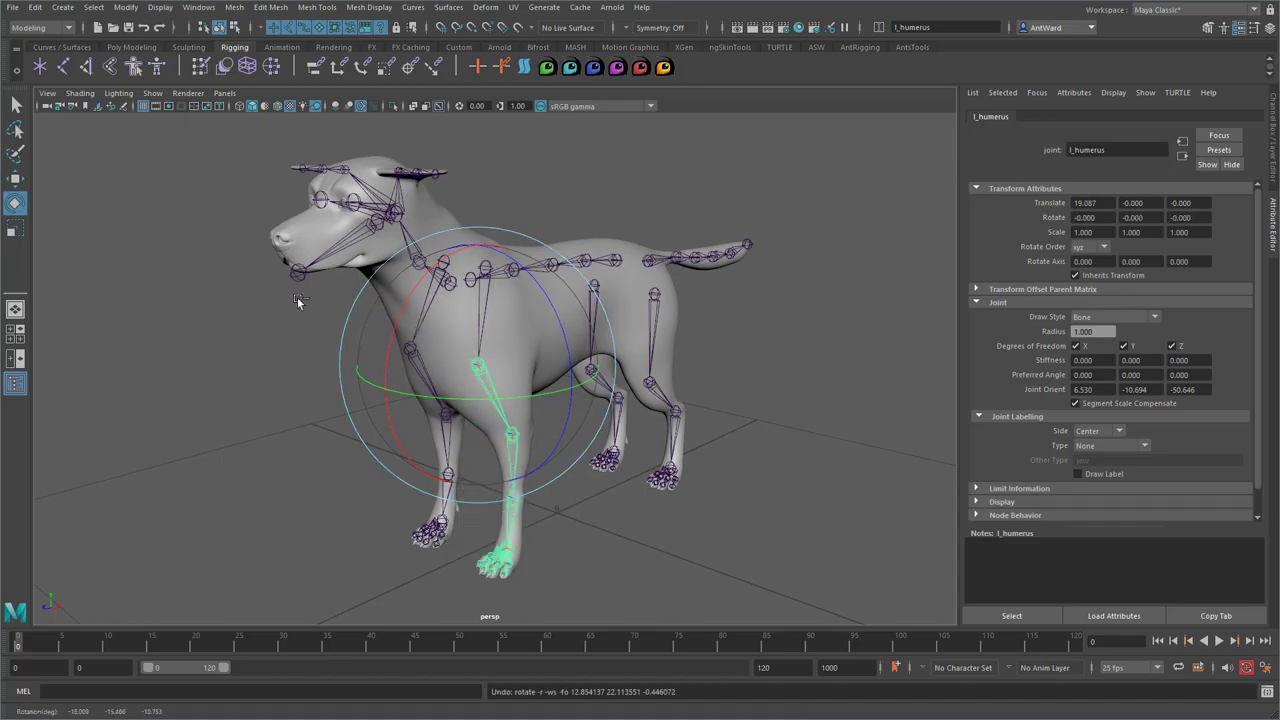
Switch the Rotate tool to object axis orientation, test-rotate l_humerus to about -9.516, 12.694, -8.716, and undo the rotation
right_click_drag(297, 297, 251, 276, "shift")
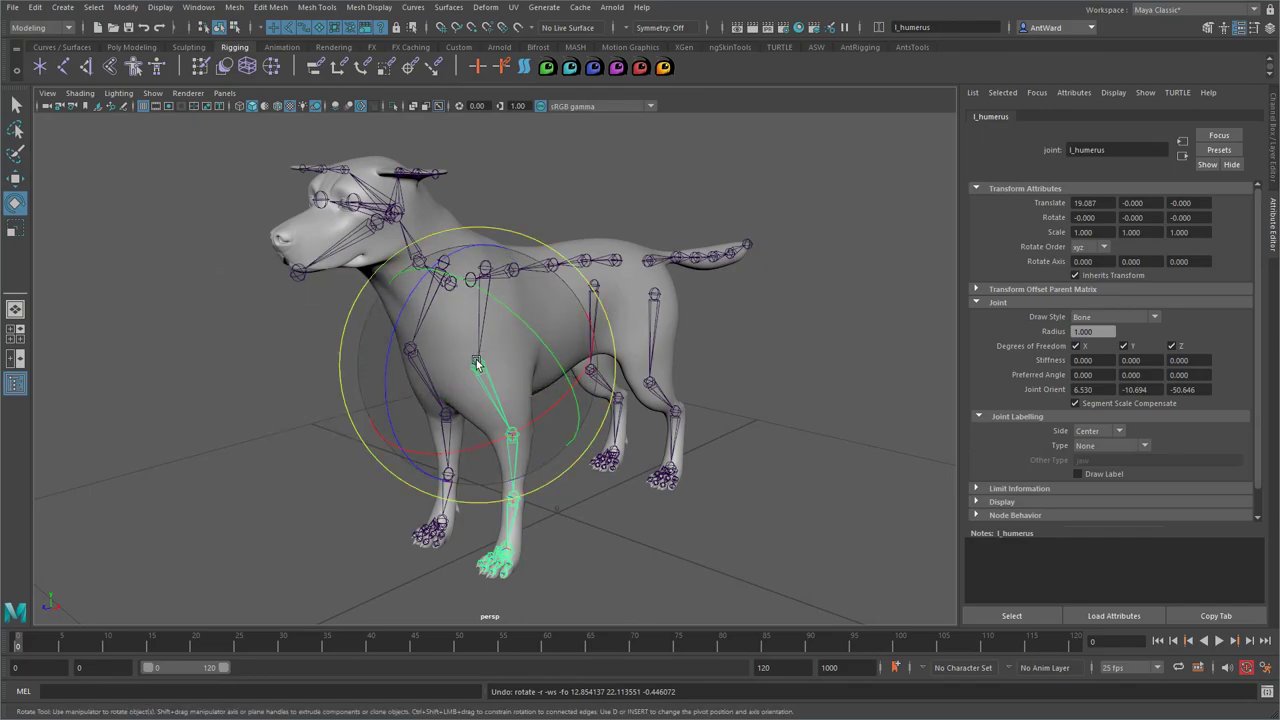
left_click_drag(480, 362, 578, 420)
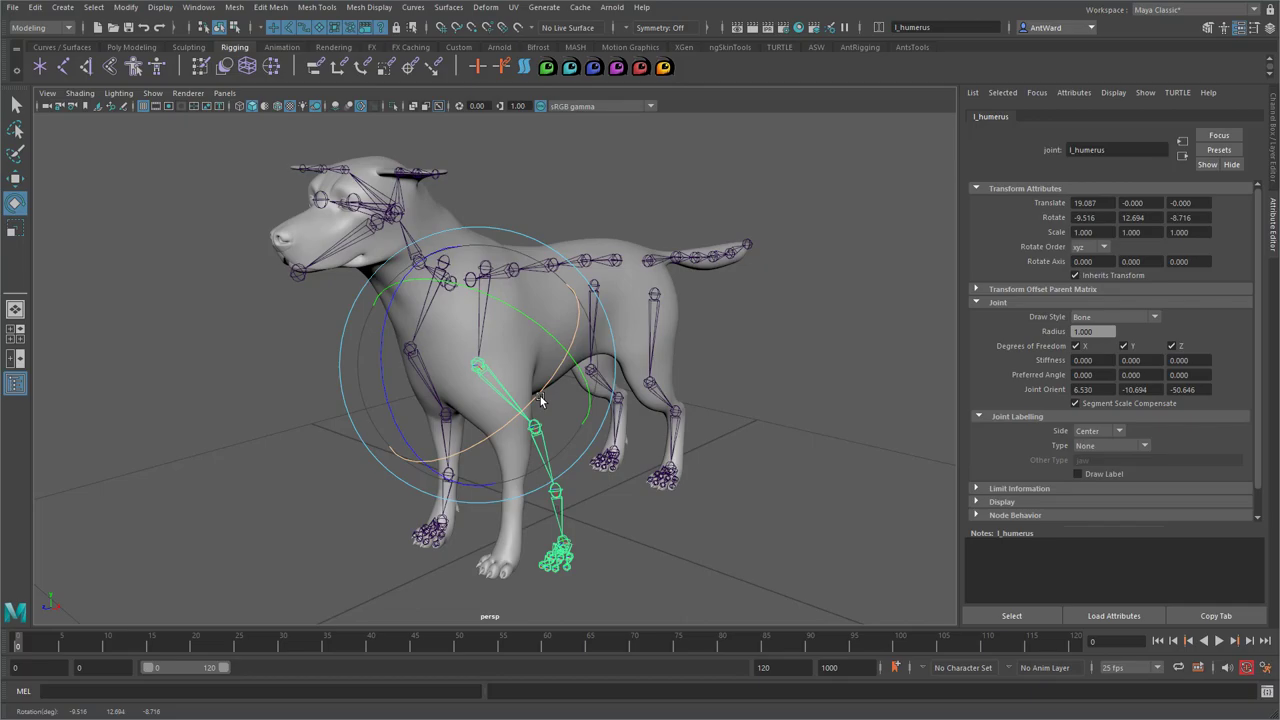
key("ctrl+z")
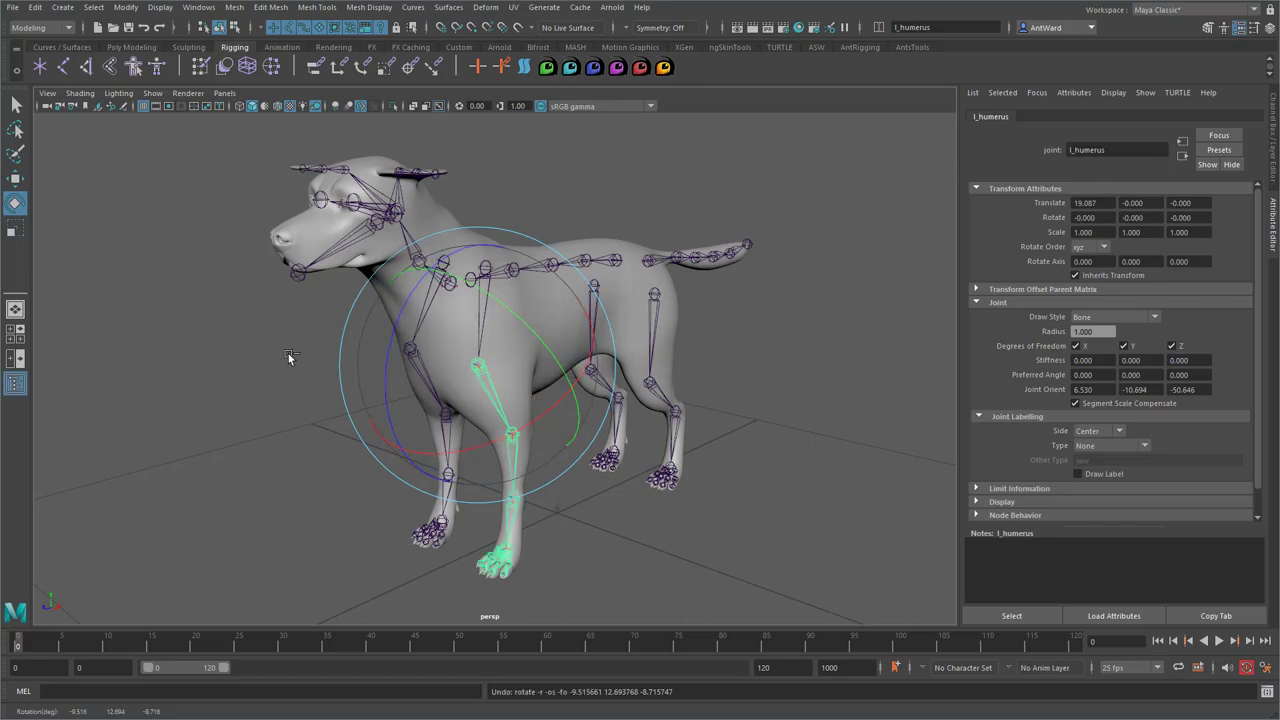
Switch the Rotate tool to gimbal axis orientation, test-rotate l_humerus about -25.6 degrees around Z, and undo the rotation
left_click_drag(289, 357, 347, 358)
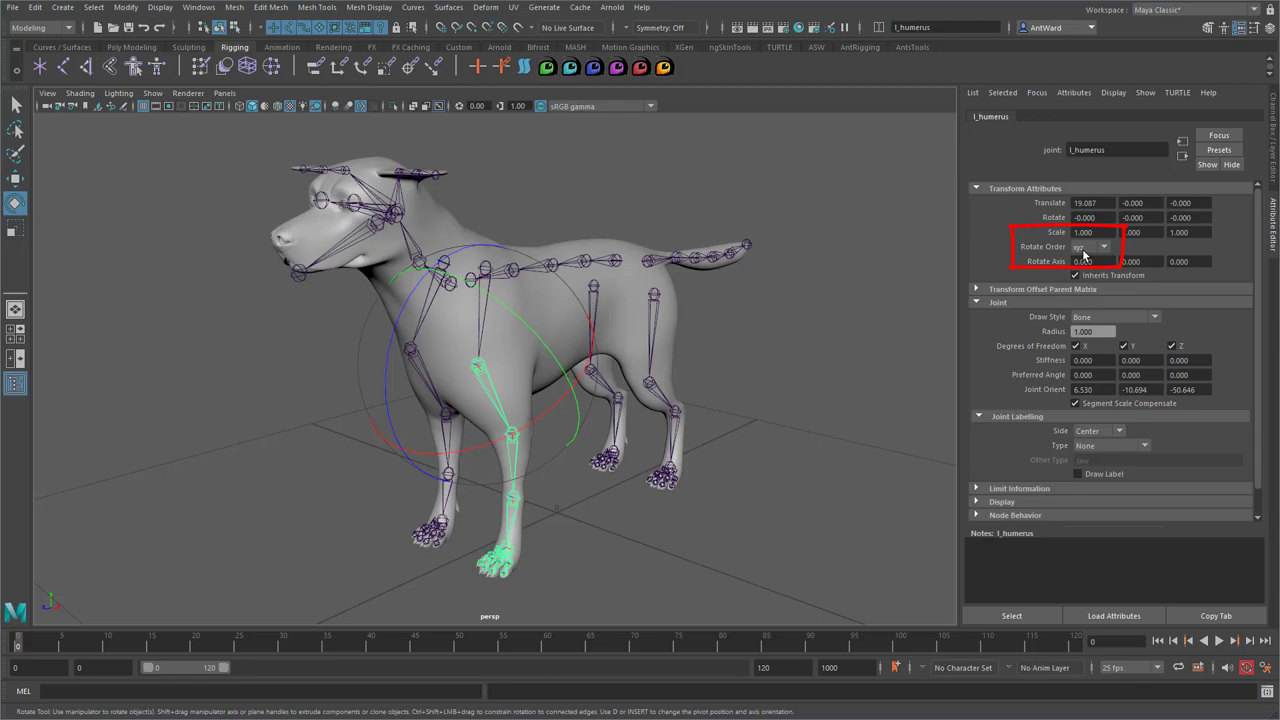
left_click_drag(404, 304, 411, 362)
key("ctrl+z")
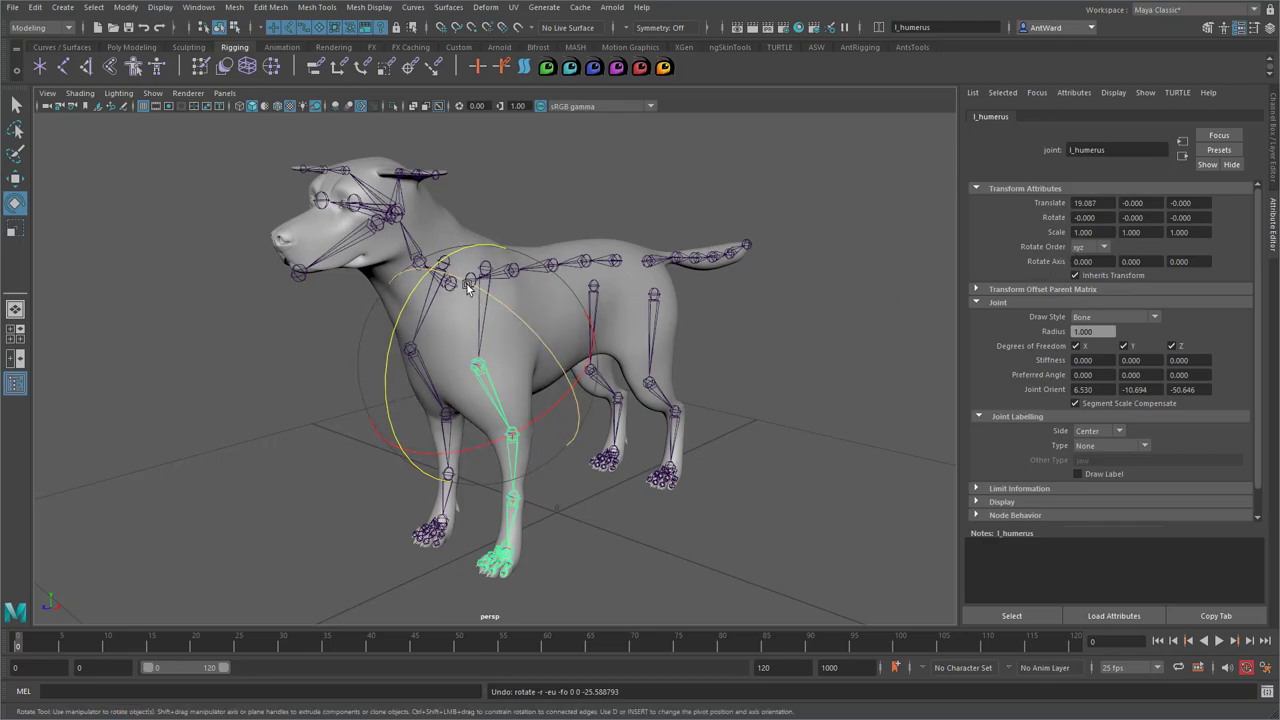
Swing the l_humerus joint far around its Y axis to test for gimbal lock, and undo the rotations
left_click_drag(467, 284, 505, 306)
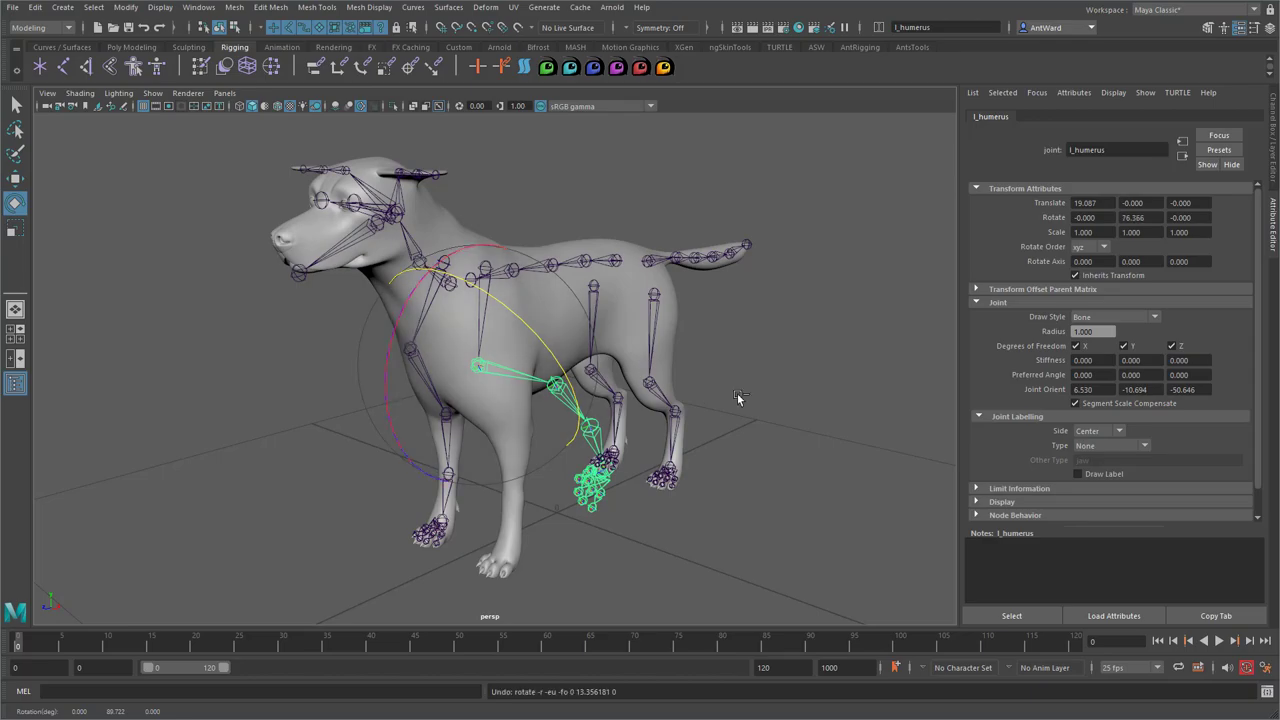
key("ctrl+z")
key("ctrl+z")
key("ctrl+z")
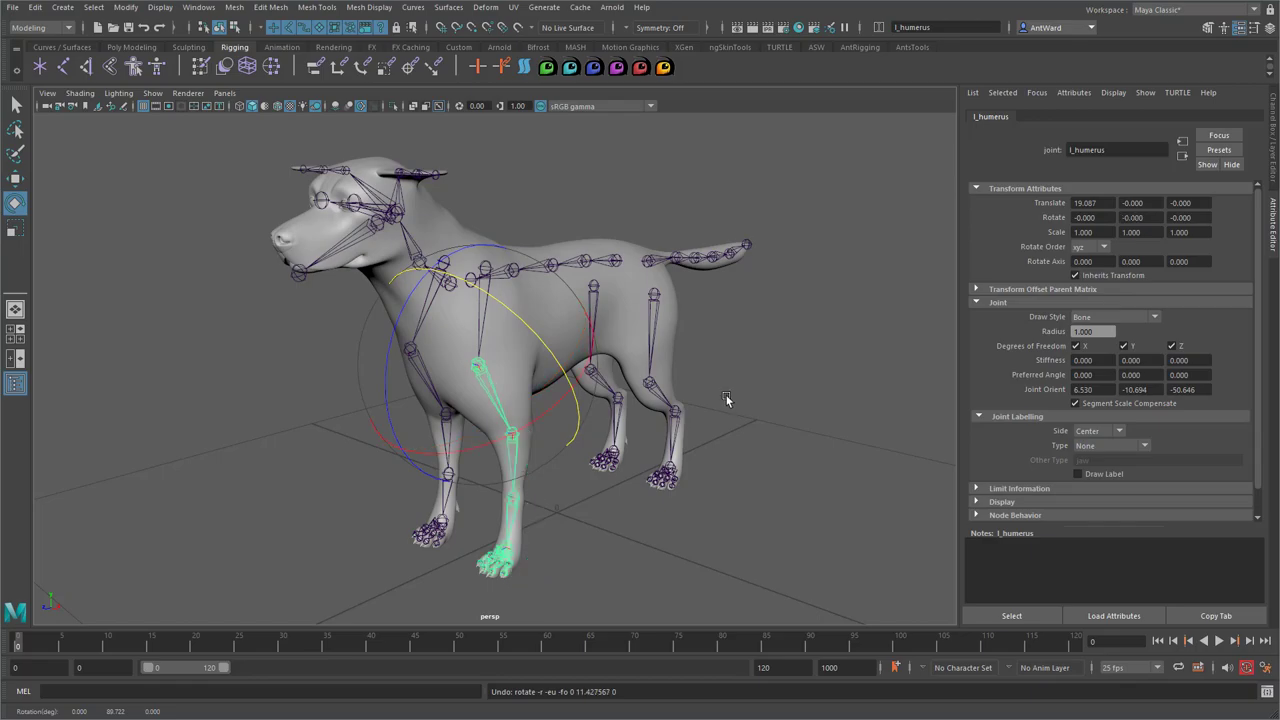
Swing the l_humerus joint back and forth around its Z axis to test the leg motion, and undo it
left_click_drag(505, 515, 524, 519, "alt")
left_click_drag(372, 345, 373, 405)
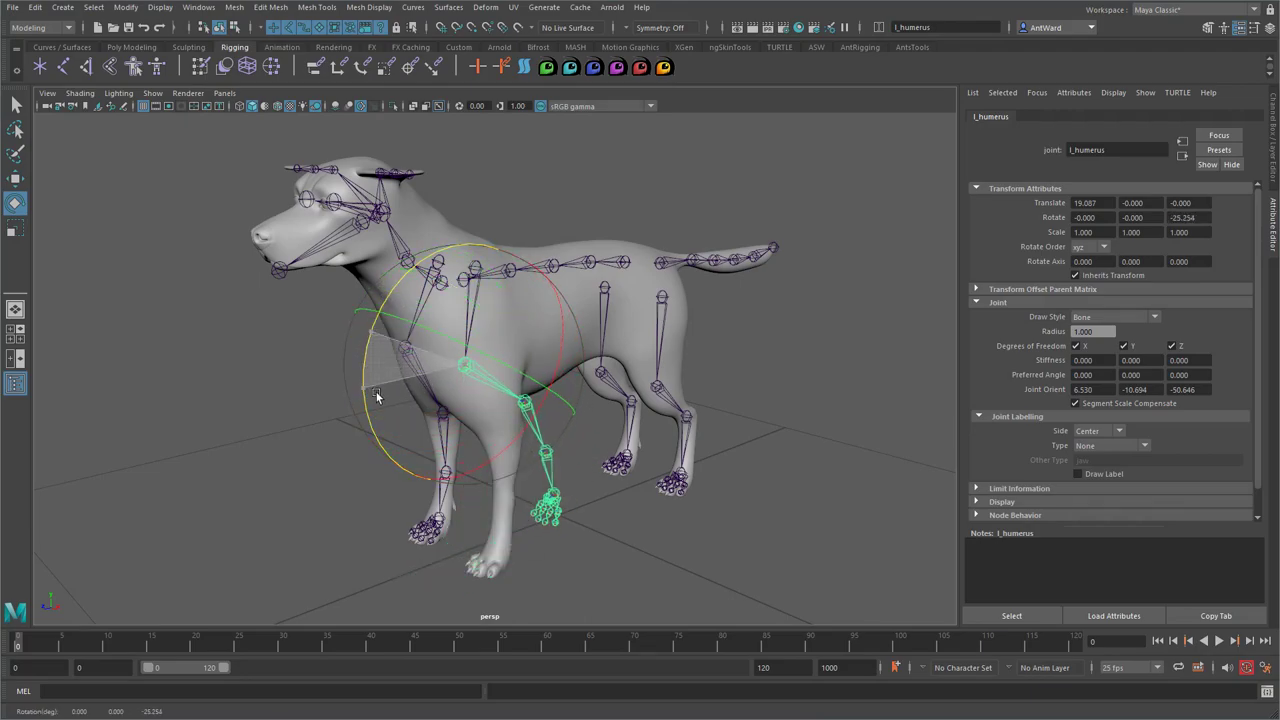
key("ctrl+z")
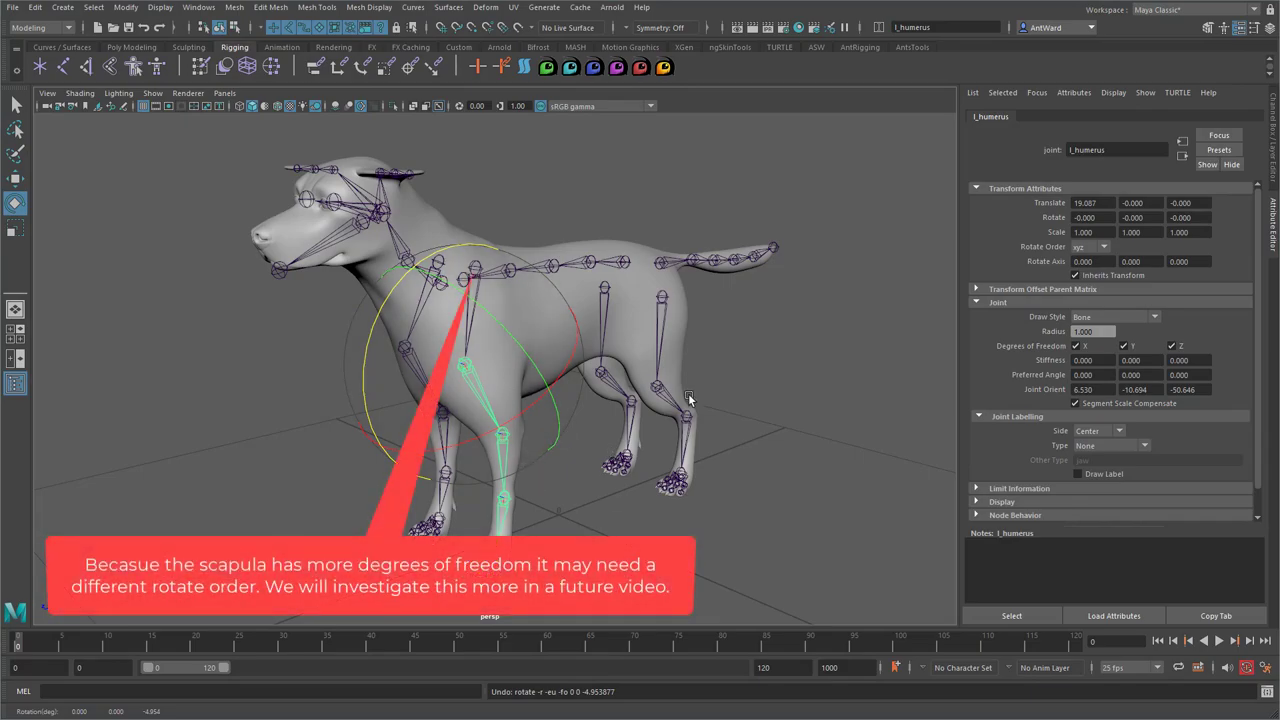
Select the l_femur joint, test its rotation around Z, and clear the selection
left_click(657, 317)
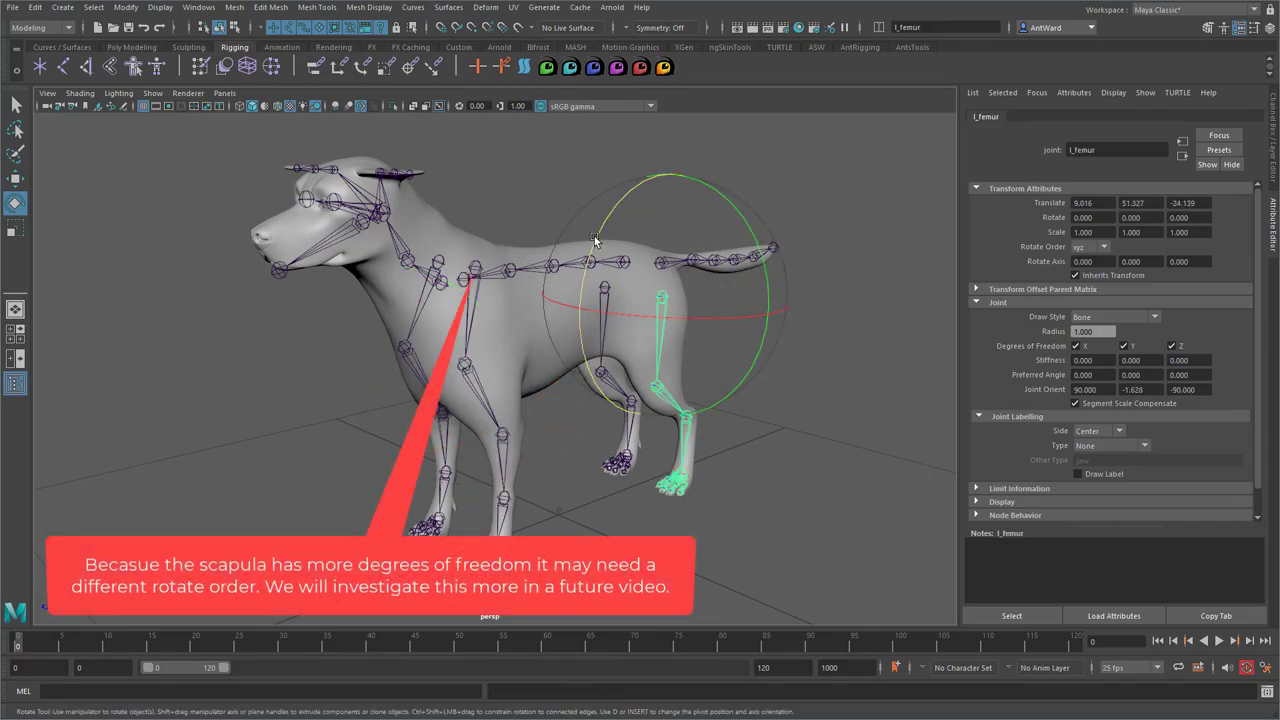
mouse_move(595, 240)
left_mouse_down()
mouse_move(585, 202)
mouse_move(578, 234)
left_mouse_up()
left_click(830, 460)
Select the l_fibula joint, test its rotation around the individual gimbal axes, and undo each rotation
left_click(673, 399)
left_click_drag(584, 358, 571, 412)
key("ctrl+z")
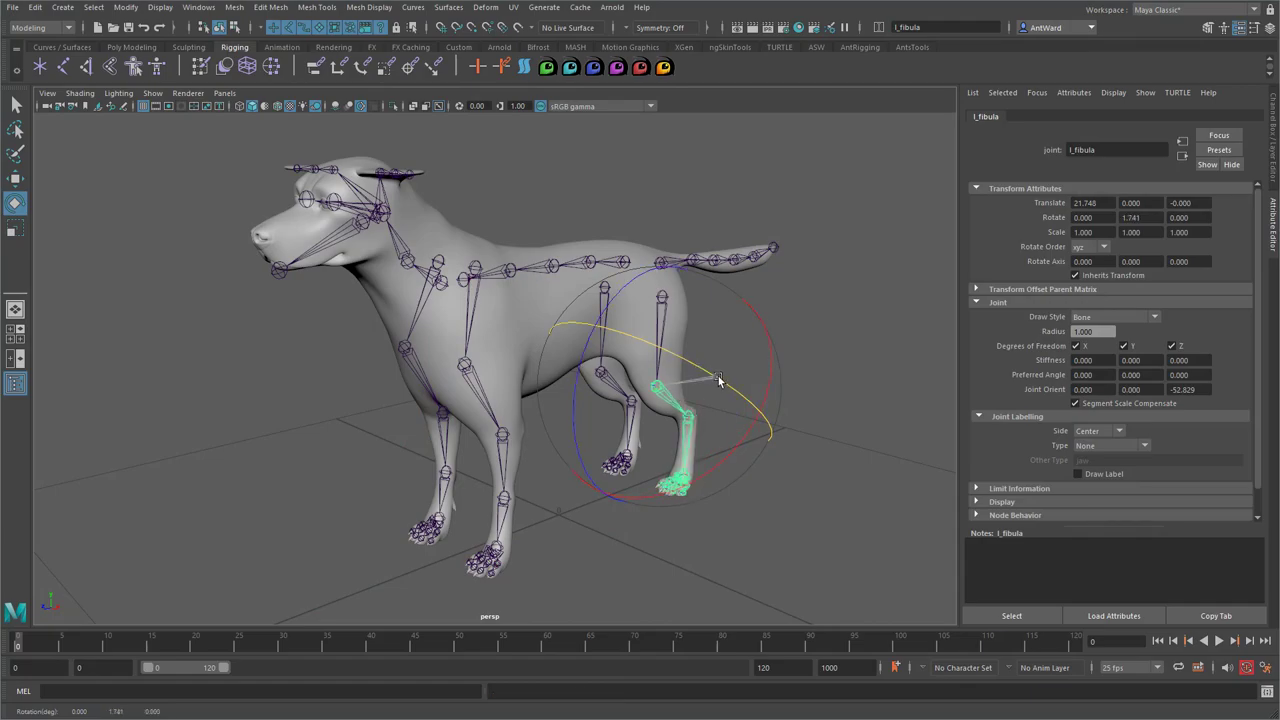
key("ctrl+z")
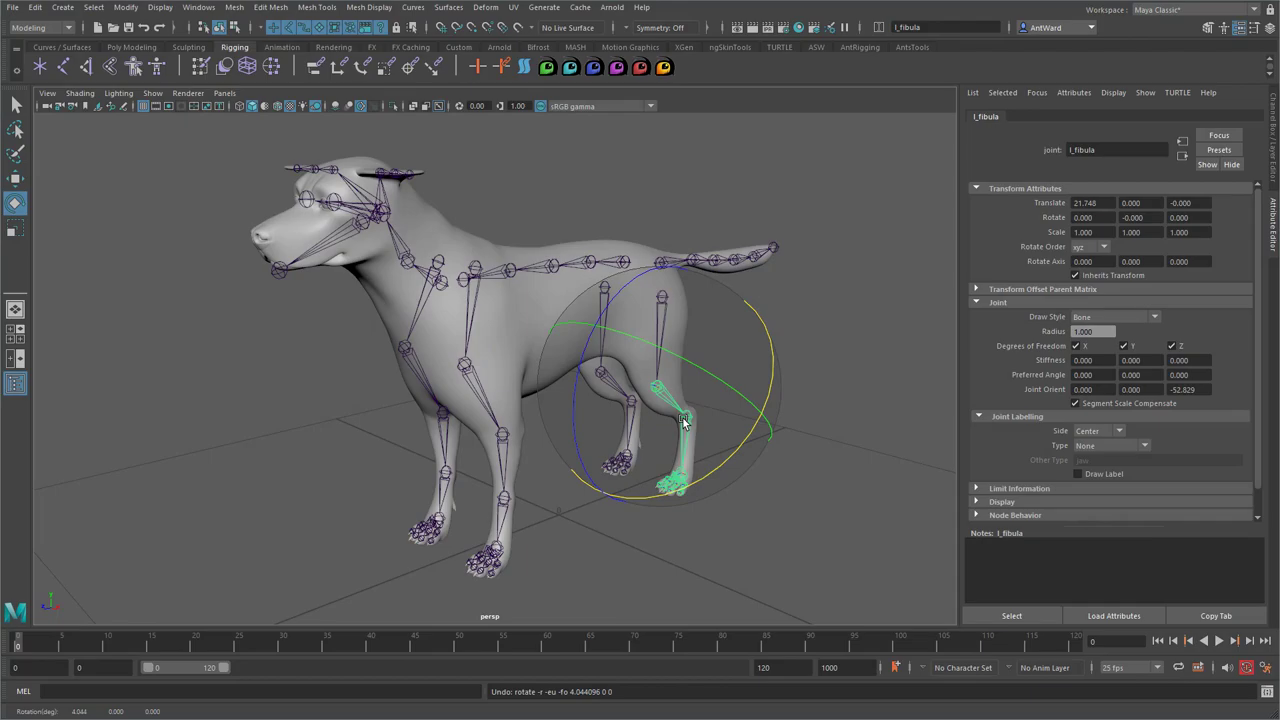
Select the tail_root joint, test its rotation around Z and Y, and undo both rotations
left_click_drag(806, 394, 723, 388, "alt")
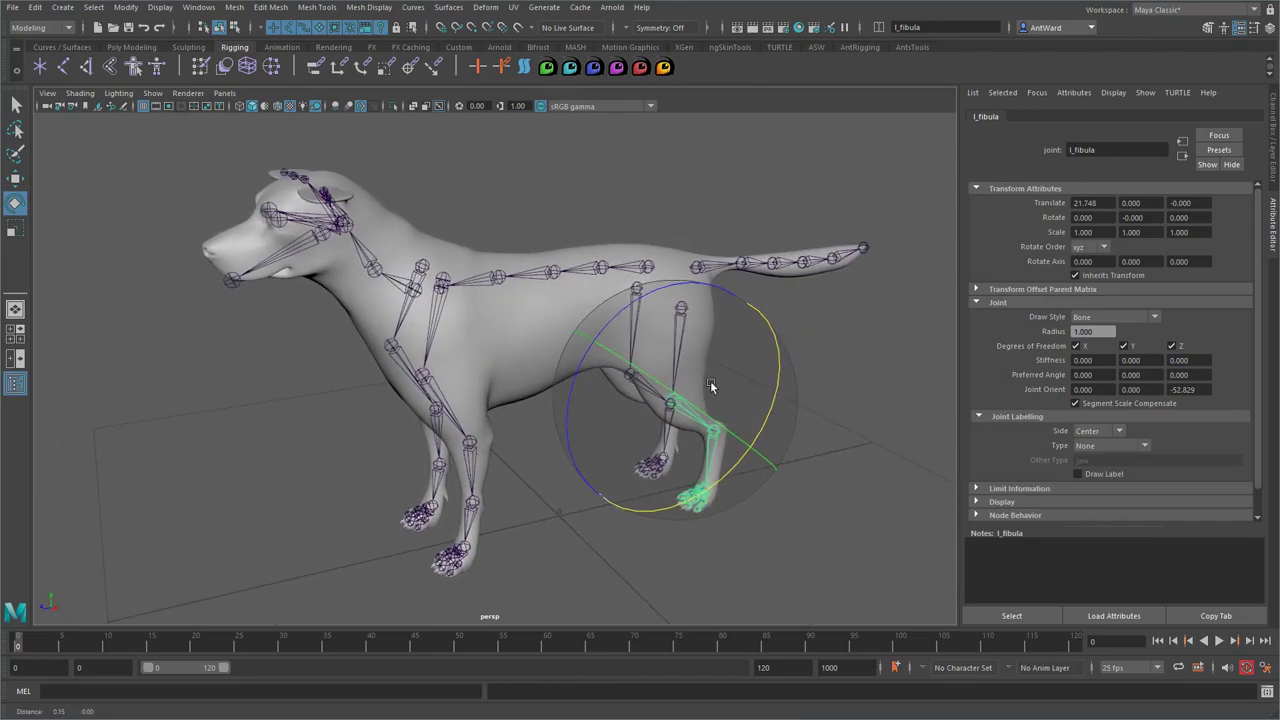
right_click_drag(708, 386, 809, 393, "alt")
left_click(719, 268)
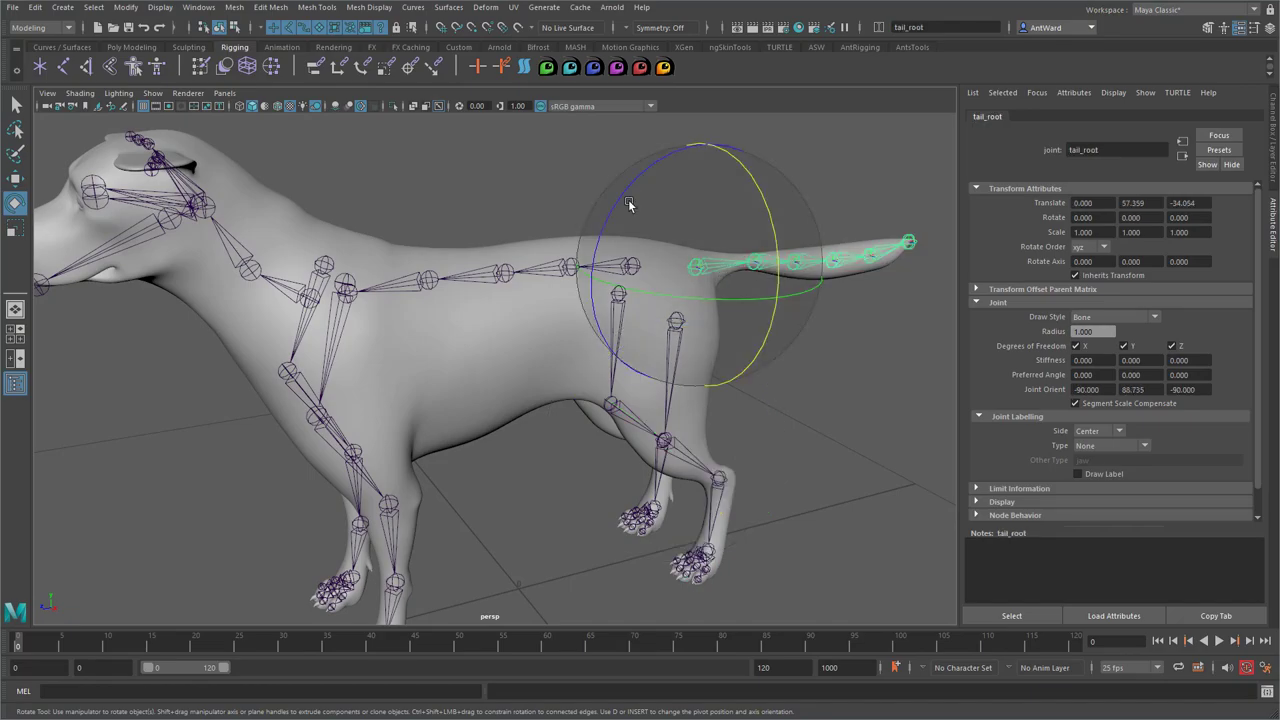
left_click_drag(624, 192, 648, 206)
key("ctrl+z")
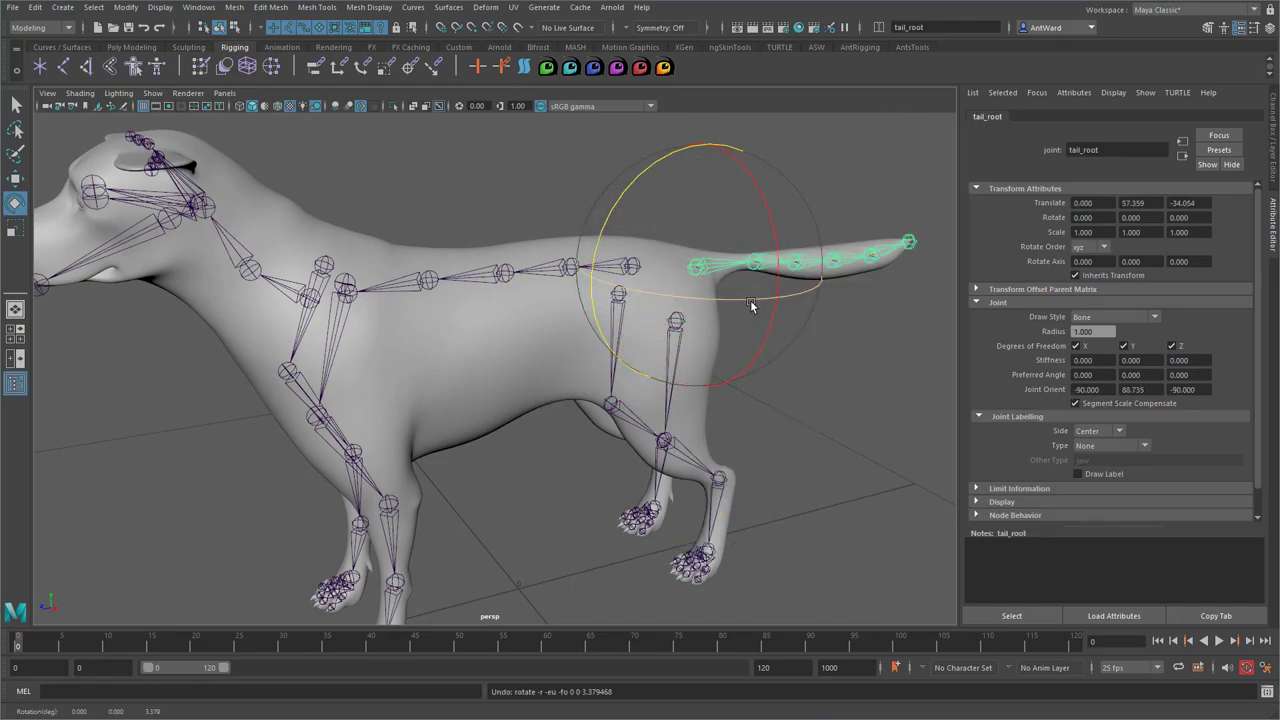
mouse_move(750, 300)
left_mouse_down()
mouse_move(736, 300)
mouse_move(795, 297)
mouse_move(725, 302)
left_mouse_up()
key("ctrl+z")
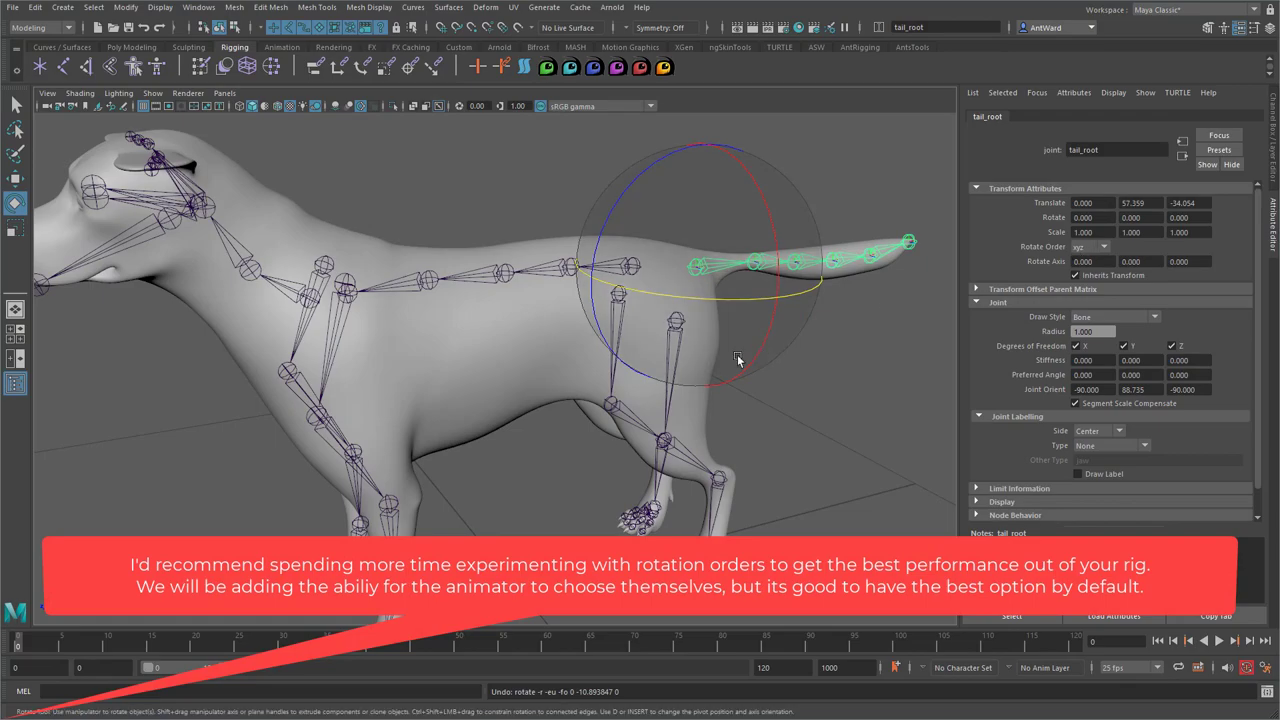
Select the spine_mid joint, test-rotate it around its gimbal axes, undo the rotations and clear the selection
left_click_drag(712, 365, 506, 277, "alt")
left_click(506, 277)
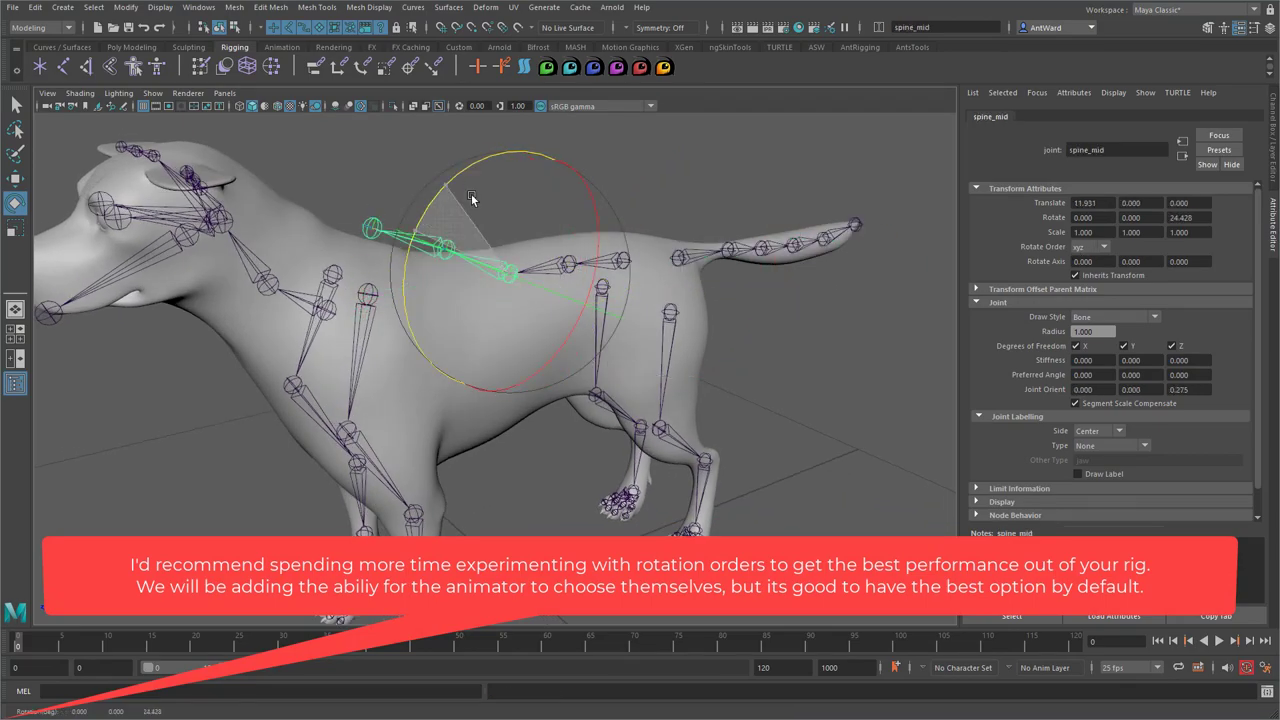
key("ctrl+z")
left_click_drag(478, 312, 506, 314, "alt")
key("ctrl+z")
left_click_drag(588, 243, 508, 363)
key("ctrl+z")
middle_click_drag(351, 345, 536, 435, "alt")
left_click_drag(536, 435, 474, 386, "alt")
left_click(541, 379)
key("ctrl+z")
left_click(400, 451)
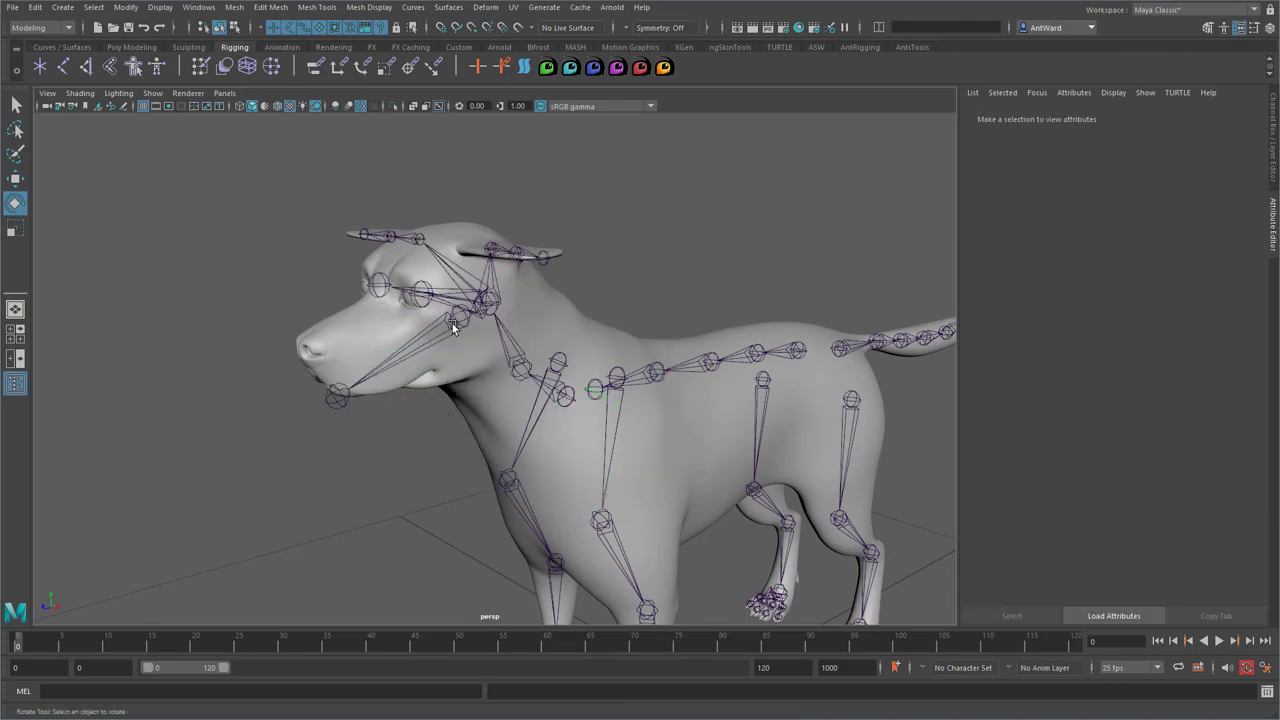
Select the jaw_base joint, test the jaw's rotation, undo it and clear the selection
left_click(452, 323)
left_click_drag(352, 300, 350, 346)
key("ctrl+z")
middle_click_drag(656, 391, 733, 408, "alt")
right_click_drag(733, 408, 631, 393, "alt")
middle_click_drag(631, 393, 570, 355, "alt")
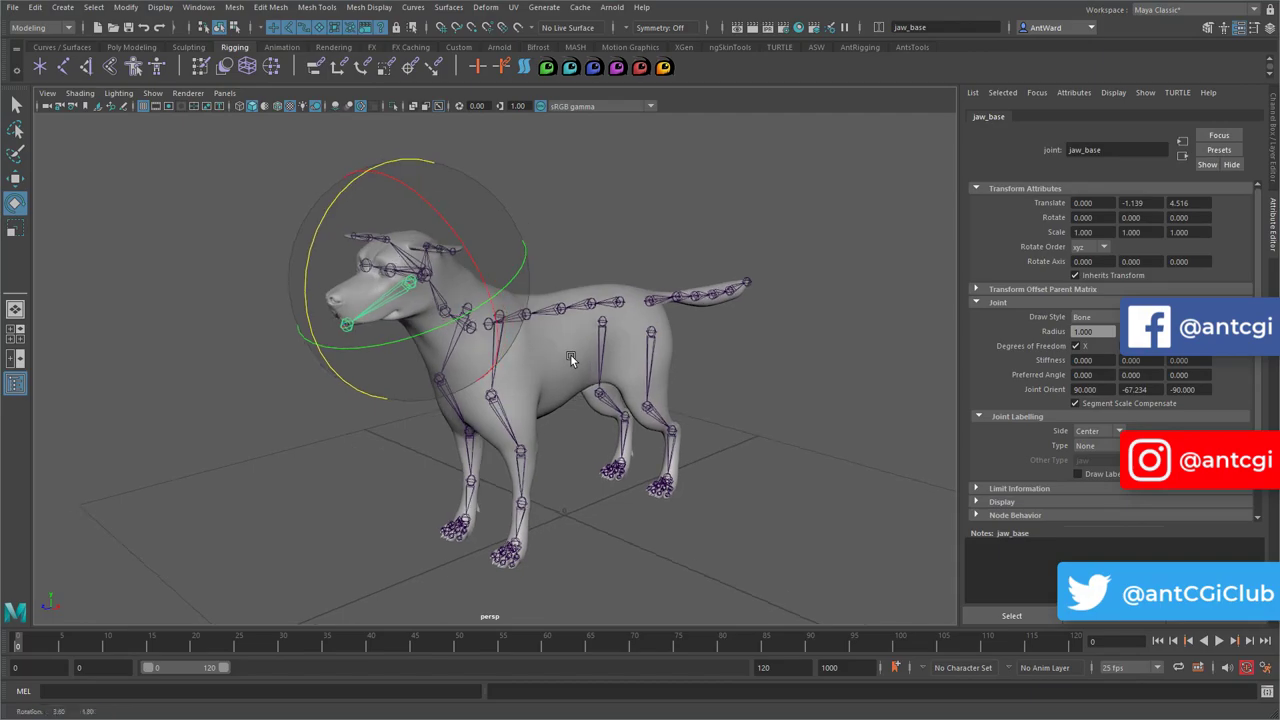
left_click(748, 411)
left_click_drag(748, 411, 503, 314, "alt")
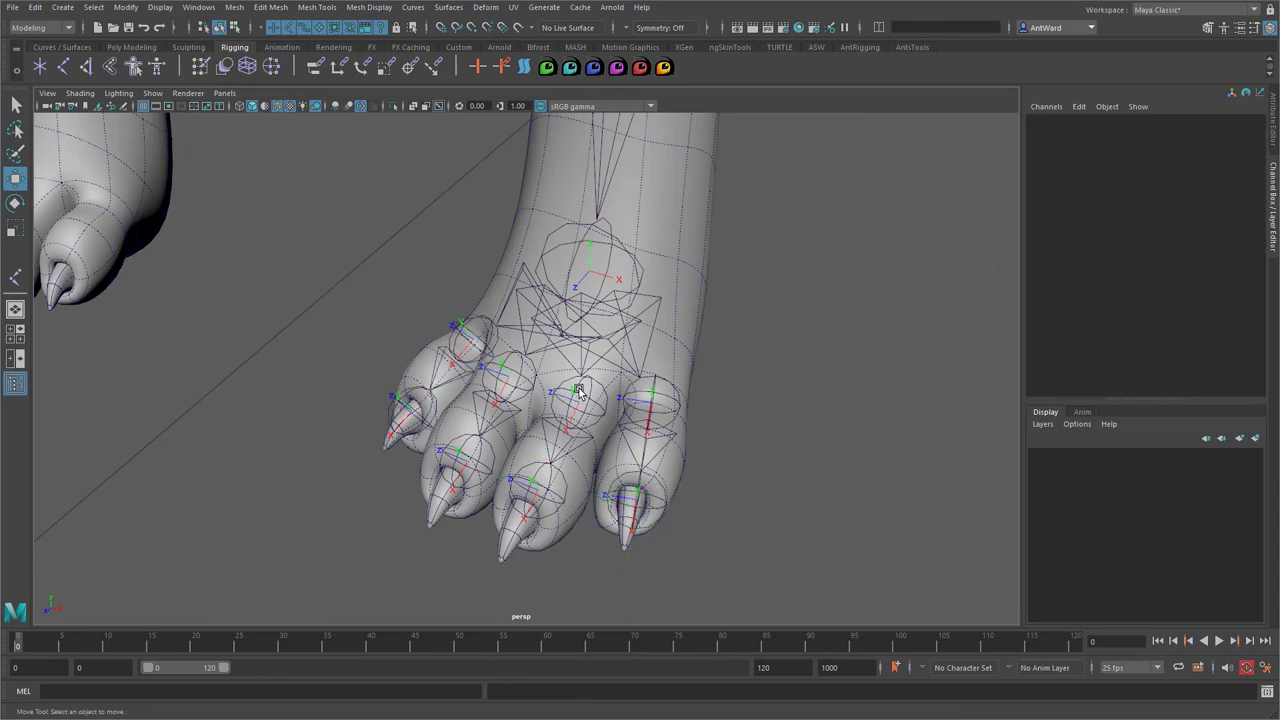
Rename the selected front paw joint l_metacarpus1 with a name starting with l_frnt_ring
type("ring")
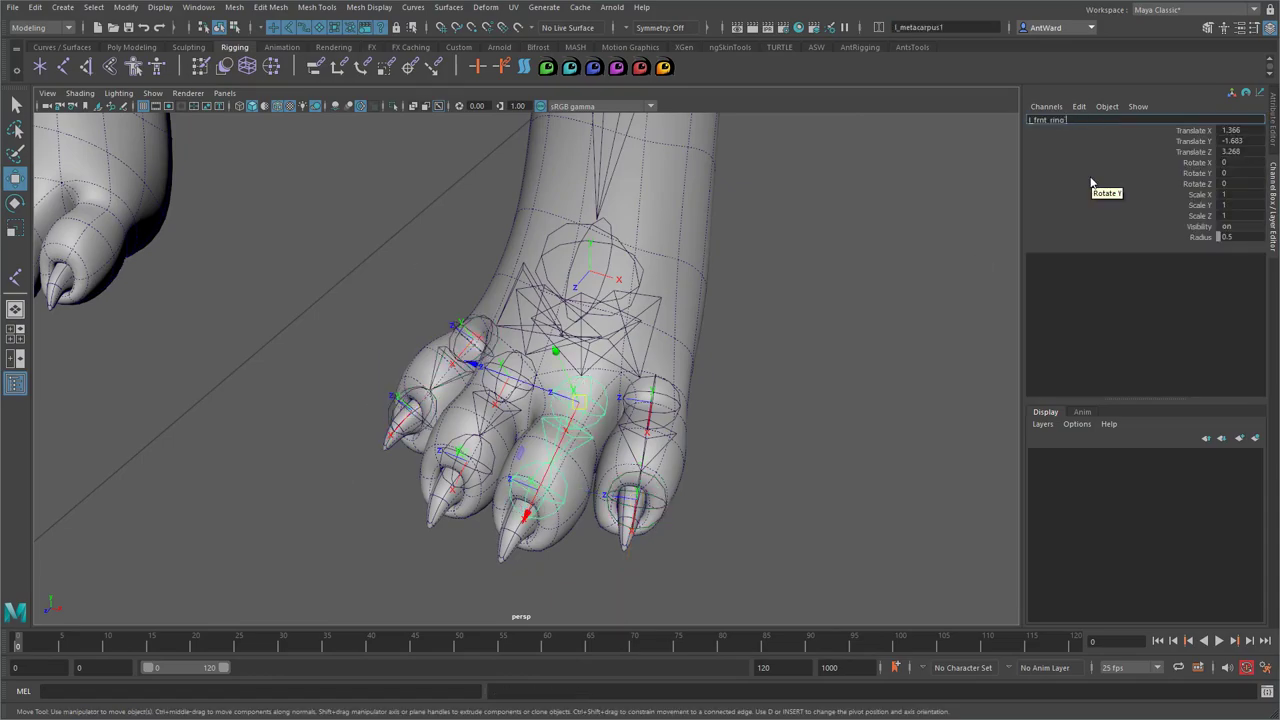